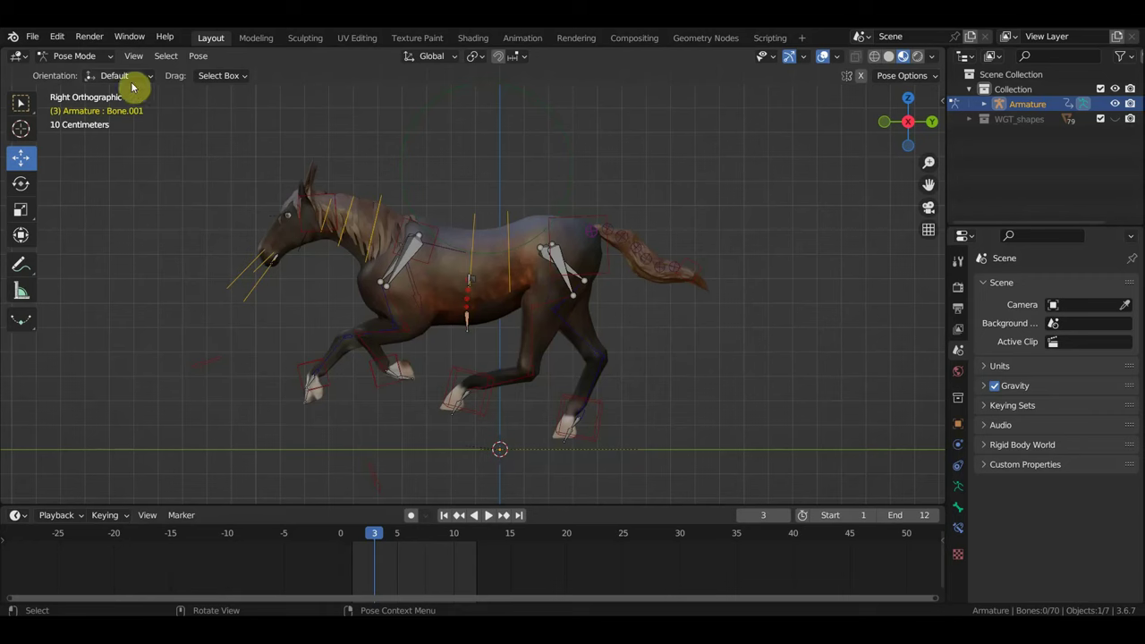
Step: Preview the horse's gallop animation, then return to the straight side view
left_click(76, 55)
mouse_move(638, 275)
middle_mouse_down()
mouse_move(656, 284)
mouse_move(647, 280)
middle_mouse_up()
left_click_drag(372, 537, 352, 538)
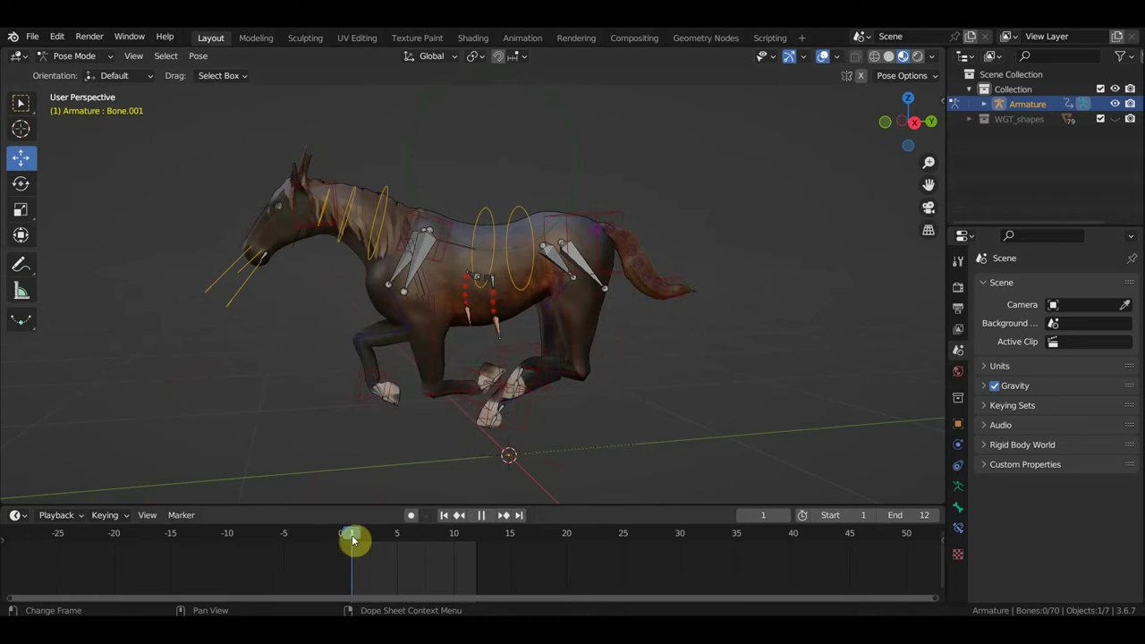
key("space")
key("space")
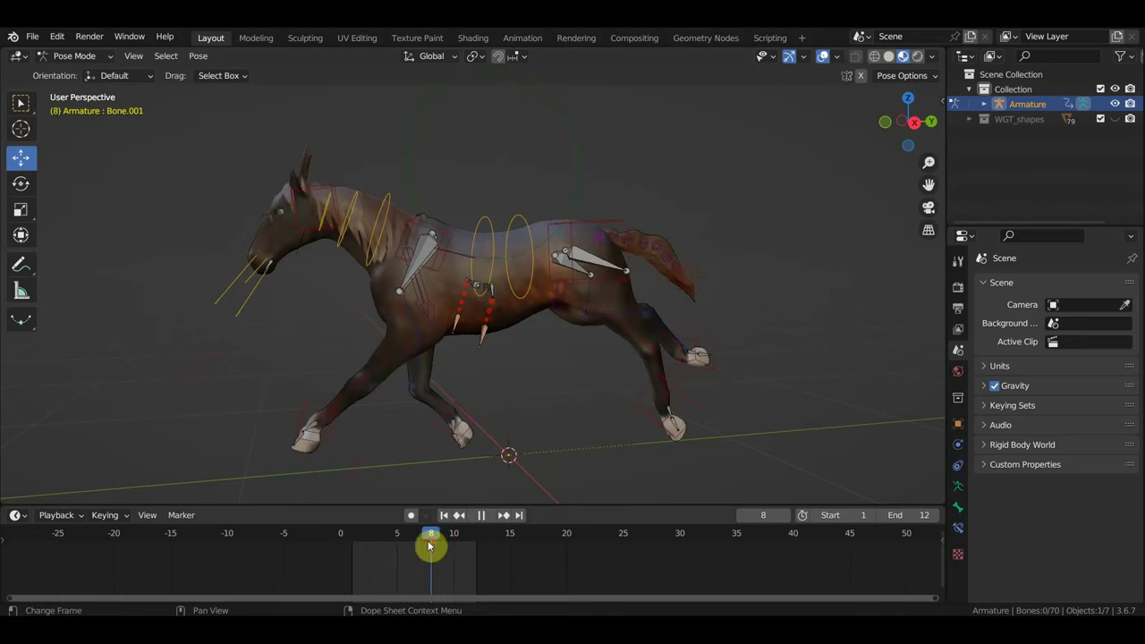
middle_click_drag(608, 408, 553, 405)
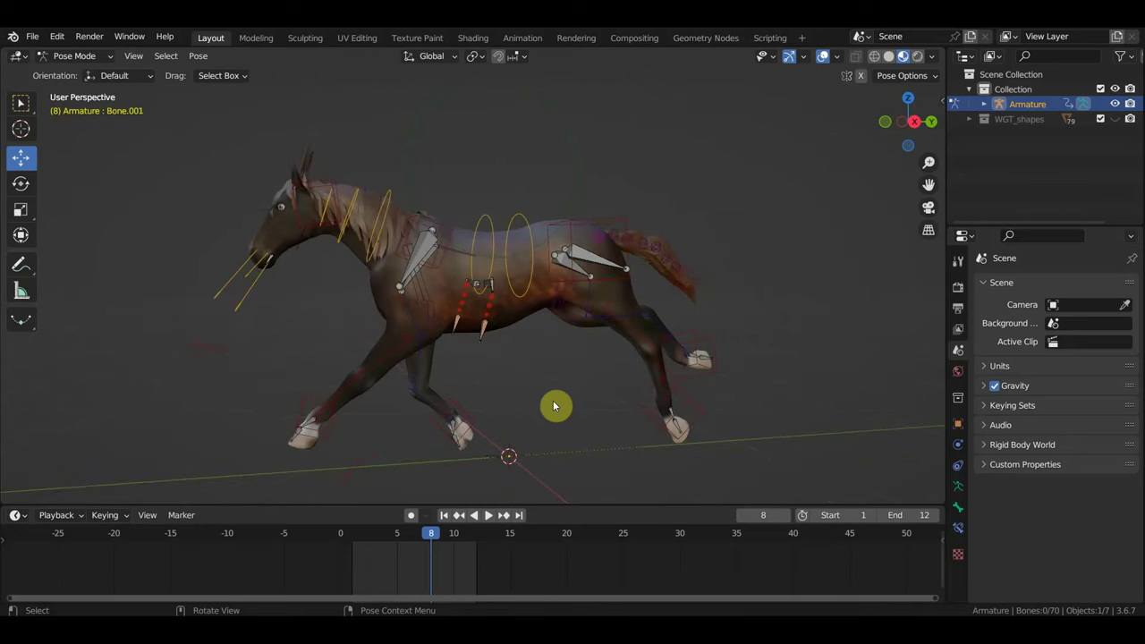
key("KP_3")
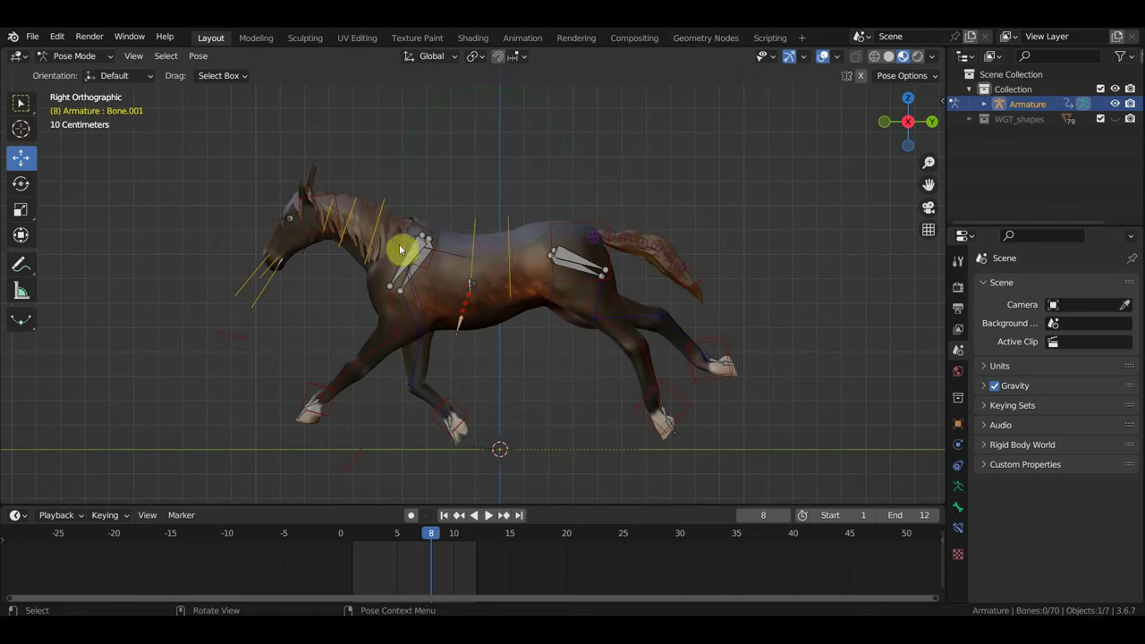
Step: Switch the rig to Object Mode and add a NURBS path at the origin from top view
left_click(54, 55)
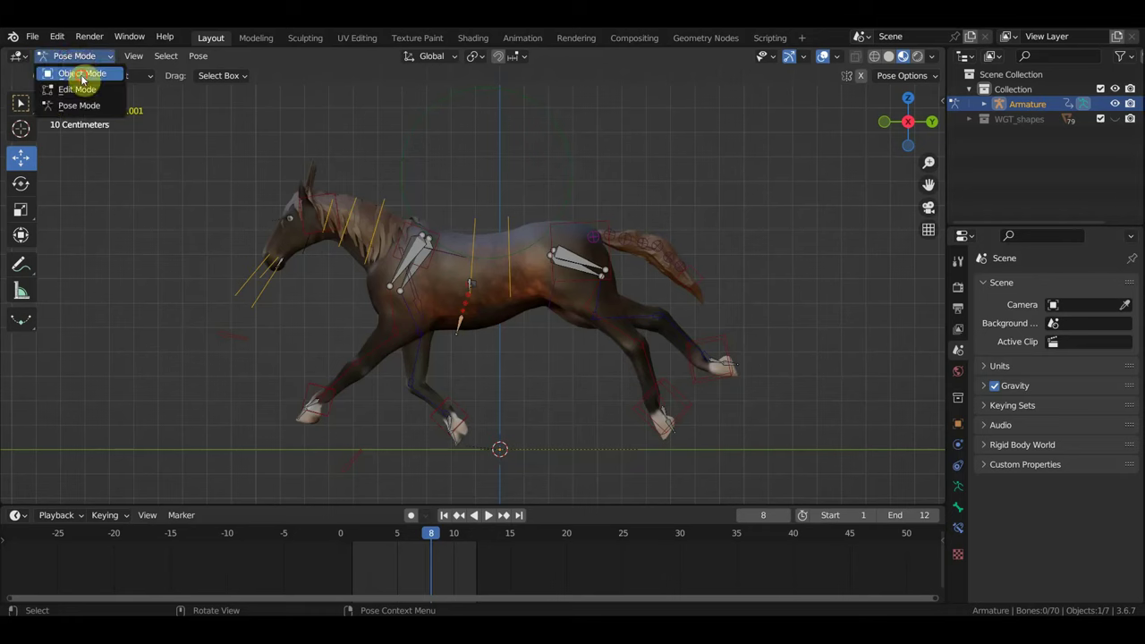
left_click(72, 62)
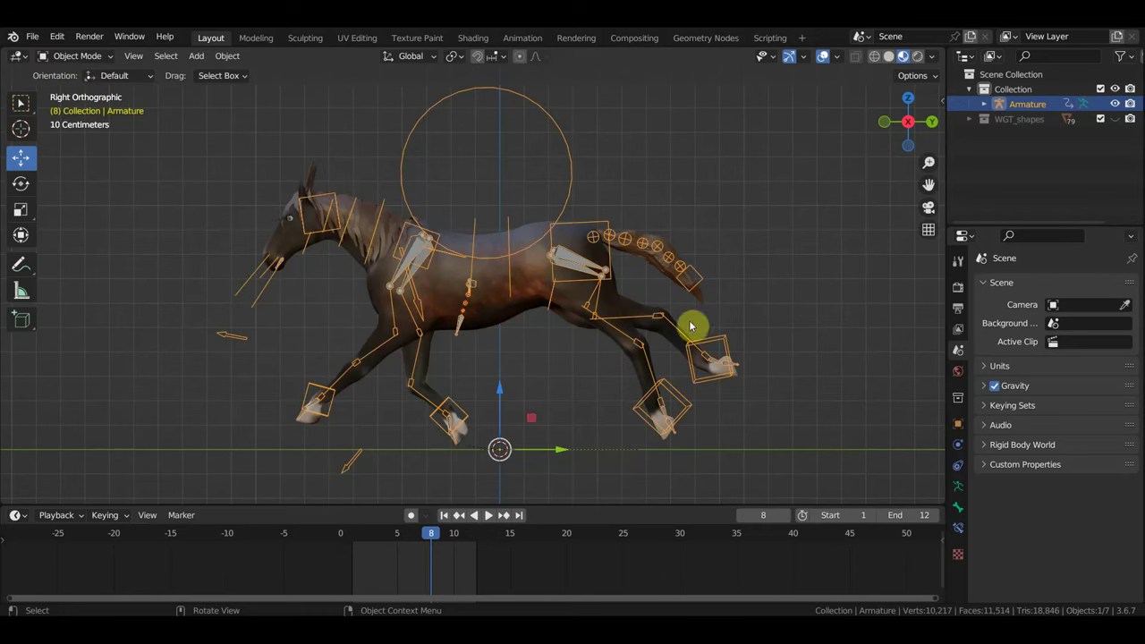
key("KP_7")
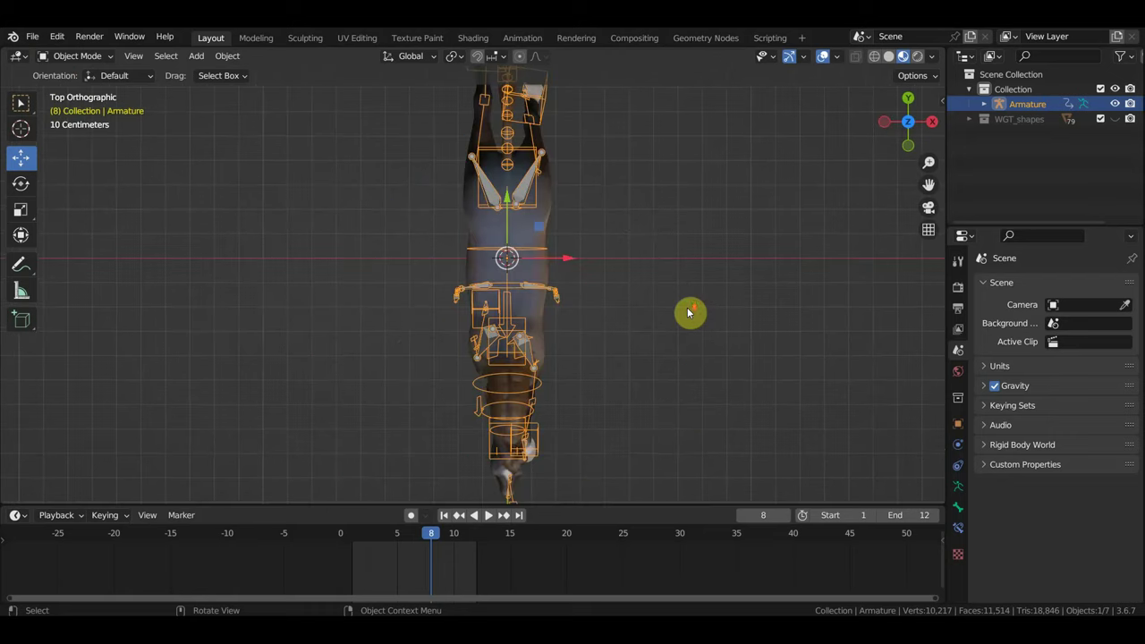
key("shift+a")
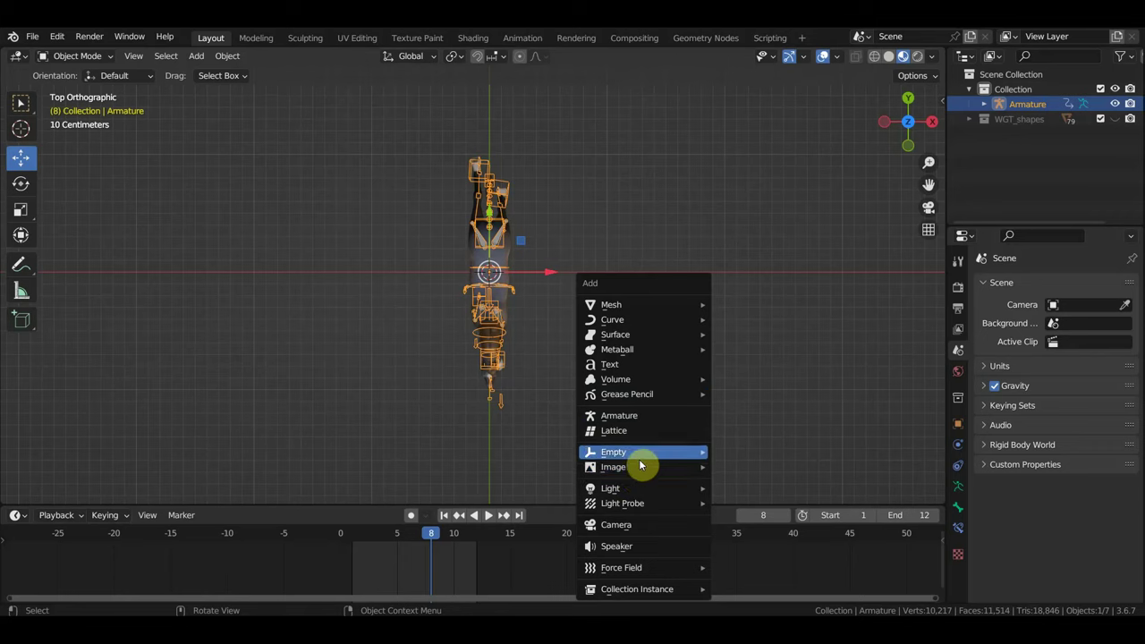
mouse_move(612, 319)
left_click(755, 386)
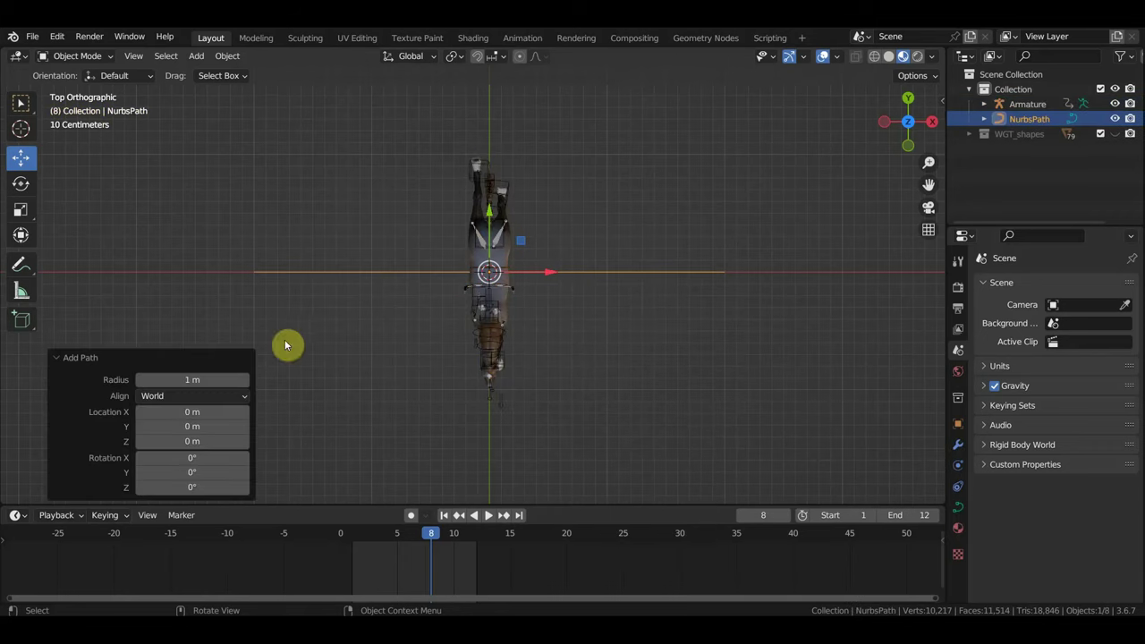
Step: In Edit Mode, rotate the path 90° around Z and select its lower end point
left_click(87, 59)
left_click(87, 86)
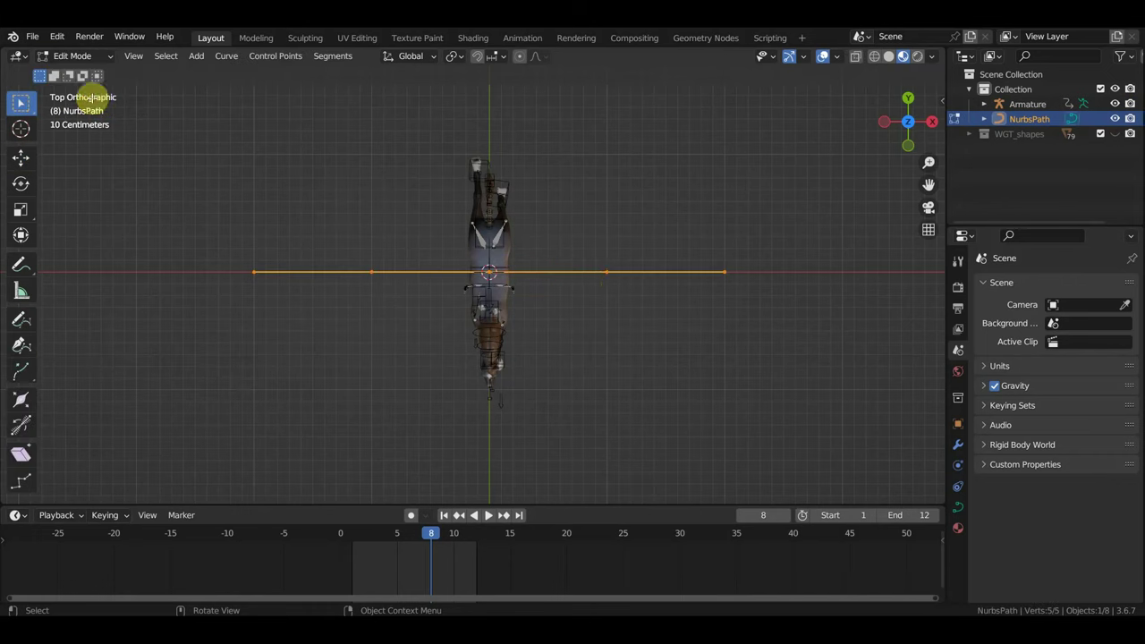
key("r")
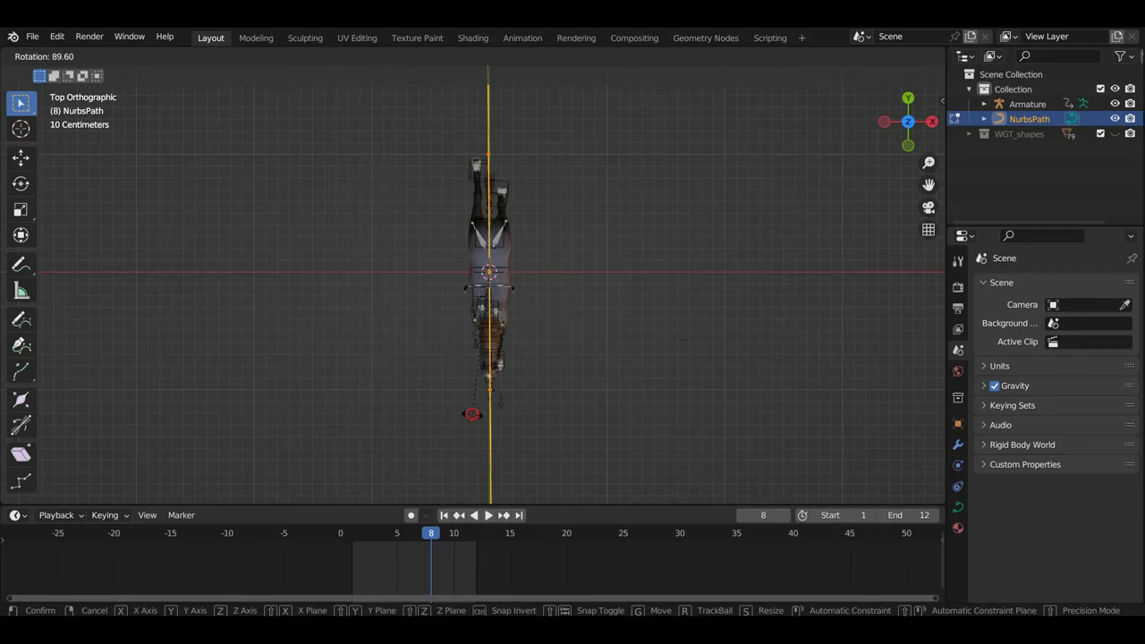
left_click(472, 414)
scroll(550, 421, "down", 2)
left_click_drag(543, 443, 456, 319)
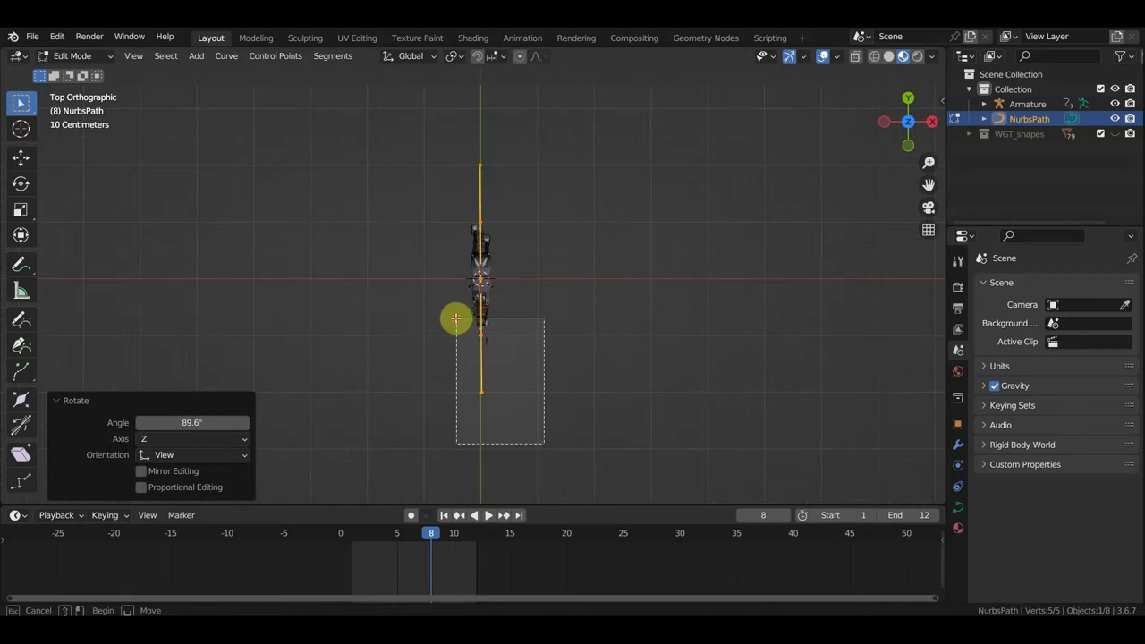
Step: Move the selected end point -18.135 m along Y, ahead of the horse
left_click(21, 157)
scroll(456, 270, "down", 3)
scroll(482, 282, "down", 1)
mouse_move(482, 282)
middle_mouse_down("alt")
mouse_move(693, 357)
mouse_move(682, 350)
middle_mouse_up("alt")
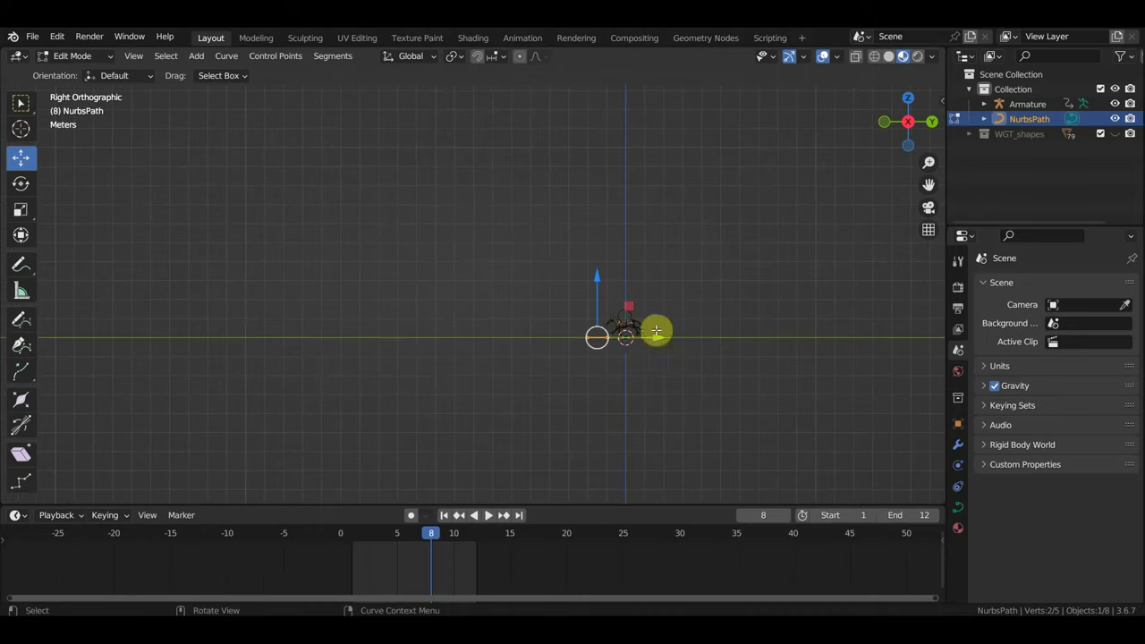
left_click_drag(657, 338, 300, 341)
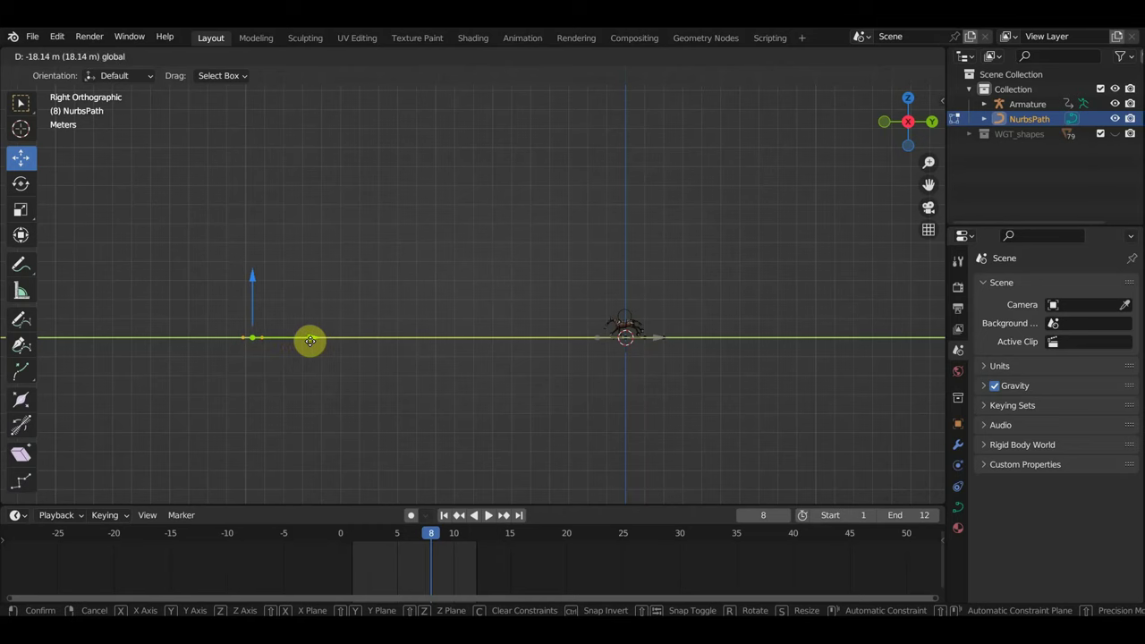
left_click_drag(309, 340, 310, 340)
Step: Return to Object Mode and select the horse's armature
left_click(90, 55)
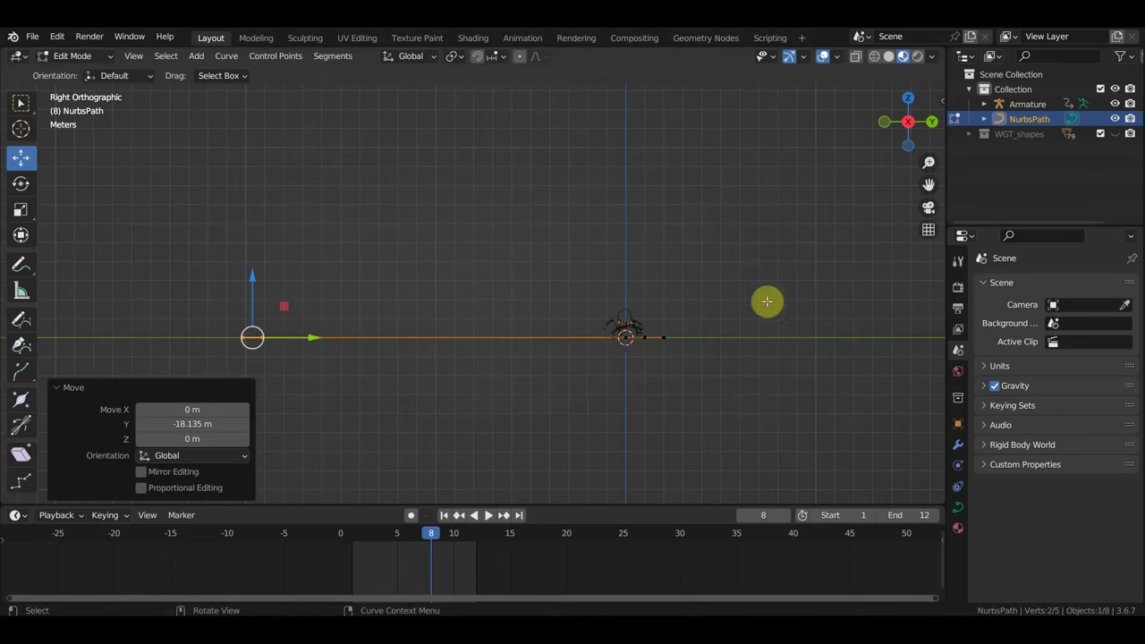
left_click(74, 58)
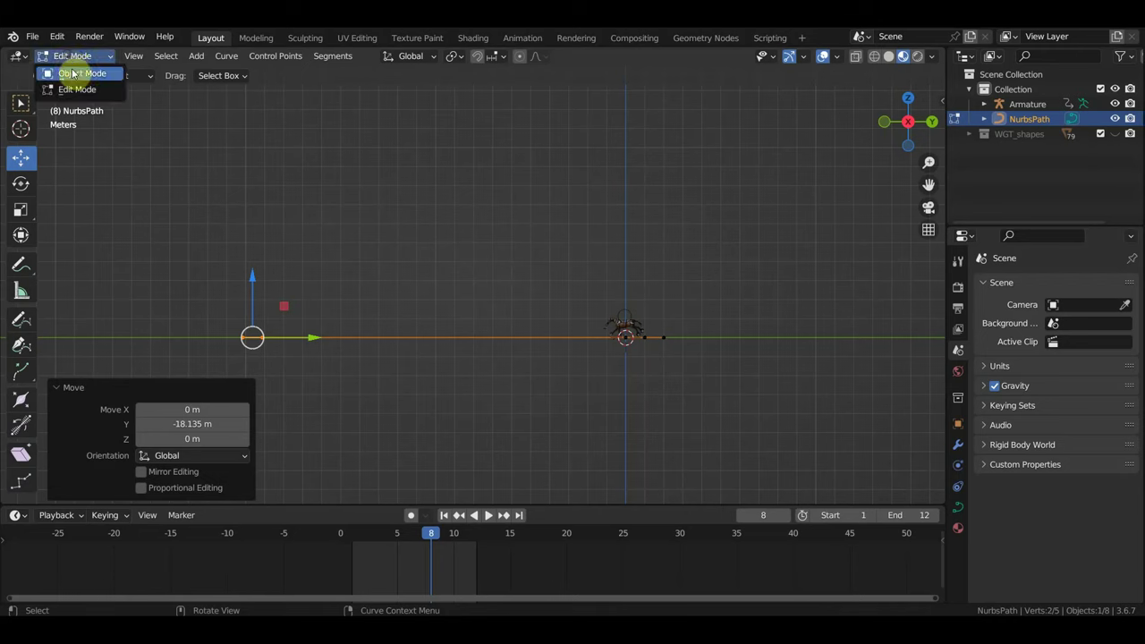
left_click(74, 73)
left_click(631, 320)
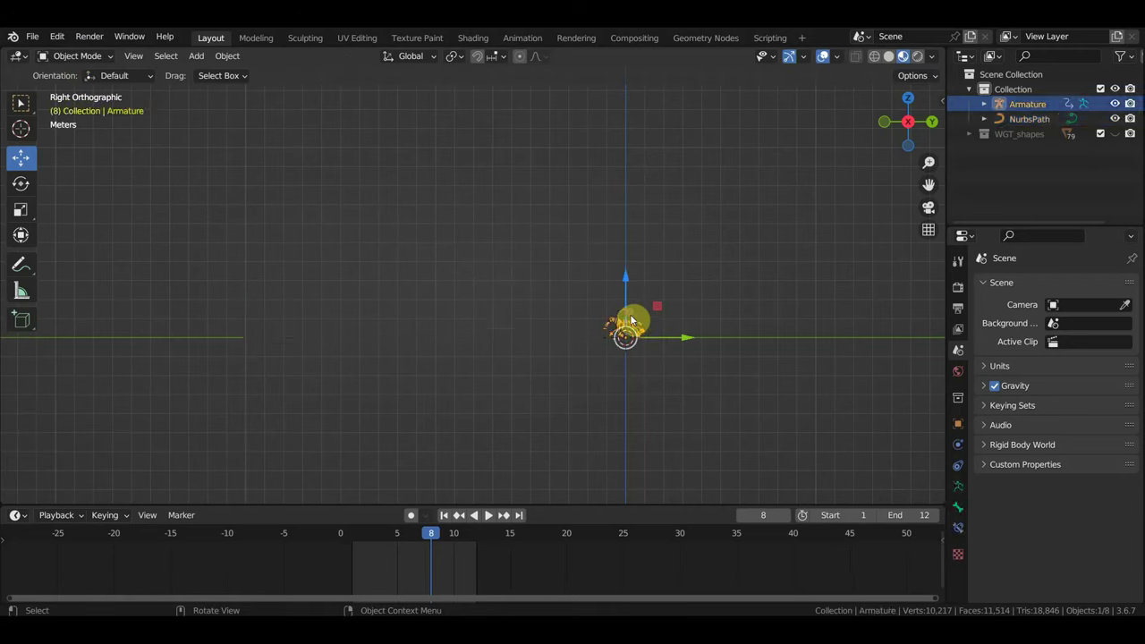
Step: Set the end frame to 300 and parent the armature to NurbsPath with a Path Constraint
left_click(921, 514)
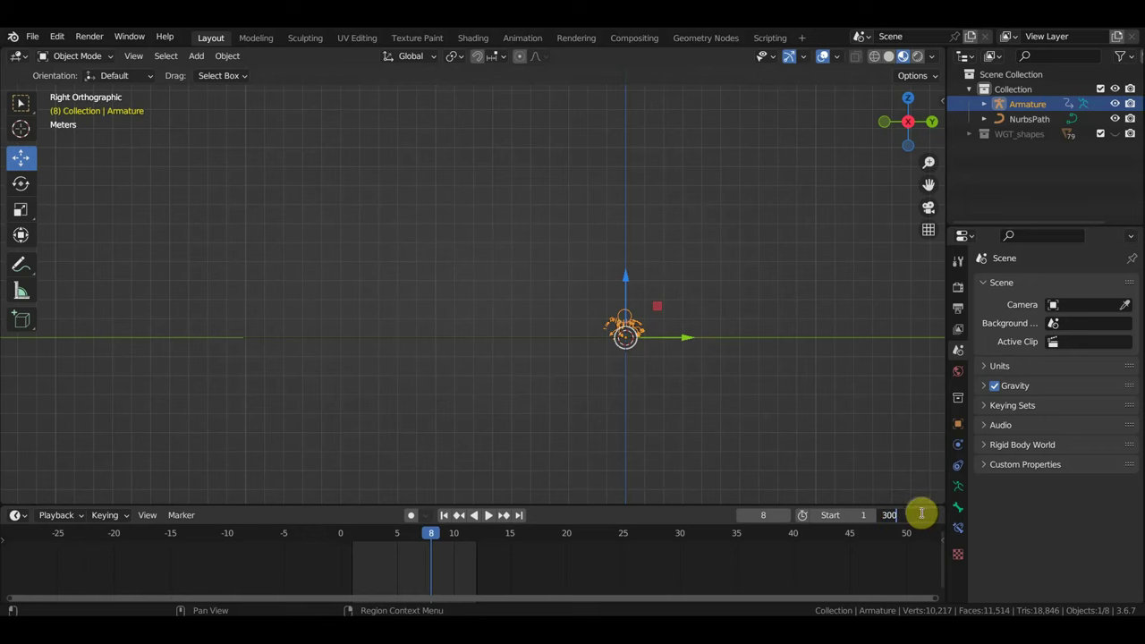
key("Return")
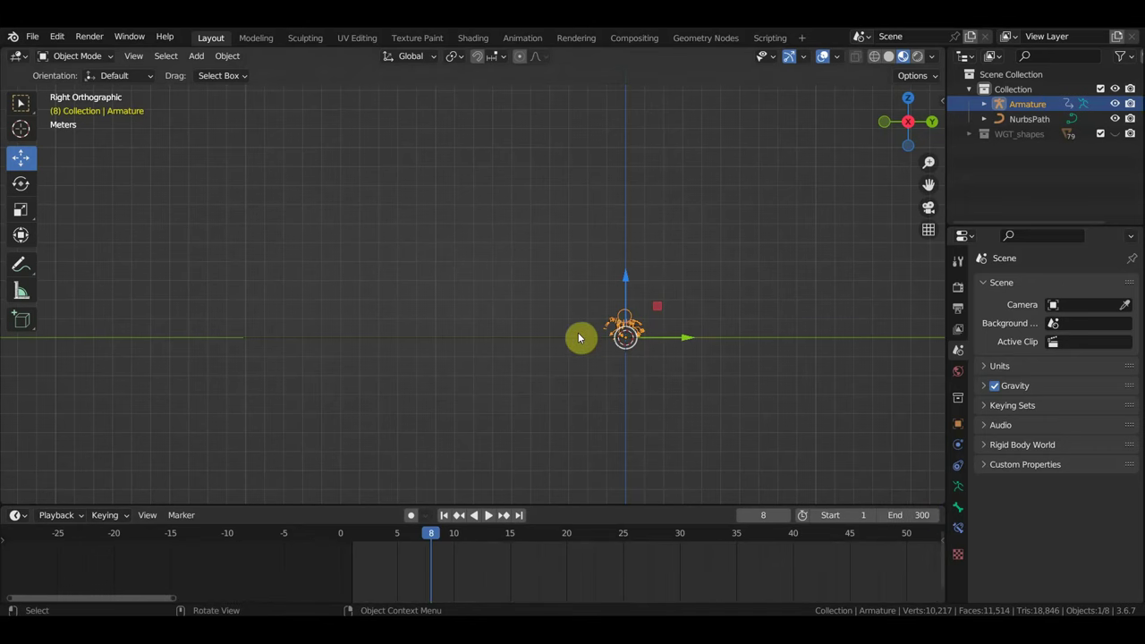
left_click(579, 338)
scroll(591, 344, "up", 4)
scroll(688, 357, "up", 2)
middle_click_drag(779, 370, 493, 299, "shift")
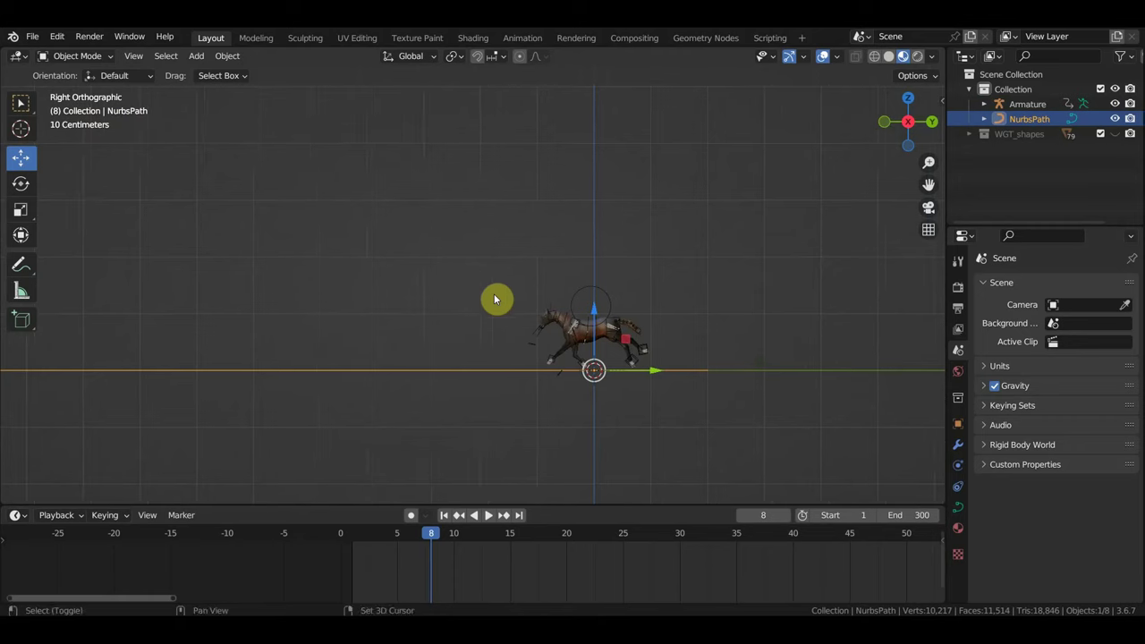
left_click(557, 327)
left_click(508, 378, "shift")
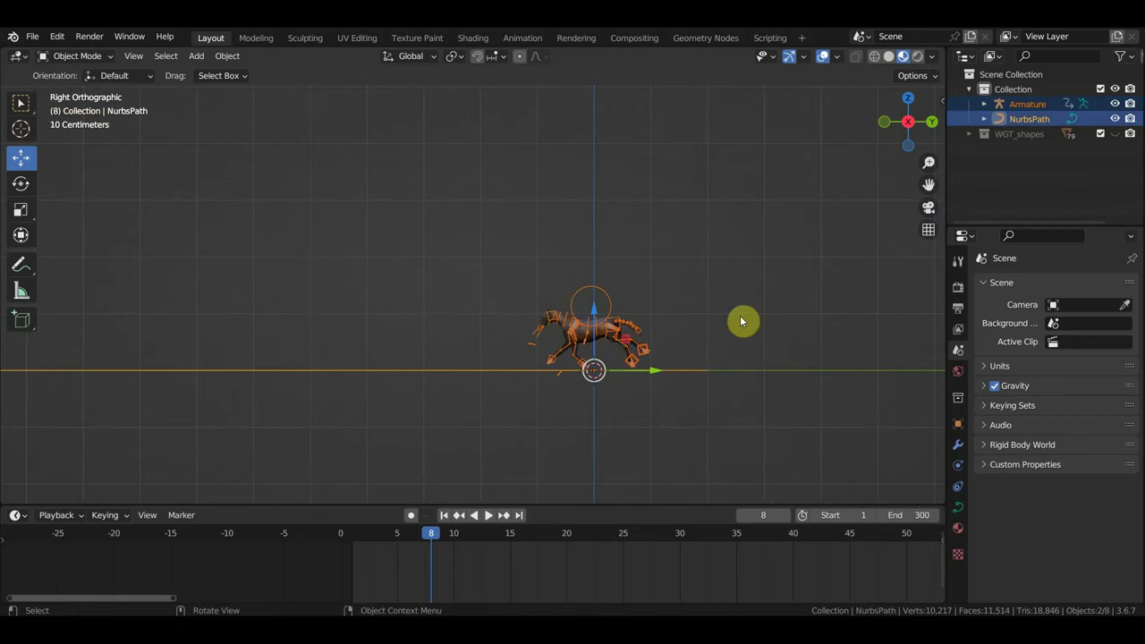
key("ctrl+p")
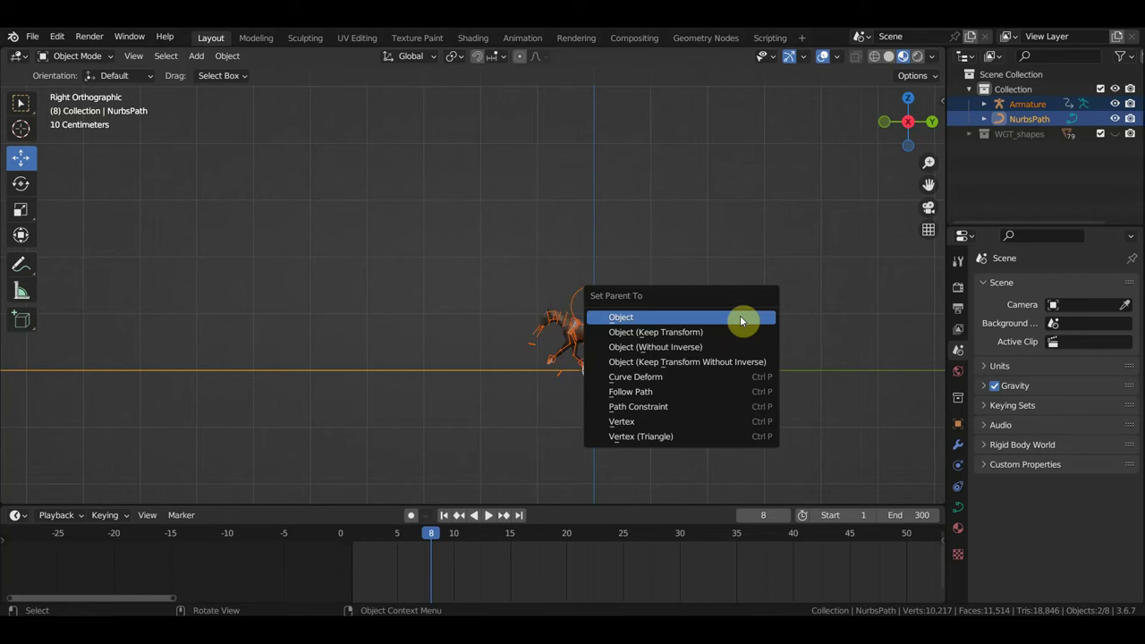
left_click(701, 409)
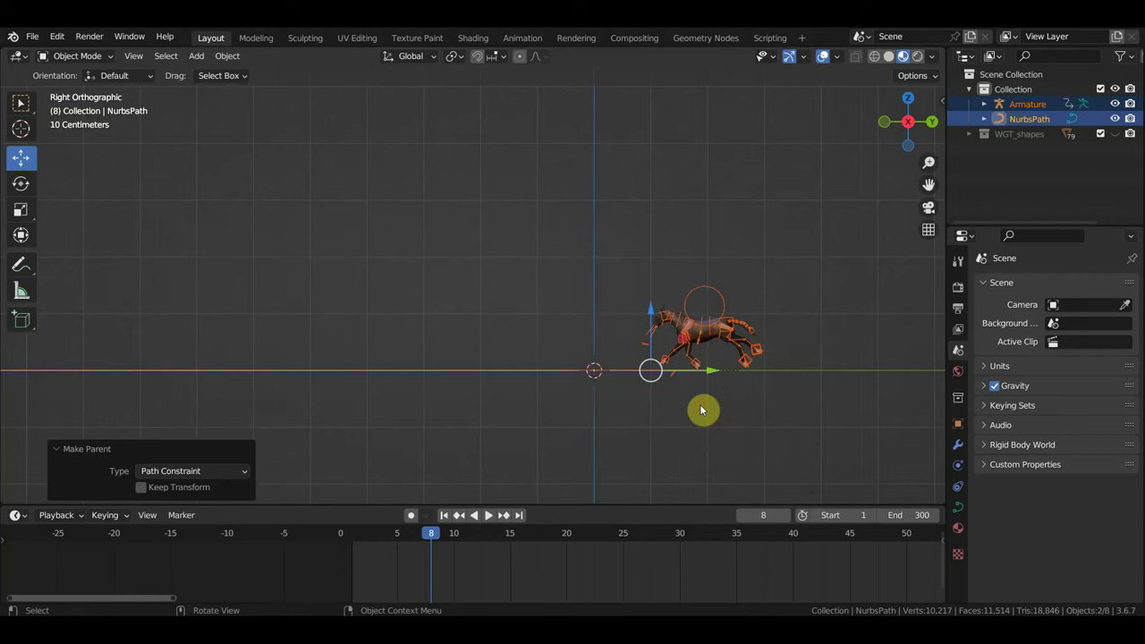
Step: Enable Animate Path on the armature's AutoPath constraint and play back to check the motion
left_click(722, 306)
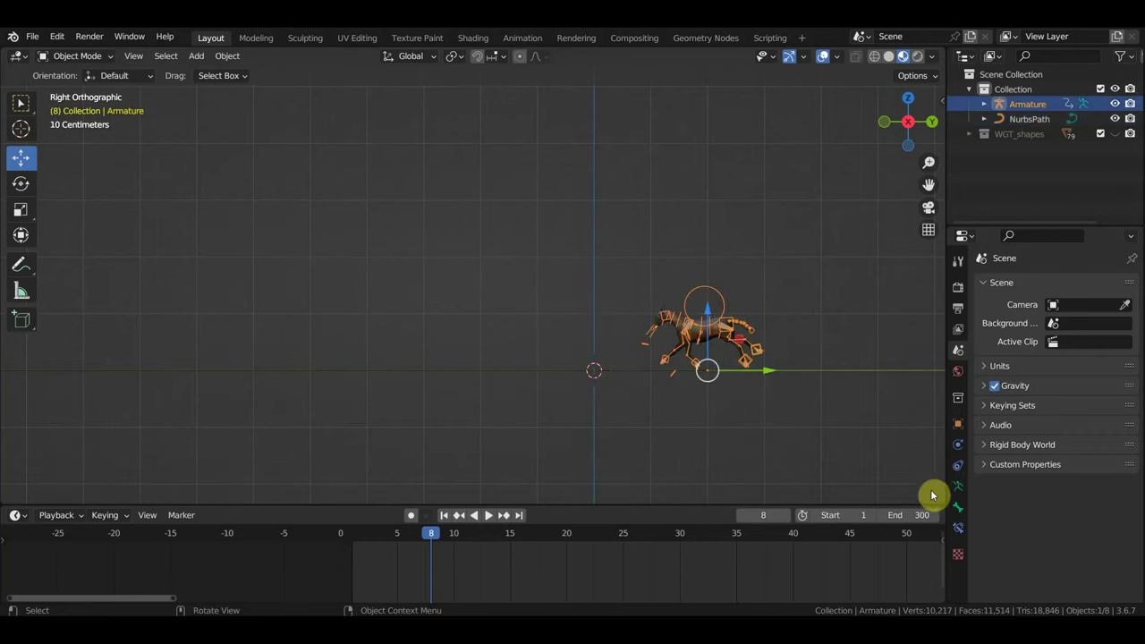
left_click(958, 508)
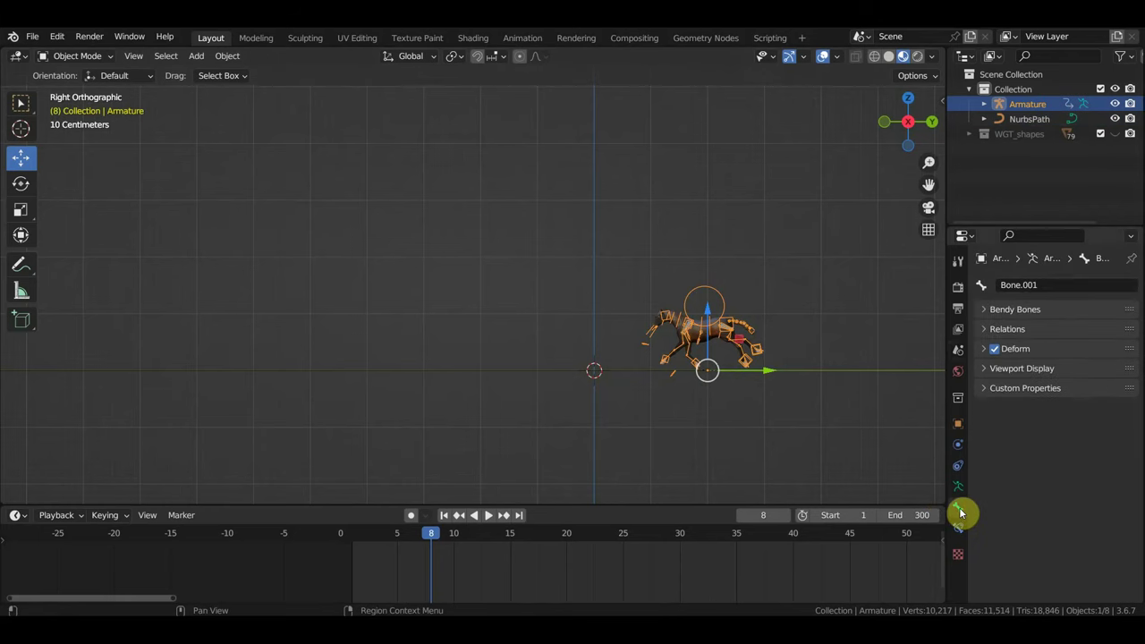
left_click(957, 531)
left_click(958, 508)
left_click(958, 488)
left_click(958, 466)
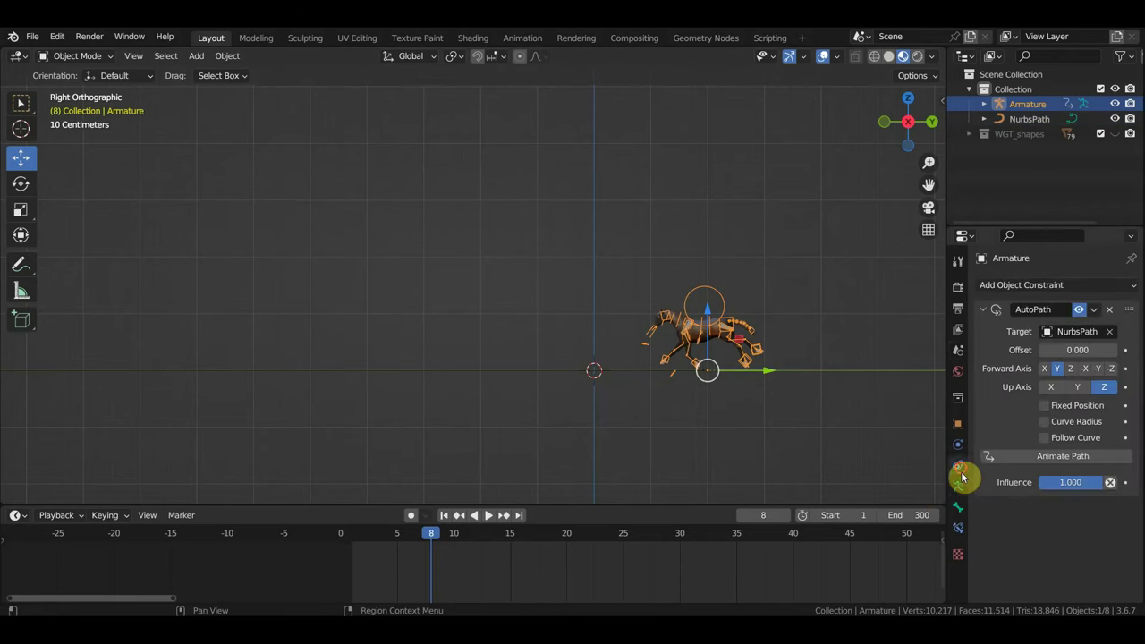
left_click(1045, 462)
key("space")
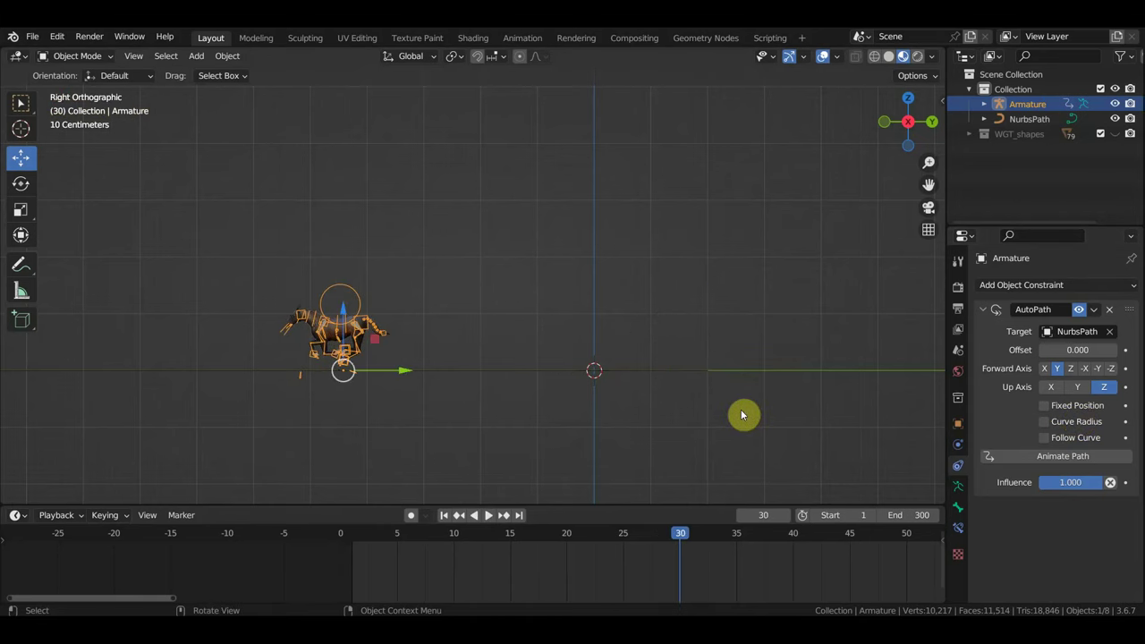
left_click(354, 536)
key("space")
left_click(16, 515)
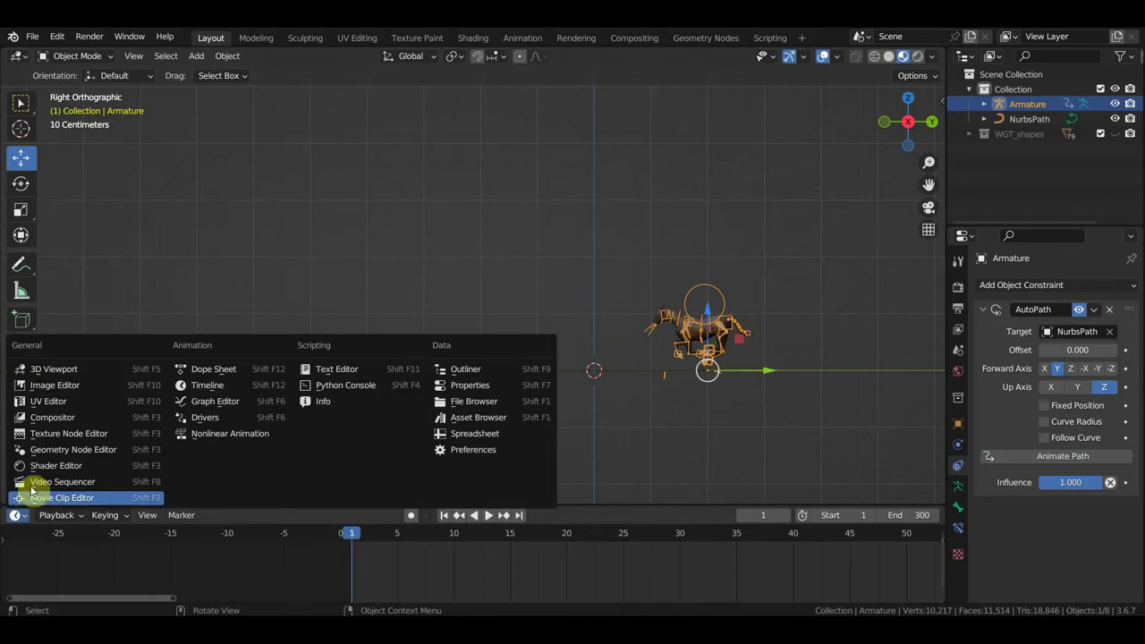
Step: In an enlarged NLA editor, push ArmatureAction down to a strip and set its Repeat to 25
left_click(227, 437)
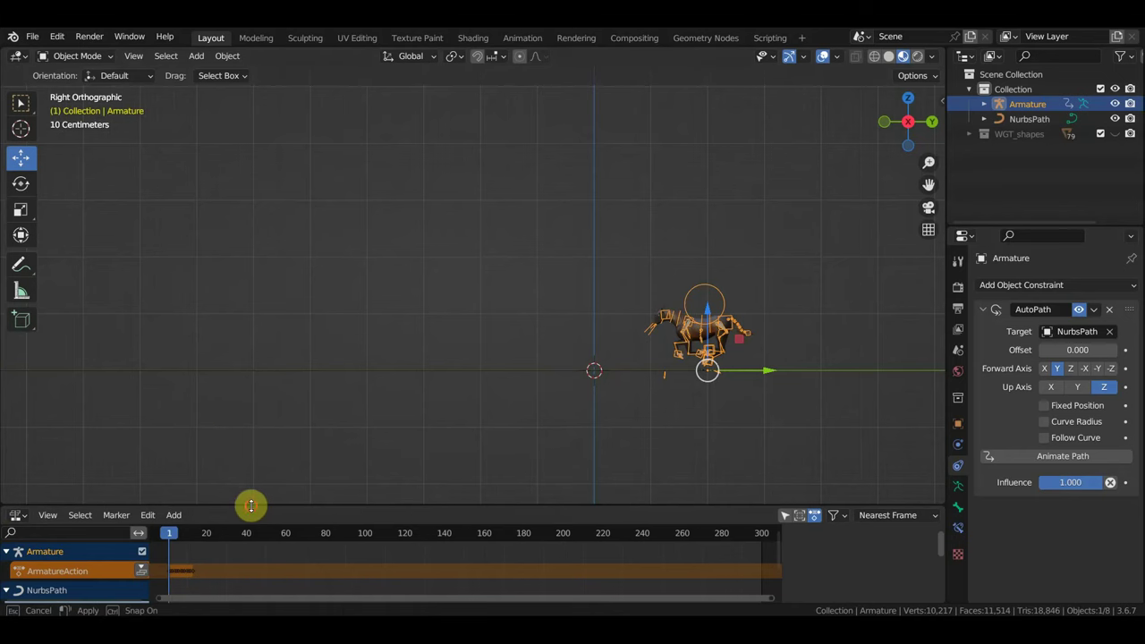
left_click_drag(253, 507, 283, 391)
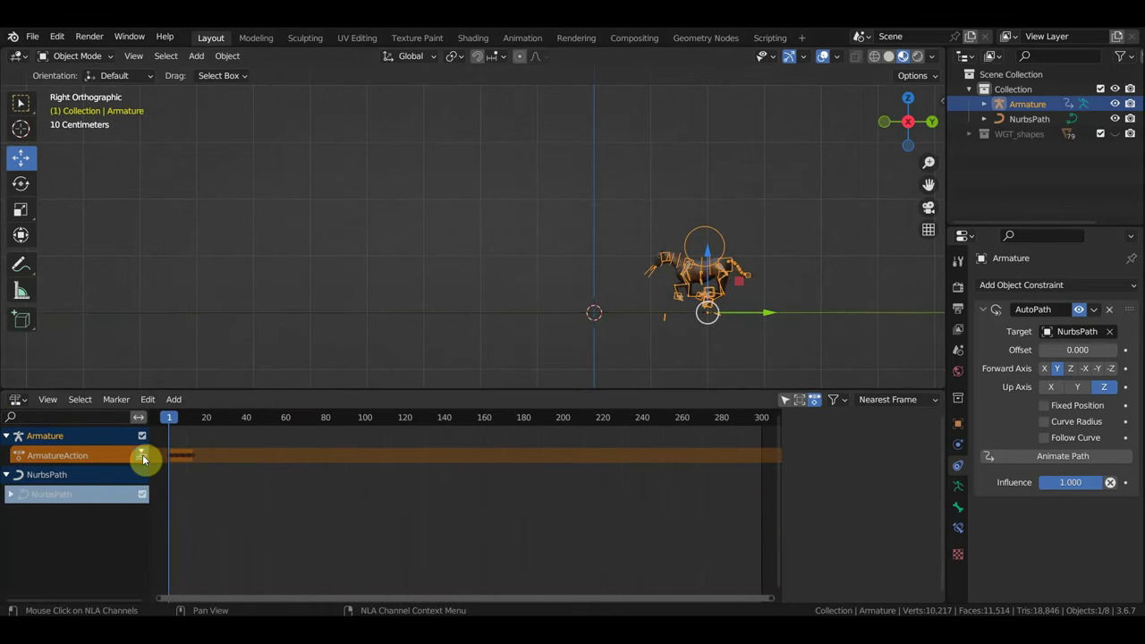
left_click(141, 454)
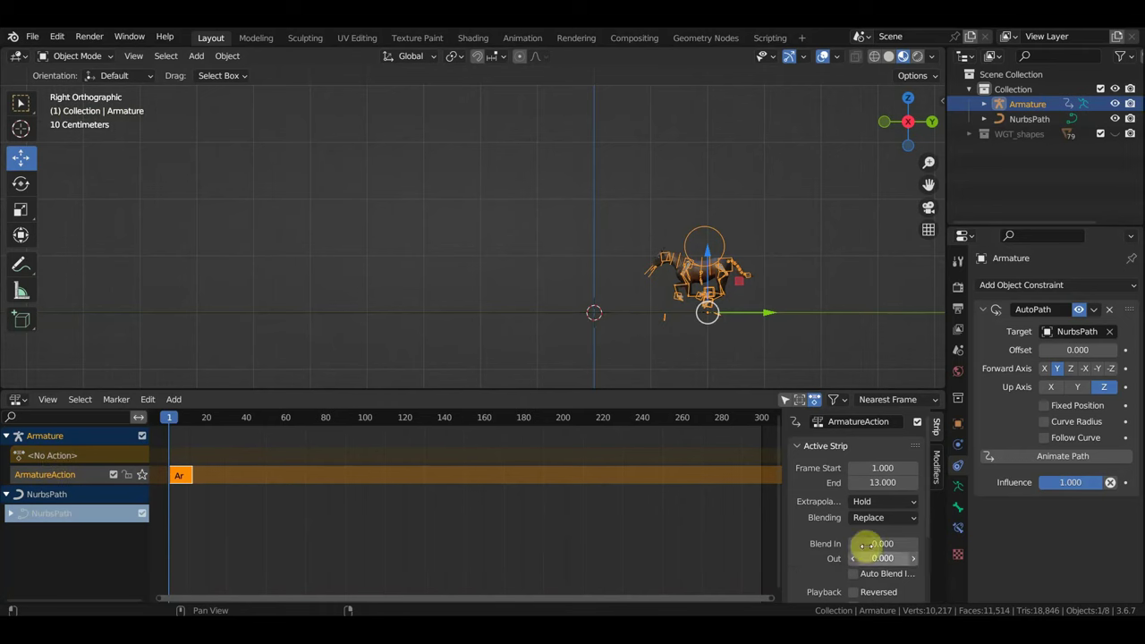
scroll(876, 543, "down", 3)
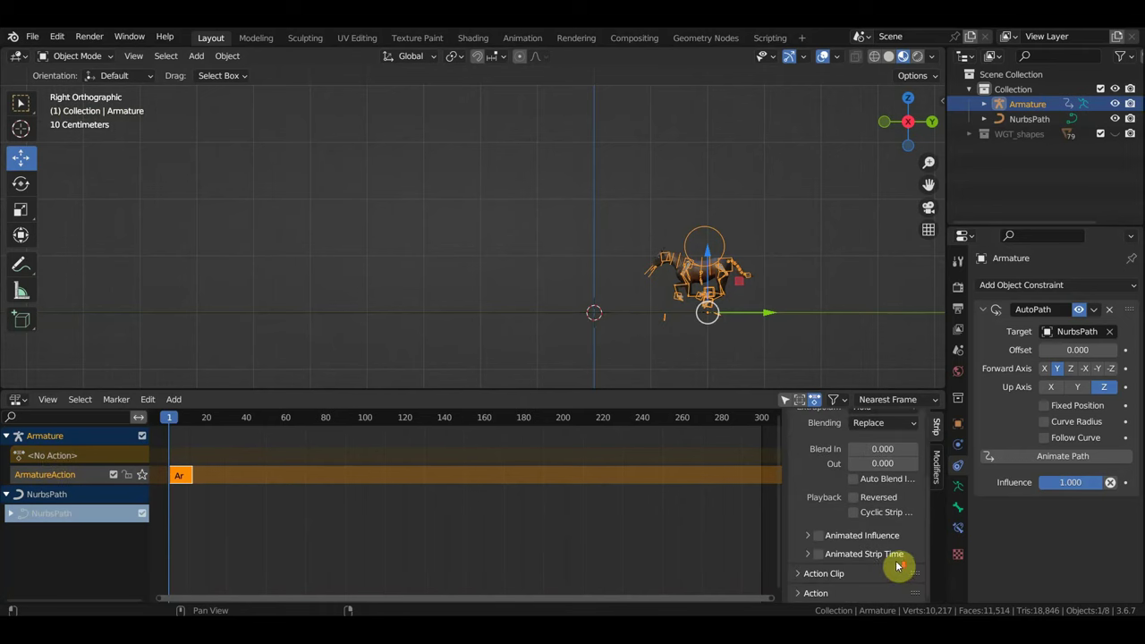
left_click(816, 574)
scroll(817, 581, "down", 3)
left_click_drag(881, 568, 975, 568)
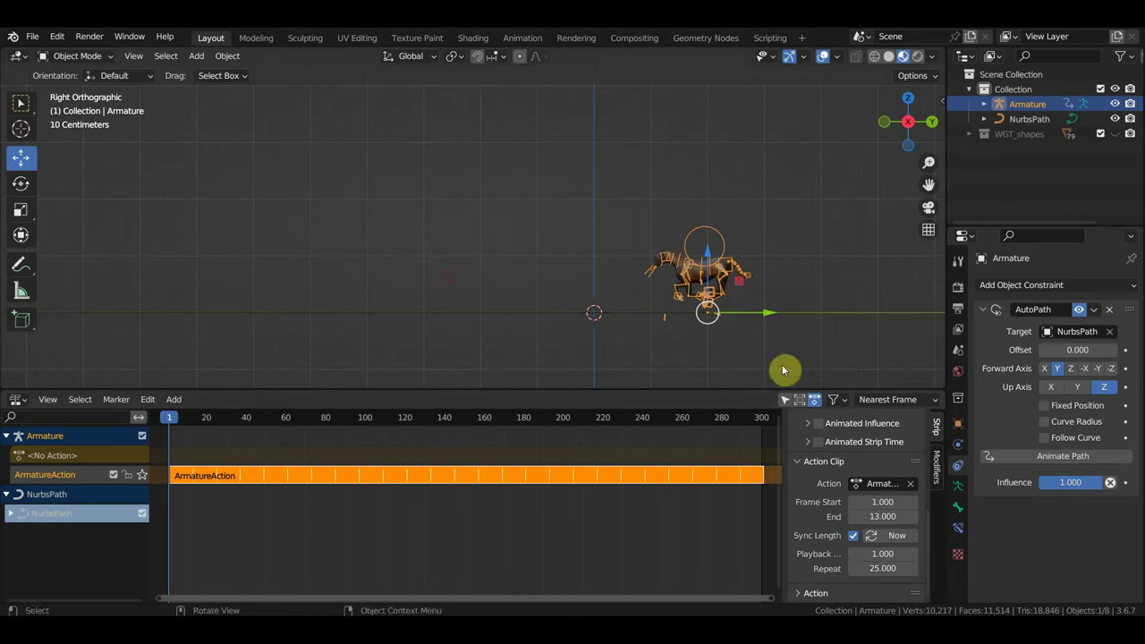
key("space")
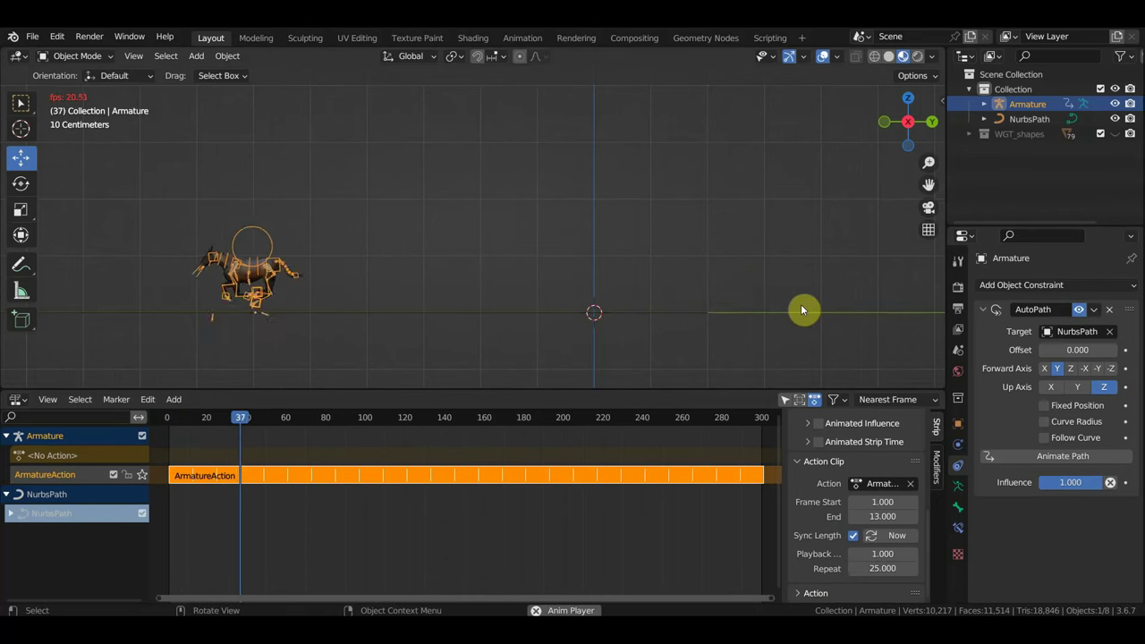
Step: Set NurbsPath's Path Animation Frames to 200 and play back to check the slower gallop
key("space")
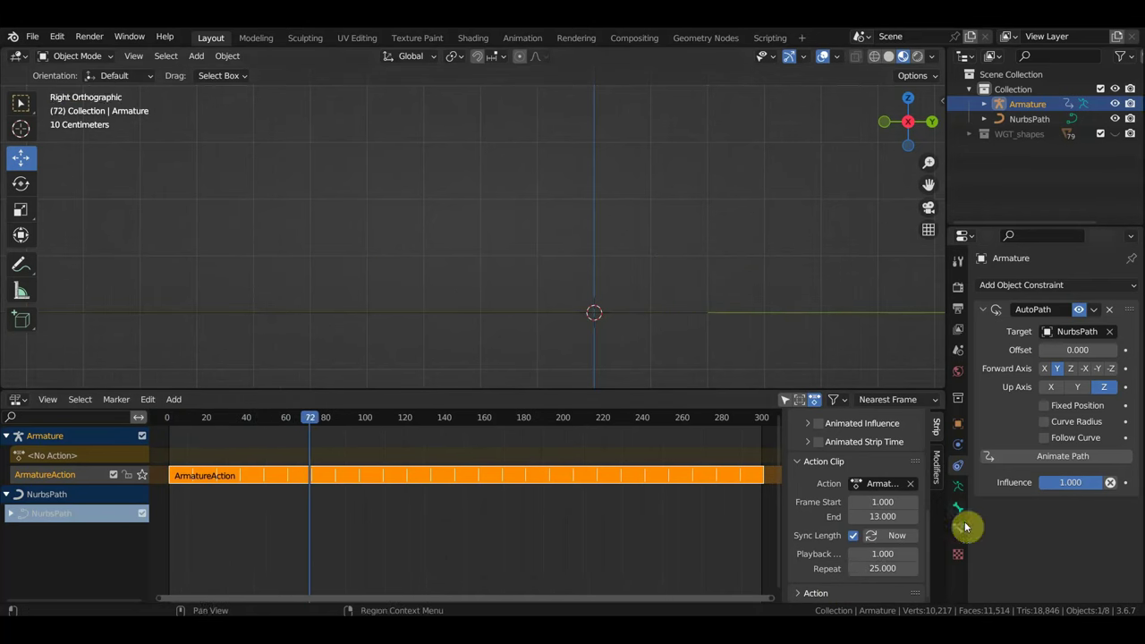
left_click(721, 326)
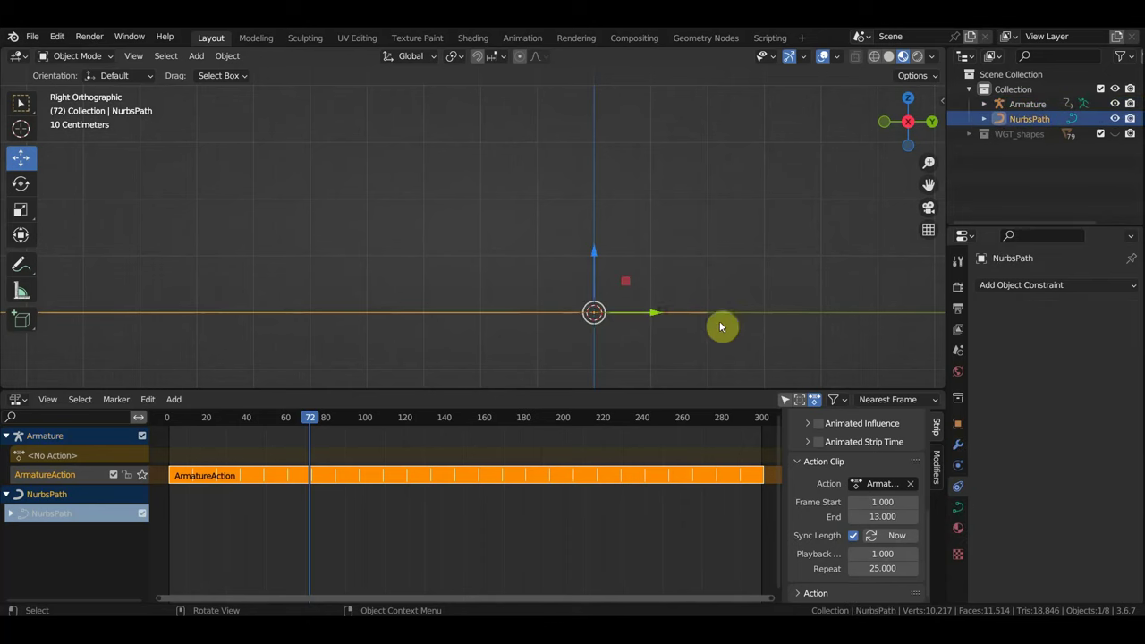
left_click(956, 506)
left_click(984, 547)
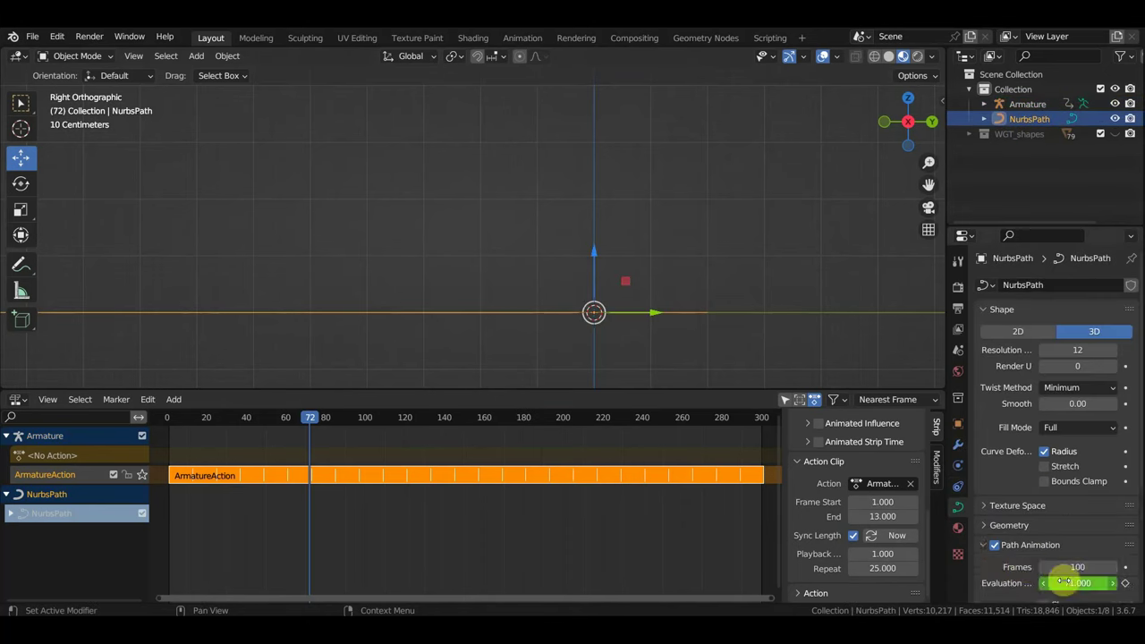
left_click(1077, 566)
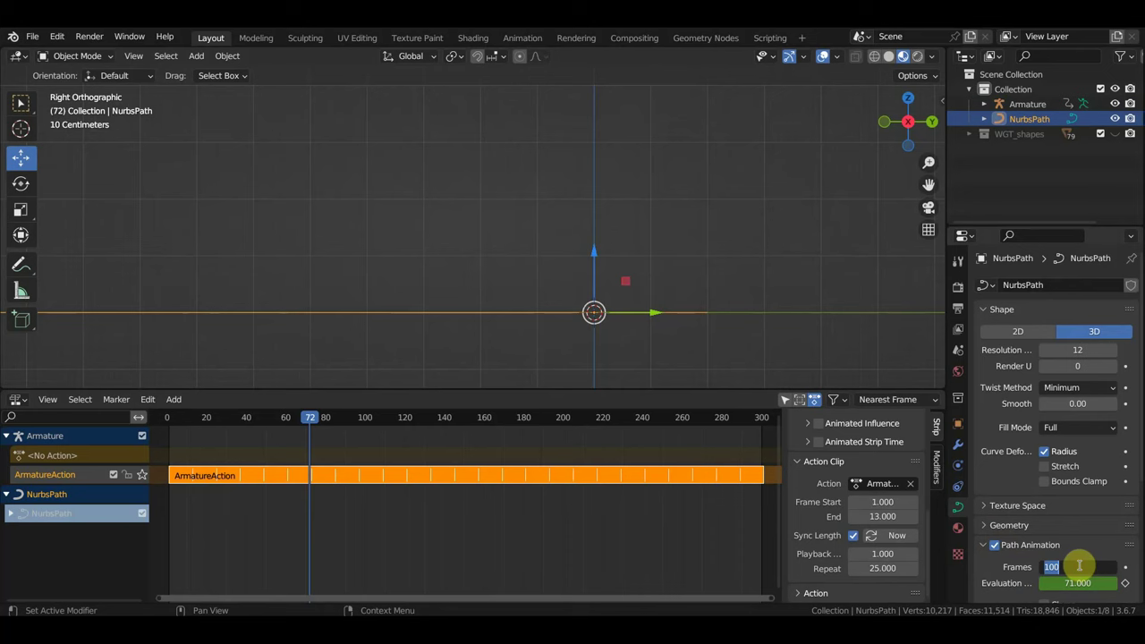
type("200")
key("Return")
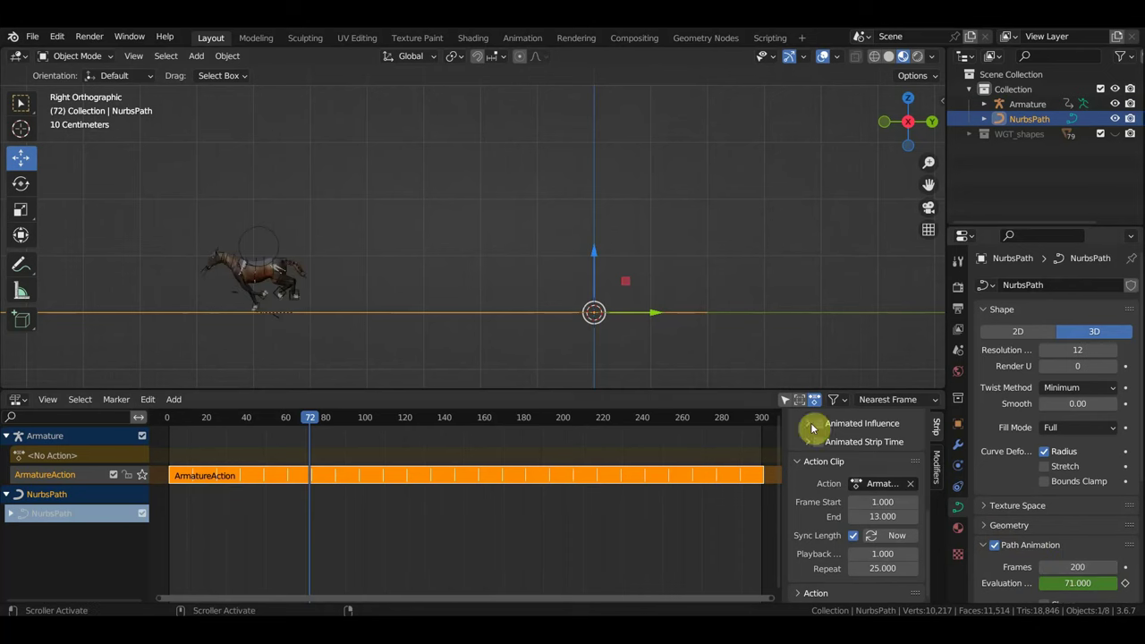
key("space")
scroll(465, 320, "down", 2)
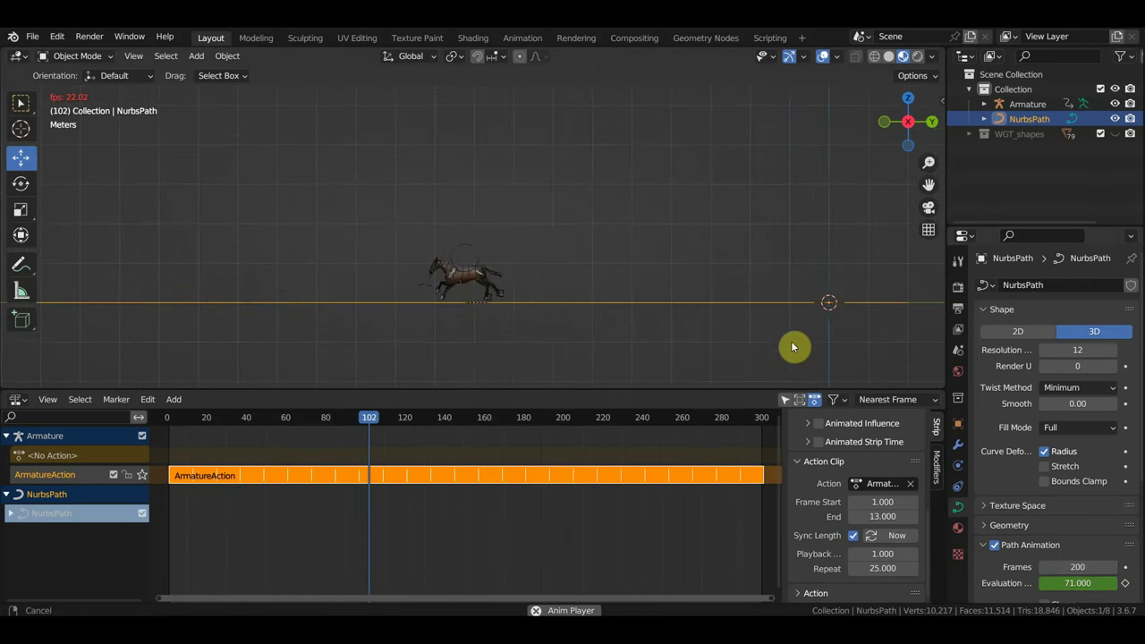
mouse_move(703, 332)
middle_mouse_down()
mouse_move(760, 333)
mouse_move(840, 245)
mouse_move(817, 250)
middle_mouse_up()
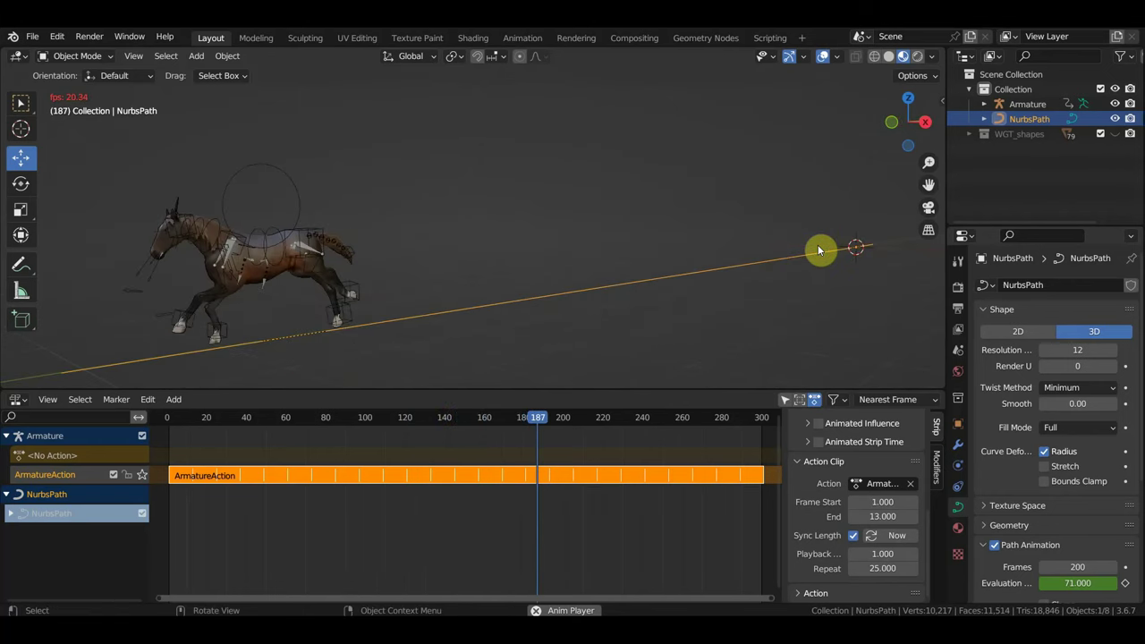
key("space")
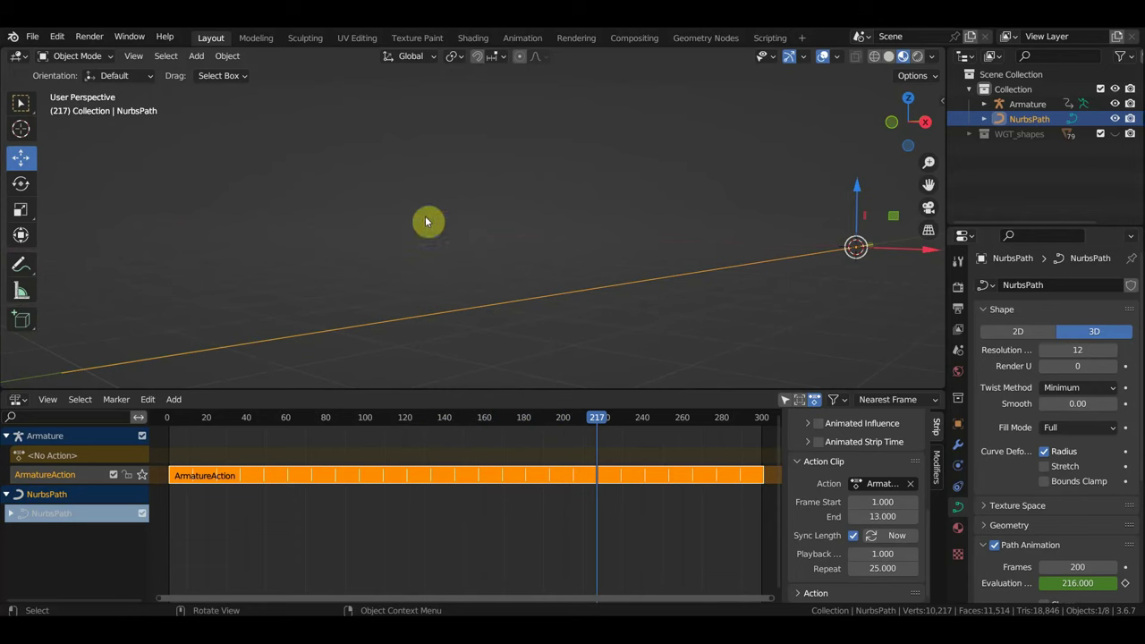
Step: Use File > Save As to store the scene as 'темный походка.путь.blend' in Табун
left_click(32, 37)
left_click(72, 149)
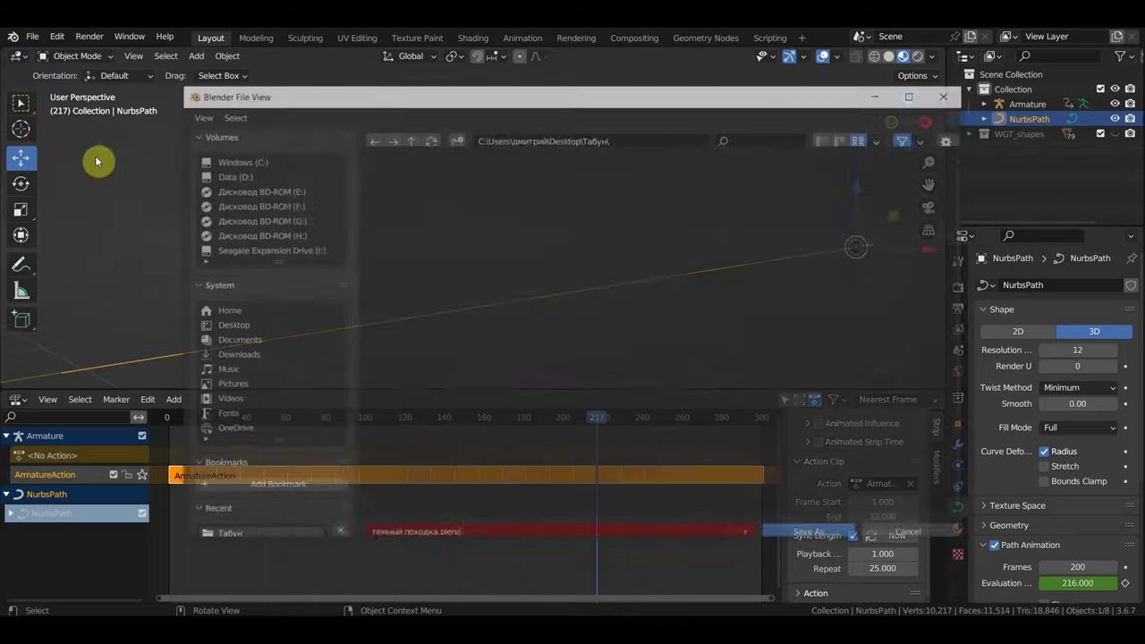
left_click(472, 523)
left_click(476, 523)
type("путь")
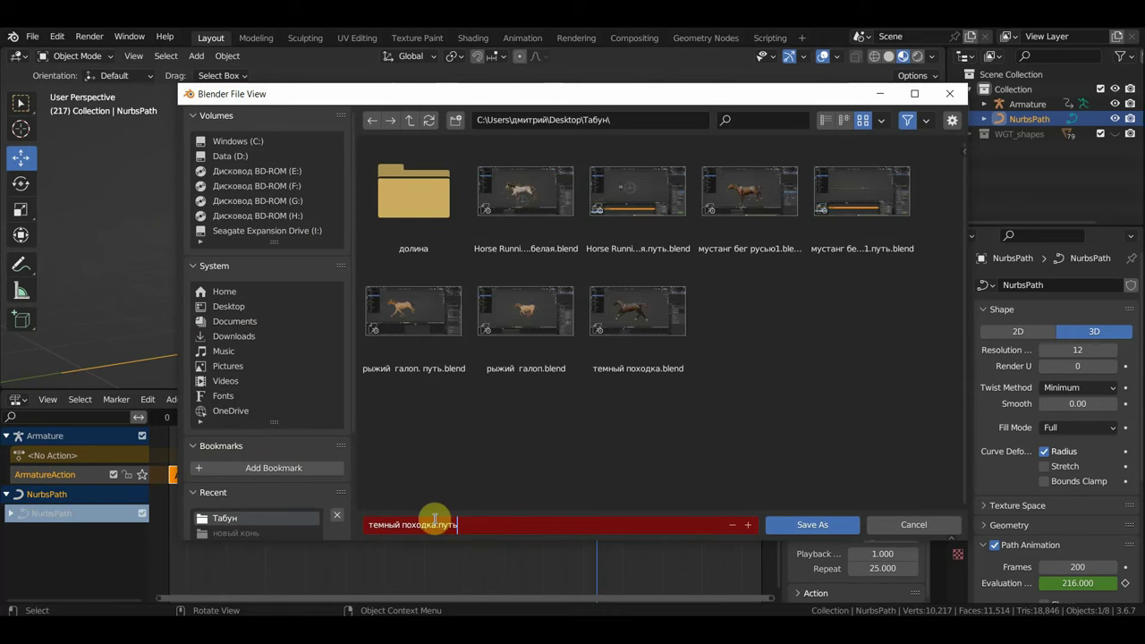
key("Return")
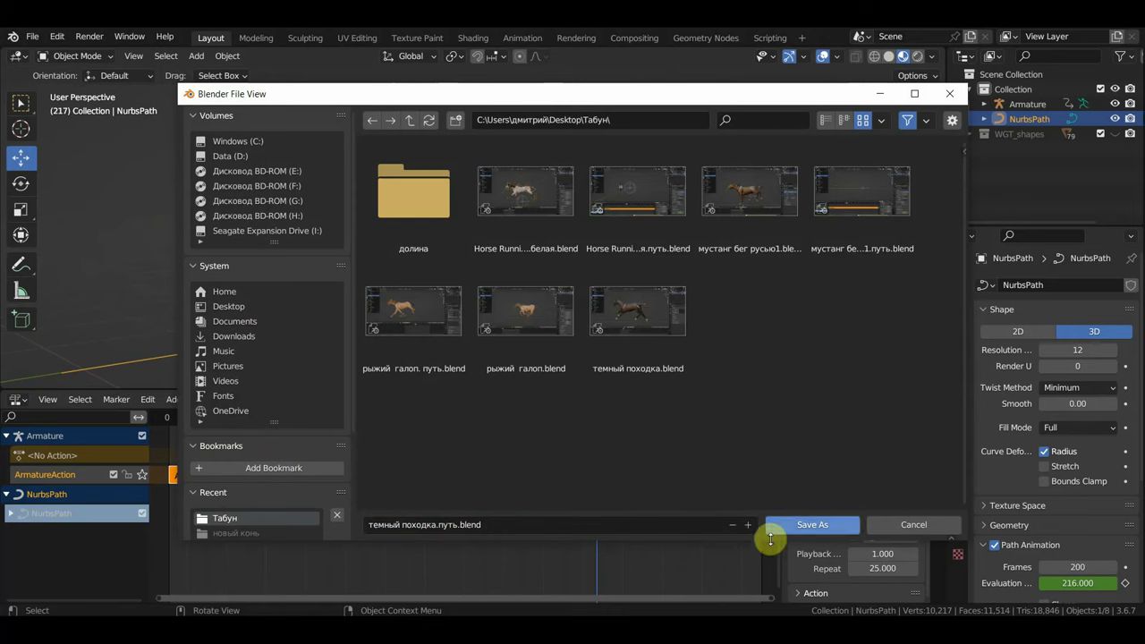
left_click(812, 525)
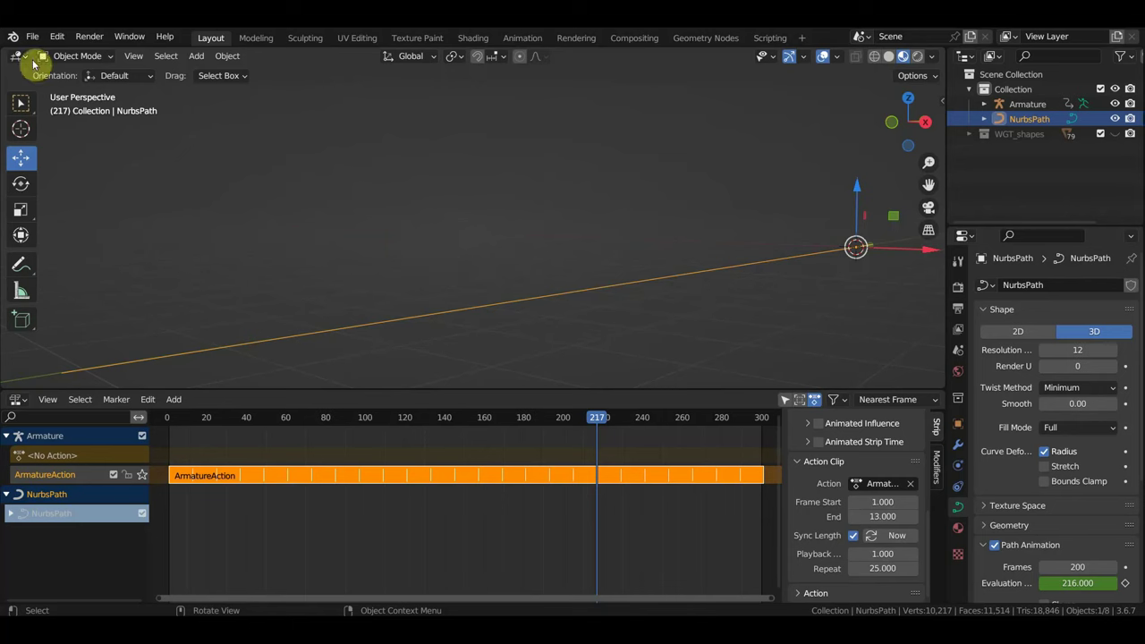
Step: Open 'долина с туманом.табун.blend' from the File menu's recent files
left_click(63, 57)
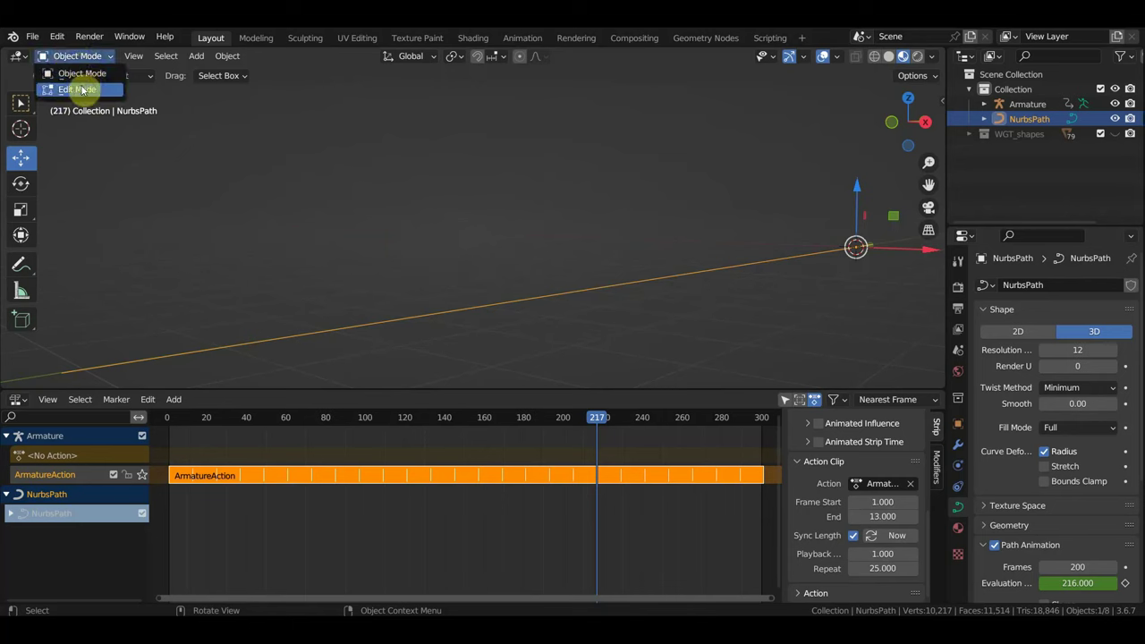
left_click(85, 77)
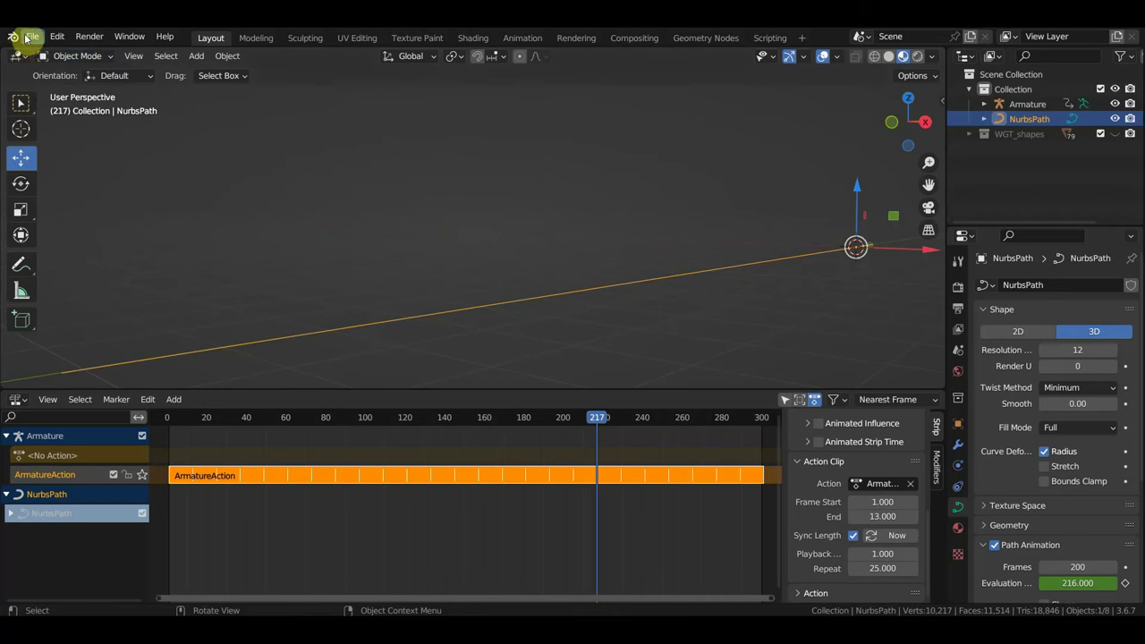
left_click(32, 36)
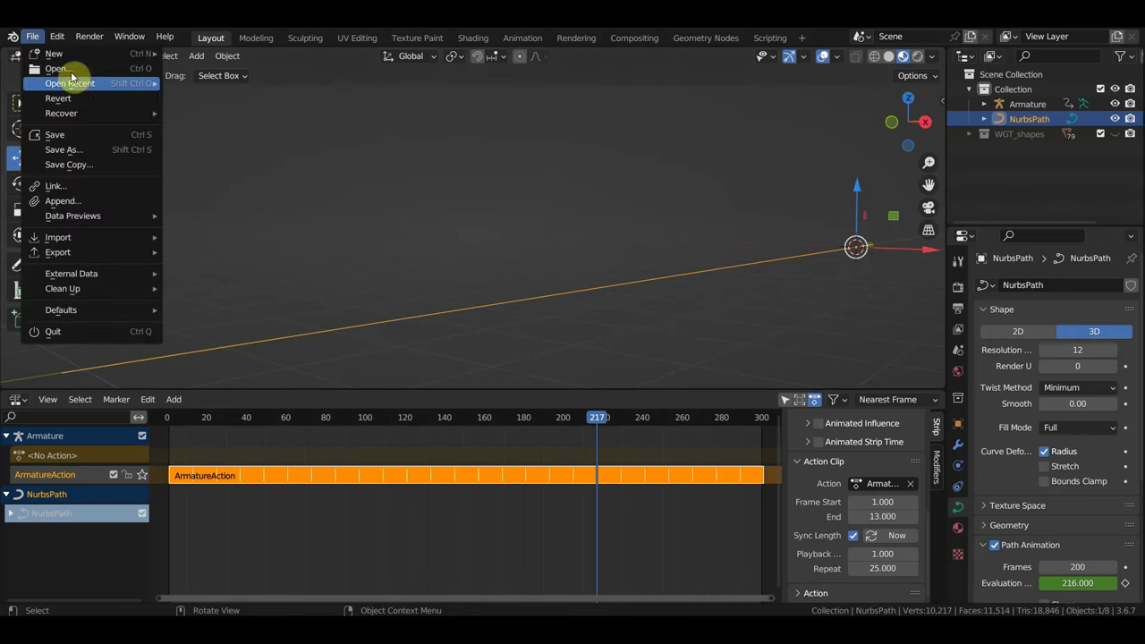
mouse_move(70, 83)
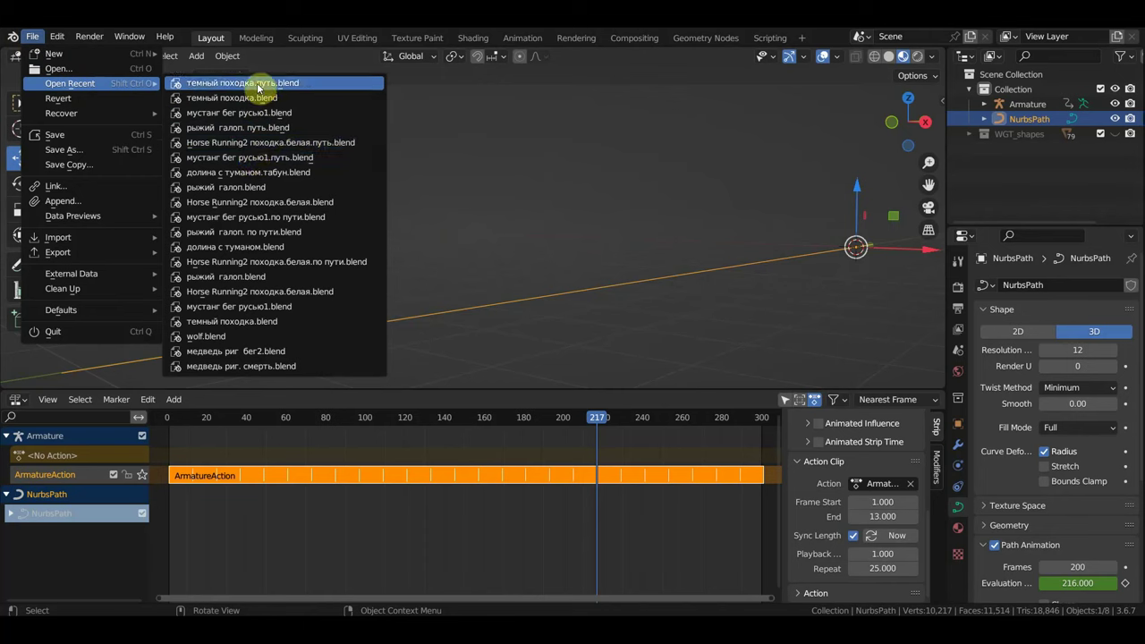
left_click(262, 182)
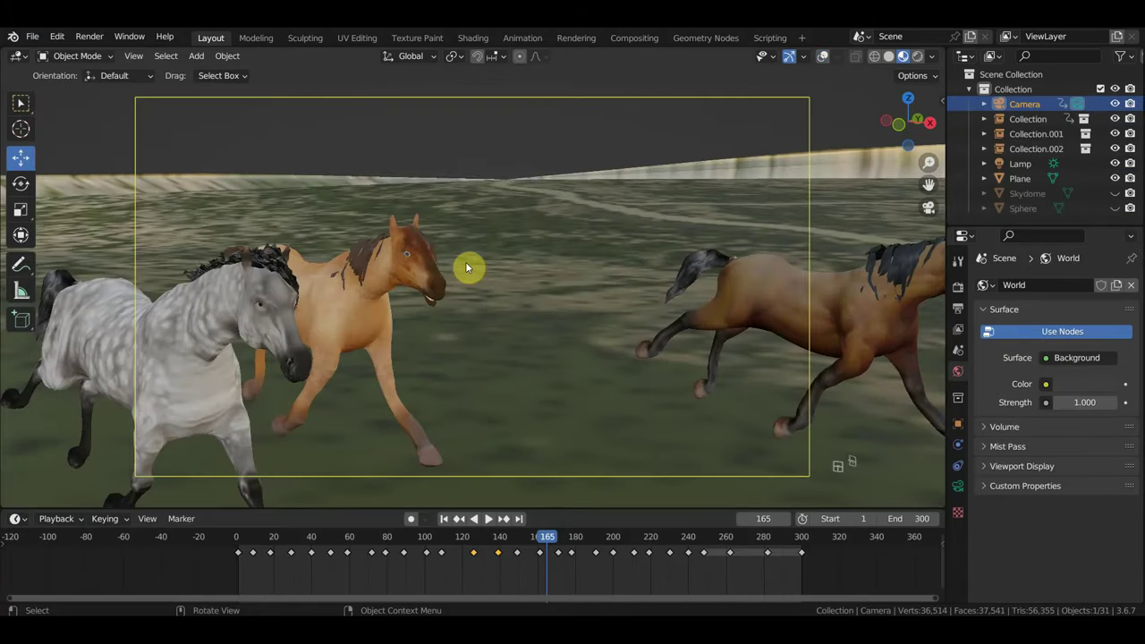
Step: Link Collection from Табун/темный походка.путь.blend into the herd scene via File > Link
scroll(471, 260, "down", 3)
middle_click_drag(323, 259, 100, 161)
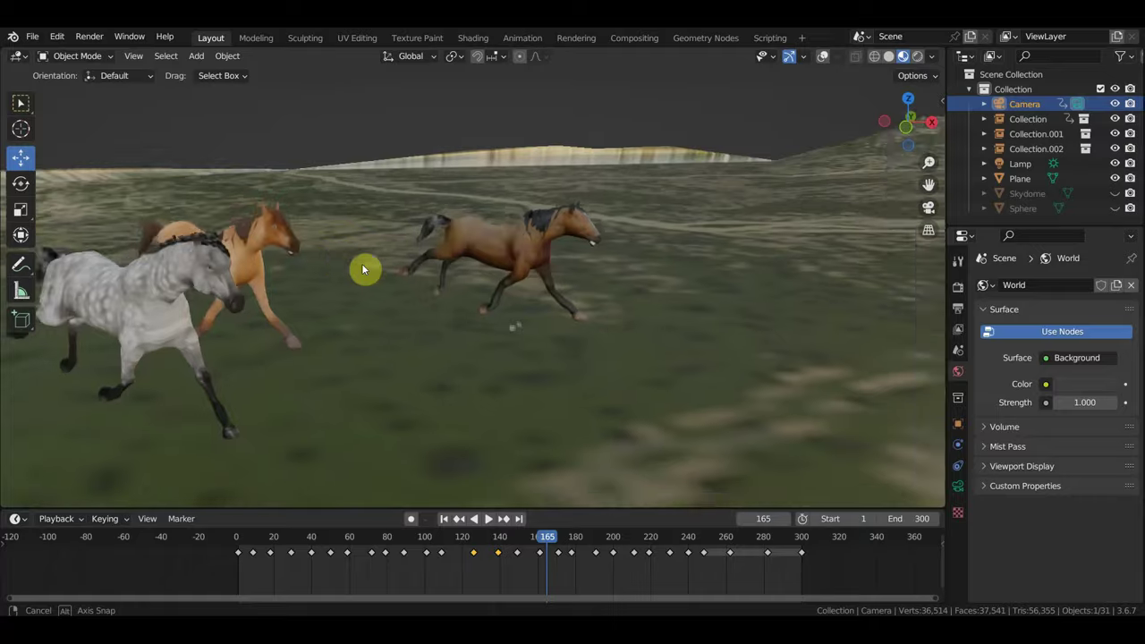
left_click(38, 37)
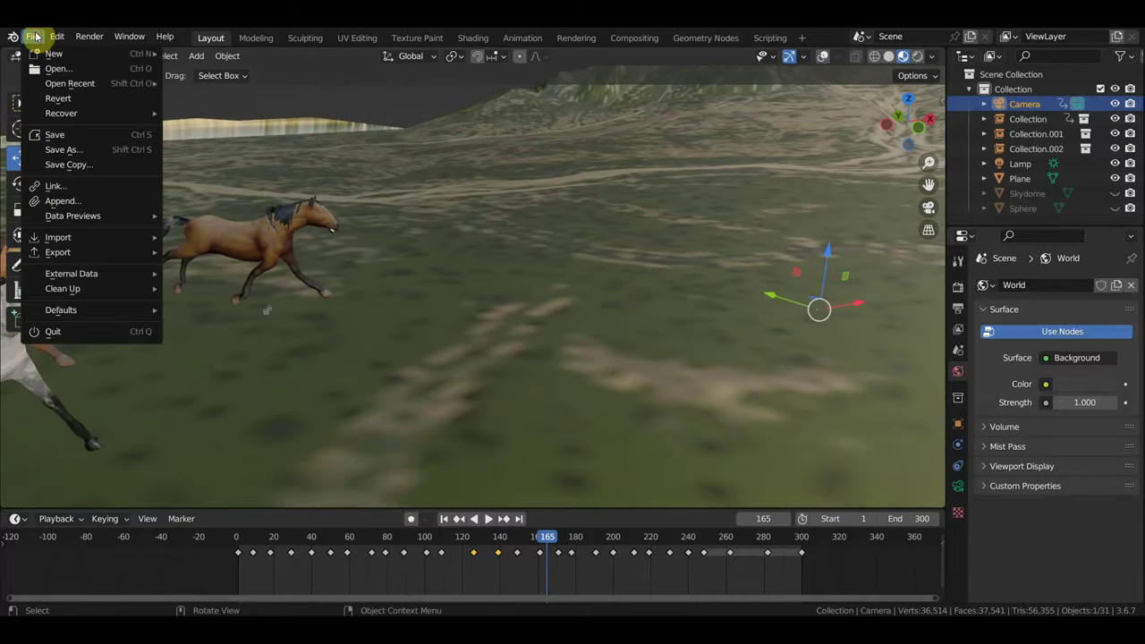
left_click(71, 184)
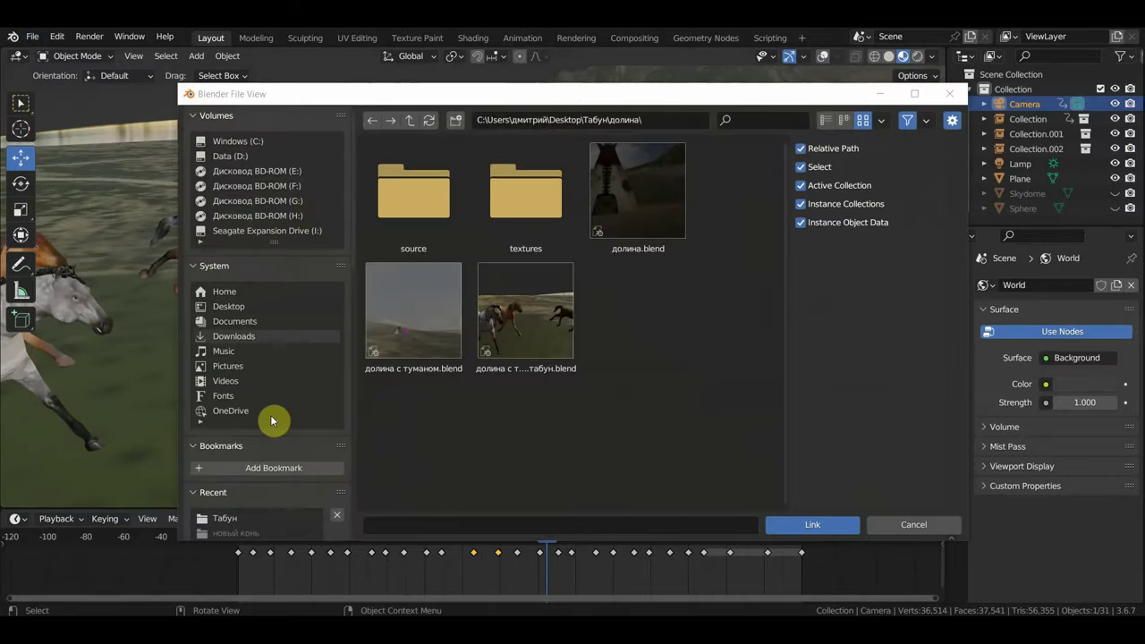
left_click(225, 517)
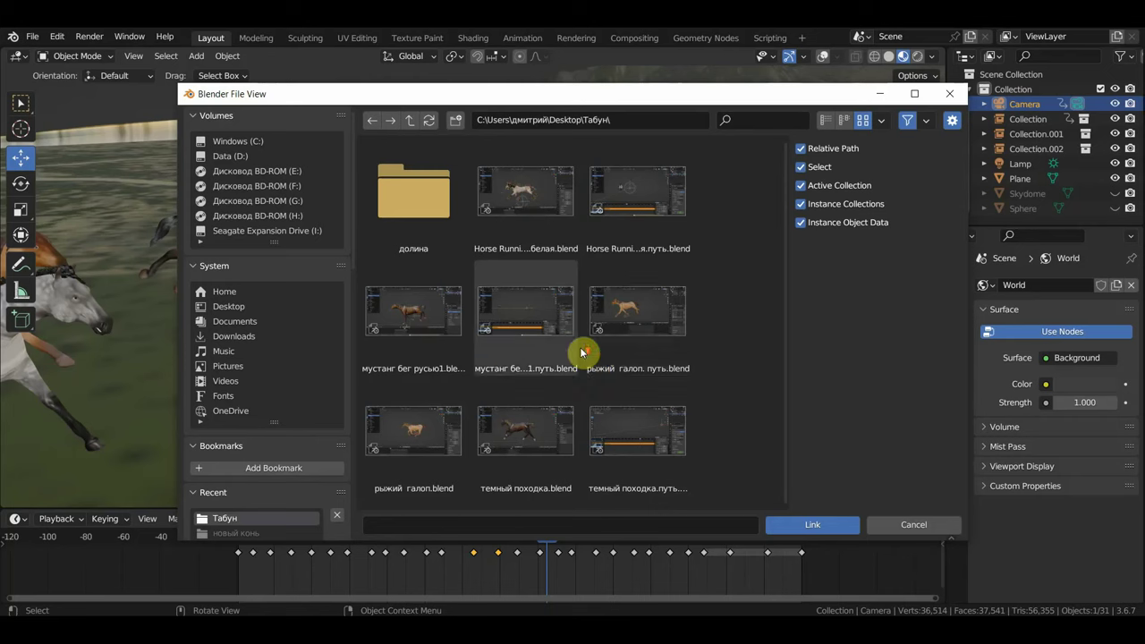
double_click(623, 430)
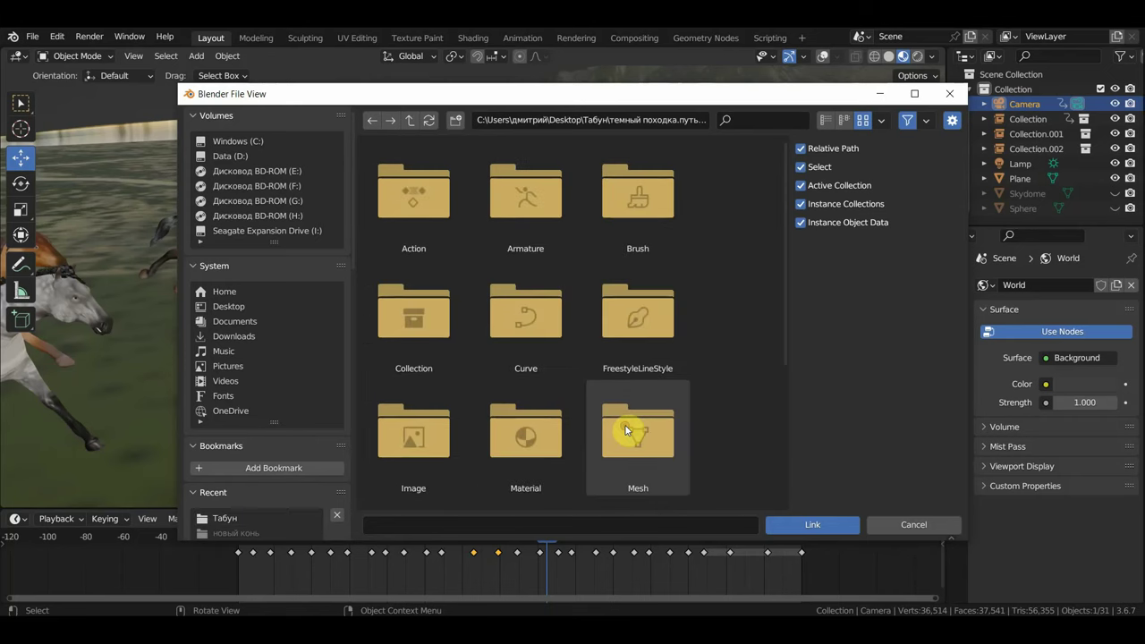
double_click(440, 317)
double_click(421, 228)
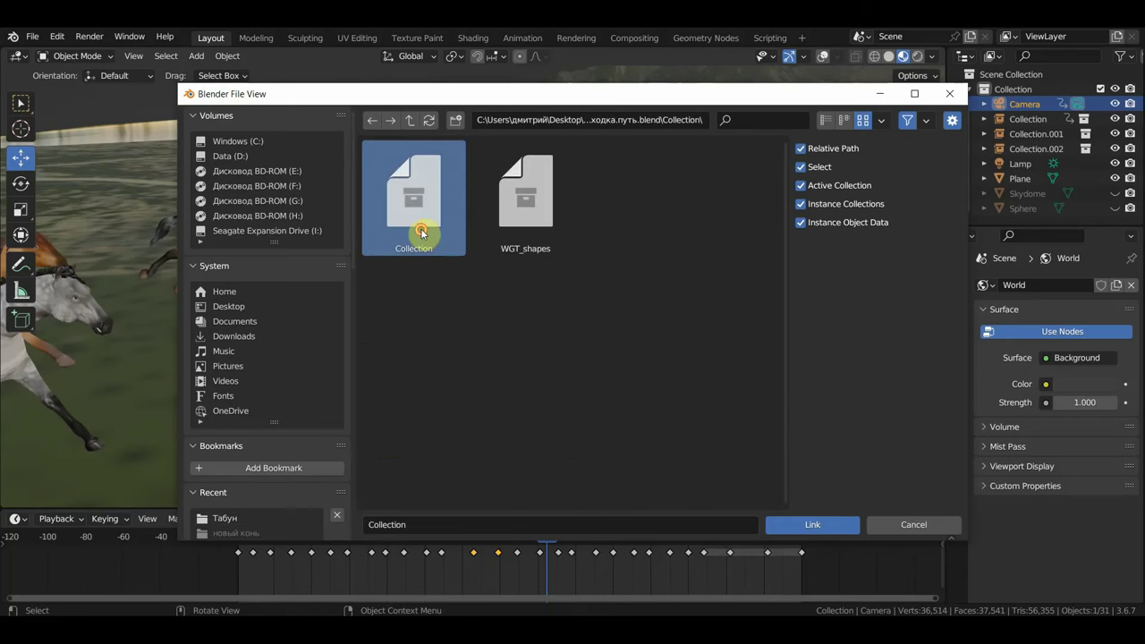
scroll(487, 255, "down", 3)
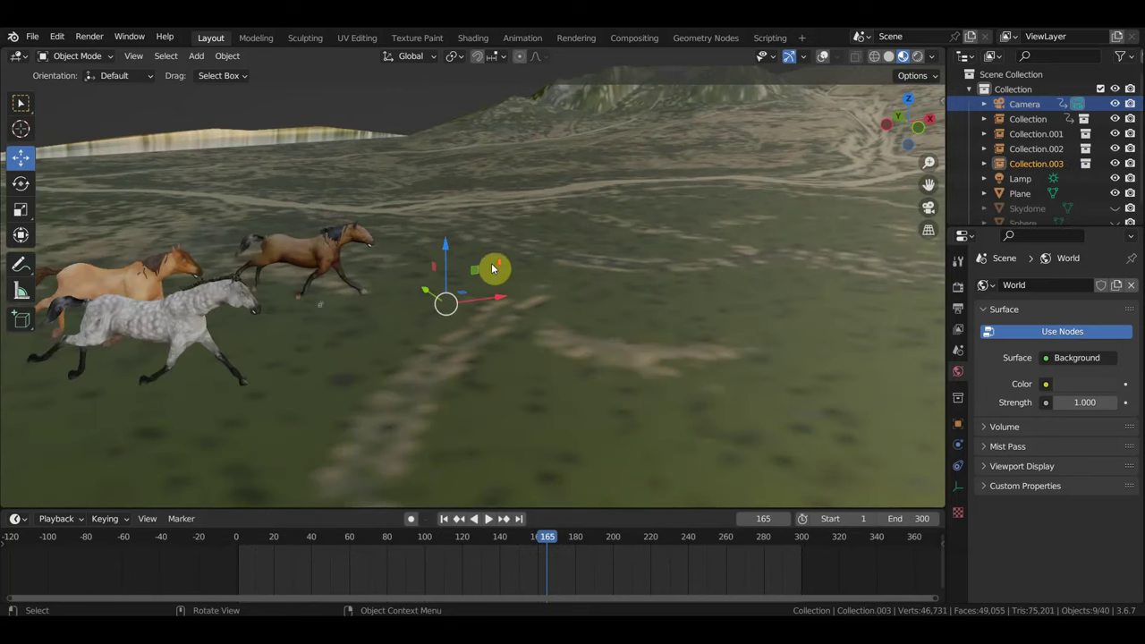
Step: Show the viewport overlays again and go to frame 2
scroll(496, 286, "down", 2)
scroll(496, 286, "down", 3)
scroll(544, 301, "down", 2)
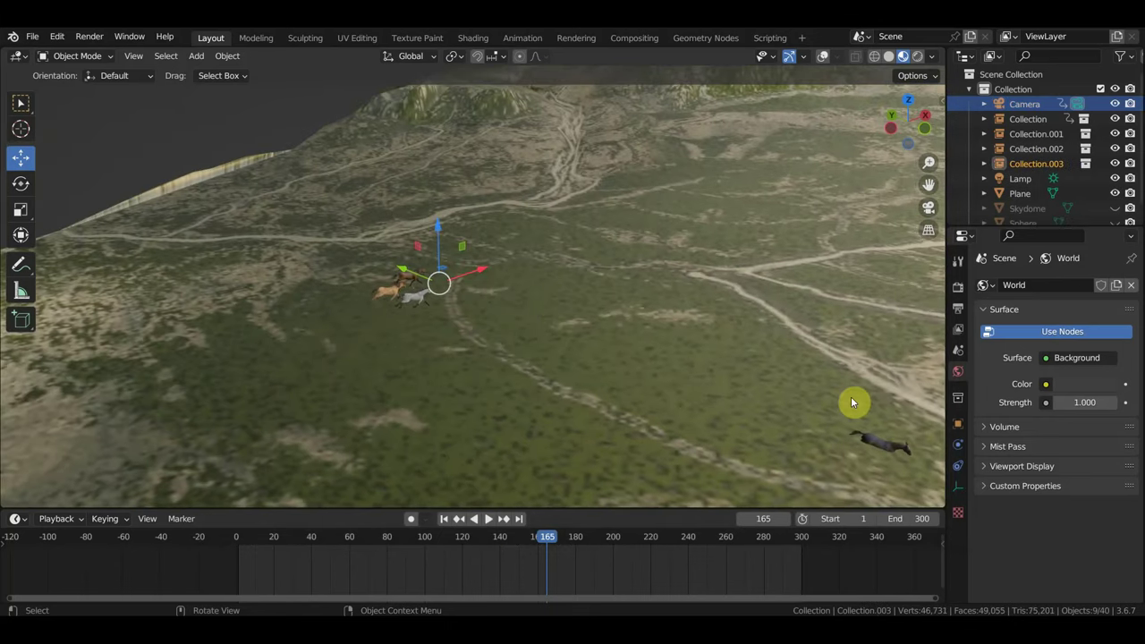
left_click(825, 57)
middle_click_drag(838, 98, 832, 268)
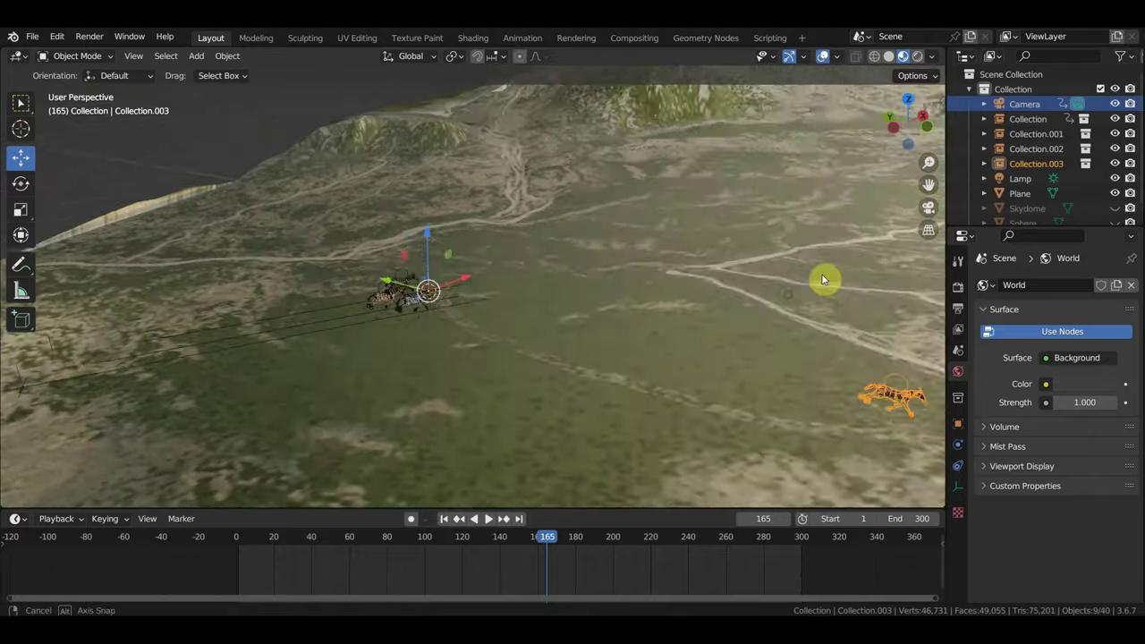
left_click(238, 541)
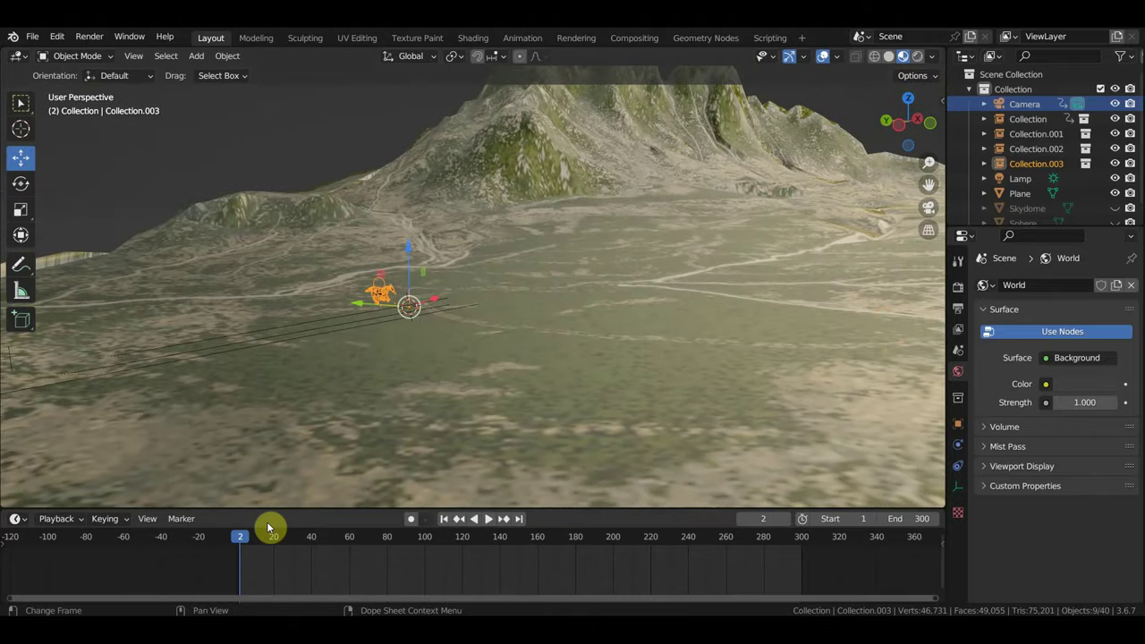
middle_click_drag(403, 391, 402, 391)
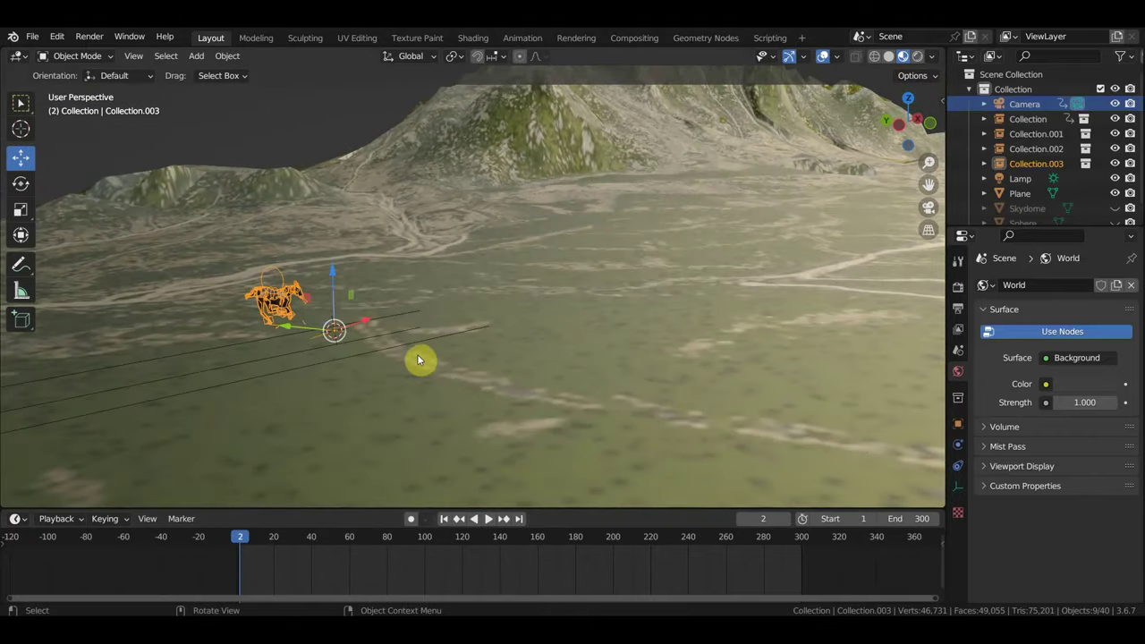
Step: From top view, rotate and move the dark horse to run in line with the herd
key("KP_7")
scroll(341, 302, "down", 3)
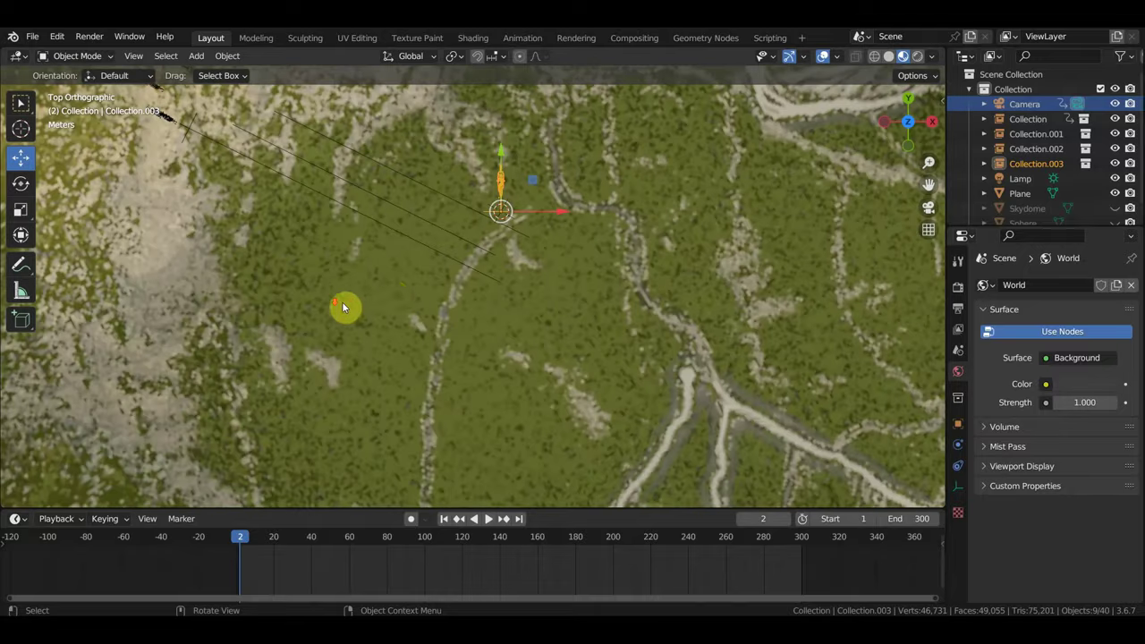
scroll(462, 277, "down", 3)
key("r")
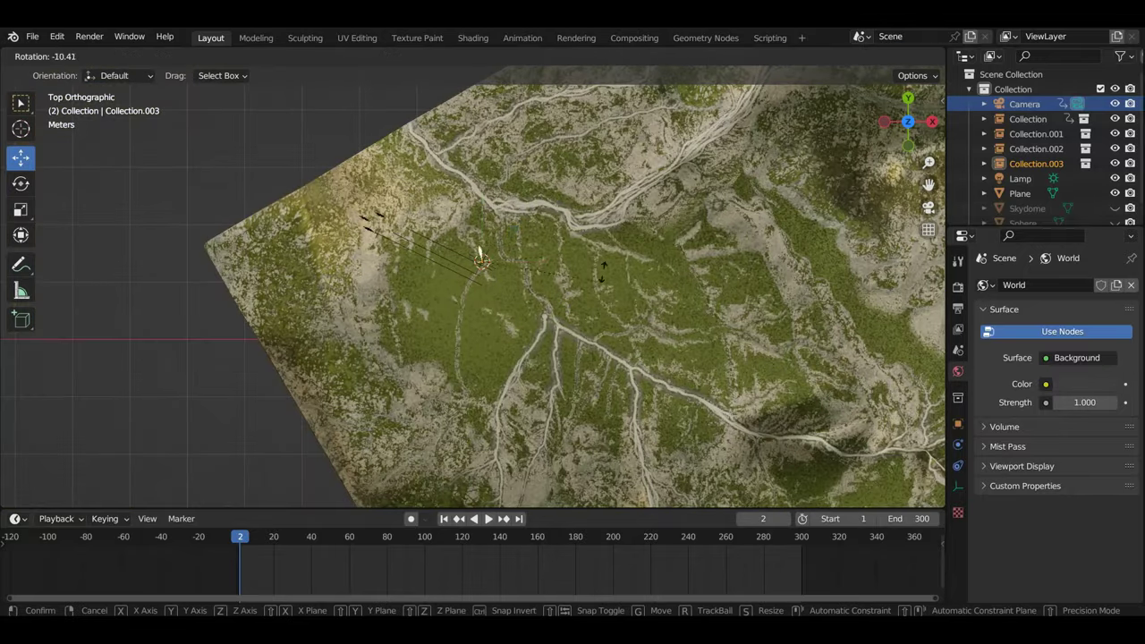
left_click(587, 193)
key("g")
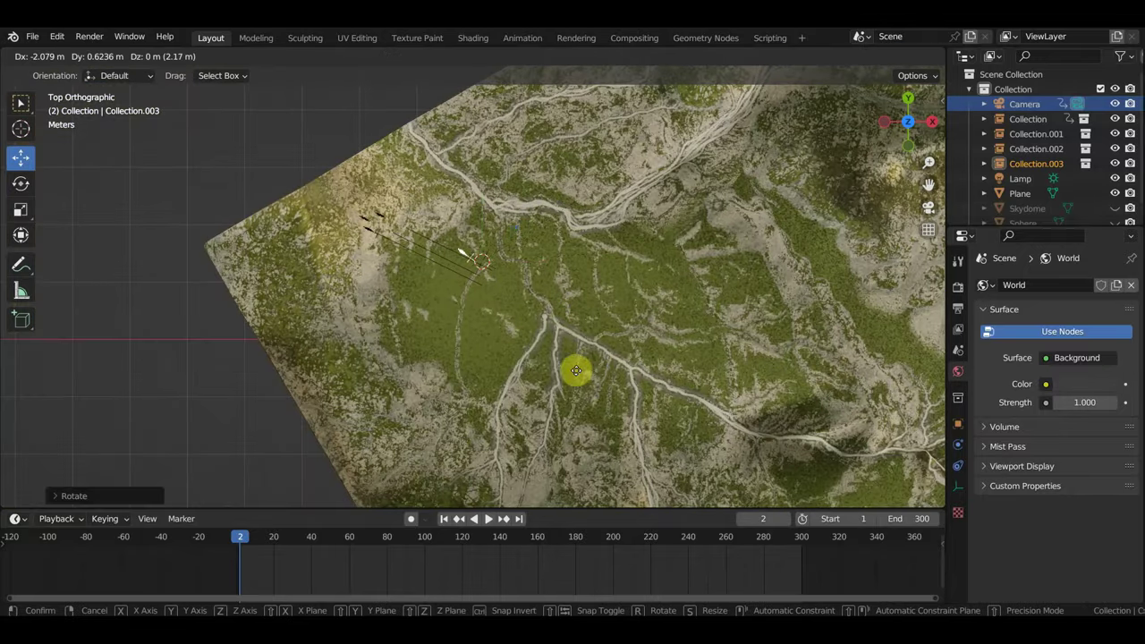
left_click(532, 359)
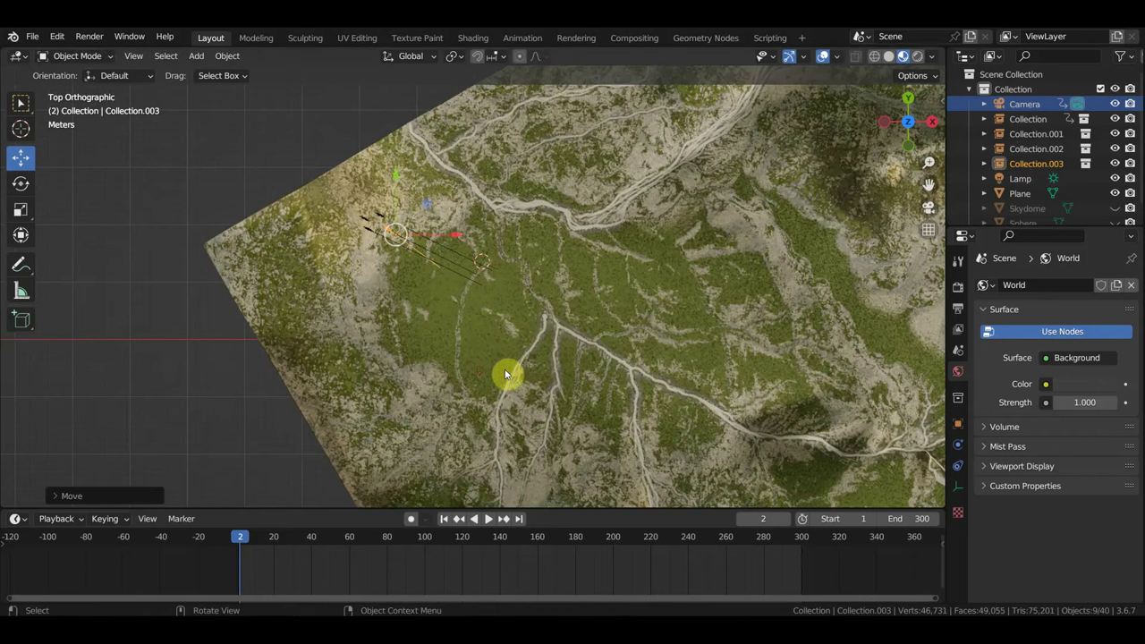
scroll(519, 364, "up", 2)
scroll(469, 357, "up", 1)
key("r")
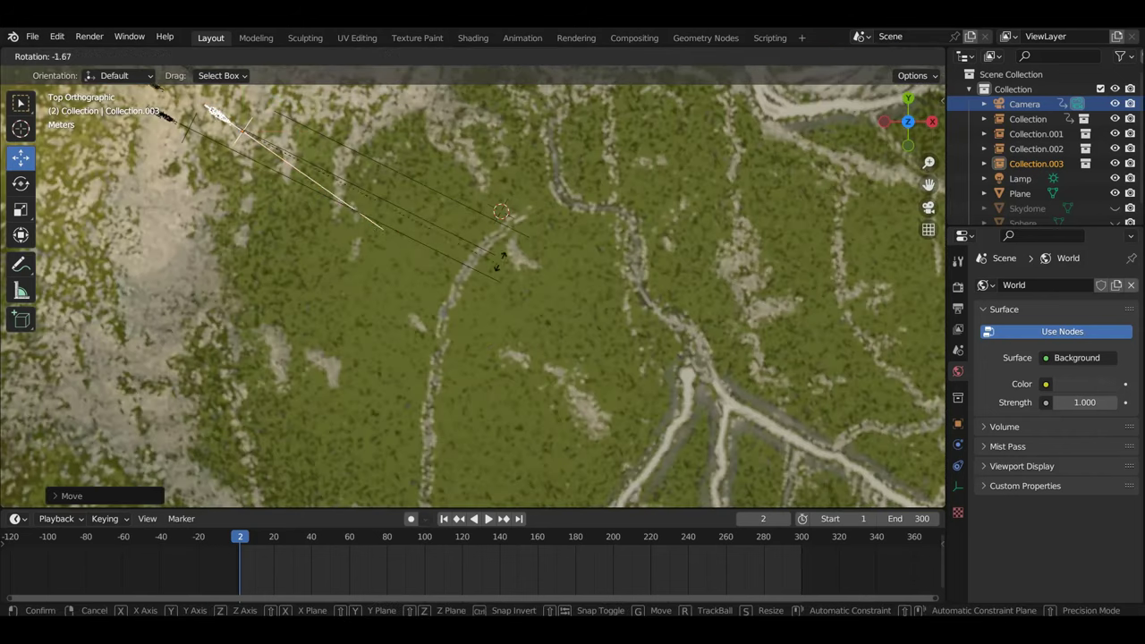
left_click(520, 217)
Step: Lower the dark horse onto the ground, with overlays hidden to see clearly
mouse_move(383, 296)
middle_mouse_down()
mouse_move(453, 193)
mouse_move(354, 260)
mouse_move(643, 223)
mouse_move(631, 242)
mouse_move(592, 217)
mouse_move(578, 301)
middle_mouse_up()
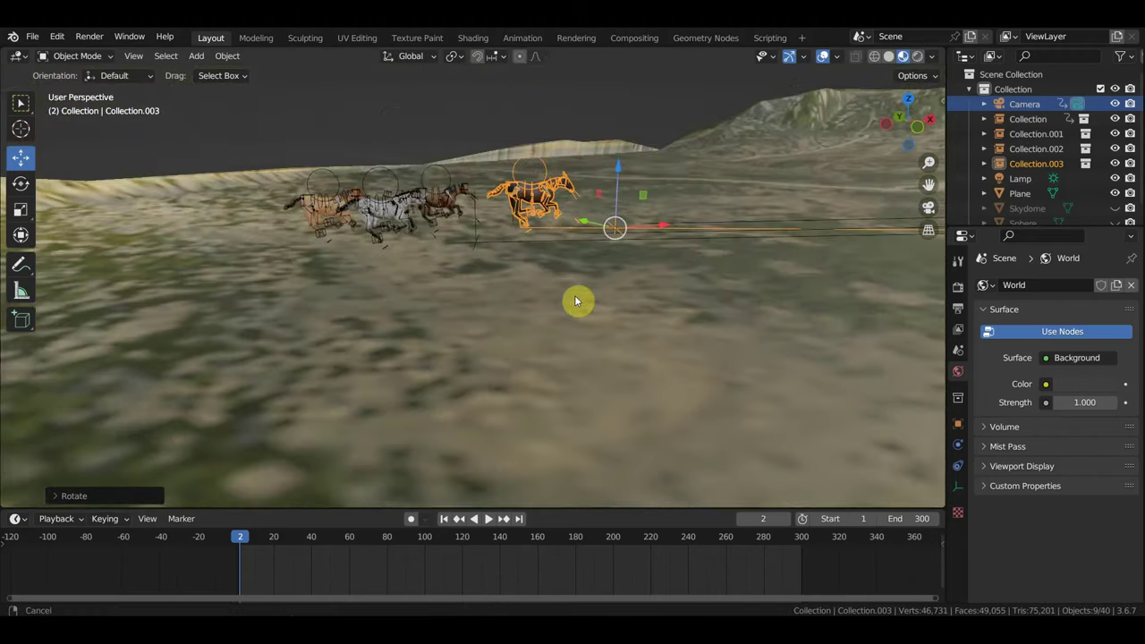
scroll(578, 295, "up", 2)
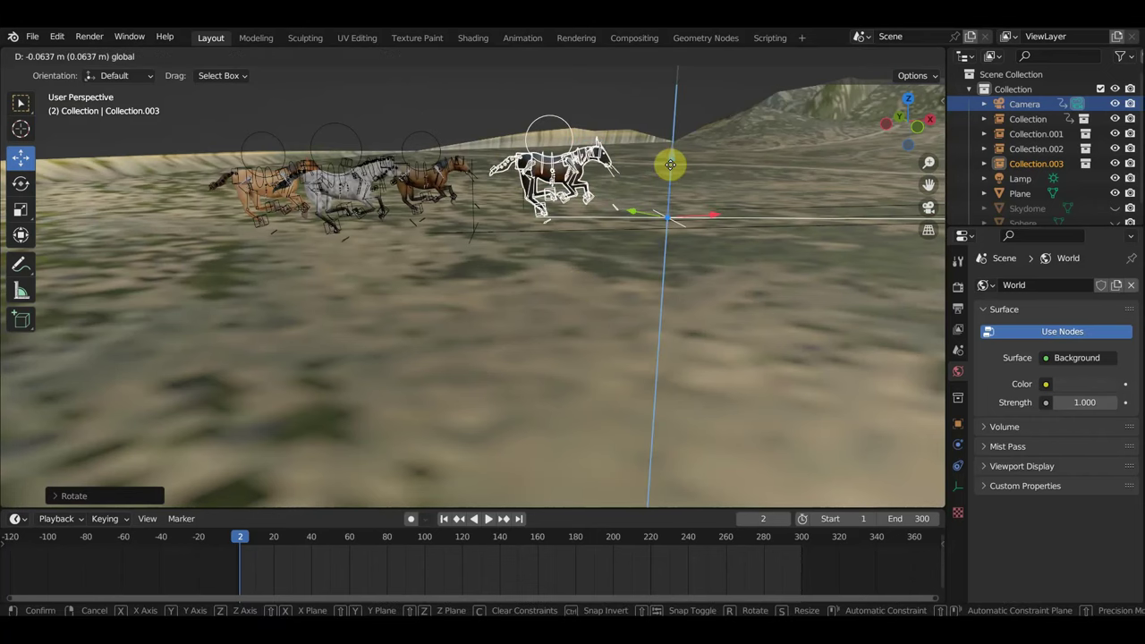
left_click_drag(672, 156, 667, 179)
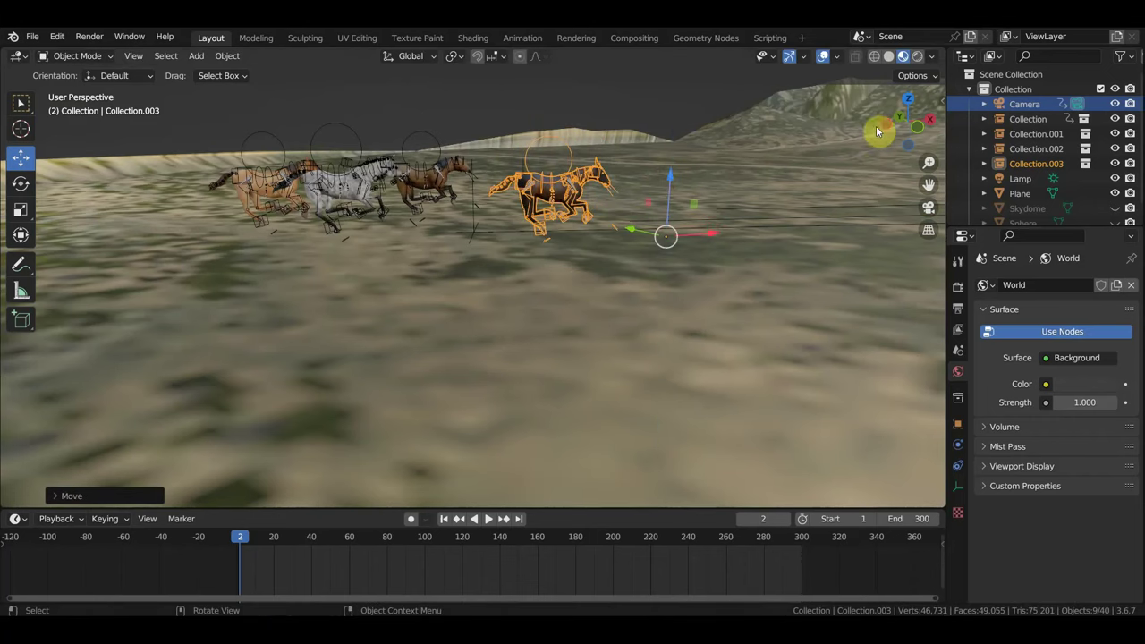
left_click(823, 55)
mouse_move(666, 183)
left_mouse_down()
mouse_move(667, 168)
mouse_move(677, 197)
left_mouse_up()
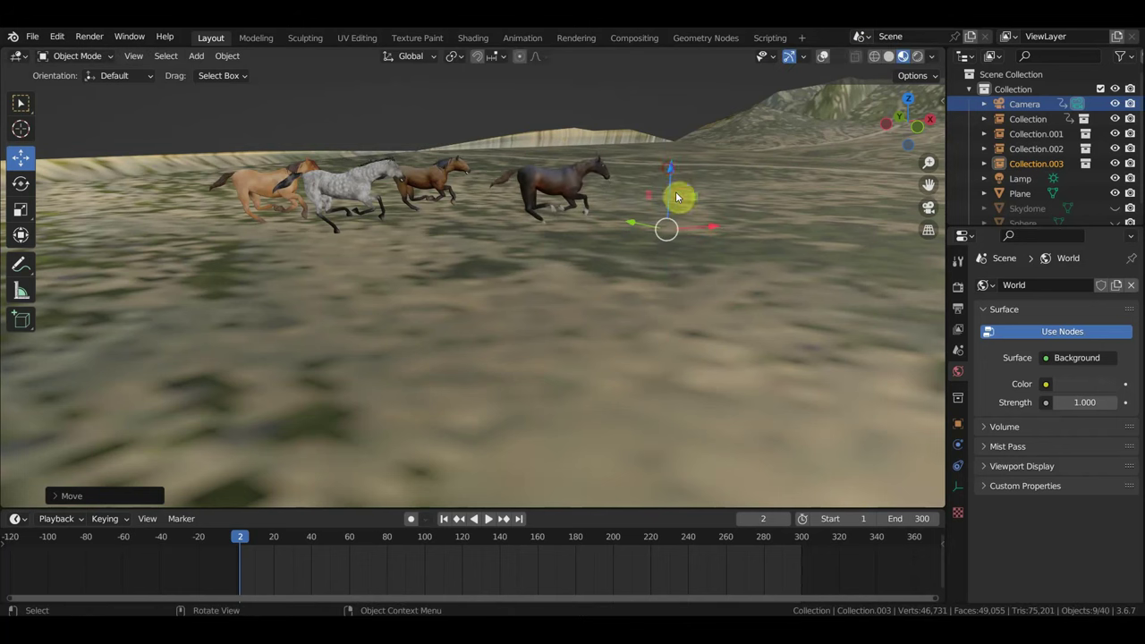
scroll(738, 256, "down", 3)
middle_click_drag(748, 274, 424, 292, "shift")
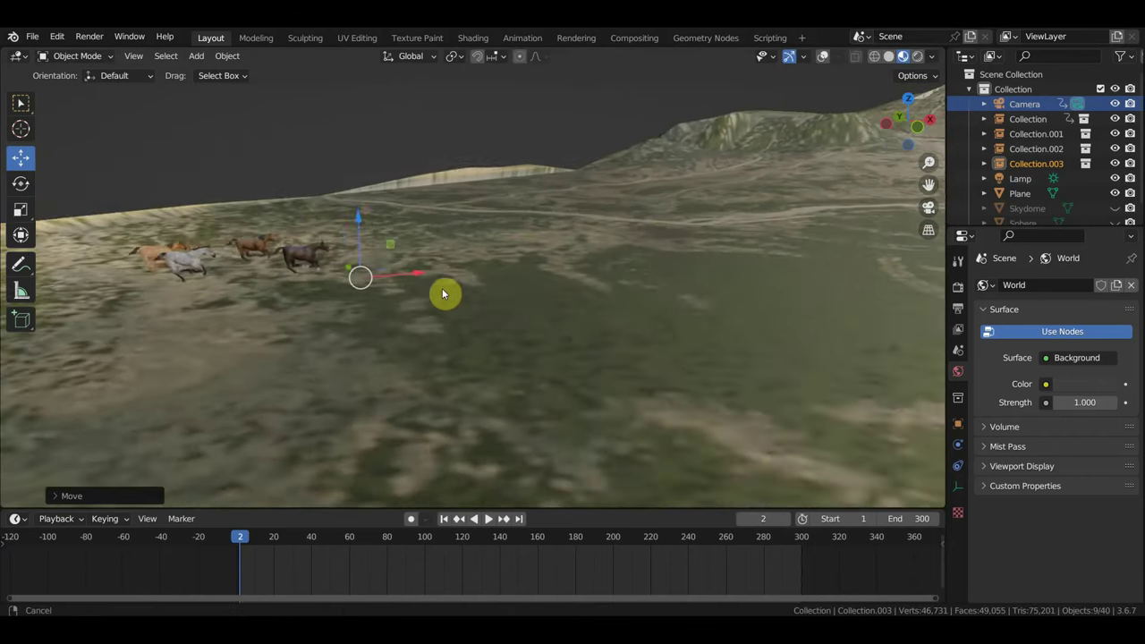
mouse_move(461, 534)
left_mouse_down()
mouse_move(692, 543)
mouse_move(653, 540)
left_mouse_up()
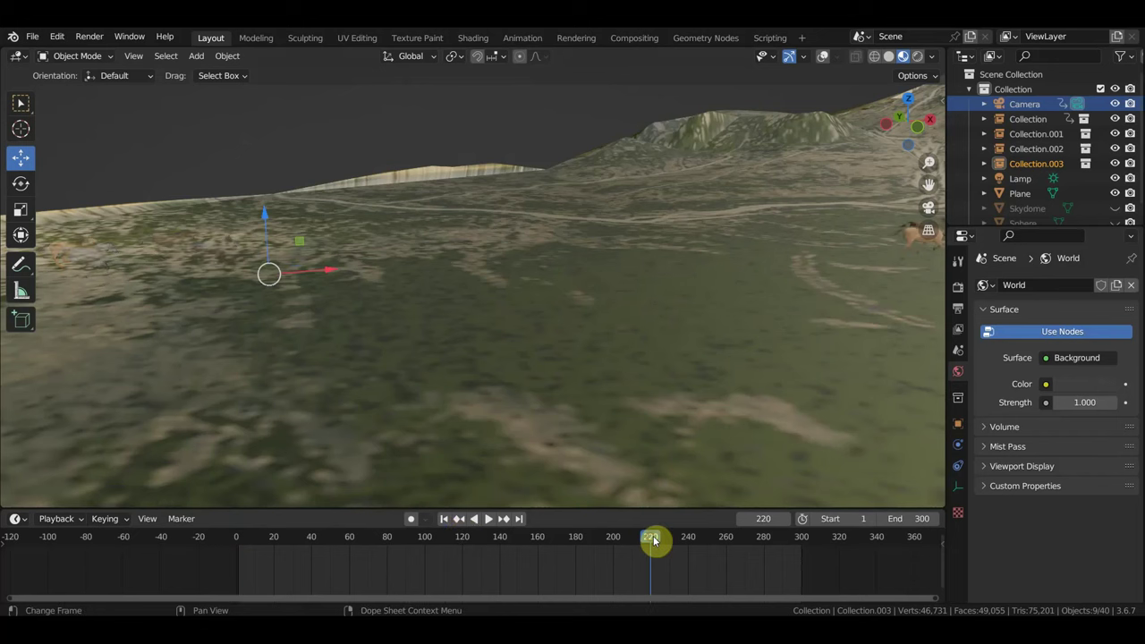
Step: At frame 220, rotate, enlarge and move the dark horse closer behind the herd
mouse_move(788, 372)
middle_mouse_down()
mouse_move(508, 334)
mouse_move(537, 330)
middle_mouse_up()
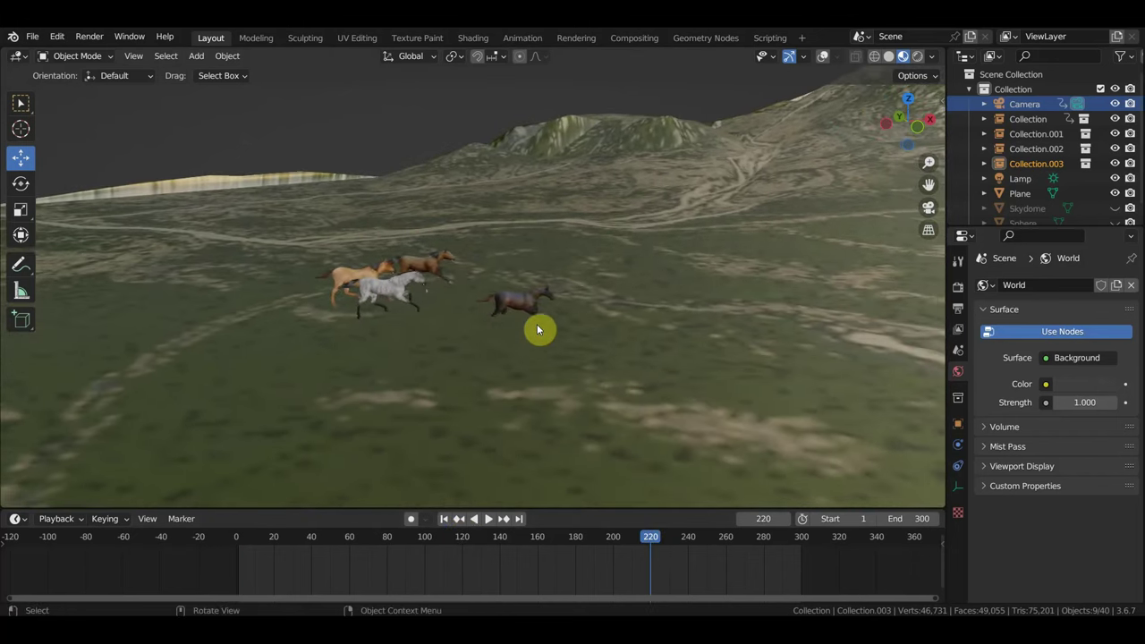
key("r")
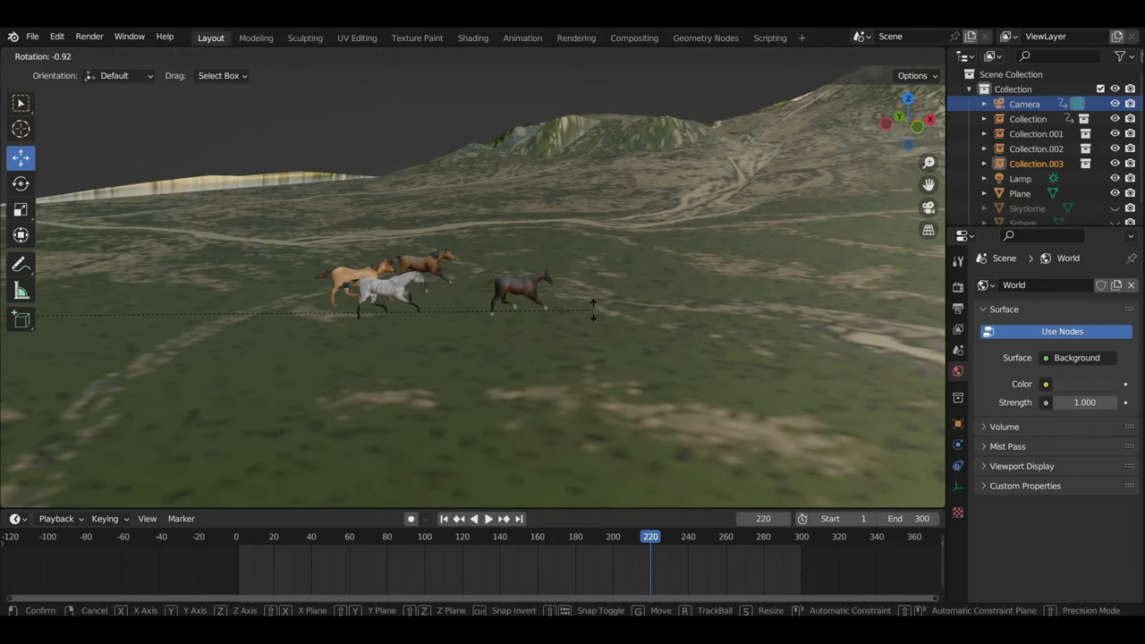
left_click(592, 310)
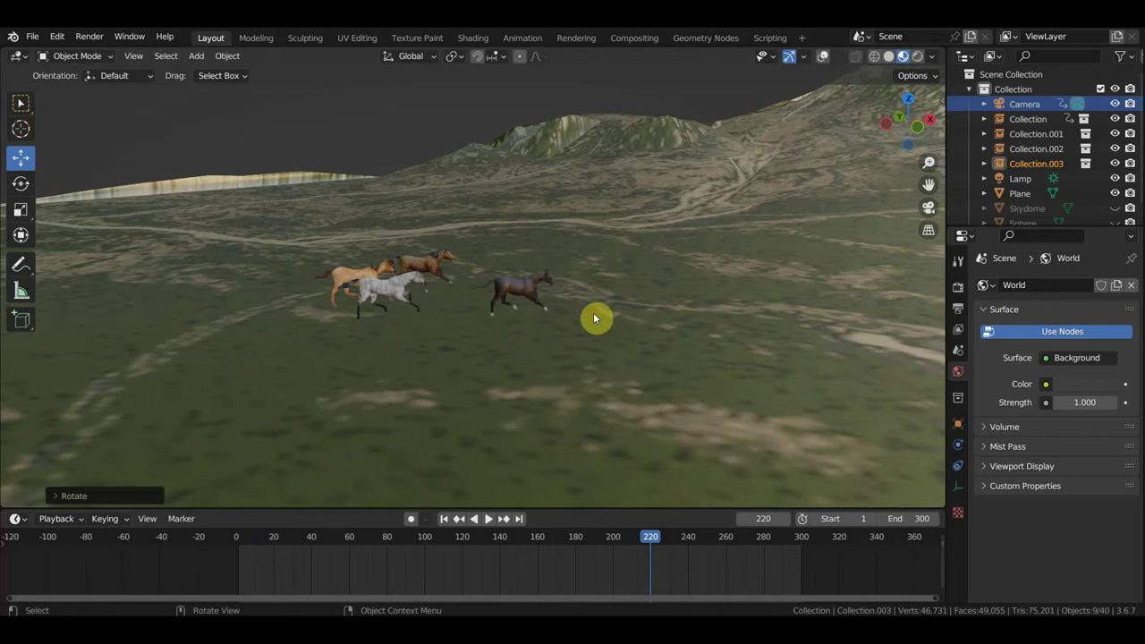
key("s")
left_click(638, 324)
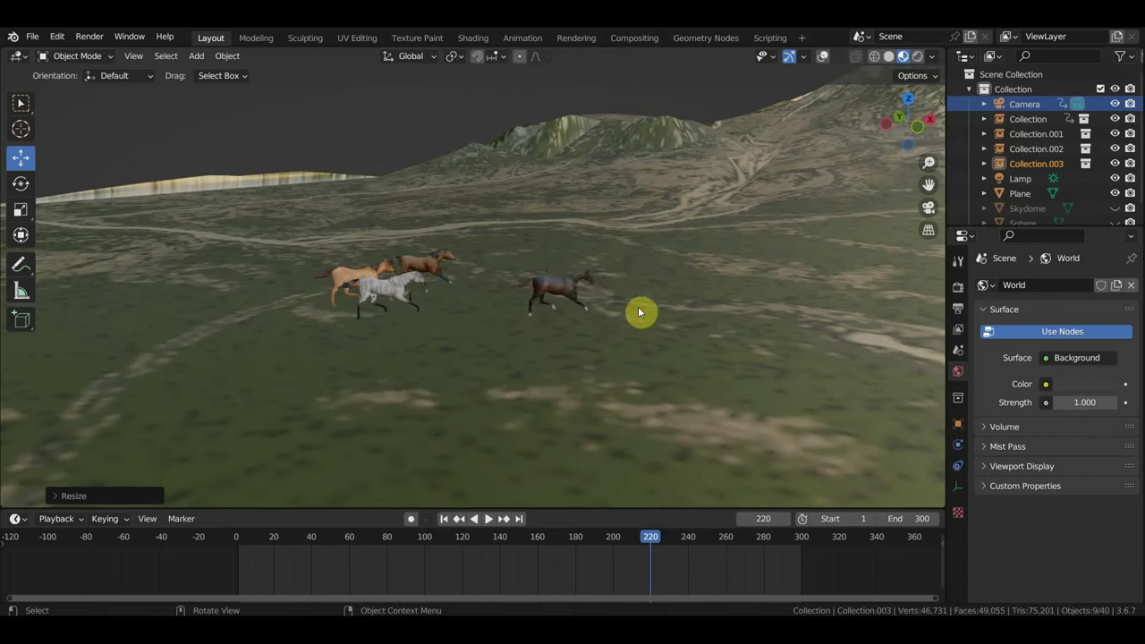
key("g")
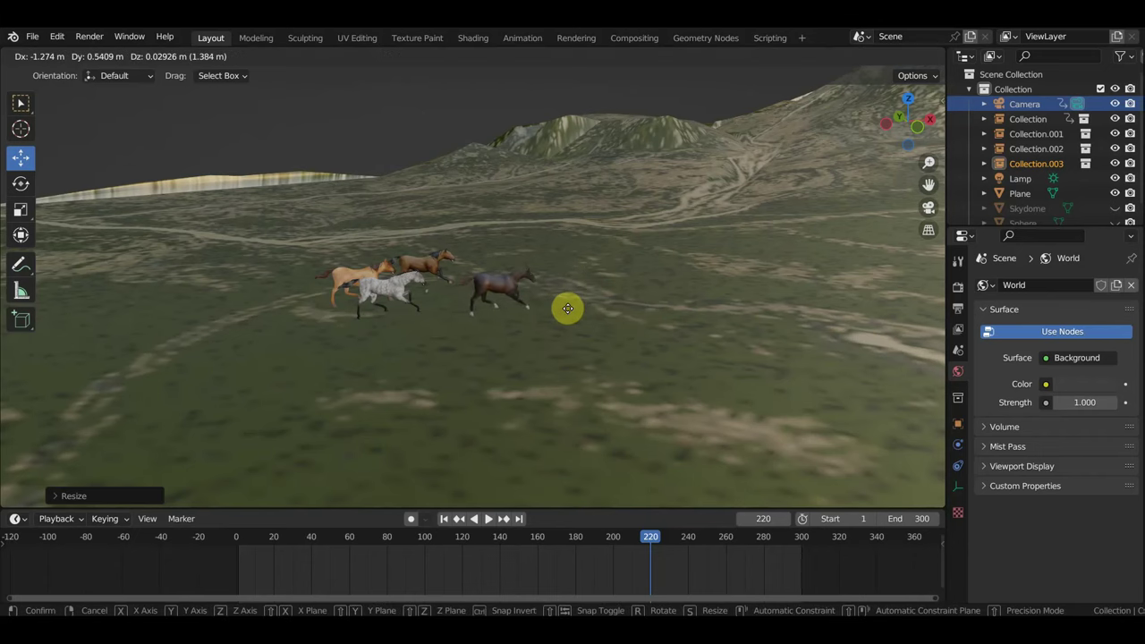
left_click(567, 308)
Step: Check the horses from a low side view, turn overlays back on and play from frame 1
scroll(559, 311, "up", 3)
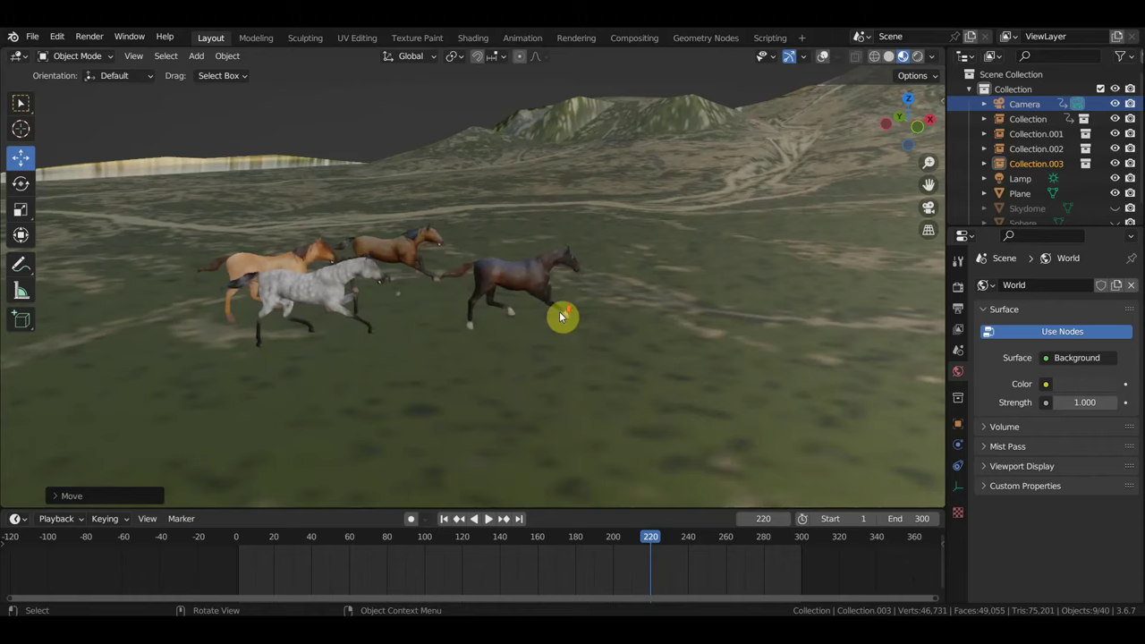
middle_click_drag(653, 239, 633, 238)
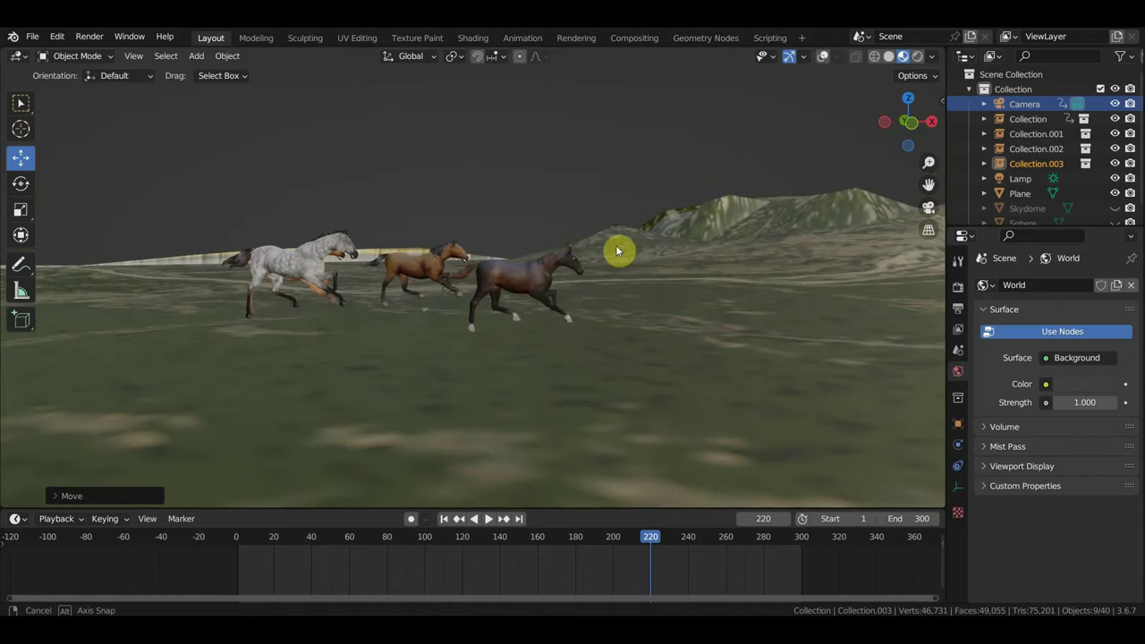
middle_click_drag(633, 238, 642, 239)
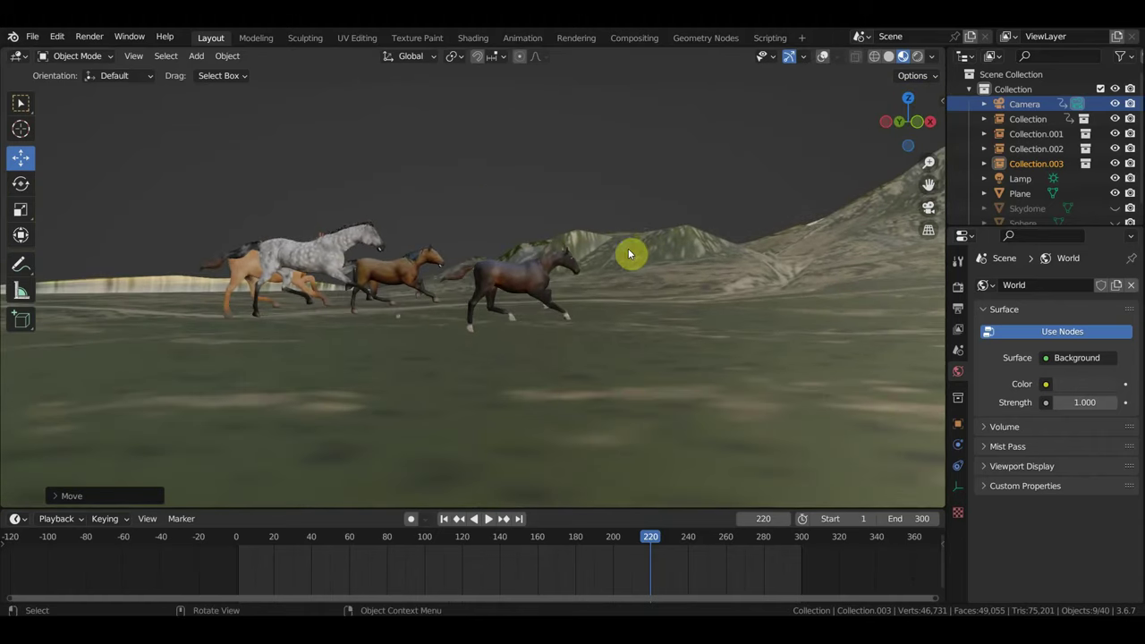
scroll(582, 272, "down", 2)
scroll(590, 277, "down", 2)
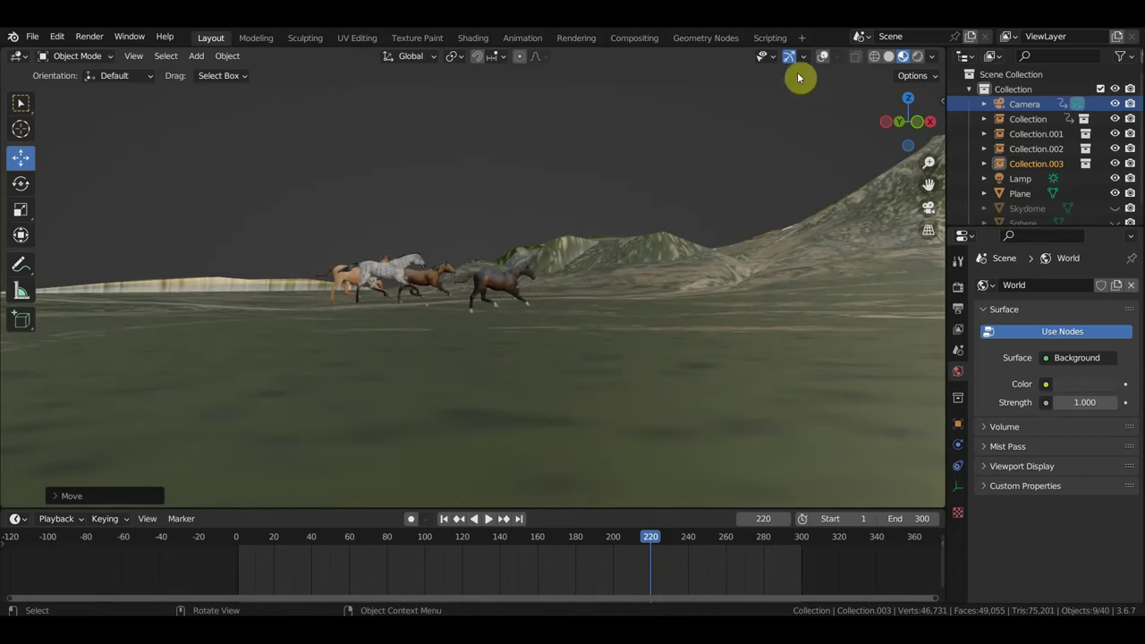
left_click(821, 57)
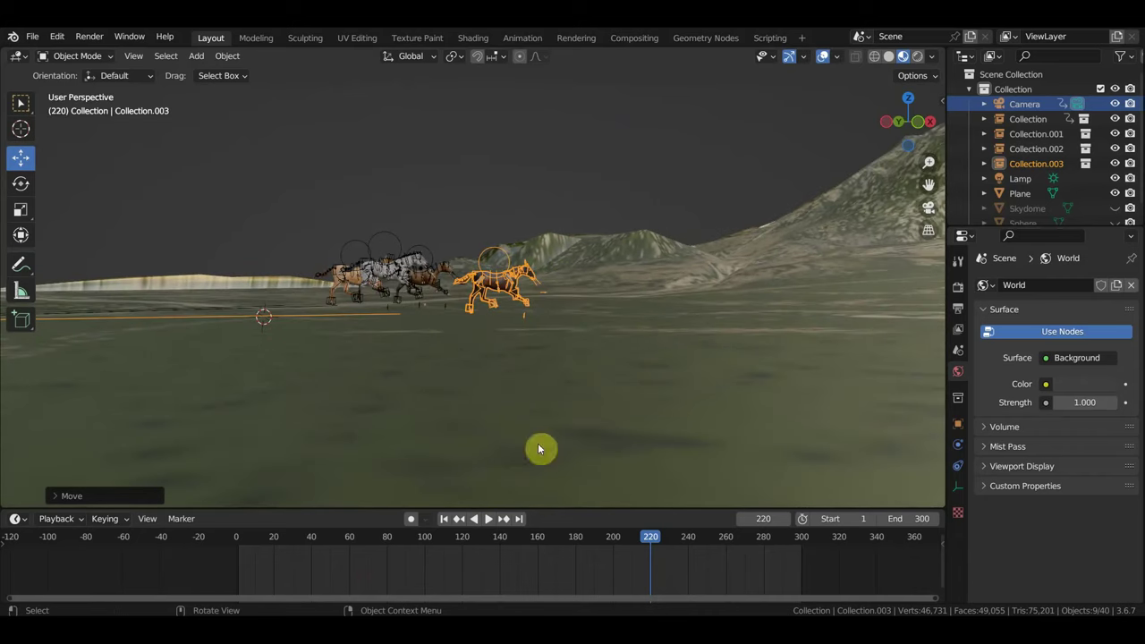
left_click(238, 541)
key("space")
mouse_move(352, 432)
middle_mouse_down()
mouse_move(497, 411)
mouse_move(787, 416)
mouse_move(598, 416)
middle_mouse_up()
key("space")
middle_click_drag(455, 373, 740, 306)
left_click(1026, 119)
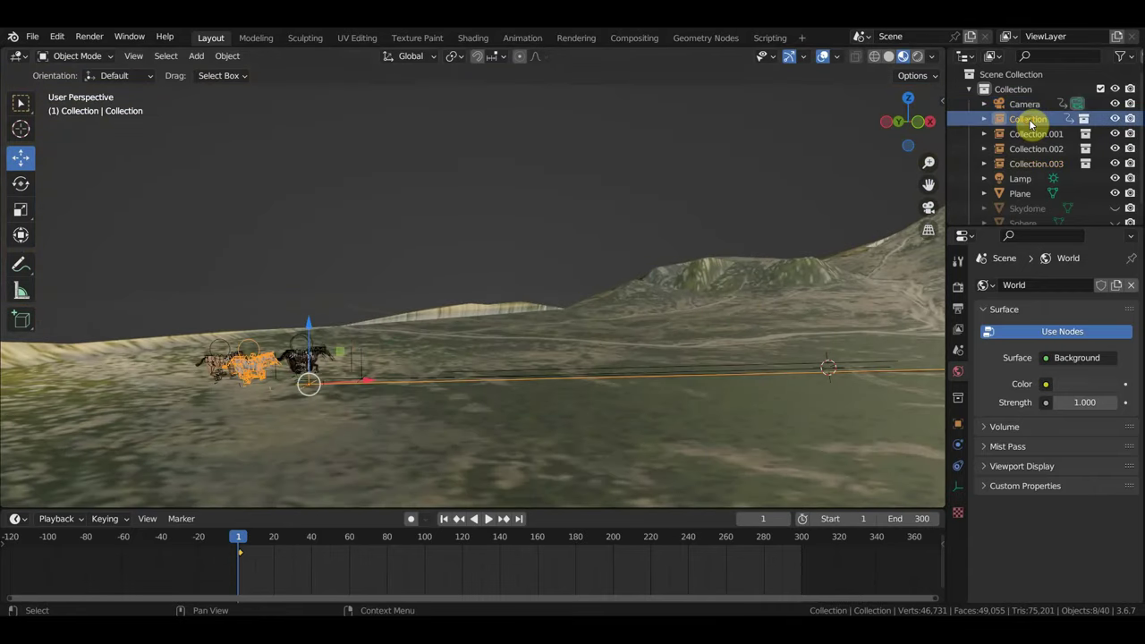
Step: Add Collection.001 through Collection.003 to the selection and turn the herd slightly at frame 239
left_click(1041, 164, "shift")
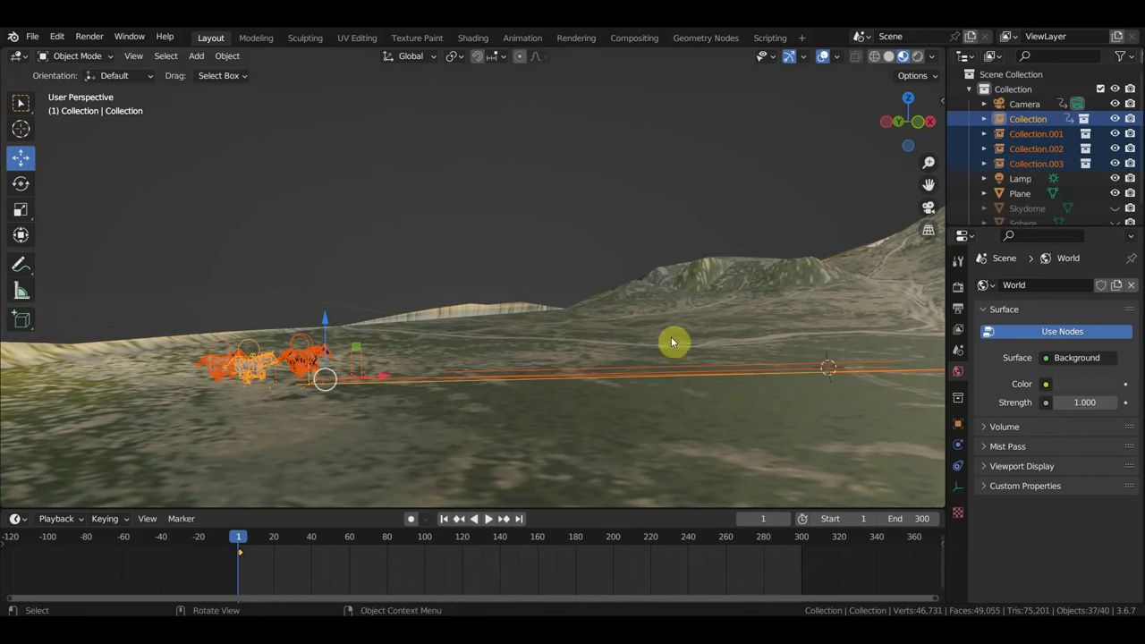
mouse_move(783, 374)
middle_mouse_down()
mouse_move(440, 315)
mouse_move(301, 304)
mouse_move(311, 300)
middle_mouse_up()
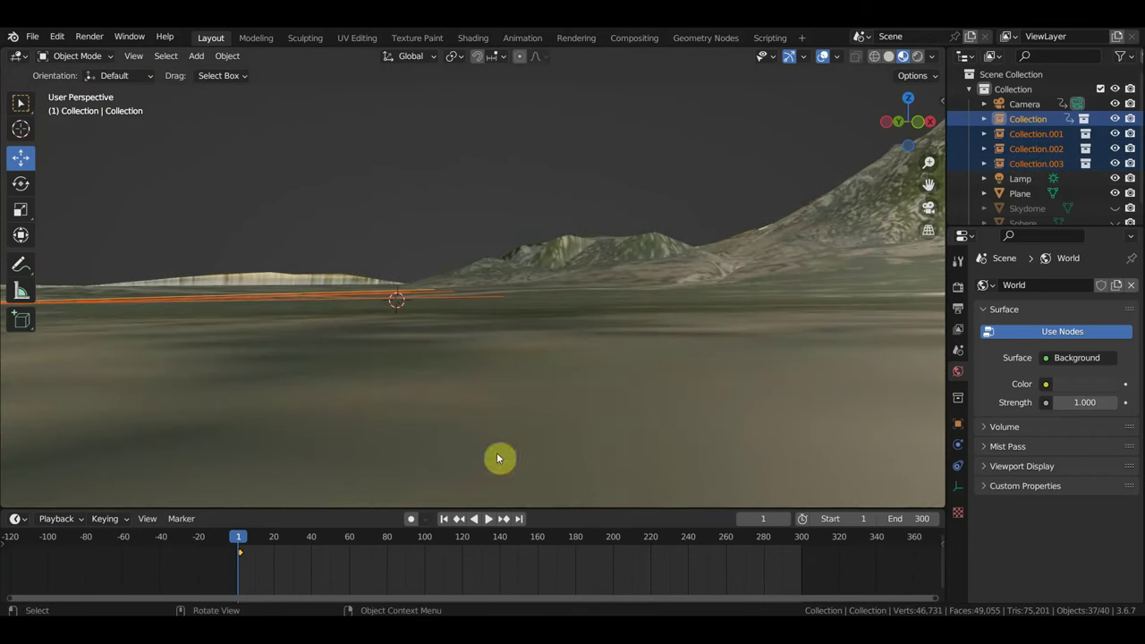
left_click(688, 545)
mouse_move(736, 427)
middle_mouse_down()
mouse_move(674, 384)
mouse_move(652, 388)
middle_mouse_up()
scroll(651, 388, "up", 2)
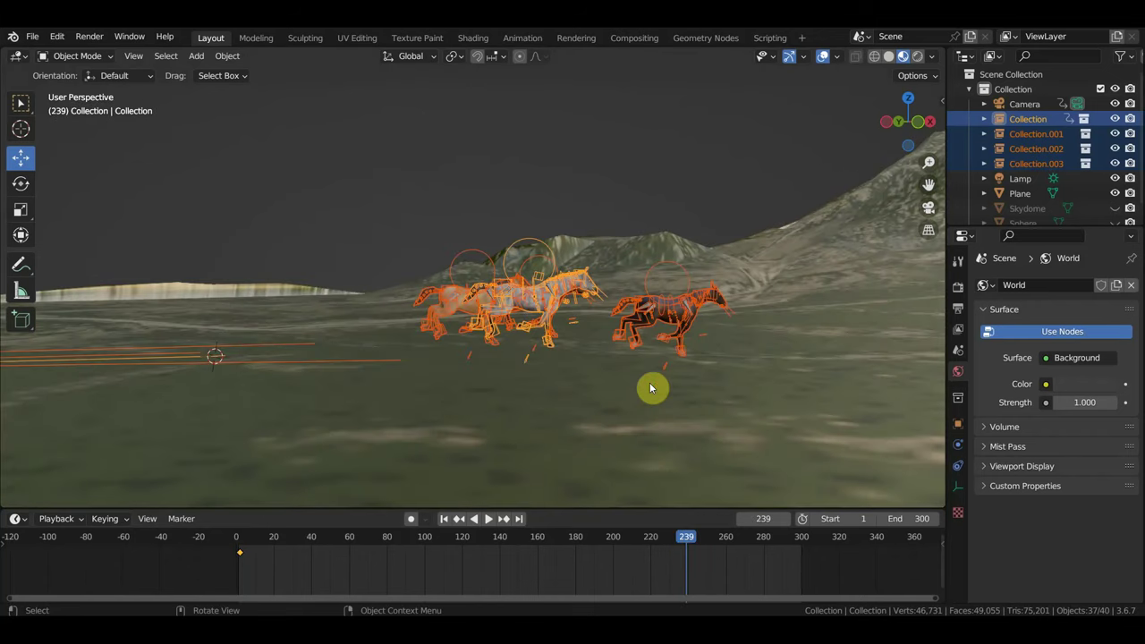
key("r")
left_click(744, 382)
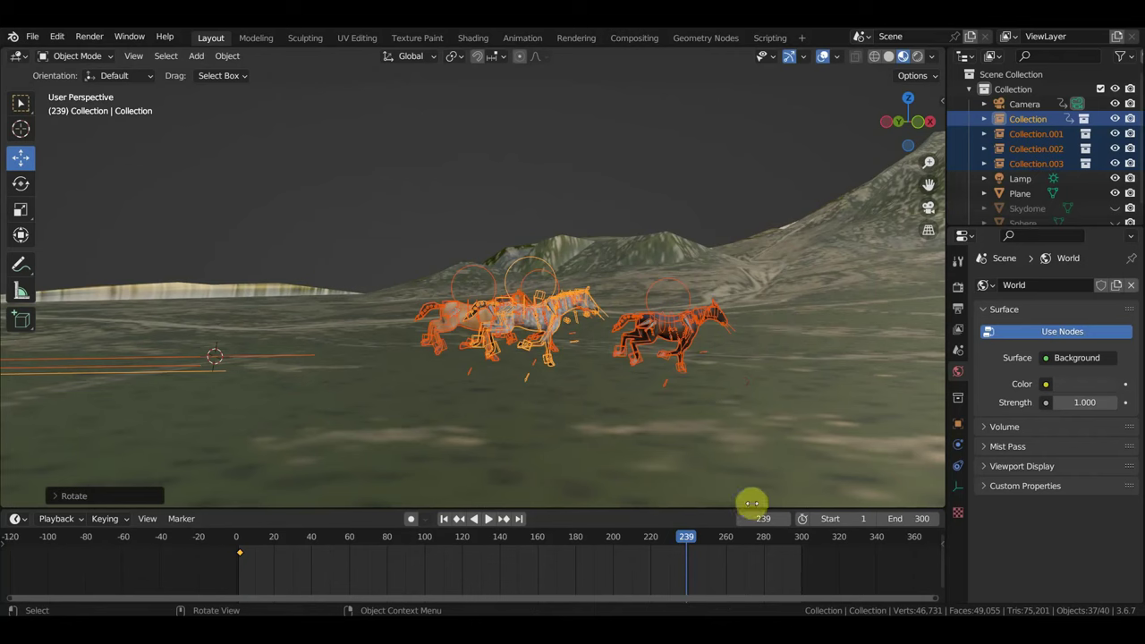
Step: Hide overlays and rotate the selected horses slightly again, revisiting frame 211
left_click(823, 56)
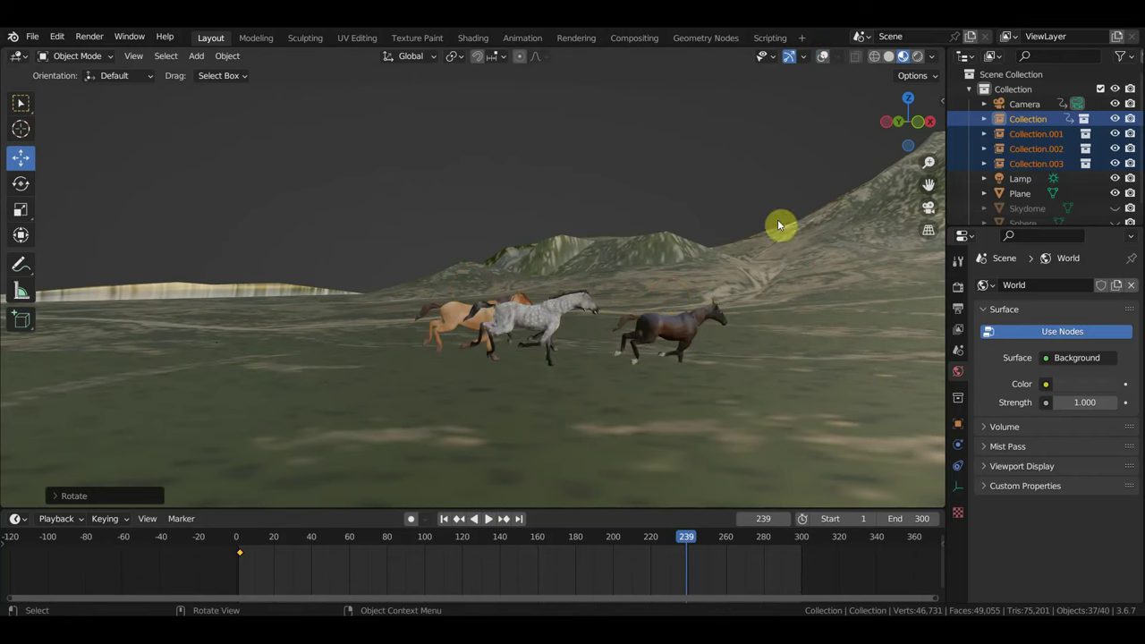
key("r")
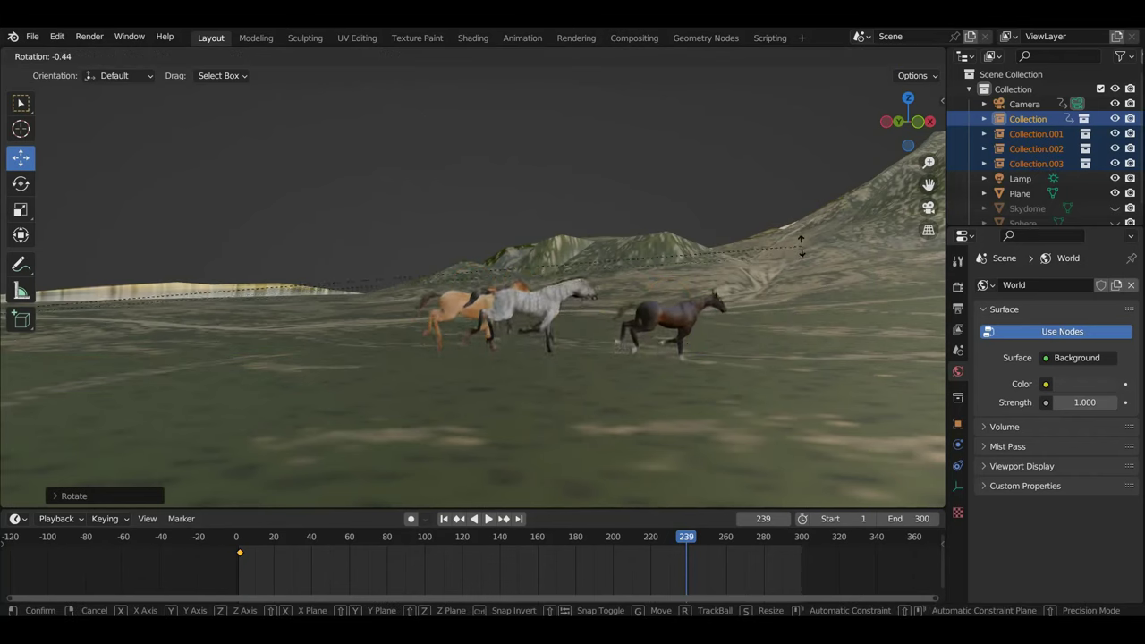
left_click(800, 250)
left_click_drag(685, 544, 632, 539)
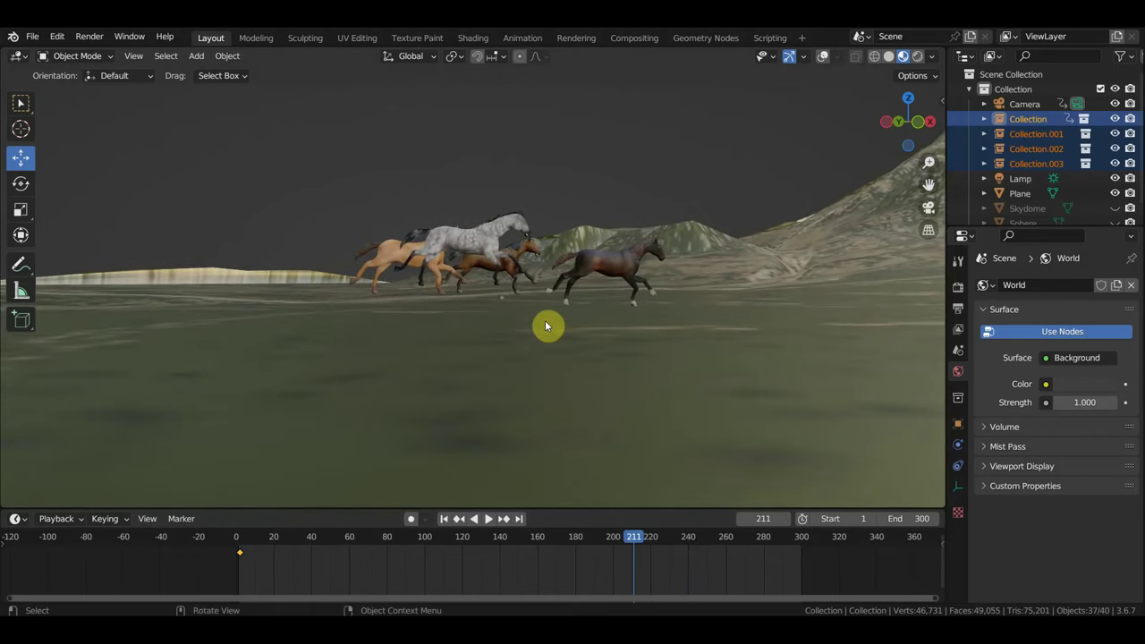
key("r")
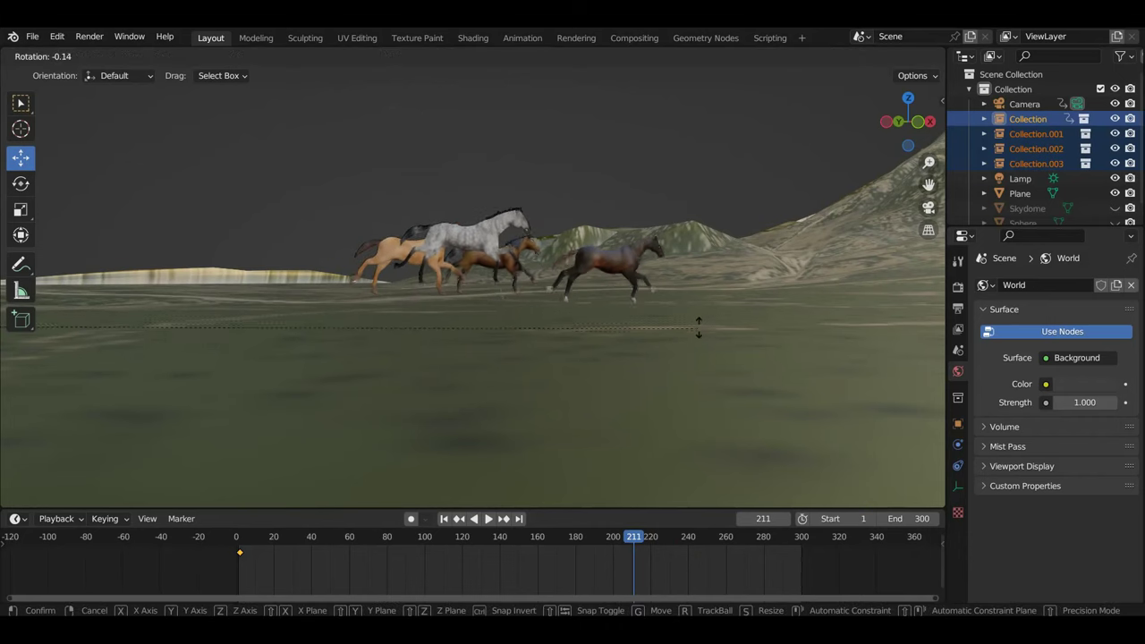
left_click(699, 317)
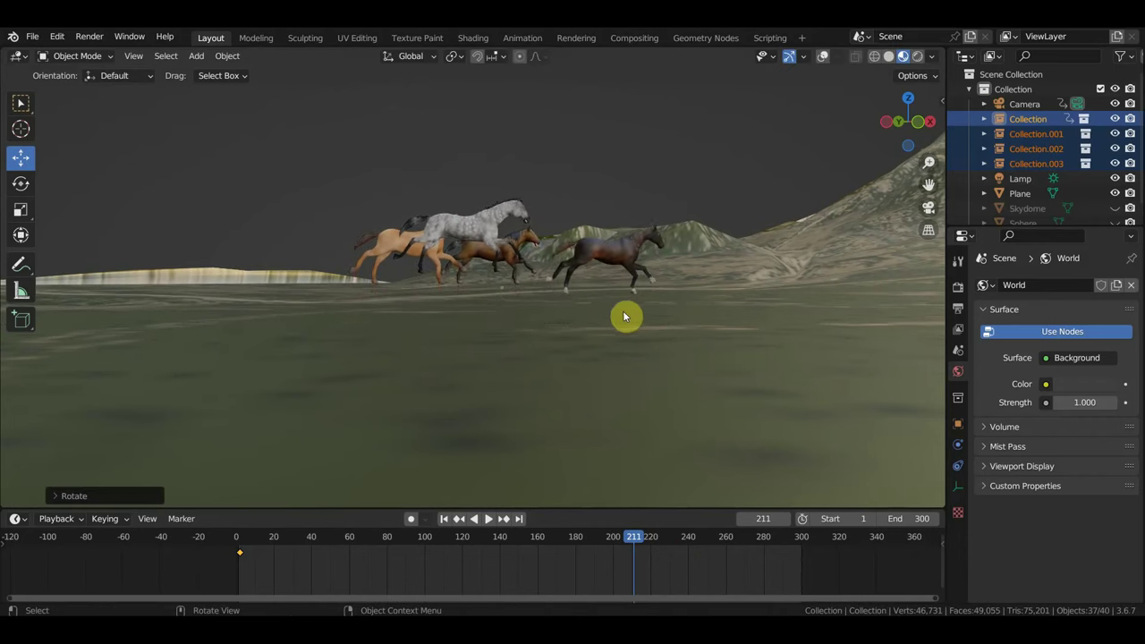
Step: At frame 222, turn the herd slightly and key its Location & Rotation
left_click(238, 544)
mouse_move(256, 494)
middle_mouse_down("shift")
mouse_move(693, 418)
mouse_move(575, 342)
mouse_move(611, 322)
middle_mouse_up("shift")
scroll(497, 361, "up", 2)
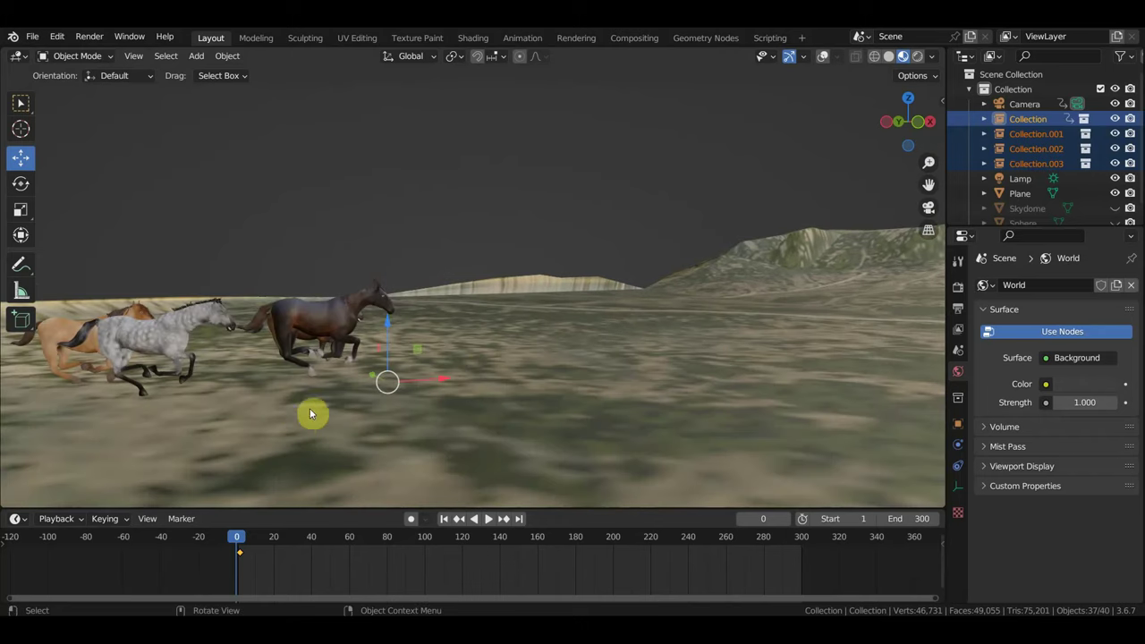
middle_click_drag(472, 393, 304, 393, "shift")
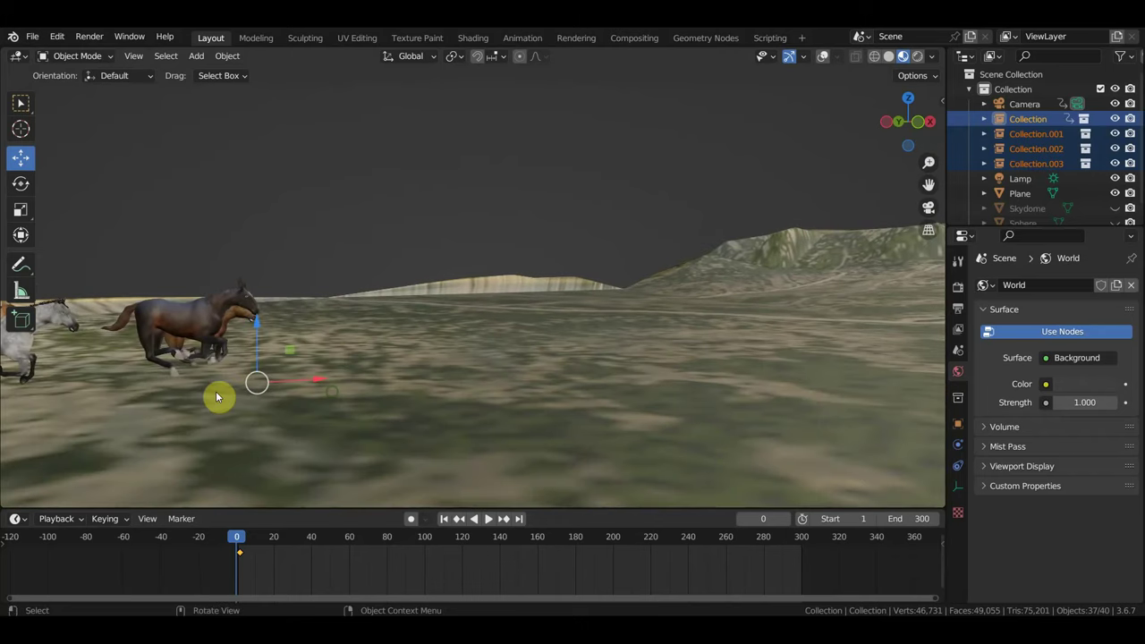
middle_click_drag(220, 399, 193, 398)
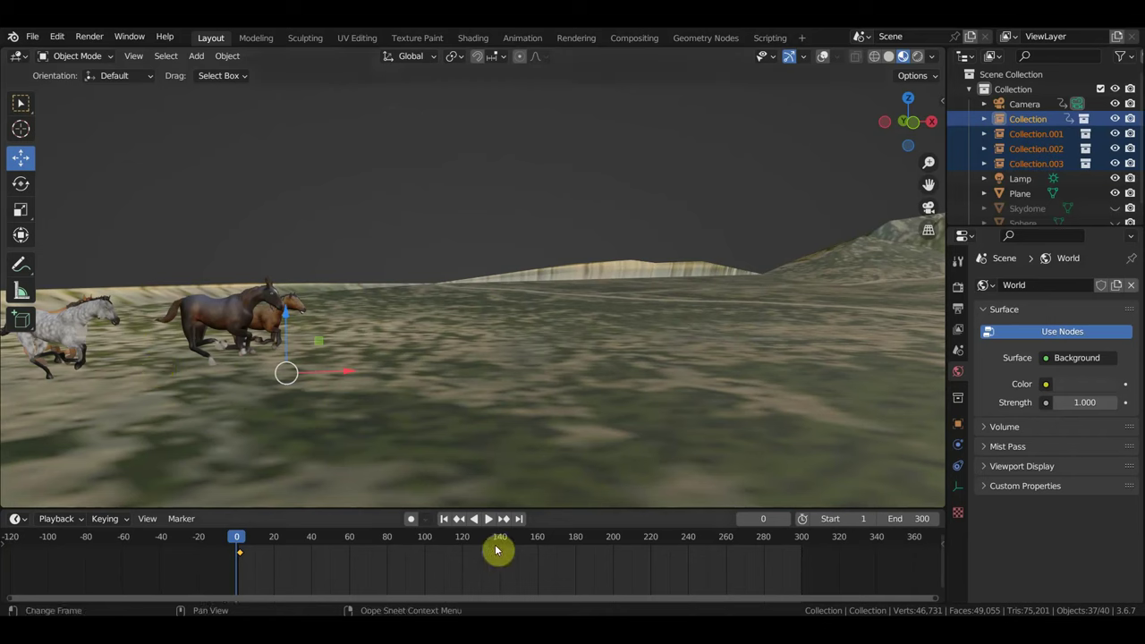
left_click(656, 545)
mouse_move(750, 405)
middle_mouse_down("shift")
mouse_move(611, 289)
mouse_move(542, 295)
mouse_move(497, 258)
middle_mouse_up("shift")
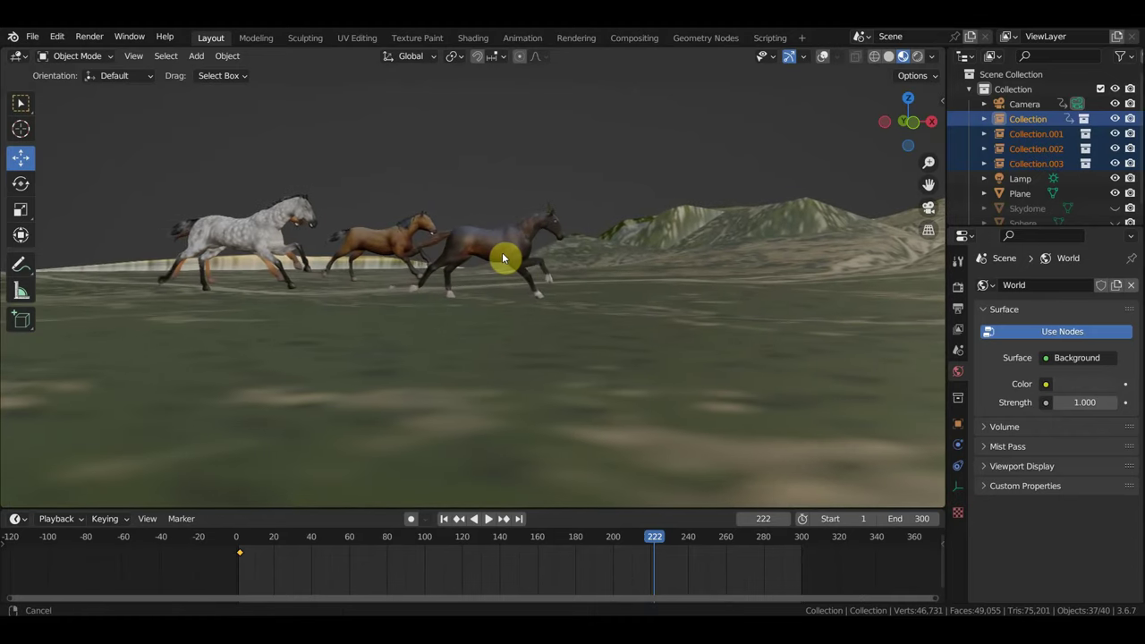
middle_click_drag(497, 258, 515, 261, "shift")
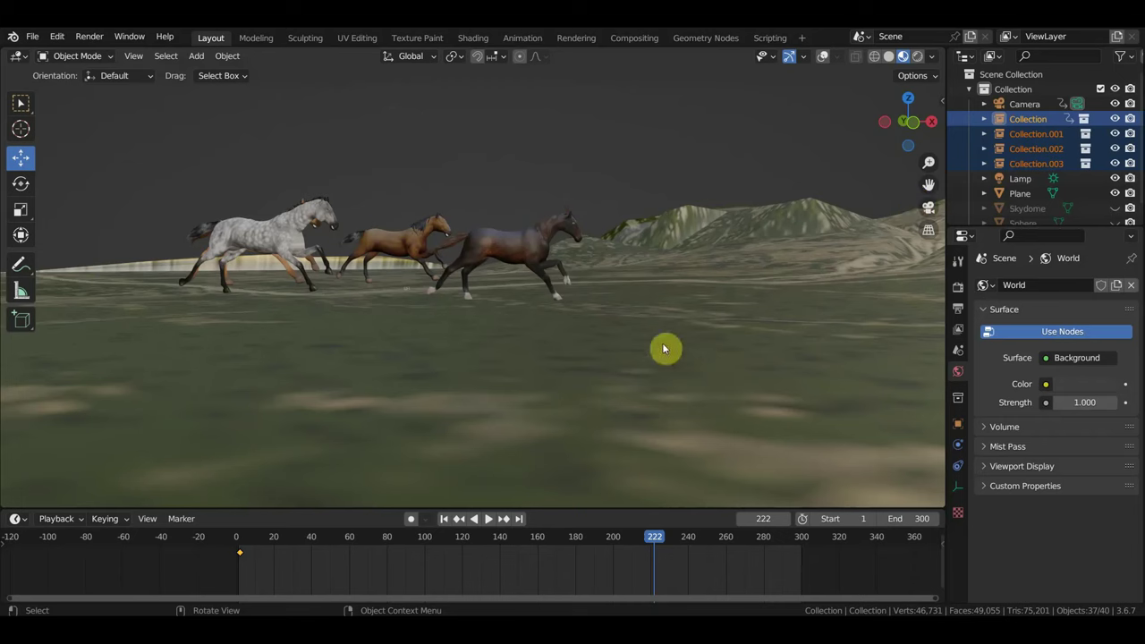
key("r")
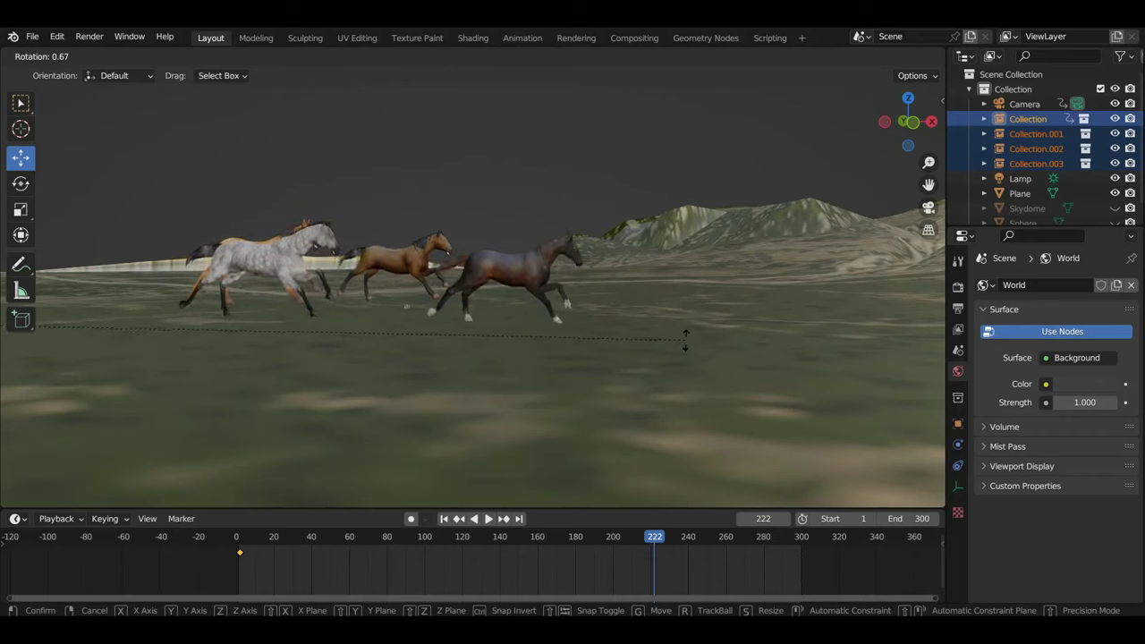
left_click(685, 340)
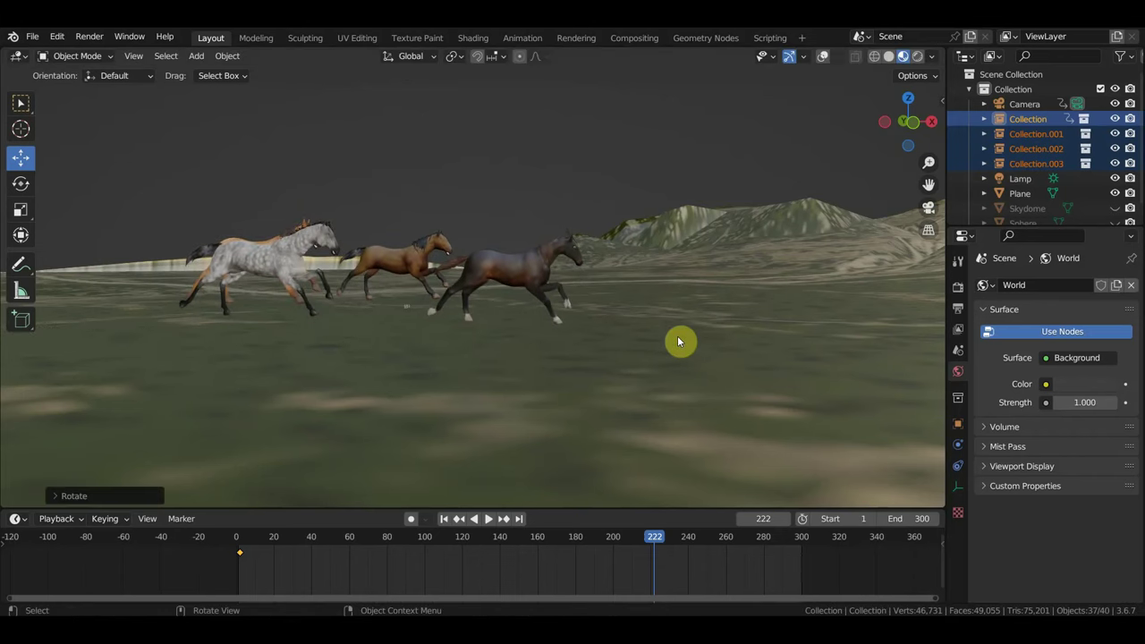
key("i")
mouse_move(473, 356)
middle_mouse_down()
mouse_move(673, 371)
mouse_move(631, 358)
mouse_move(643, 357)
middle_mouse_up()
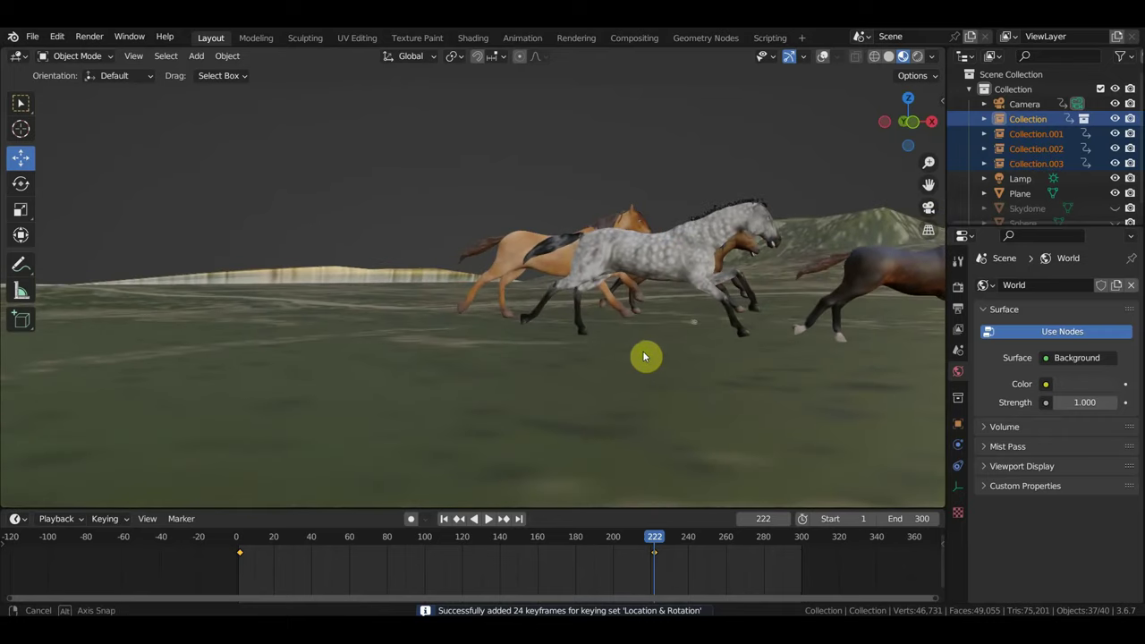
Step: Select Collection, Collection.001 and Collection.002 and shift those horses slightly lower
left_click(1033, 149)
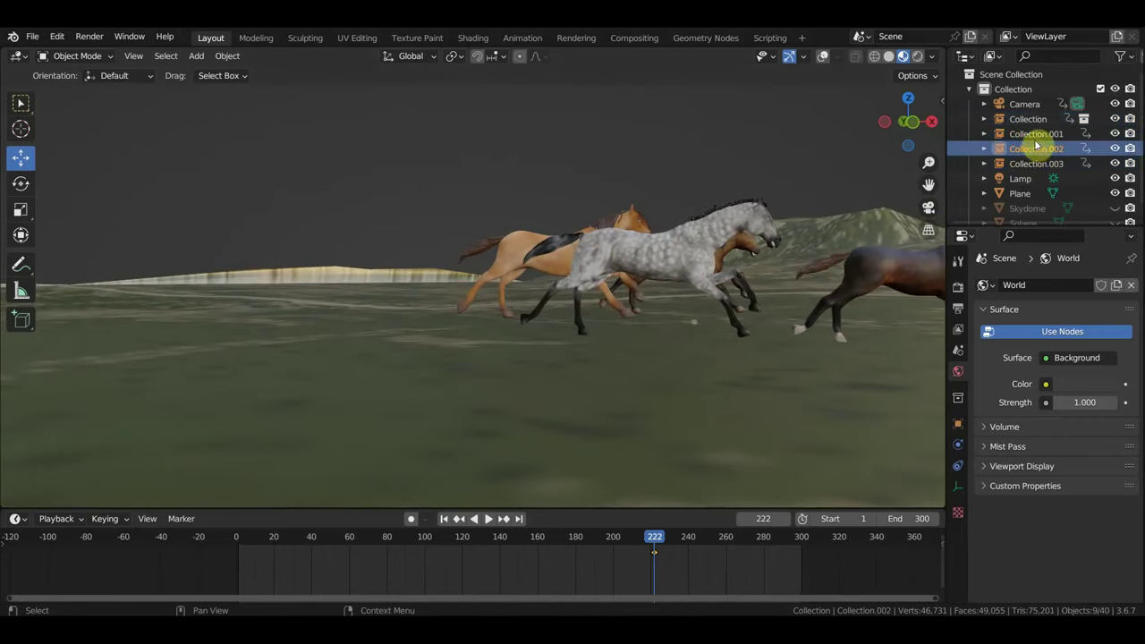
left_click(823, 55)
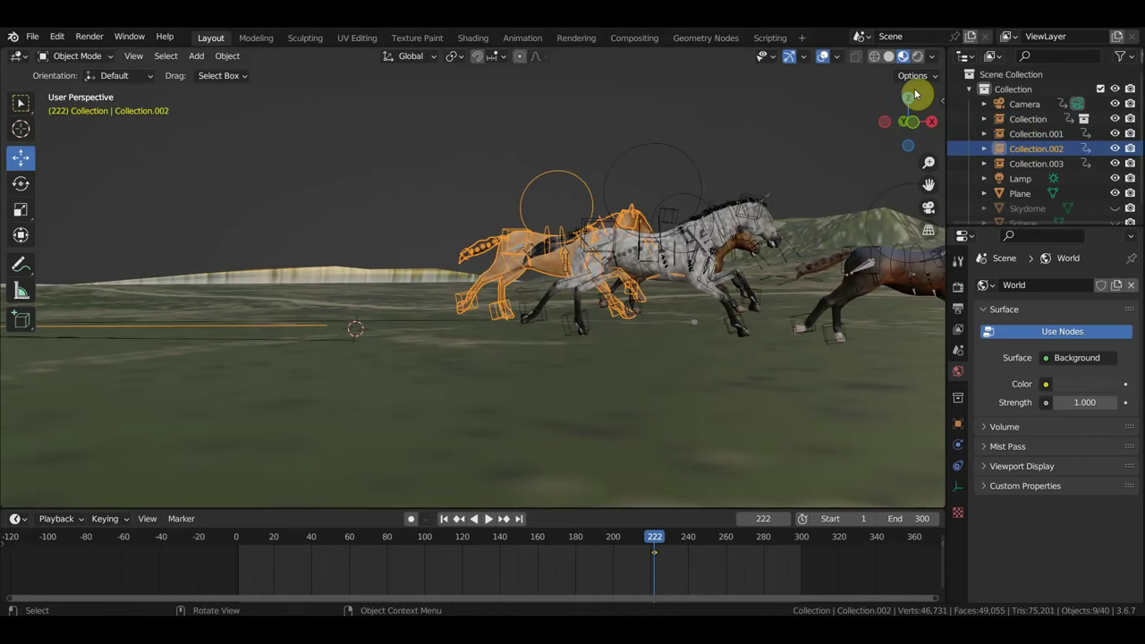
left_click(1033, 133, "ctrl")
left_click(1028, 119, "ctrl")
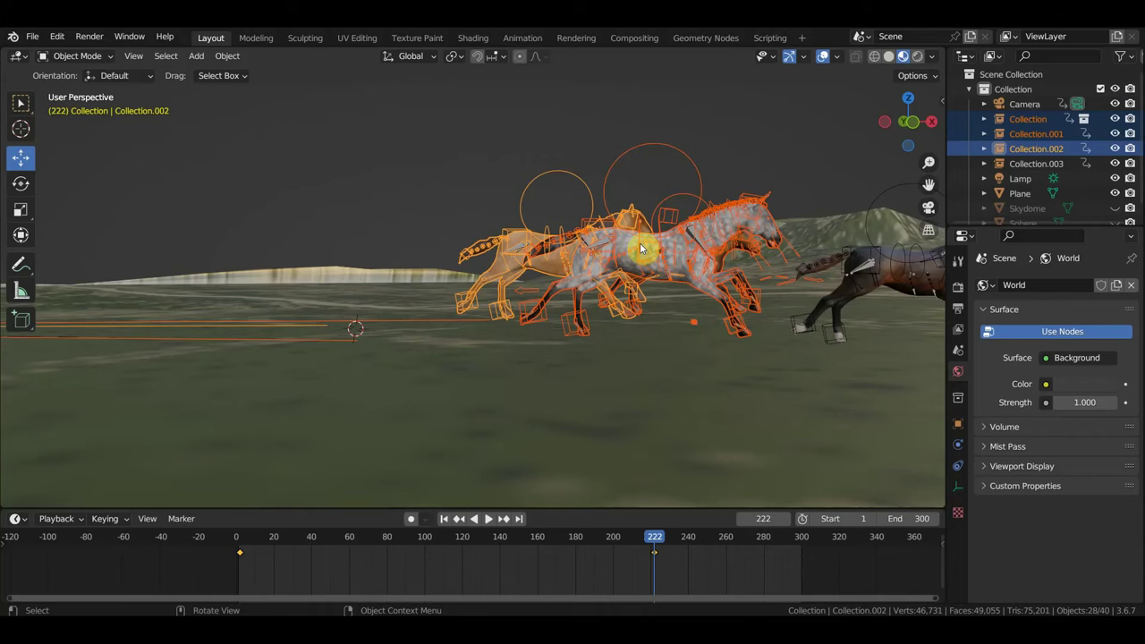
key("g")
left_click(666, 250)
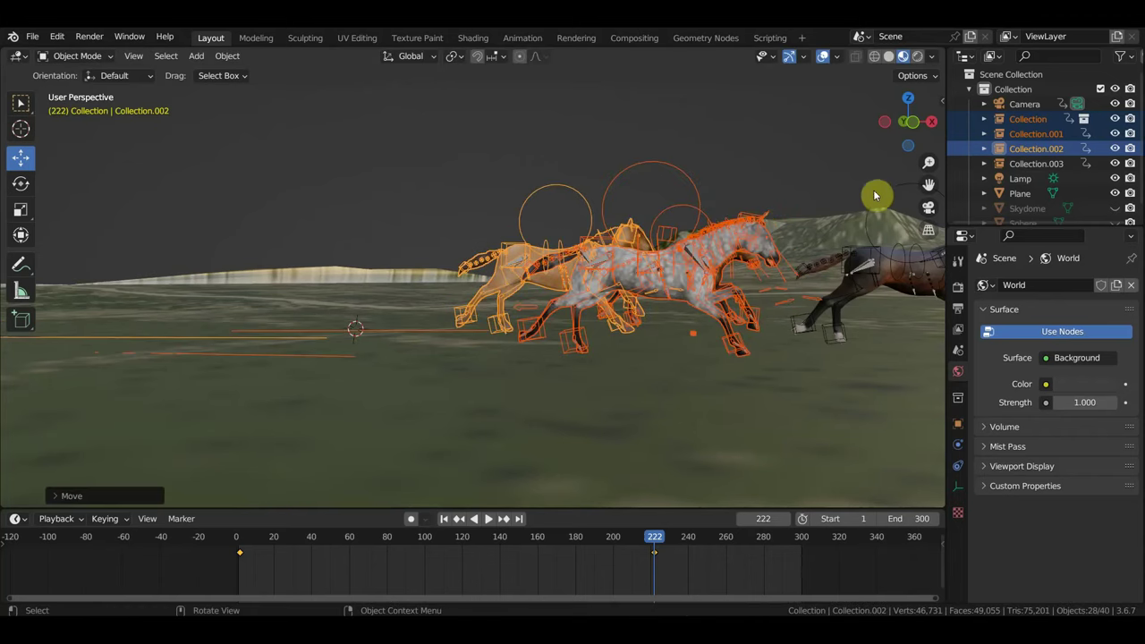
left_click(823, 56)
key("g")
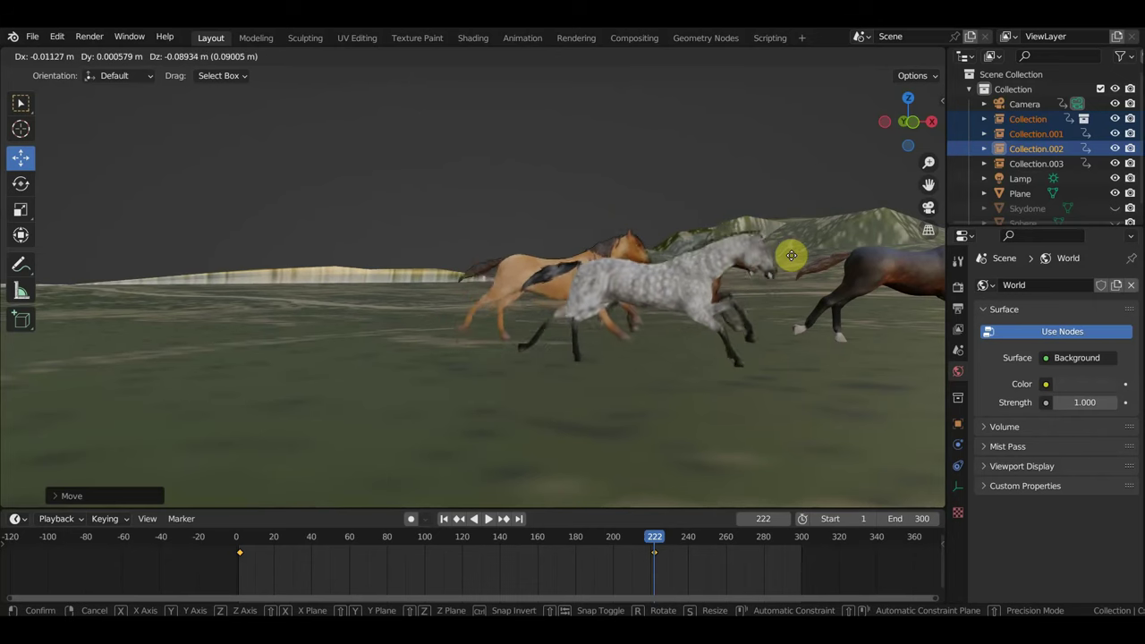
left_click(790, 255)
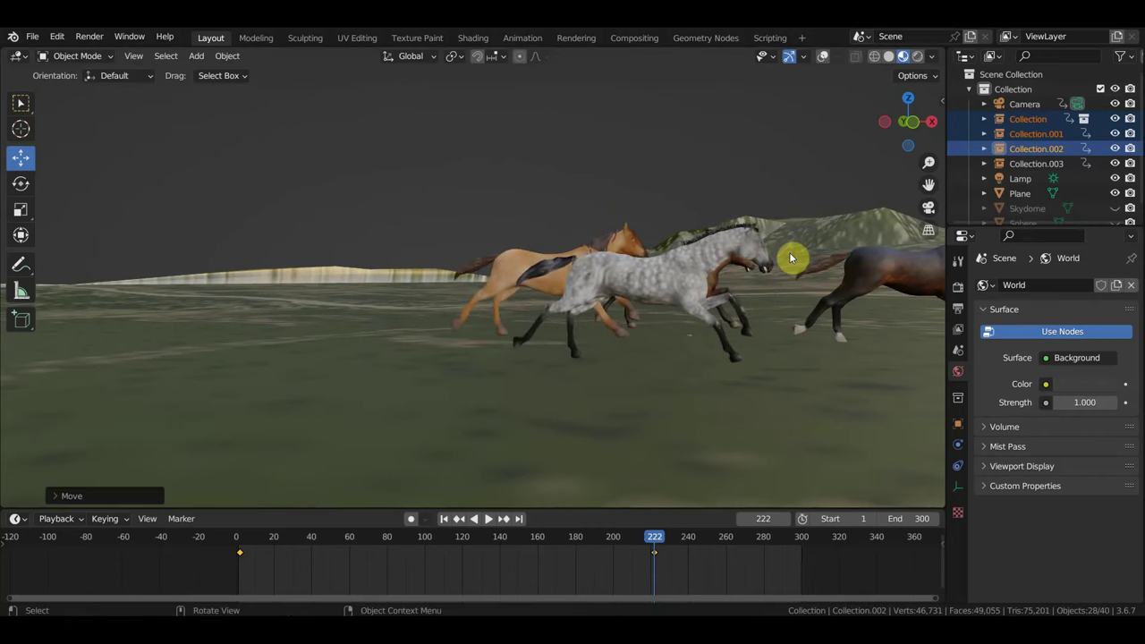
Step: Reposition the three horses at frame 147 and key their location and rotation
left_click_drag(655, 539, 671, 541)
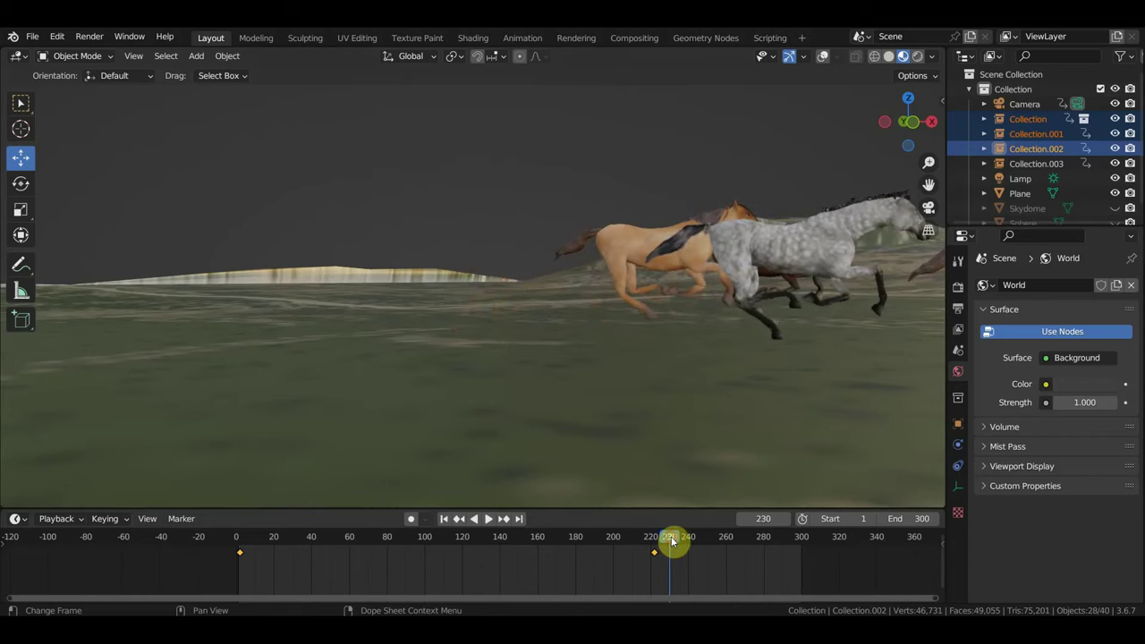
middle_click_drag(760, 386, 561, 381)
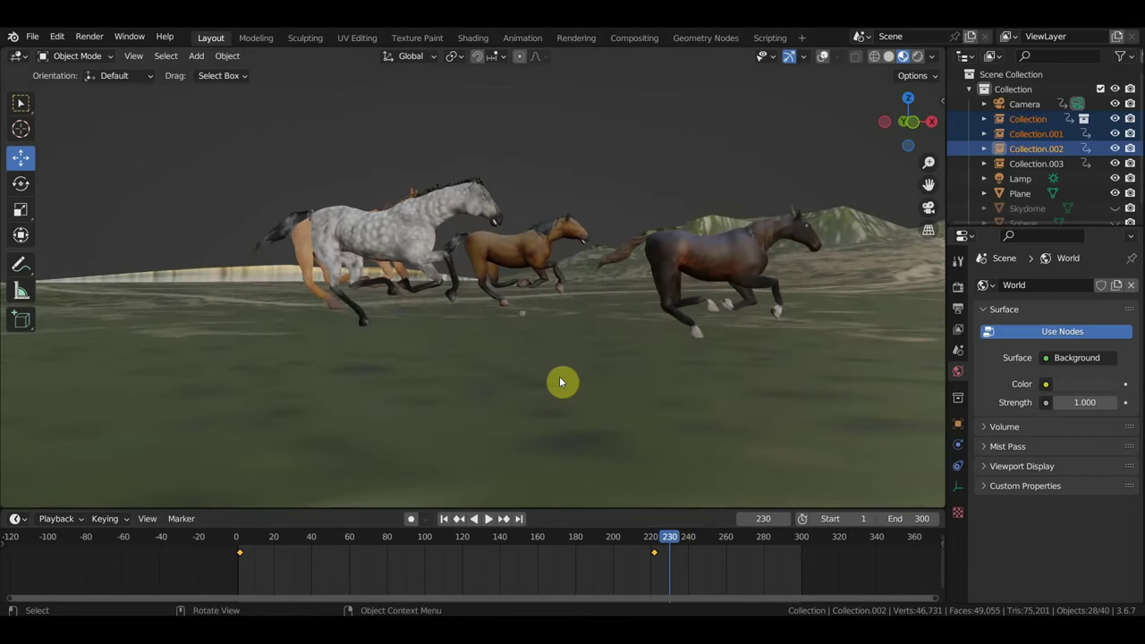
left_click_drag(679, 539, 512, 539)
mouse_move(494, 430)
middle_mouse_down()
mouse_move(452, 399)
mouse_move(670, 401)
mouse_move(713, 396)
mouse_move(704, 391)
mouse_move(741, 366)
mouse_move(769, 363)
mouse_move(743, 364)
middle_mouse_up()
scroll(703, 392, "up", 2)
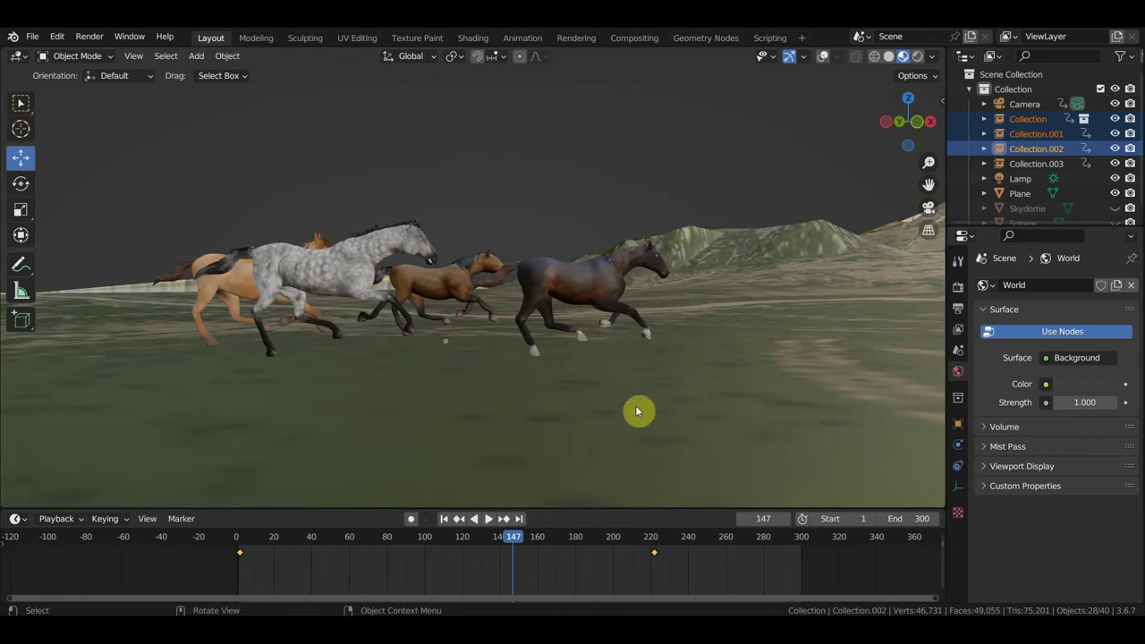
key("g")
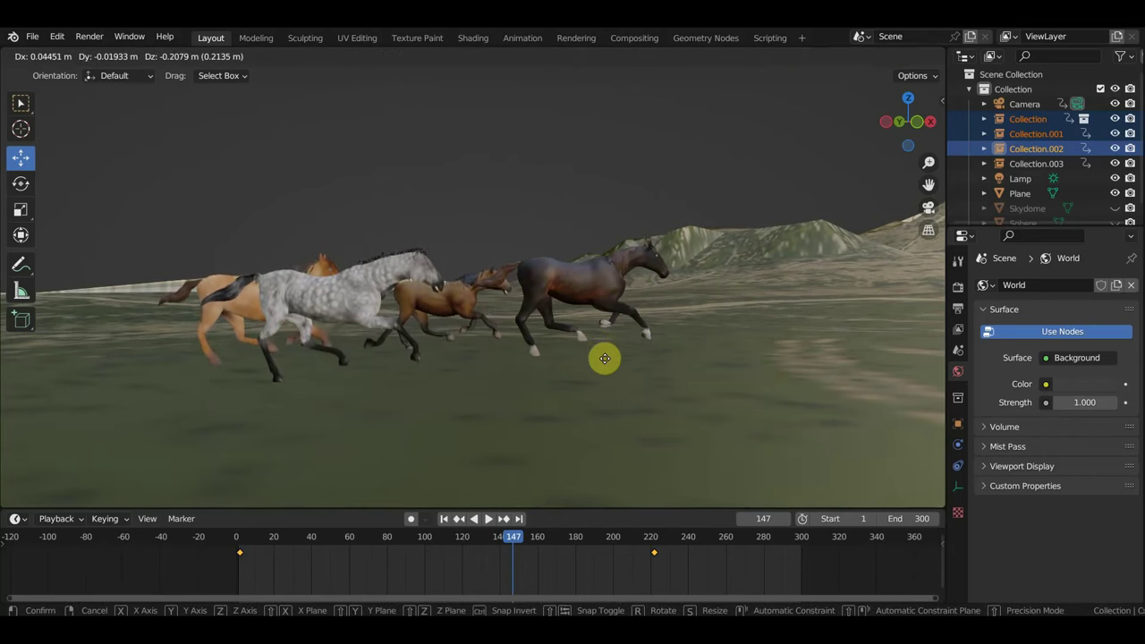
left_click(607, 361)
key("i")
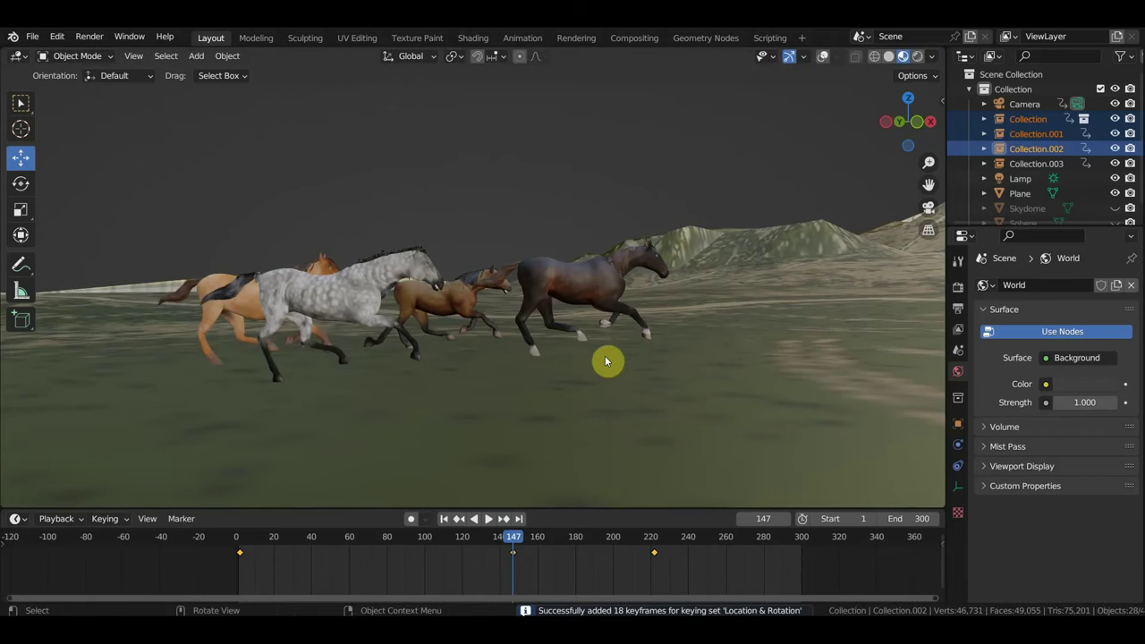
mouse_move(597, 382)
middle_mouse_down()
mouse_move(543, 355)
mouse_move(572, 325)
middle_mouse_up()
Step: Move the dark Collection.003 horse down and right and key it at frame 147
left_click(1001, 163)
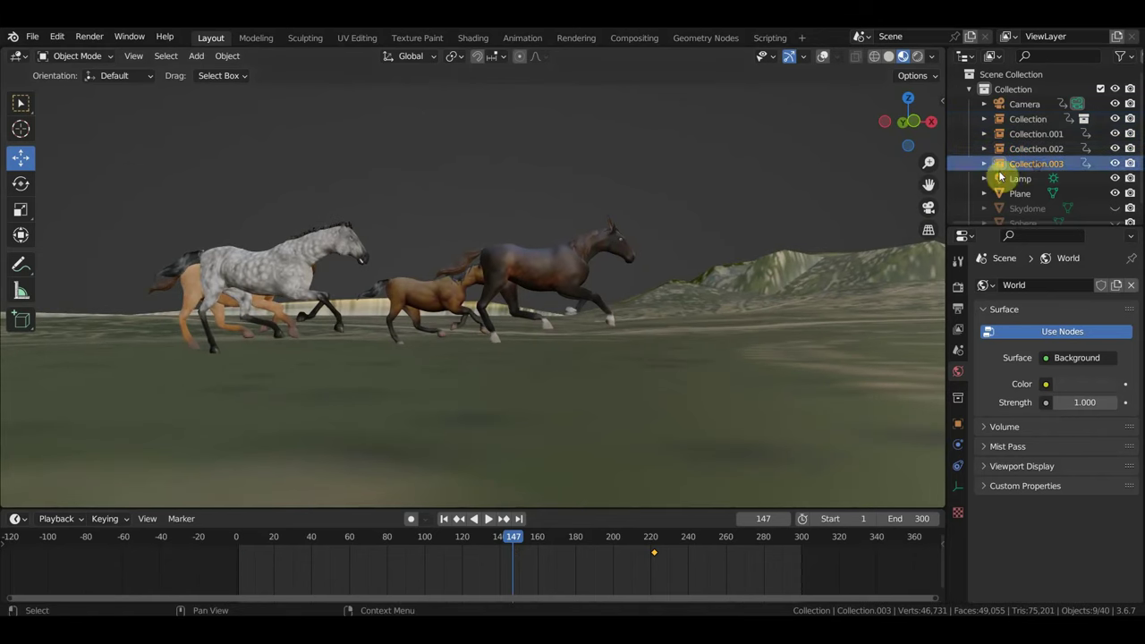
key("g")
left_click(633, 295)
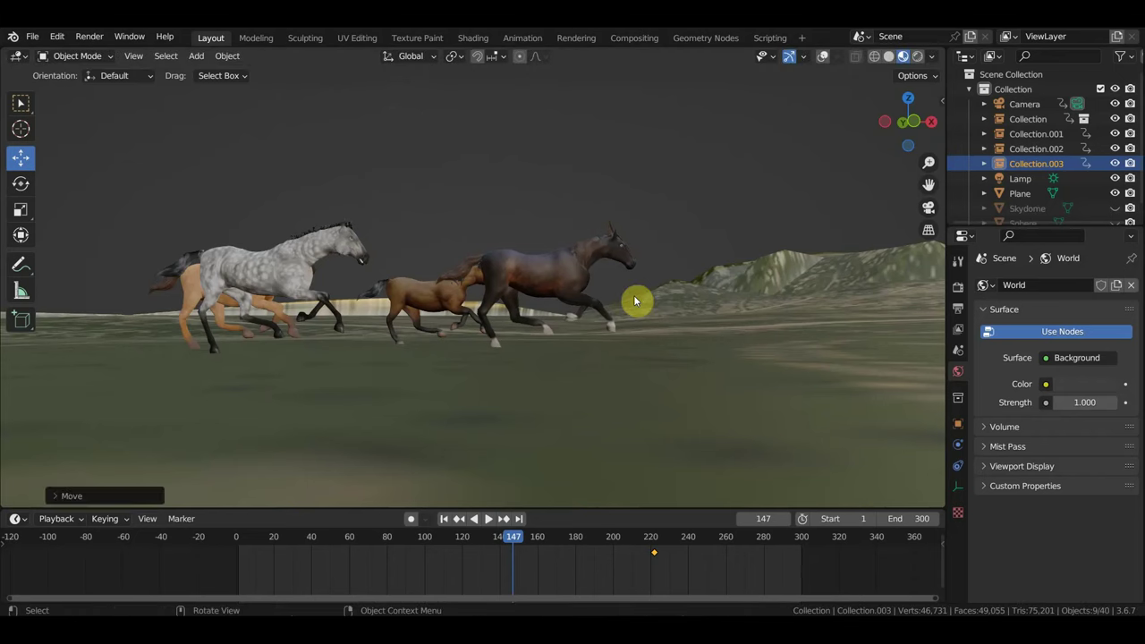
key("i")
left_click_drag(513, 542, 552, 555)
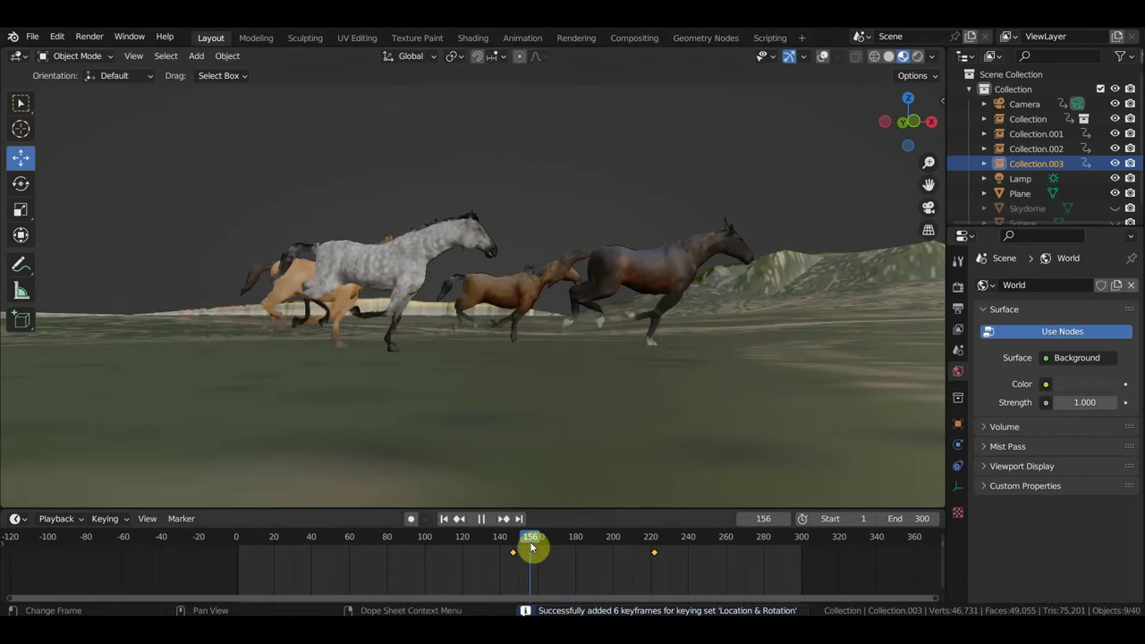
left_click_drag(549, 558, 400, 543)
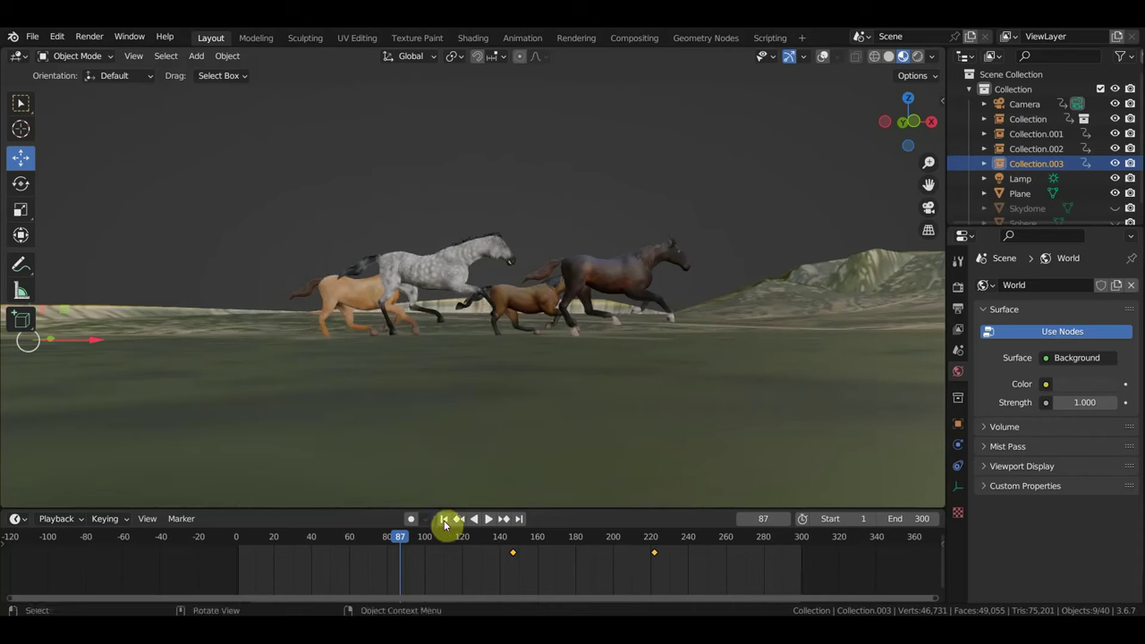
Step: Select all four horse collections and keyframe them at frame 87
left_click(1035, 126, "shift")
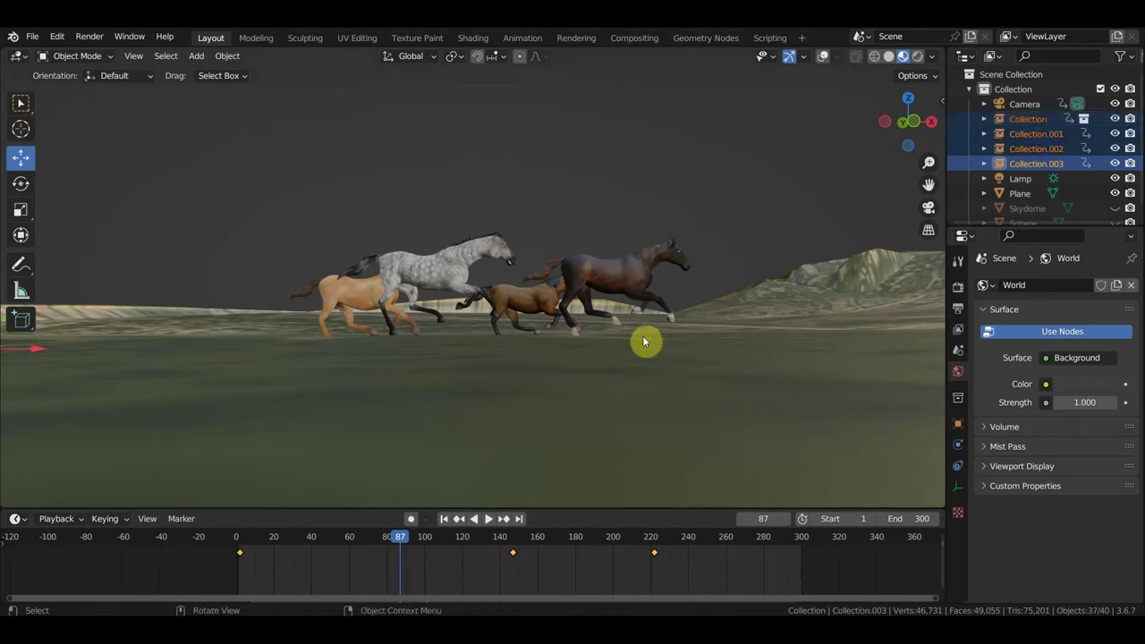
left_click(1120, 368)
key("i")
Step: Disconnect the computer from the Wi-Fi network
left_click(989, 617)
left_click(1090, 276)
left_click(741, 315)
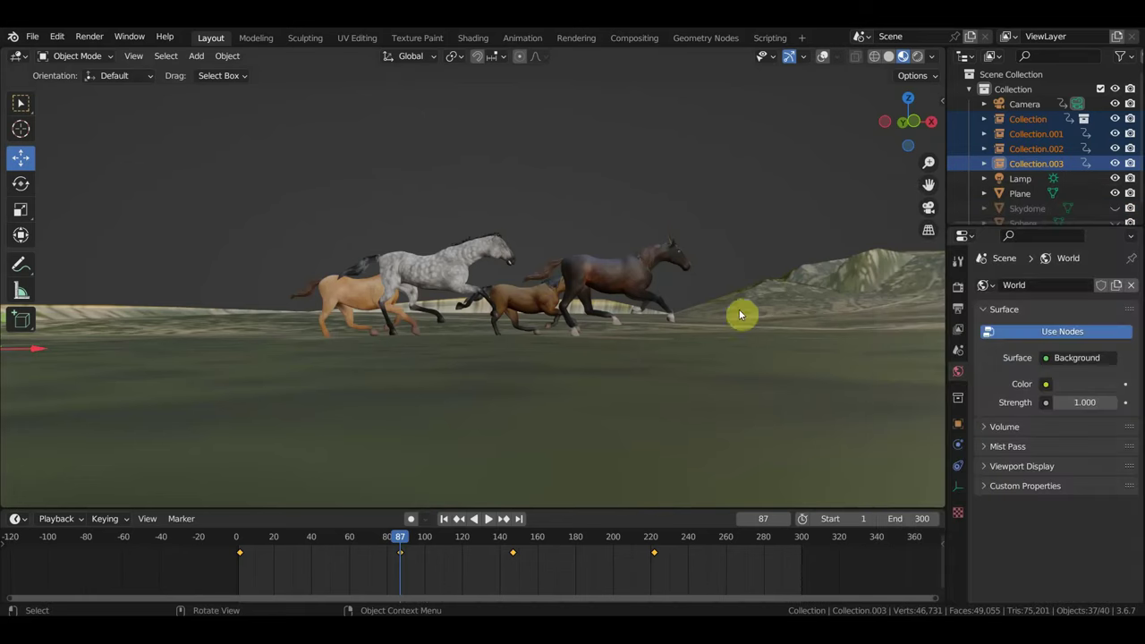
mouse_move(554, 391)
middle_mouse_down()
mouse_move(525, 403)
mouse_move(534, 405)
middle_mouse_up()
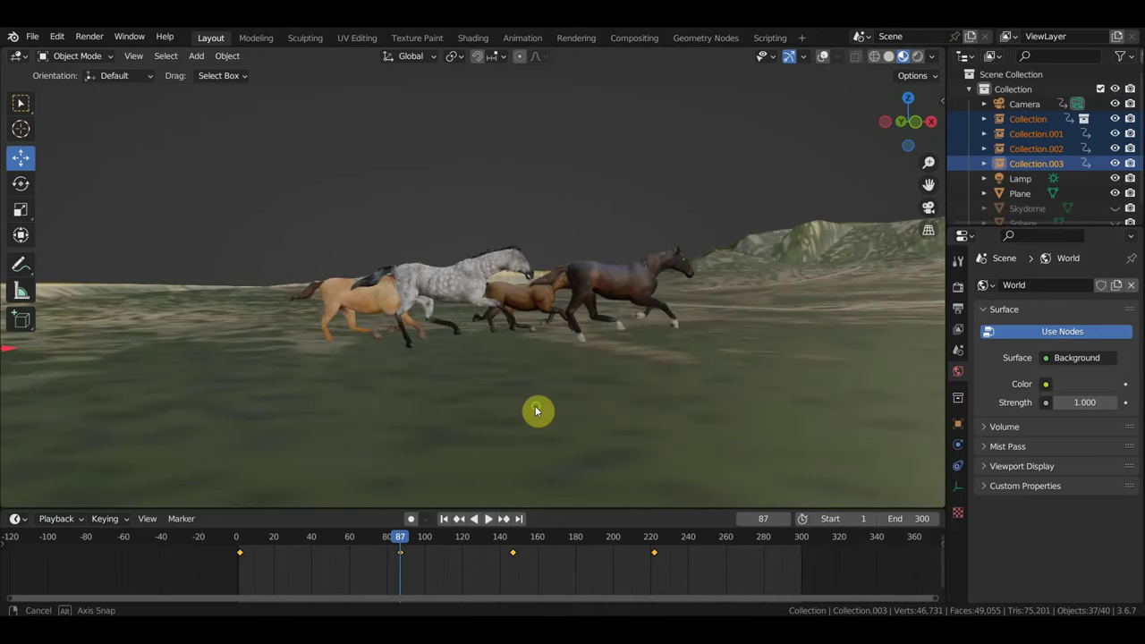
Step: Nudge the tan Collection.002 horse up and left and key its location and rotation
left_click(1039, 132)
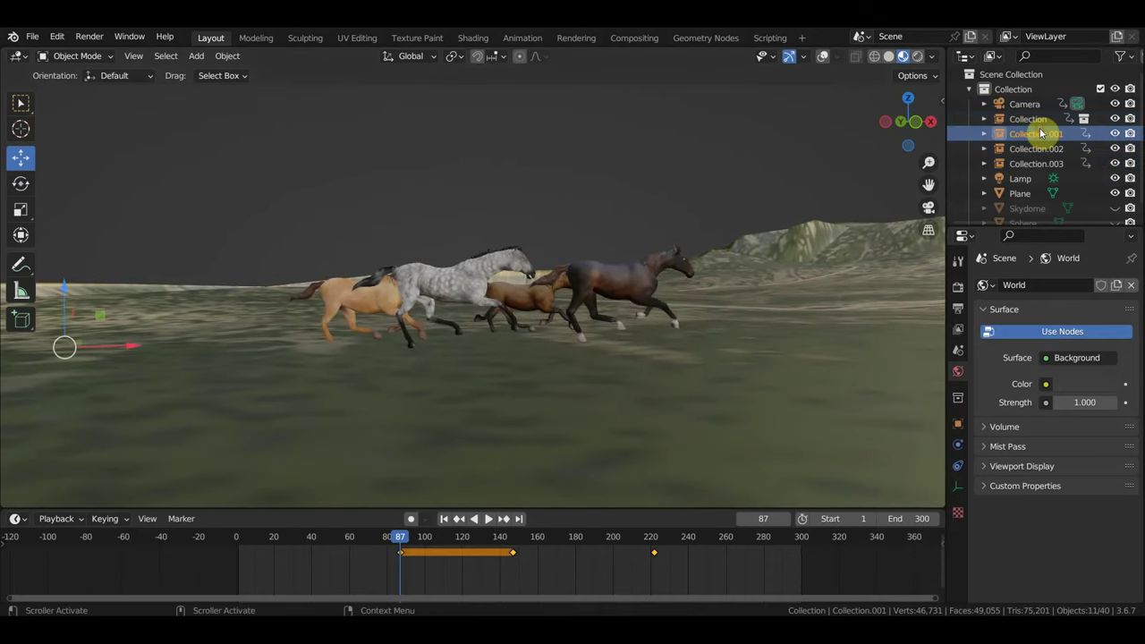
left_click(822, 55)
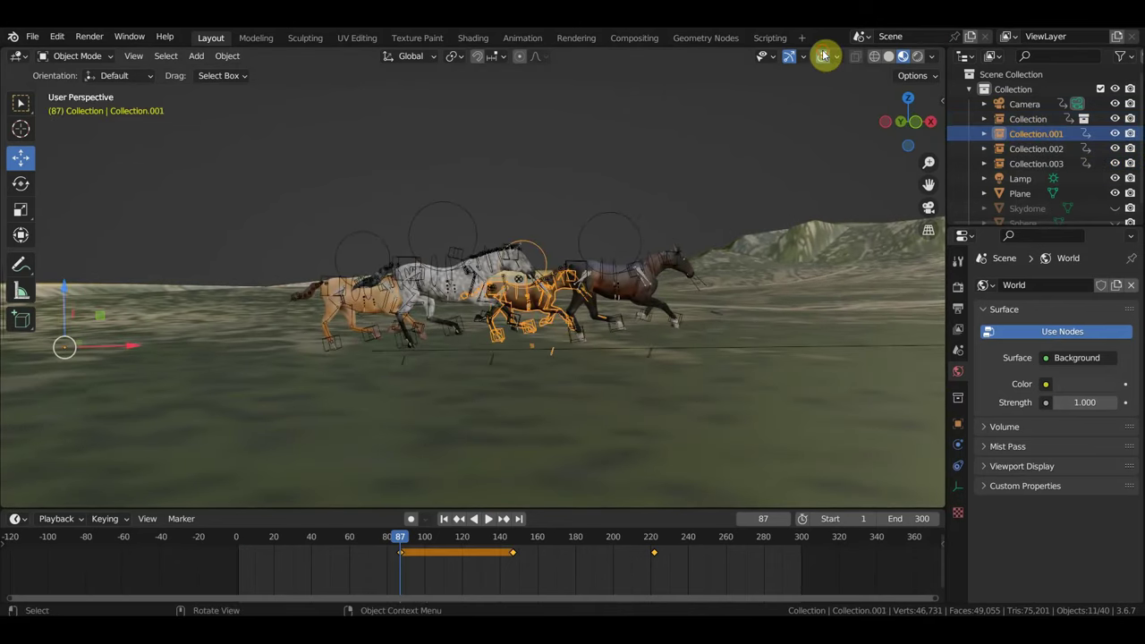
left_click(1024, 118)
left_click(1030, 148)
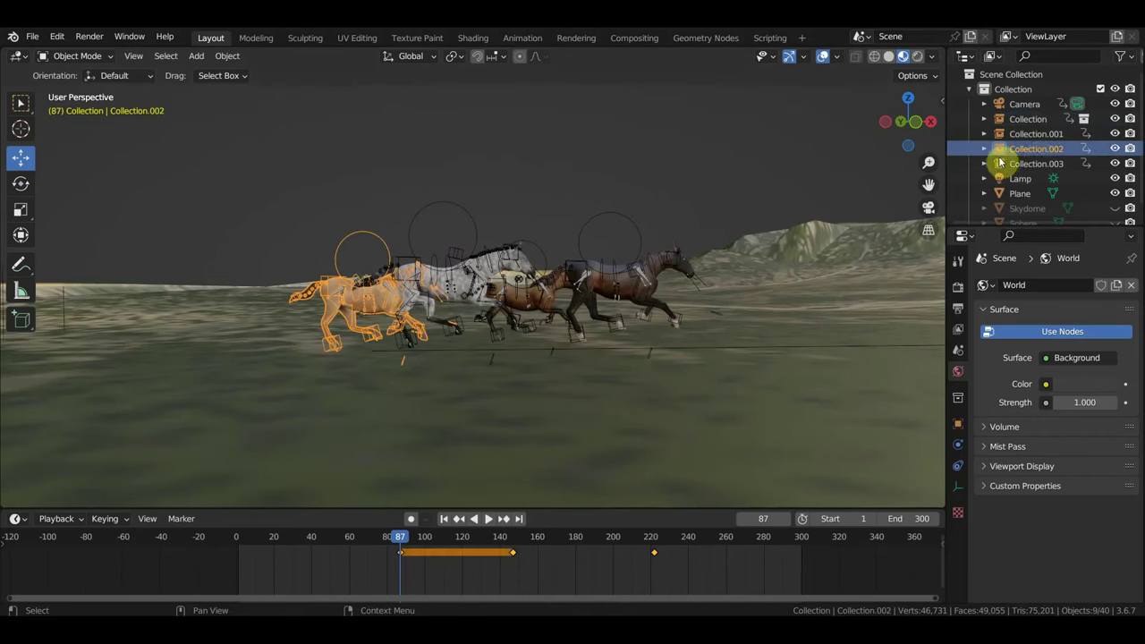
left_click_drag(394, 295, 386, 279)
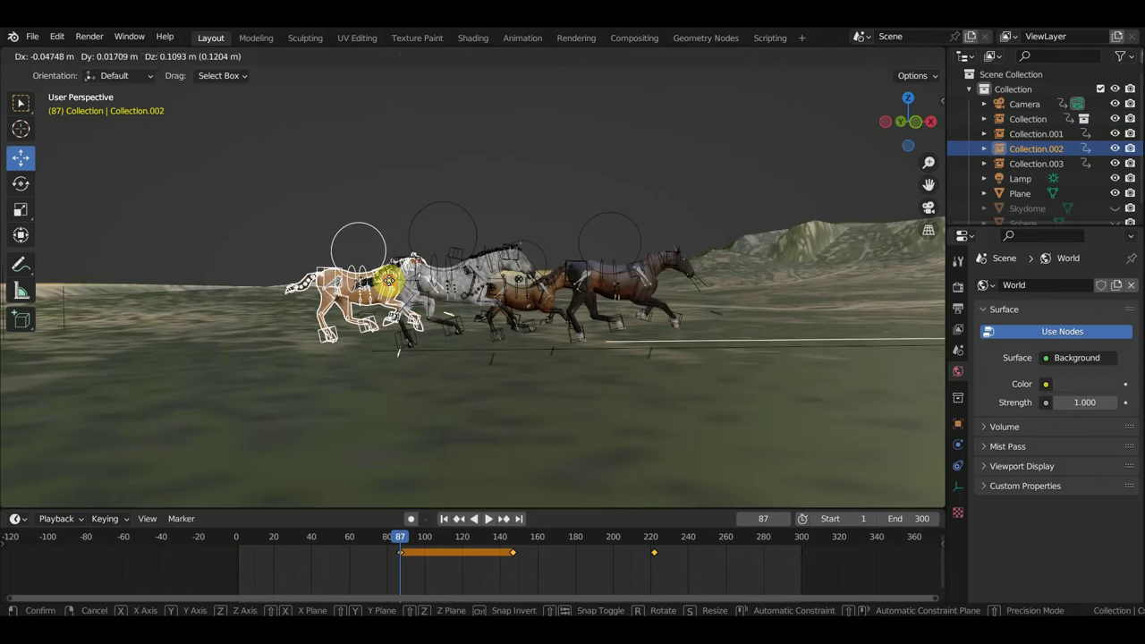
left_click_drag(387, 279, 391, 285)
key("i")
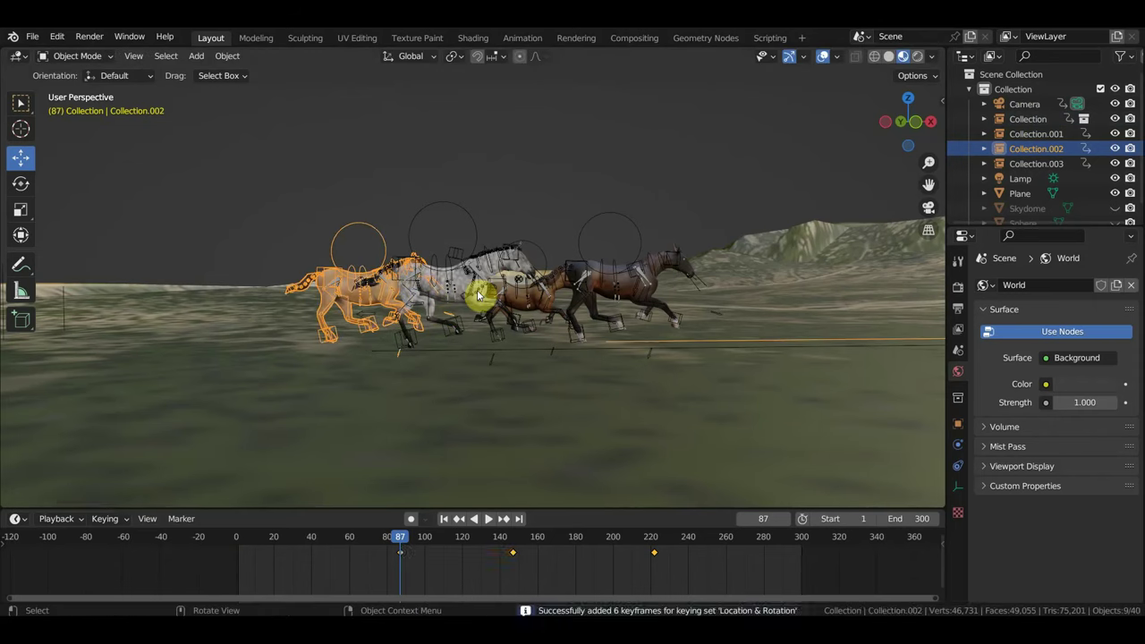
Step: Scrub to check the motion, then reselect all four horse collections
mouse_move(403, 536)
left_mouse_down()
mouse_move(453, 547)
mouse_move(364, 546)
mouse_move(279, 524)
left_mouse_up()
middle_click_drag(484, 370, 691, 364, "shift")
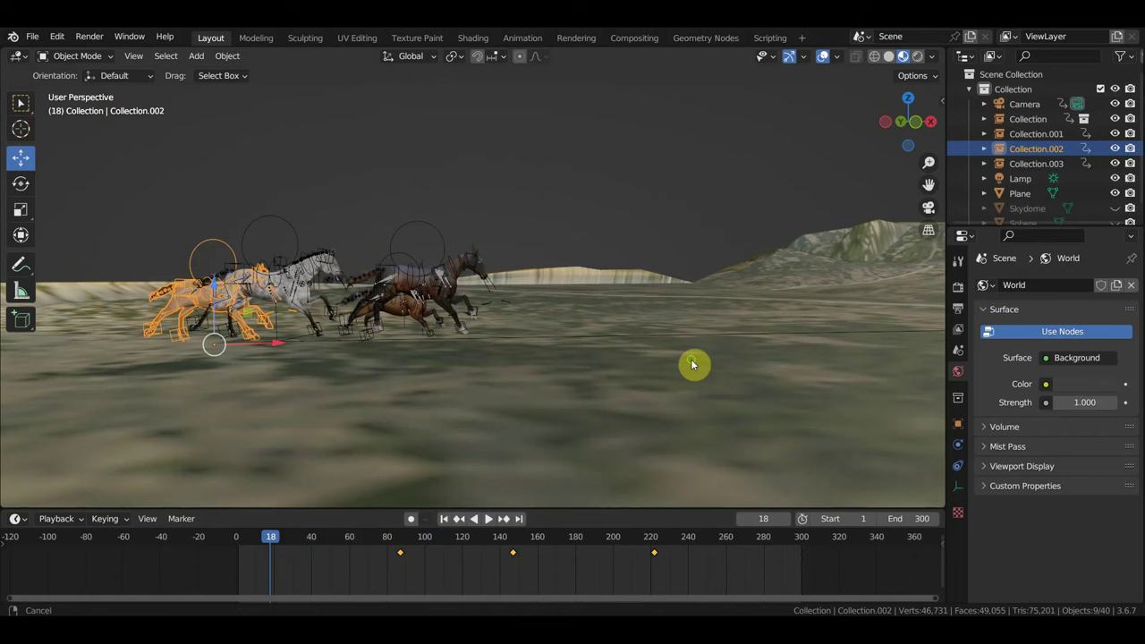
mouse_move(649, 311)
middle_mouse_down()
mouse_move(506, 346)
mouse_move(470, 378)
mouse_move(546, 315)
middle_mouse_up()
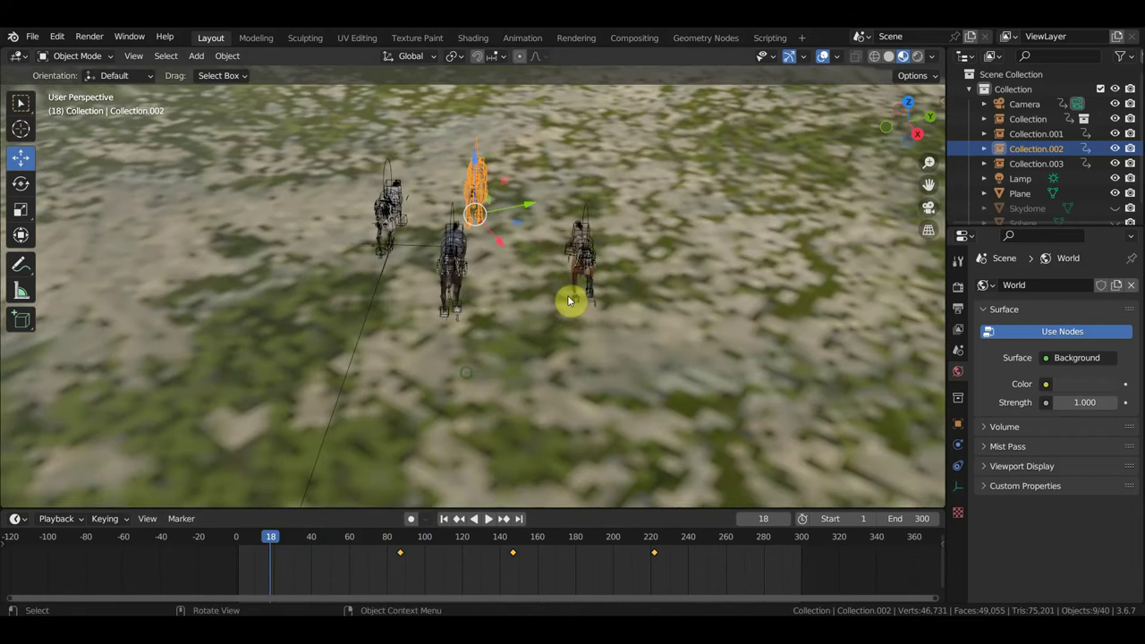
left_click(1028, 133)
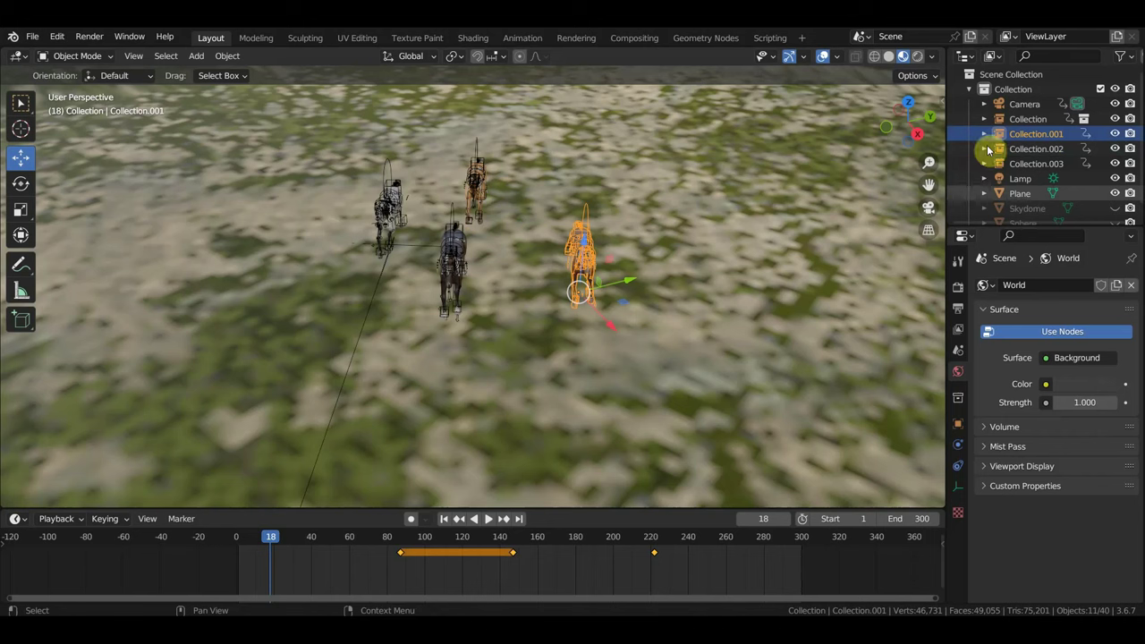
left_click(1025, 118)
left_click(1037, 163, "shift")
mouse_move(614, 324)
middle_mouse_down()
mouse_move(572, 334)
mouse_move(542, 397)
mouse_move(579, 366)
middle_mouse_up()
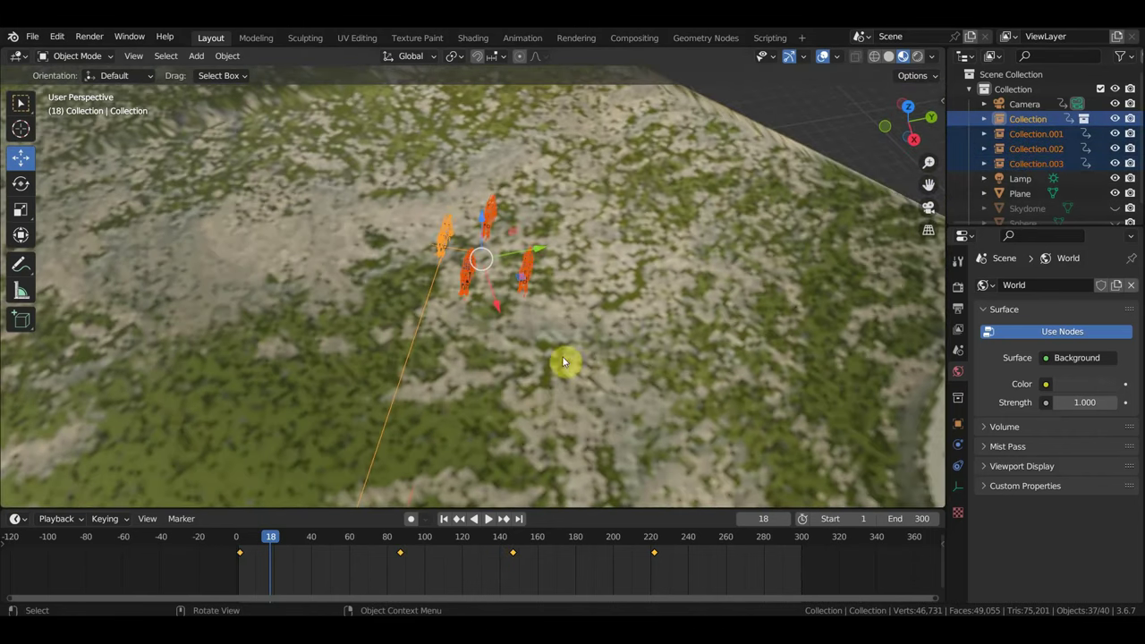
Step: Duplicate the four horses, place the copies beside the herd, and switch to top view
key("shift+d")
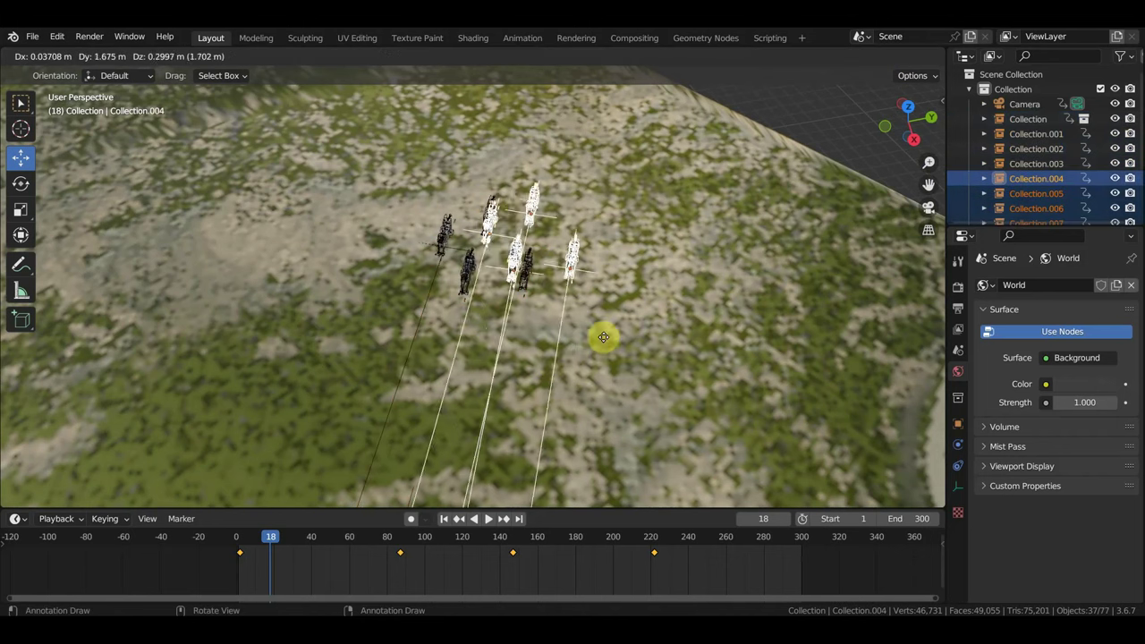
left_click(622, 302)
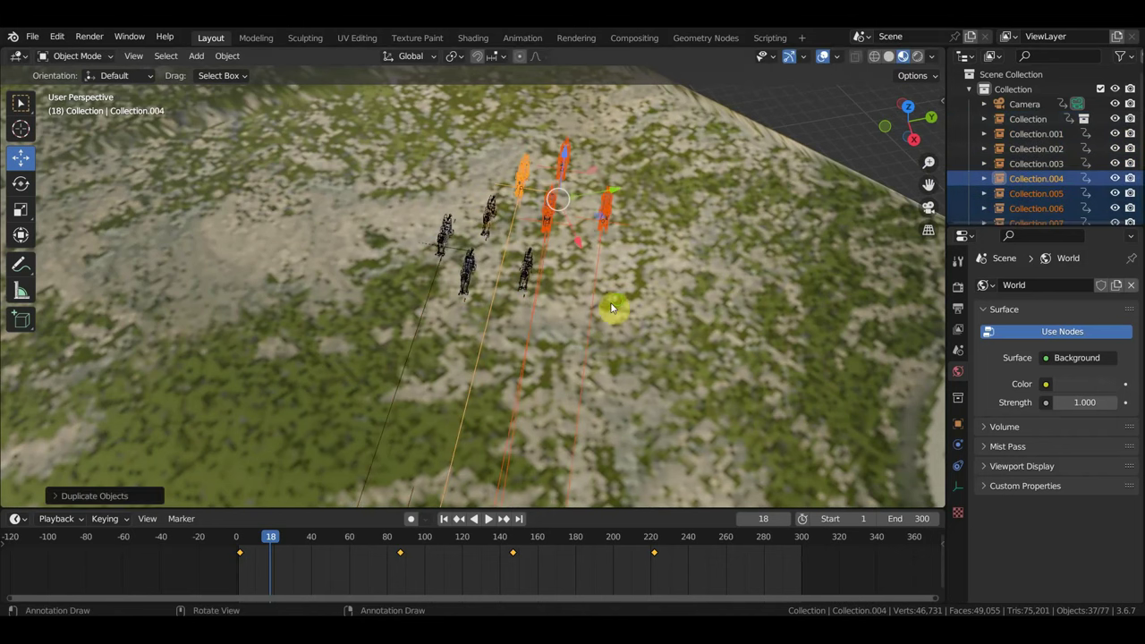
middle_click_drag(611, 308, 574, 325)
key("KP_7")
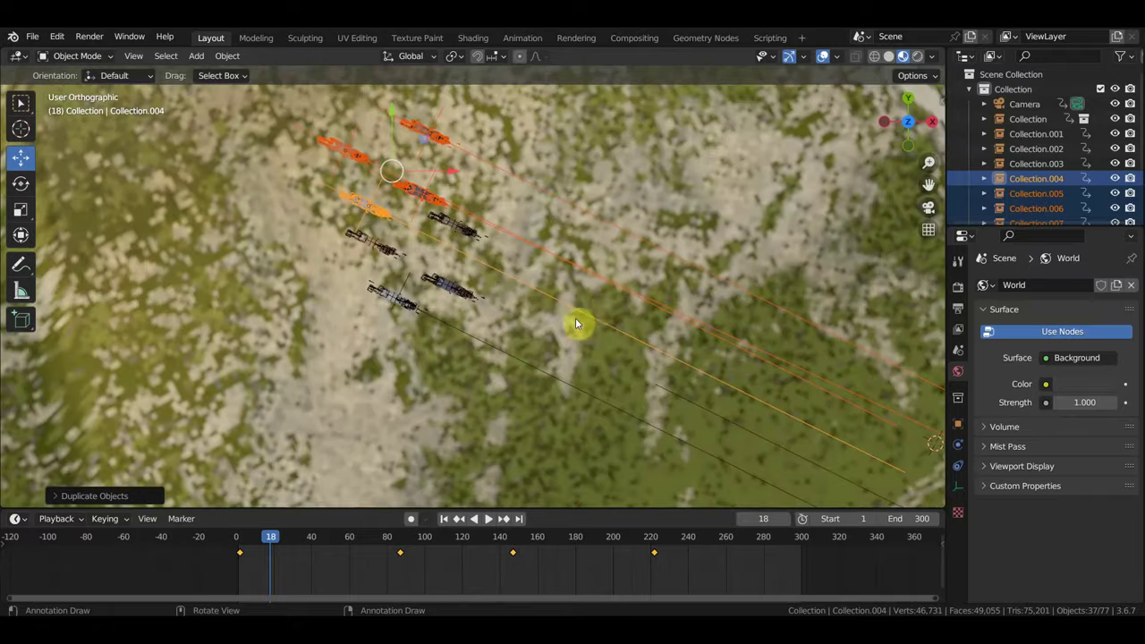
middle_click_drag(544, 318, 563, 315, "shift")
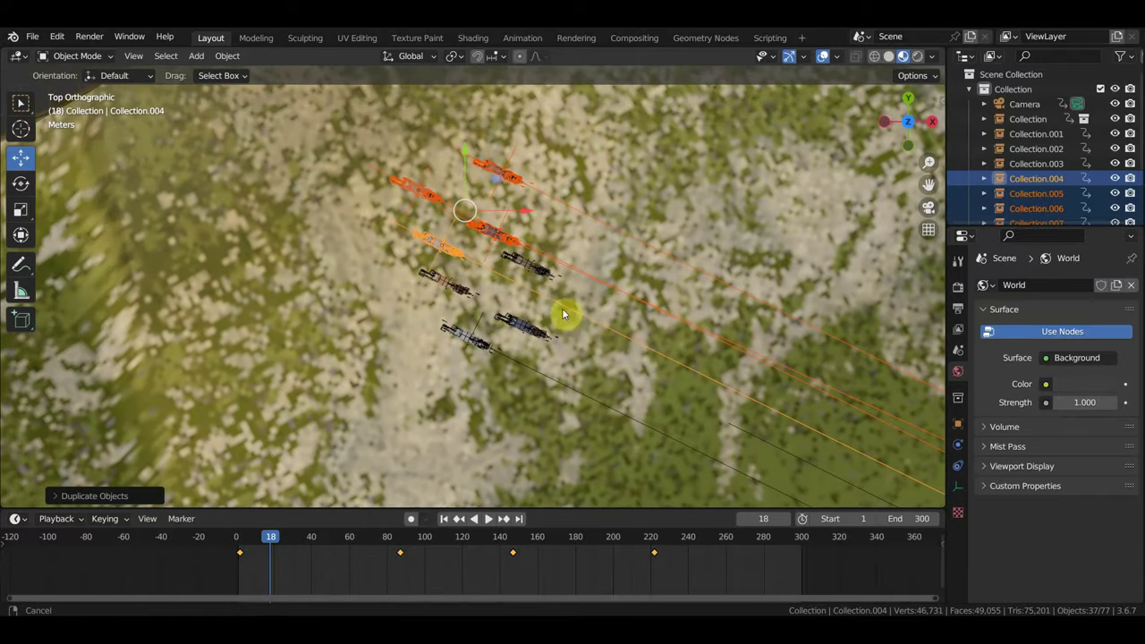
Step: Duplicate one copied horse and arrange the Collection.005 and Collection.006 copies within the formation
left_click(496, 236)
key("shift+d")
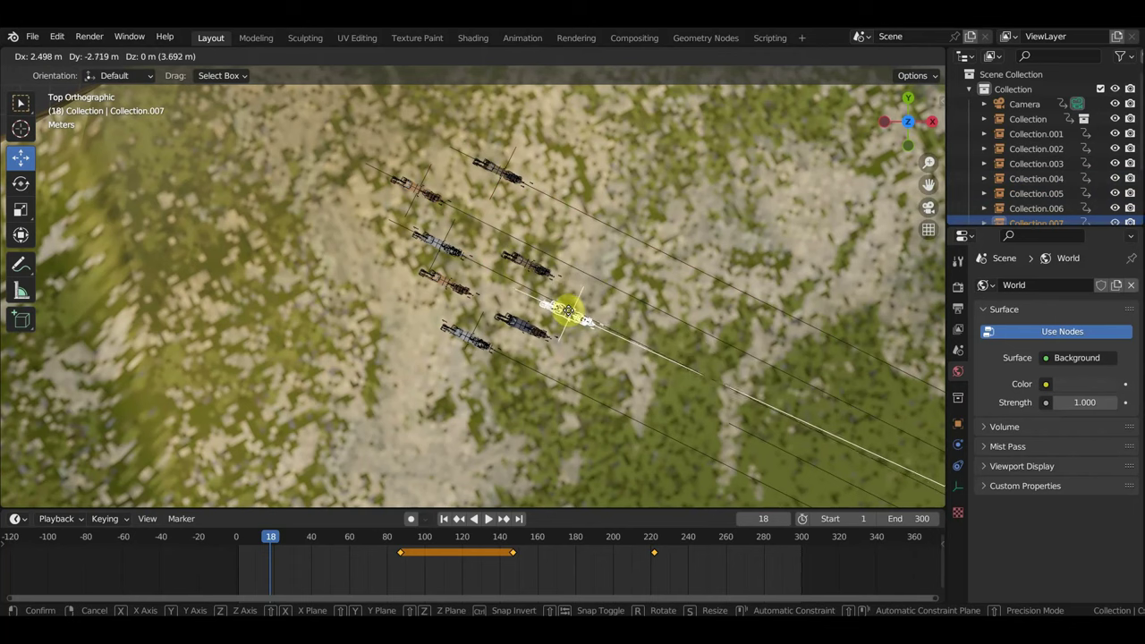
left_click(564, 305)
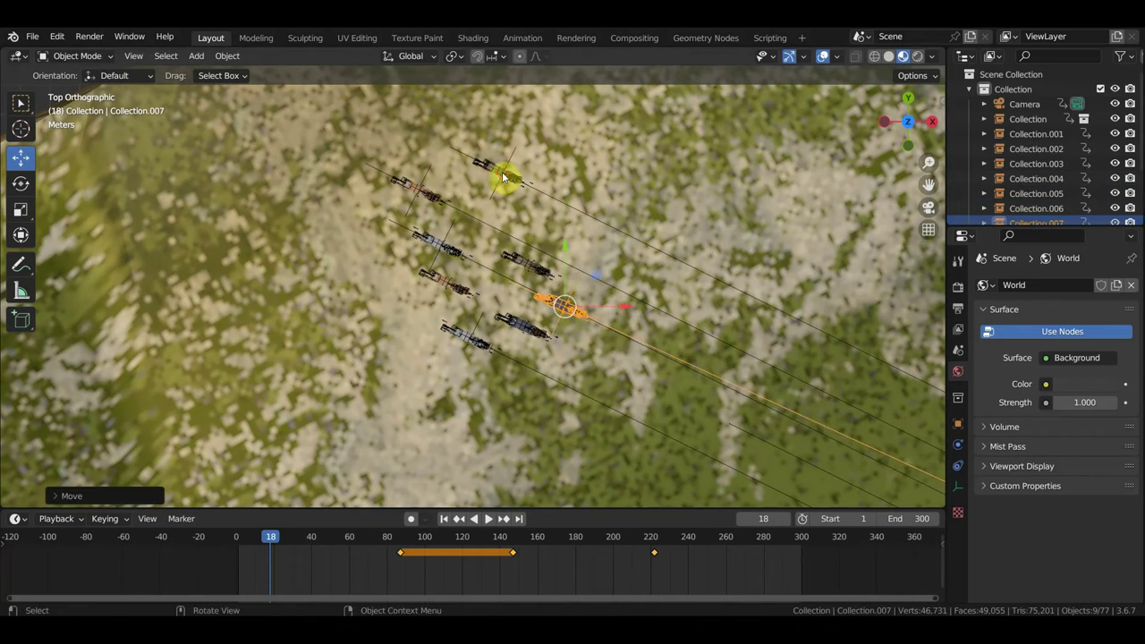
left_click_drag(550, 218, 518, 227)
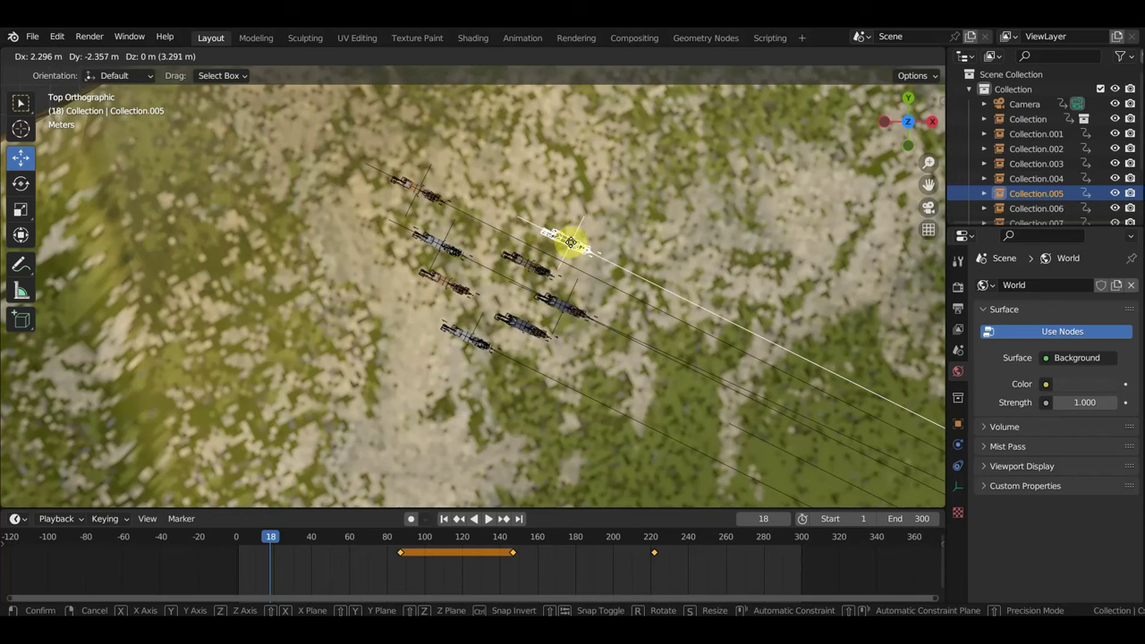
left_click_drag(518, 227, 570, 245)
left_click_drag(421, 188, 487, 216)
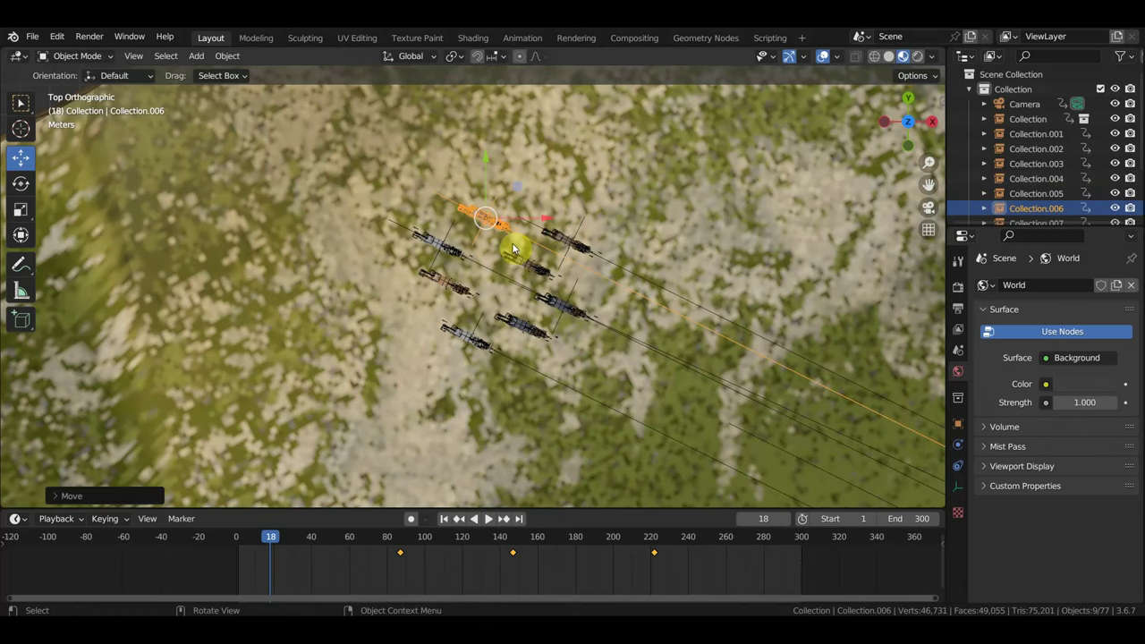
key("KP_0")
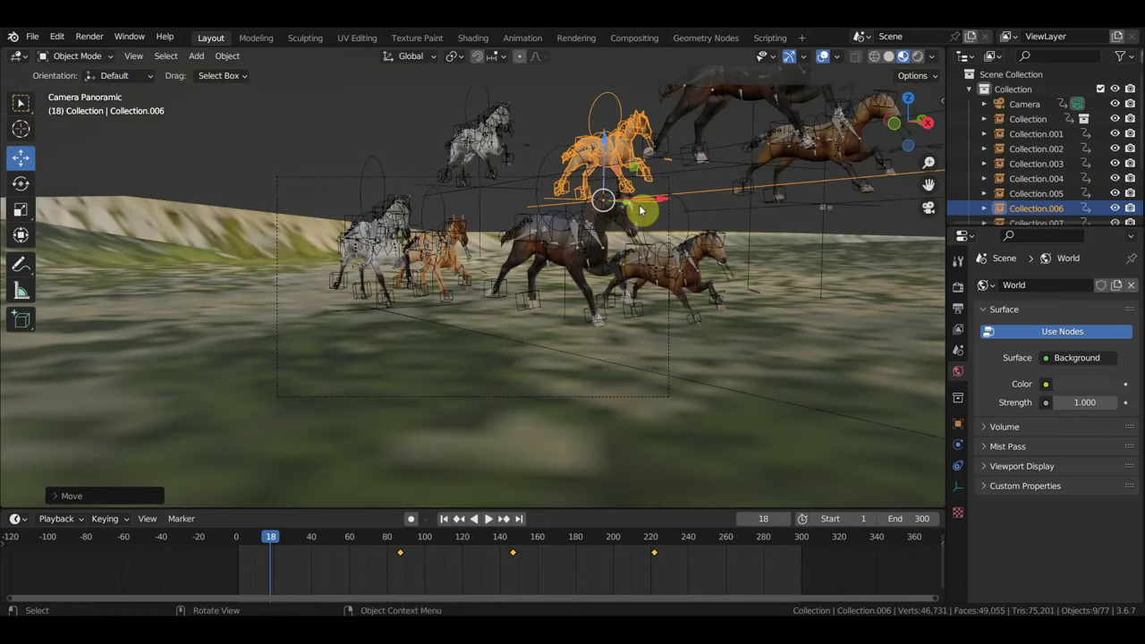
Step: Select the copied horses in camera view and lower them along Z toward the ground
left_click(614, 163)
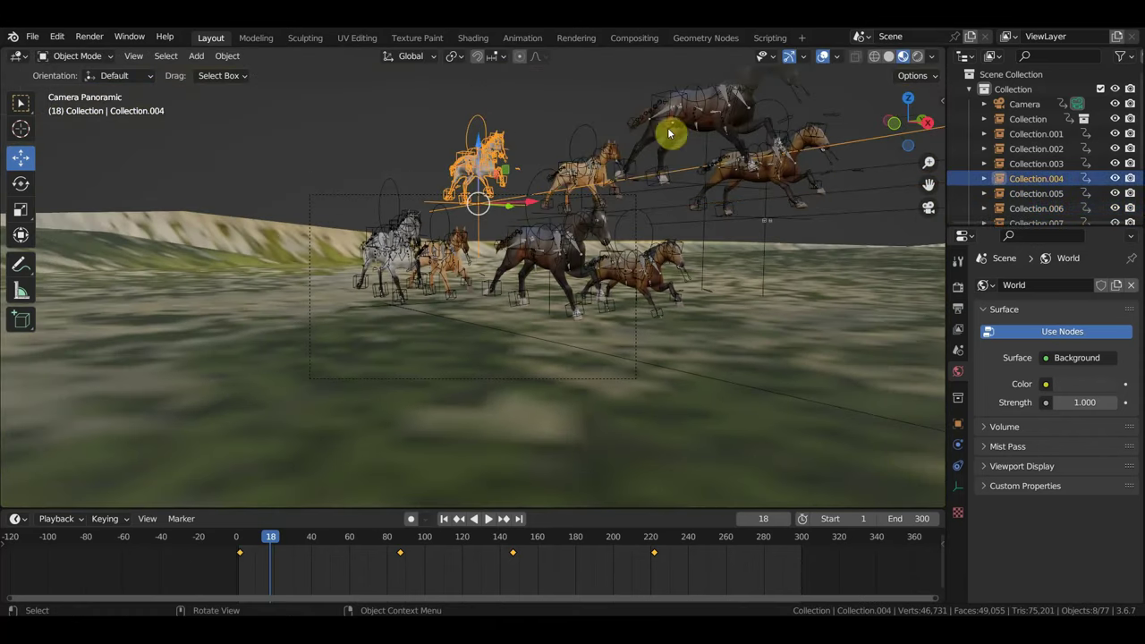
left_click(697, 139, "shift")
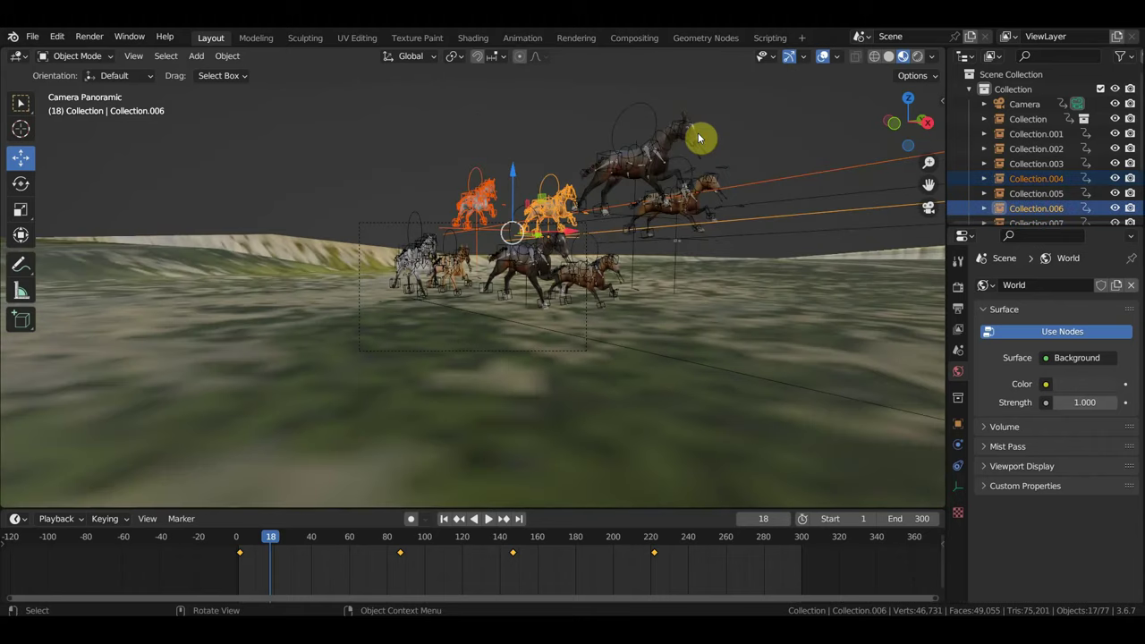
left_click(690, 173, "shift")
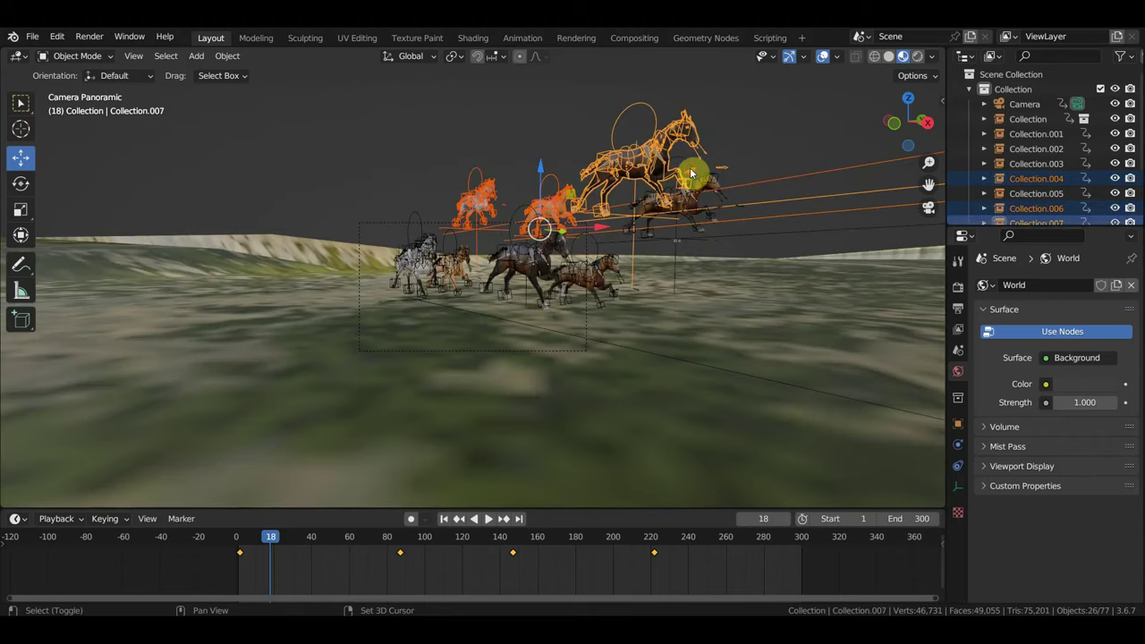
left_click(689, 167, "shift")
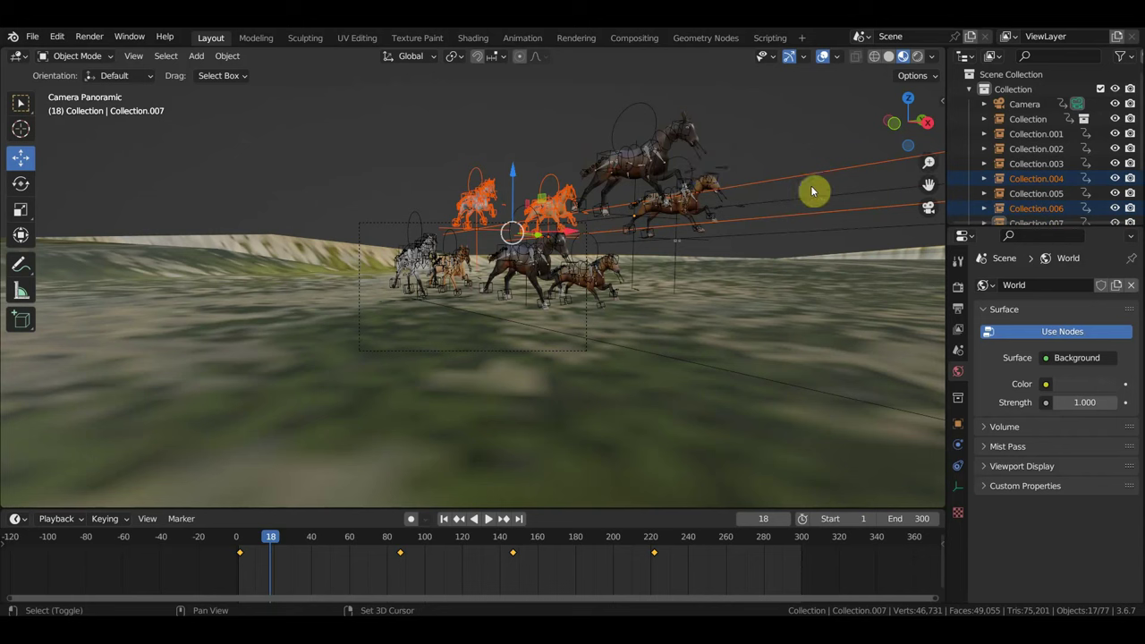
left_click(658, 139, "shift")
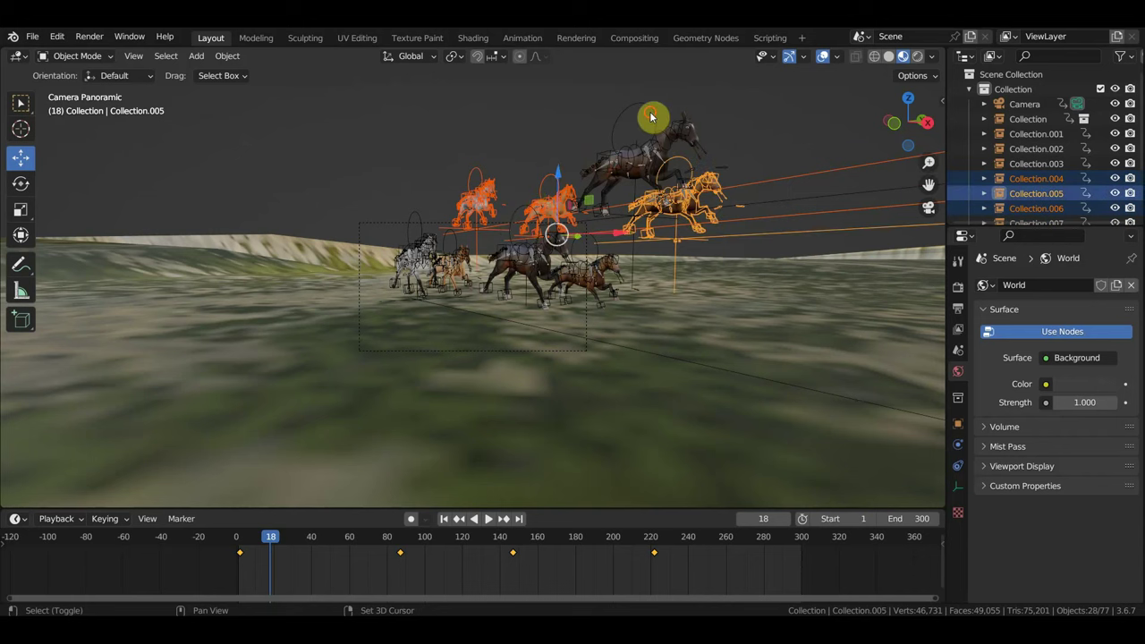
left_click(613, 169, "shift")
key("g")
key("z")
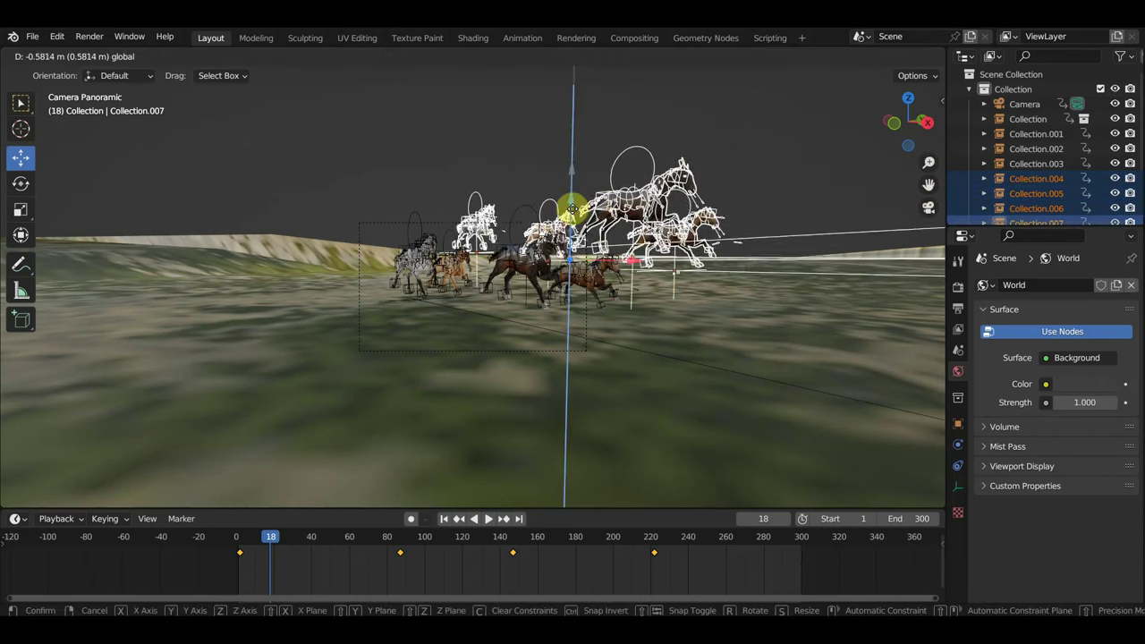
left_click(573, 235)
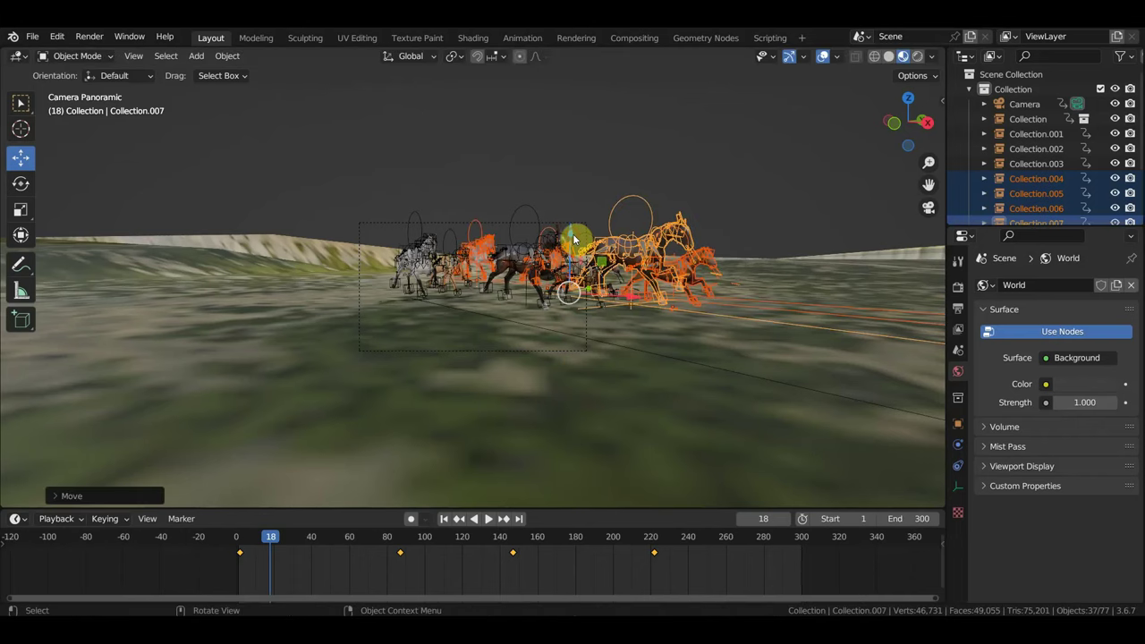
mouse_move(273, 539)
left_mouse_down()
mouse_move(442, 593)
mouse_move(402, 590)
left_mouse_up()
mouse_move(445, 412)
middle_mouse_down()
mouse_move(471, 402)
mouse_move(450, 438)
mouse_move(465, 424)
middle_mouse_up()
Step: Hide overlays and duplicate the selected horses at frame 2
scroll(464, 424, "down", 3)
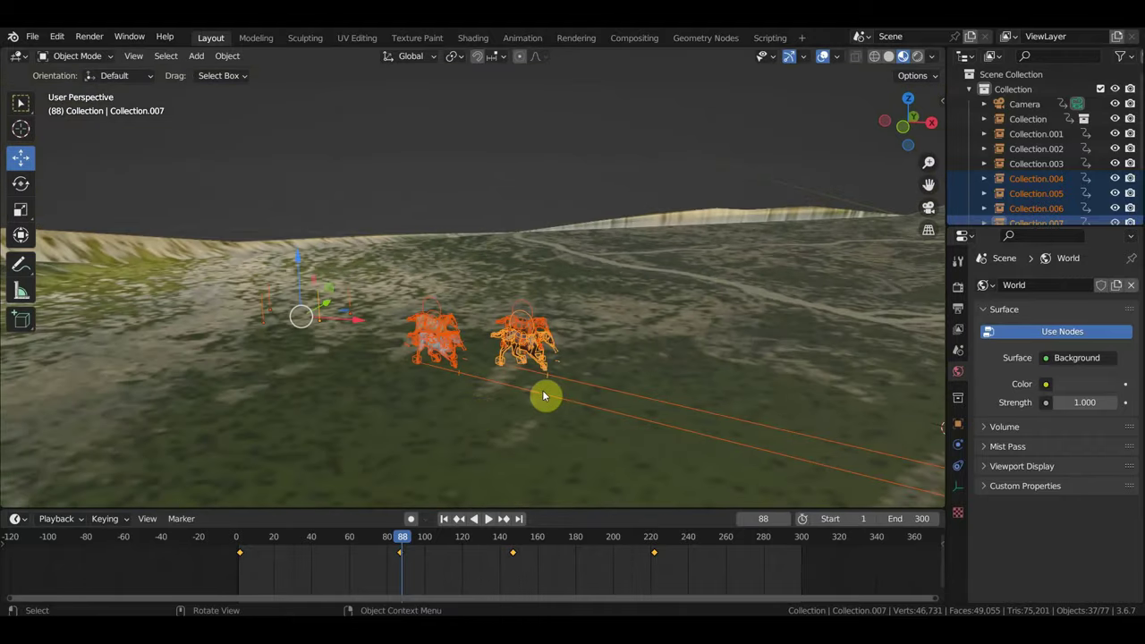
scroll(603, 382, "down", 2)
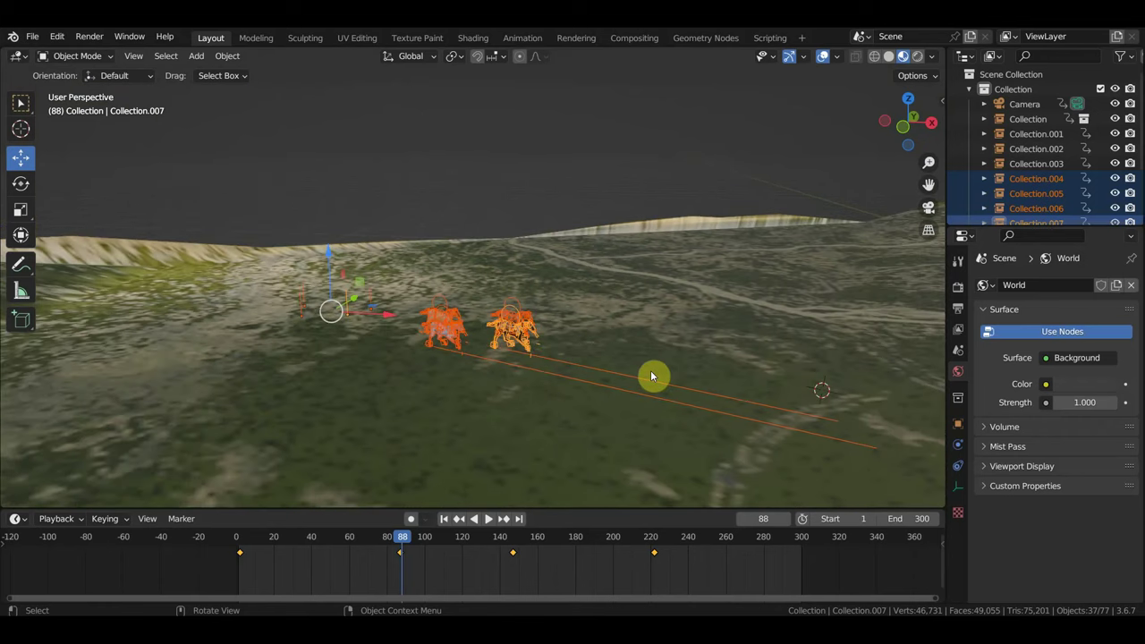
left_click(824, 55)
mouse_move(672, 258)
middle_mouse_down()
mouse_move(736, 256)
mouse_move(686, 289)
mouse_move(626, 286)
mouse_move(615, 326)
middle_mouse_up()
mouse_move(407, 542)
left_mouse_down()
mouse_move(573, 566)
mouse_move(239, 536)
left_mouse_up()
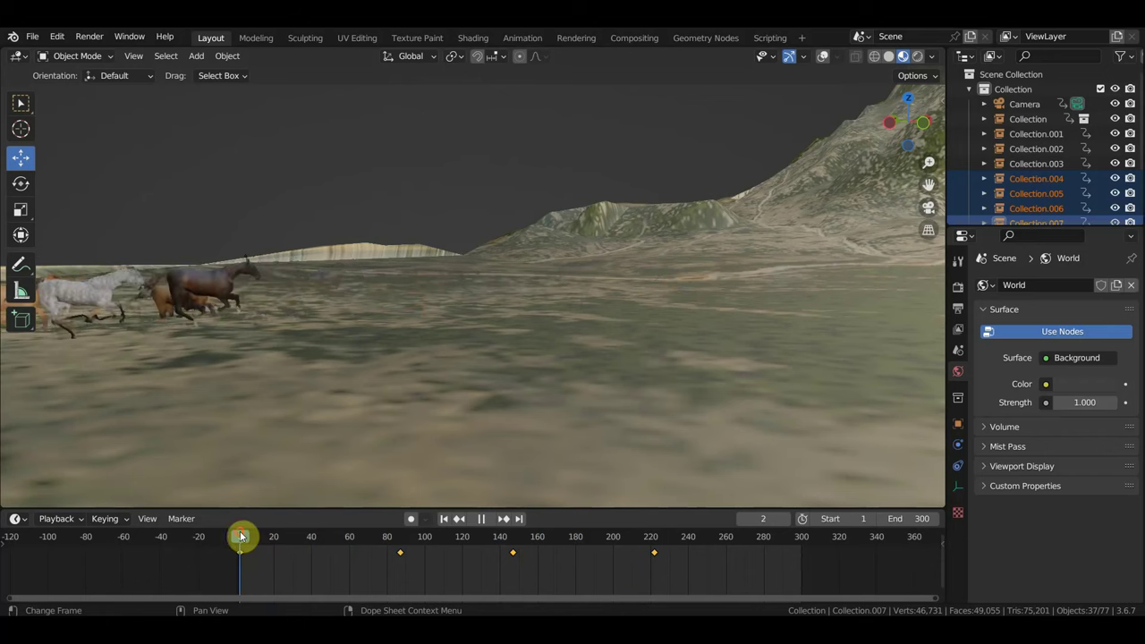
mouse_move(289, 445)
middle_mouse_down()
mouse_move(247, 450)
mouse_move(389, 404)
mouse_move(524, 414)
mouse_move(473, 265)
middle_mouse_up()
key("shift+d")
key("z")
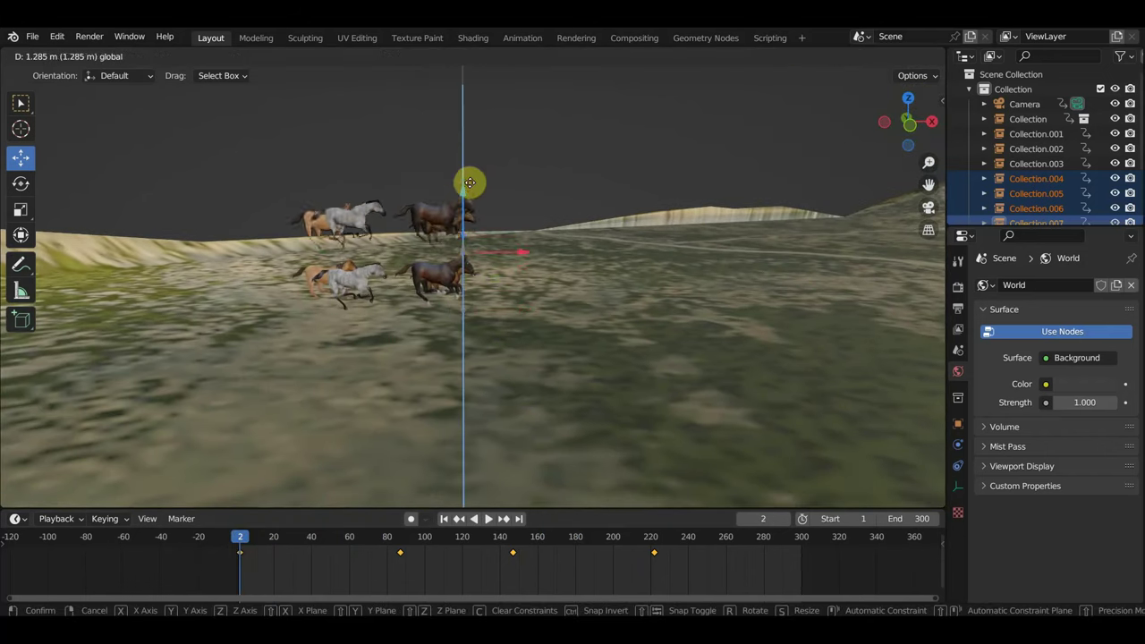
left_click(484, 250)
Step: Raise the copies slightly, slide them along Y, then lower them onto the ground
mouse_move(484, 250)
middle_mouse_down()
mouse_move(454, 312)
mouse_move(429, 332)
mouse_move(454, 316)
mouse_move(388, 277)
mouse_move(454, 258)
middle_mouse_up()
mouse_move(447, 243)
left_mouse_down()
mouse_move(451, 222)
mouse_move(447, 237)
left_mouse_up()
mouse_move(447, 237)
middle_mouse_down()
mouse_move(371, 294)
mouse_move(427, 308)
middle_mouse_up()
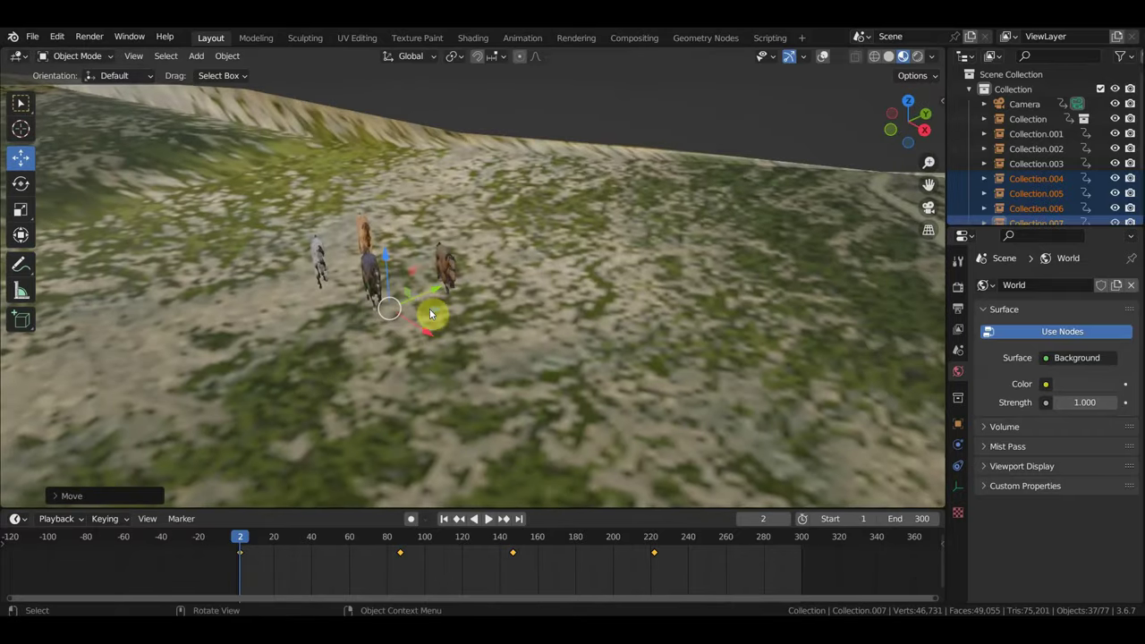
mouse_move(438, 293)
left_mouse_down()
mouse_move(562, 287)
mouse_move(583, 301)
left_mouse_up()
left_click_drag(731, 574, 225, 549)
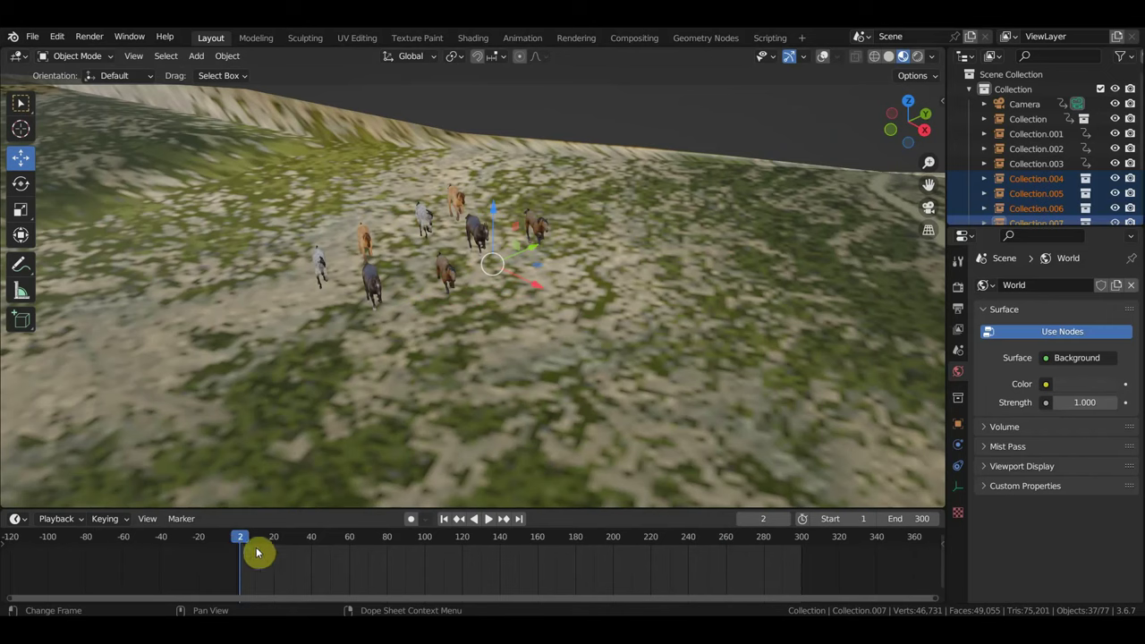
mouse_move(513, 288)
middle_mouse_down()
mouse_move(501, 228)
mouse_move(546, 193)
middle_mouse_up()
left_click_drag(564, 215, 568, 248)
middle_click_drag(569, 251, 765, 268)
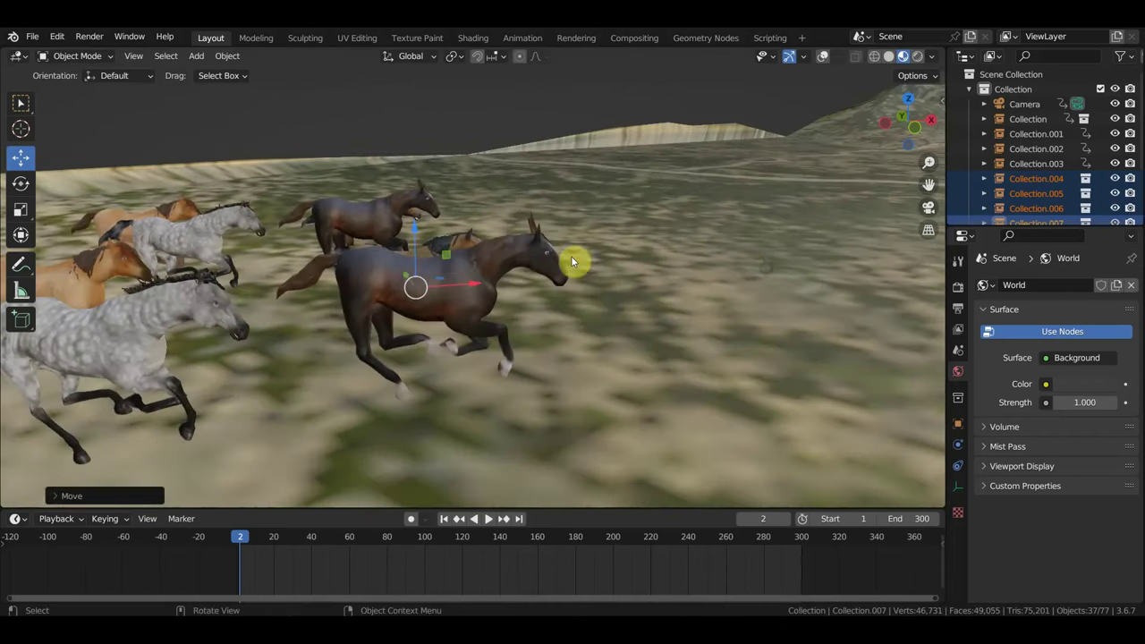
mouse_move(570, 259)
middle_mouse_down()
mouse_move(510, 256)
mouse_move(652, 286)
mouse_move(645, 273)
mouse_move(304, 277)
middle_mouse_up()
Step: Raise the Collection.005 horse slightly and move it to a new spot on the ground
left_click(264, 273)
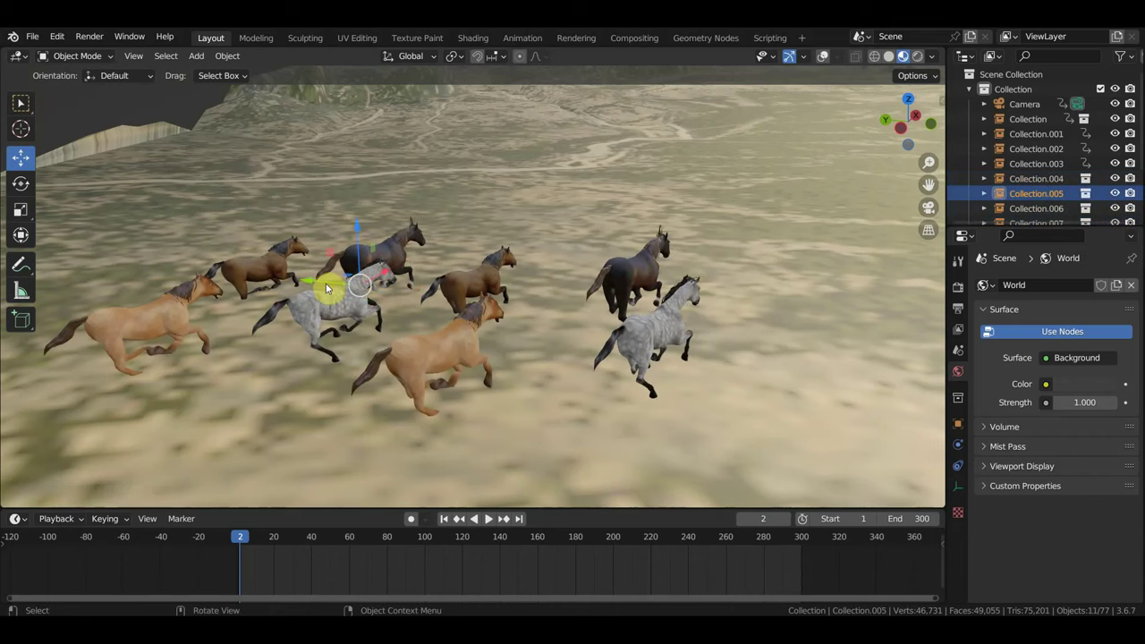
mouse_move(368, 234)
left_mouse_down()
mouse_move(356, 214)
mouse_move(327, 243)
left_mouse_up()
middle_click_drag(328, 243, 396, 255)
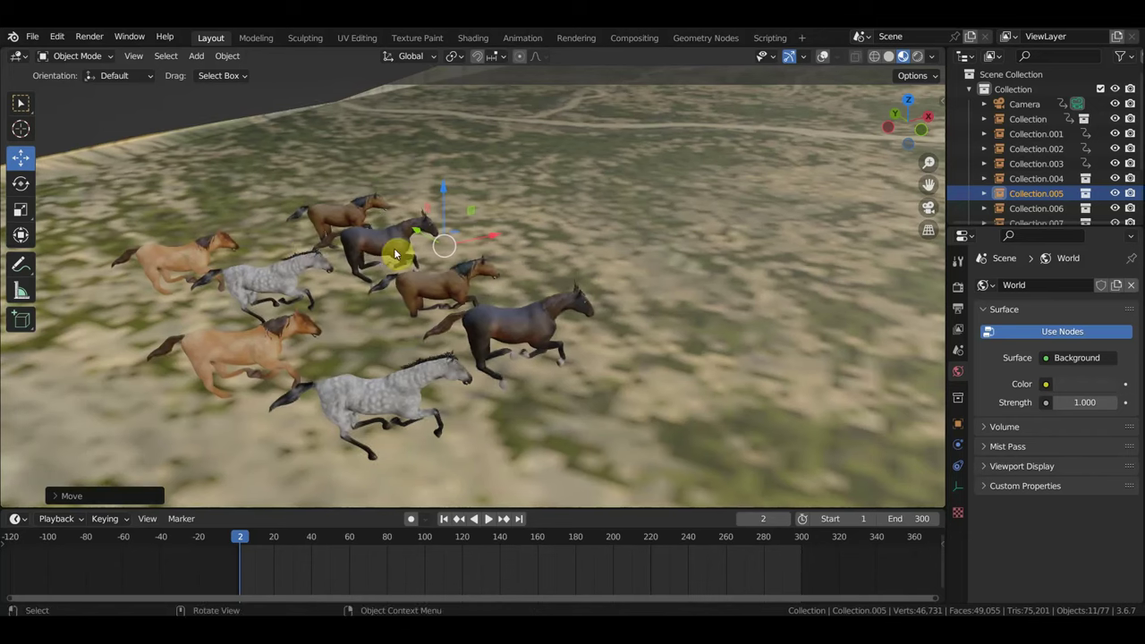
mouse_move(431, 253)
left_mouse_down()
mouse_move(671, 262)
mouse_move(670, 238)
left_mouse_up()
Step: Move the left tan horse up and to the right within the herd
left_click(179, 265)
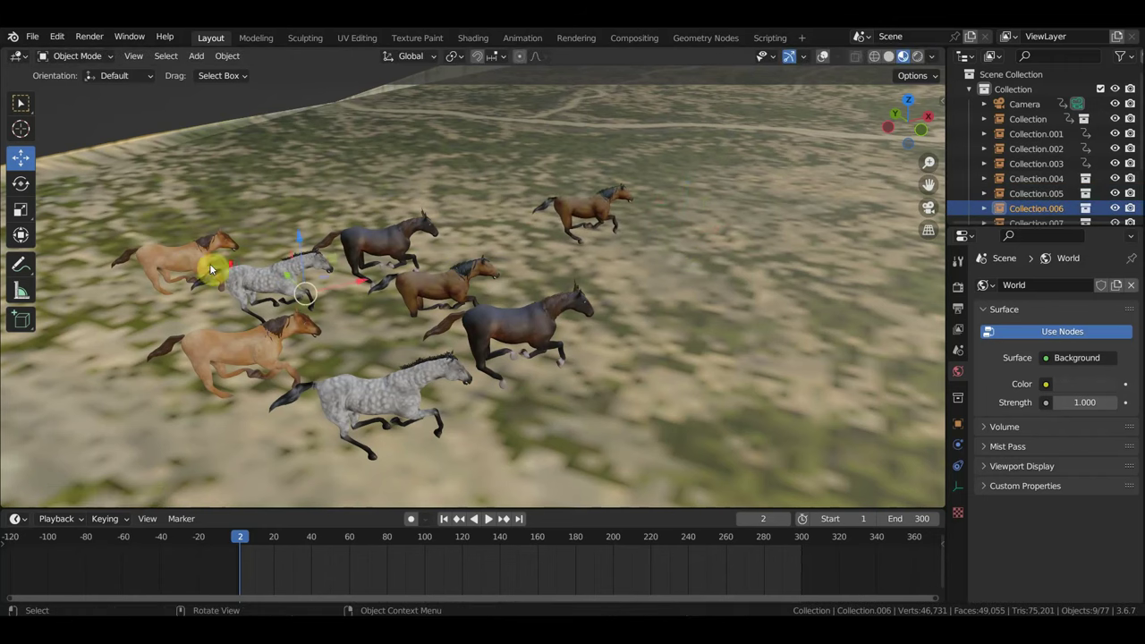
middle_click_drag(217, 263, 275, 286)
mouse_move(312, 284)
left_mouse_down()
mouse_move(488, 249)
mouse_move(655, 265)
left_mouse_up()
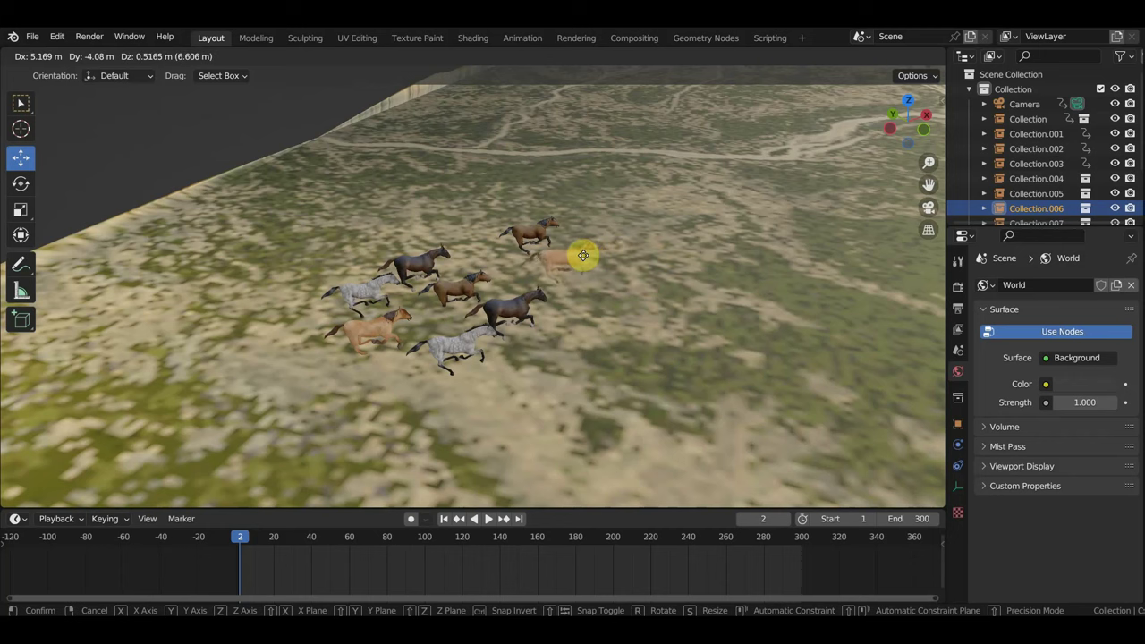
mouse_move(582, 255)
left_mouse_down()
mouse_move(530, 251)
mouse_move(544, 257)
left_mouse_up()
middle_click_drag(543, 258, 548, 229)
mouse_move(548, 229)
left_mouse_down()
mouse_move(618, 250)
mouse_move(626, 271)
left_mouse_up()
Step: Shift the Collection.007 brown horse slightly and nudge another horse into place
left_click(629, 237)
left_click(451, 241)
mouse_move(450, 242)
middle_mouse_down()
mouse_move(524, 256)
mouse_move(490, 239)
middle_mouse_up()
left_click_drag(448, 243, 451, 249)
middle_click_drag(451, 249, 607, 253)
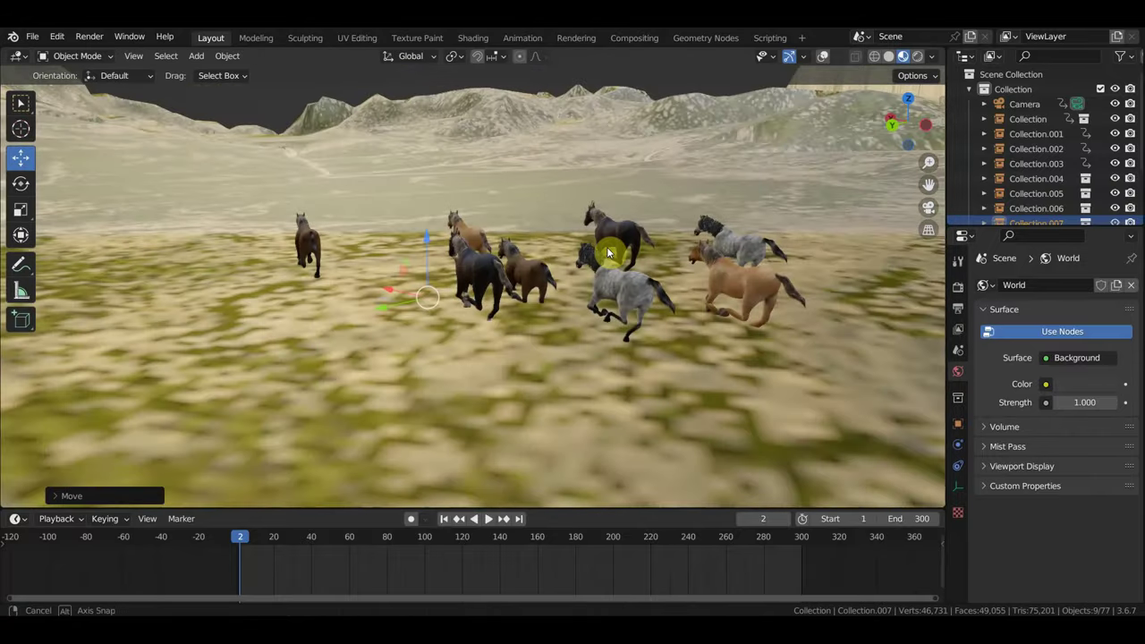
left_click_drag(607, 253, 606, 247)
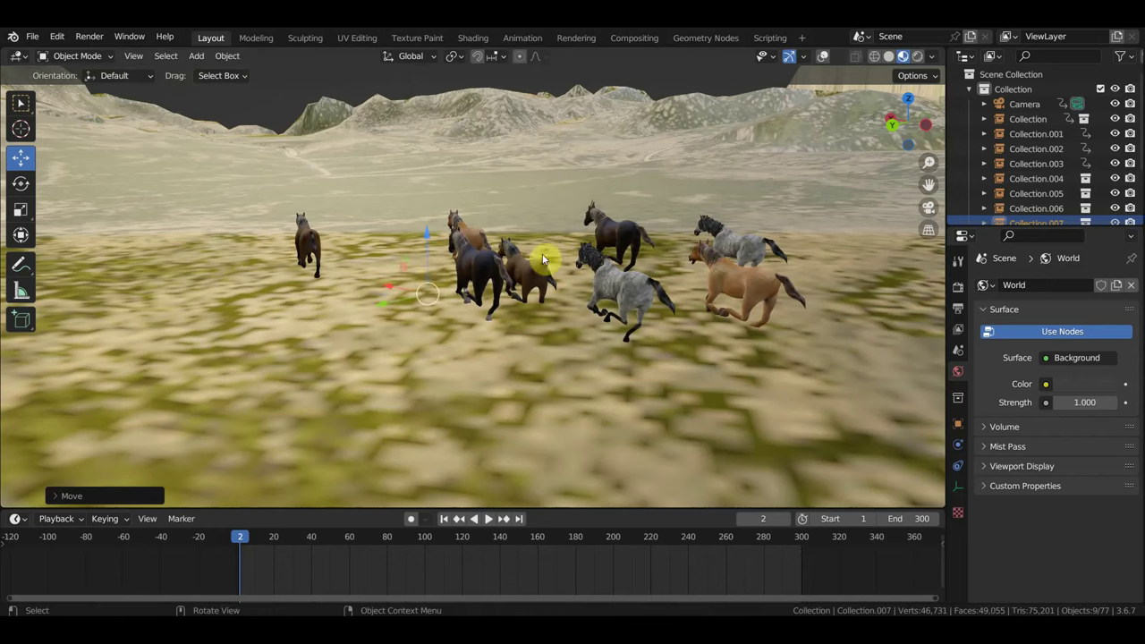
Step: In the side view (numpad 3), lower the horse to ground level, then return to perspective
key("KP_3")
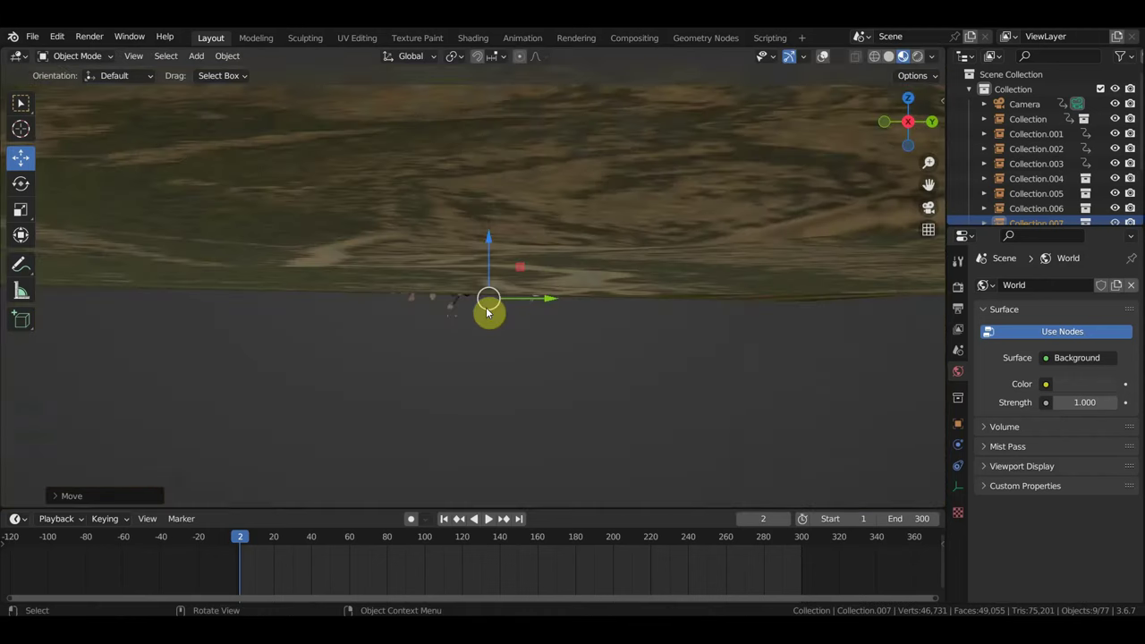
scroll(510, 309, "up", 2)
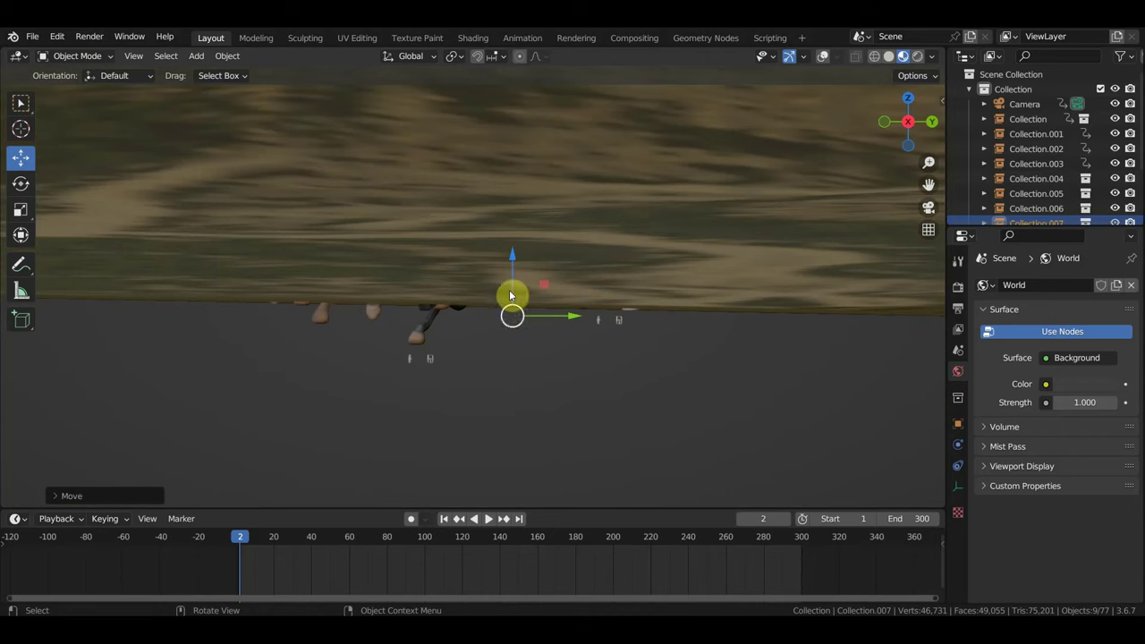
mouse_move(501, 277)
left_mouse_down()
mouse_move(515, 245)
mouse_move(510, 270)
left_mouse_up()
key("KP_5")
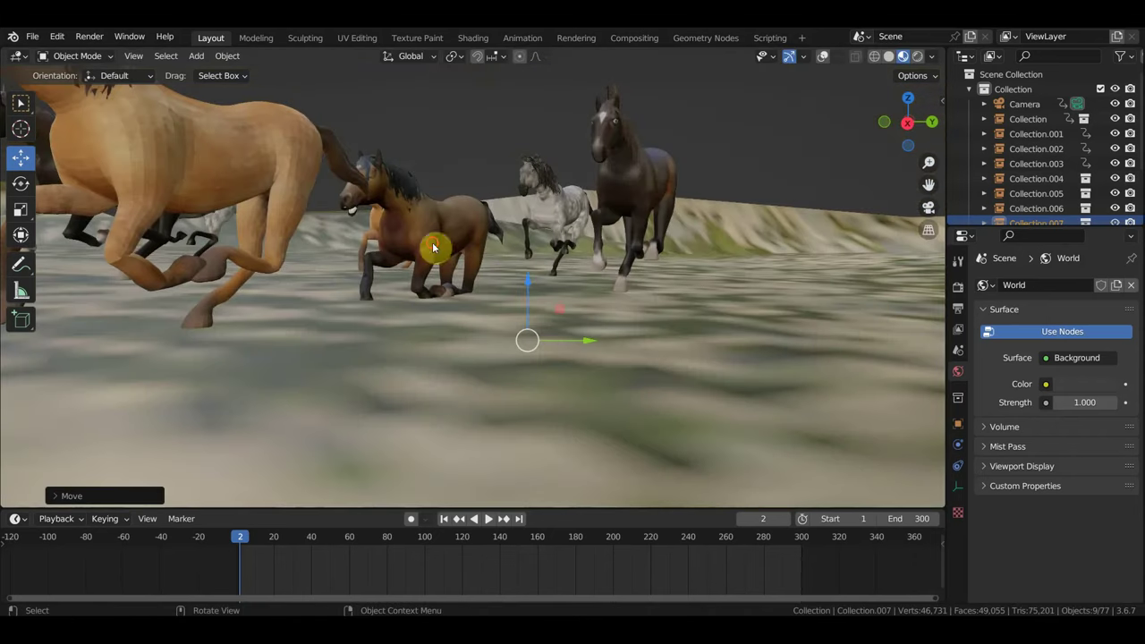
Step: Raise the Collection.001 horse so it stands on the ground
left_click(489, 264)
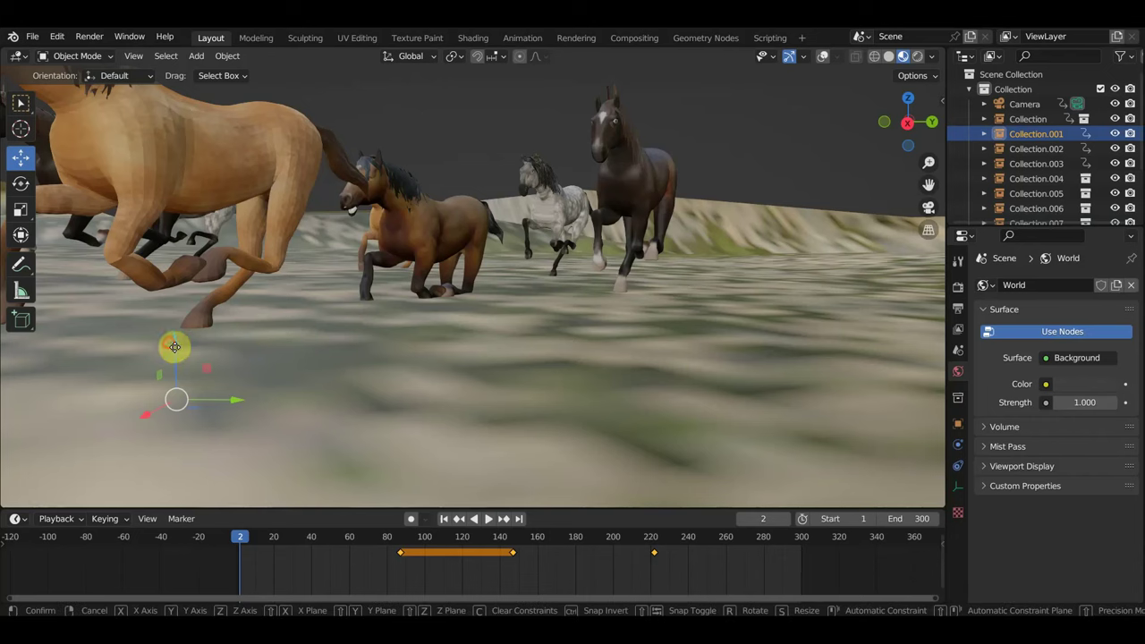
left_click_drag(175, 344, 175, 294)
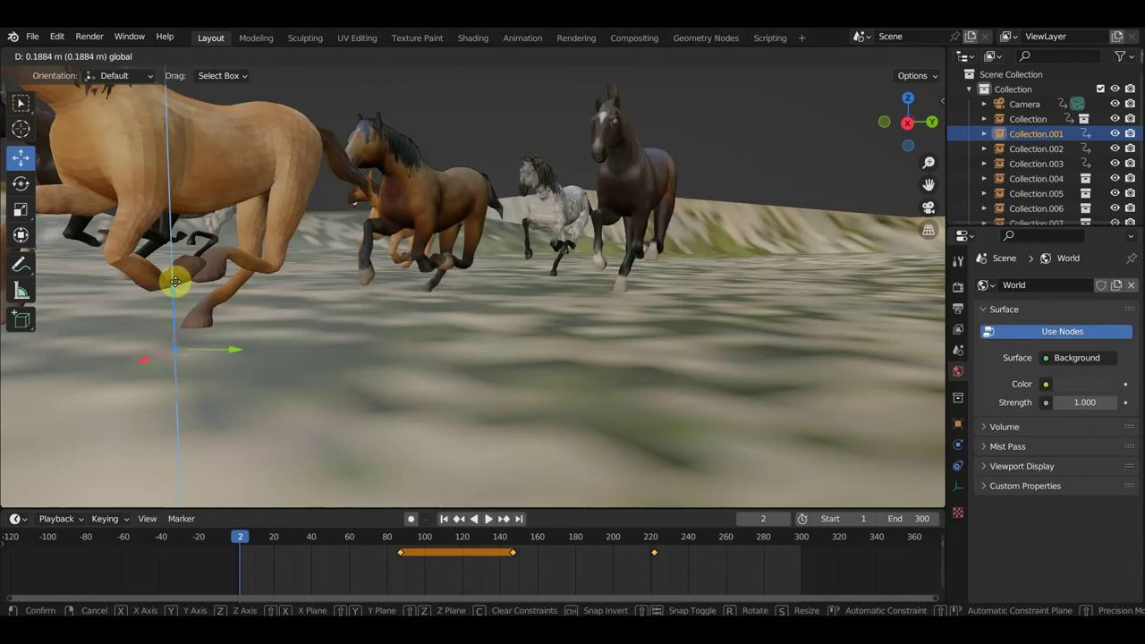
left_click_drag(175, 293, 264, 294)
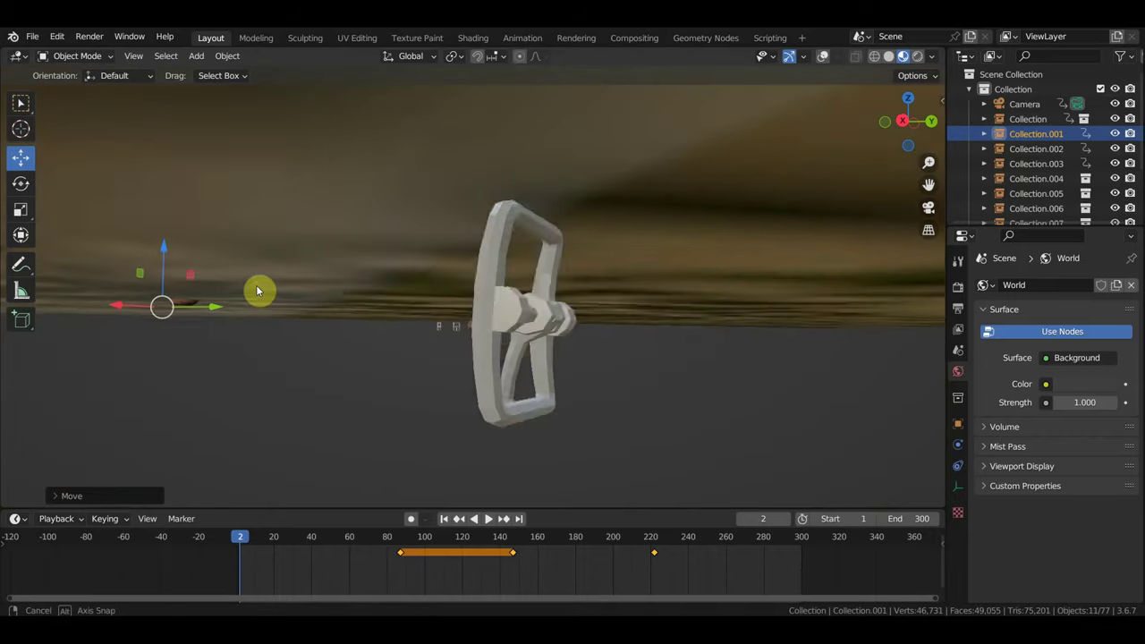
left_click(442, 327)
middle_click_drag(507, 328, 642, 334)
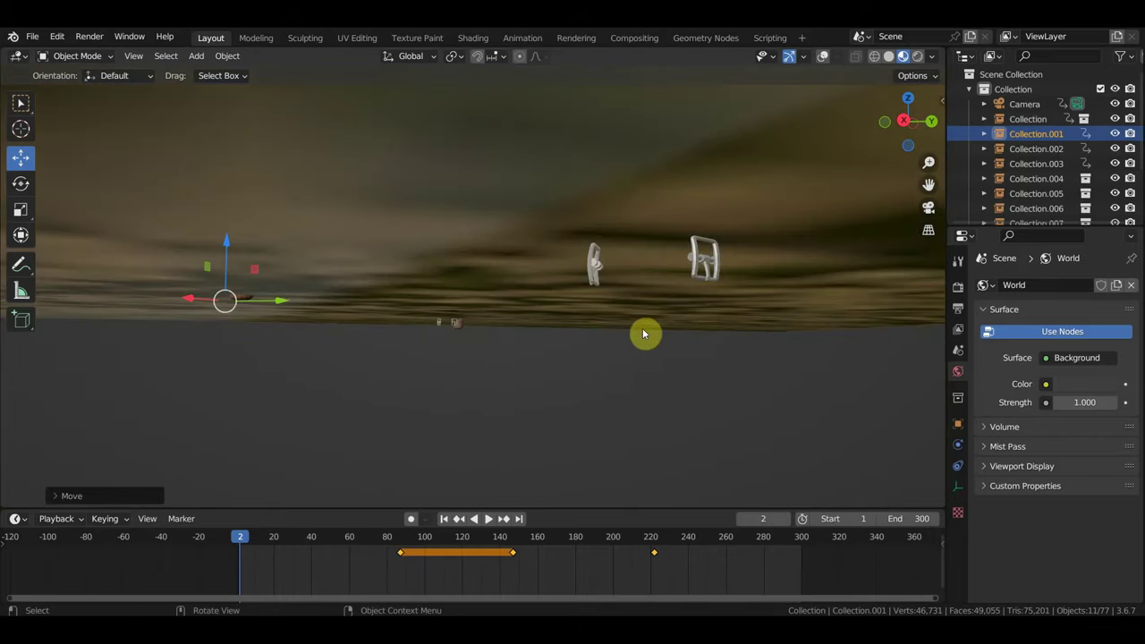
left_click(693, 276)
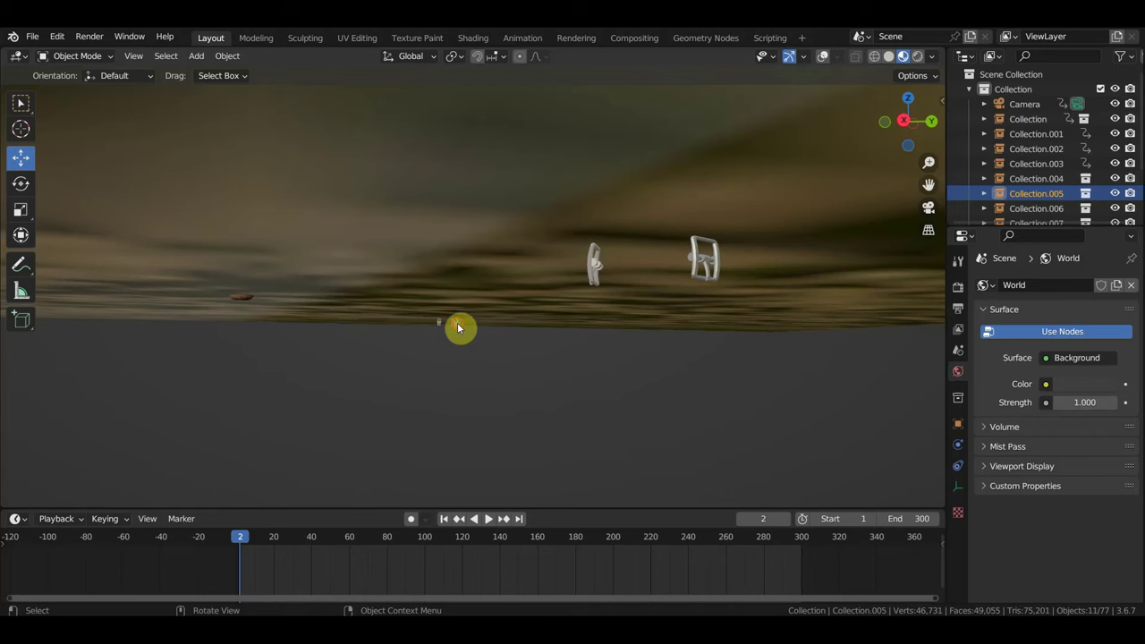
key("ctrl+z")
Step: Nudge the Collection.002 horse up slightly
scroll(456, 329, "down", 5)
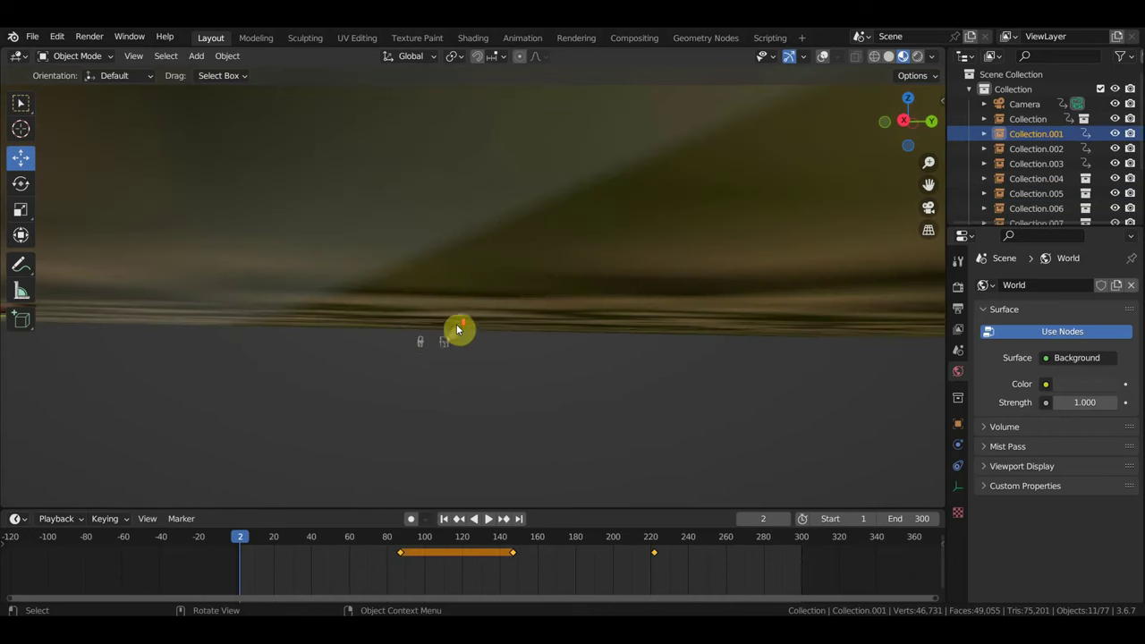
left_click(452, 339)
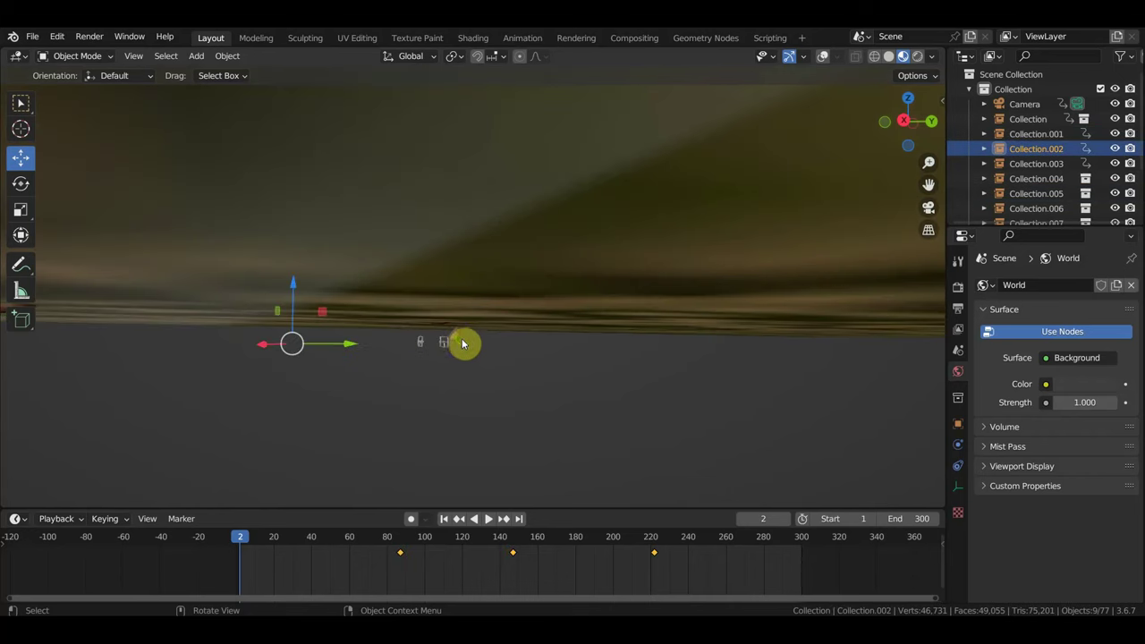
scroll(462, 343, "up", 5)
left_click_drag(261, 263, 260, 258)
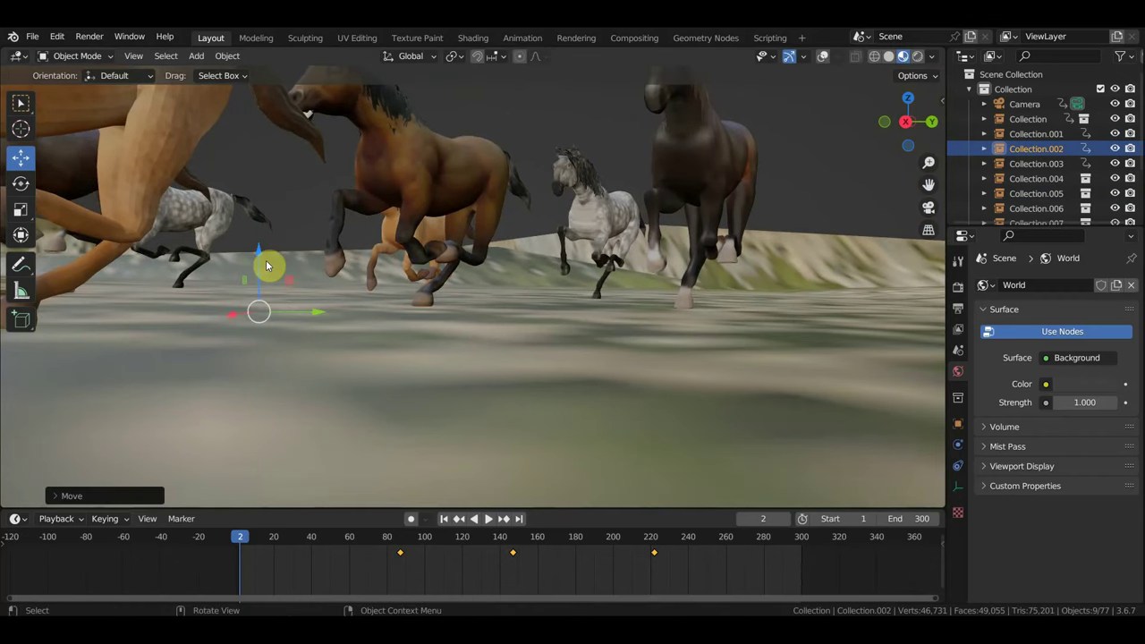
Step: Key Location & Rotation for all objects at frame 2
key("a")
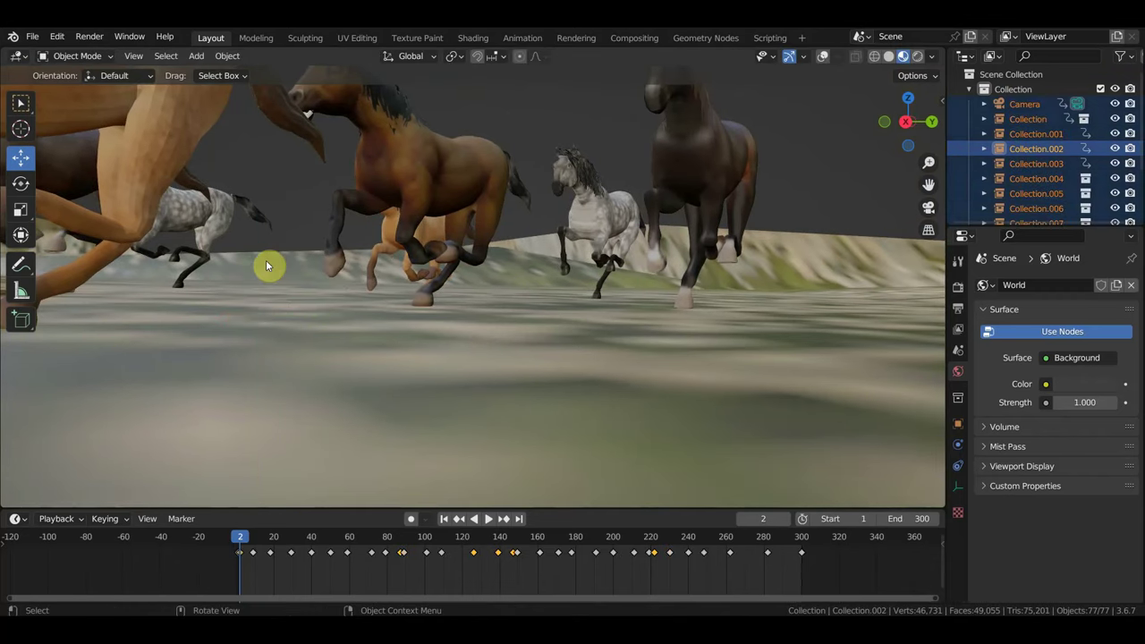
key("i")
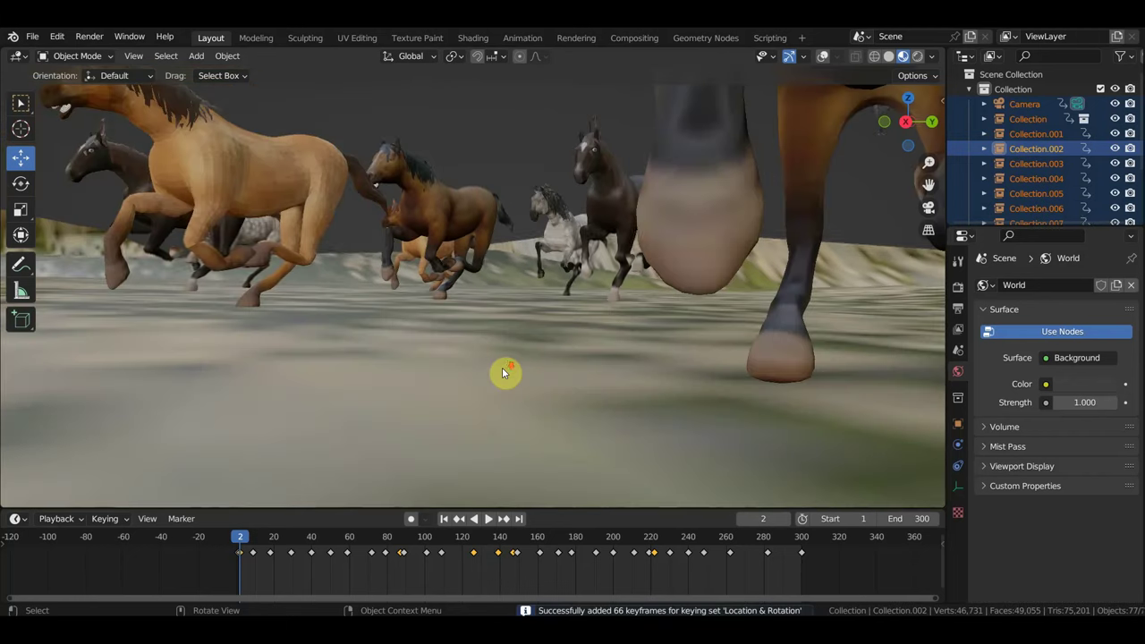
middle_click_drag(501, 374, 539, 378)
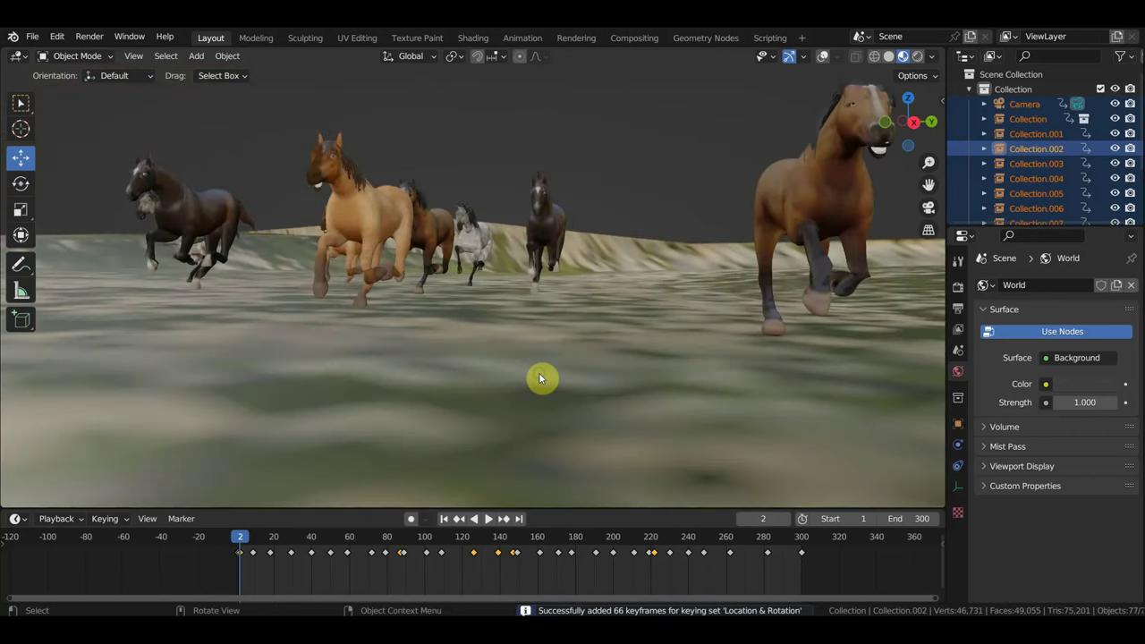
Step: Scrub to frame 60 and play the galloping herd, stopping at frame 117
left_click_drag(247, 539, 395, 561)
key("KP_0")
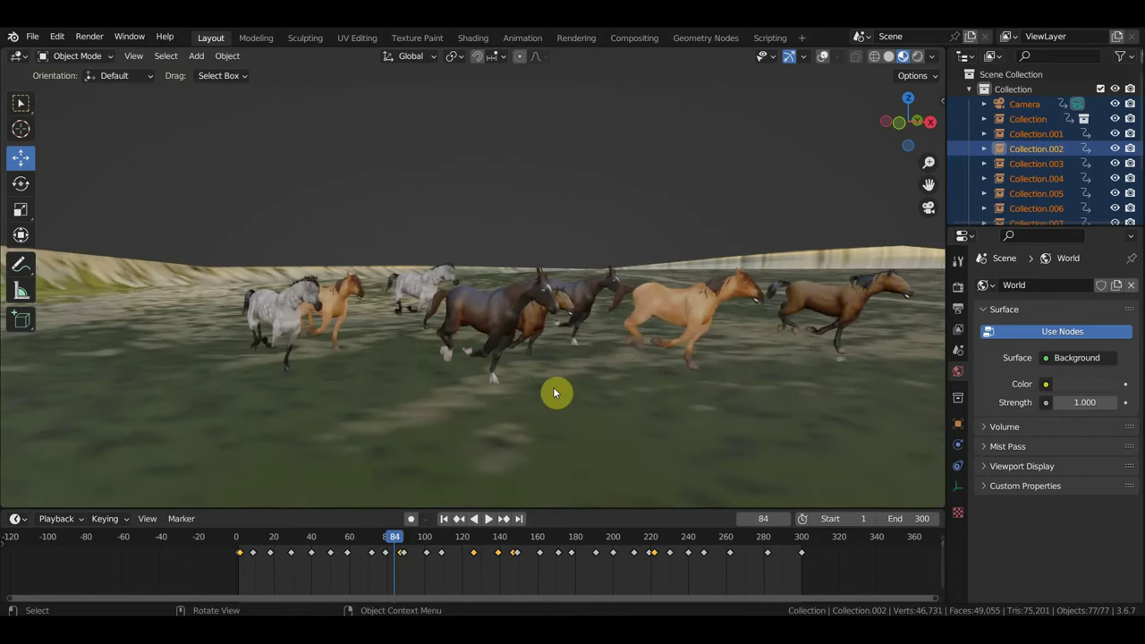
key("space")
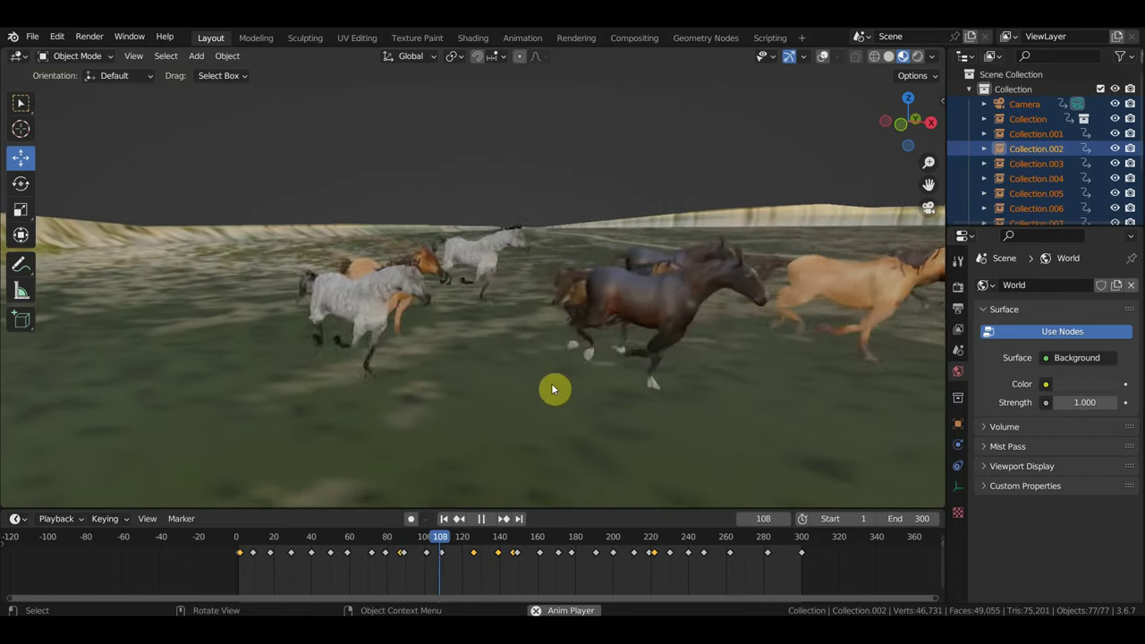
key("space")
Step: Slide the grey Collection.004 horse and the Collection.001 horse along X
left_click(366, 317)
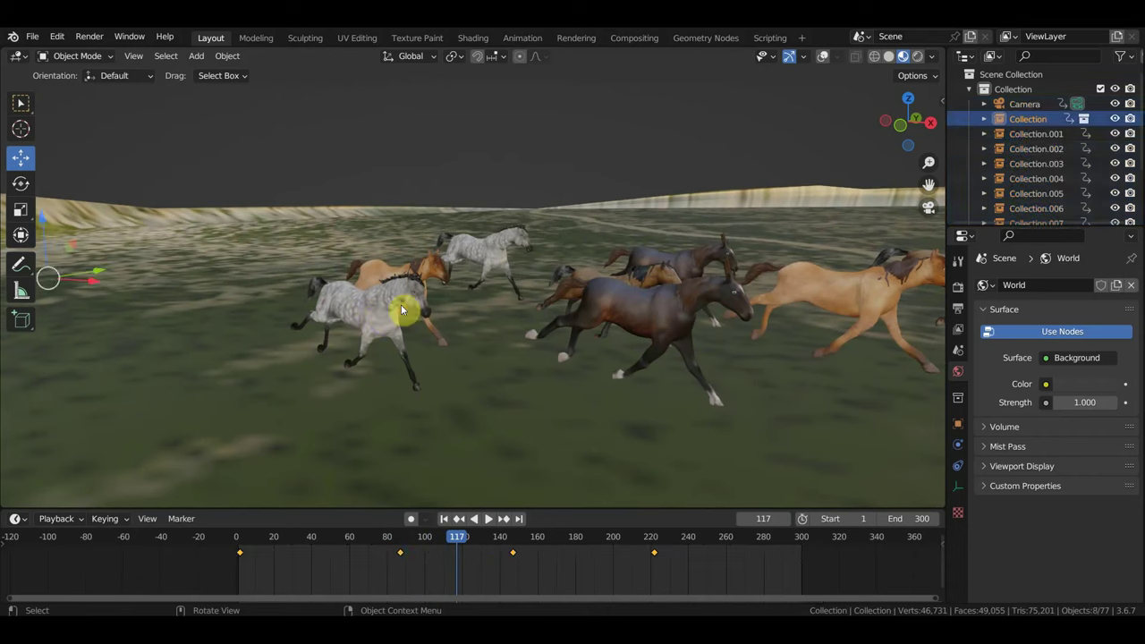
left_click(494, 252)
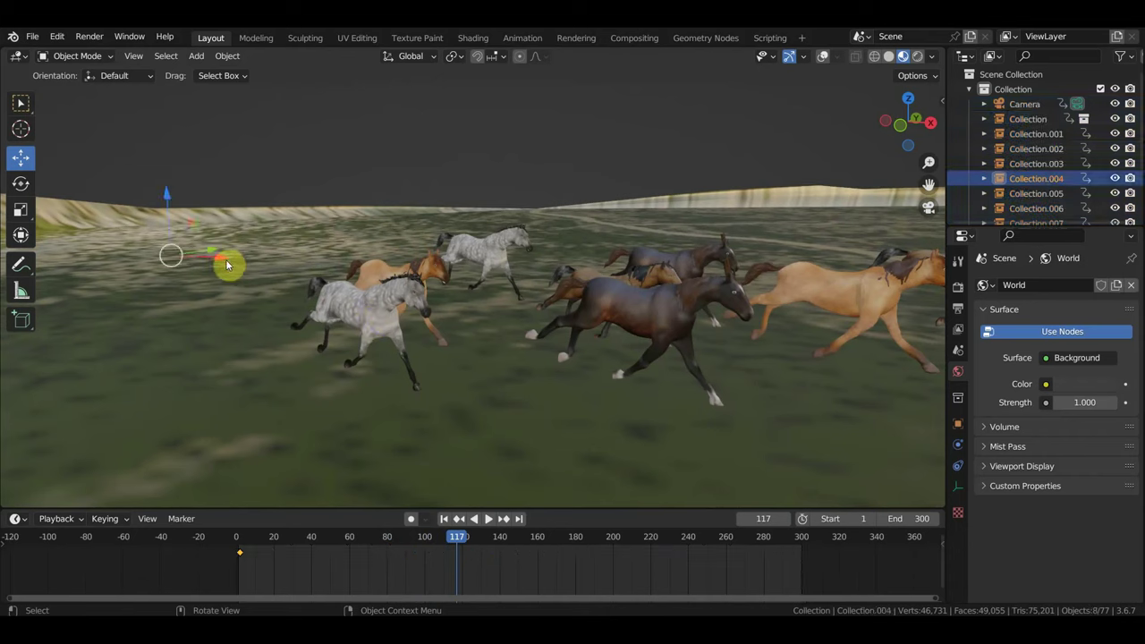
left_click_drag(224, 260, 160, 262)
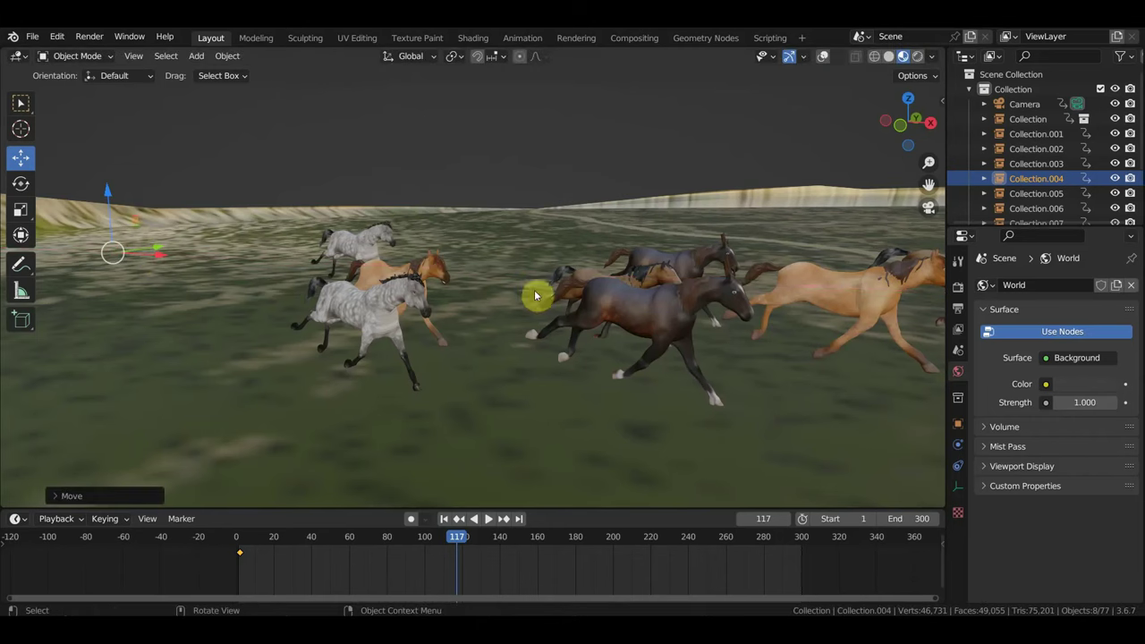
left_click(580, 268)
left_click_drag(267, 287, 229, 270)
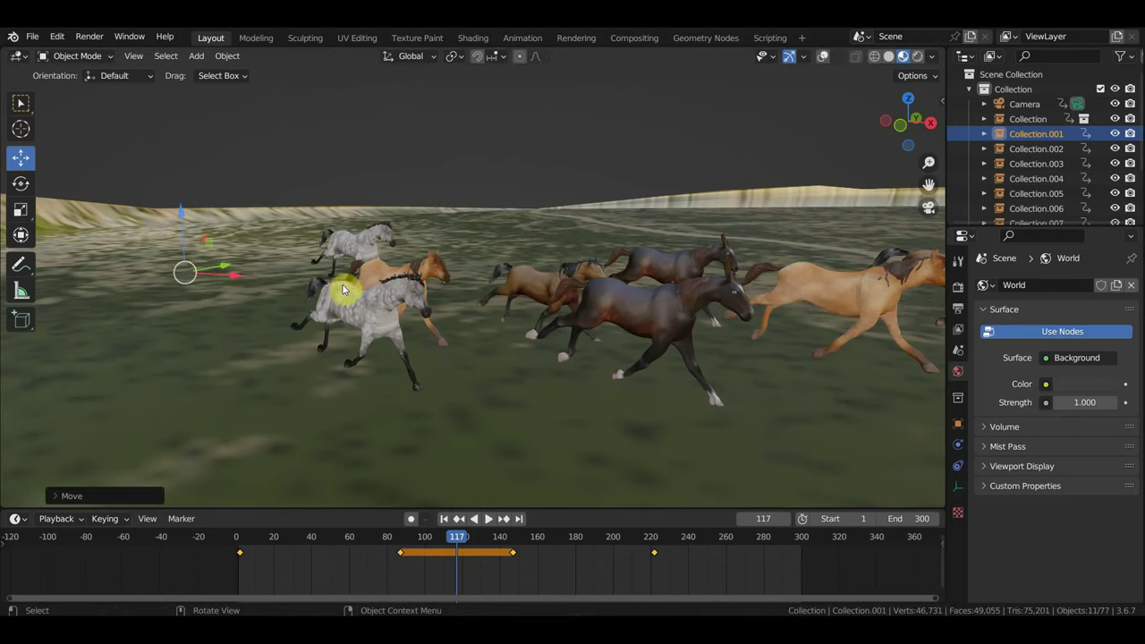
Step: Move Collection.007 about 1.9 m and Collection.006 about -1.07 m along X
left_click(687, 264)
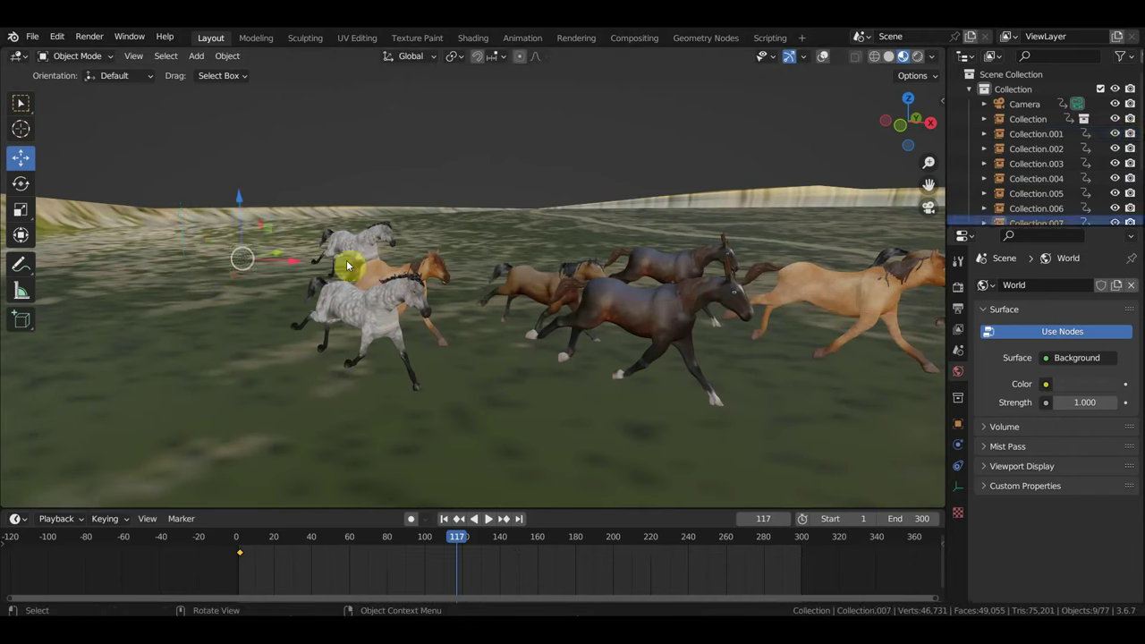
left_click_drag(299, 264, 402, 309)
left_click(877, 317)
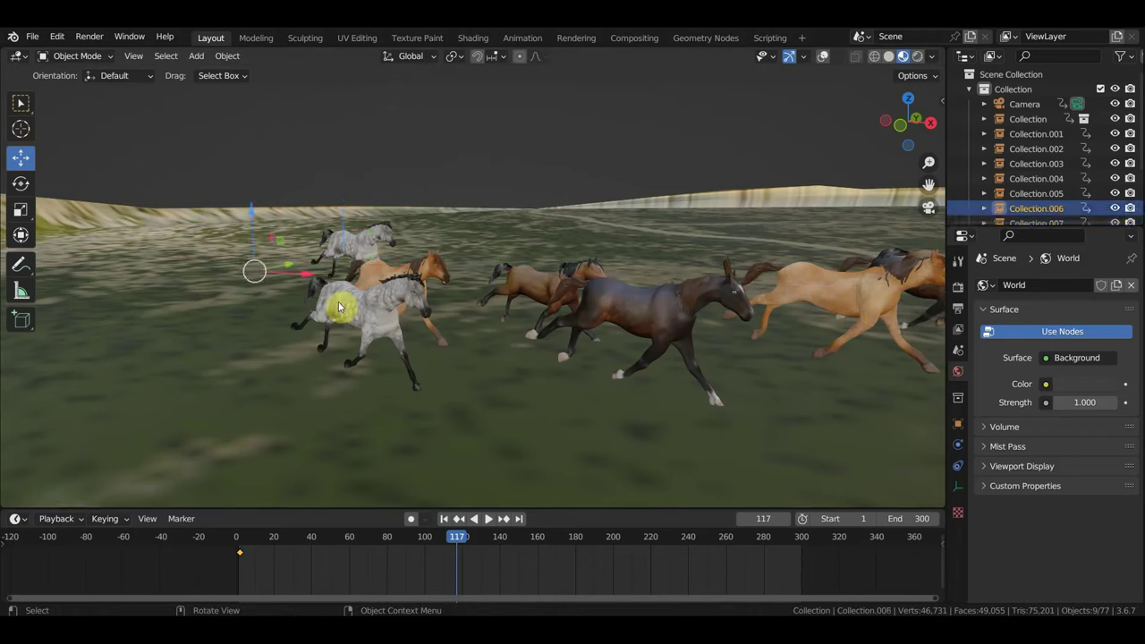
mouse_move(312, 281)
left_mouse_down()
mouse_move(245, 266)
mouse_move(269, 275)
left_mouse_up()
Step: Select the camera in the outliner
scroll(435, 284, "up", 3)
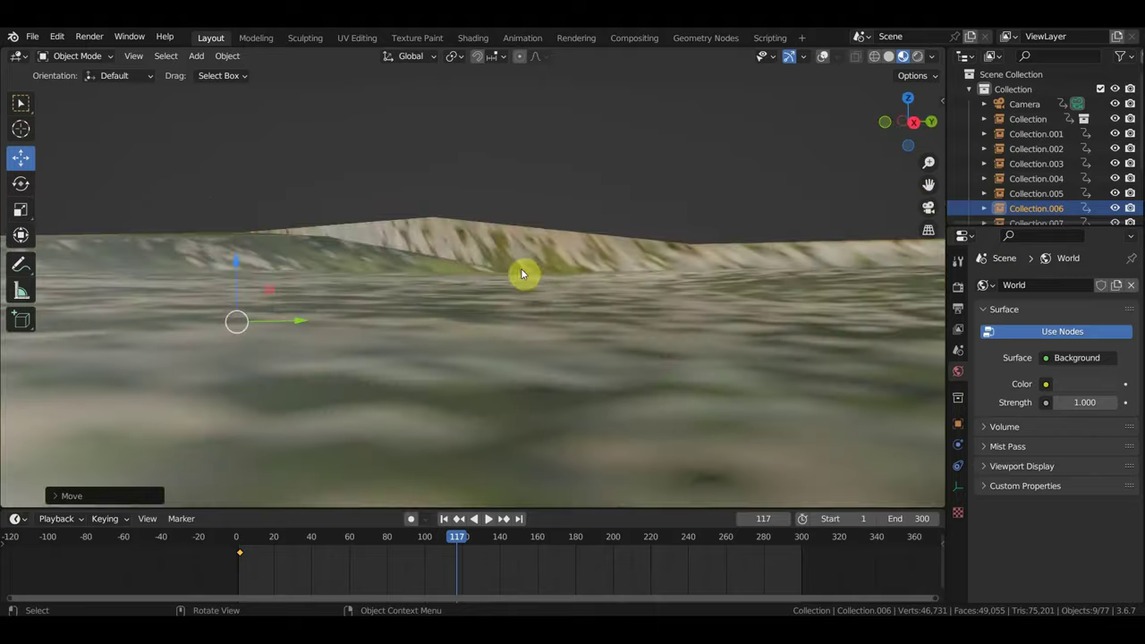
scroll(647, 280, "down", 5)
scroll(648, 280, "down", 2)
scroll(648, 279, "down", 2)
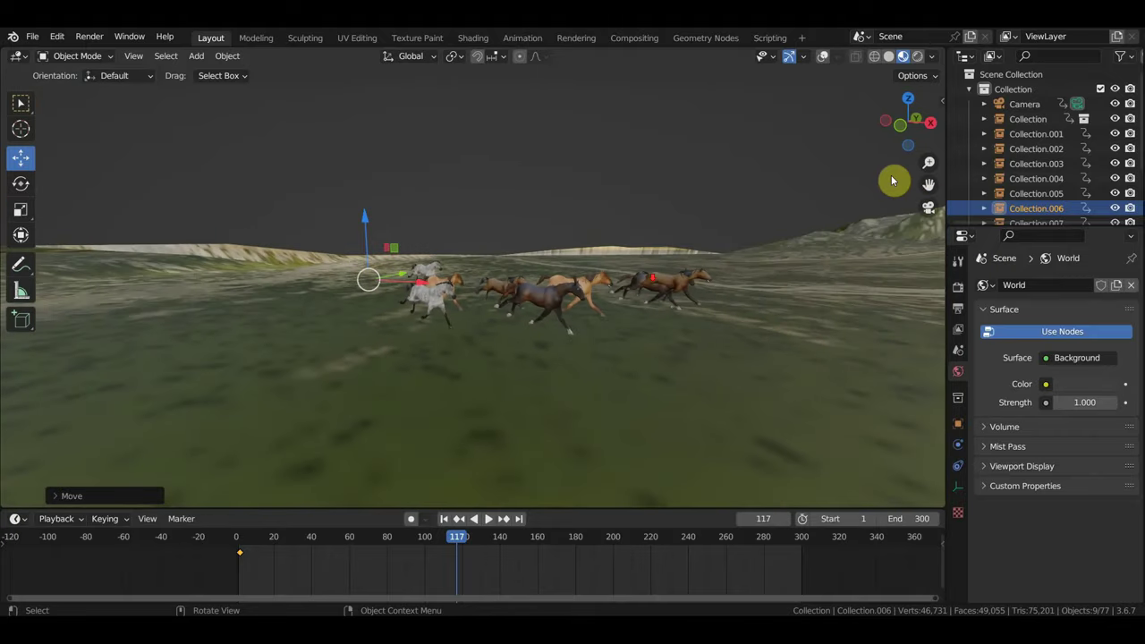
left_click(1014, 105)
Step: Box-select and delete the camera's keyframes through frame 300, then return to frame 1
left_click(823, 55)
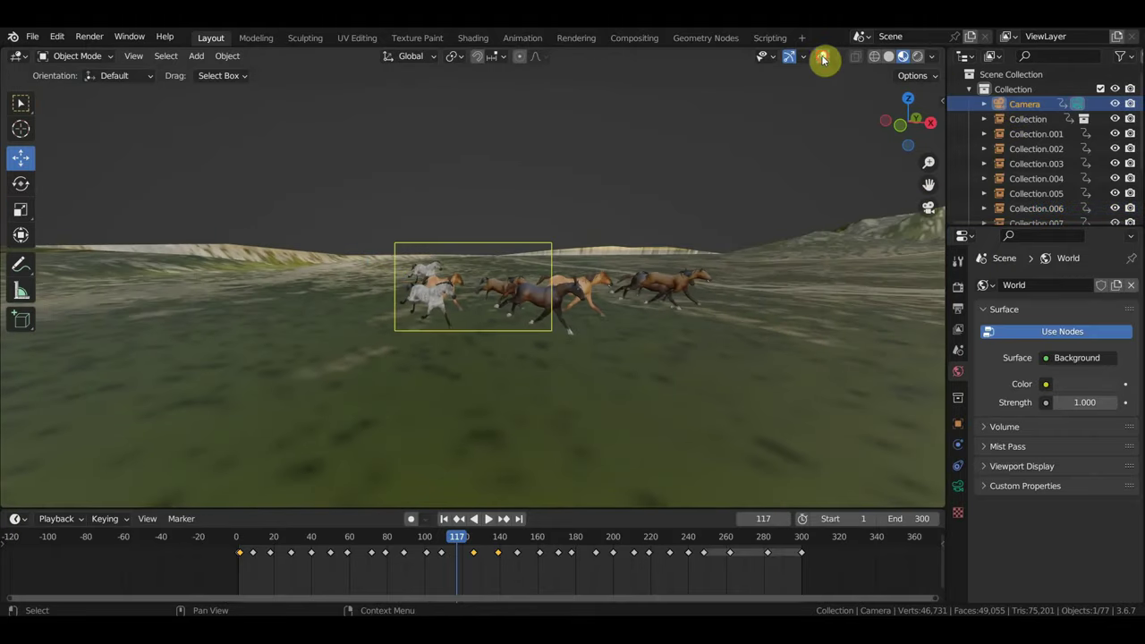
scroll(798, 186, "up", 3)
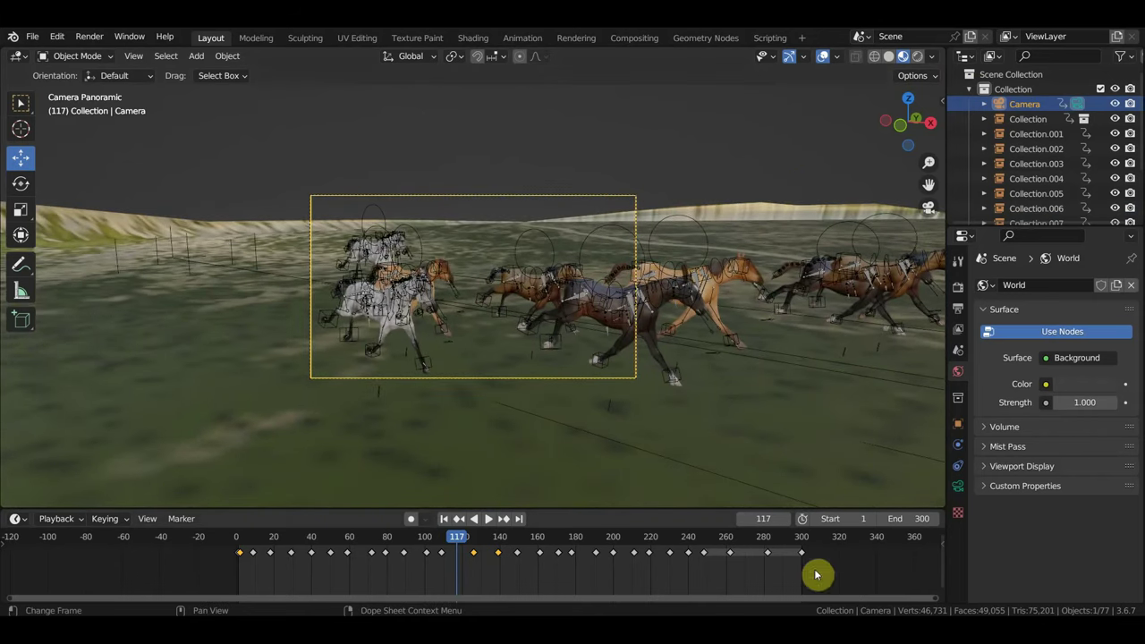
left_click_drag(839, 588, 235, 555)
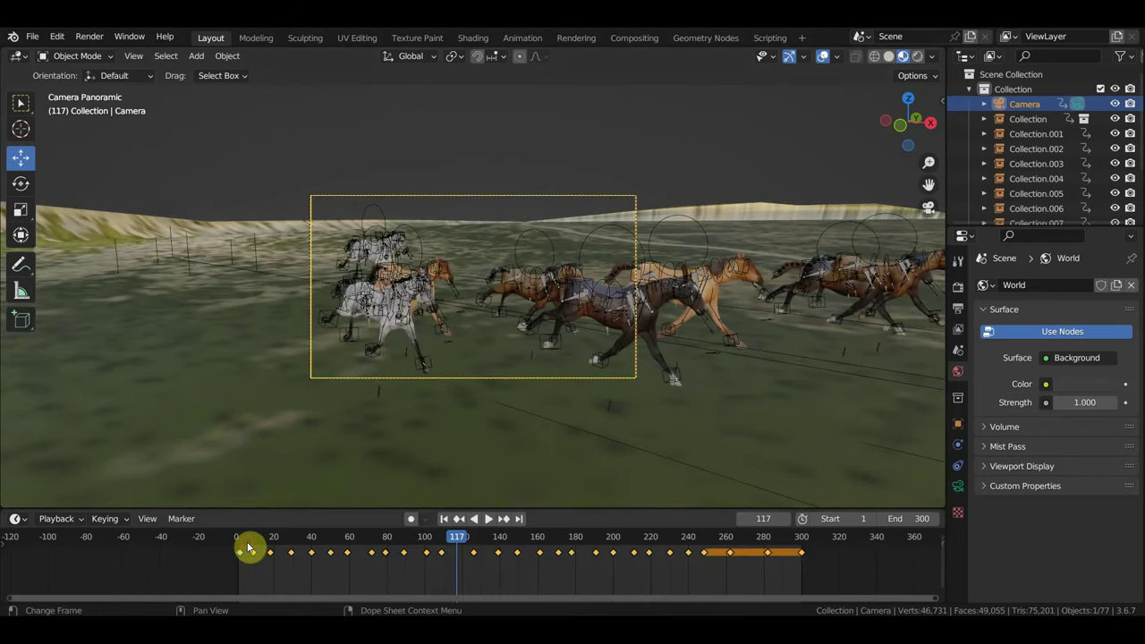
key("Delete")
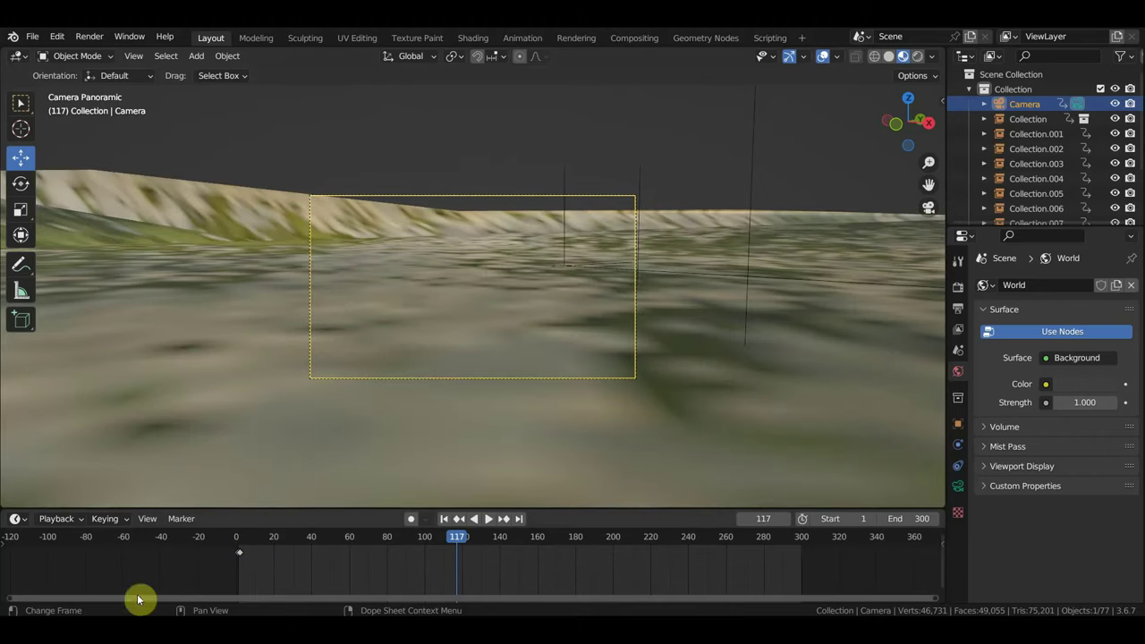
left_click(240, 543)
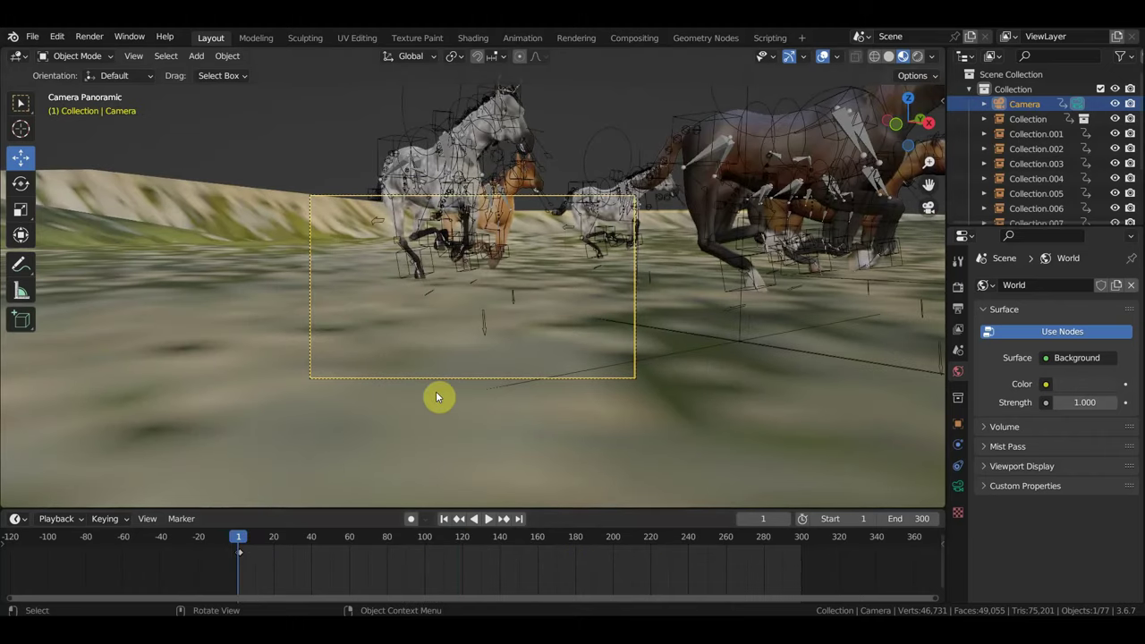
left_click(824, 57)
scroll(697, 286, "up", 3)
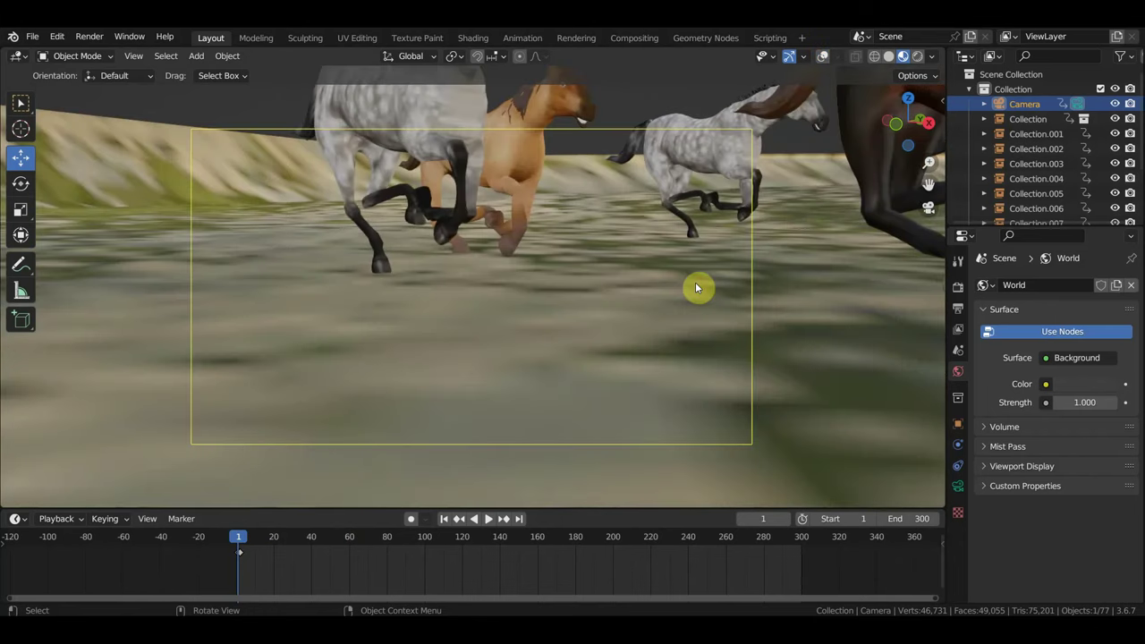
Step: Fly the camera low among the horses with walk navigation and key Location & Rotation at frame 1
scroll(696, 286, "up", 2)
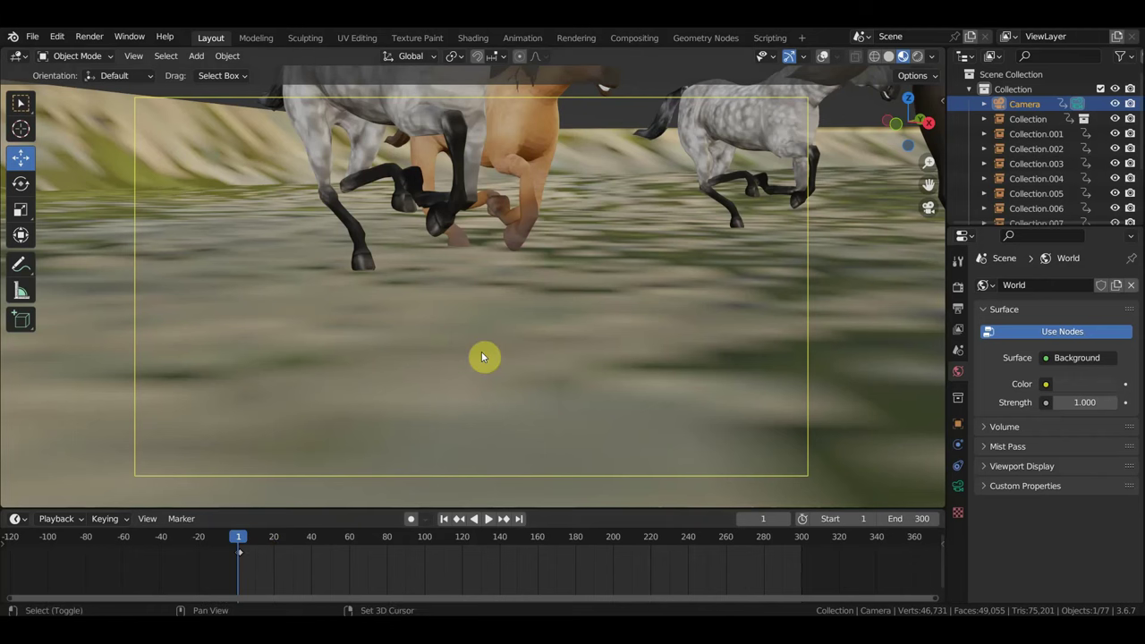
key("shift+grave")
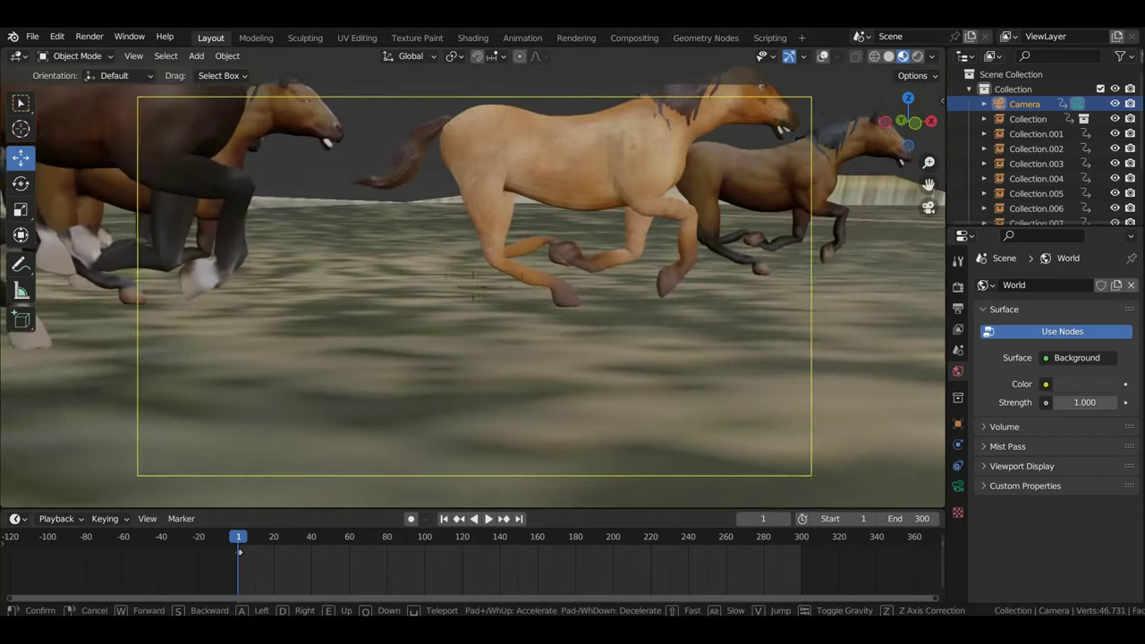
key("s")
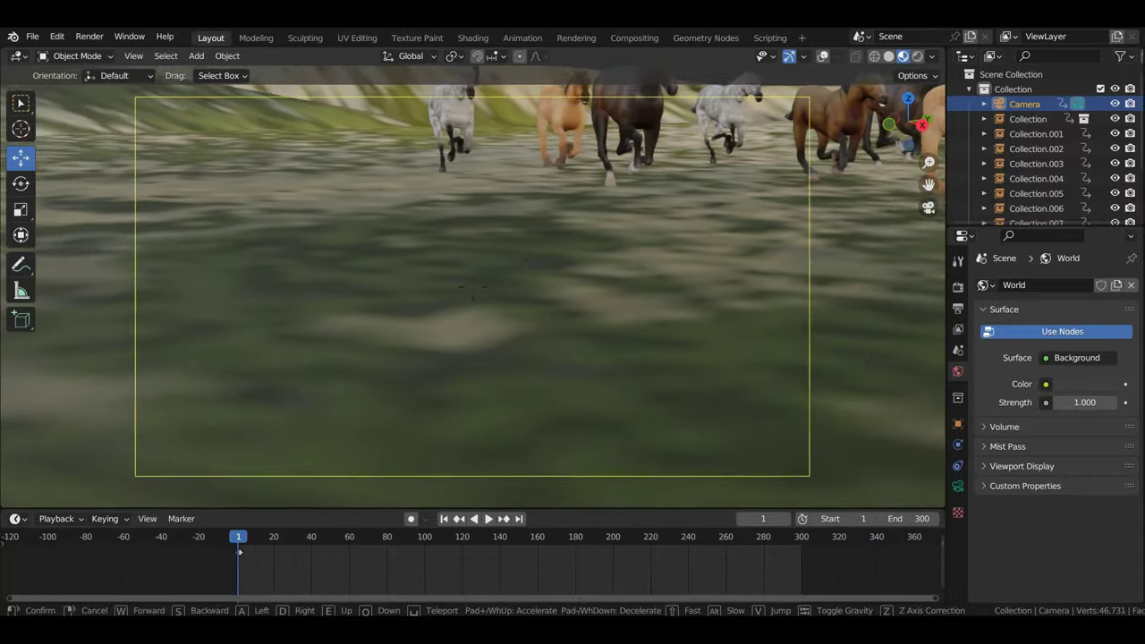
key("w")
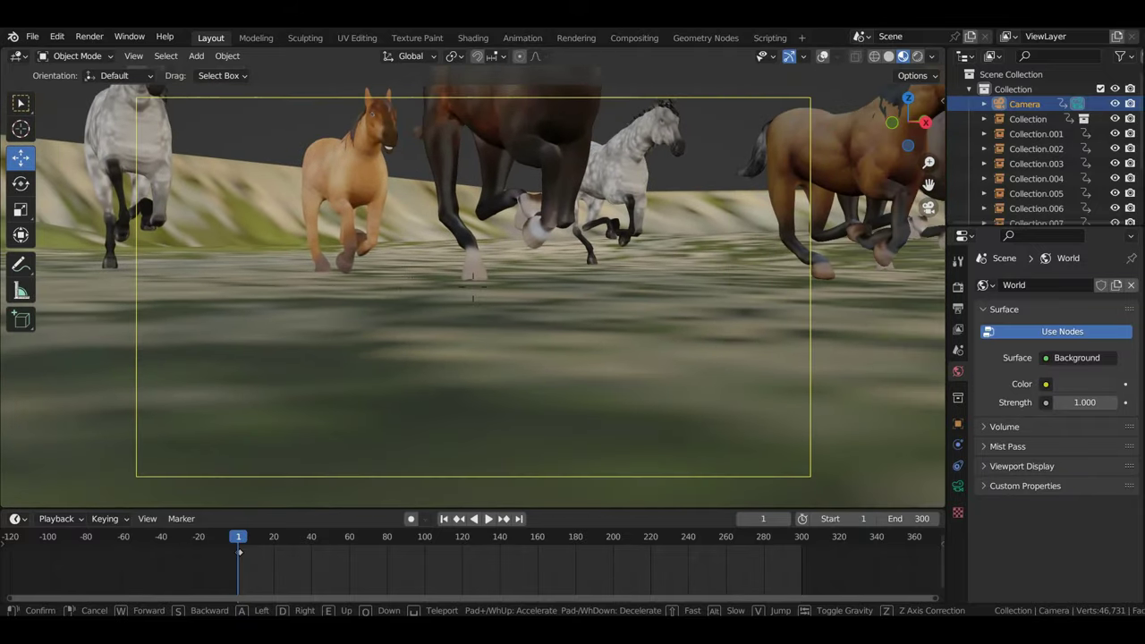
key("w")
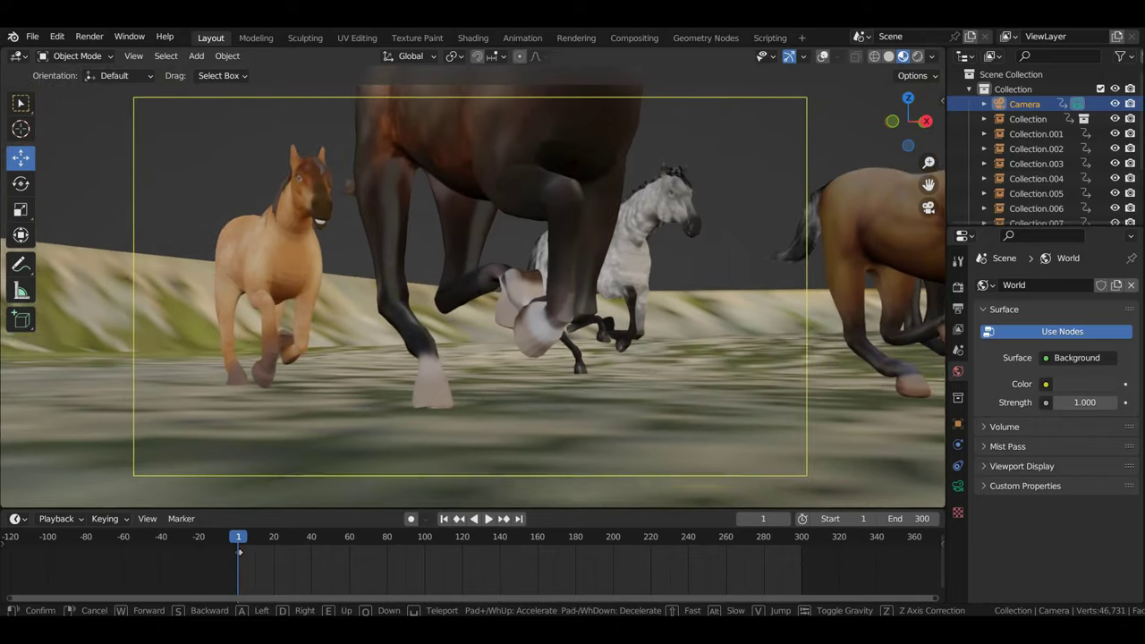
key("w")
left_click(489, 354)
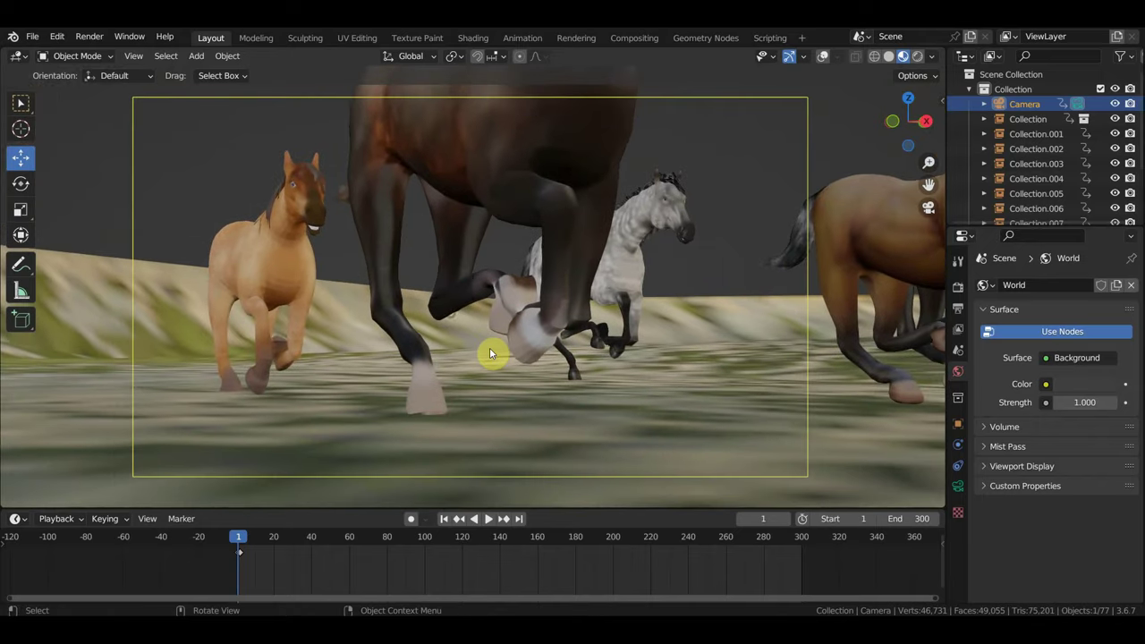
key("i")
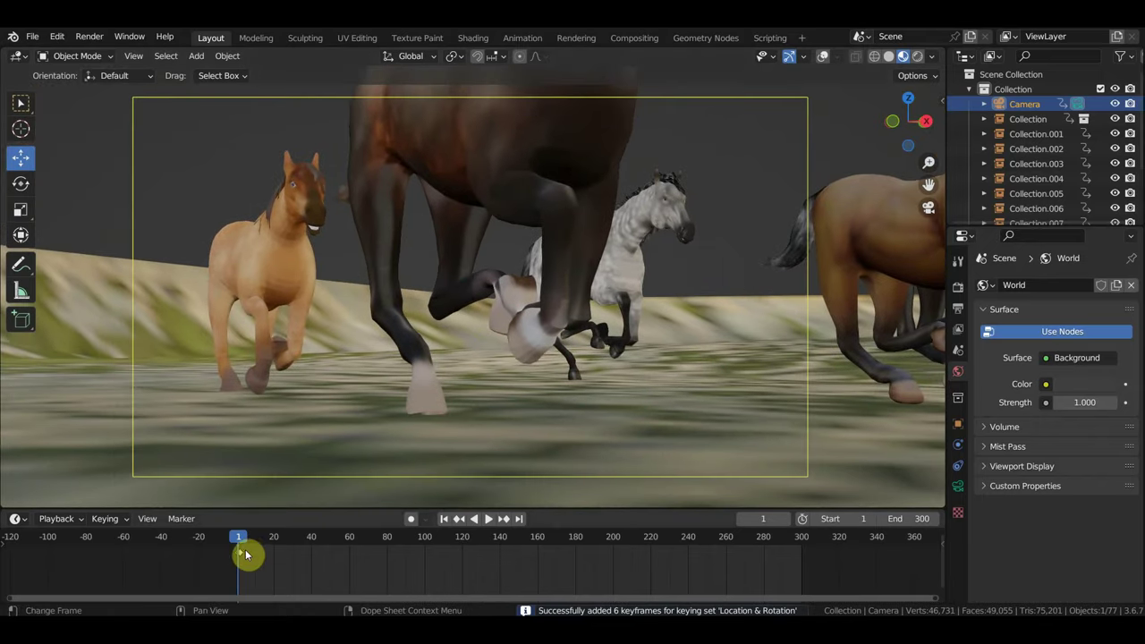
Step: Move the playhead to frame 56 and turn the viewport overlays back on
scroll(233, 562, "up", 3)
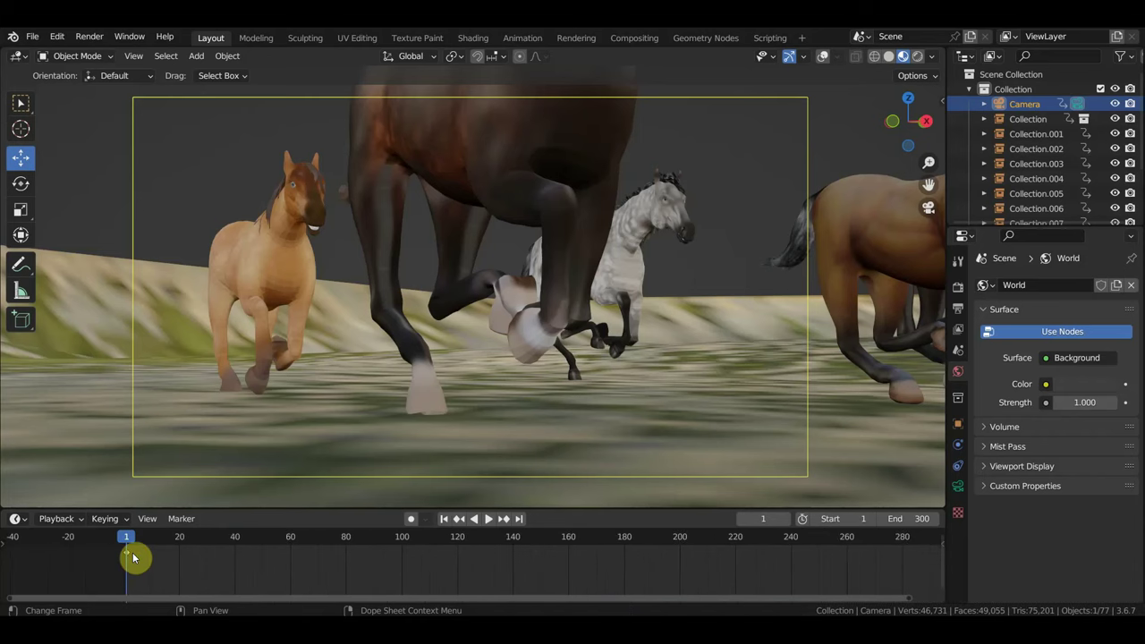
key("space")
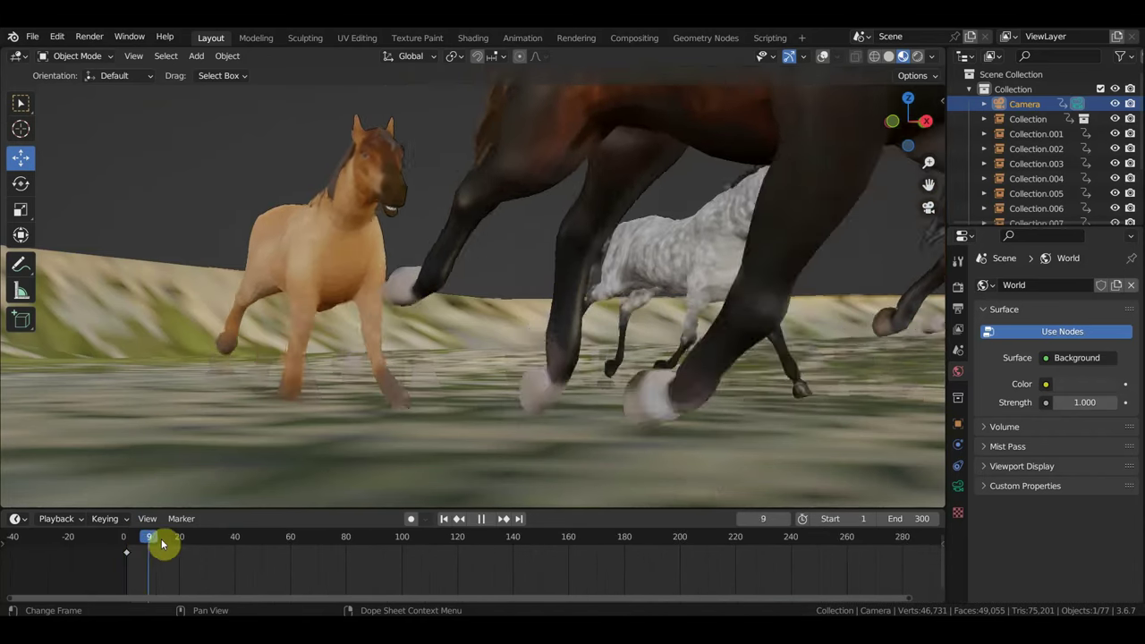
left_click_drag(144, 537, 255, 560)
key("space")
left_click(821, 58)
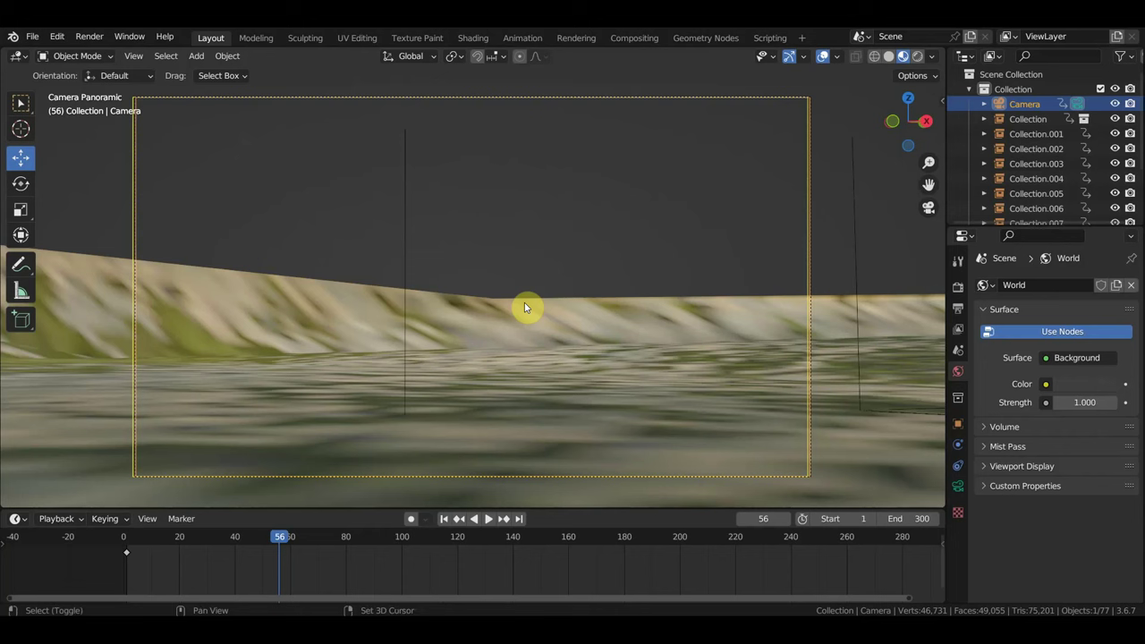
Step: Pull the camera back to show the whole herd and key Location & Rotation at frame 56
key("shift+grave")
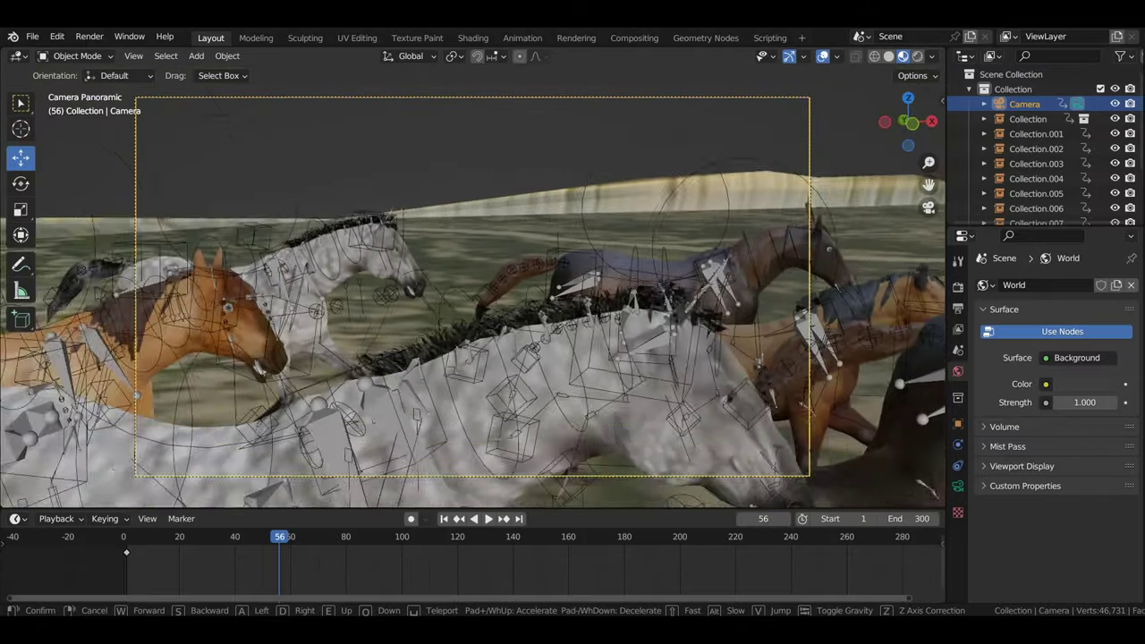
key("s")
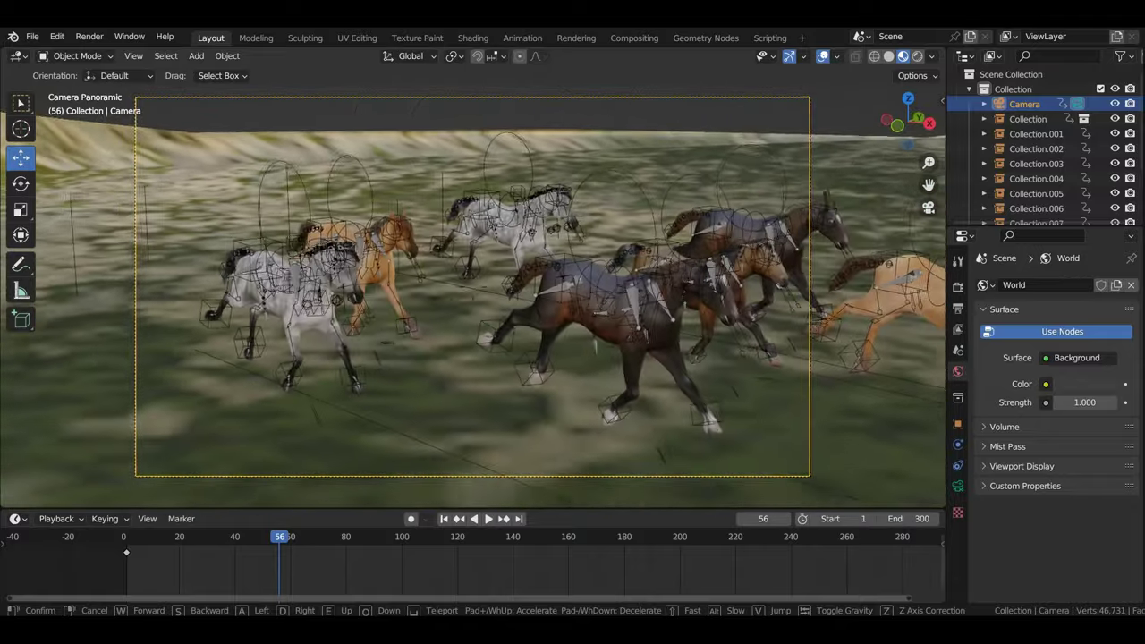
key("s")
key("s")
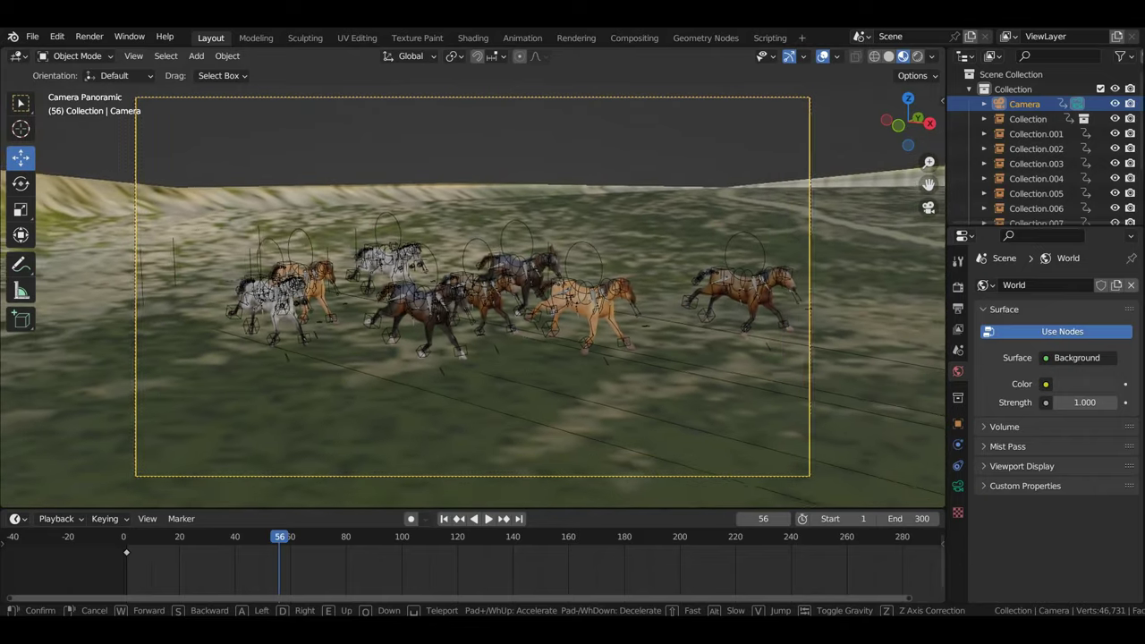
left_click(525, 308)
key("i")
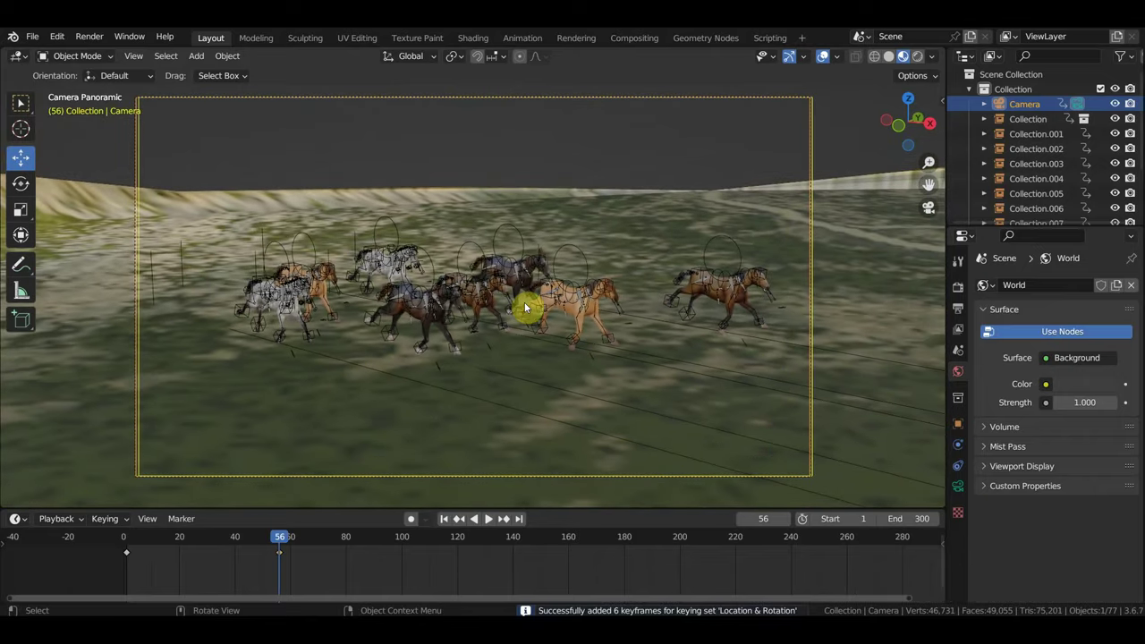
key("shift+ctrl+space")
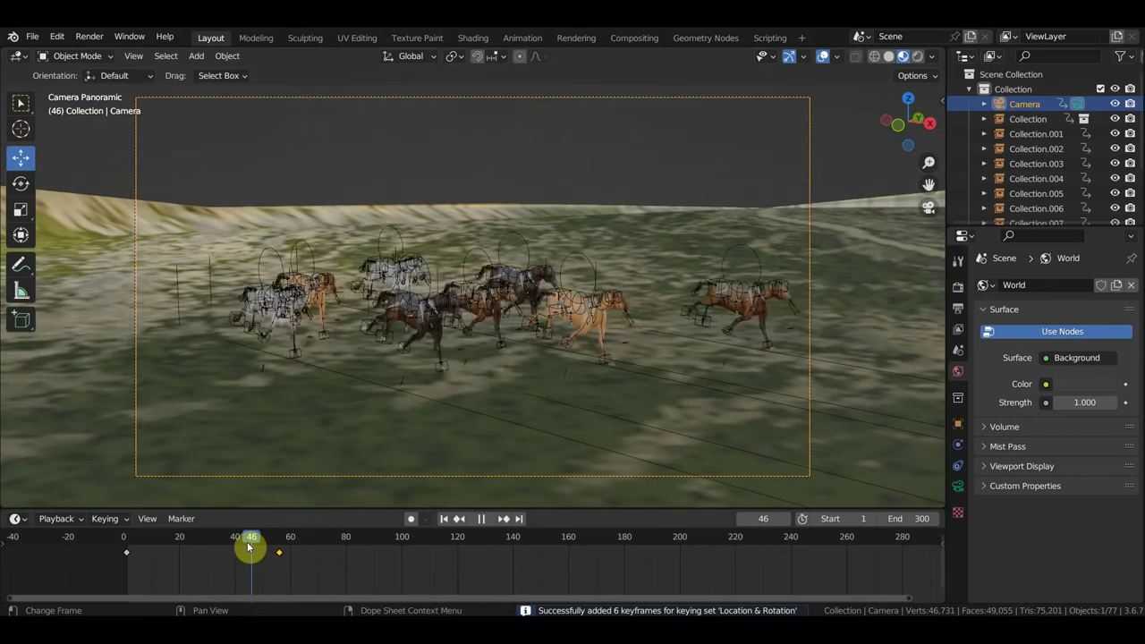
Step: At frame 142, fly the camera to a front-side angle framing the herd and key Location & Rotation
mouse_move(215, 549)
left_mouse_down()
mouse_move(155, 548)
mouse_move(428, 562)
left_mouse_up()
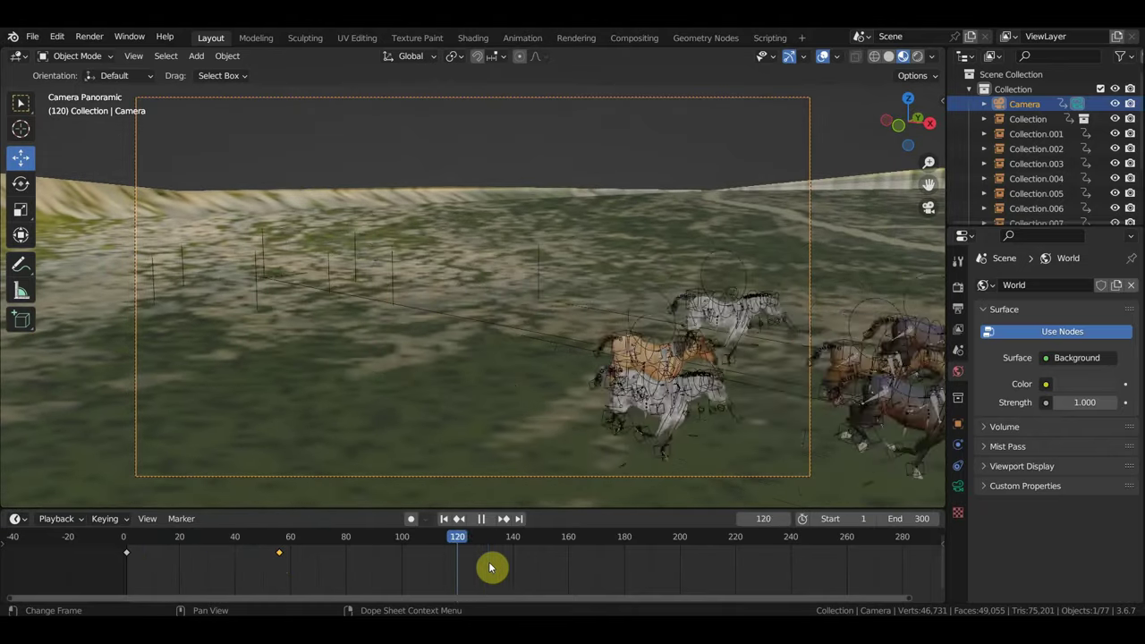
key("space")
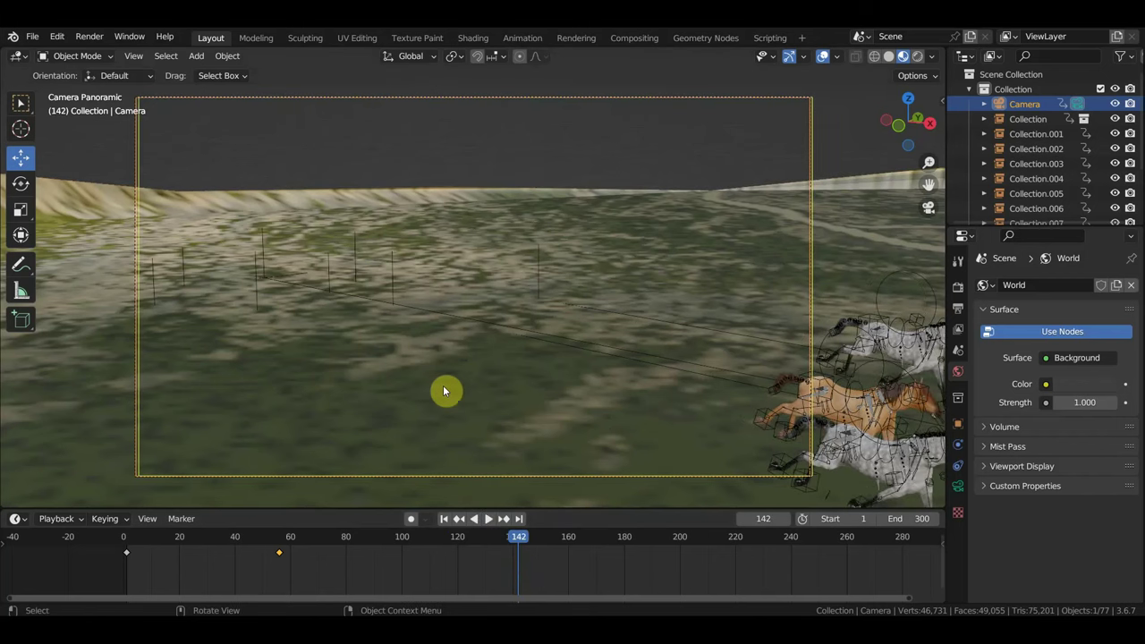
key("shift+grave")
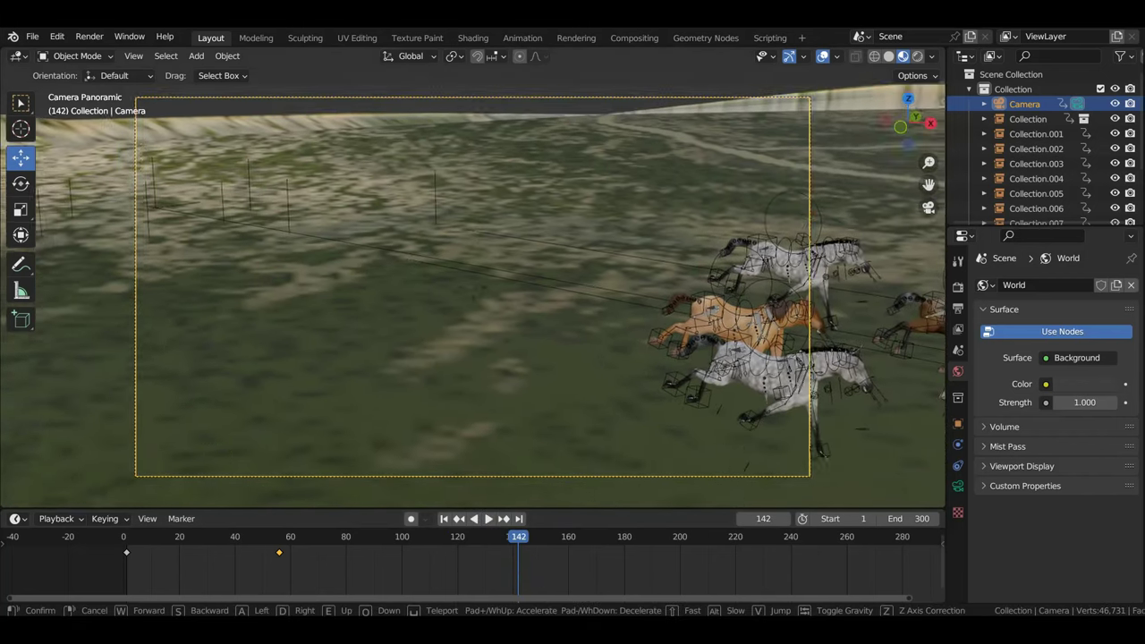
key("w")
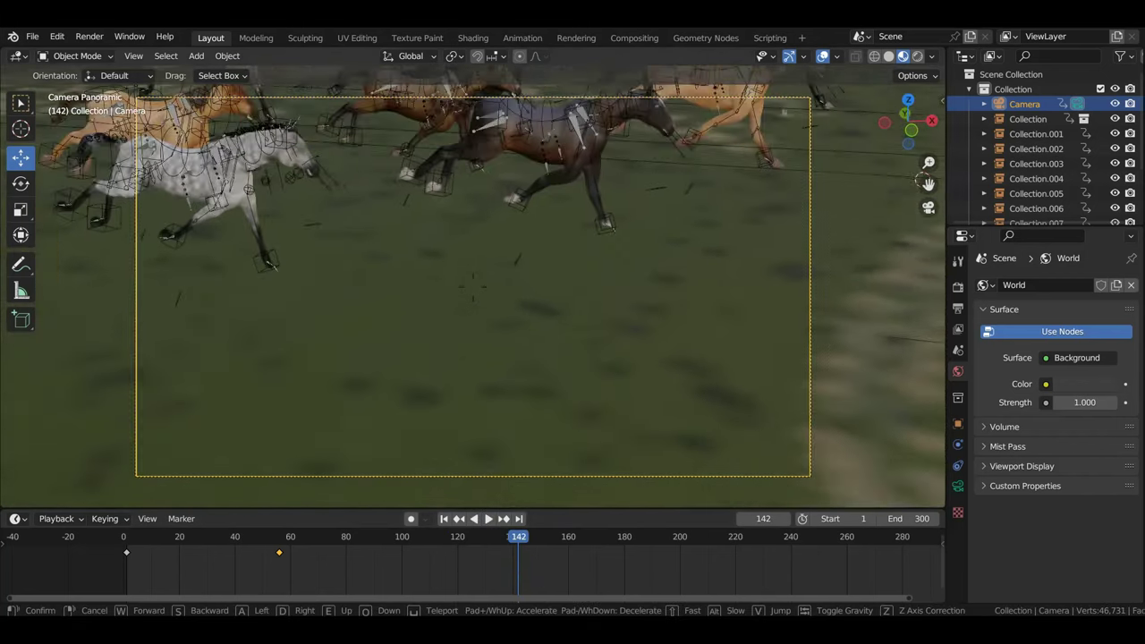
key("q")
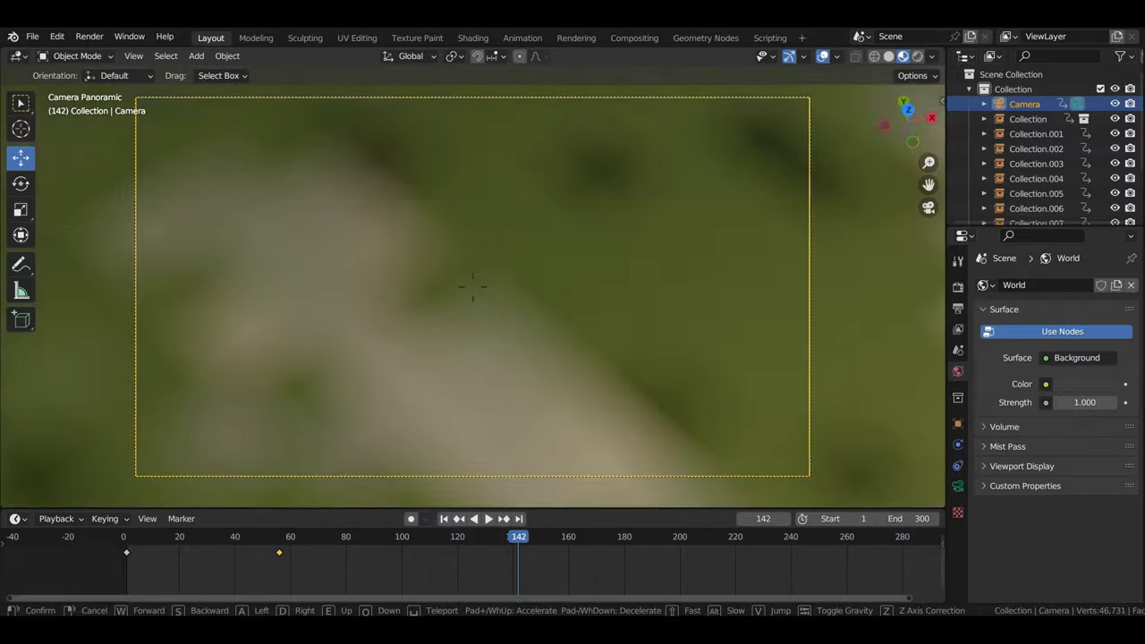
key("e")
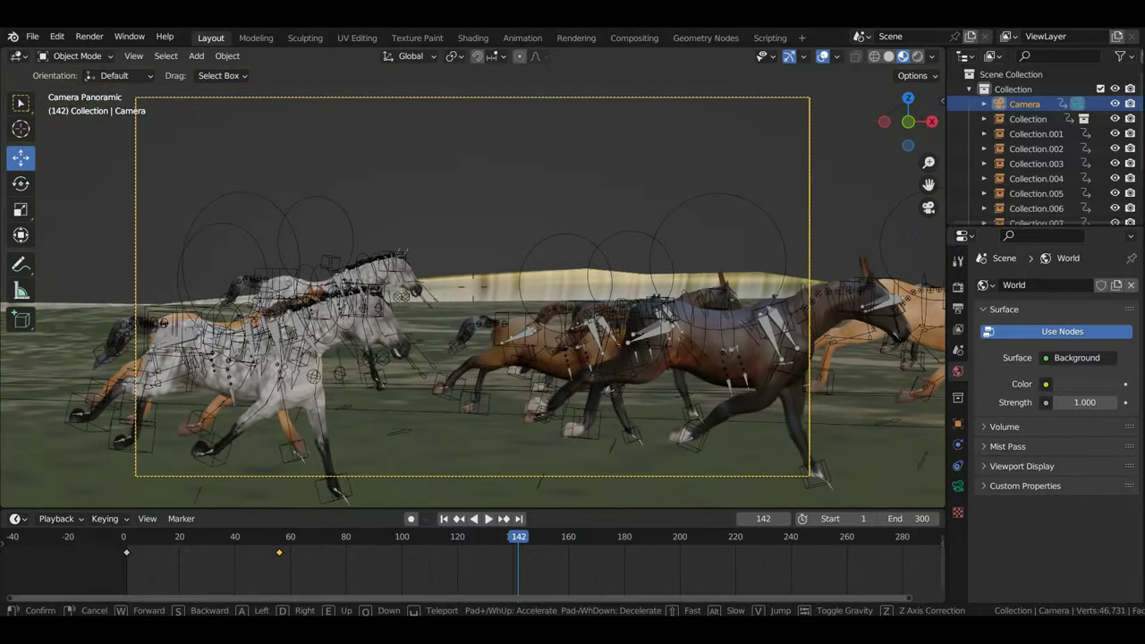
key("d")
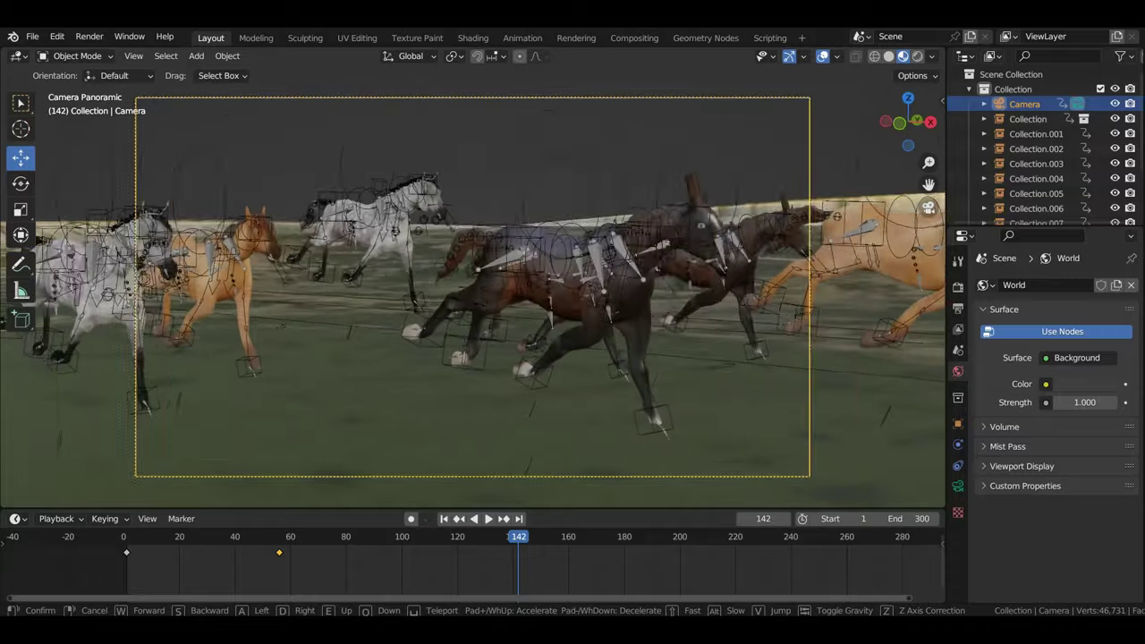
key("a")
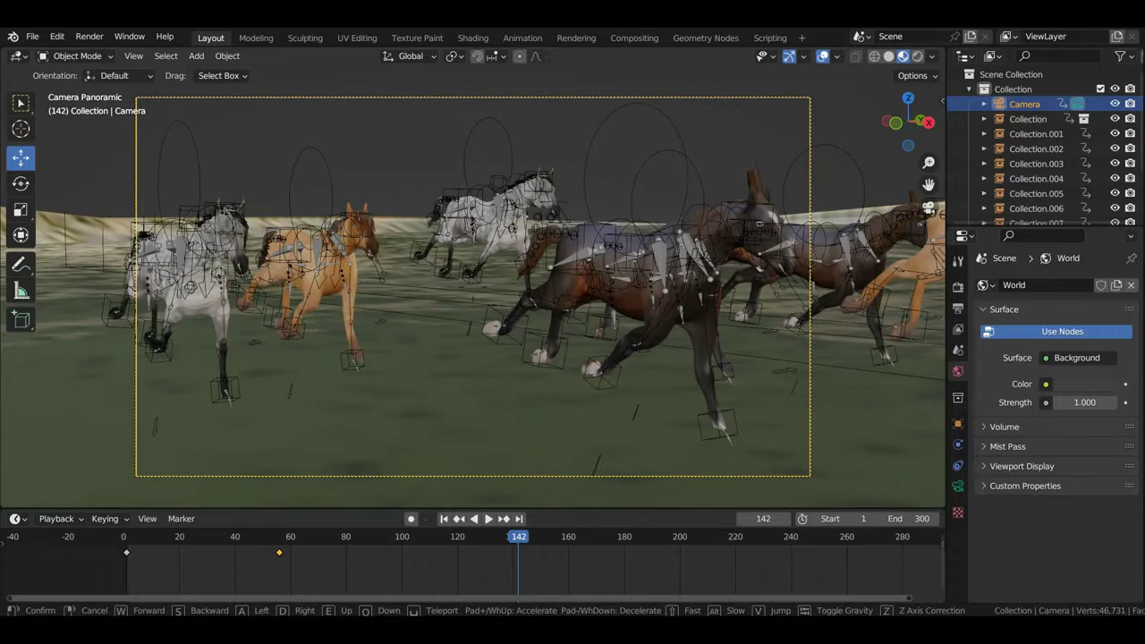
key("s")
key("a")
key("w")
key("d")
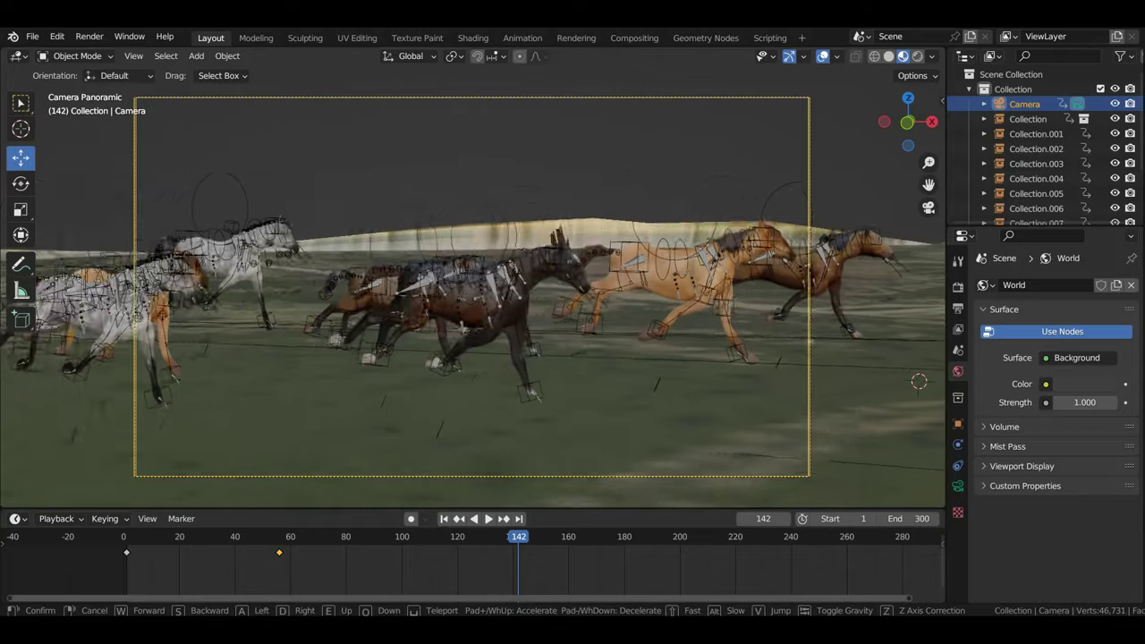
key("s")
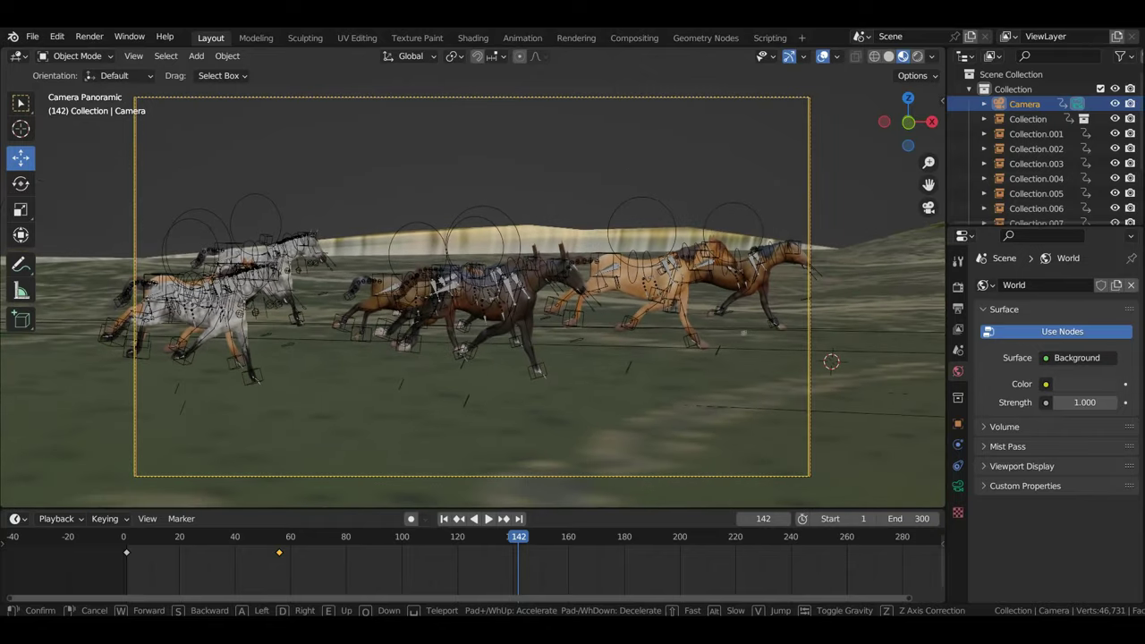
key("s")
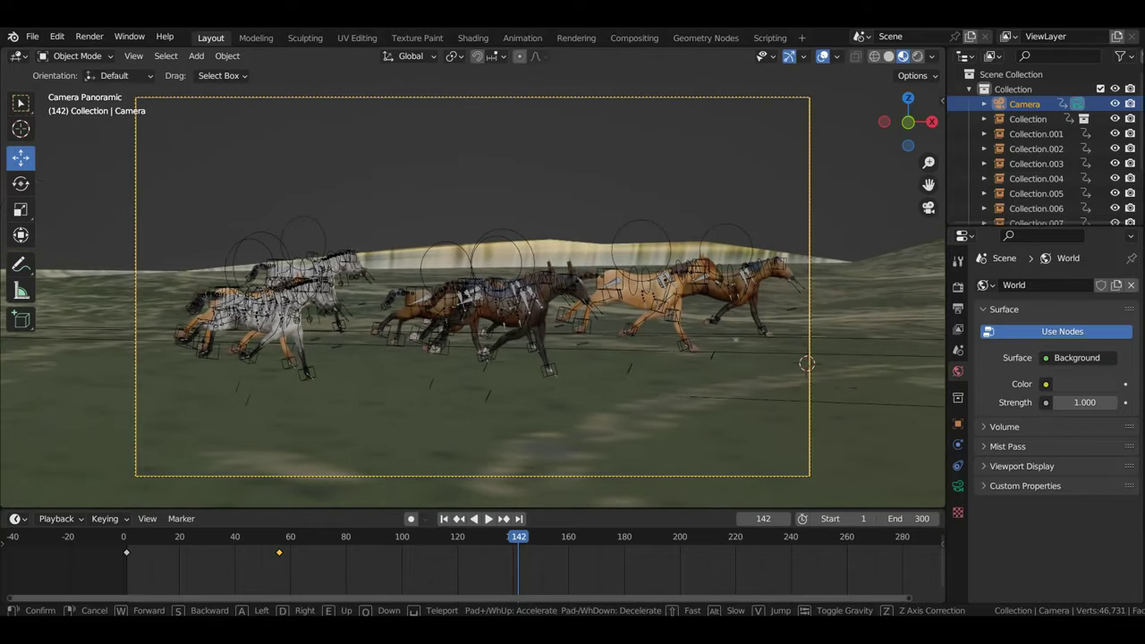
left_click(436, 378)
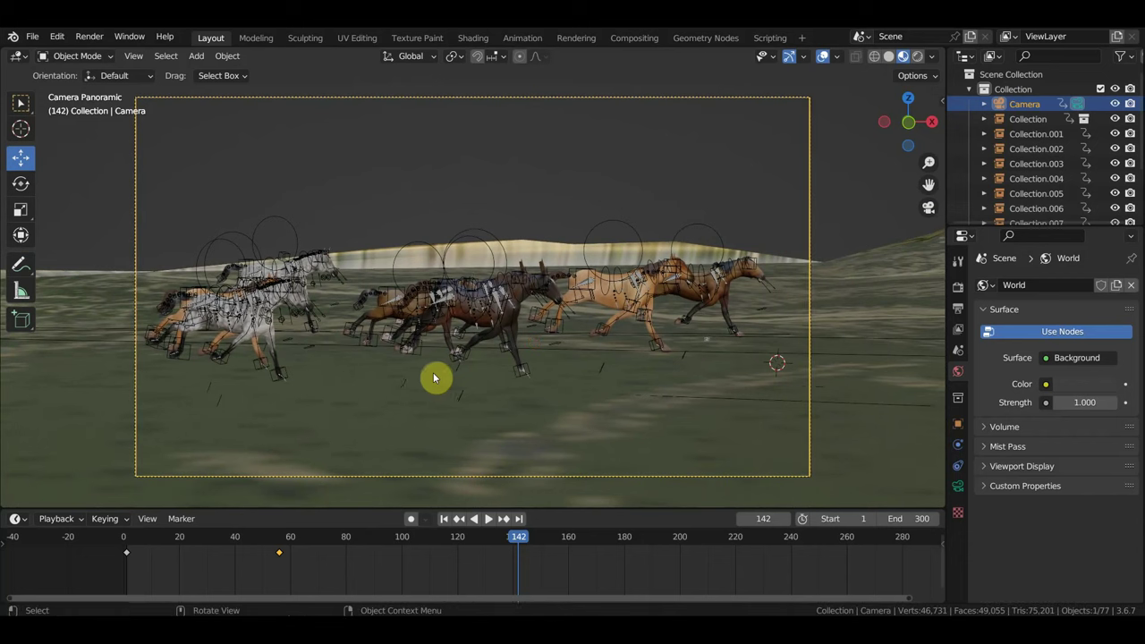
key("i")
Step: Adjust the camera at frame 102, key Location & Rotation, and play from there
left_click_drag(516, 547, 407, 545)
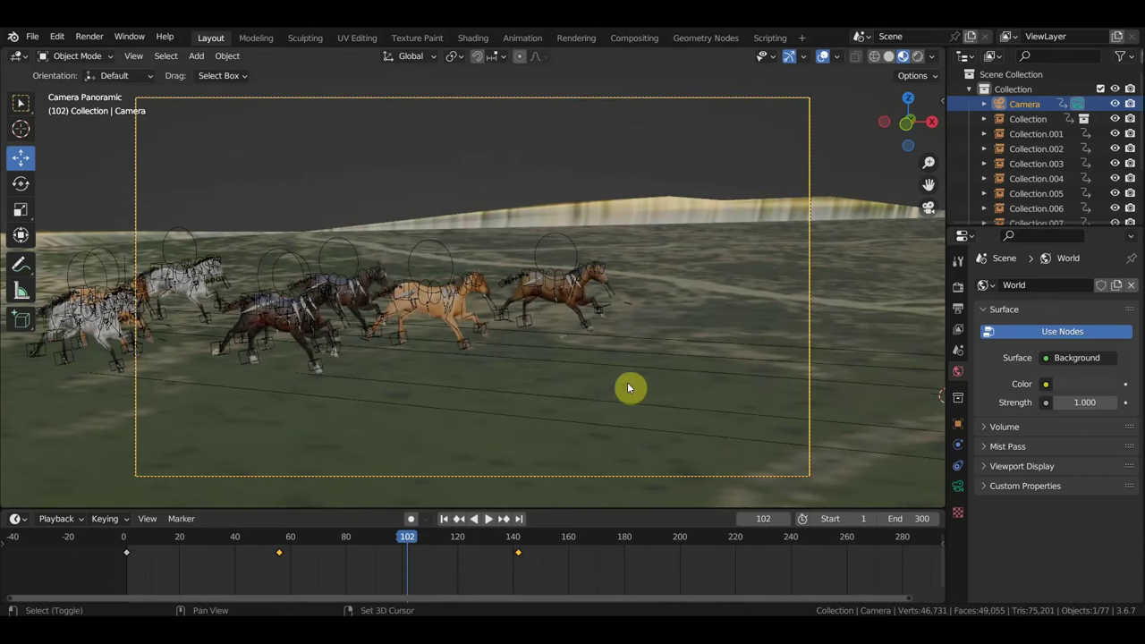
key("shift+grave")
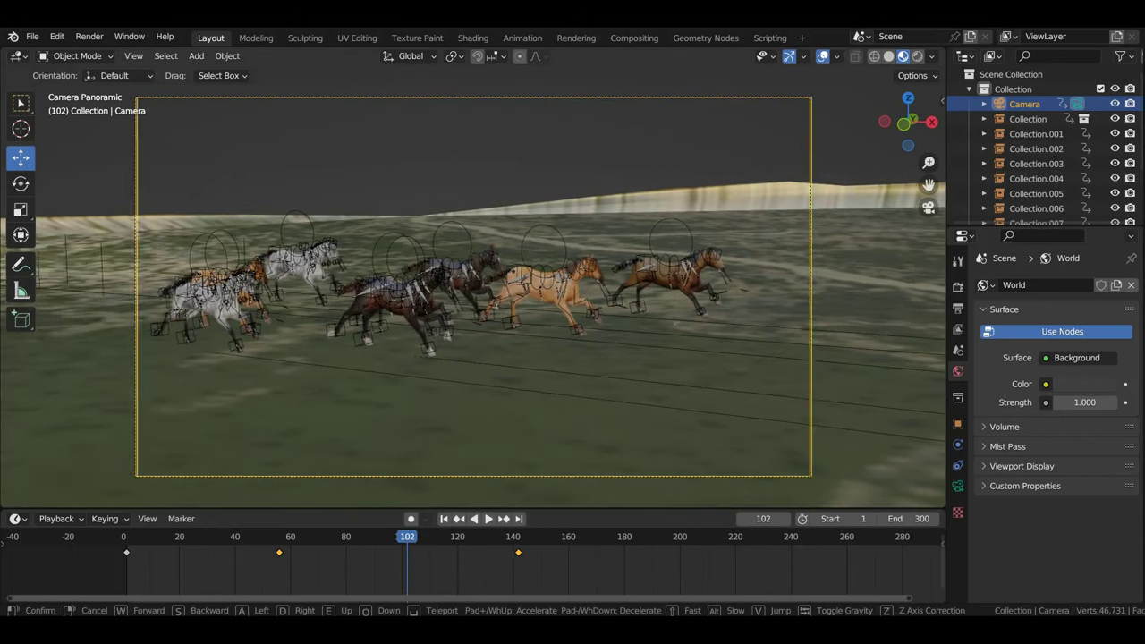
left_click(645, 383)
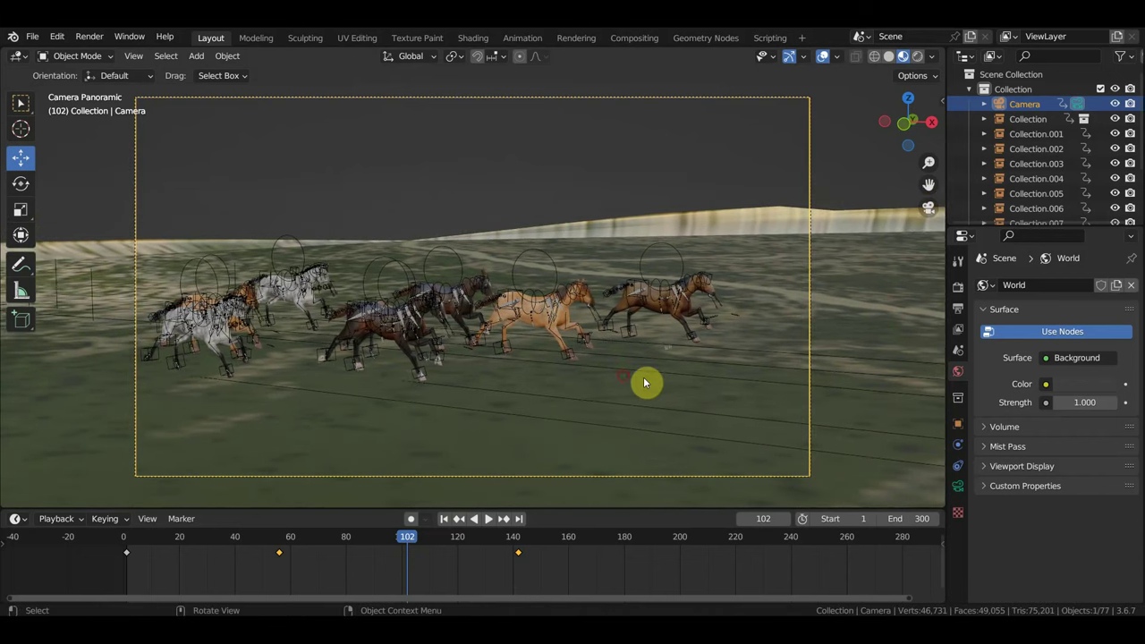
key("i")
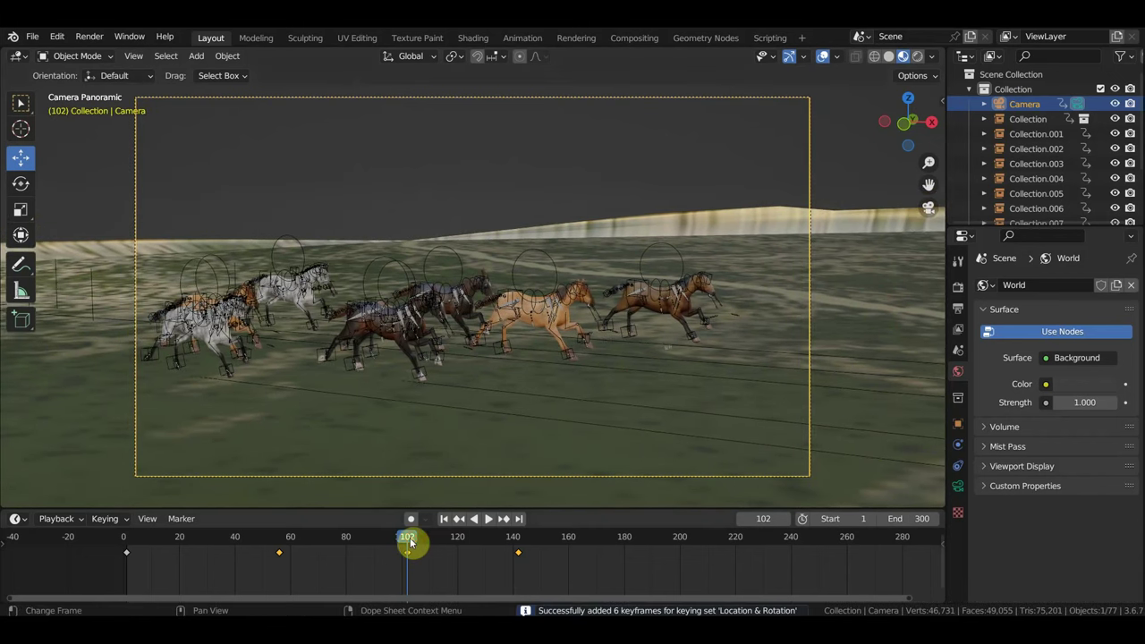
key("space")
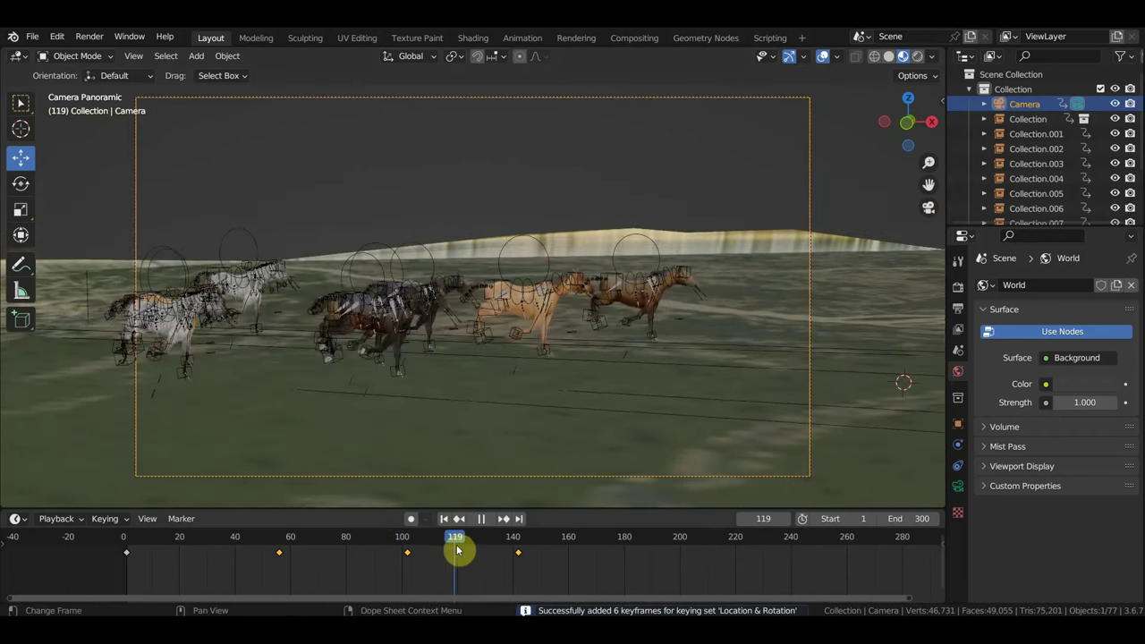
left_click_drag(499, 557, 558, 566)
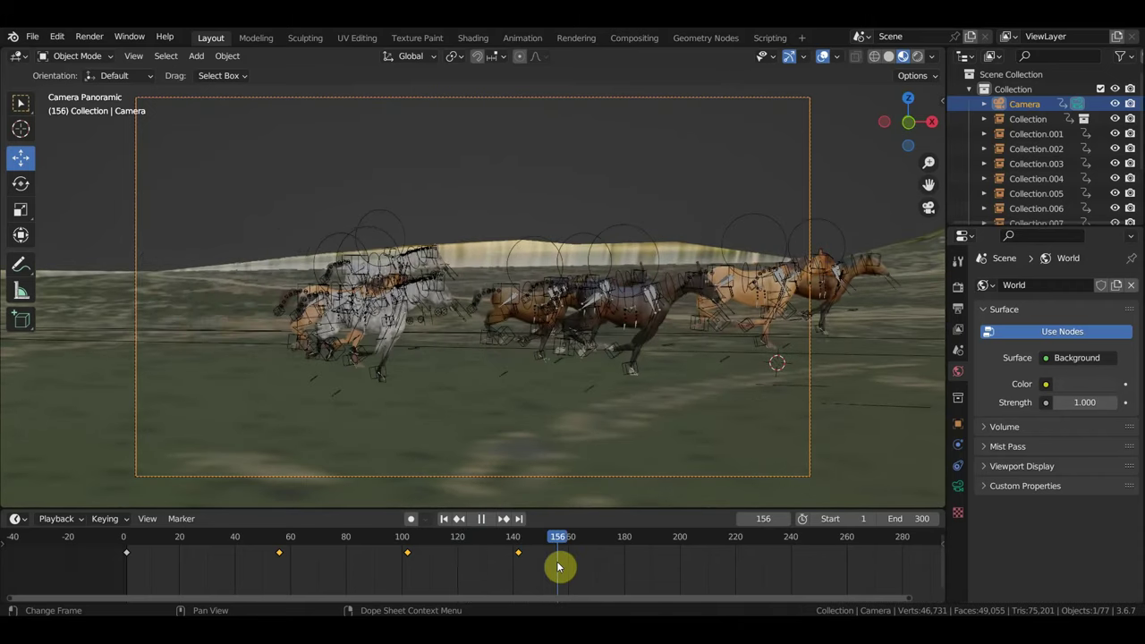
key("space")
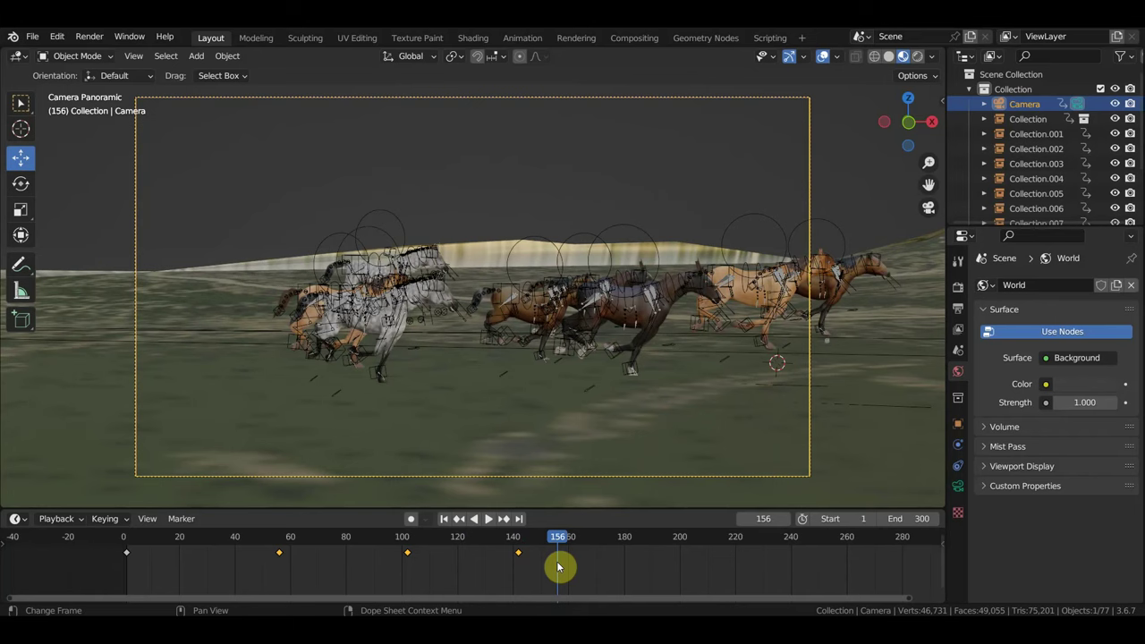
left_click(407, 540)
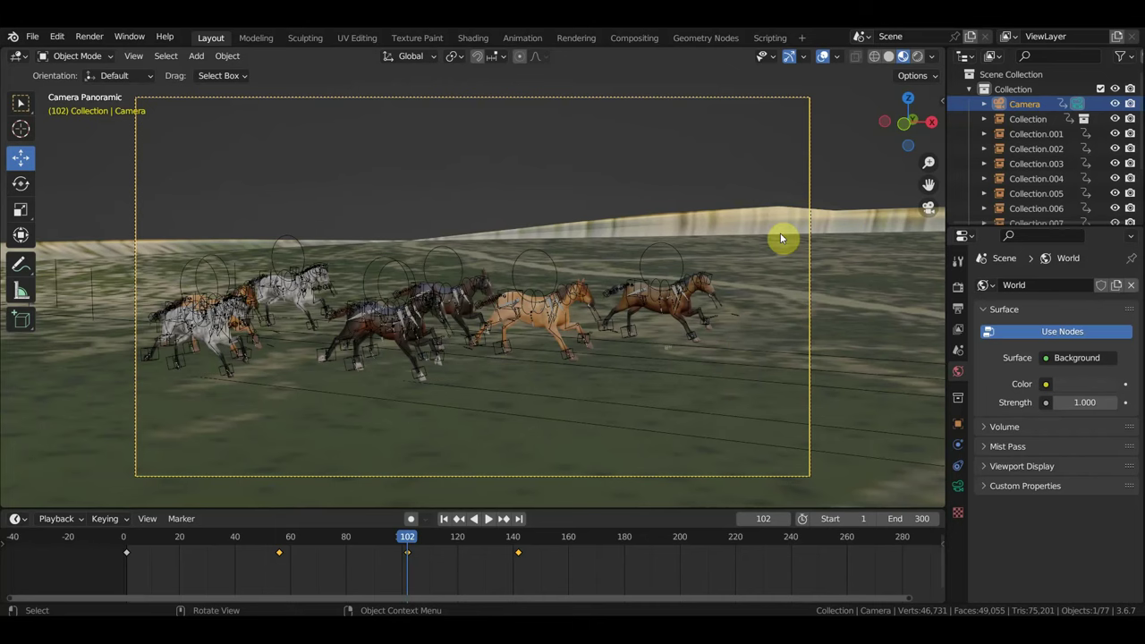
left_click(819, 56)
left_click_drag(284, 543, 345, 547)
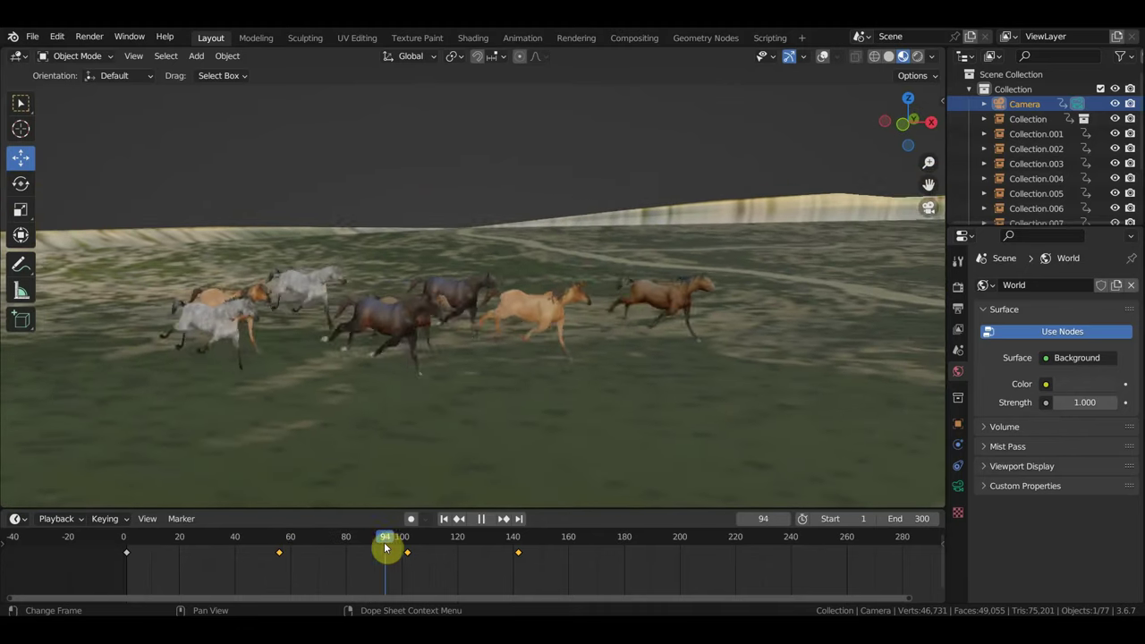
left_click_drag(345, 547, 402, 547)
left_click(928, 208)
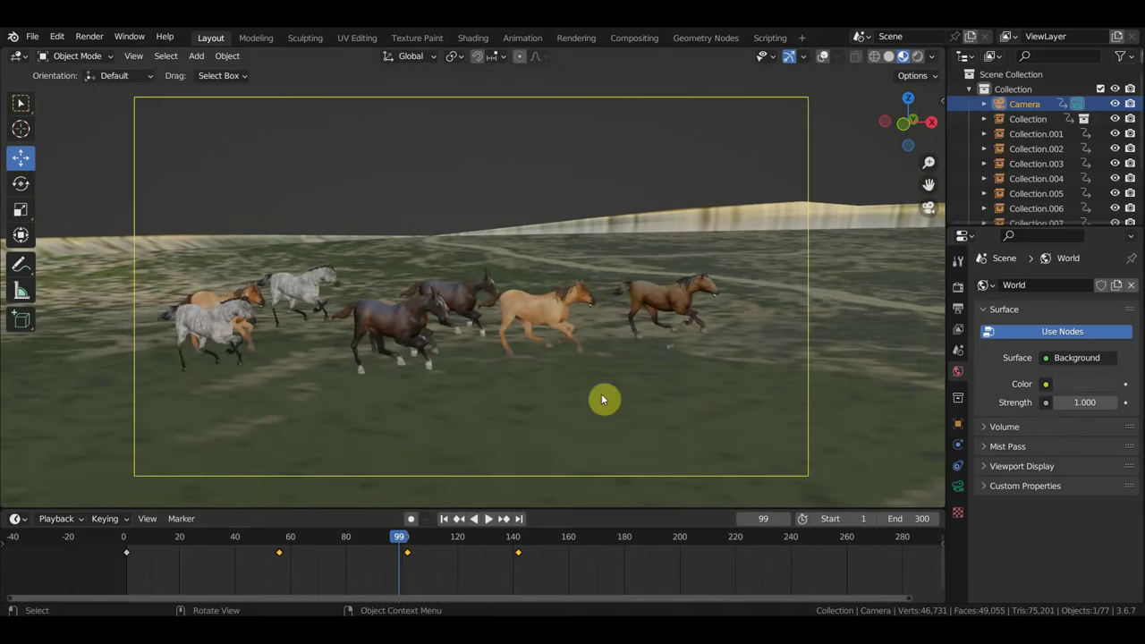
key("space")
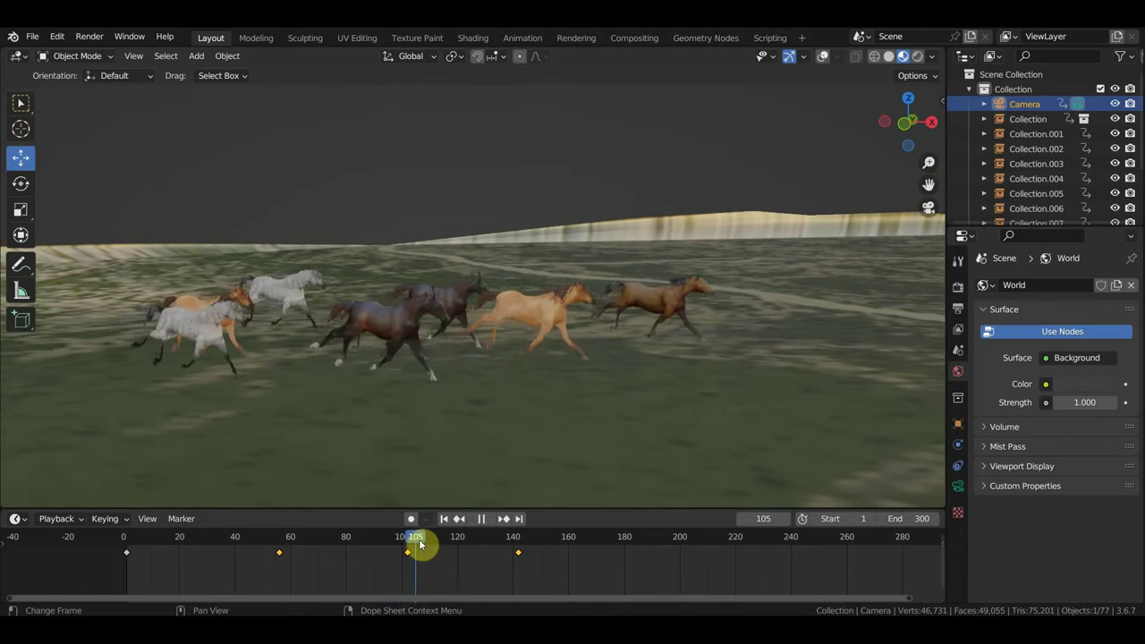
key("space")
left_click(823, 57)
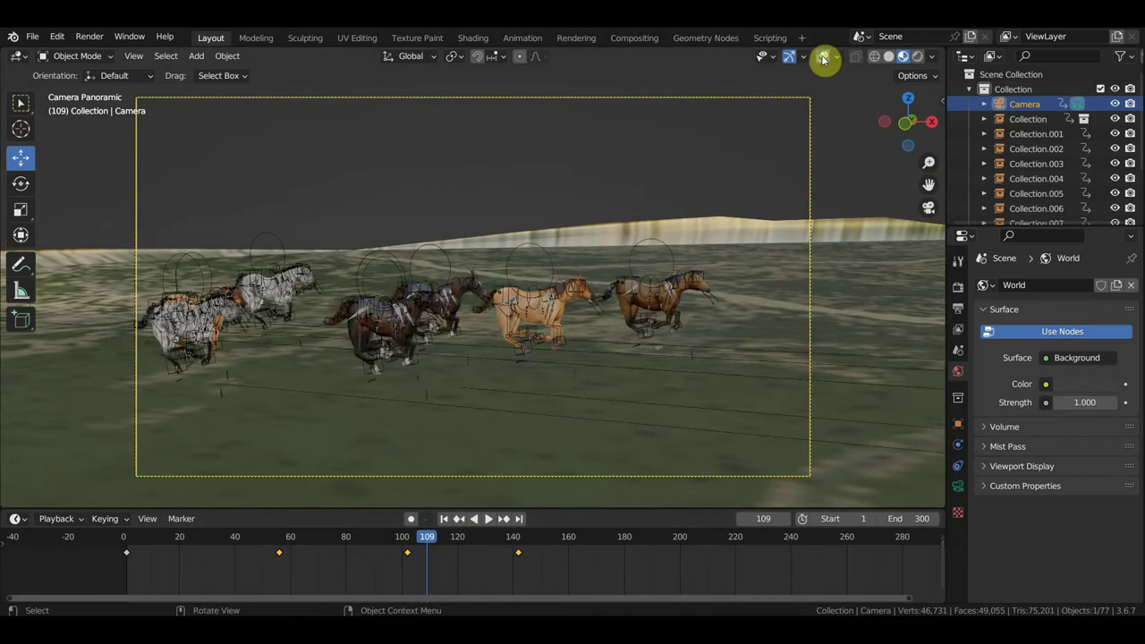
left_click(282, 540)
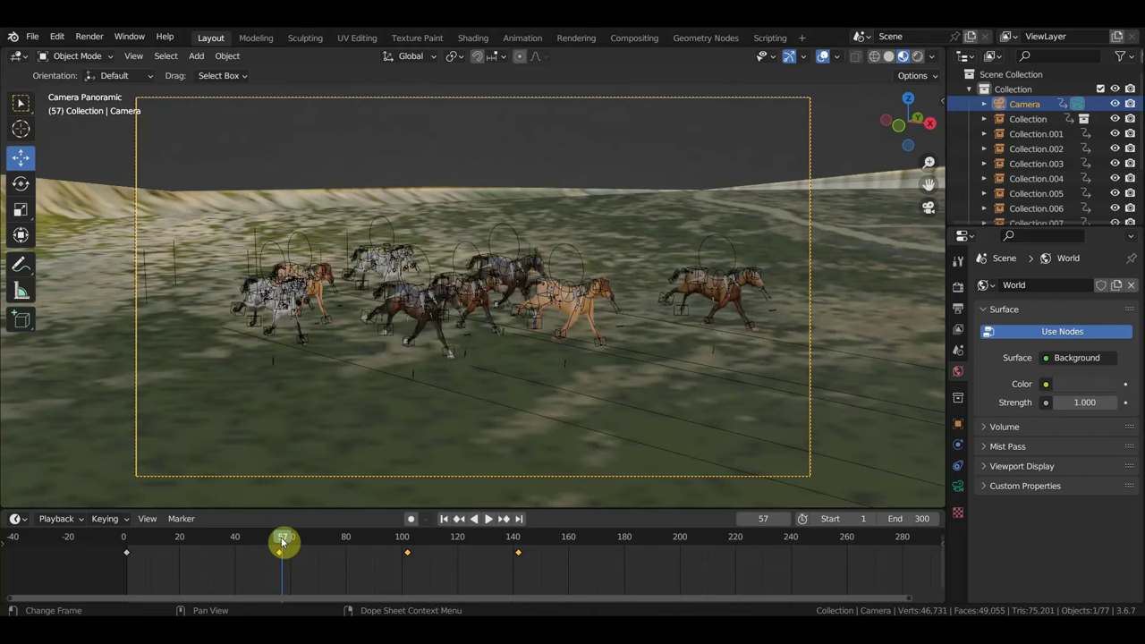
key("space")
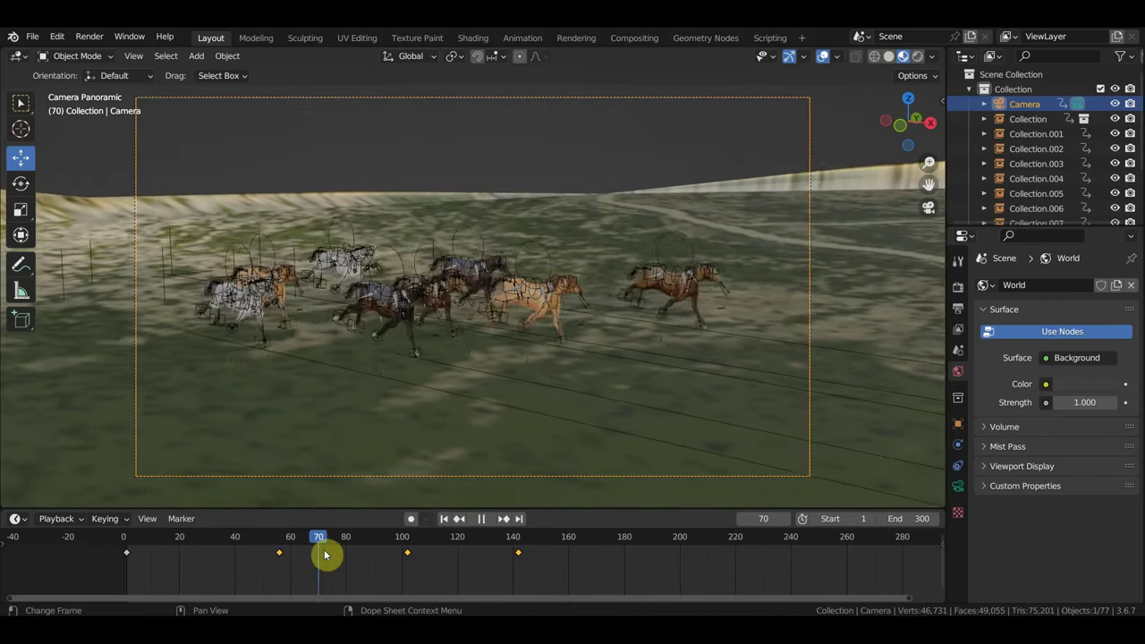
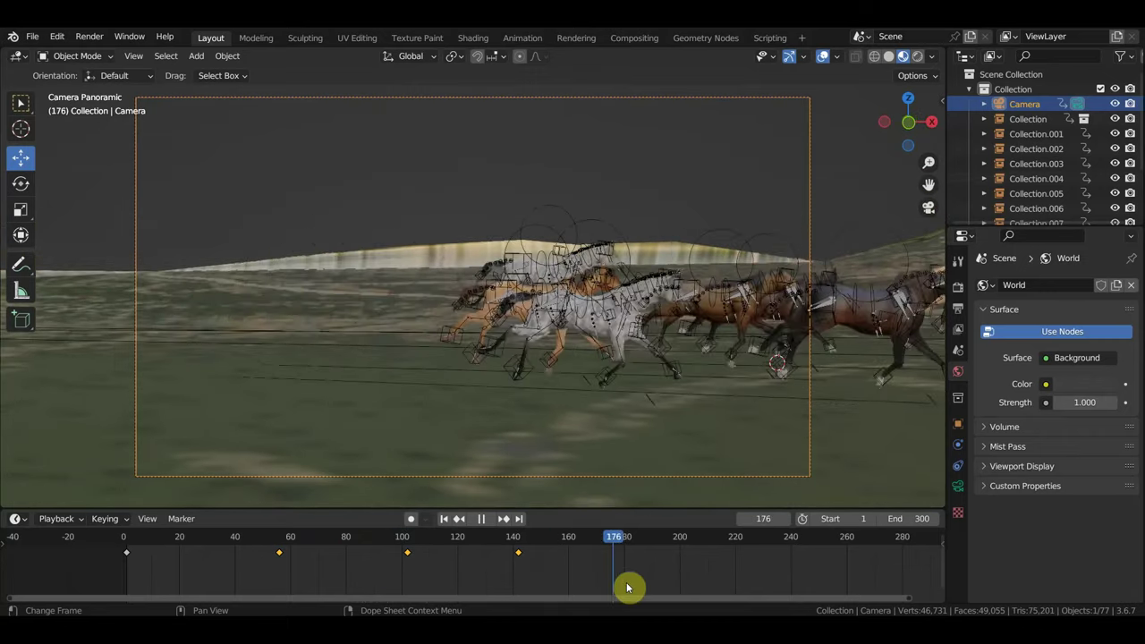
Step: Stop playback and move the camera's last keyframe from frame 142 to frame 200
key("space")
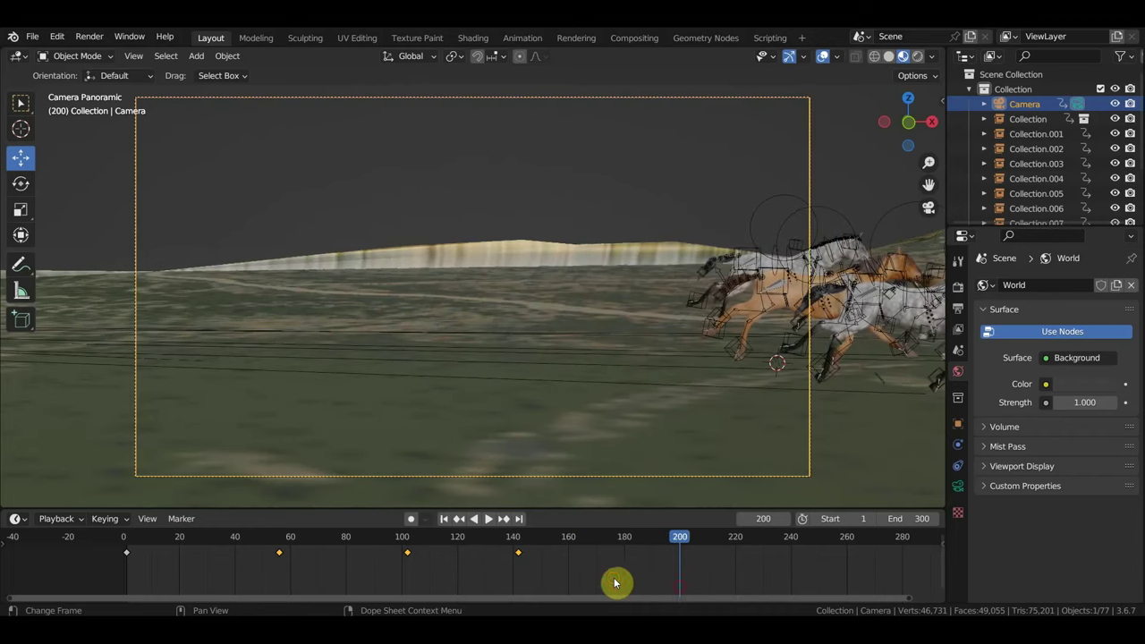
left_click(516, 553)
key("g")
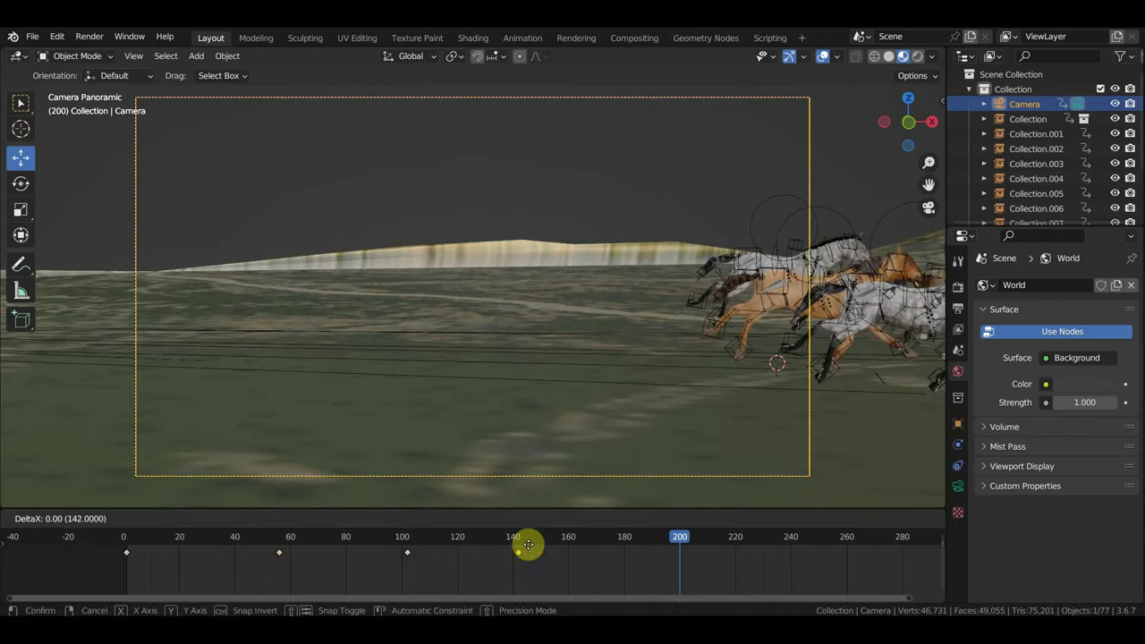
left_click(666, 544)
Step: Play back the longer camera move to check its timing, then park the playhead at frame 200
key("shift+ctrl+space")
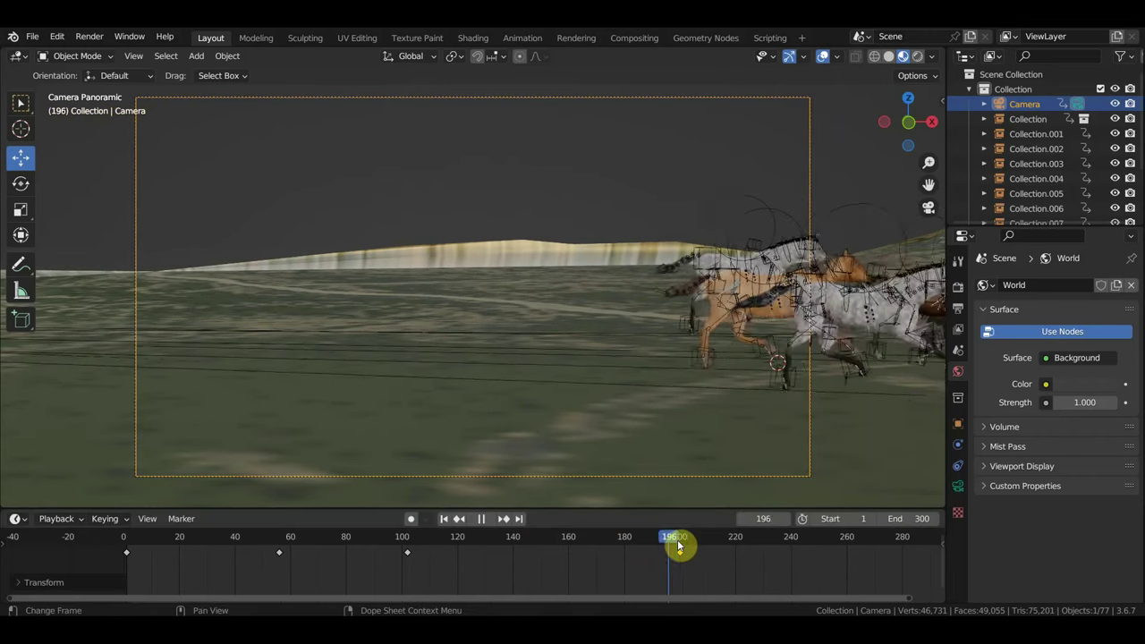
key("space")
mouse_move(679, 544)
left_mouse_down()
mouse_move(410, 537)
mouse_move(680, 556)
left_mouse_up()
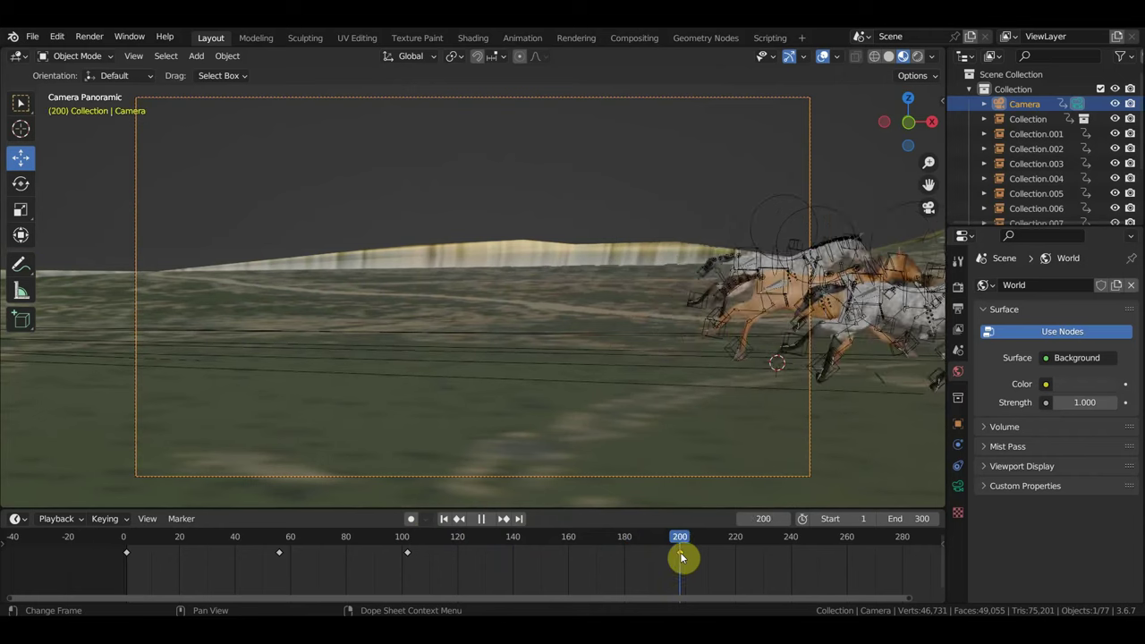
left_click_drag(679, 556, 680, 554)
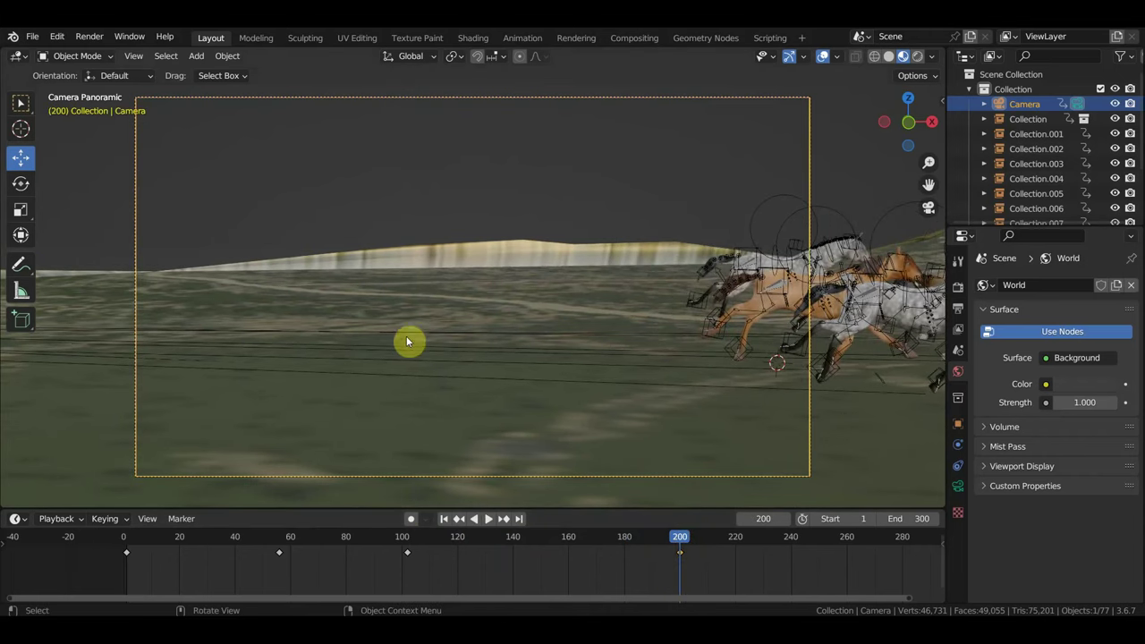
key("shift+grave")
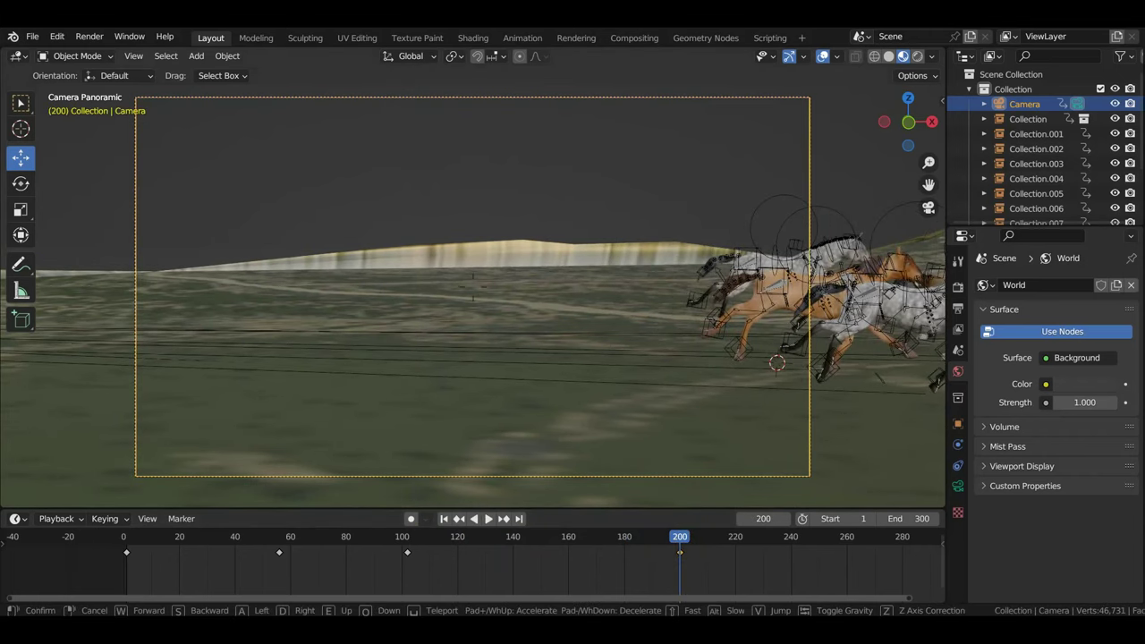
Step: Walk-fly the camera forward and round until it faces the running horses head-on
key("w")
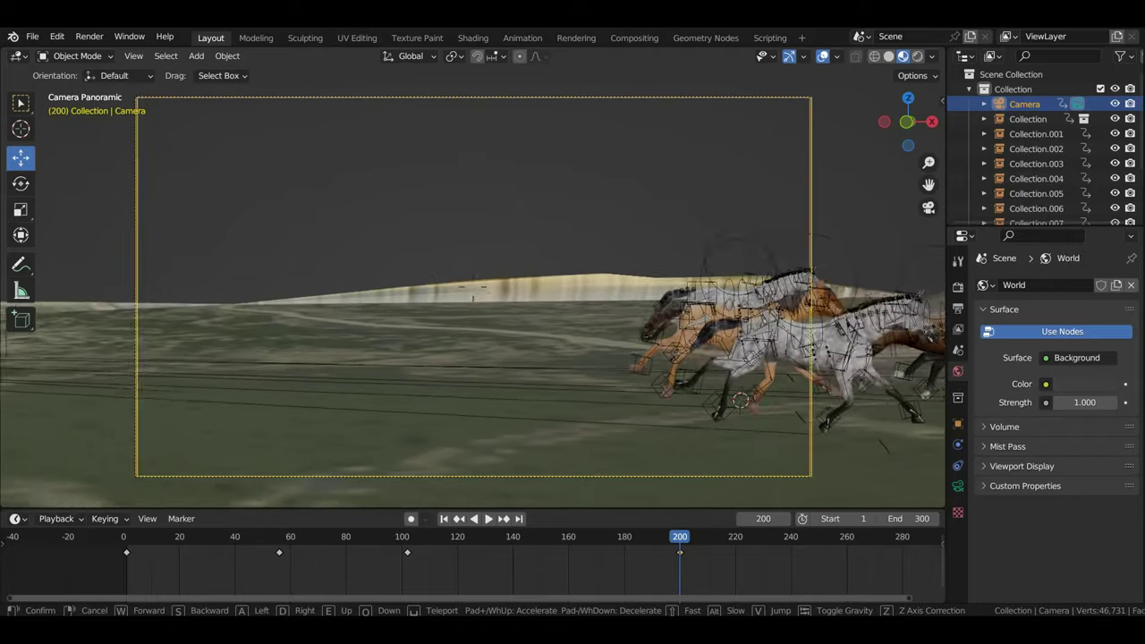
key("w")
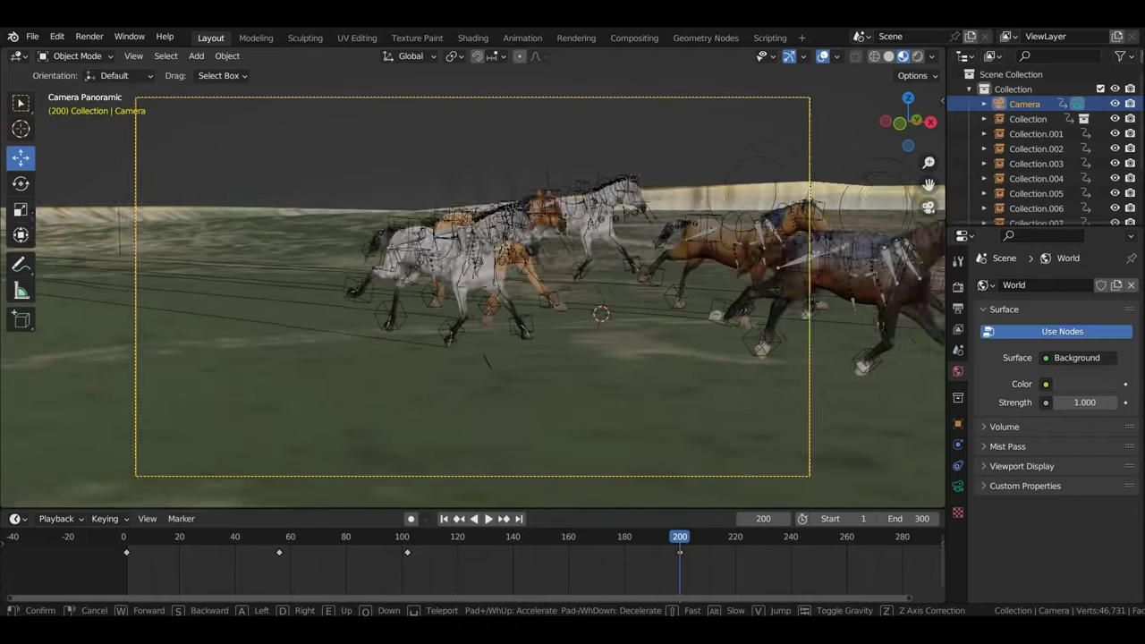
key("w")
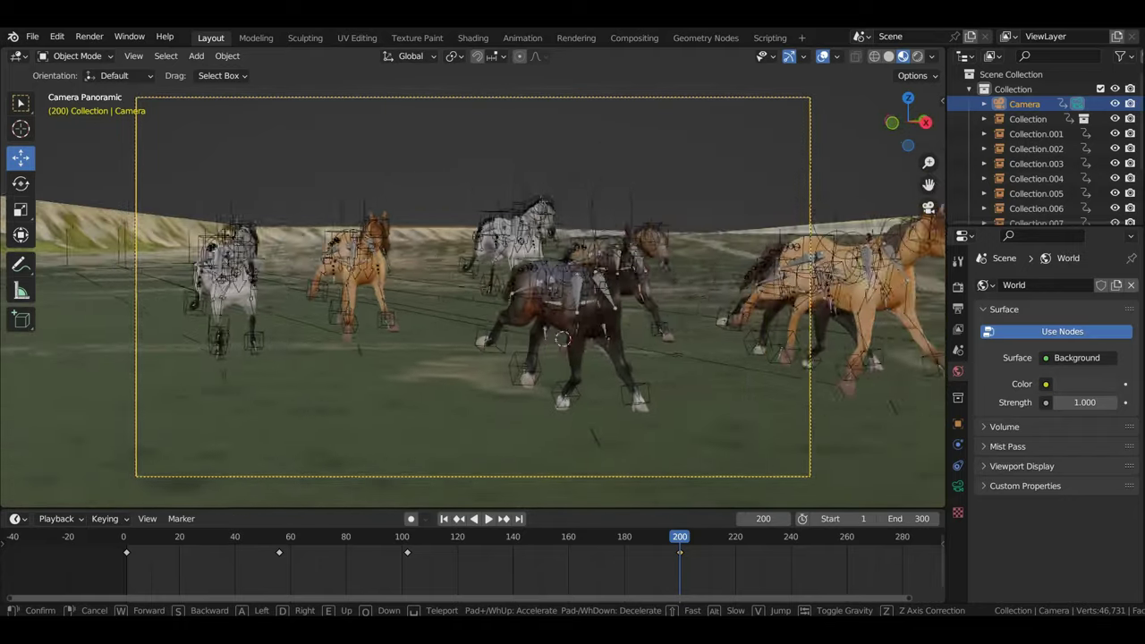
key("w")
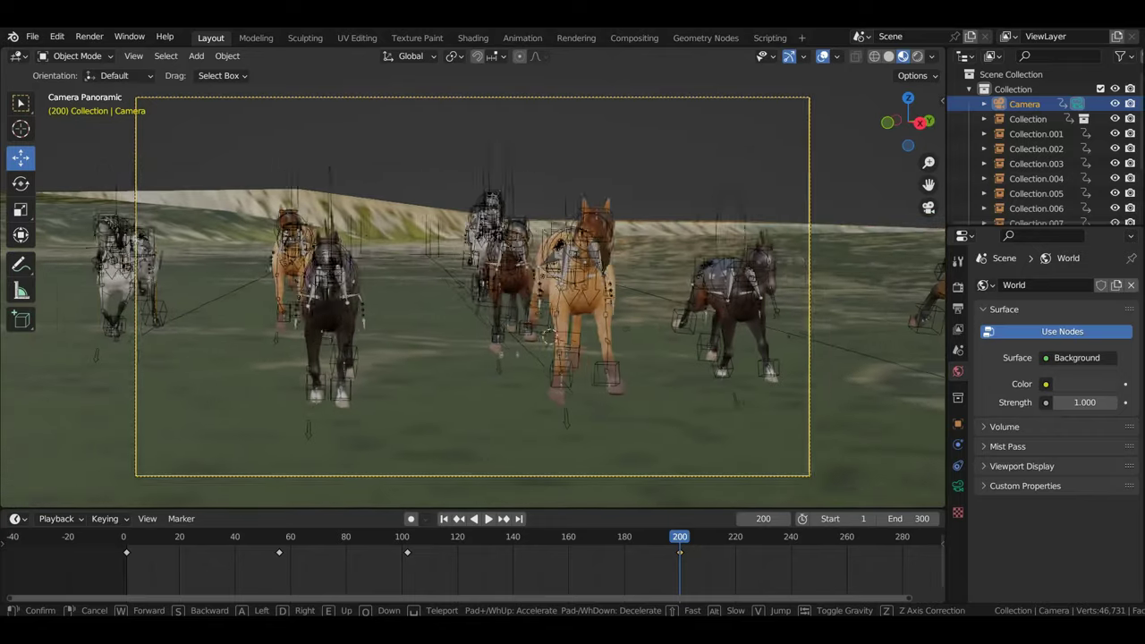
key("w")
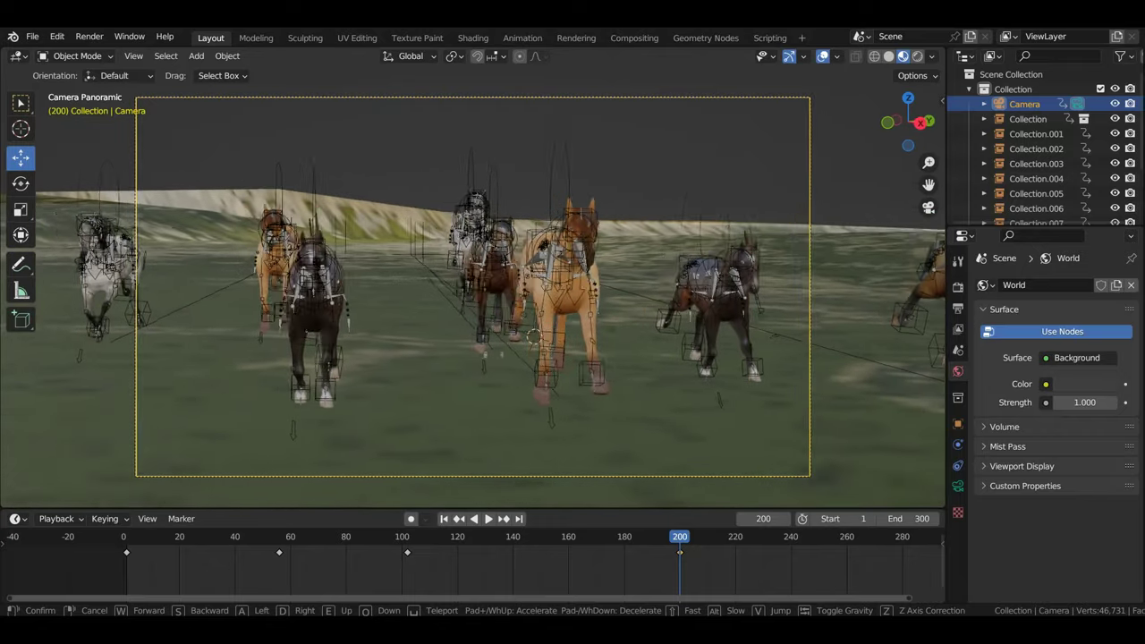
key("w")
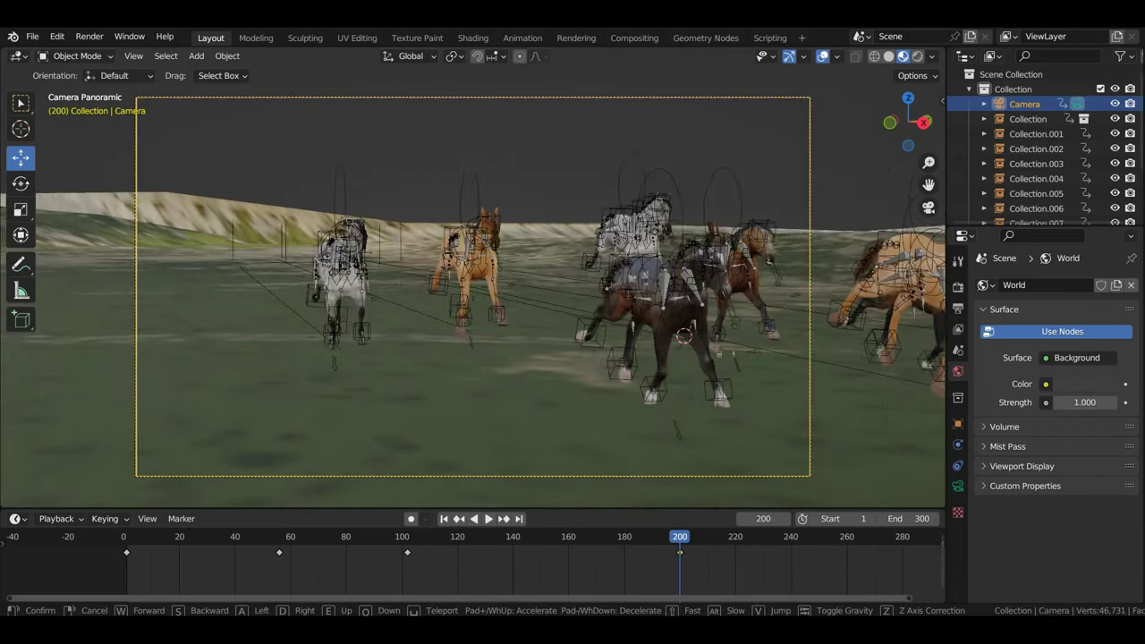
key("w")
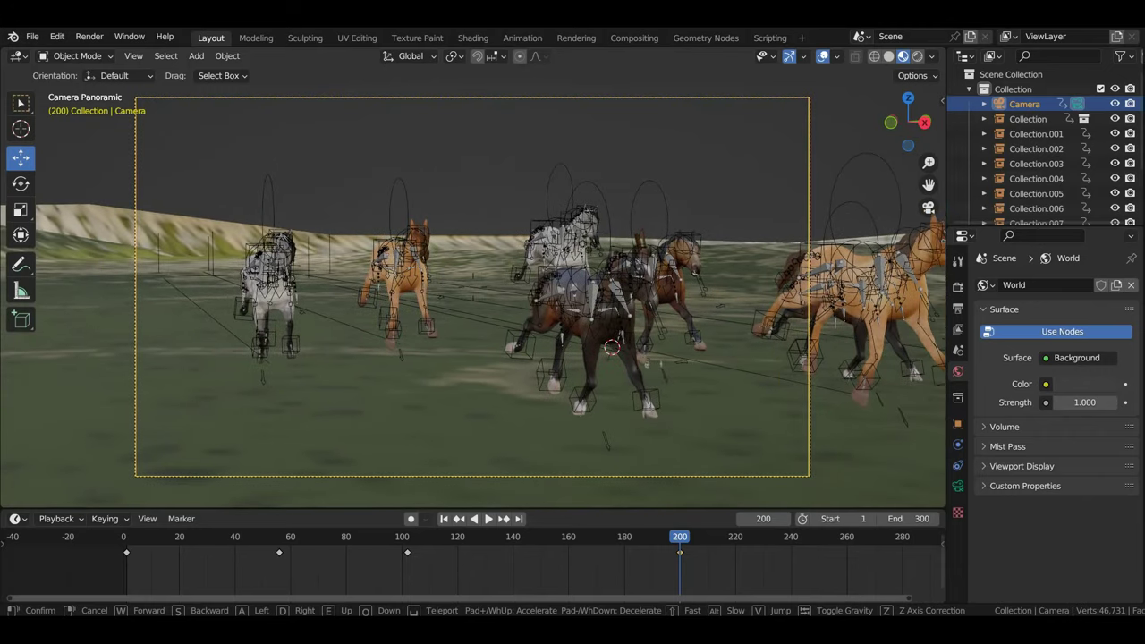
key("w")
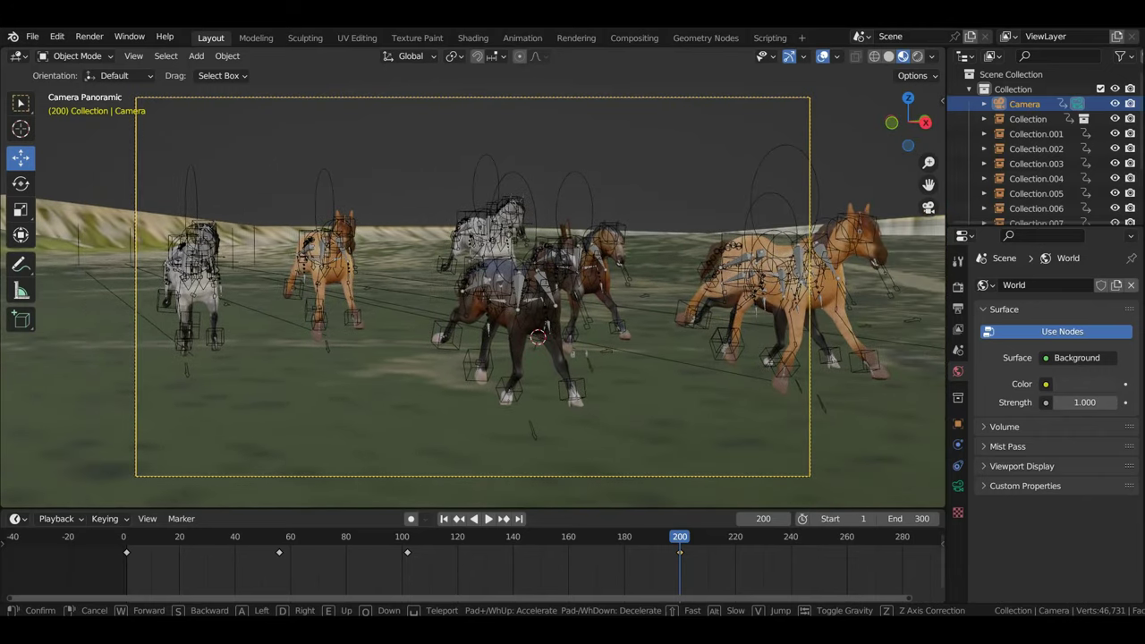
Step: Keep the new view and key the camera's location and rotation at frame 200
left_click(393, 336)
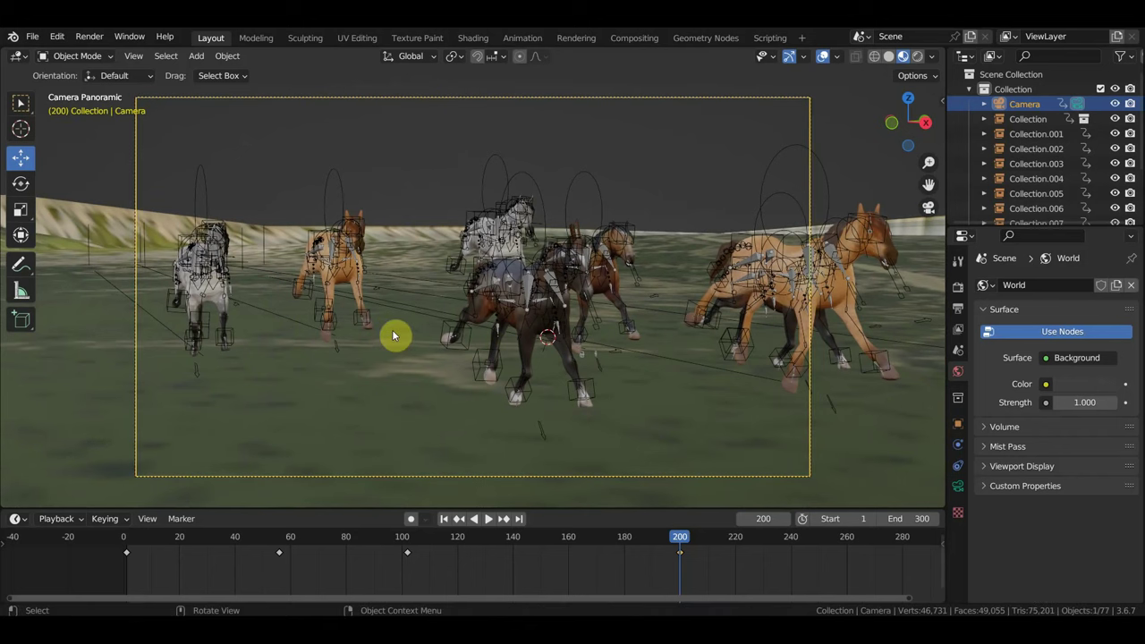
key("i")
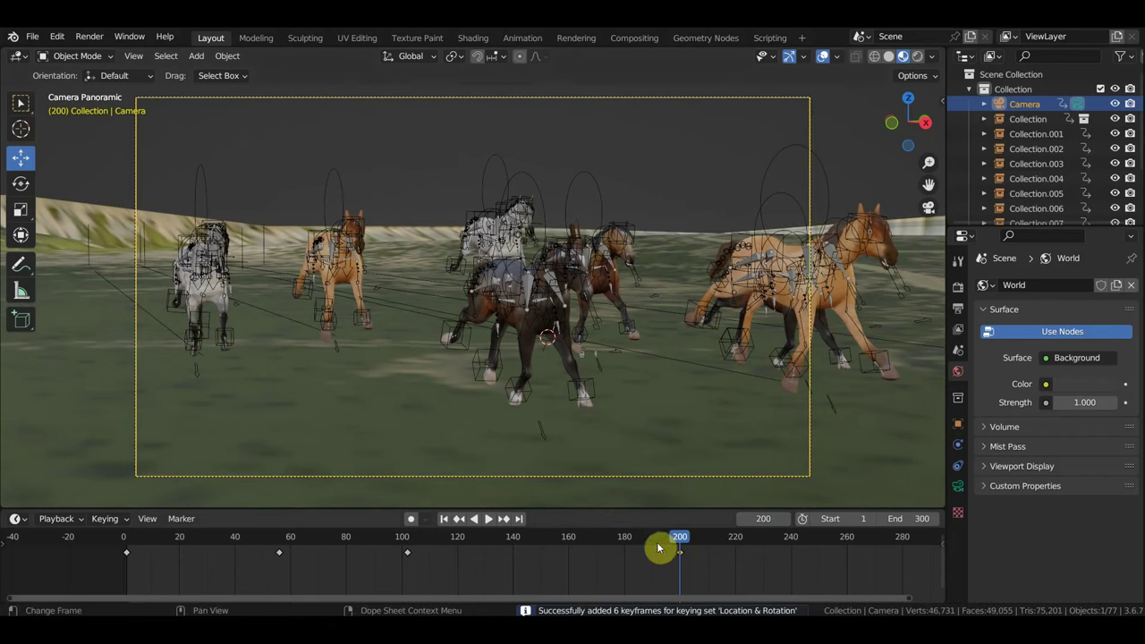
mouse_move(680, 543)
left_mouse_down()
mouse_move(301, 535)
mouse_move(133, 514)
mouse_move(595, 536)
mouse_move(758, 570)
left_mouse_up()
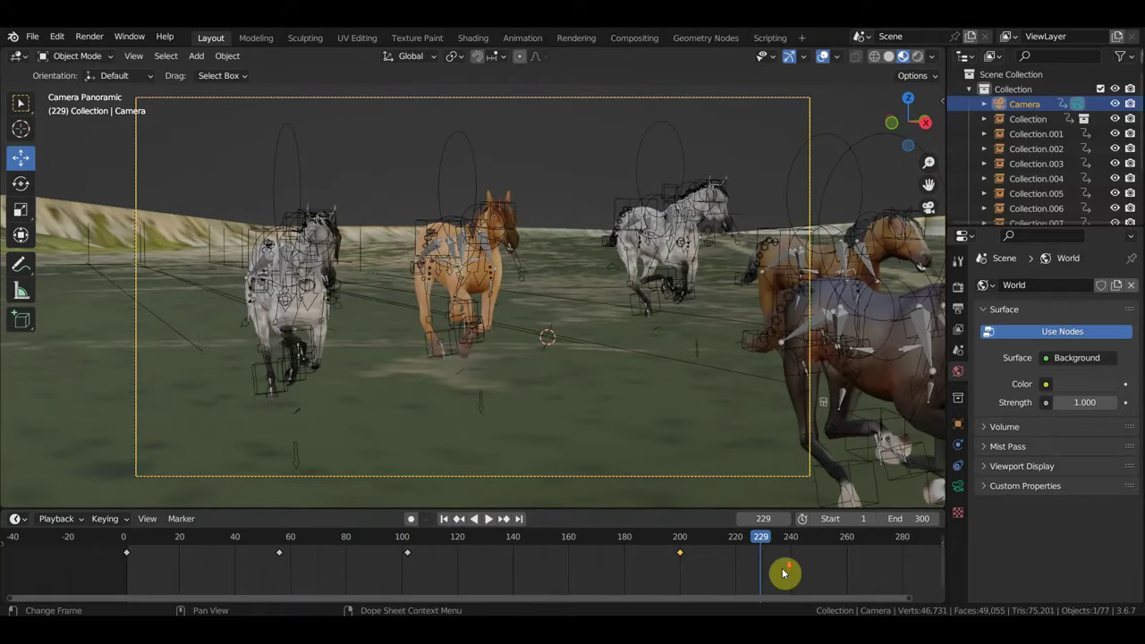
Step: Zoom the timeline out and put the playhead on frame 280
scroll(784, 573, "down", 2)
middle_click_drag(784, 572, 616, 595)
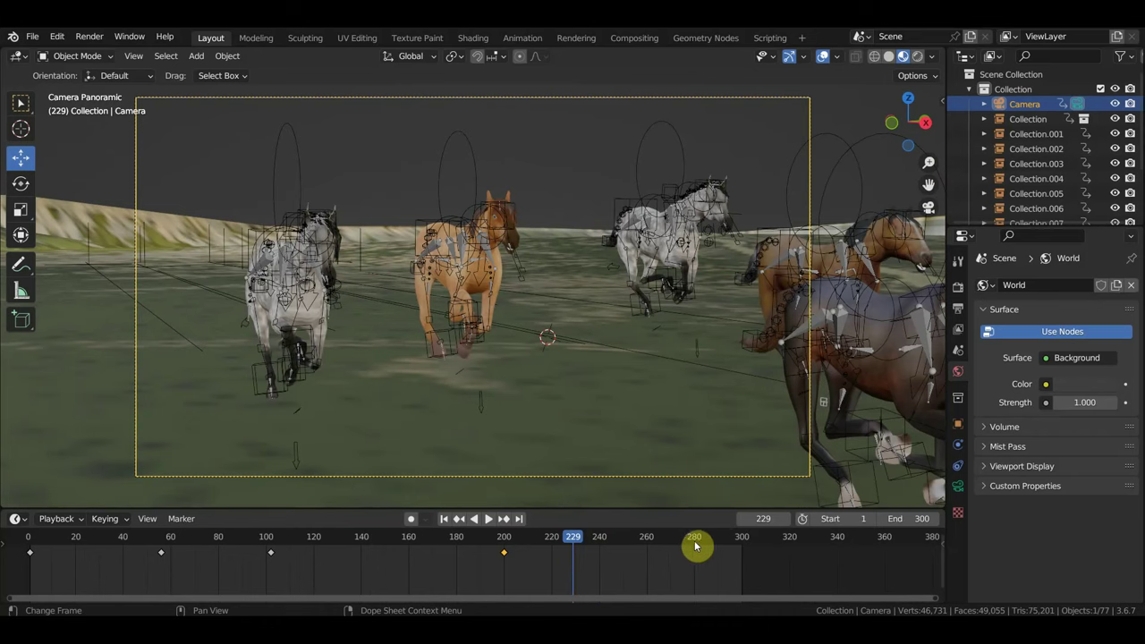
left_click(695, 541)
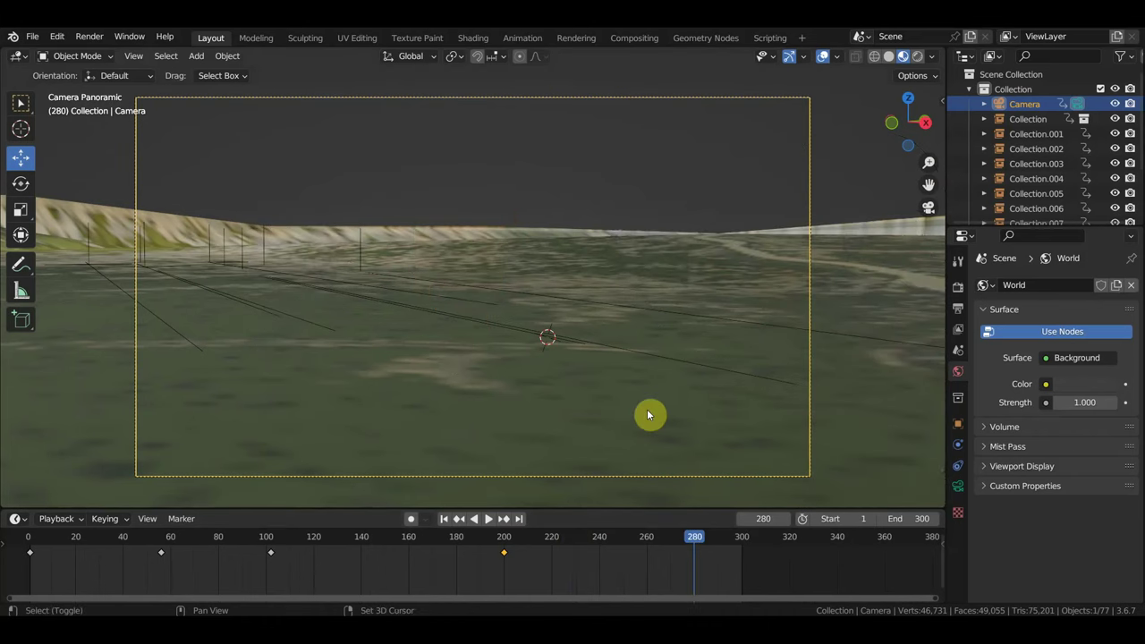
key("shift+grave")
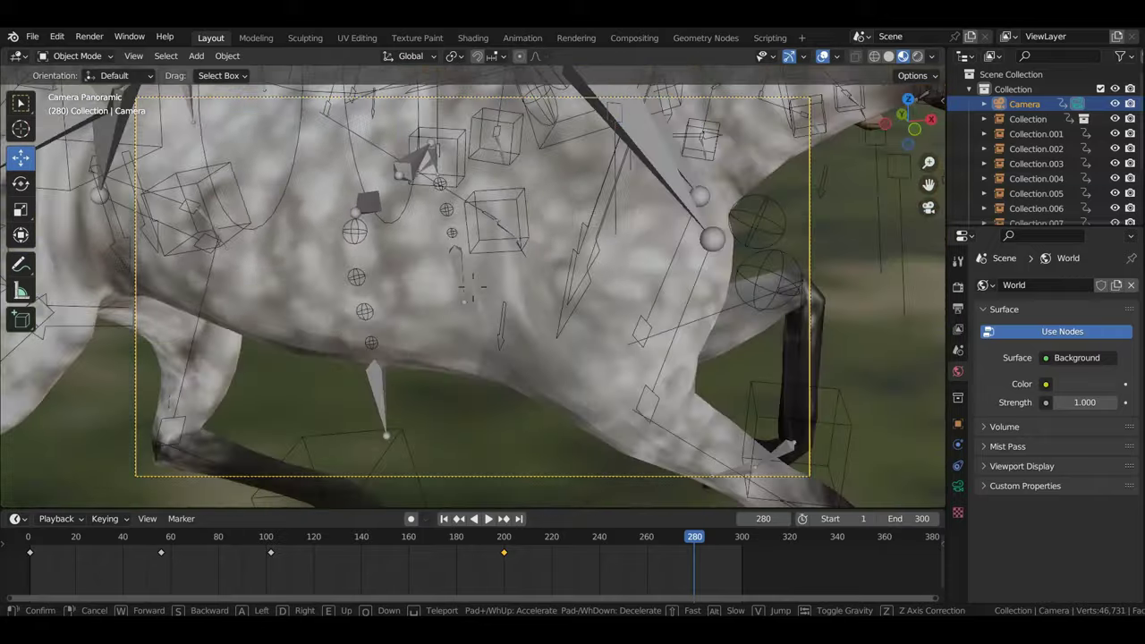
Step: Walk-fly the camera up off the ground and forward to sit close behind the herd
key("w")
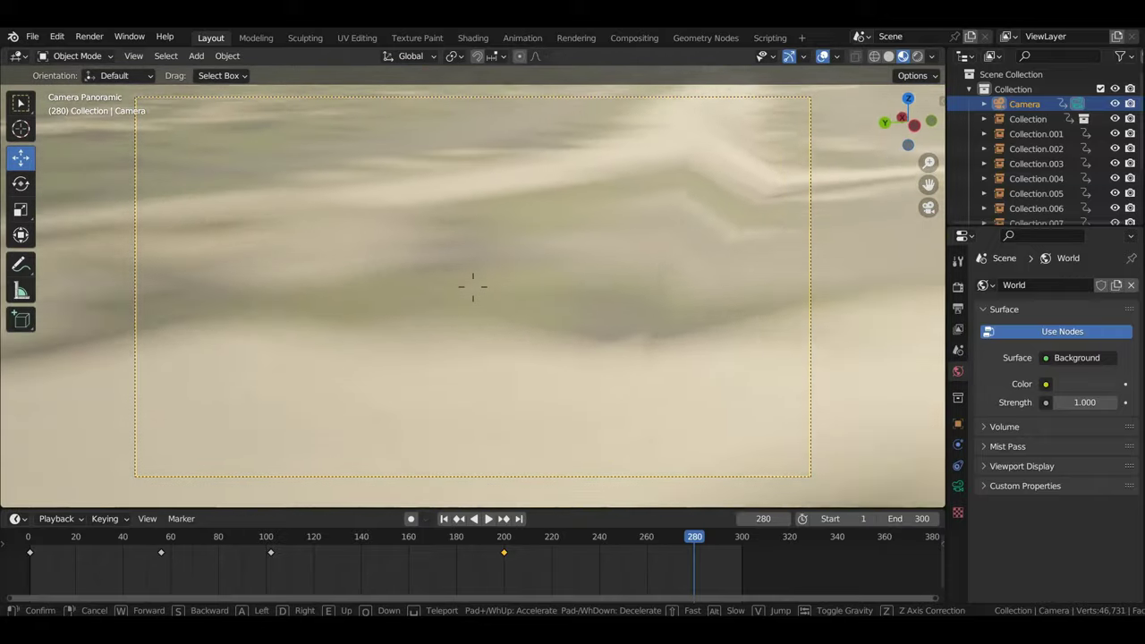
key("s")
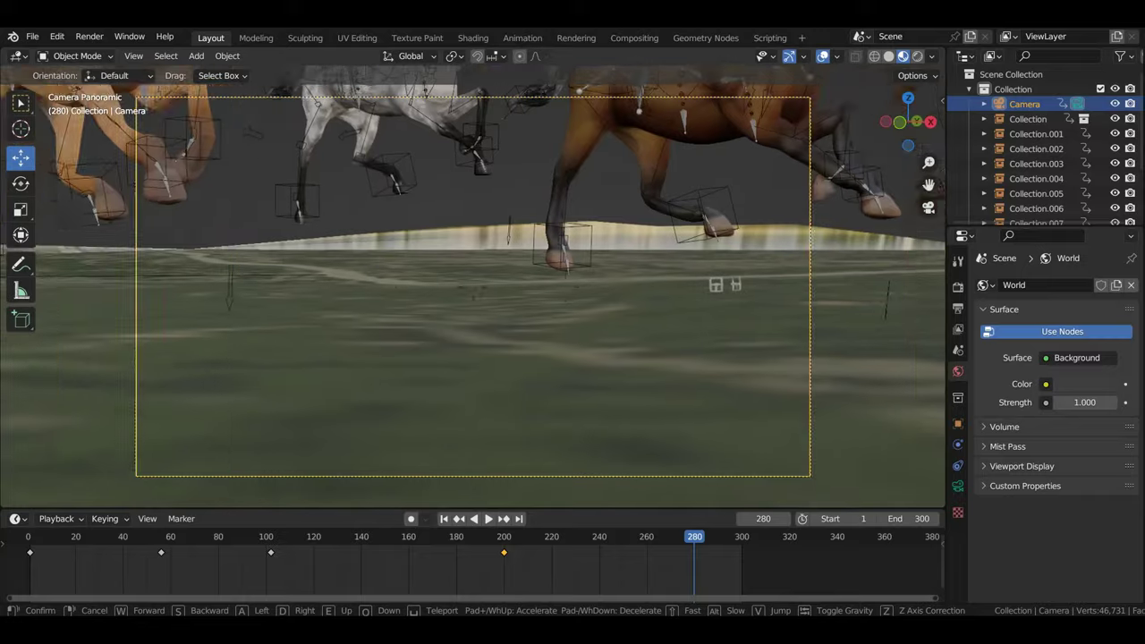
key("a")
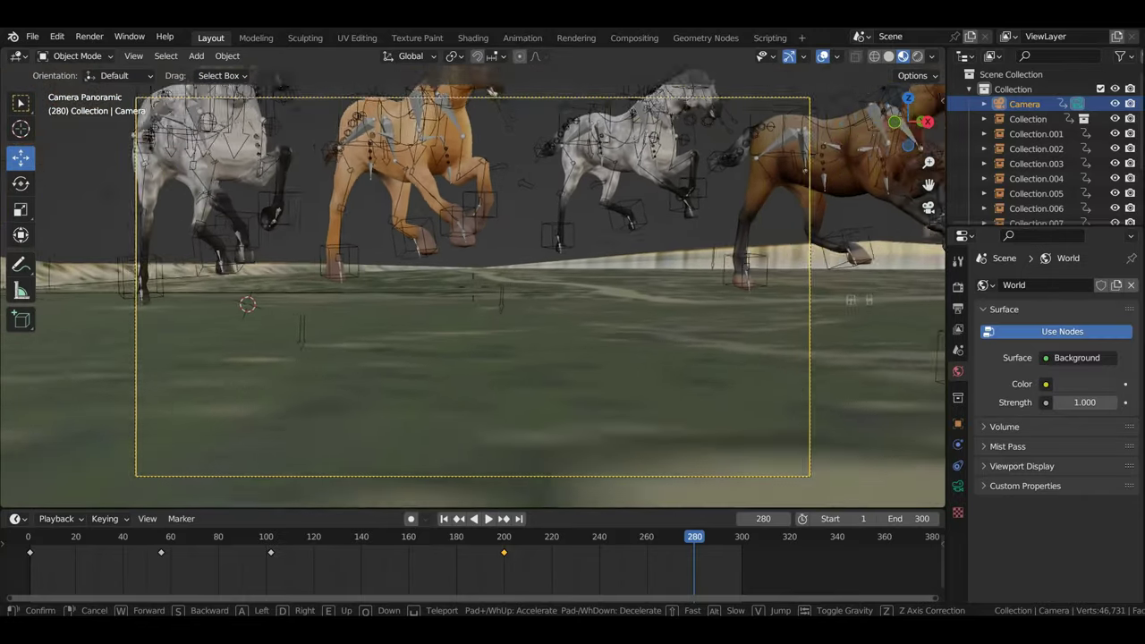
key("s")
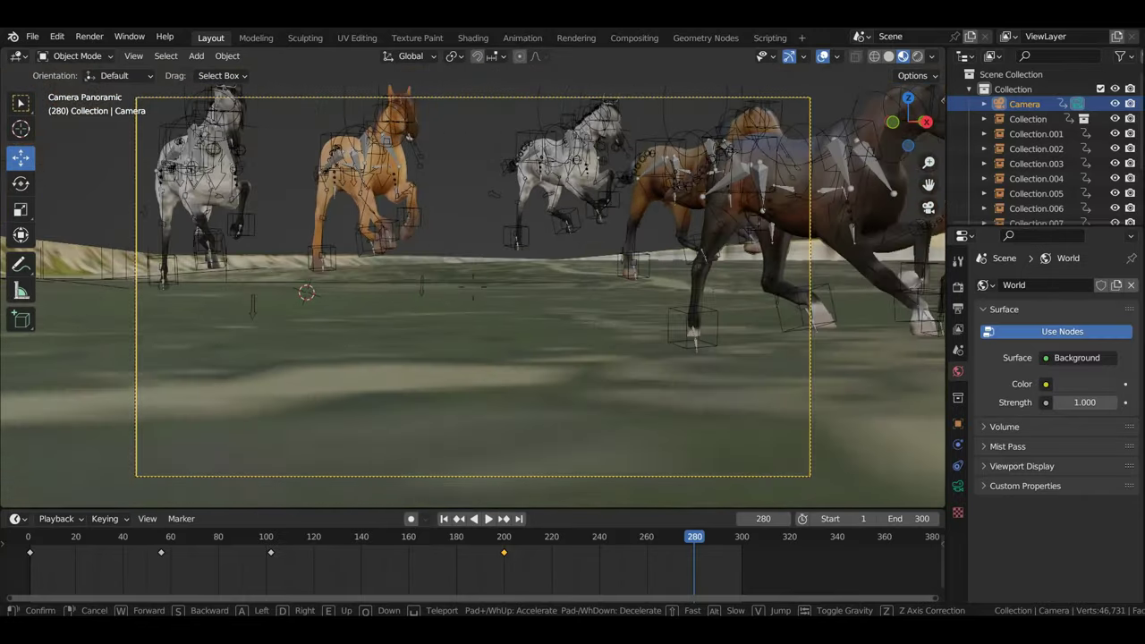
key("s")
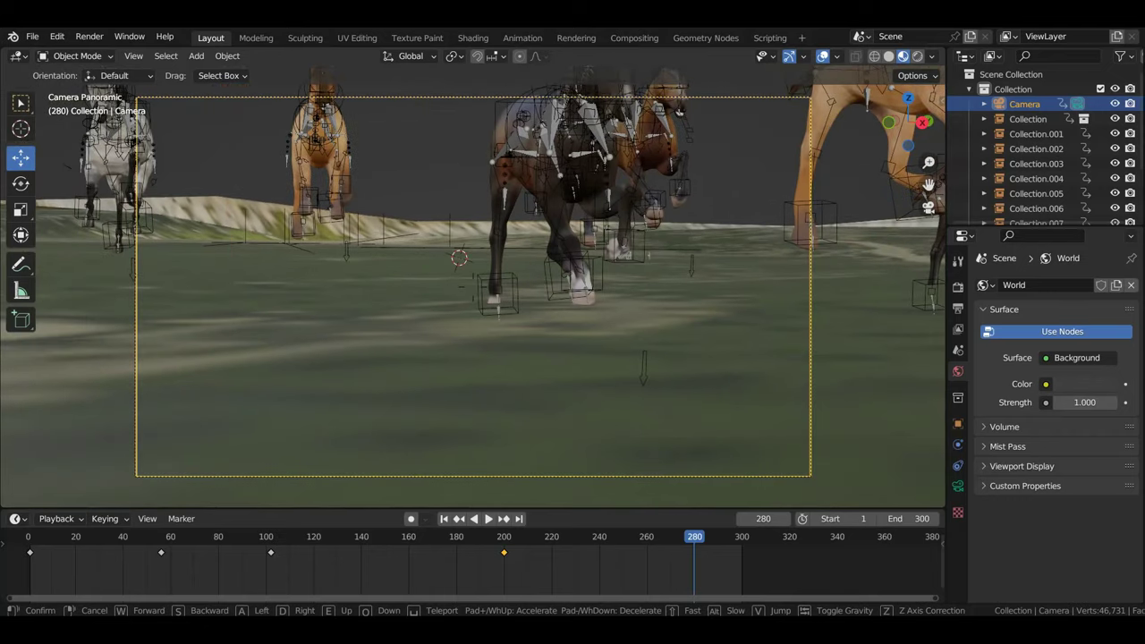
key("w")
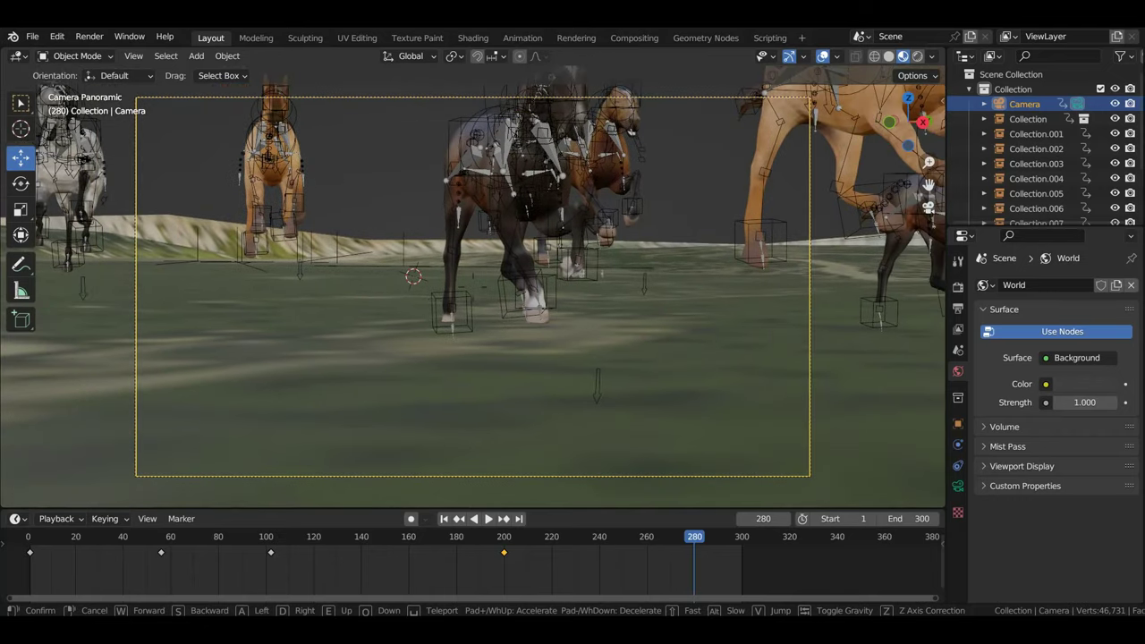
key("w")
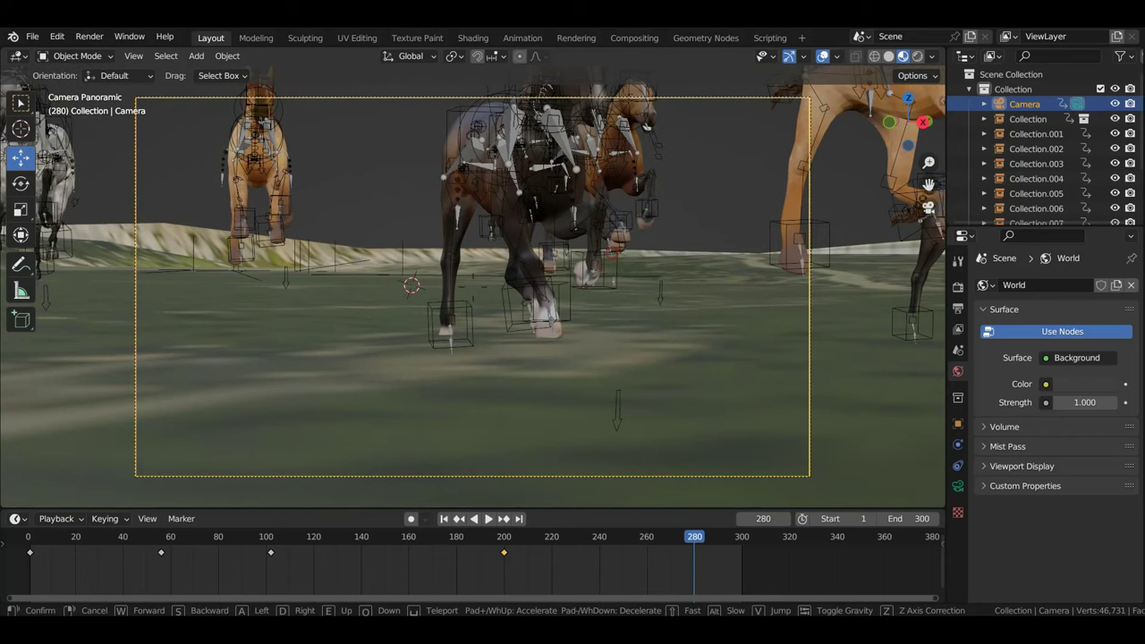
Step: Keep the new view, key the camera's location and rotation at frame 280, and leave camera view
left_click(649, 415)
key("i")
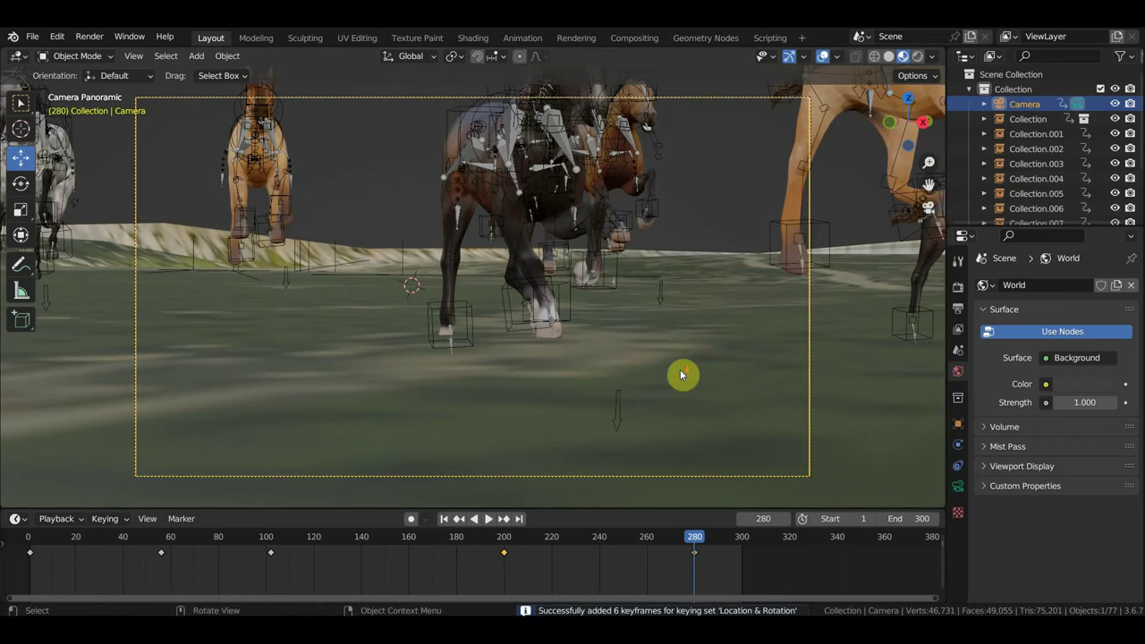
scroll(680, 374, "down", 2)
mouse_move(683, 375)
middle_mouse_down()
mouse_move(582, 345)
mouse_move(60, 413)
middle_mouse_up()
Step: Select all the horse collections and delete their intermediate keyframes
middle_click_drag(596, 215, 519, 228)
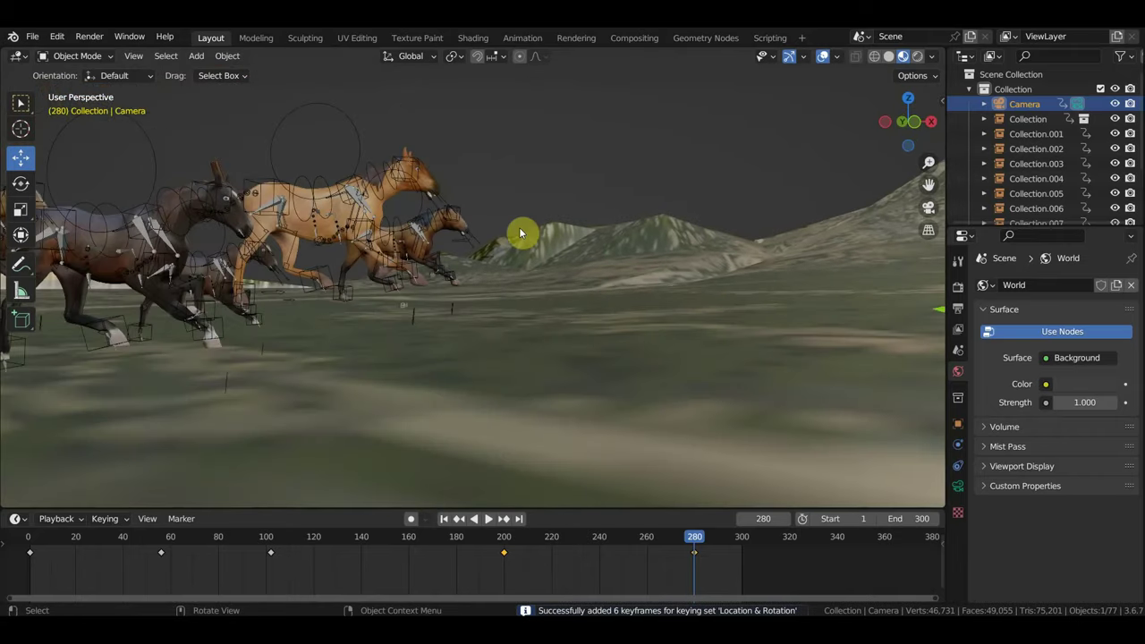
left_click(1029, 119)
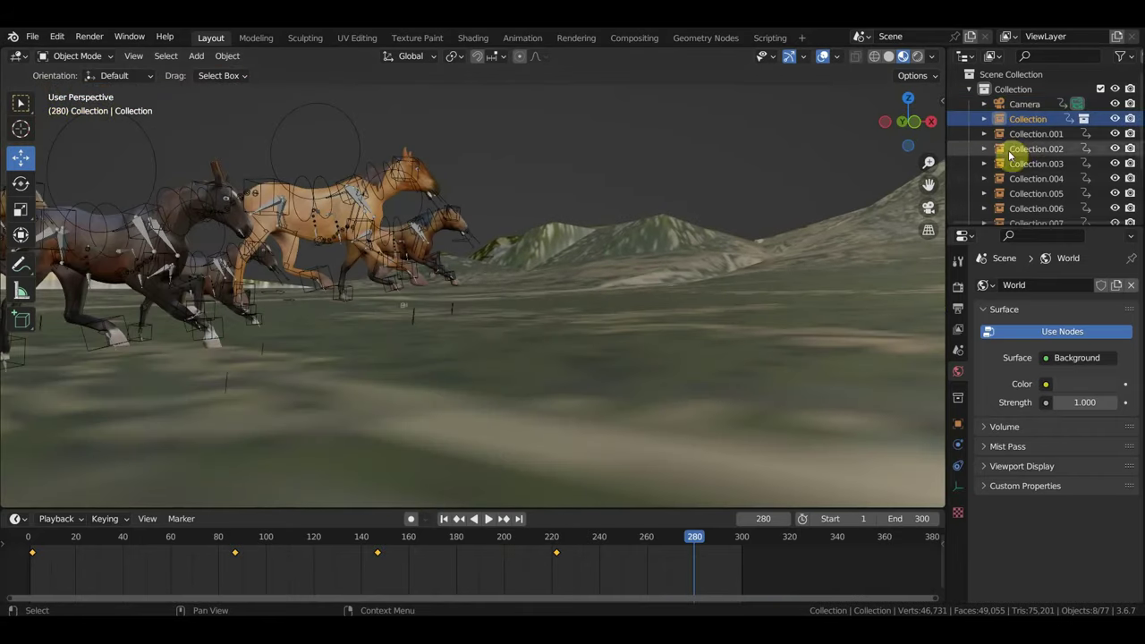
scroll(1020, 157, "down", 3)
left_click(1033, 151, "shift")
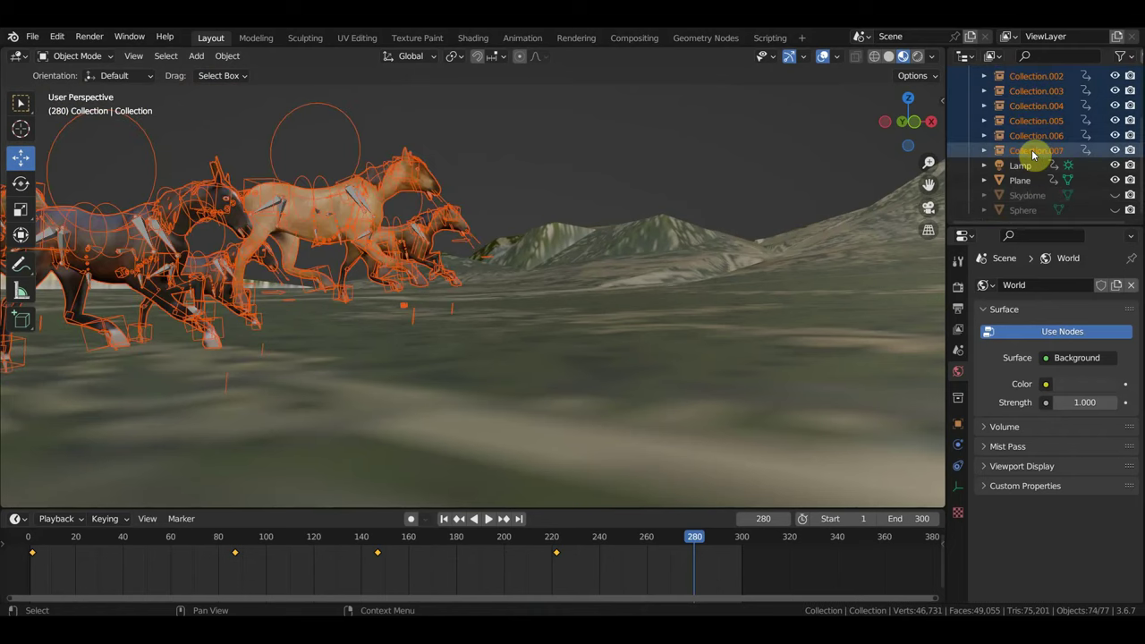
left_click_drag(610, 590, 215, 535)
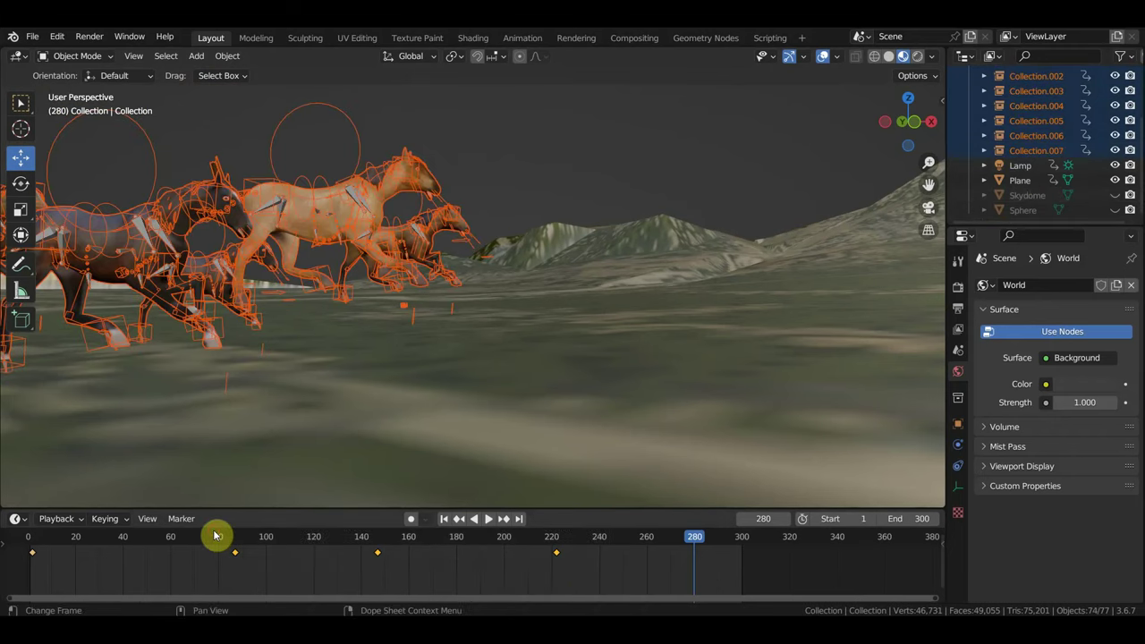
key("Delete")
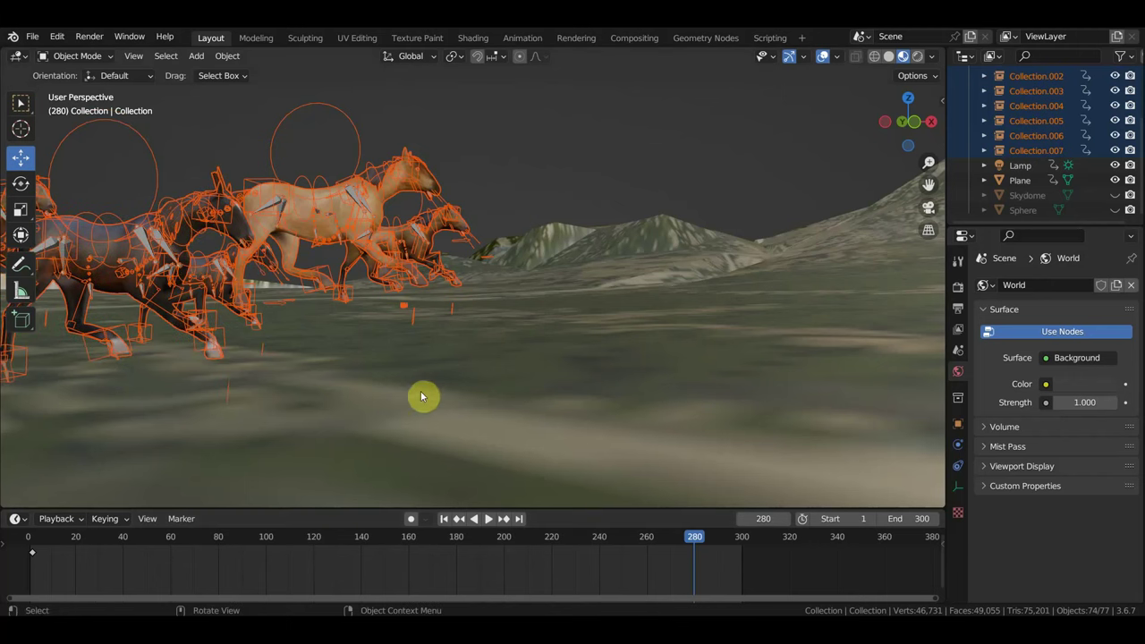
Step: Set the grey front horse's origin to its geometry
mouse_move(421, 396)
middle_mouse_down()
mouse_move(911, 328)
mouse_move(550, 286)
mouse_move(745, 322)
mouse_move(517, 261)
middle_mouse_up()
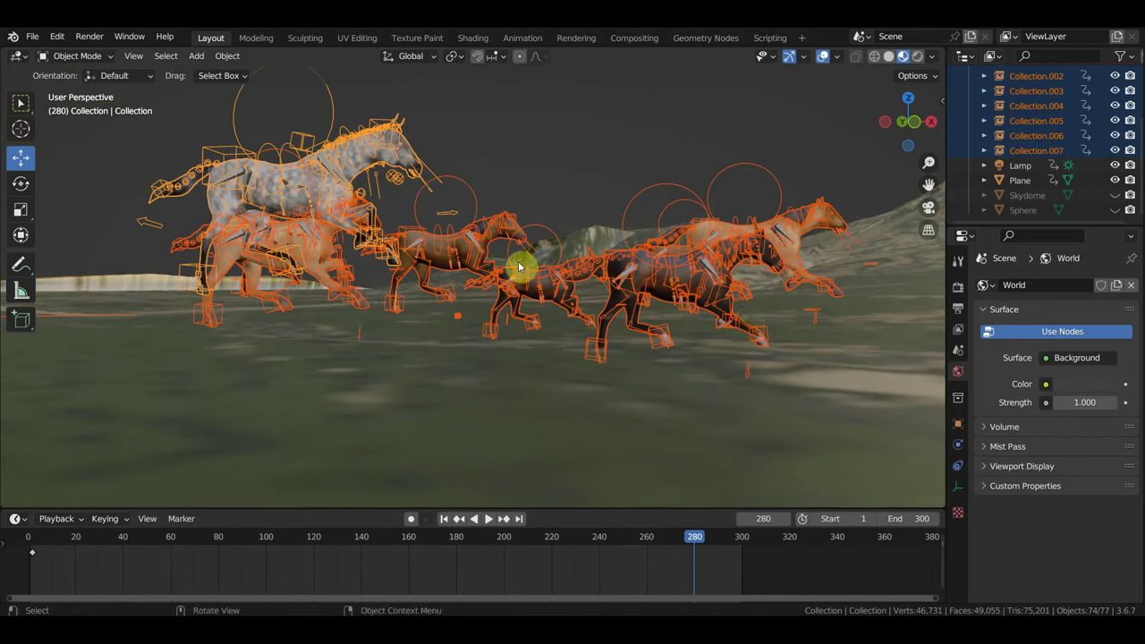
left_click(294, 181)
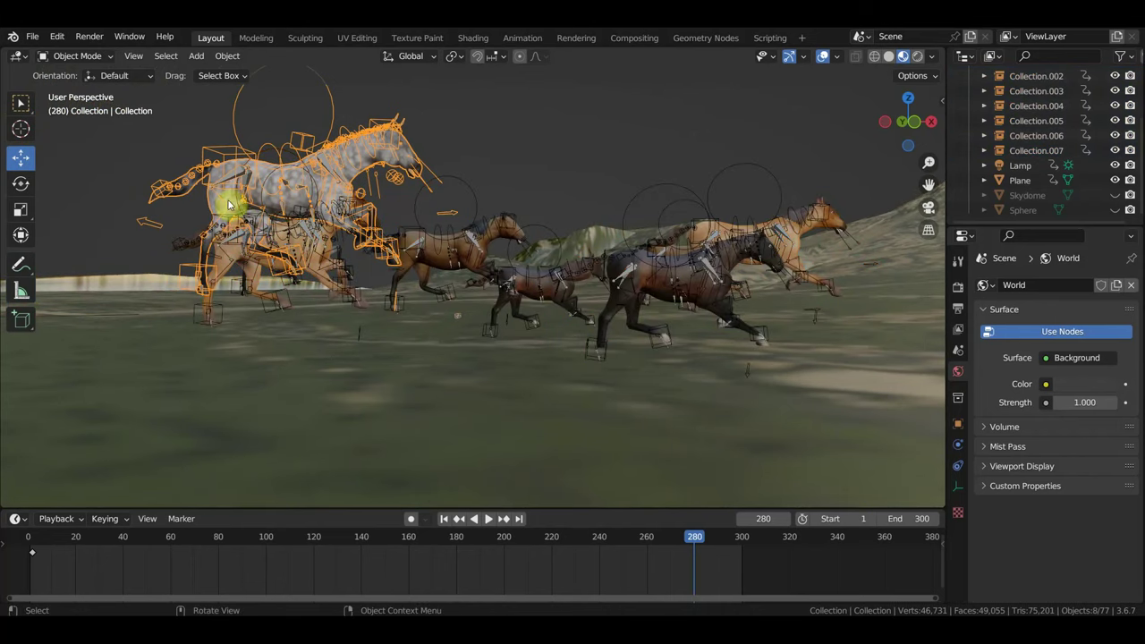
left_click(227, 55)
mouse_move(253, 87)
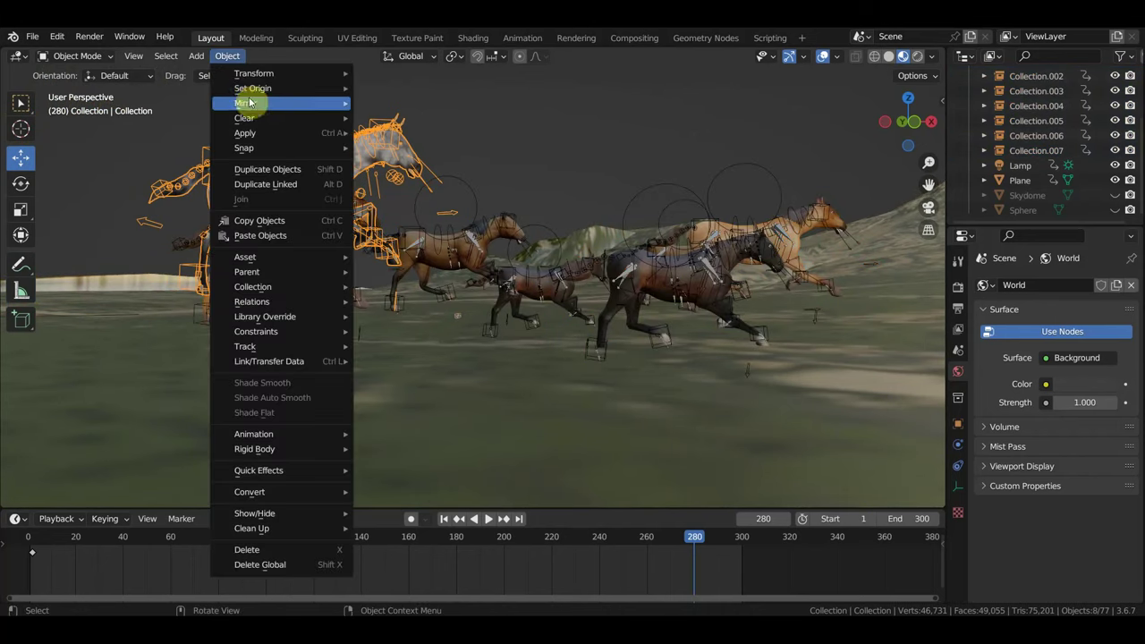
left_click(426, 105)
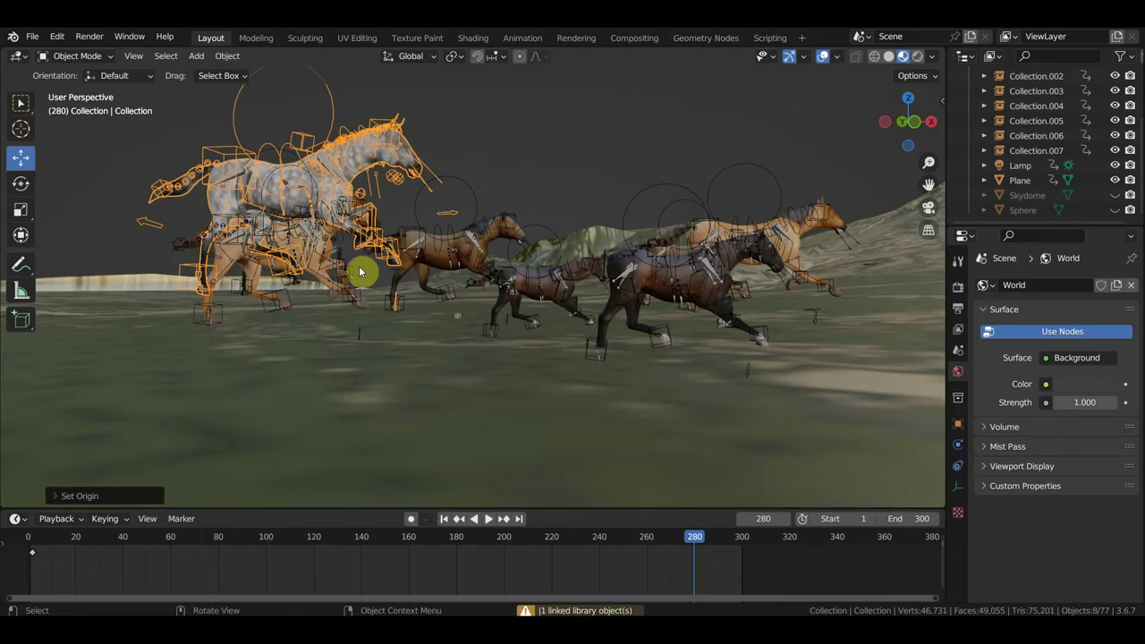
mouse_move(421, 361)
middle_mouse_down("ctrl")
mouse_move(389, 270)
mouse_move(446, 273)
middle_mouse_up("ctrl")
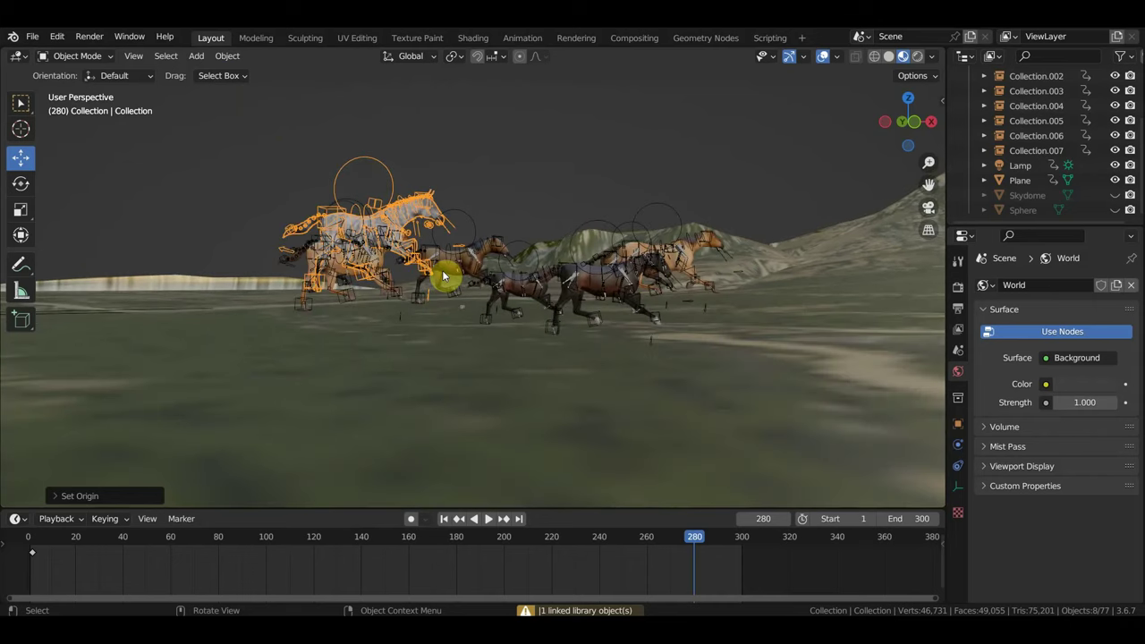
Step: Lower the grey horse rig along Z and hide the viewport overlays
key("g")
key("z")
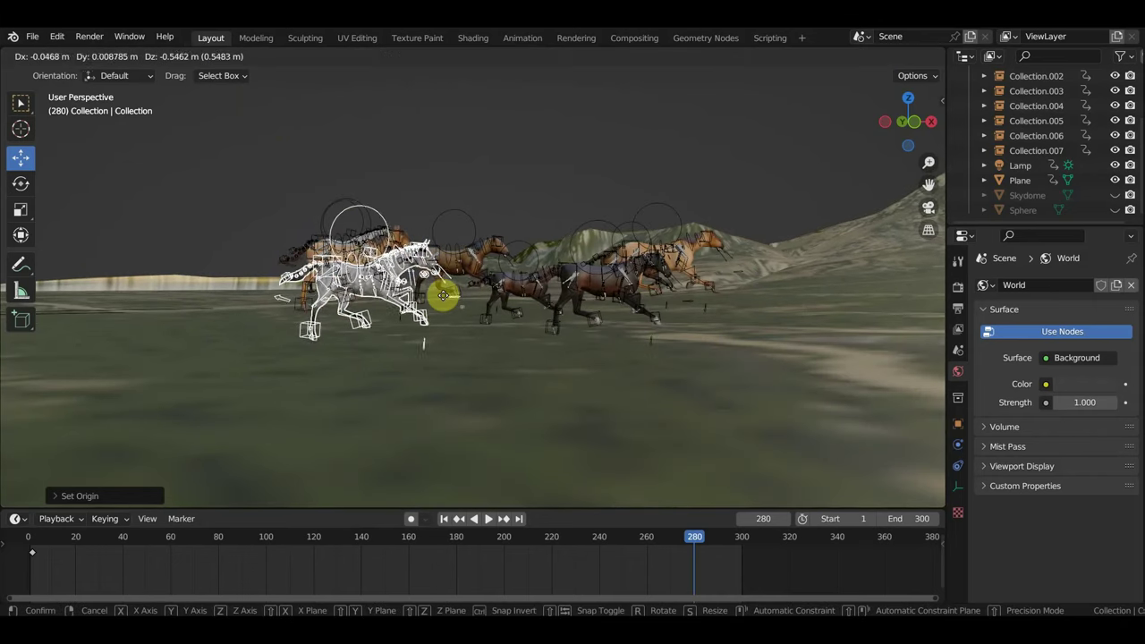
left_click(487, 285)
left_click(823, 55)
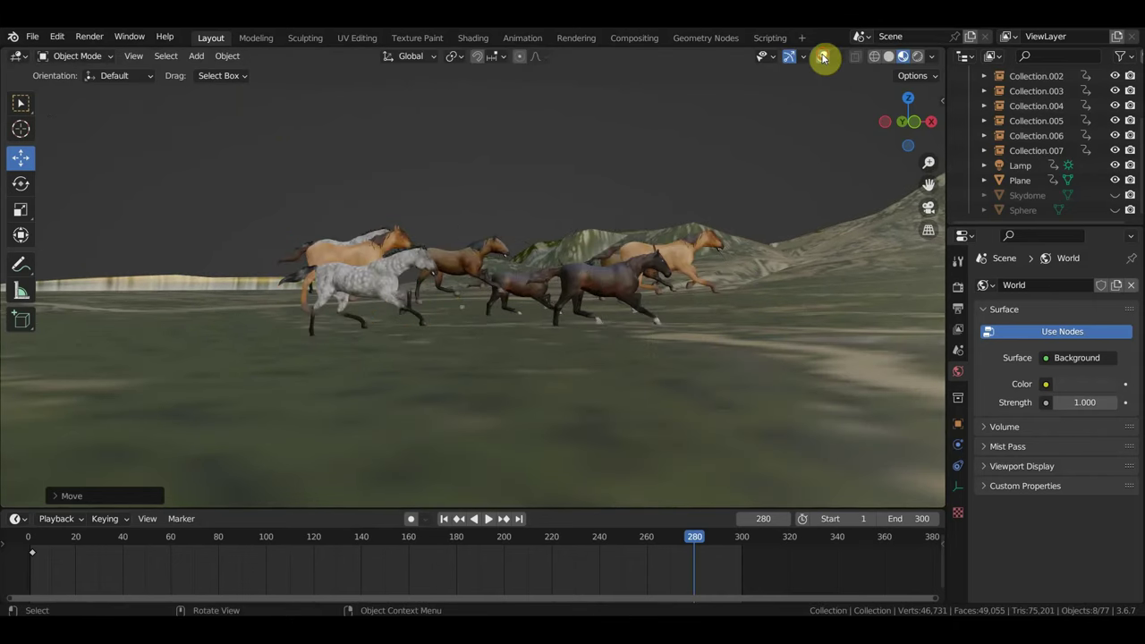
scroll(528, 315, "up", 3)
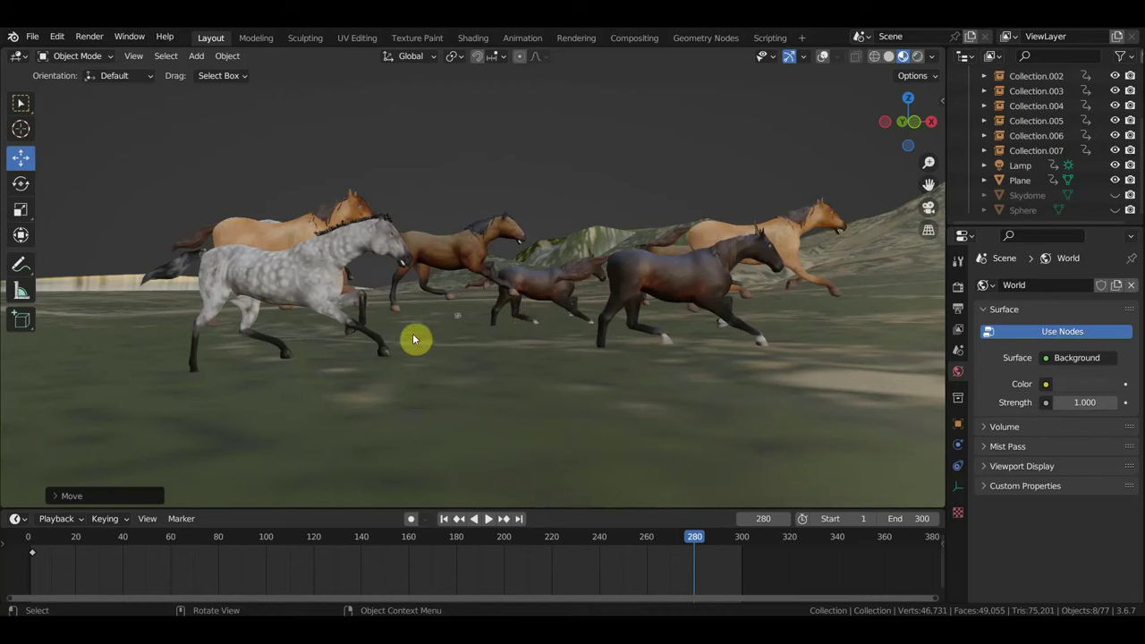
Step: Move the Collection.002 horse, the grey back horse (Collection.004) and the brown horse into a tighter group
left_click(308, 222)
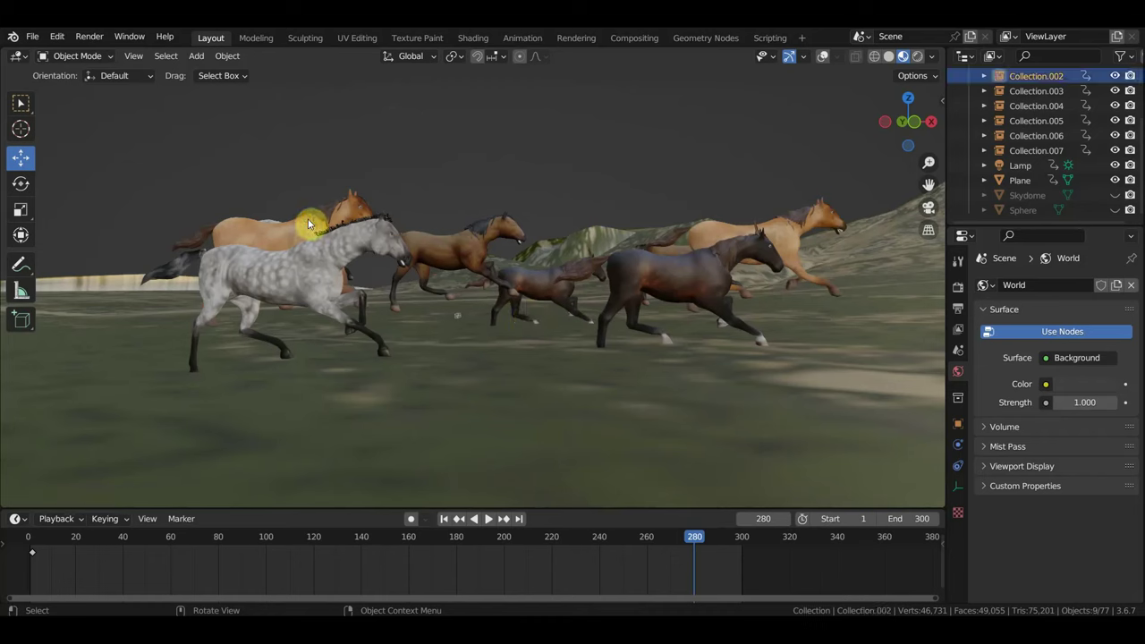
left_click_drag(308, 222, 310, 239)
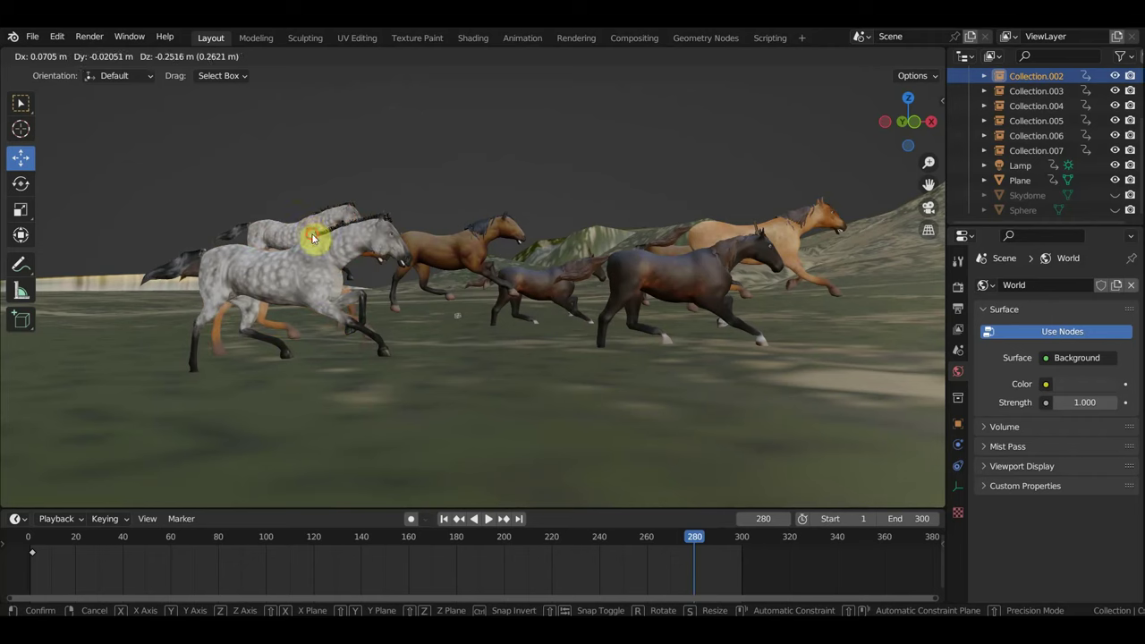
left_click(313, 237)
left_click(332, 217)
mouse_move(331, 219)
left_mouse_down()
mouse_move(317, 225)
mouse_move(358, 243)
mouse_move(370, 229)
mouse_move(366, 238)
left_mouse_up()
left_click(462, 238)
left_click_drag(462, 238, 461, 256)
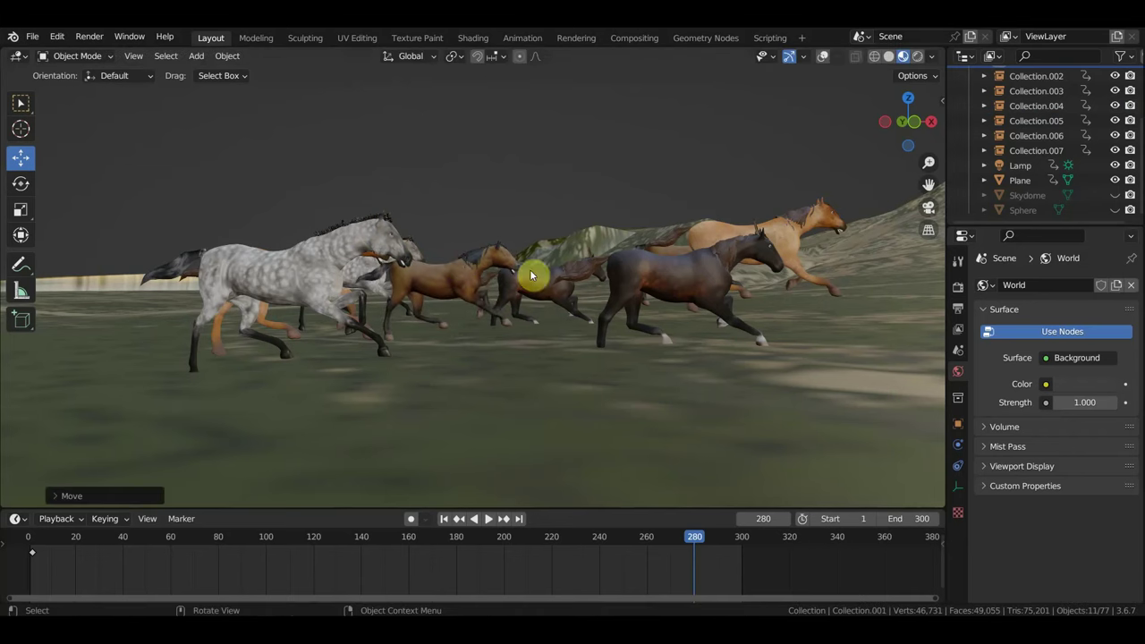
Step: Shift the tan Collection.006 horse right and reposition the dark brown and Collection.007 horses
left_click(781, 240)
left_click_drag(791, 240, 799, 252)
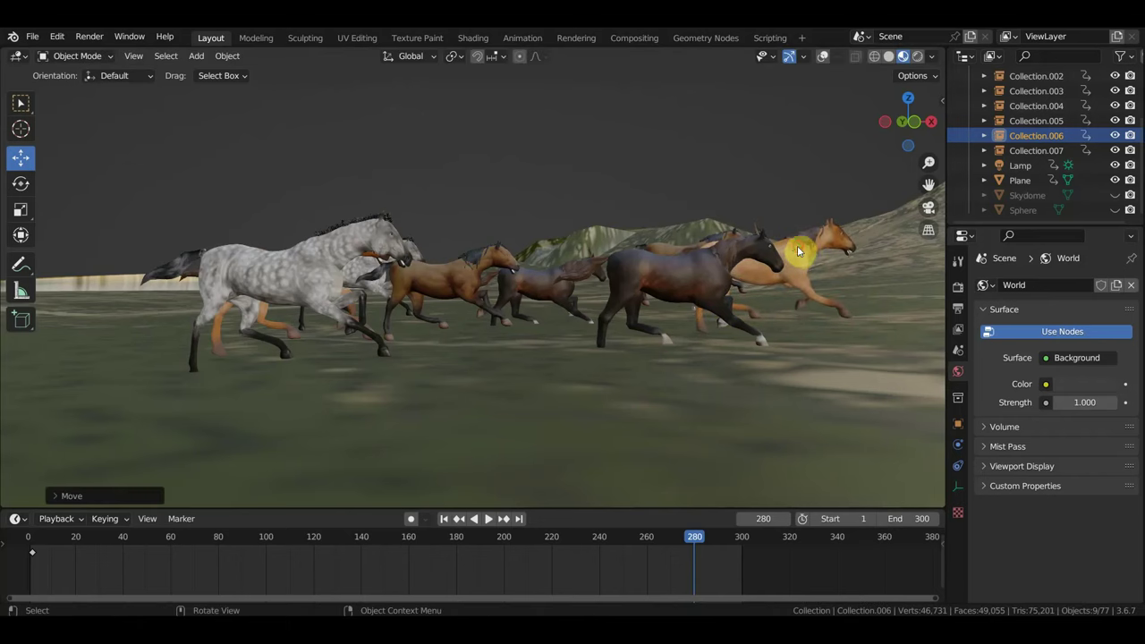
left_click_drag(681, 278, 684, 268)
left_click_drag(551, 292, 550, 288)
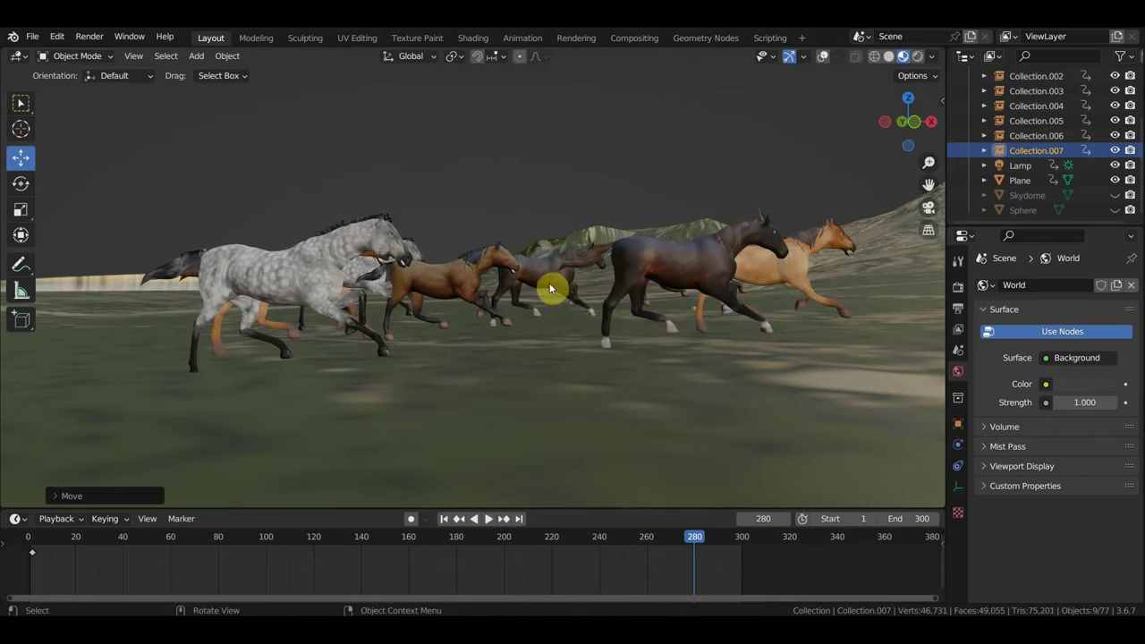
scroll(1028, 146, "up", 3)
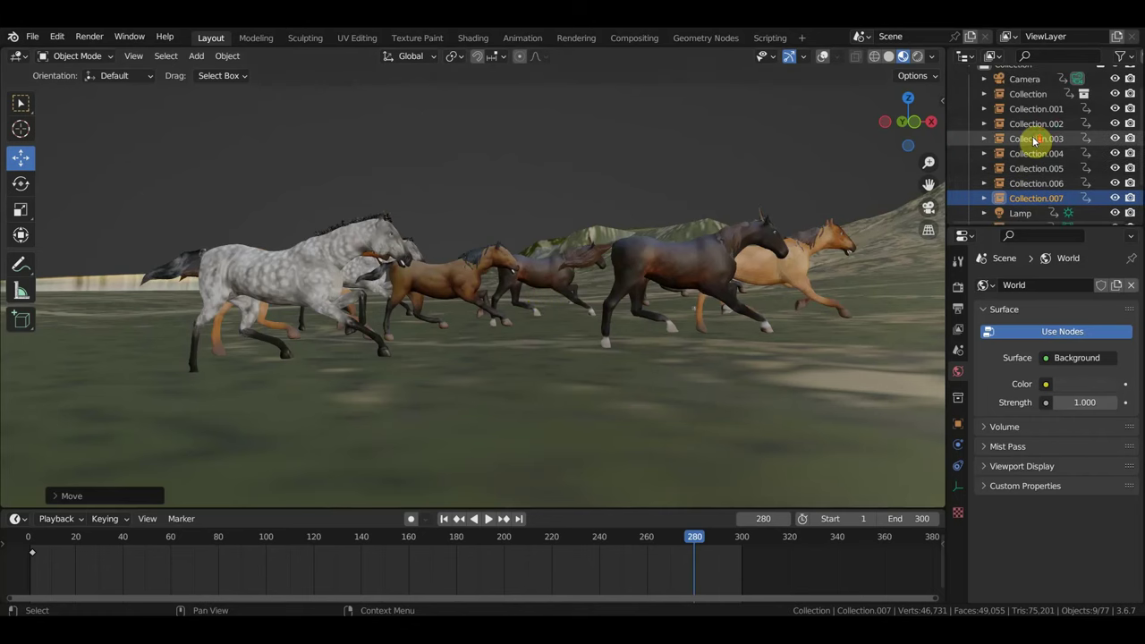
Step: Key location and rotation on all horse collections, making Location & Rotation the active keying set
left_click(1038, 98, "shift")
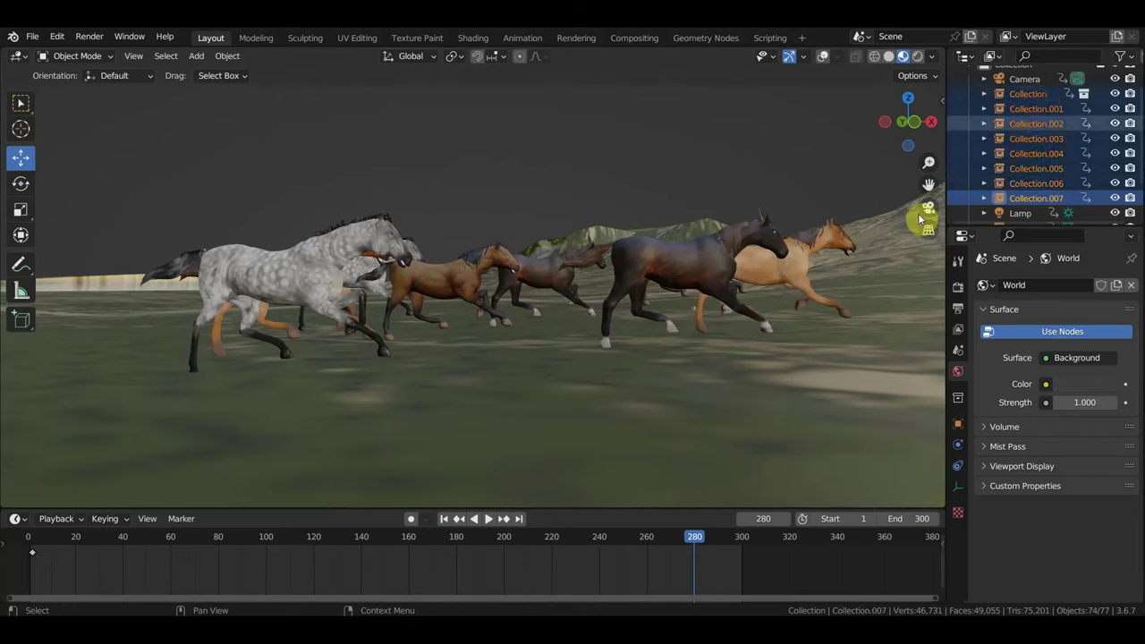
key("i")
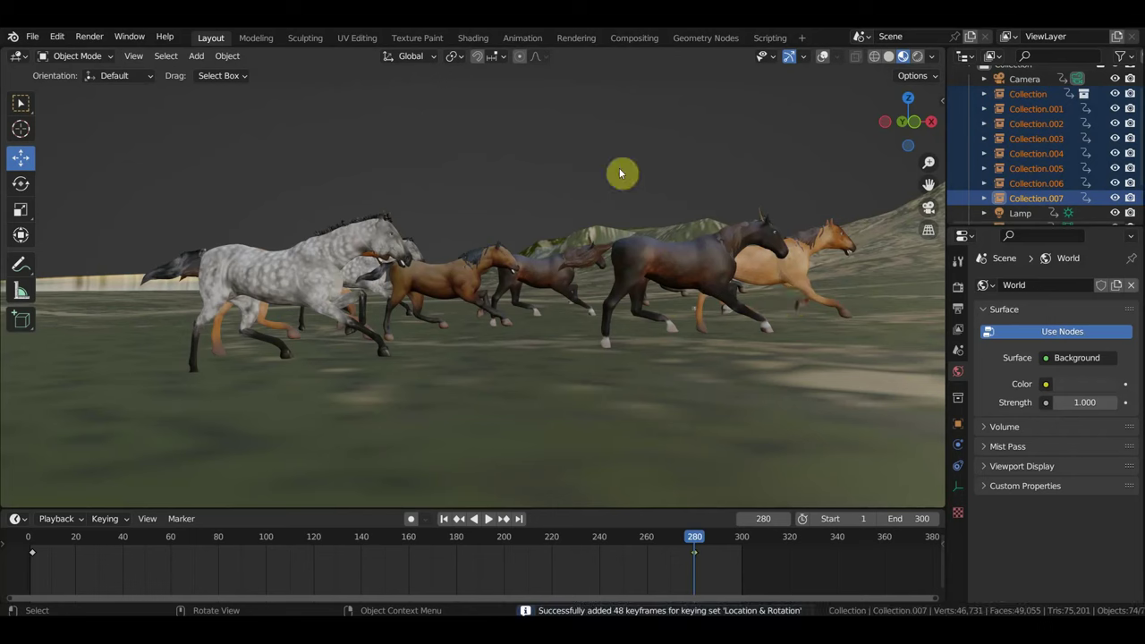
left_click(106, 520)
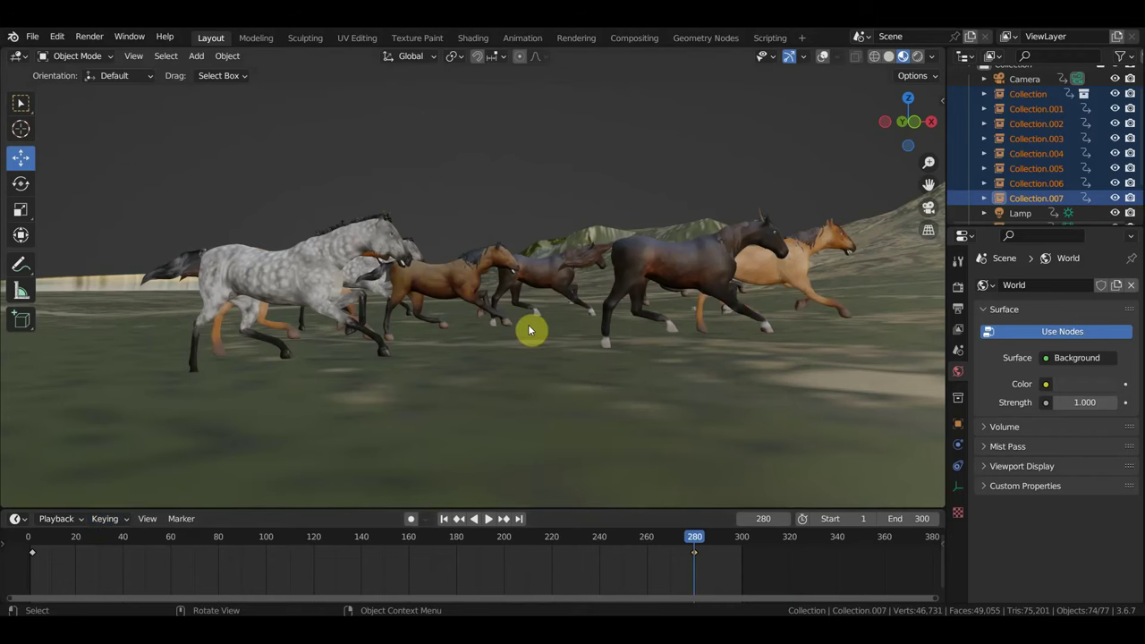
key("i")
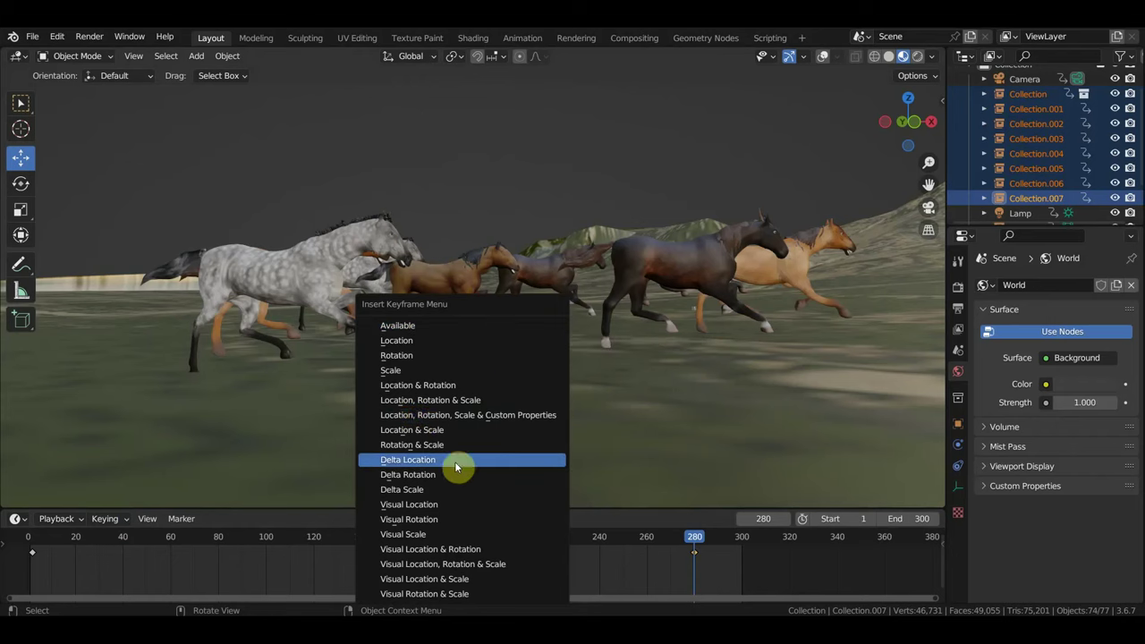
left_click(126, 526)
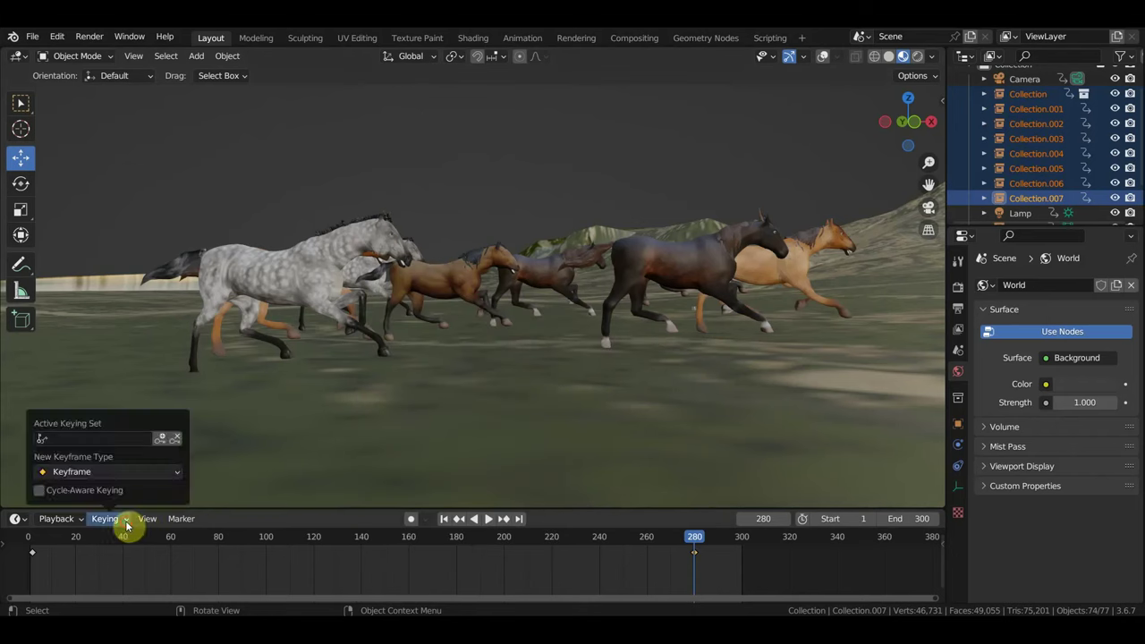
left_click(134, 436)
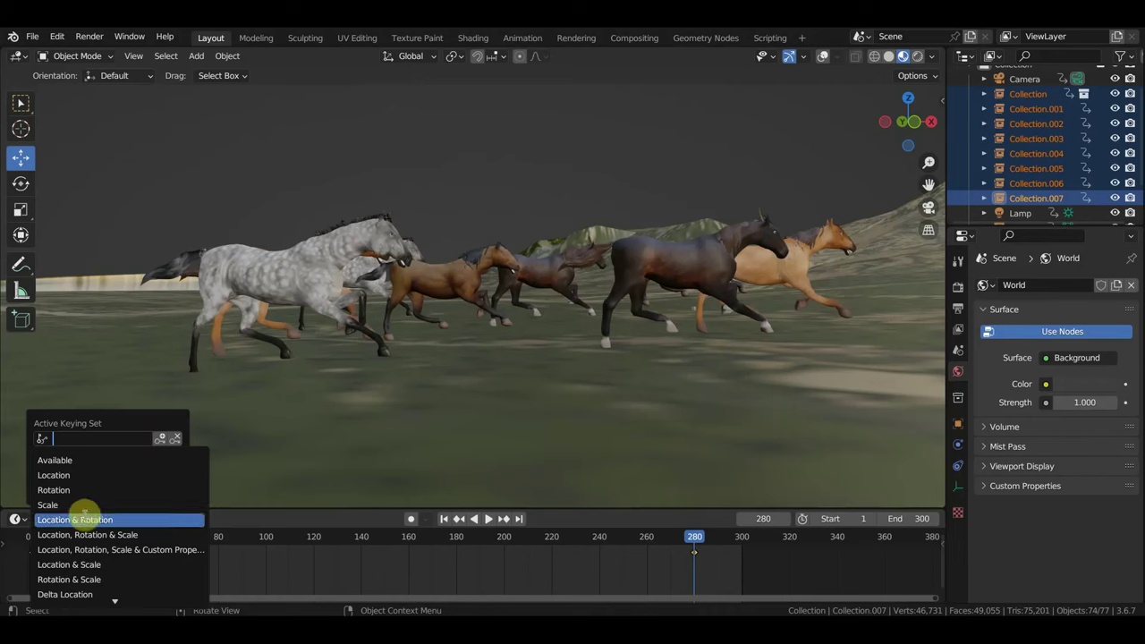
left_click(78, 519)
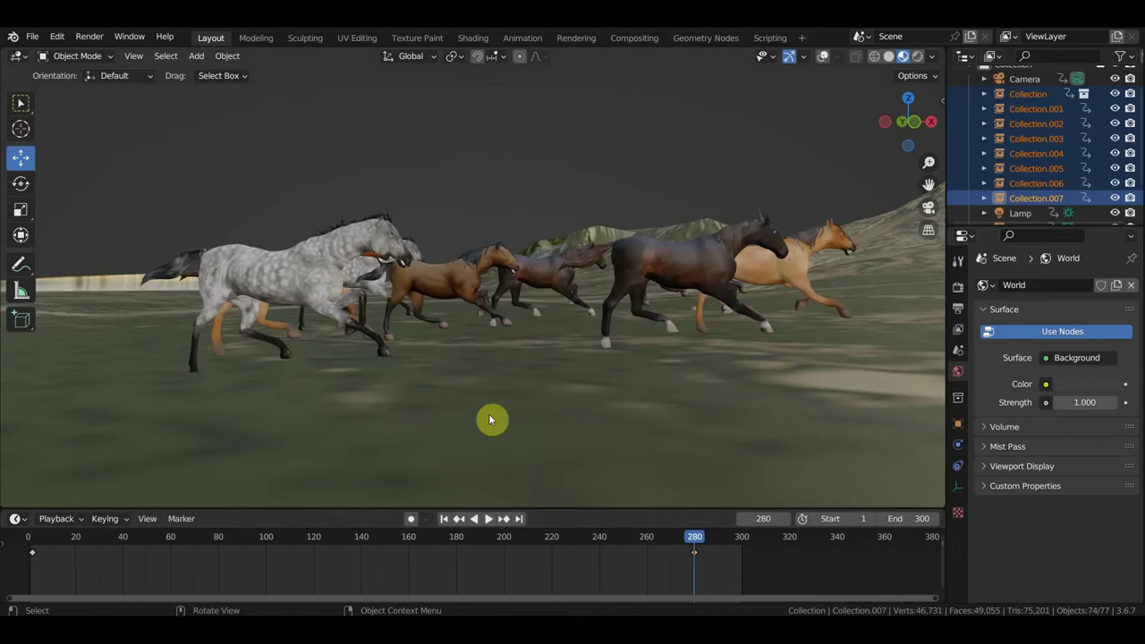
left_click(556, 540)
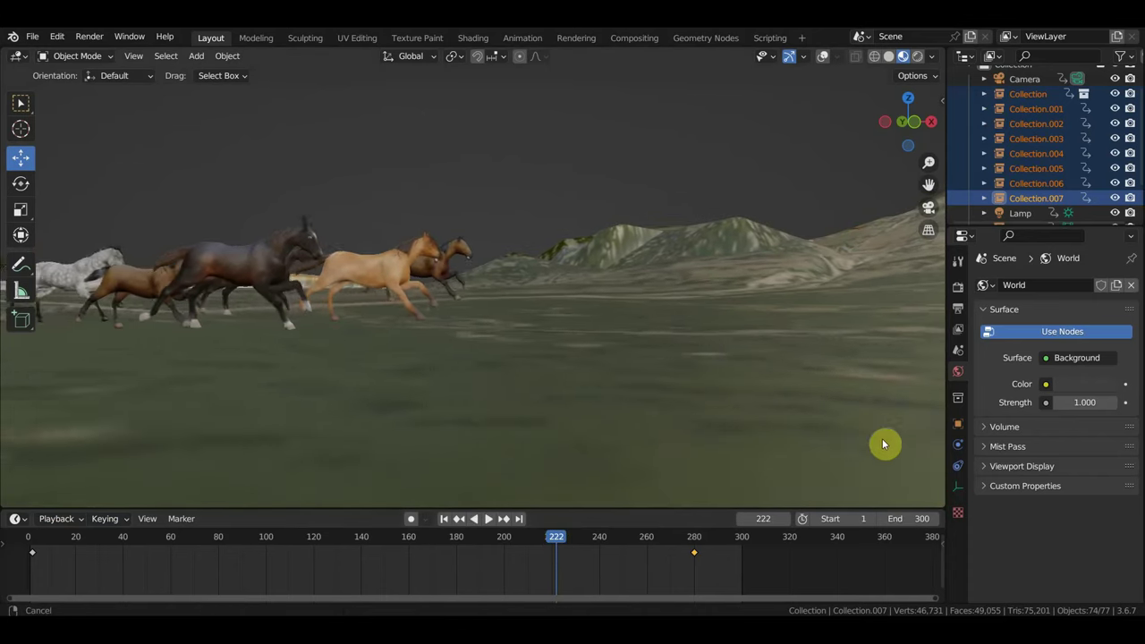
middle_click_drag(498, 411, 777, 415, "shift")
mouse_move(682, 401)
middle_mouse_down()
mouse_move(605, 407)
mouse_move(685, 331)
middle_mouse_up()
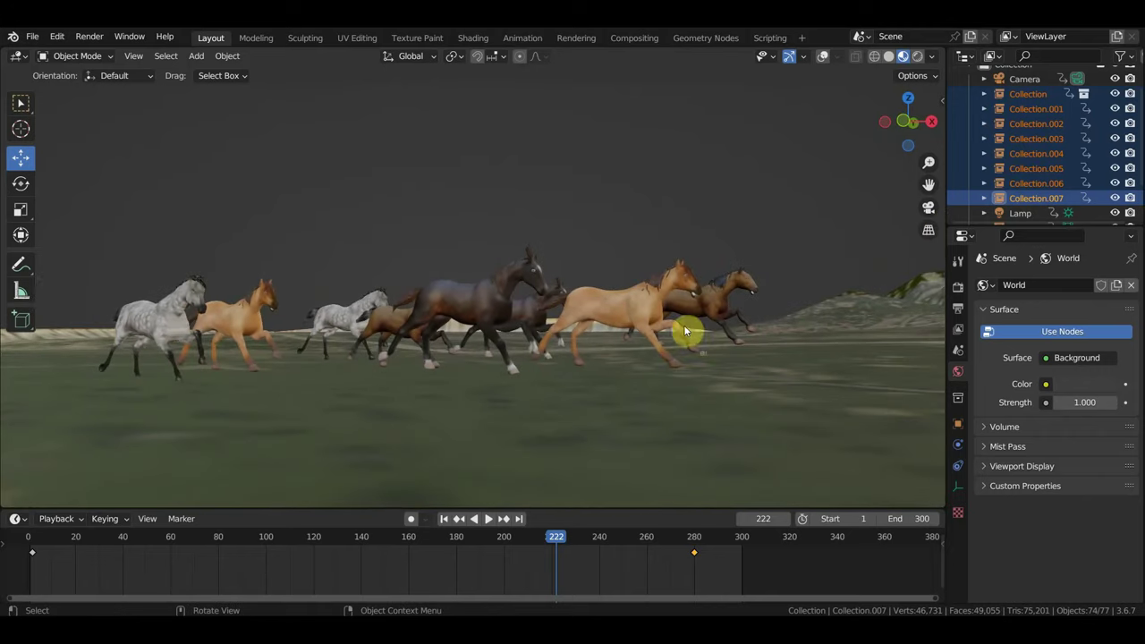
left_click(706, 306)
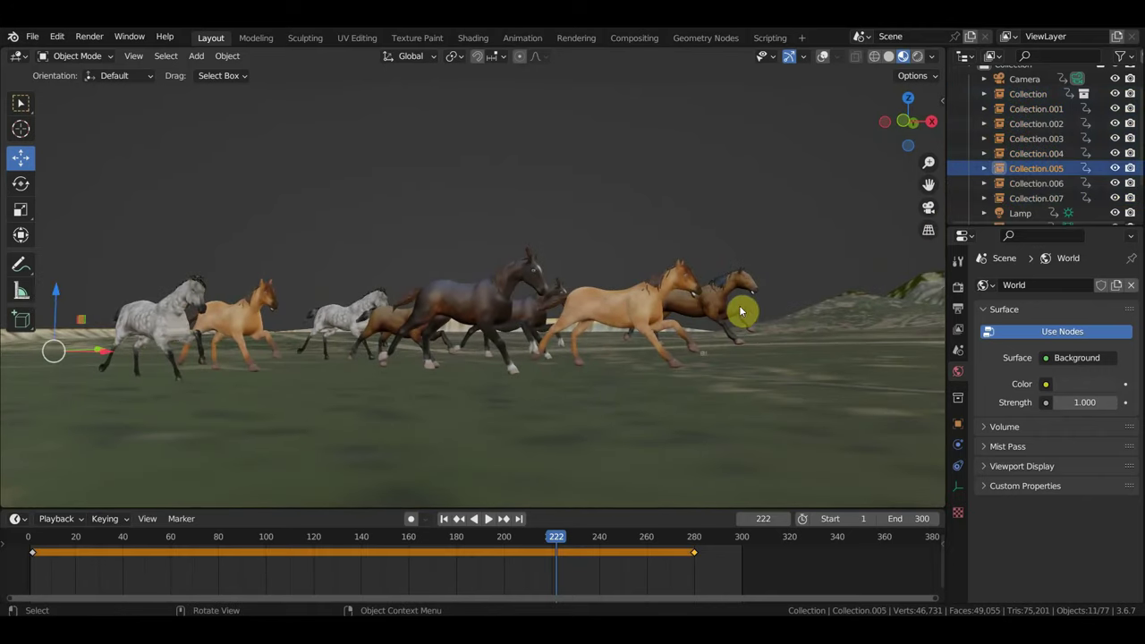
left_click_drag(739, 305, 742, 314)
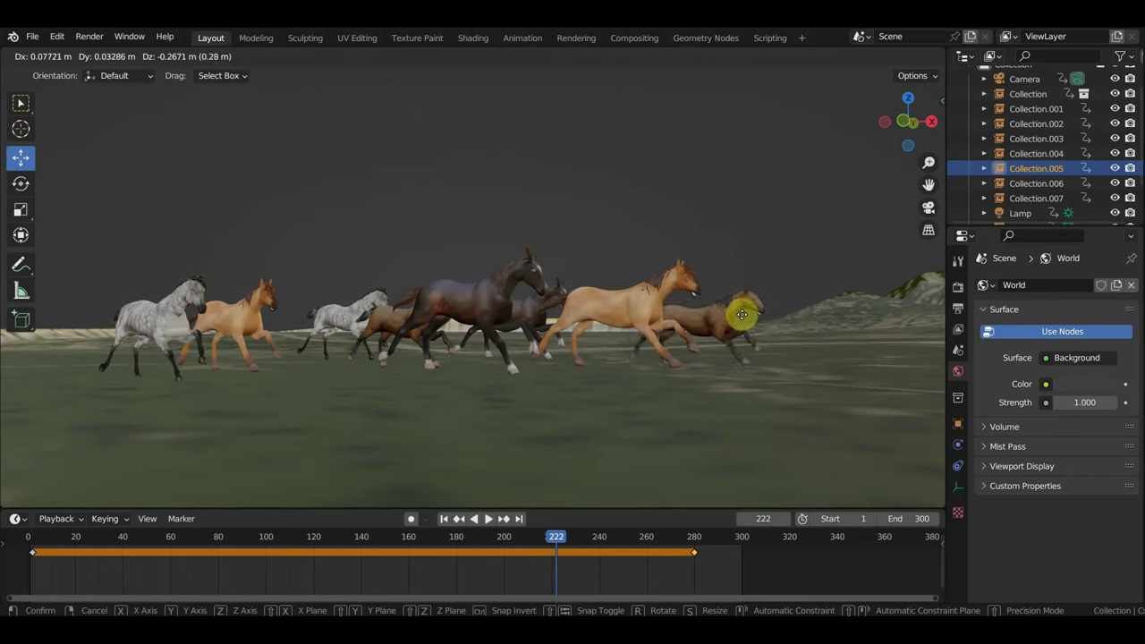
left_click_drag(741, 319, 742, 320)
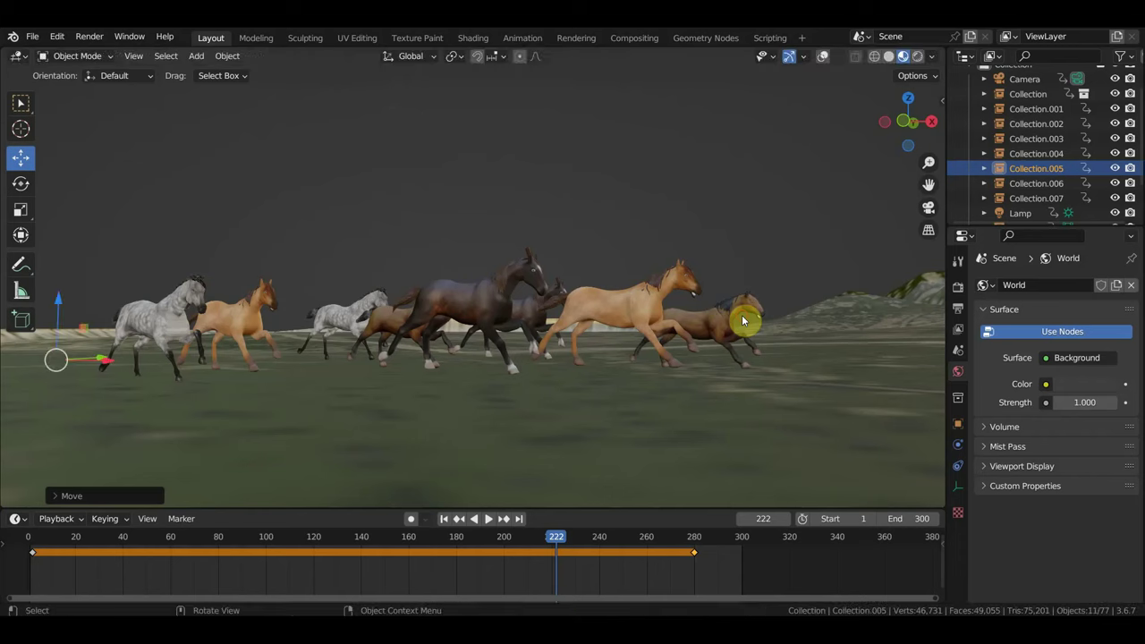
key("i")
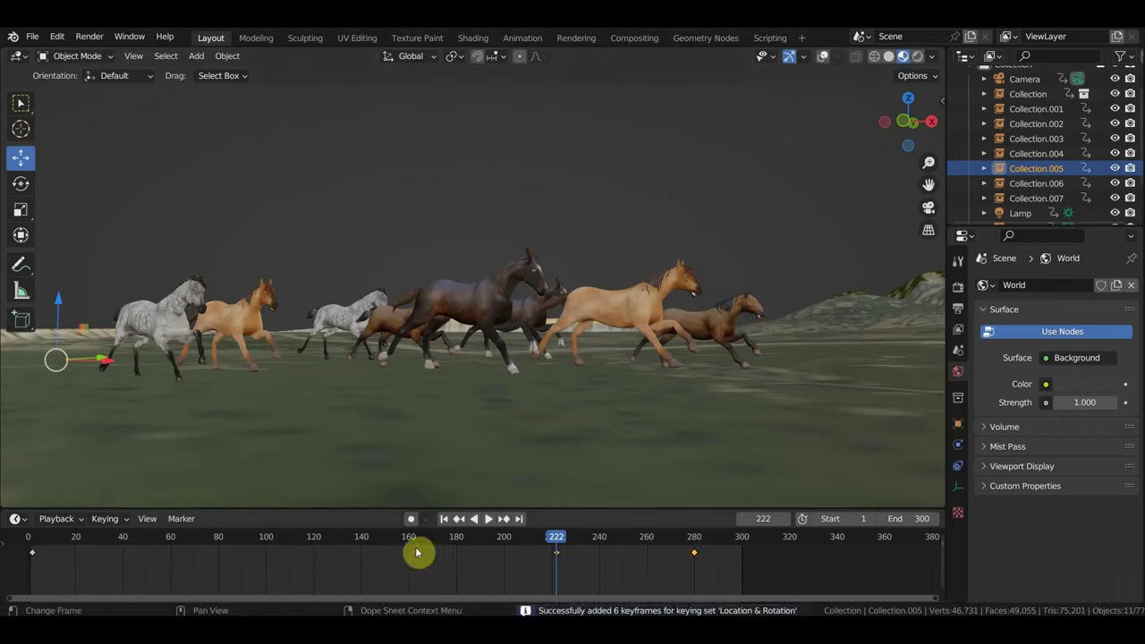
left_click(375, 542)
key("space")
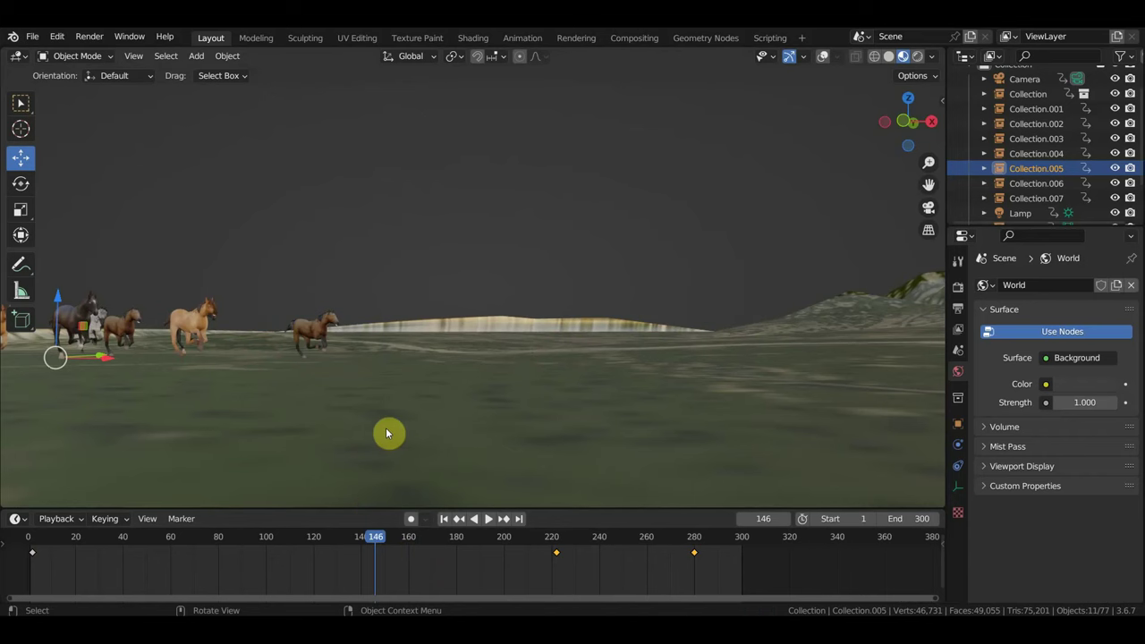
middle_click_drag(387, 401, 0, 394)
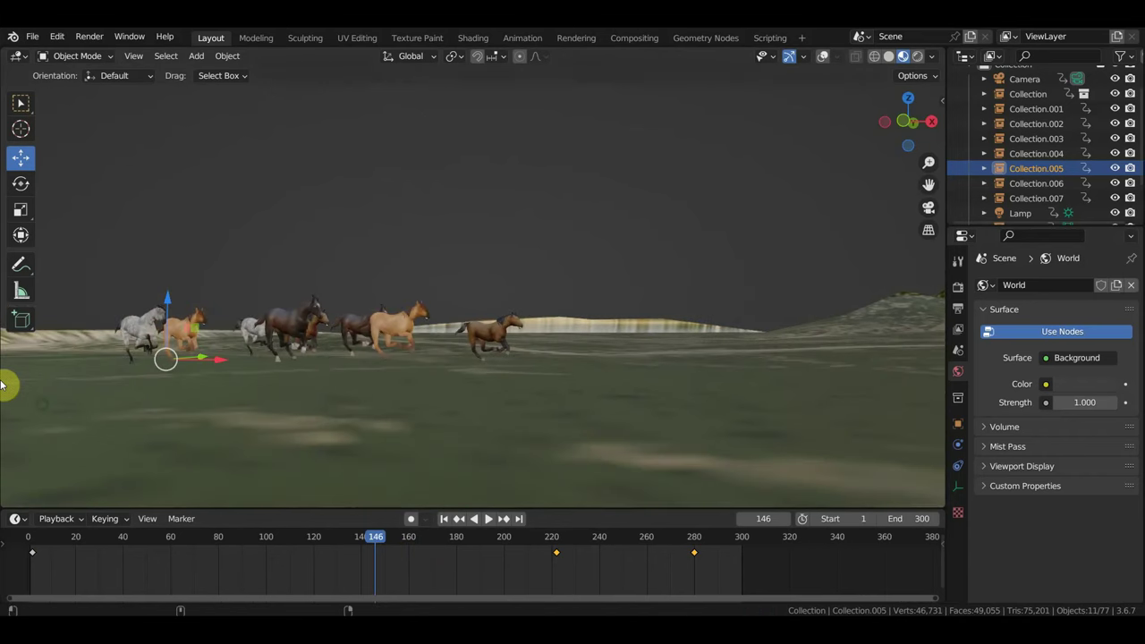
mouse_move(451, 344)
middle_mouse_down()
mouse_move(488, 345)
mouse_move(491, 421)
mouse_move(427, 375)
mouse_move(415, 344)
mouse_move(486, 363)
mouse_move(529, 396)
mouse_move(582, 350)
mouse_move(672, 318)
mouse_move(672, 288)
mouse_move(643, 299)
middle_mouse_up()
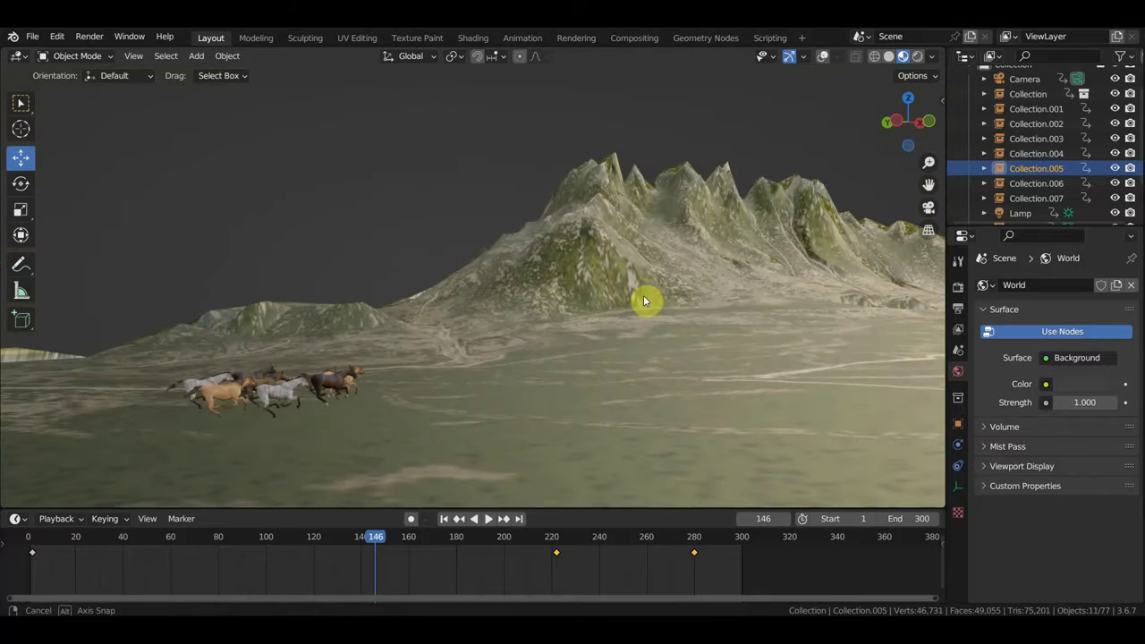
mouse_move(263, 421)
middle_mouse_down()
mouse_move(242, 391)
mouse_move(222, 384)
mouse_move(207, 396)
mouse_move(344, 263)
mouse_move(345, 295)
mouse_move(299, 309)
middle_mouse_up()
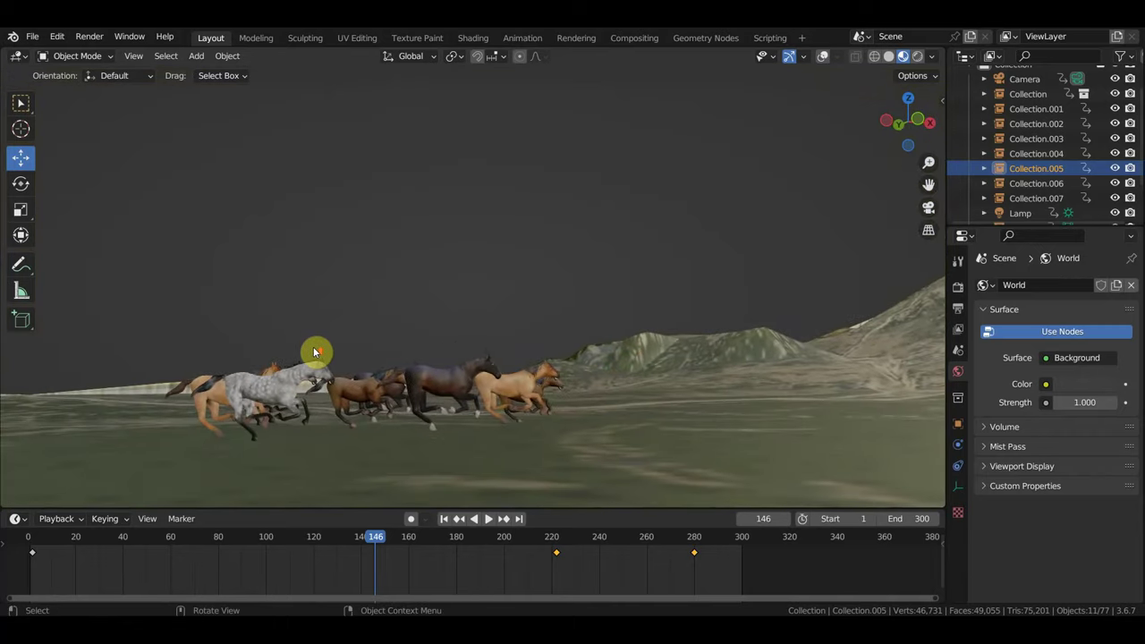
scroll(313, 351, "up", 2)
mouse_move(313, 352)
middle_mouse_down()
mouse_move(365, 271)
mouse_move(473, 247)
mouse_move(412, 329)
middle_mouse_up()
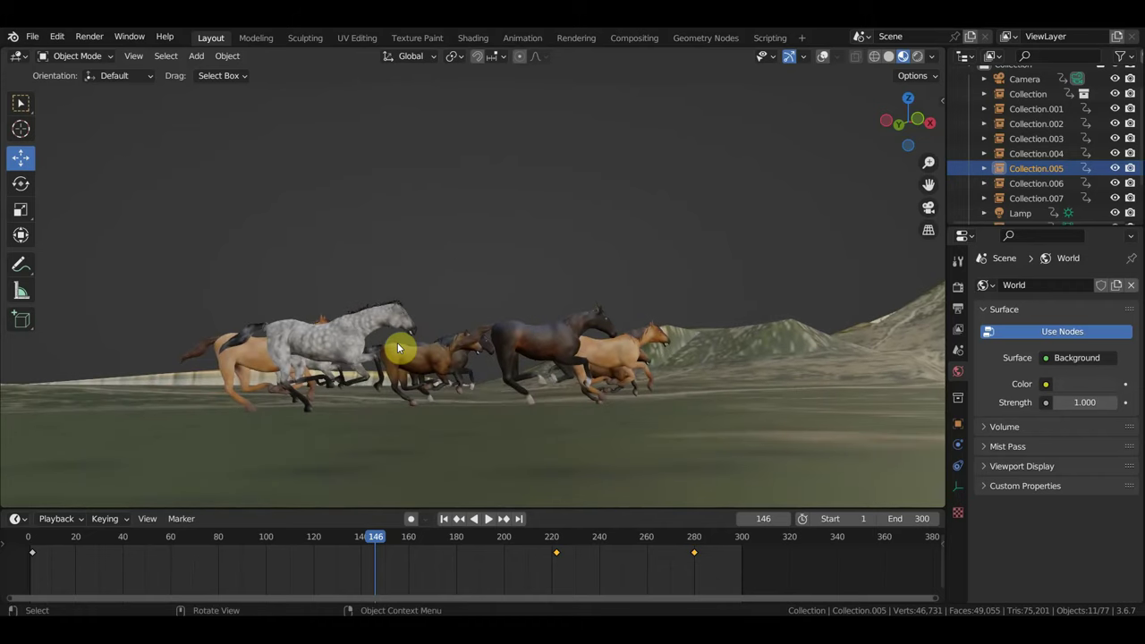
left_click(565, 358)
Step: Select all horse collections, raise the herd slightly and key location and rotation at frame 146
left_click(1027, 94)
left_click(1040, 202, "shift")
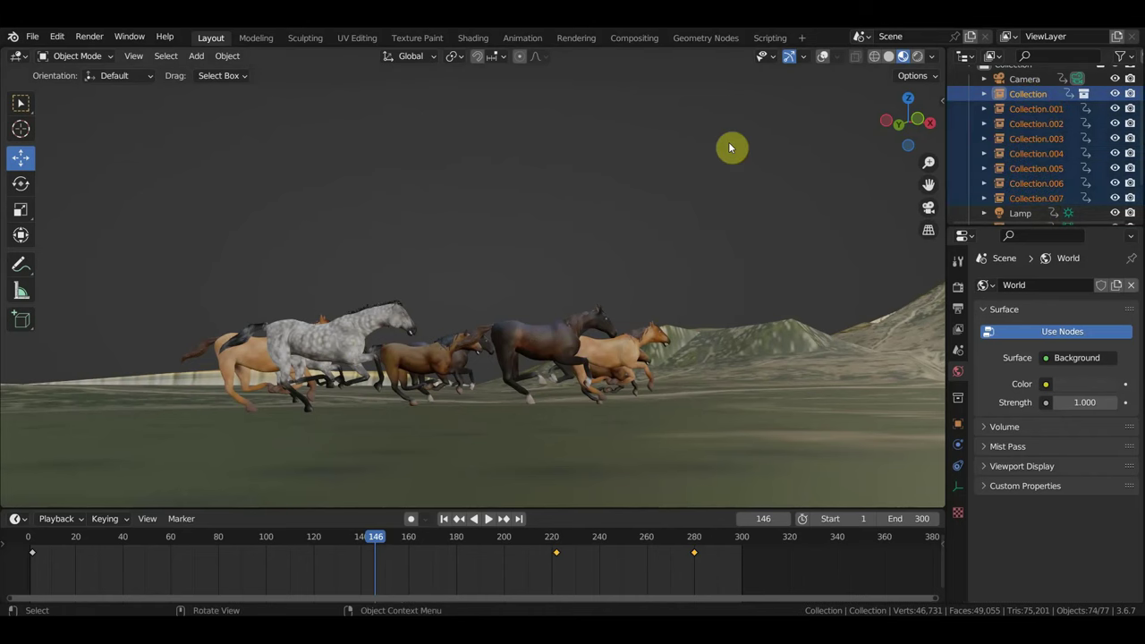
left_click(825, 58)
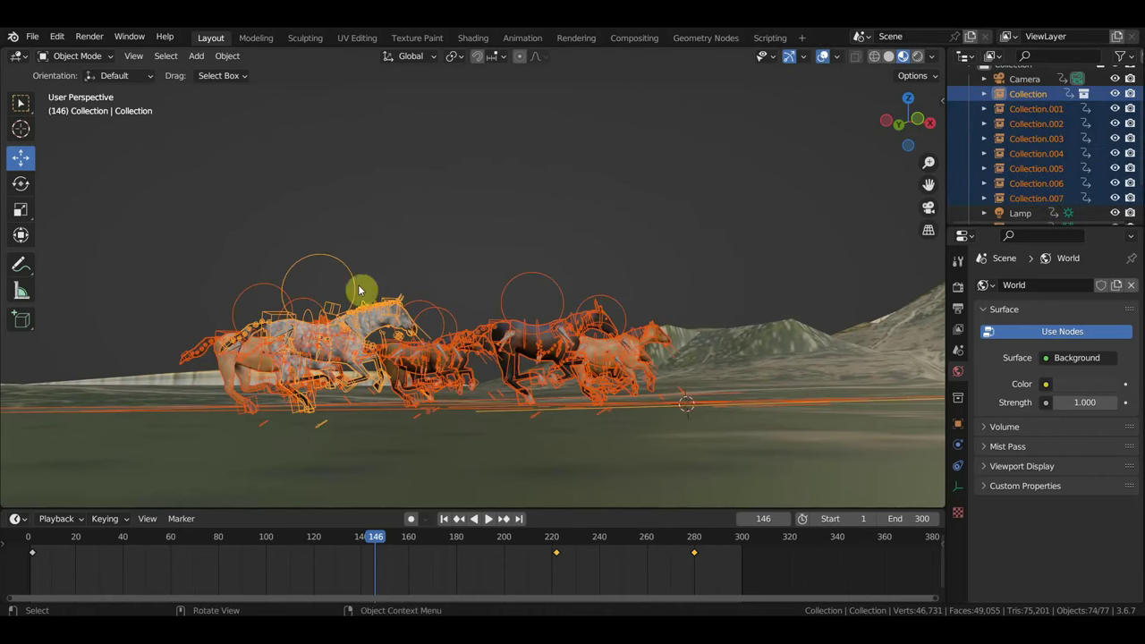
key("g")
left_click(467, 284)
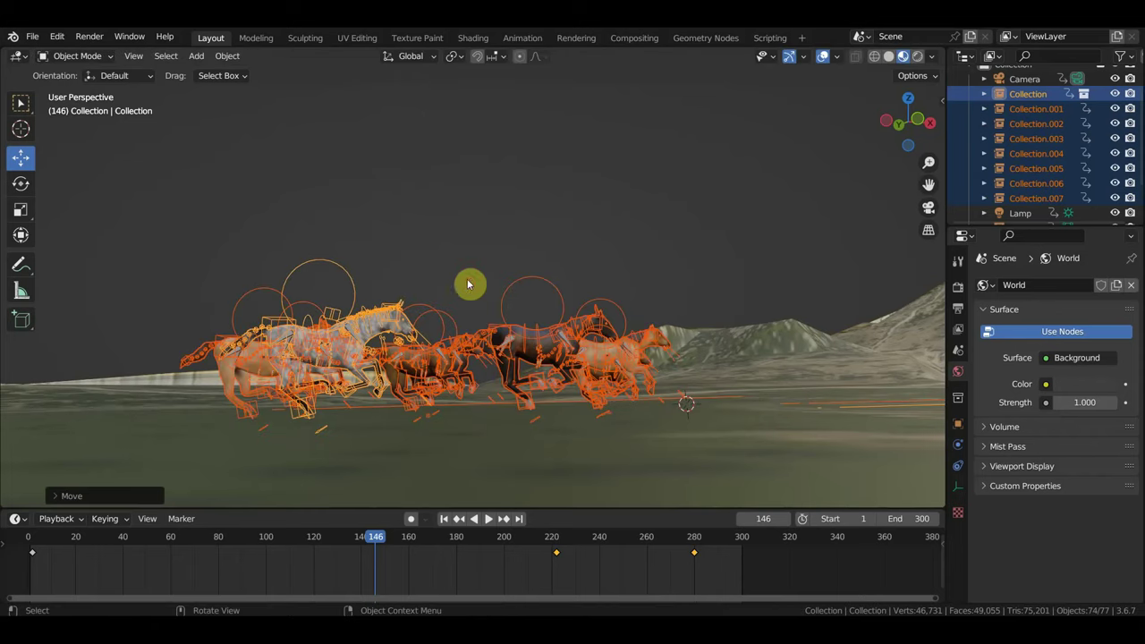
left_click(824, 58)
key("g")
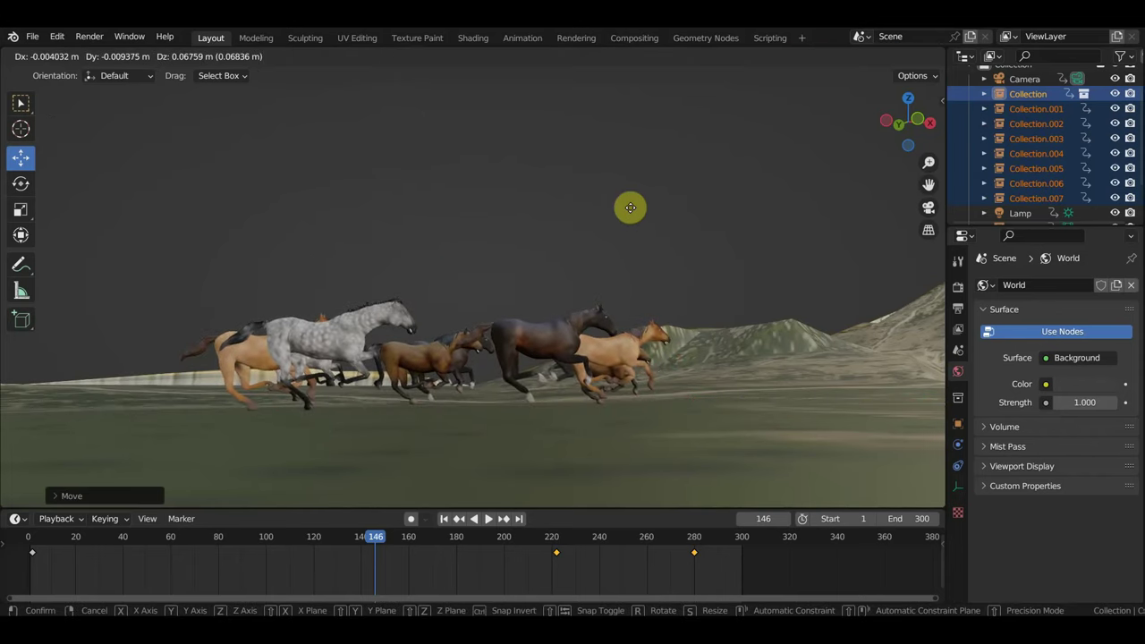
left_click(630, 208)
key("i")
Step: Rotate the herd at frame 62 and key its location and rotation there
left_click_drag(374, 539, 176, 543)
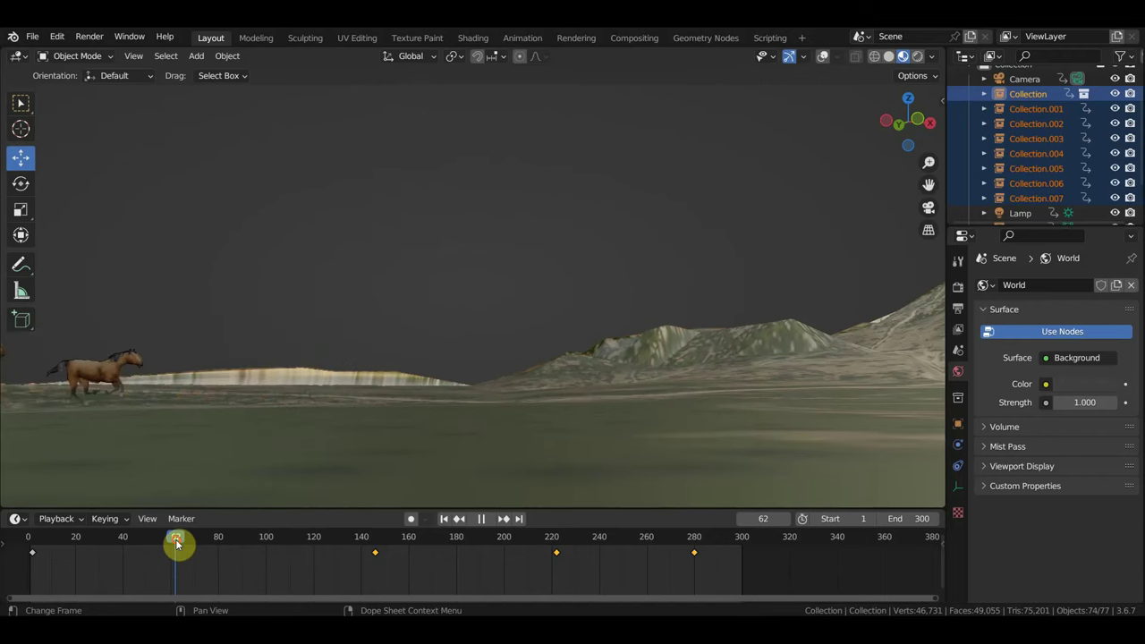
middle_click_drag(188, 435, 849, 430, "shift")
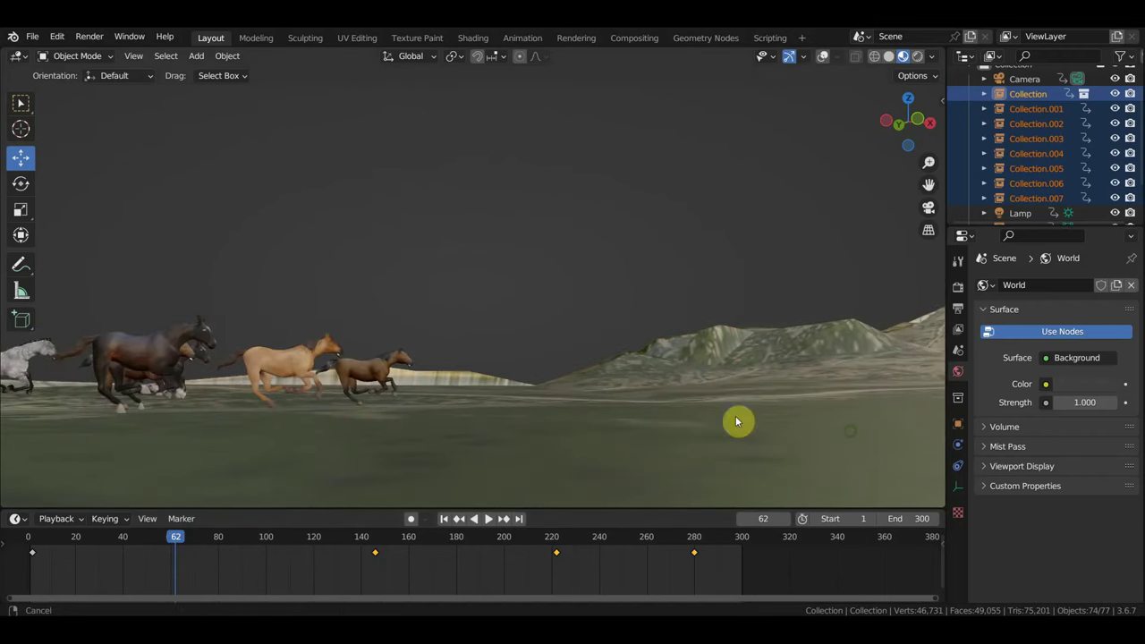
middle_click_drag(629, 413, 797, 422, "shift")
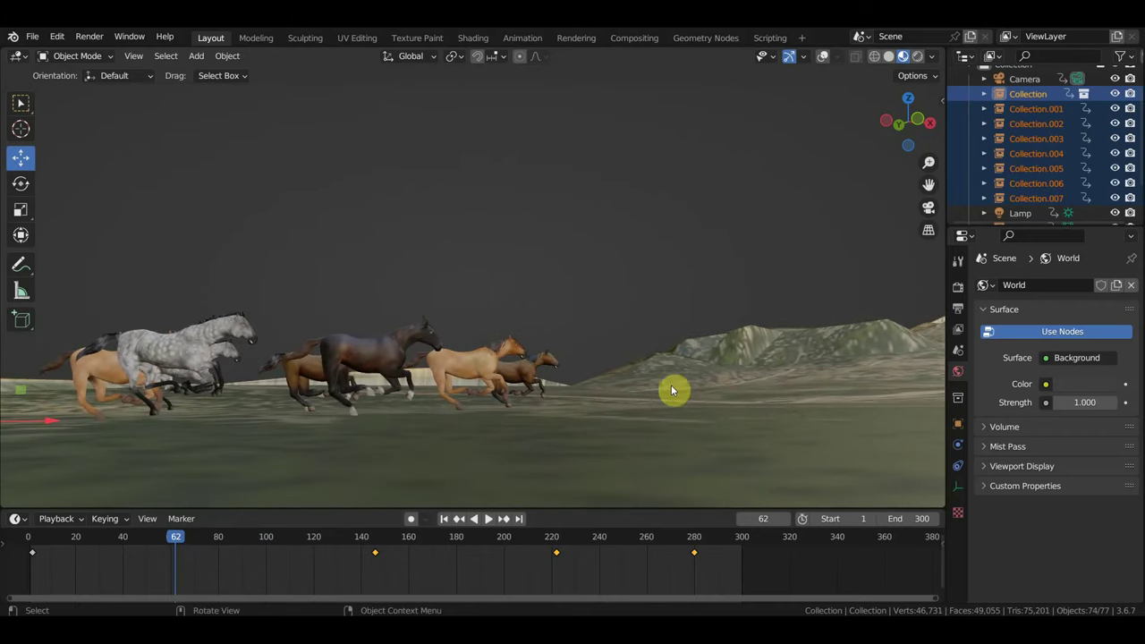
key("r")
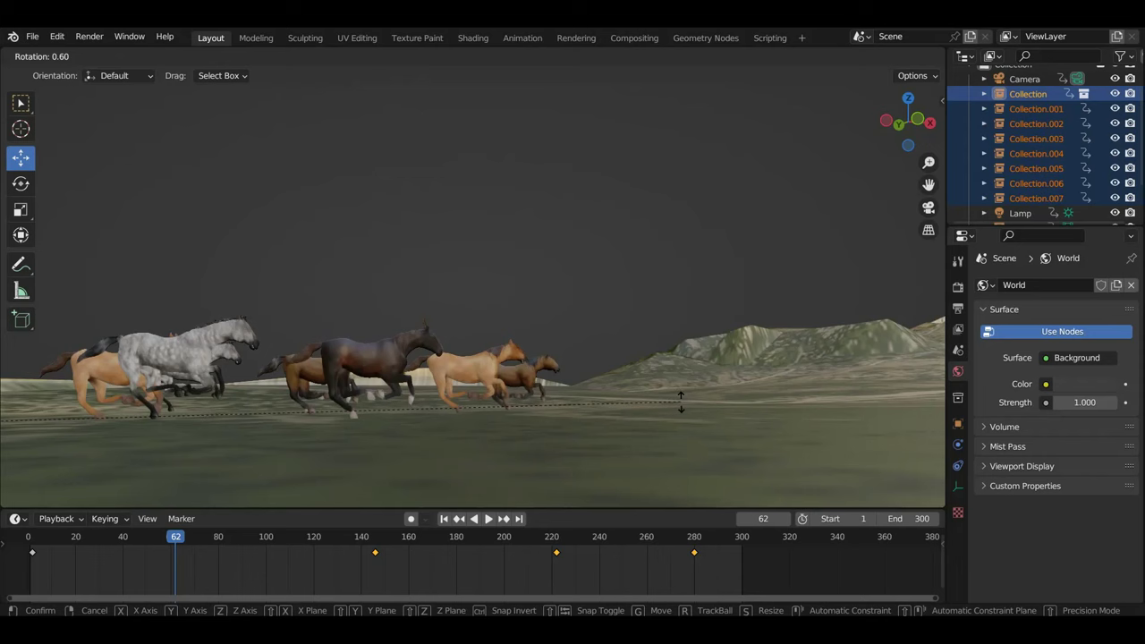
left_click(680, 399)
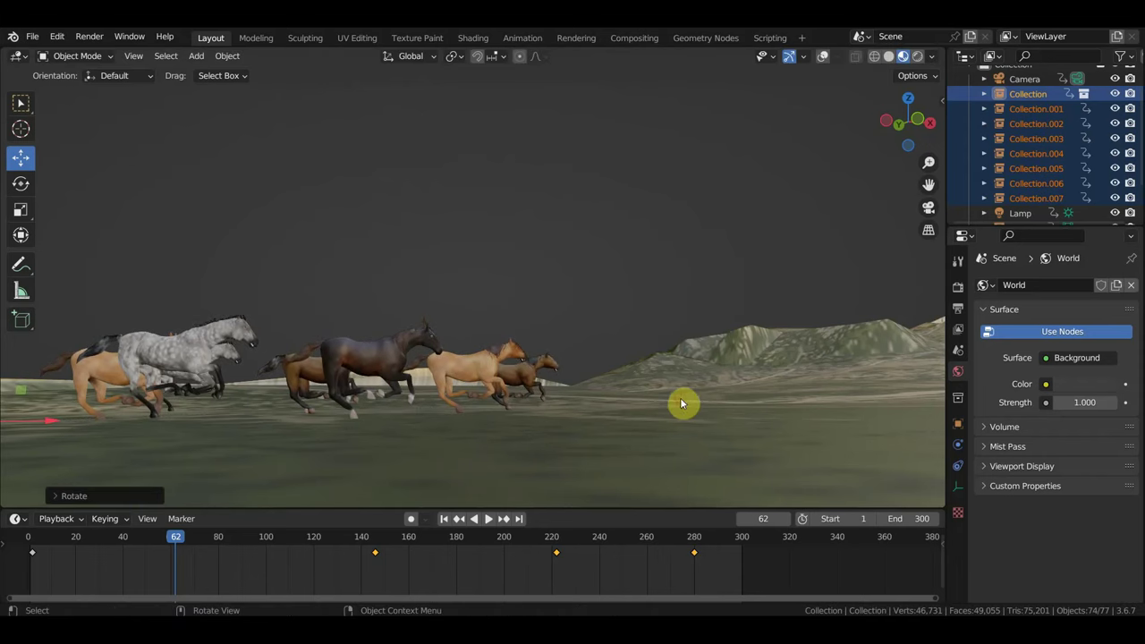
key("i")
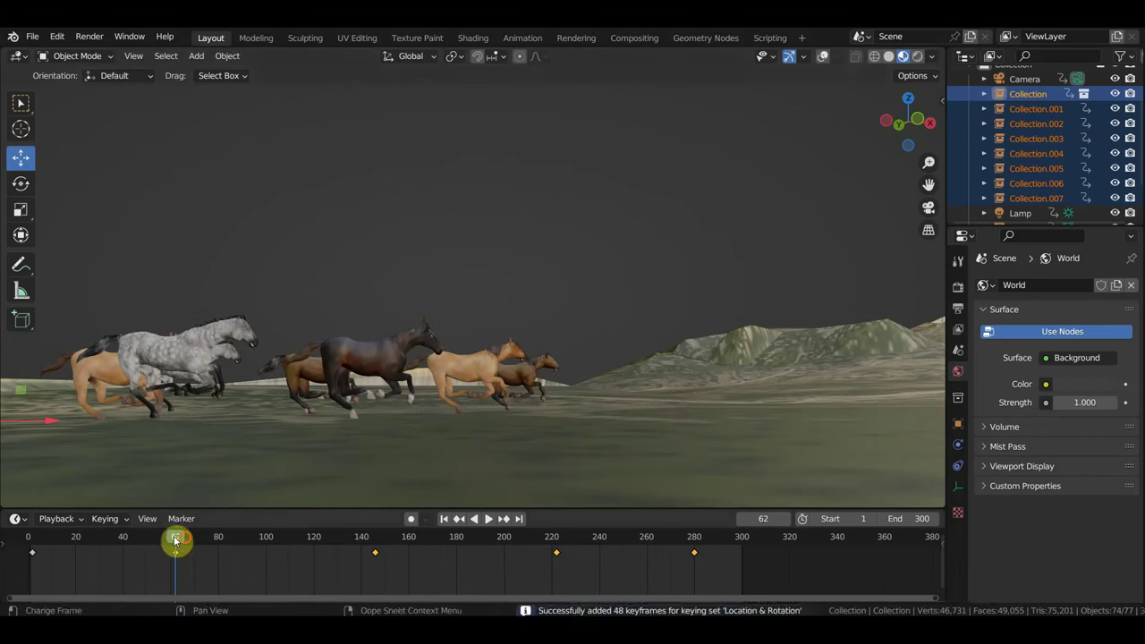
Step: Play back and orbit around the herd to check the gallop motion
key("space")
mouse_move(264, 550)
left_mouse_down()
mouse_move(299, 550)
mouse_move(196, 548)
left_mouse_up()
mouse_move(376, 422)
middle_mouse_down()
mouse_move(459, 391)
mouse_move(461, 405)
mouse_move(438, 381)
mouse_move(454, 378)
mouse_move(396, 414)
mouse_move(524, 373)
middle_mouse_up()
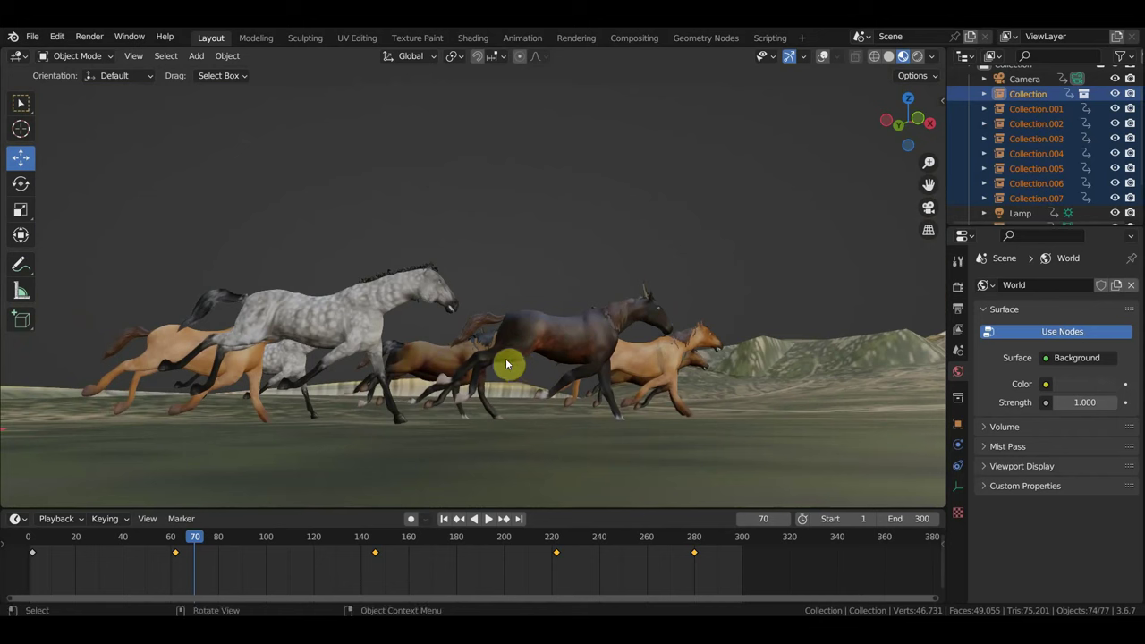
key("space")
key("space")
mouse_move(570, 343)
middle_mouse_down()
mouse_move(544, 358)
mouse_move(323, 383)
mouse_move(71, 366)
mouse_move(142, 477)
middle_mouse_up()
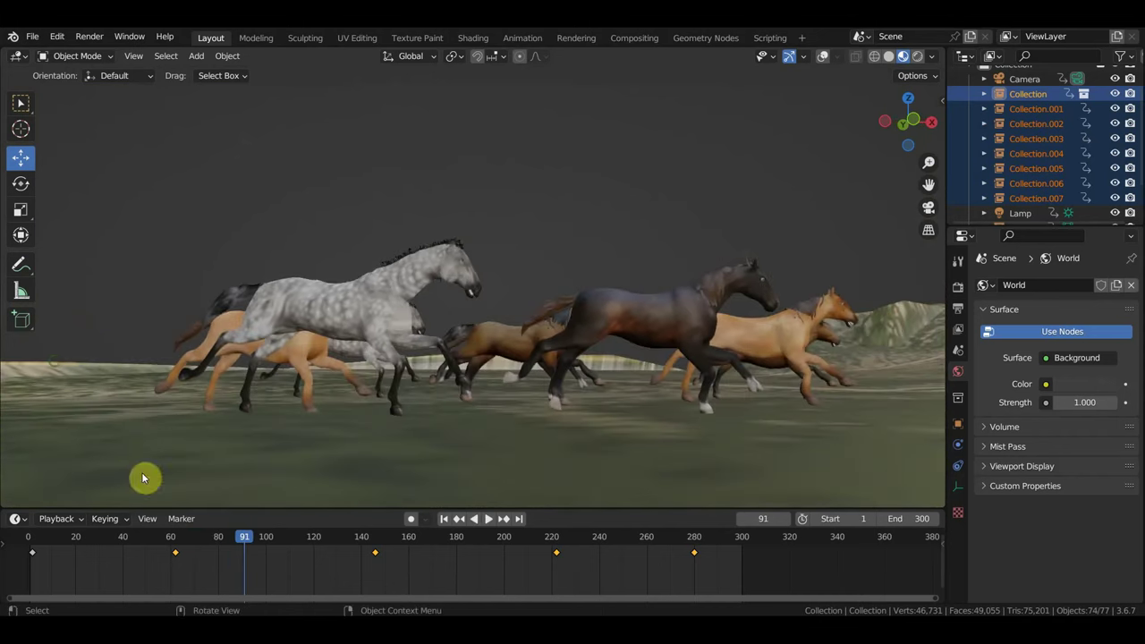
Step: Look through the scene camera and play the horse flyby with overlays hidden
left_click(1023, 78)
left_click(820, 58)
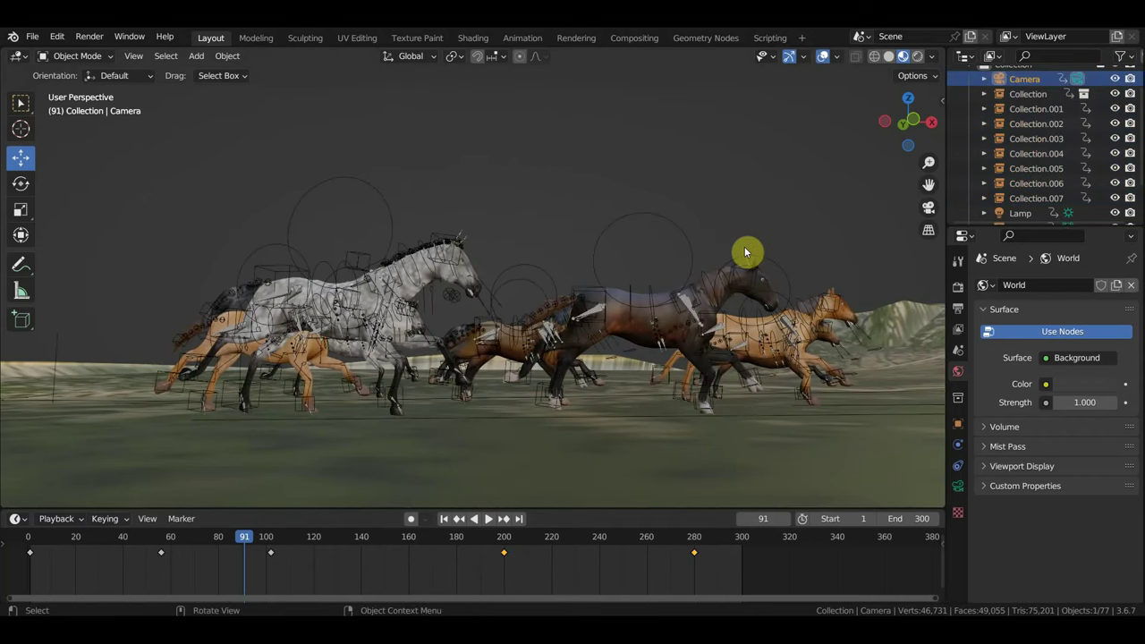
key("KP_0")
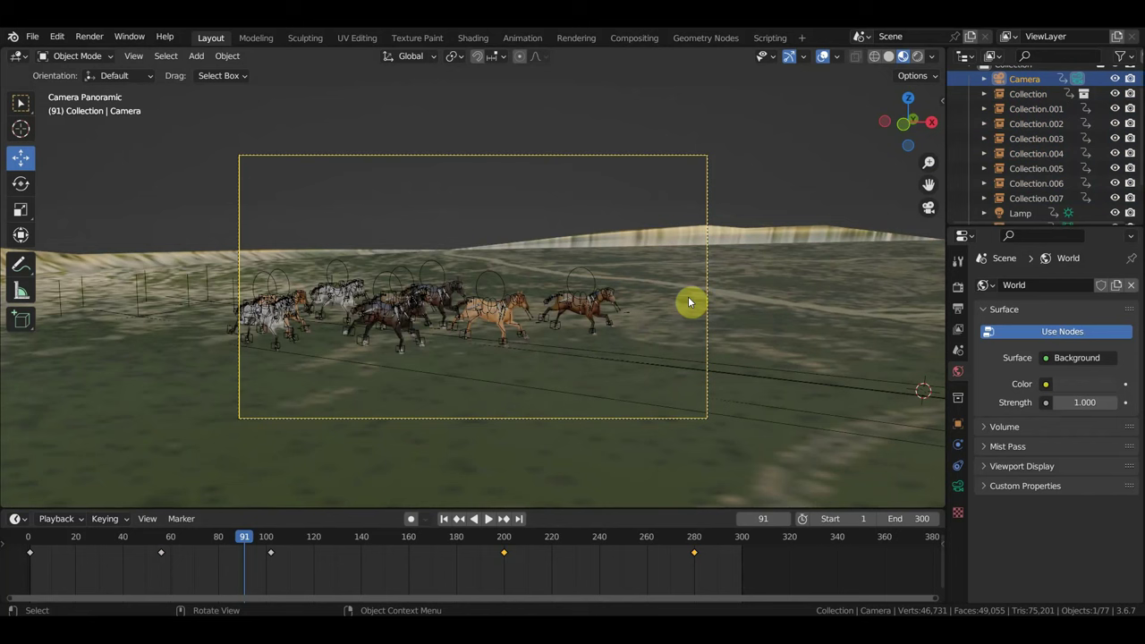
key("space")
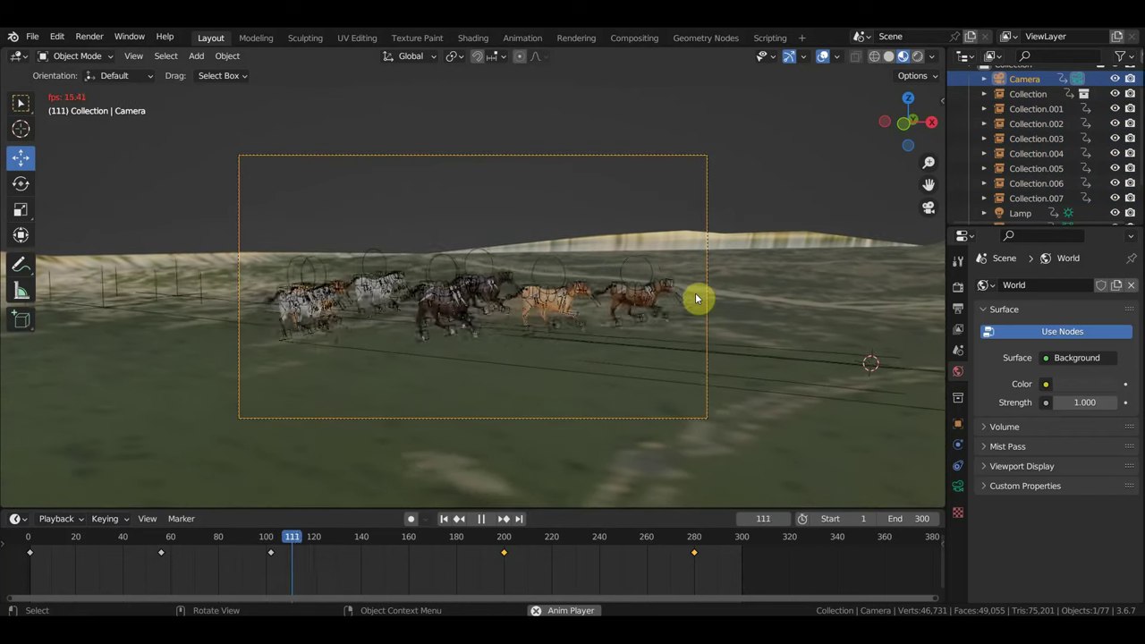
left_click(822, 56)
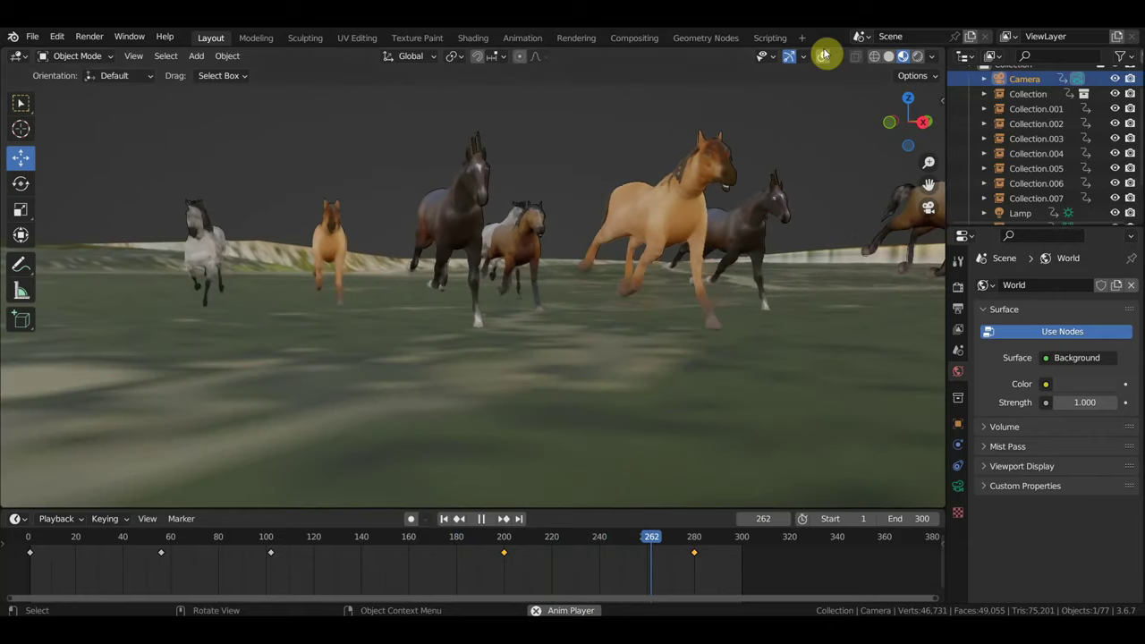
key("space")
left_click(824, 55)
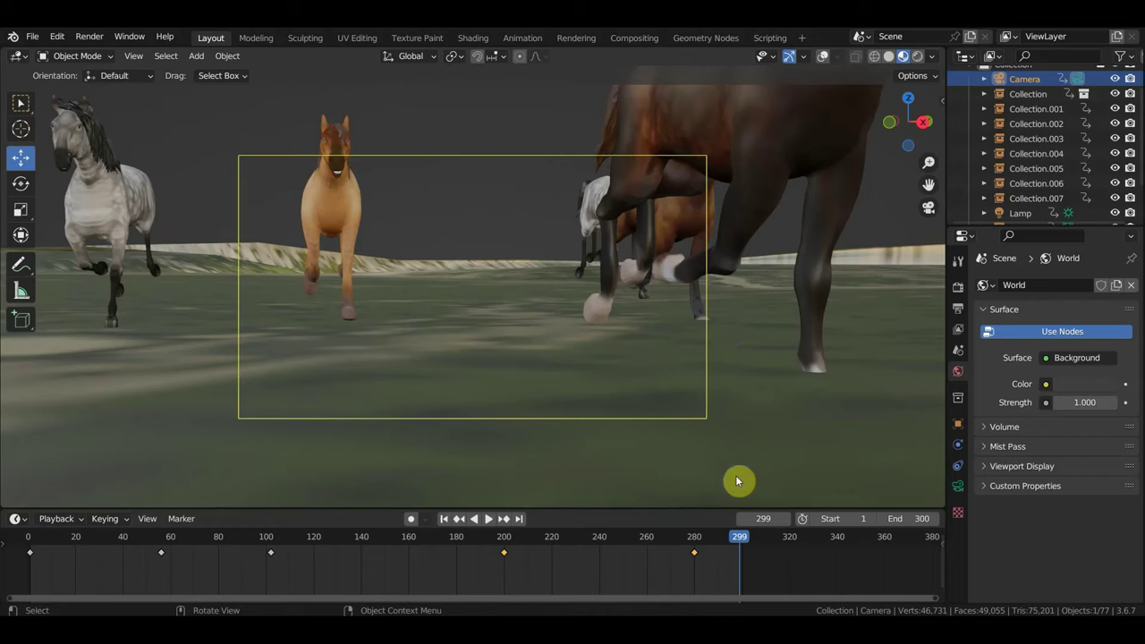
Step: Check frames 280 to 302, stop at frame 287, and select the Collection.003 horse
left_click(695, 542)
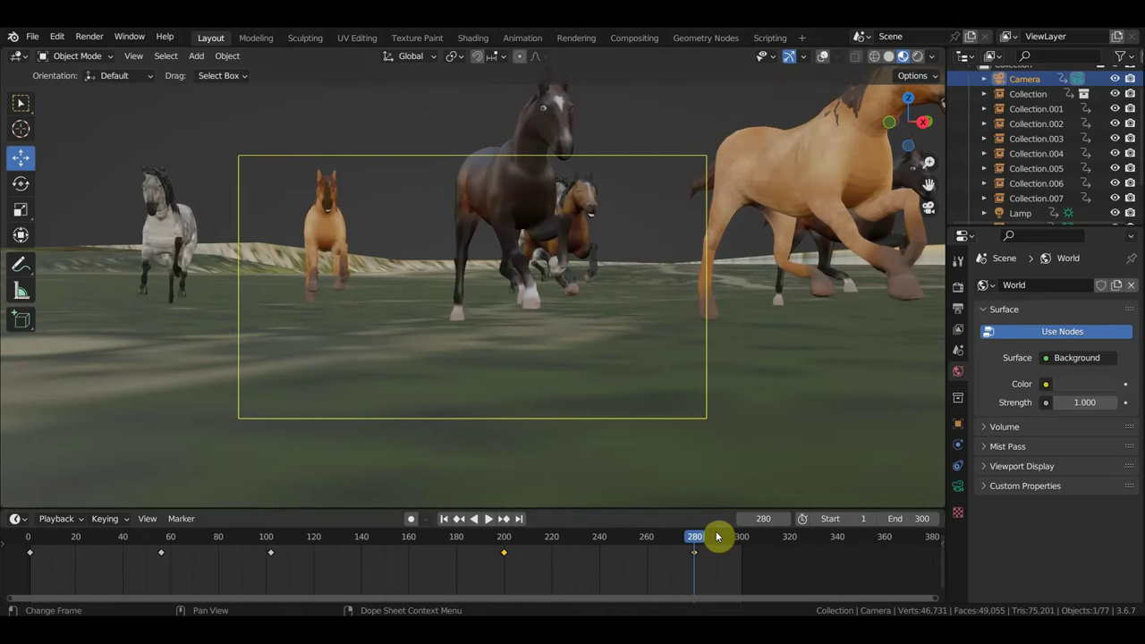
left_click(747, 539)
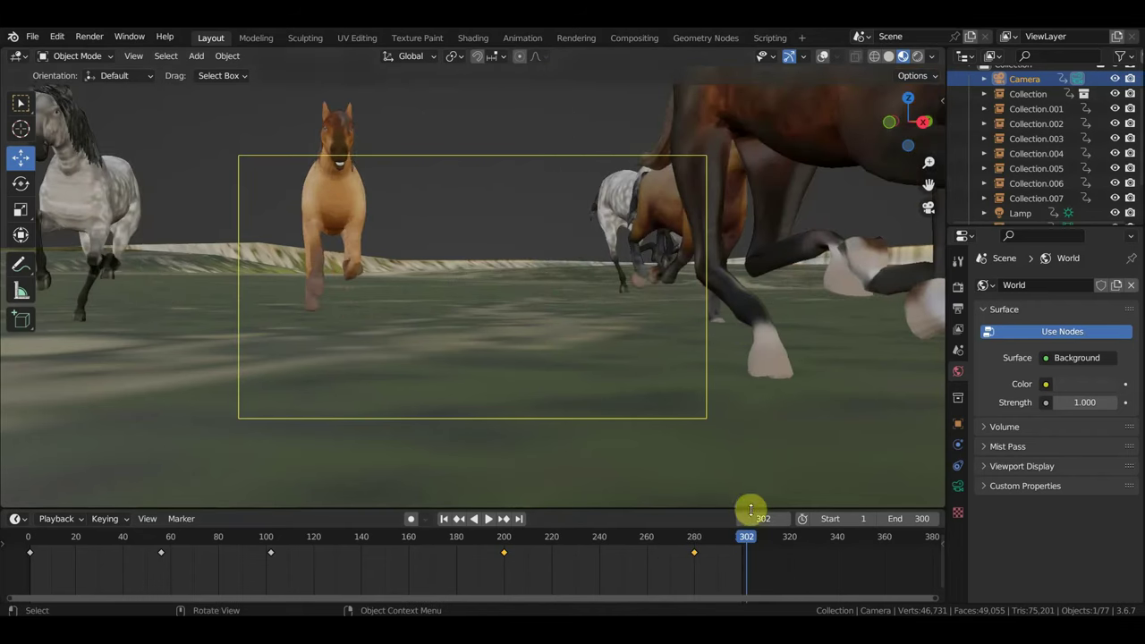
scroll(749, 425, "up", 2)
left_click(695, 547)
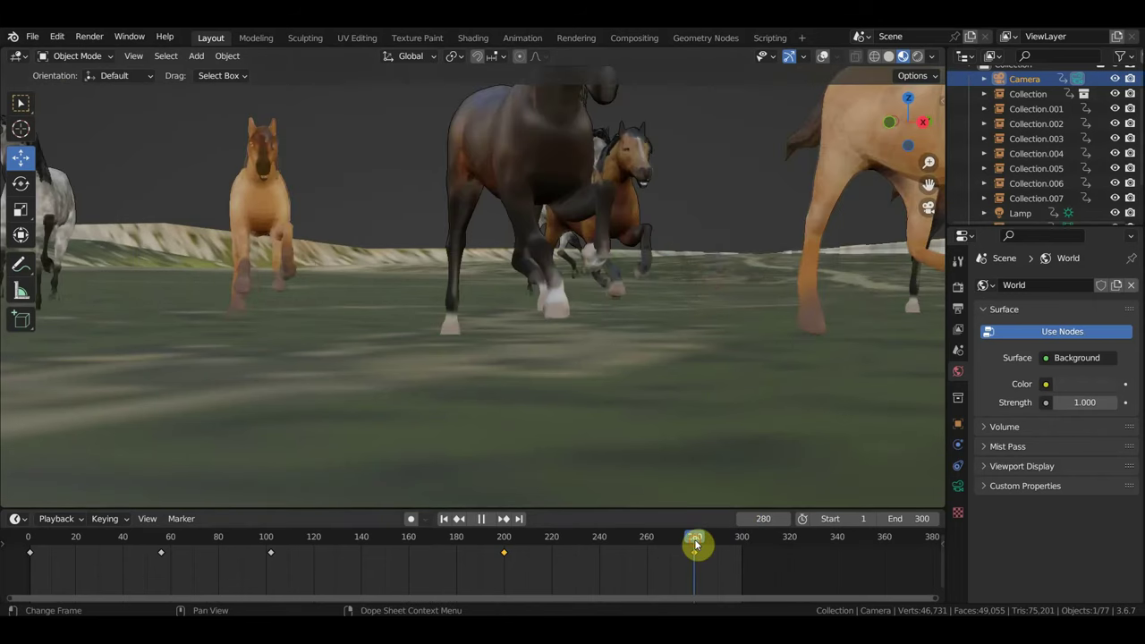
key("space")
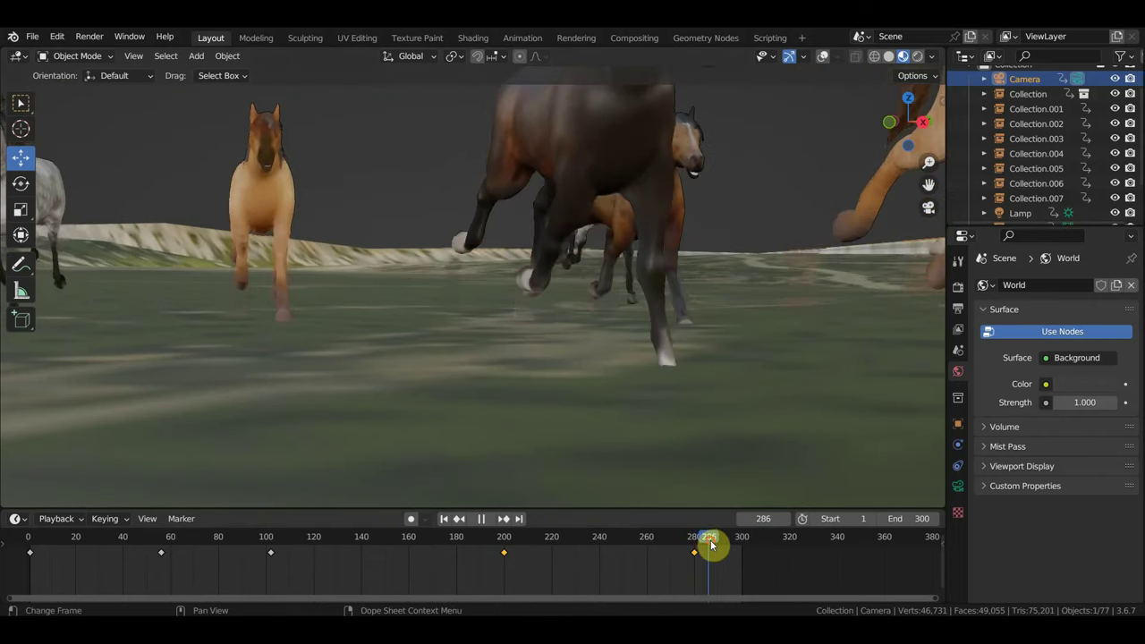
key("space")
left_click(640, 312)
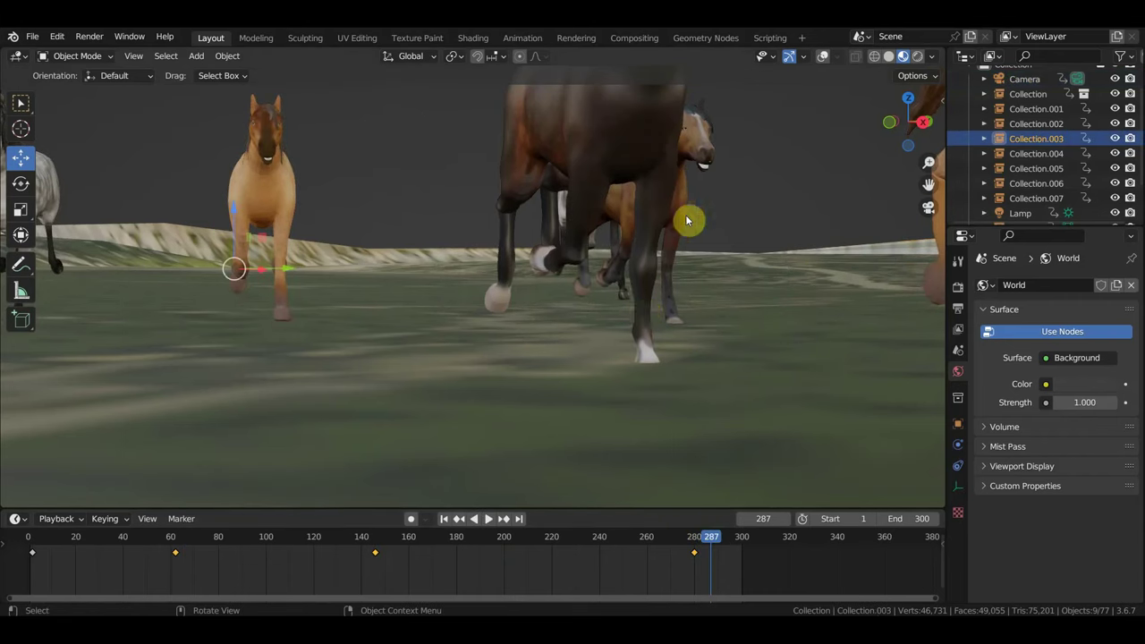
Step: Nudge the Collection.003 horse up, key its location and rotation at 287, then scrub back to 280
key("g")
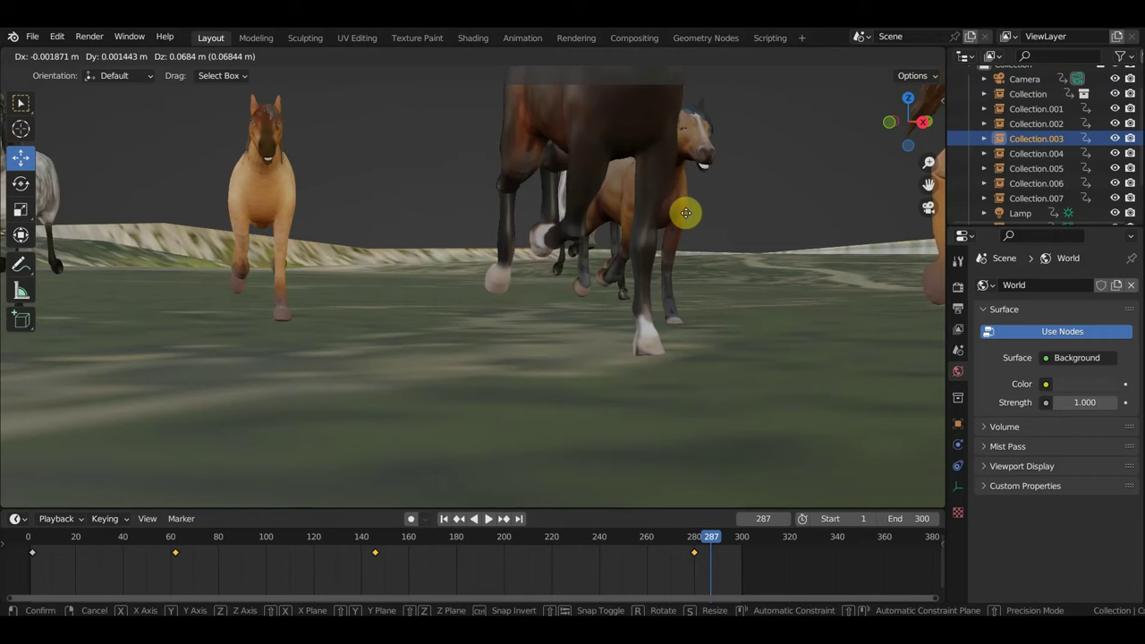
left_click(686, 217)
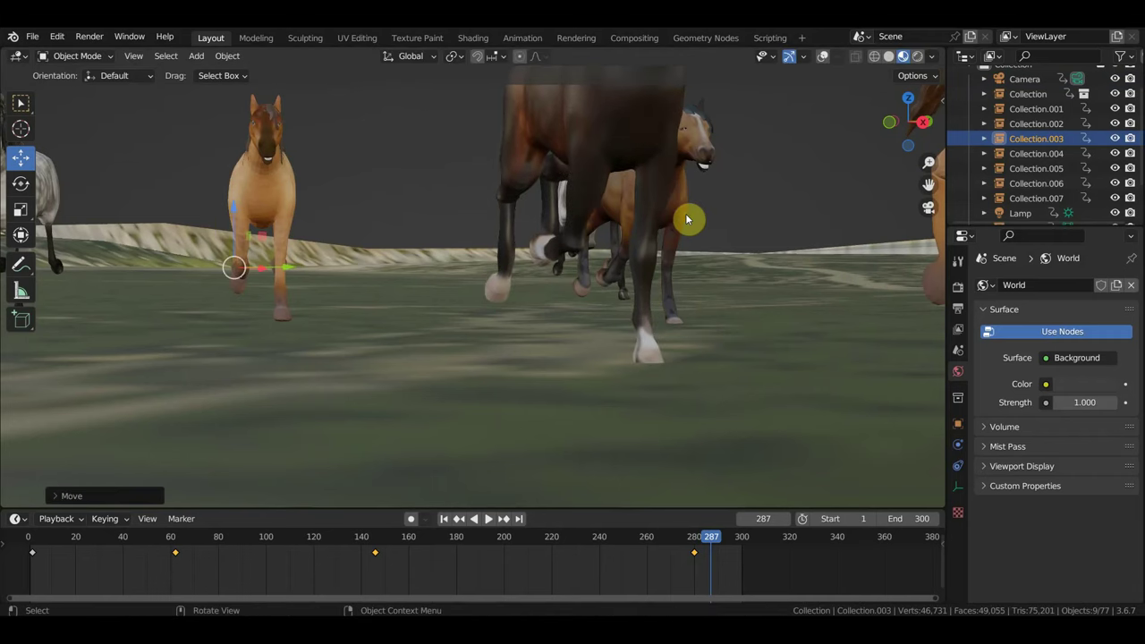
key("i")
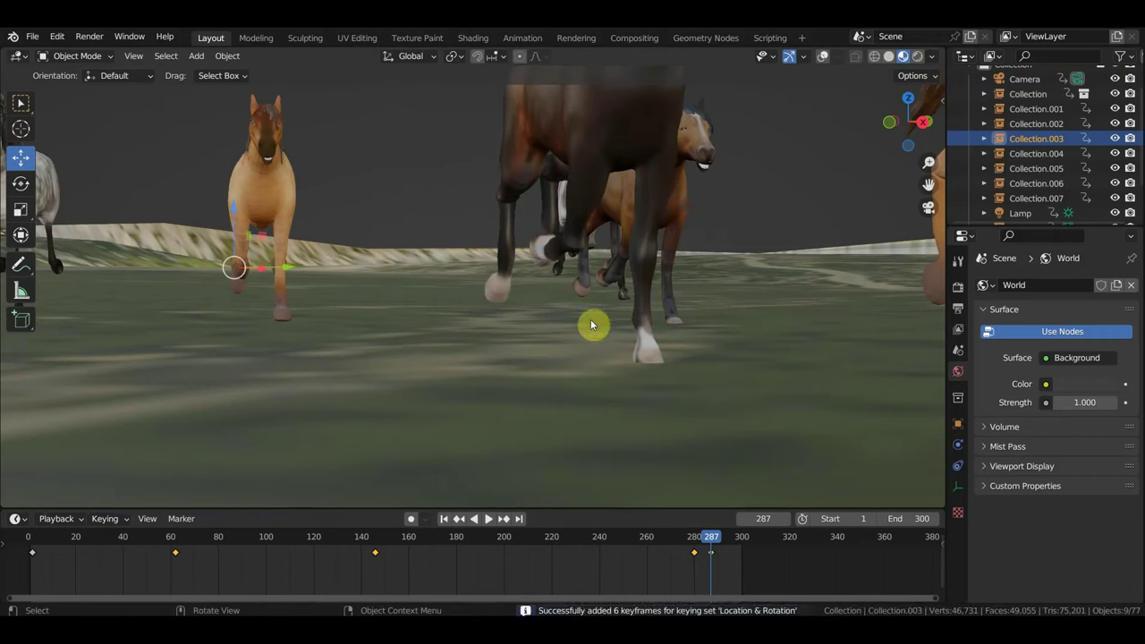
mouse_move(705, 535)
left_mouse_down()
mouse_move(697, 542)
mouse_move(711, 544)
left_mouse_up()
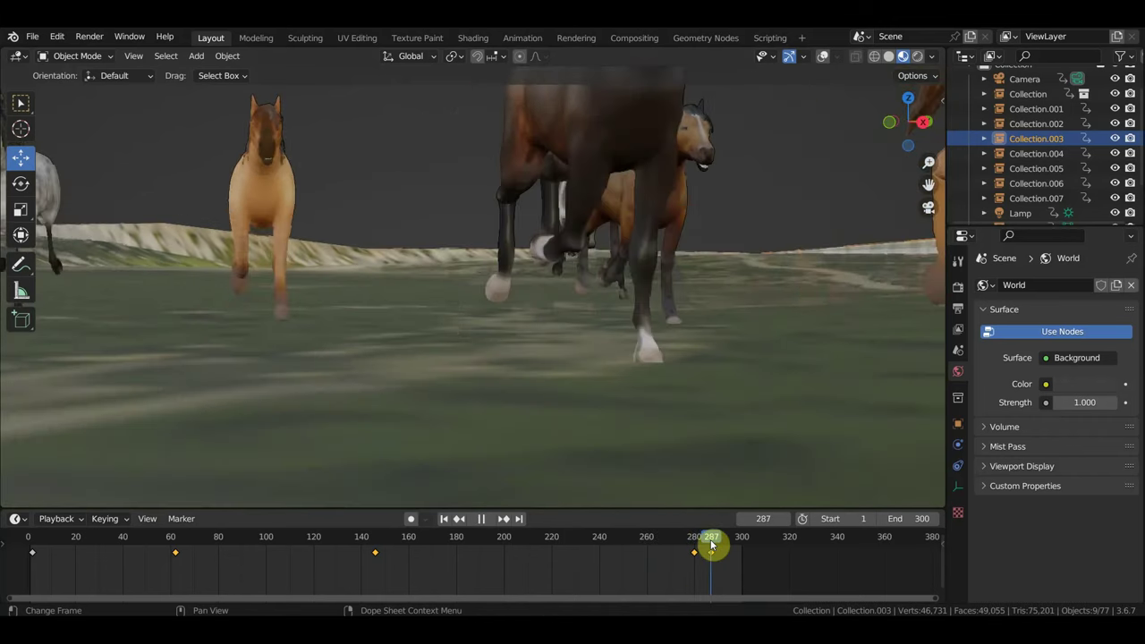
Step: Restore overlays, fly the camera low among the horses' legs, and key location and rotation at frame 287
left_click(822, 56)
left_click(1024, 79)
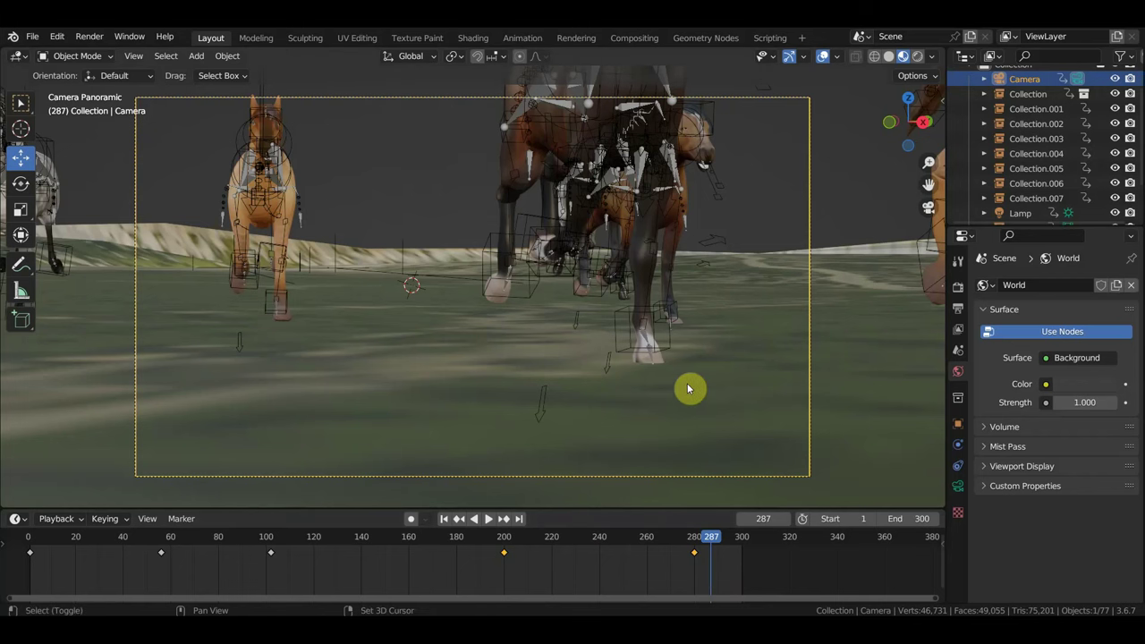
key("shift+grave")
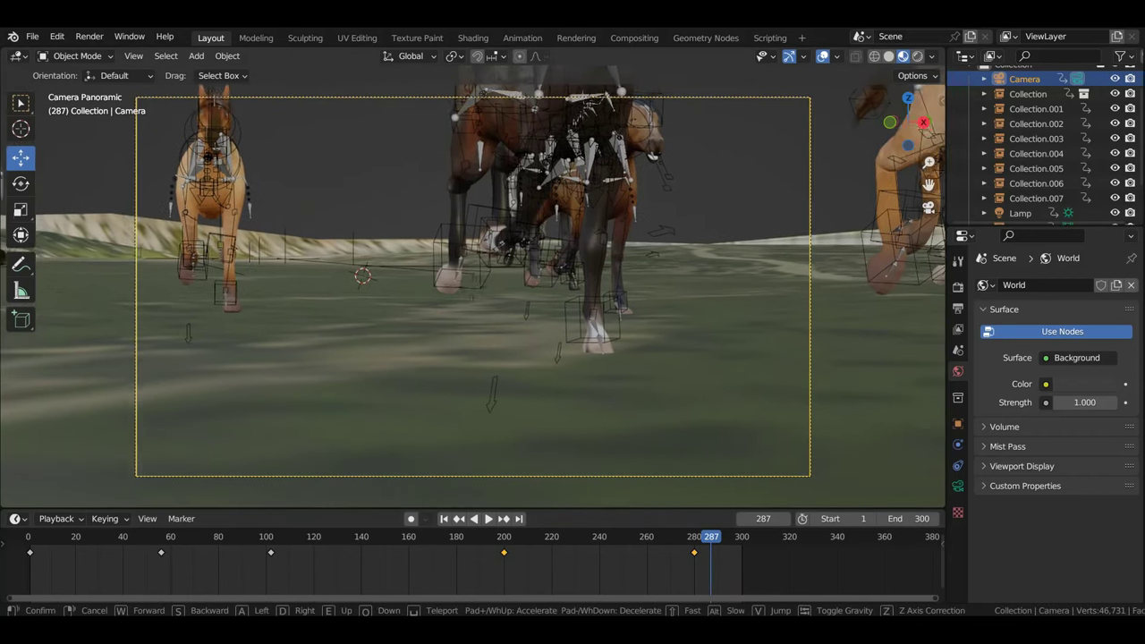
key("w")
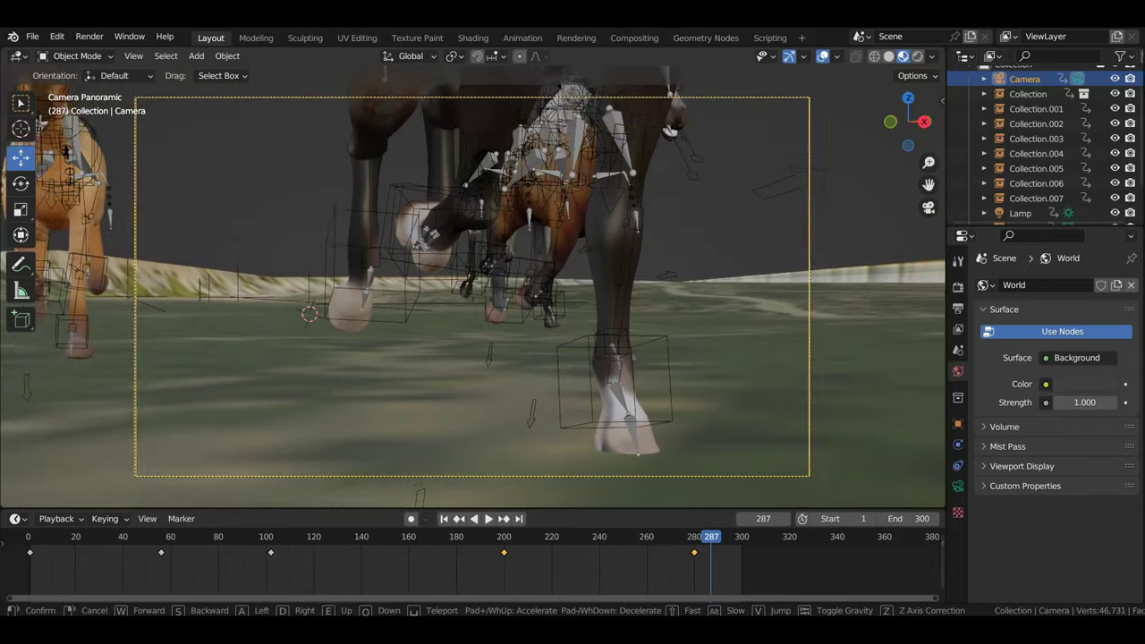
key("w")
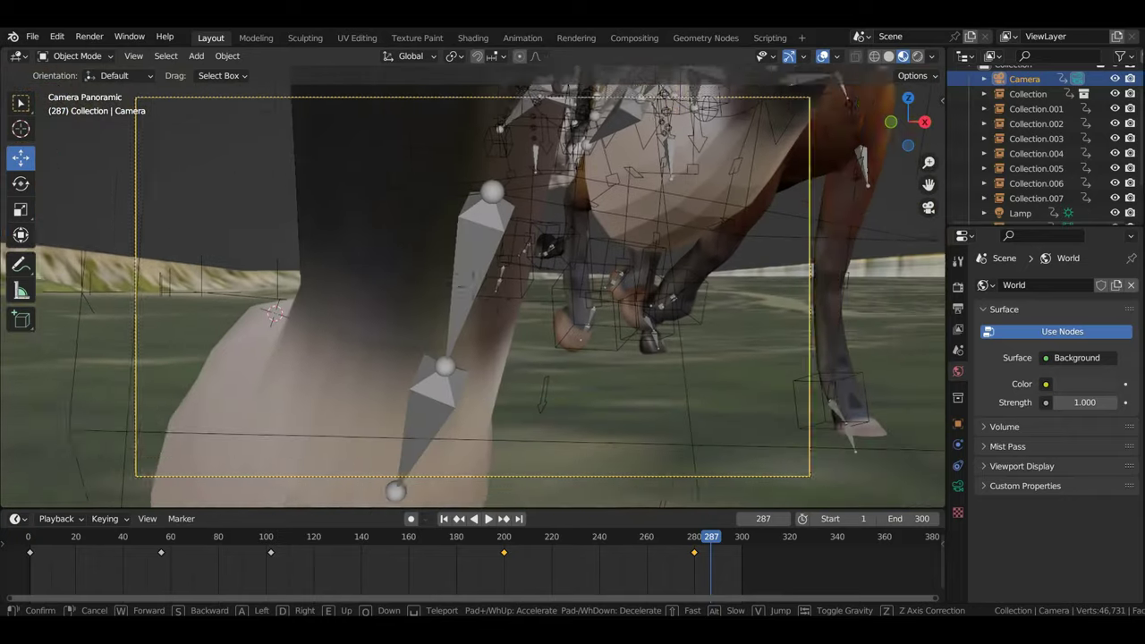
key("s")
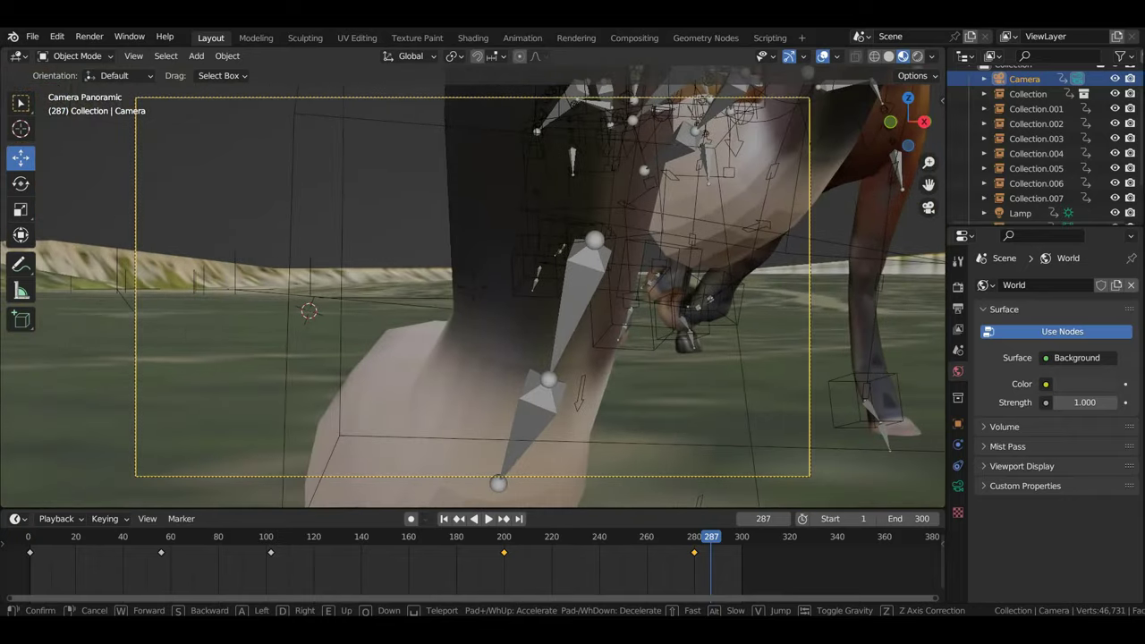
key("a")
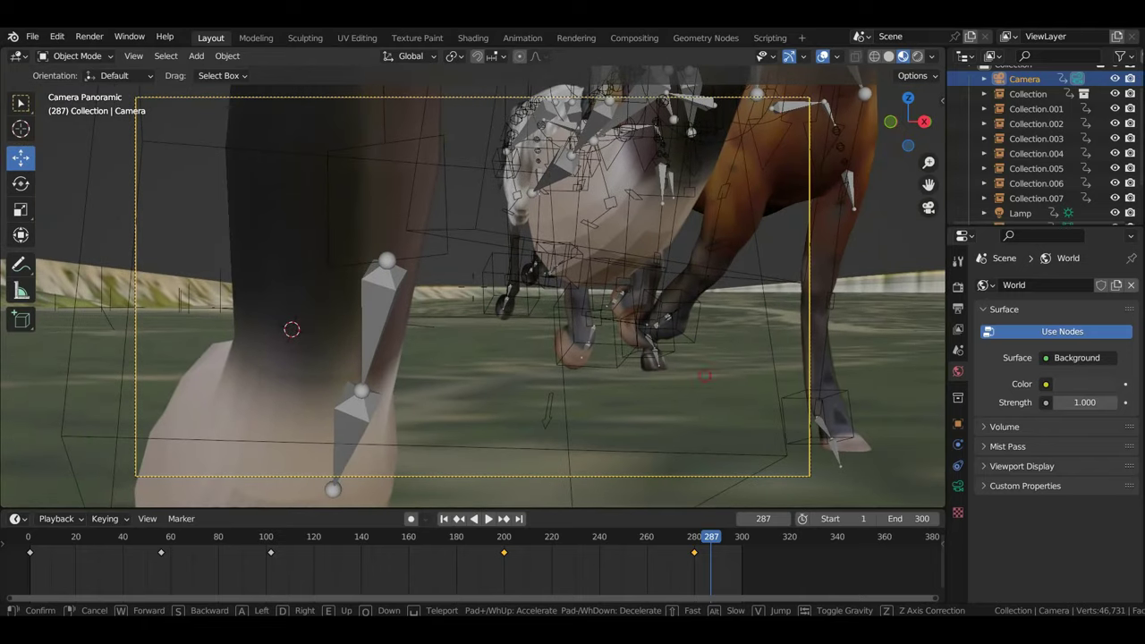
left_click(688, 388)
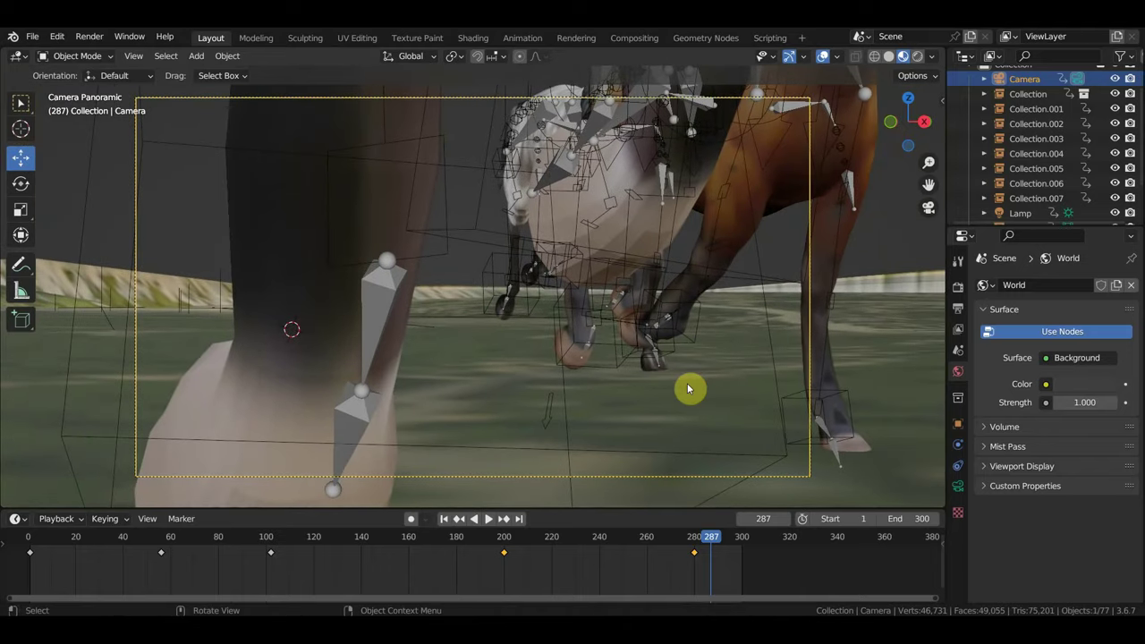
key("i")
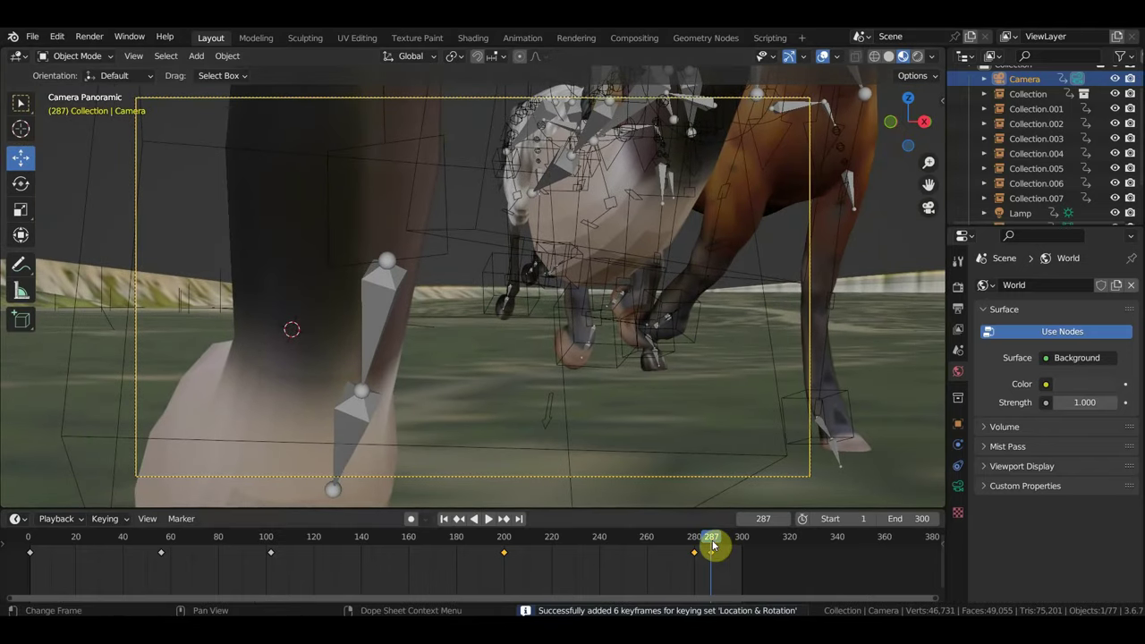
left_click_drag(712, 544, 566, 534)
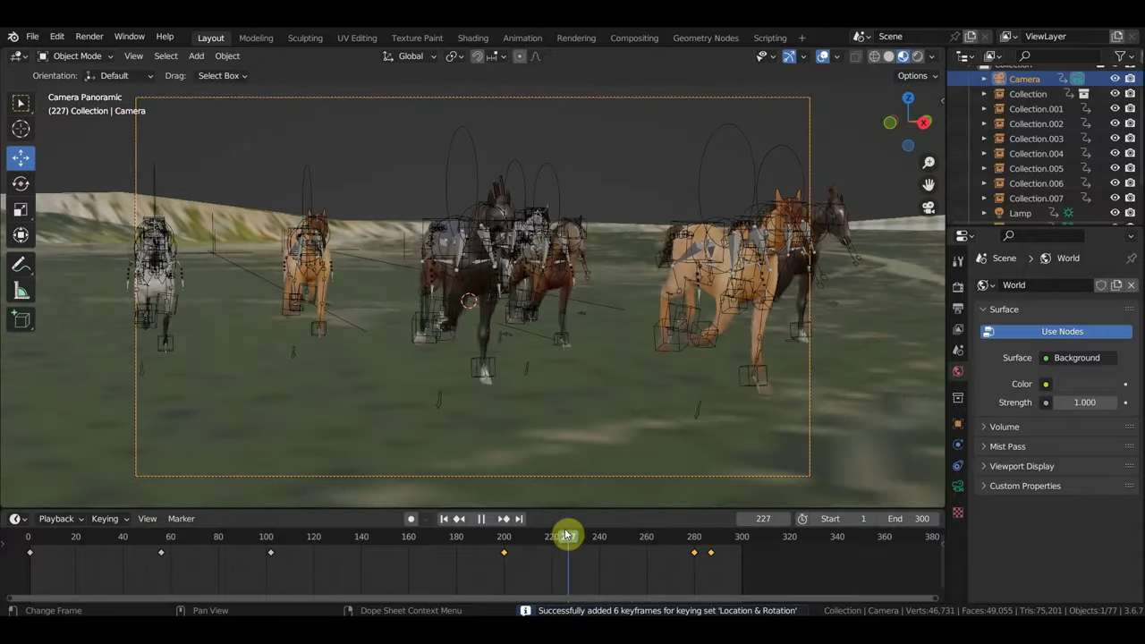
Step: Scrub from frame 233 to 280 and walk the camera back beside the herd to fit more horses
mouse_move(565, 534)
left_mouse_down()
mouse_move(726, 545)
mouse_move(690, 542)
left_mouse_up()
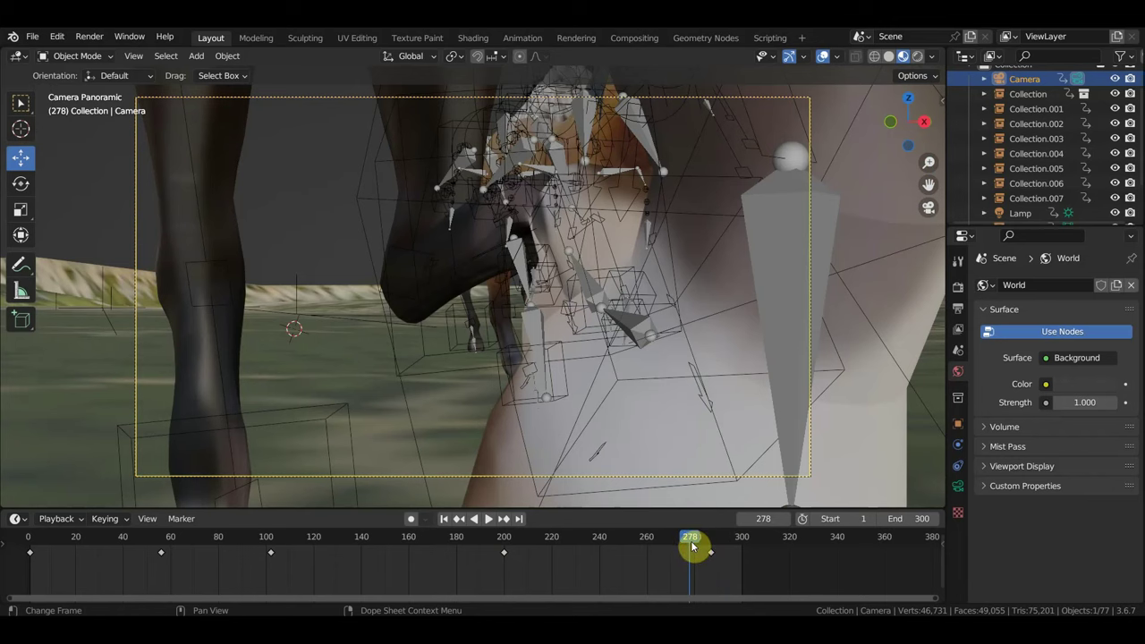
left_click_drag(691, 541, 711, 546)
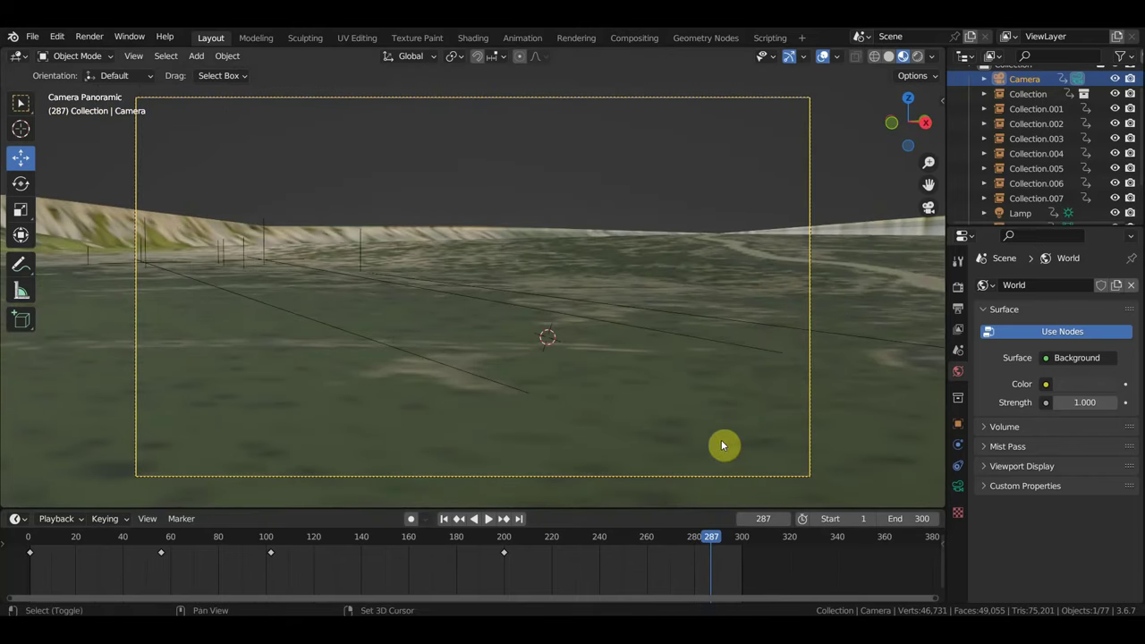
key("shift+grave")
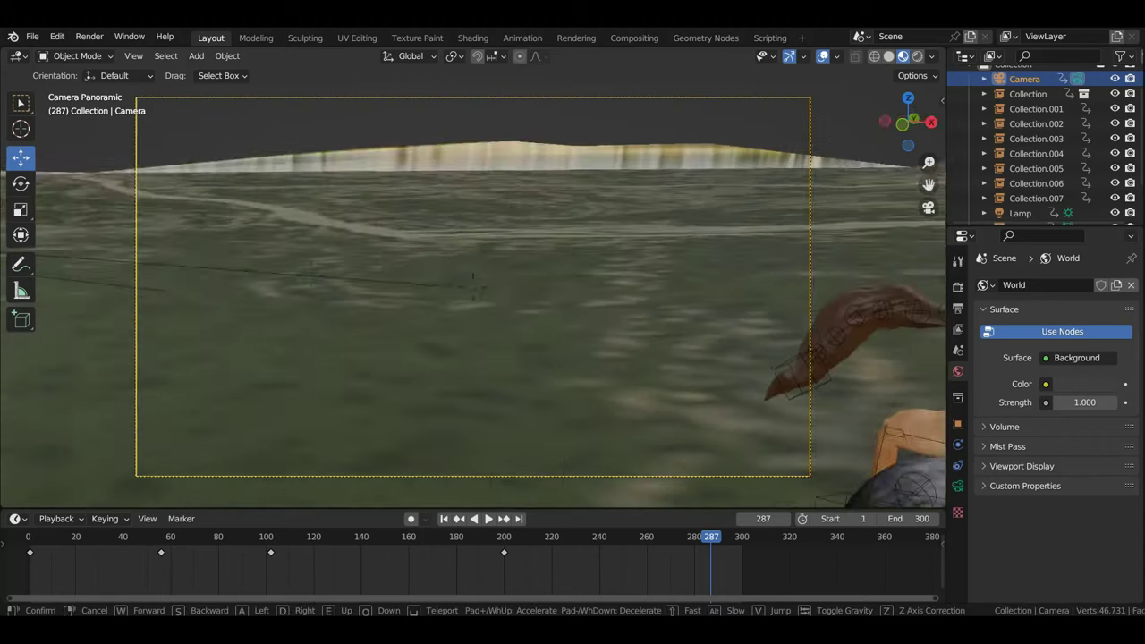
key("s")
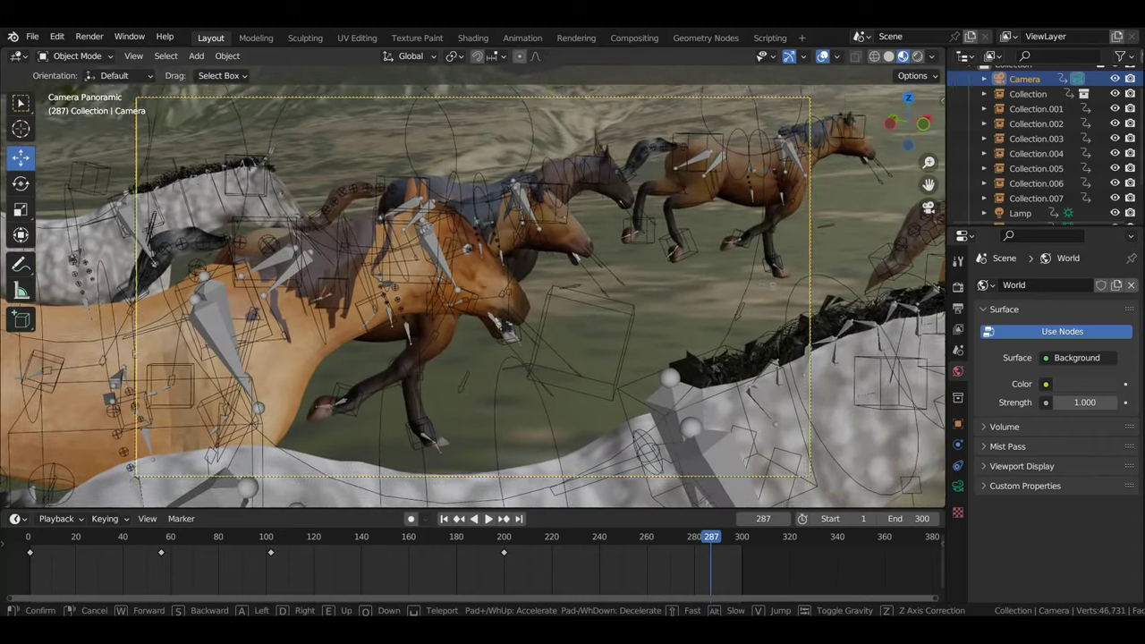
key("s")
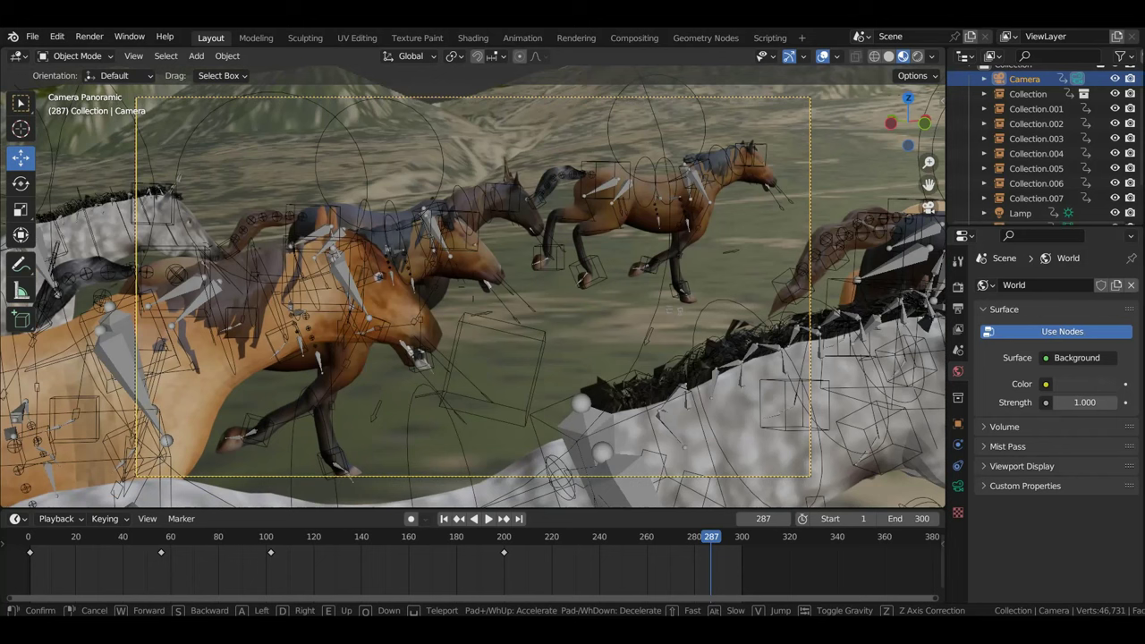
key("w")
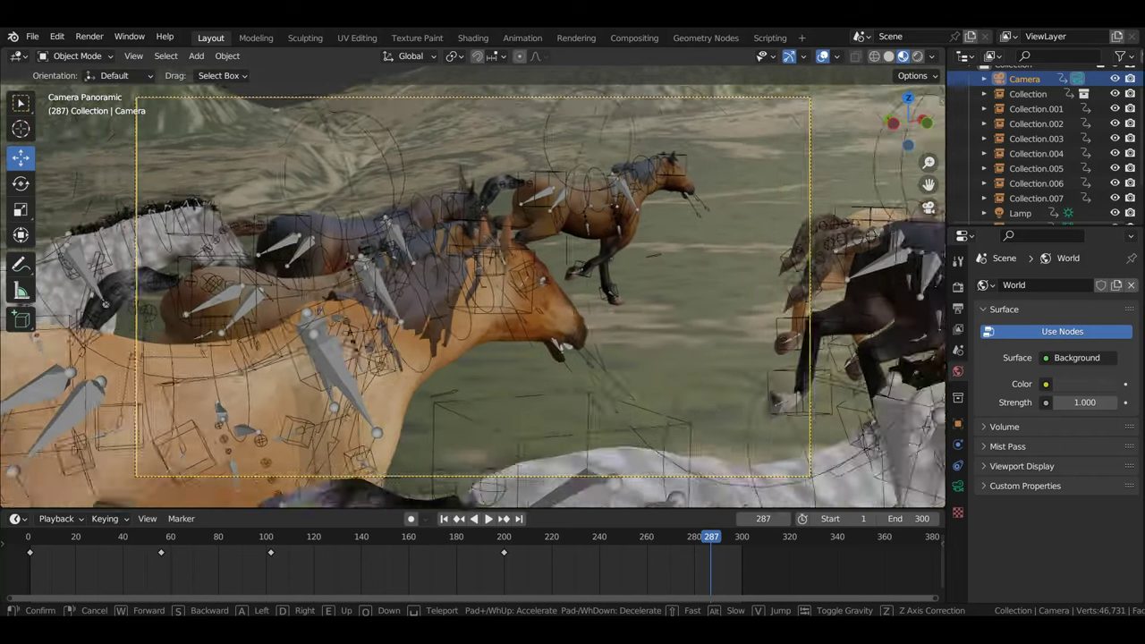
key("s")
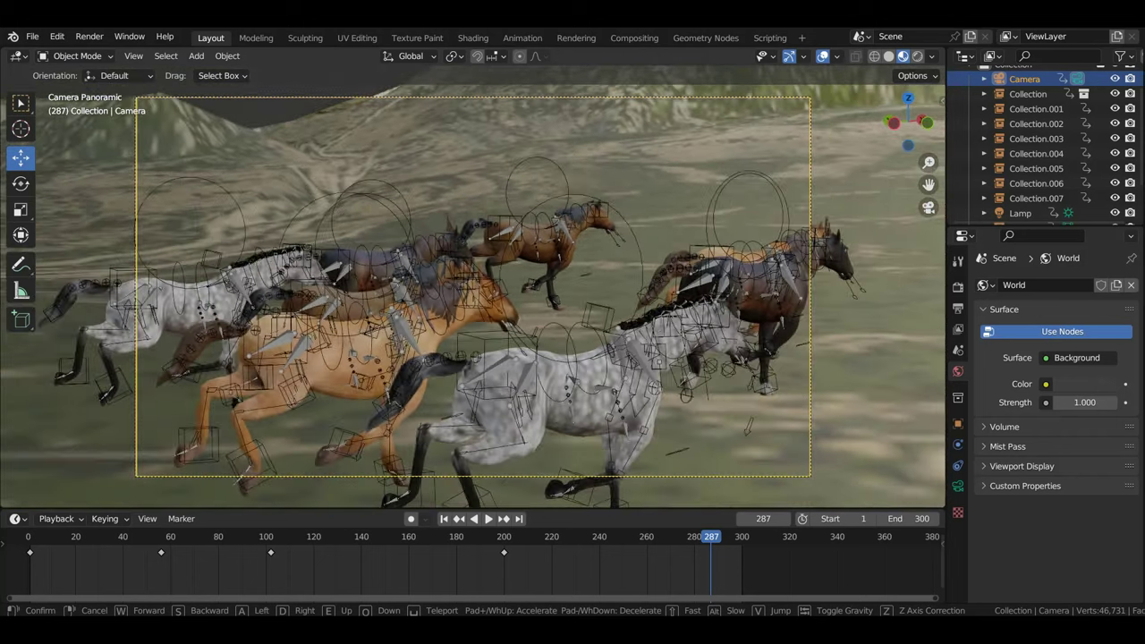
key("s")
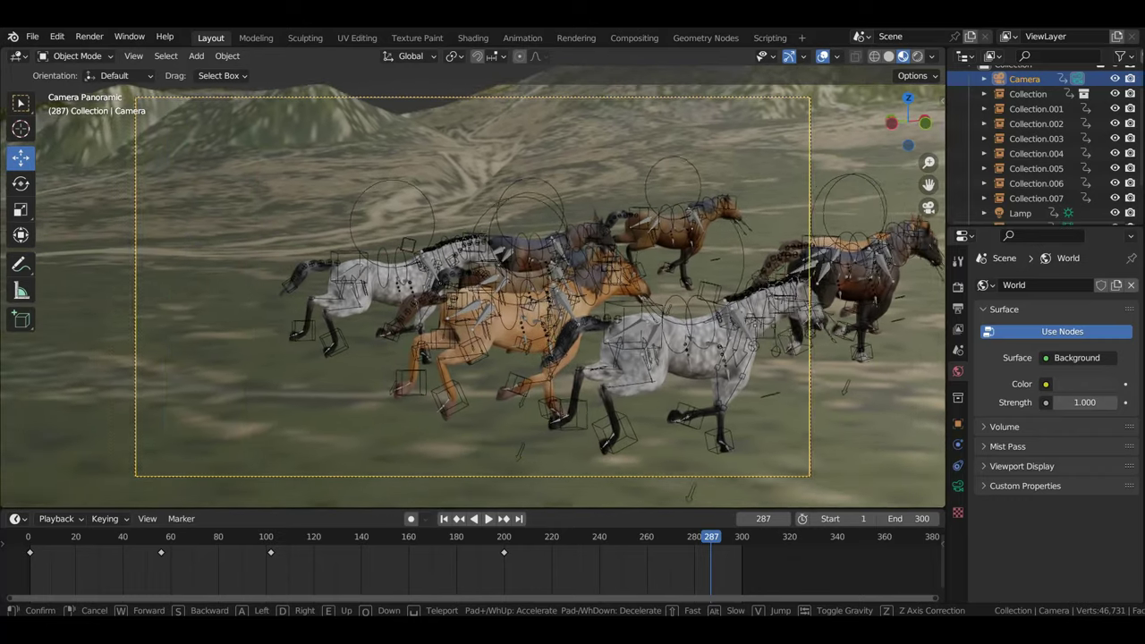
key("w")
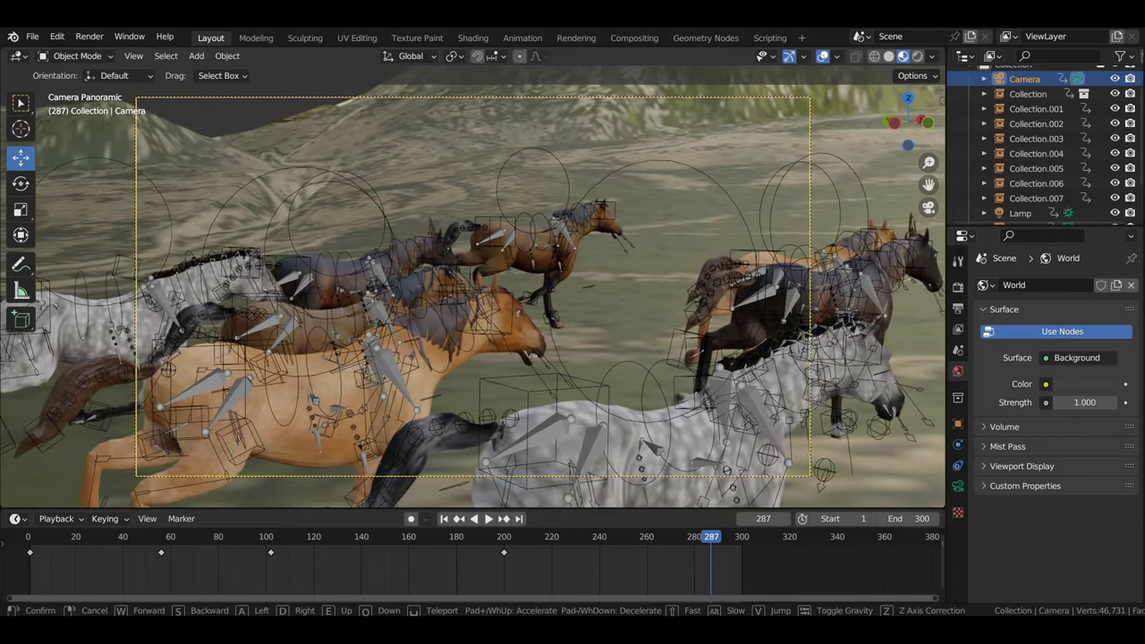
Step: Settle the closer framing, re-key location and rotation at frame 287, and play back the move
left_click(723, 445)
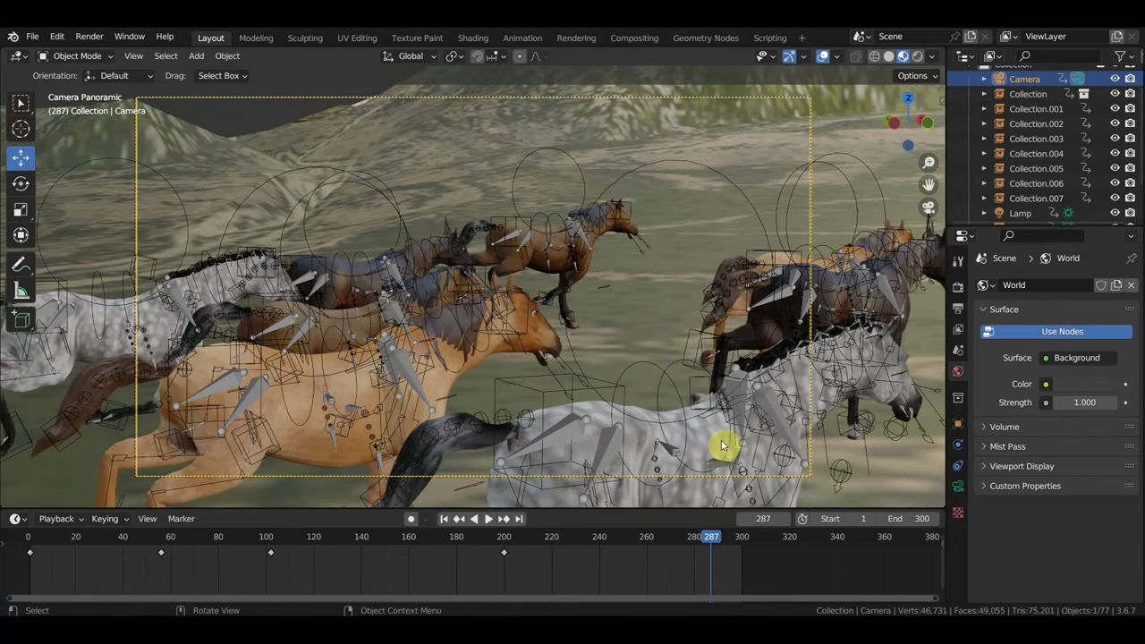
key("i")
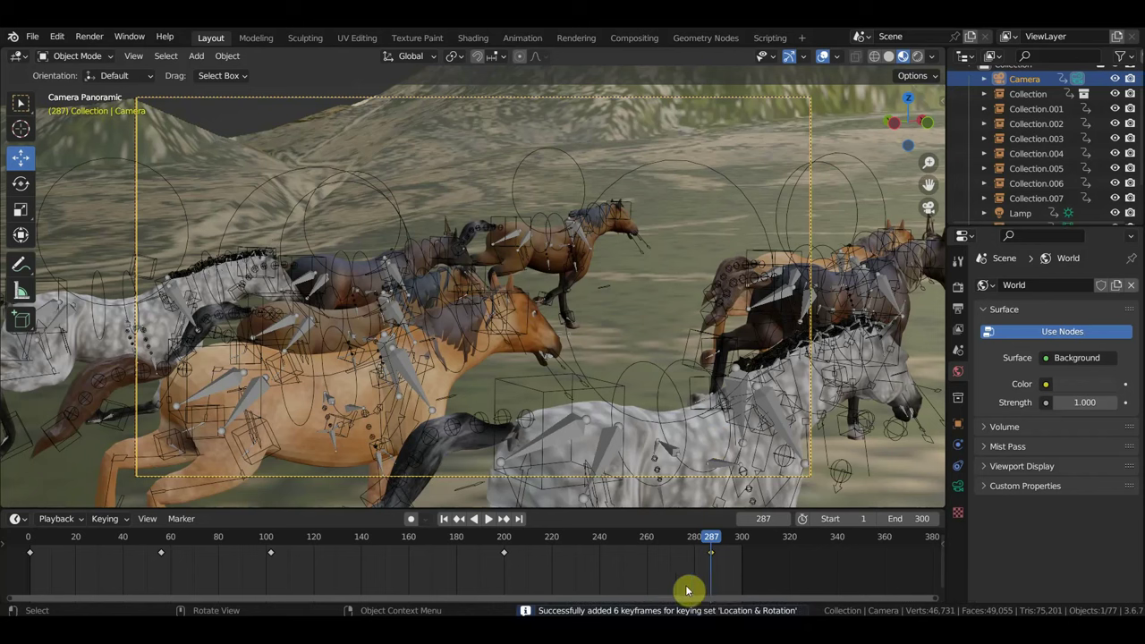
key("space")
left_click(735, 540)
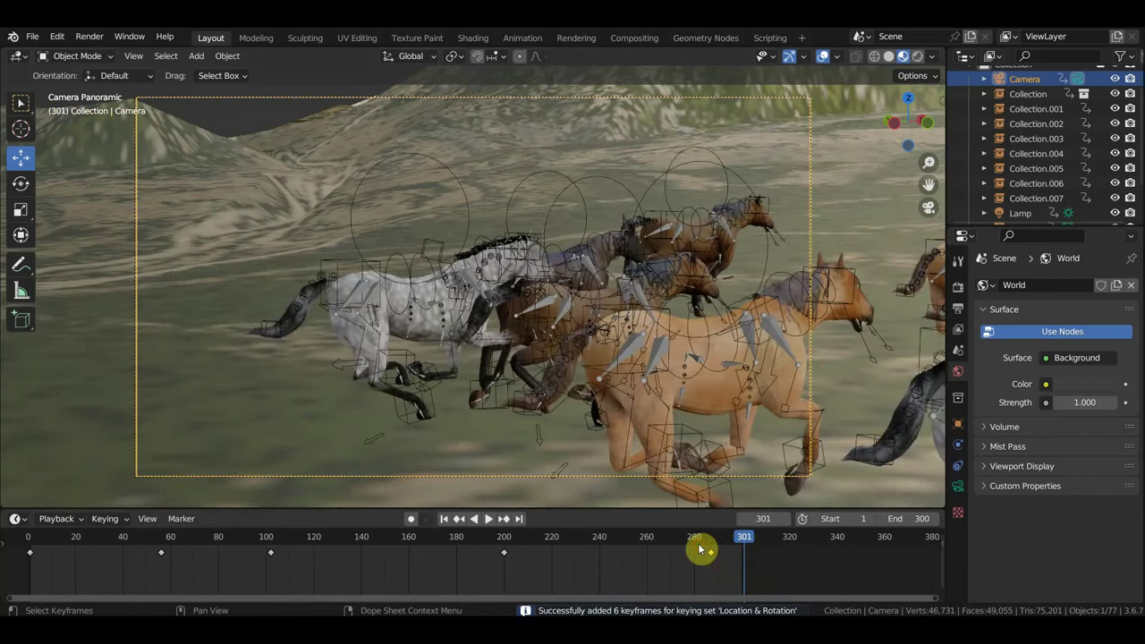
Step: Move the camera's frame-287 keyframe back to frame 260 and key the camera at frame 259
left_click(711, 553)
mouse_move(721, 567)
left_mouse_down()
mouse_move(651, 563)
mouse_move(626, 542)
mouse_move(749, 561)
mouse_move(646, 558)
mouse_move(741, 565)
left_mouse_up()
left_click(621, 540)
key("i")
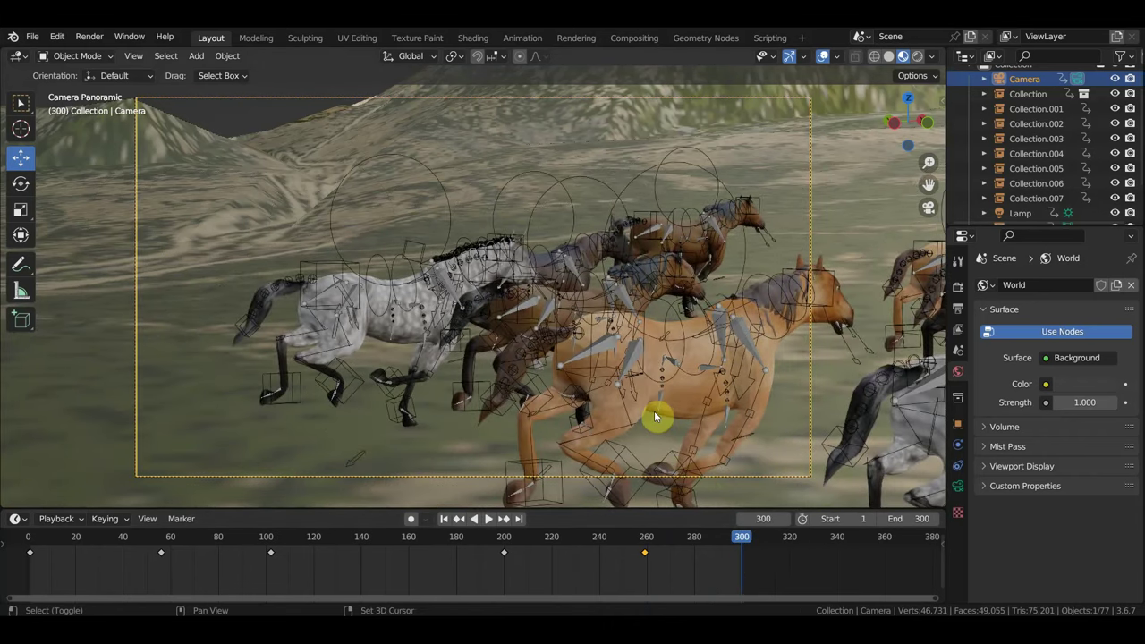
Step: Walk the camera to a new position at frame 300, preview from frame 269, and select a Collection.003 horse
key("shift+grave")
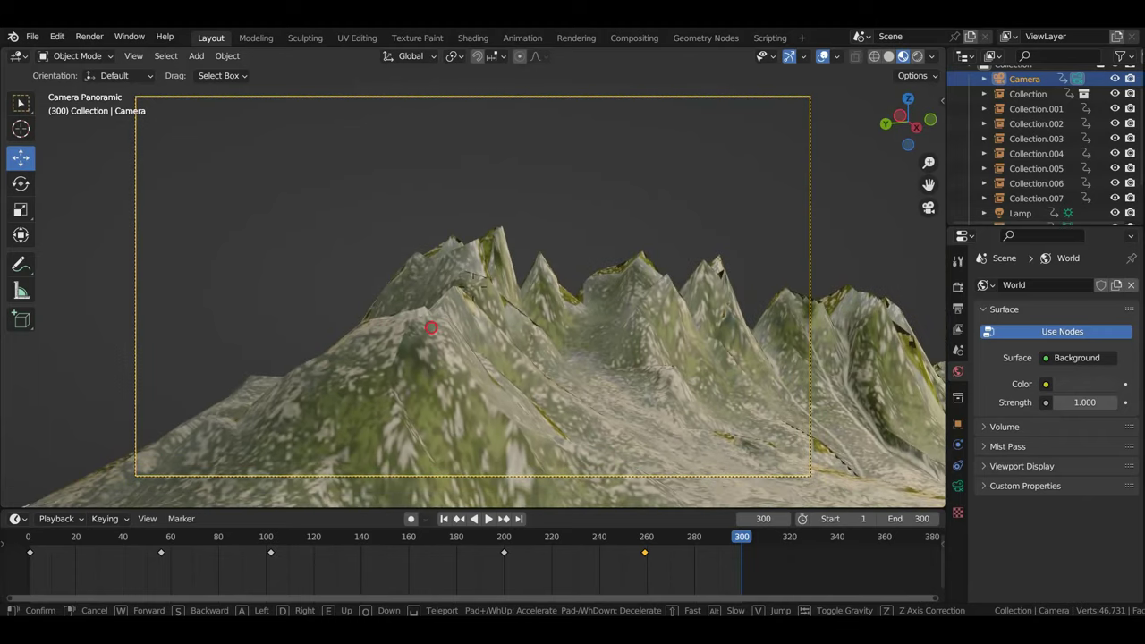
left_click(653, 411)
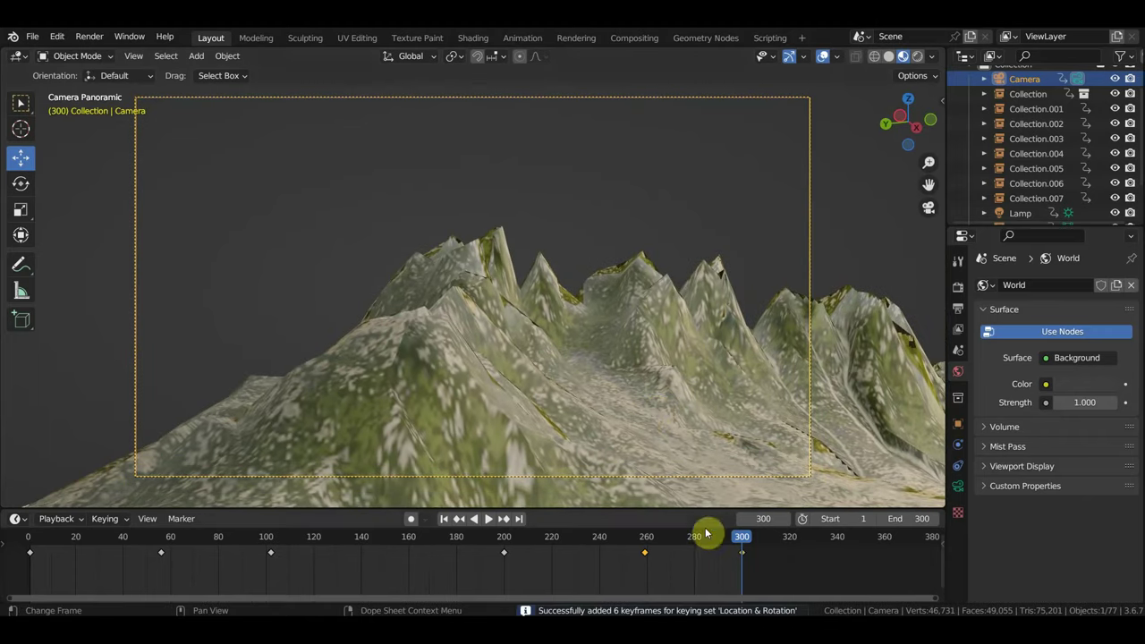
mouse_move(729, 535)
left_mouse_down()
mouse_move(187, 524)
mouse_move(697, 537)
mouse_move(493, 536)
left_mouse_up()
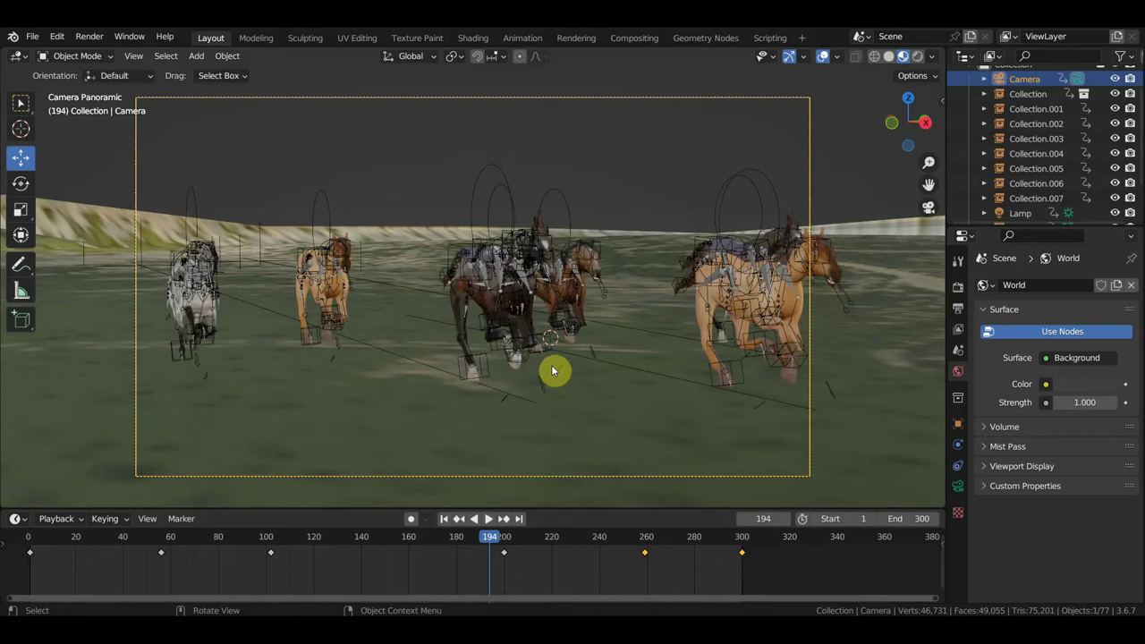
left_click(490, 284)
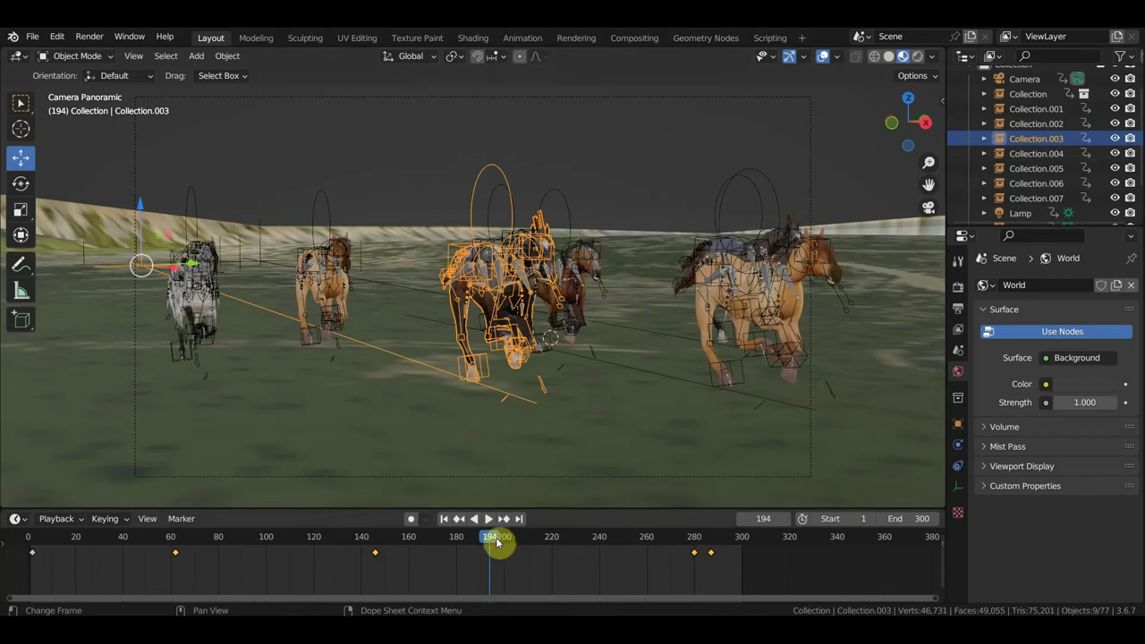
Step: Preview the animation backwards and forwards from frame 147 with the camera selected, skimming to frame 294
key("shift+ctrl+space")
left_click_drag(376, 525, 376, 523)
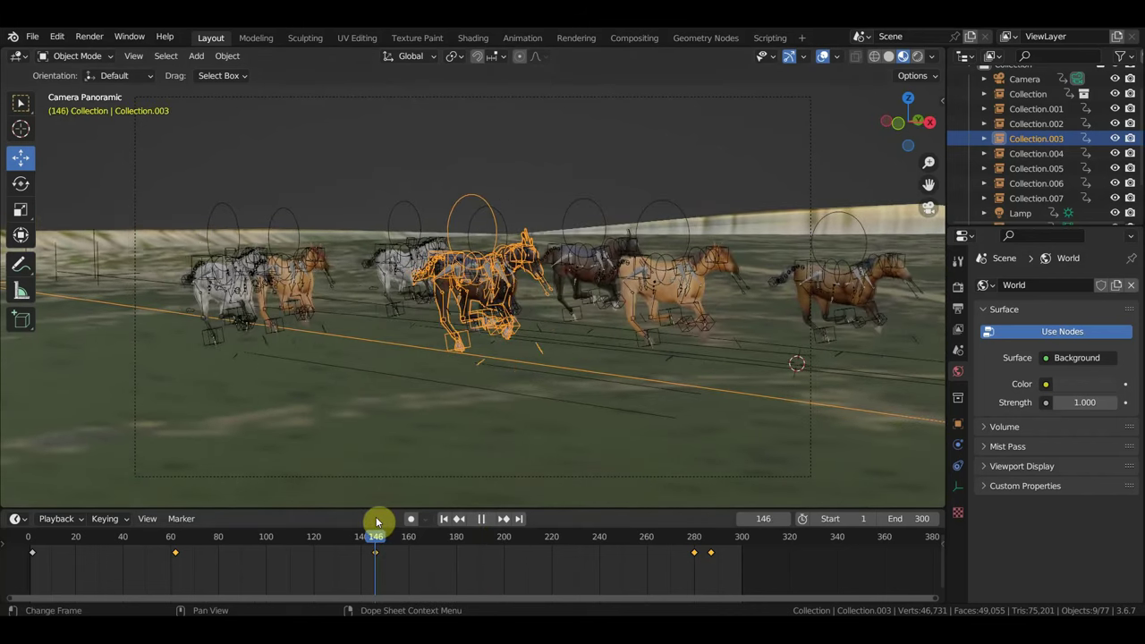
left_click(1028, 79)
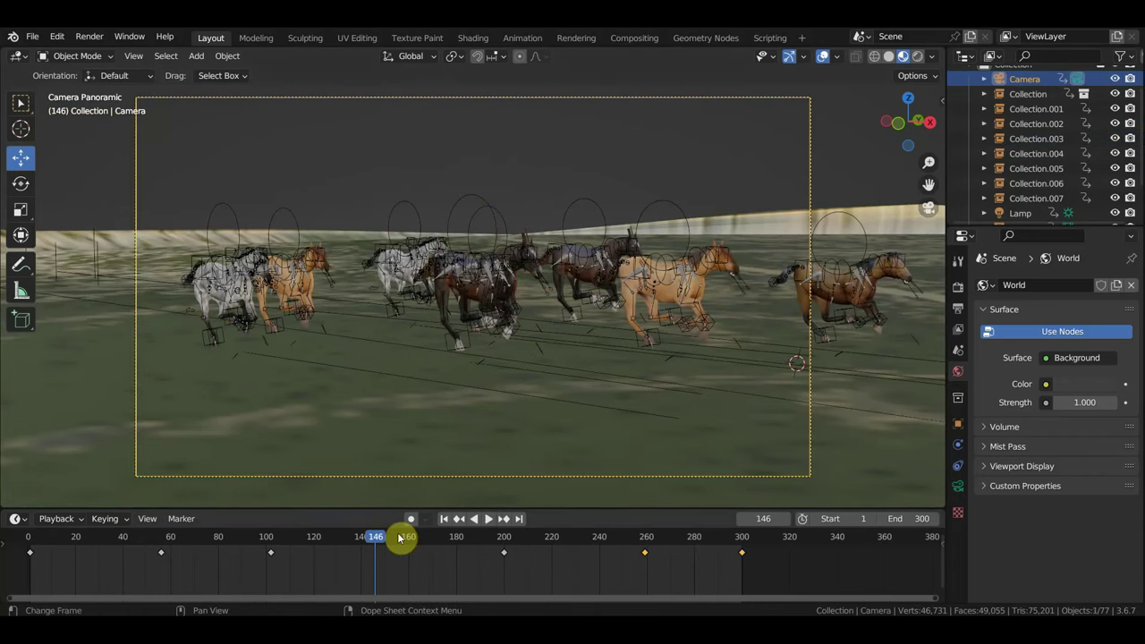
key("space")
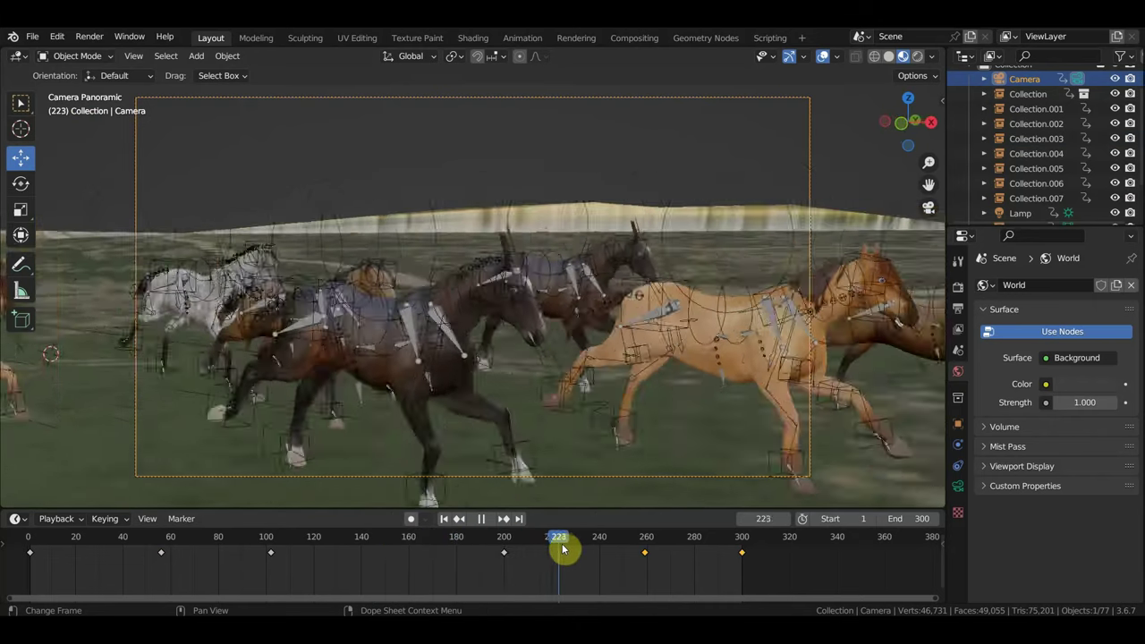
mouse_move(588, 547)
left_mouse_down()
mouse_move(743, 555)
mouse_move(645, 547)
left_mouse_up()
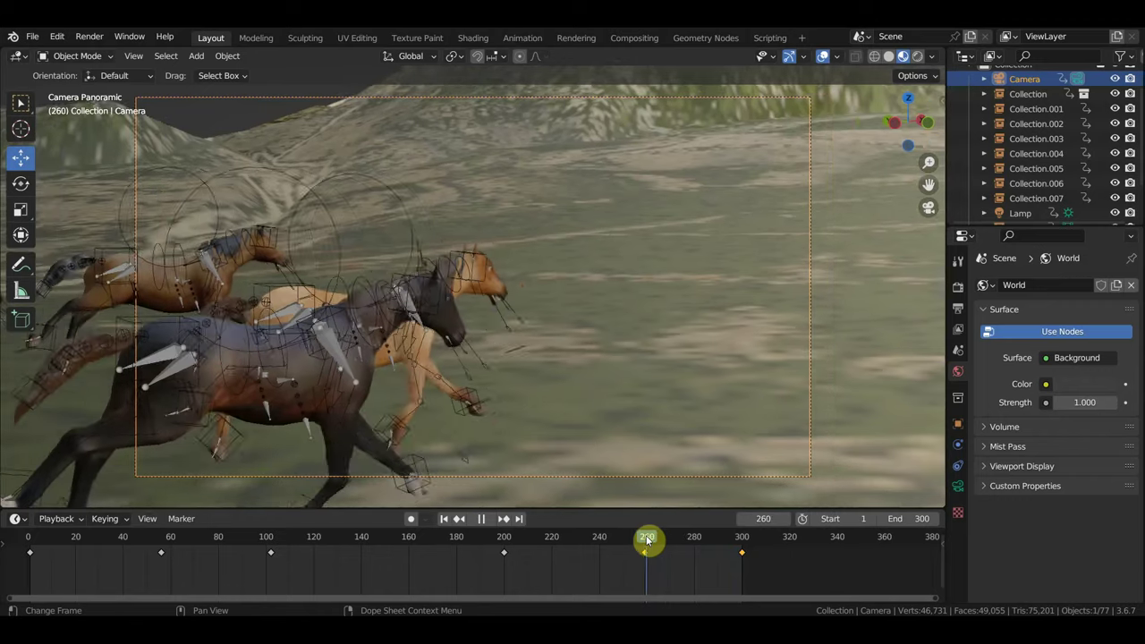
Step: Slide the frame-259 camera keyframe to about frame 240 and nudge the keyframe near 200 onto frame 199
left_click(632, 549)
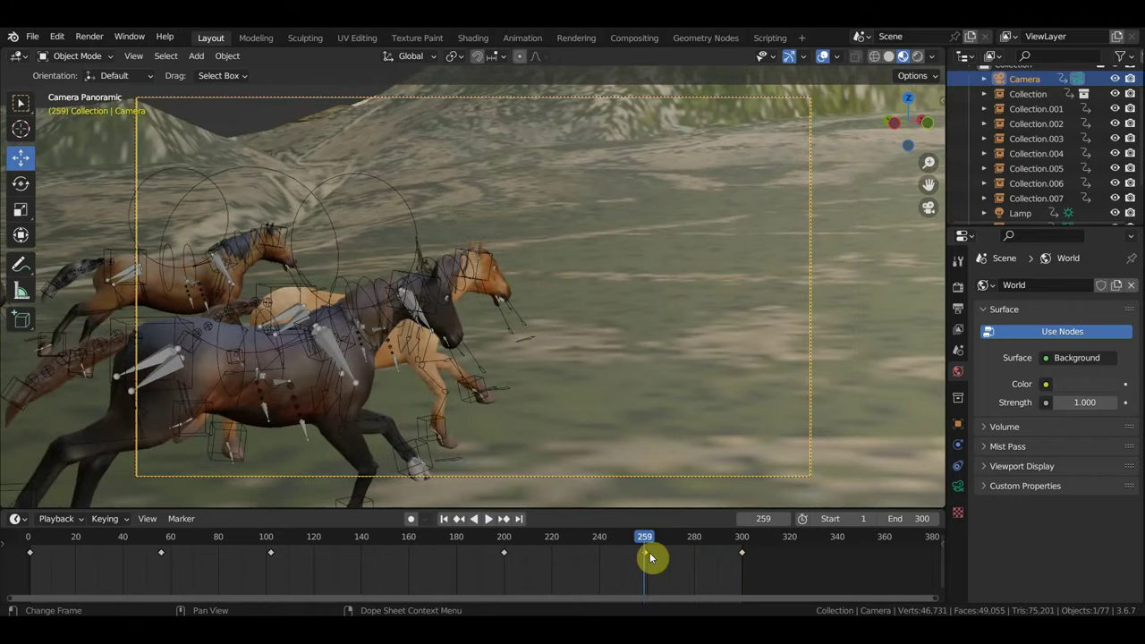
key("g")
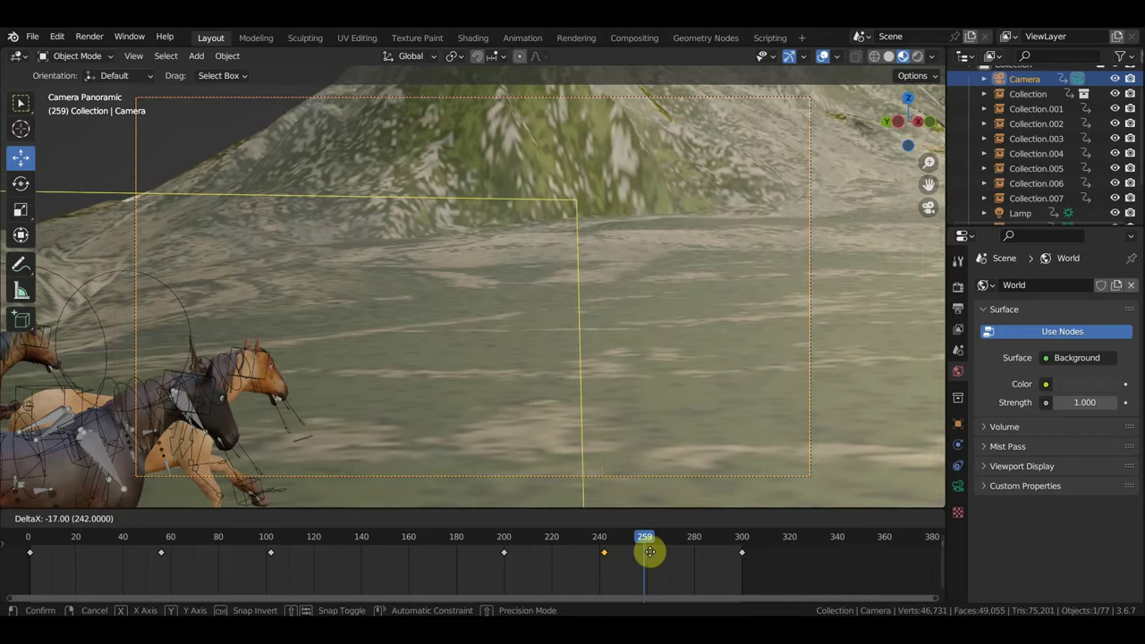
left_click(579, 555)
left_click(503, 540)
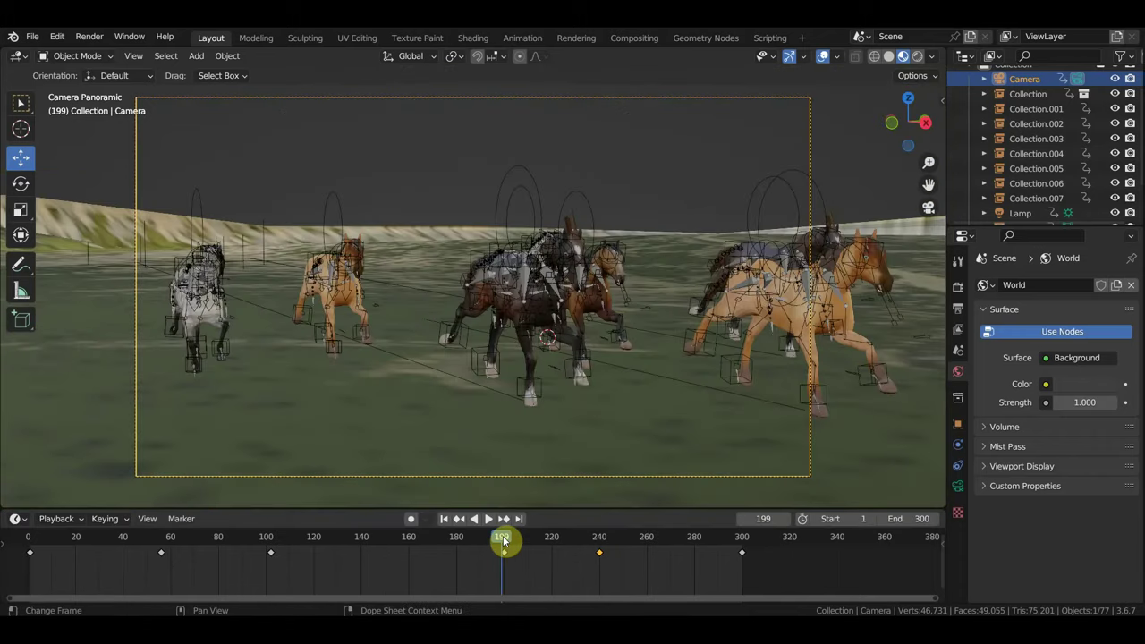
left_click(504, 551)
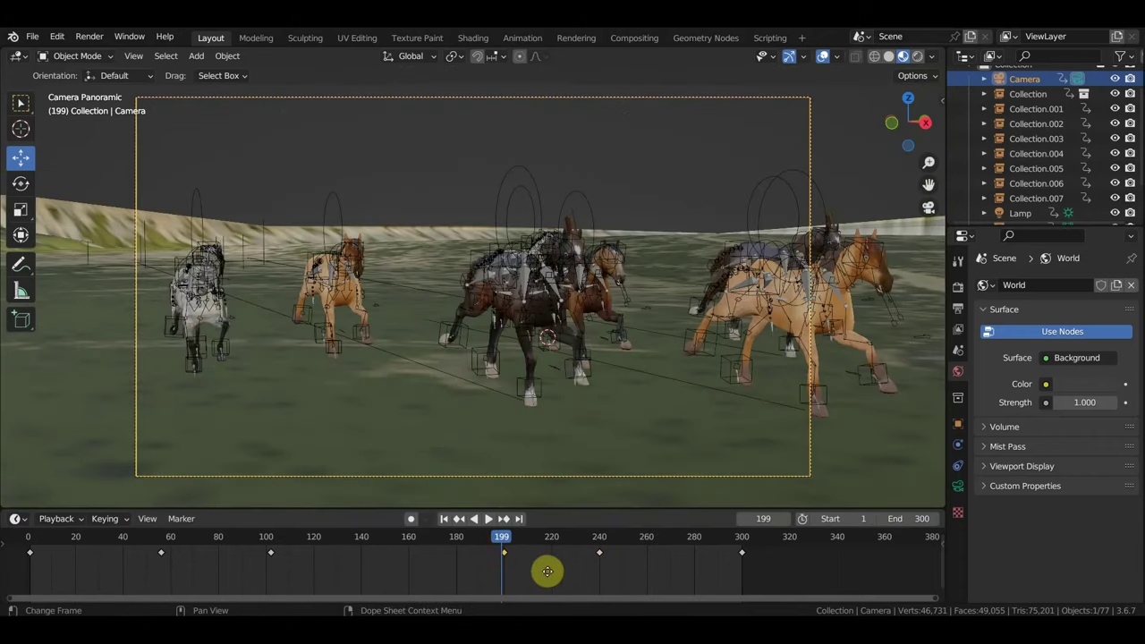
key("g")
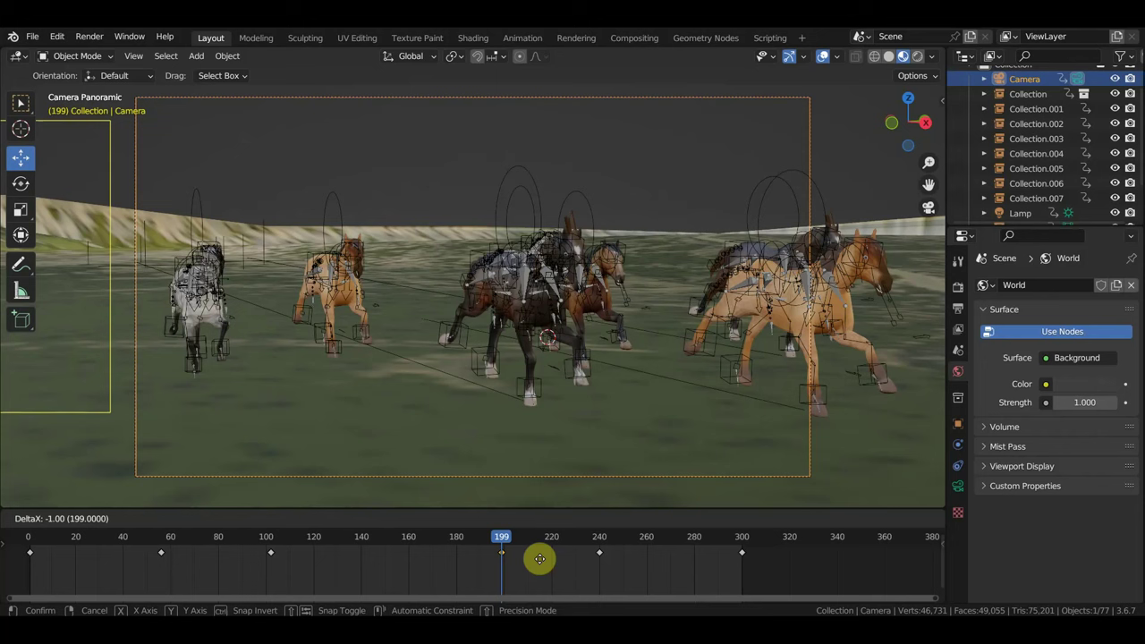
left_click(540, 561)
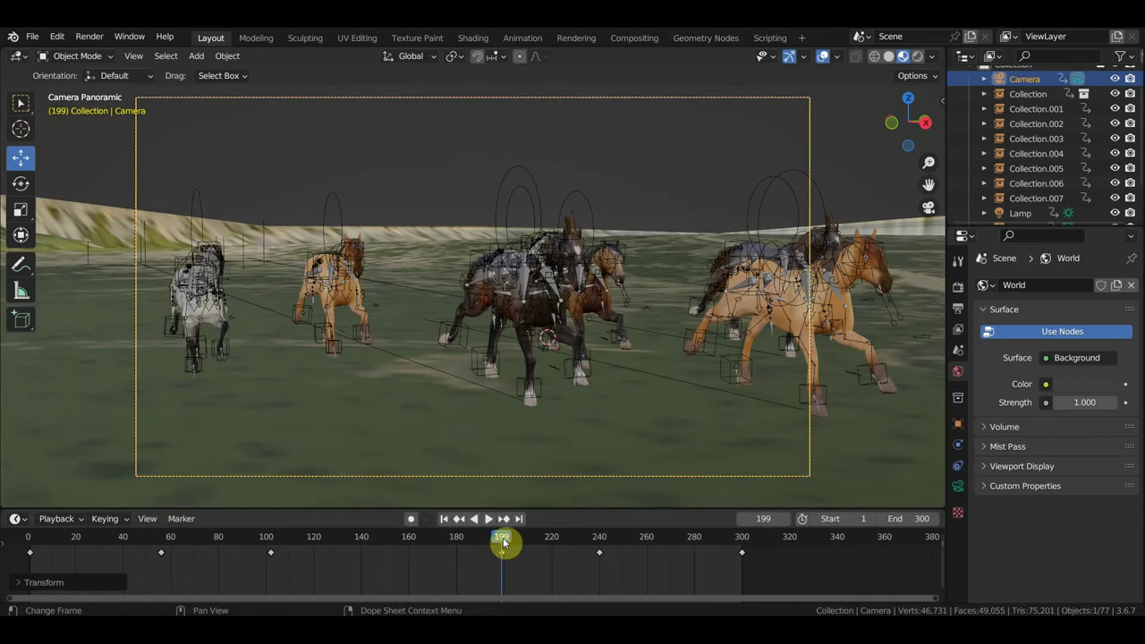
Step: Stop playback at frame 240, fly the camera toward the horses, and key its location and rotation
key("space")
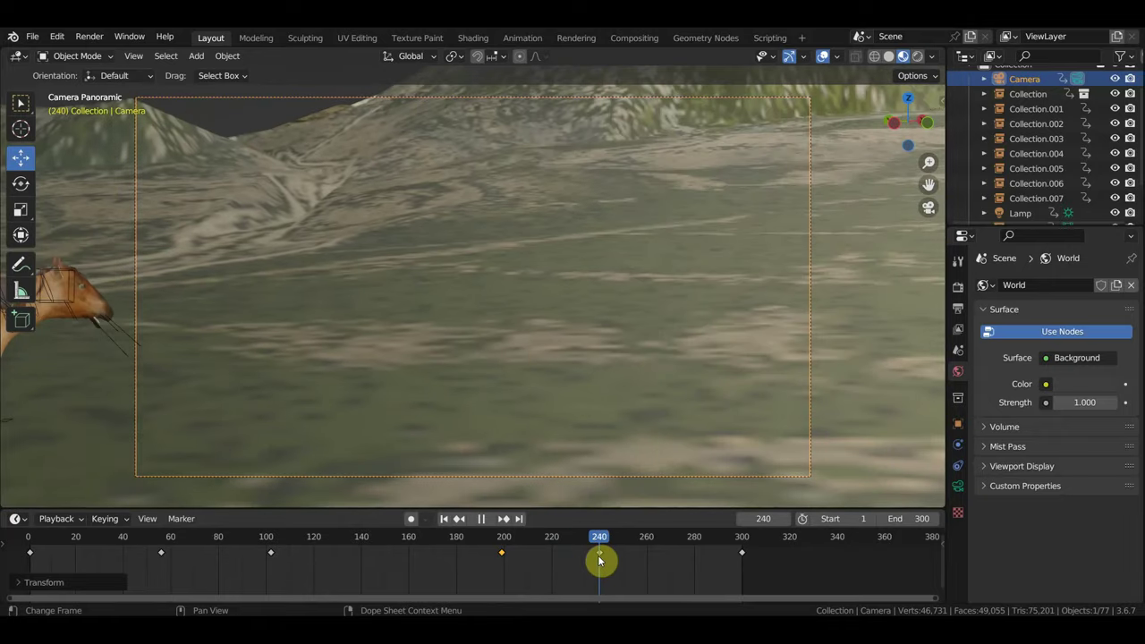
left_click(599, 560)
key("space")
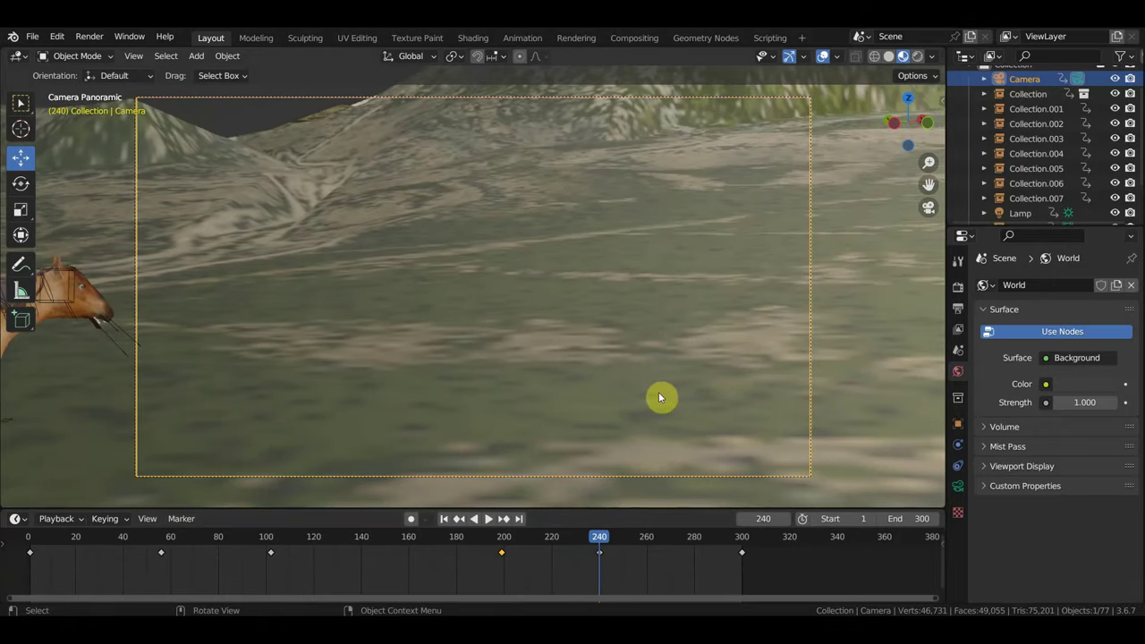
key("shift+grave")
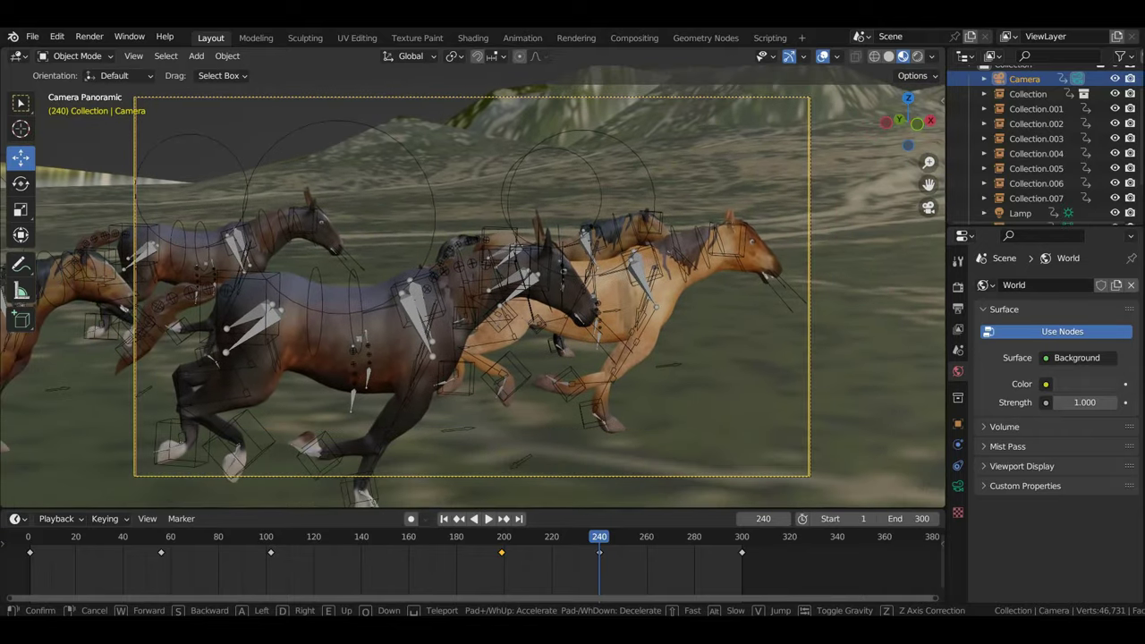
left_click(726, 340)
key("i")
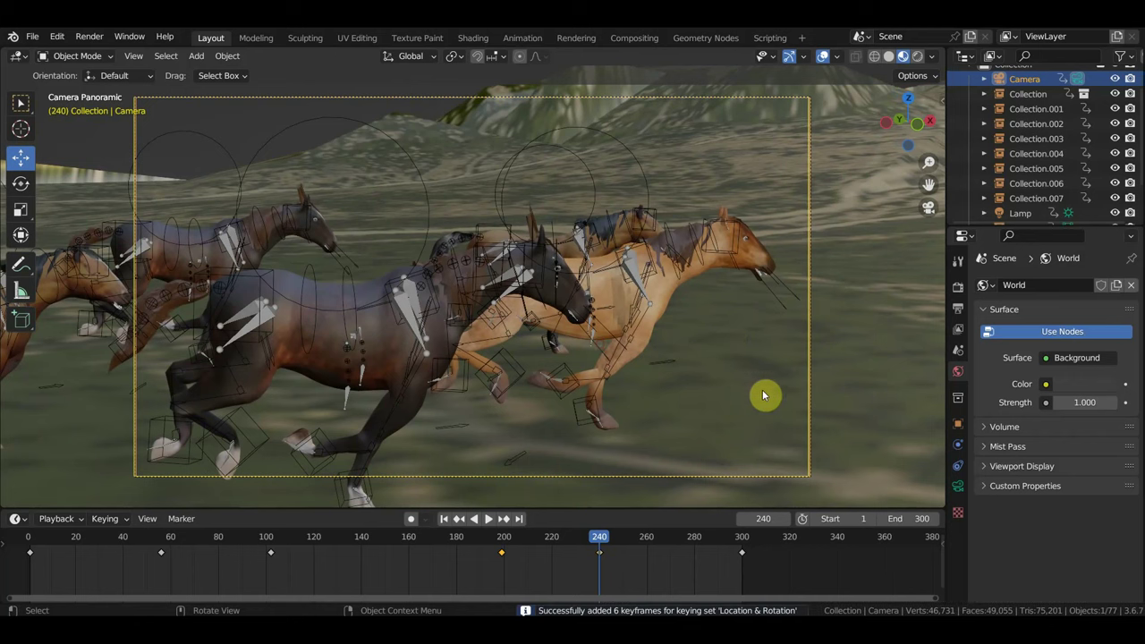
mouse_move(594, 541)
left_mouse_down()
mouse_move(551, 541)
mouse_move(674, 546)
mouse_move(734, 574)
mouse_move(690, 573)
left_mouse_up()
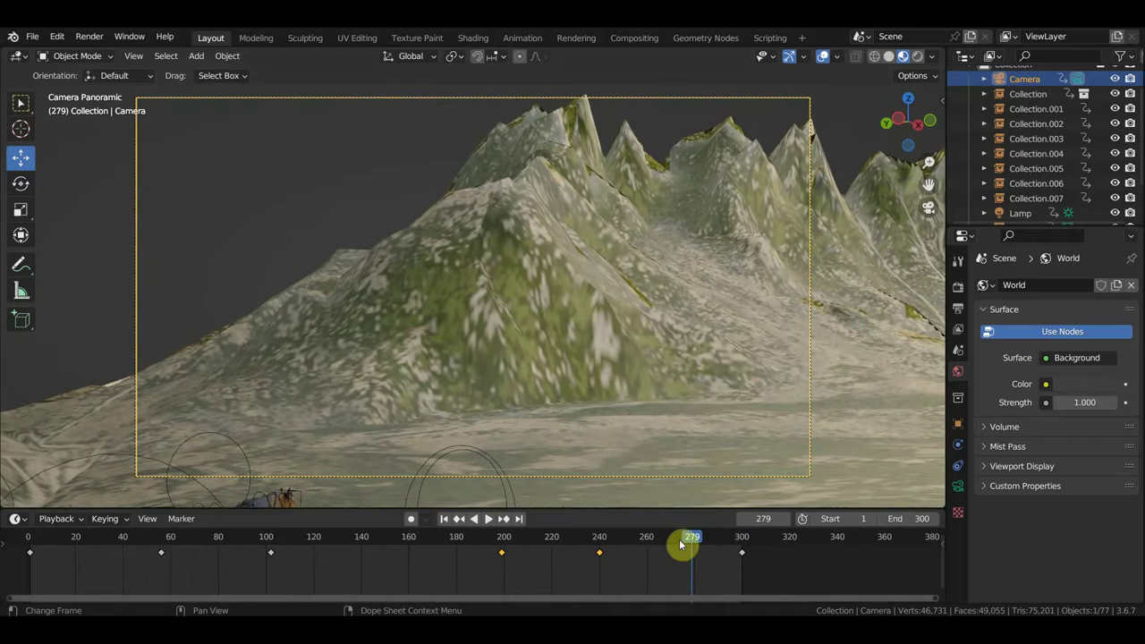
Step: At frame 273, fly the camera down toward the horses, key location and rotation, and play back
left_click(679, 549)
key("shift+grave")
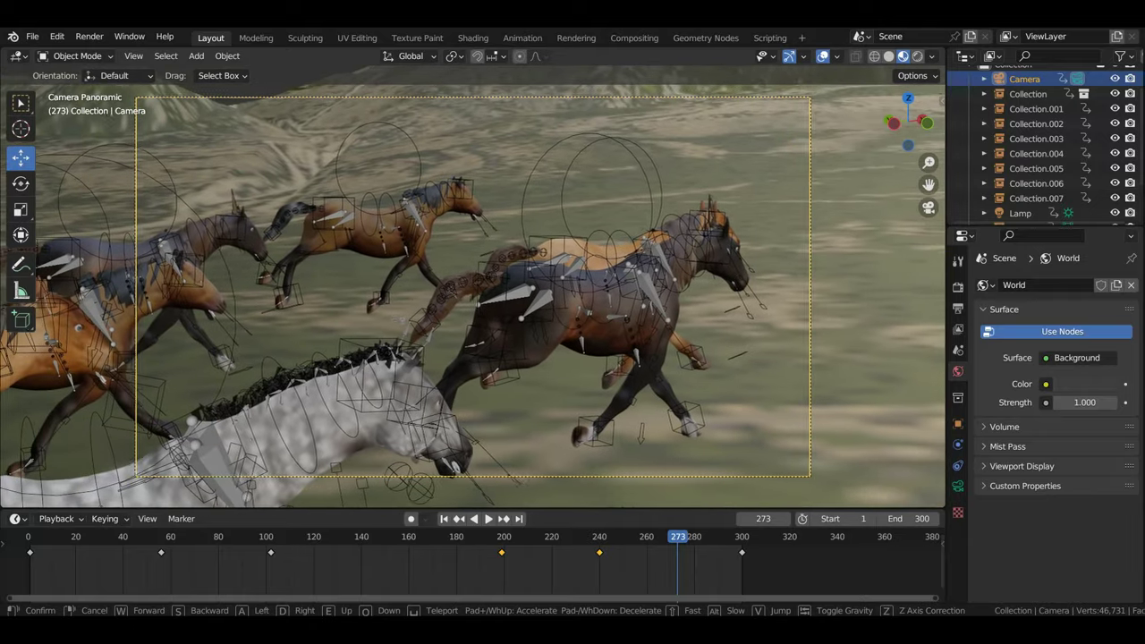
left_click(757, 388)
key("i")
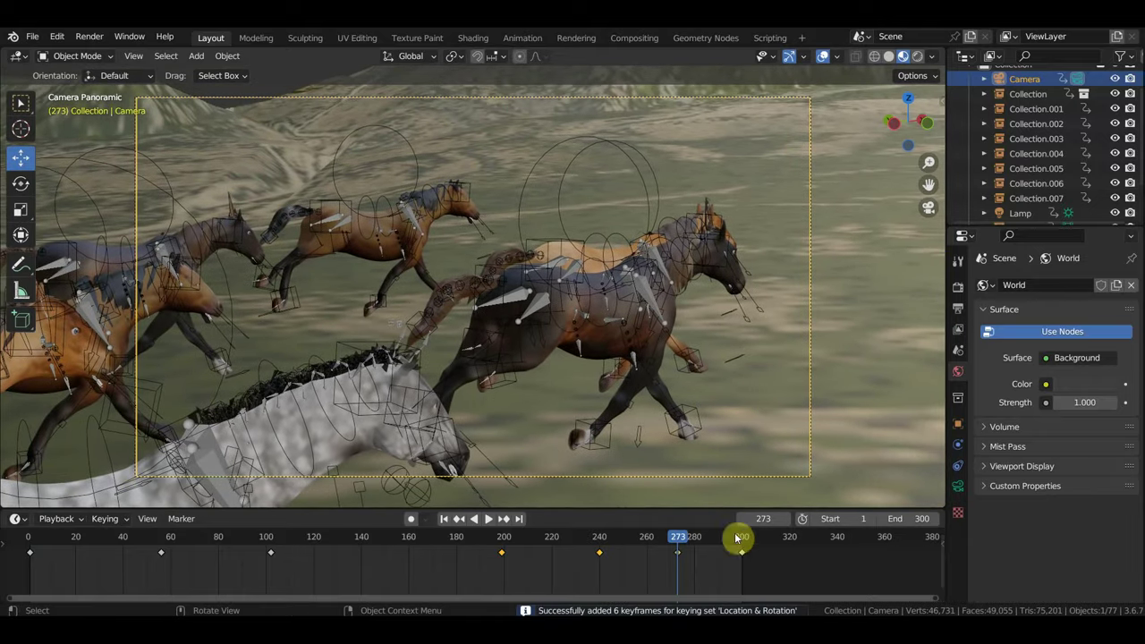
key("space")
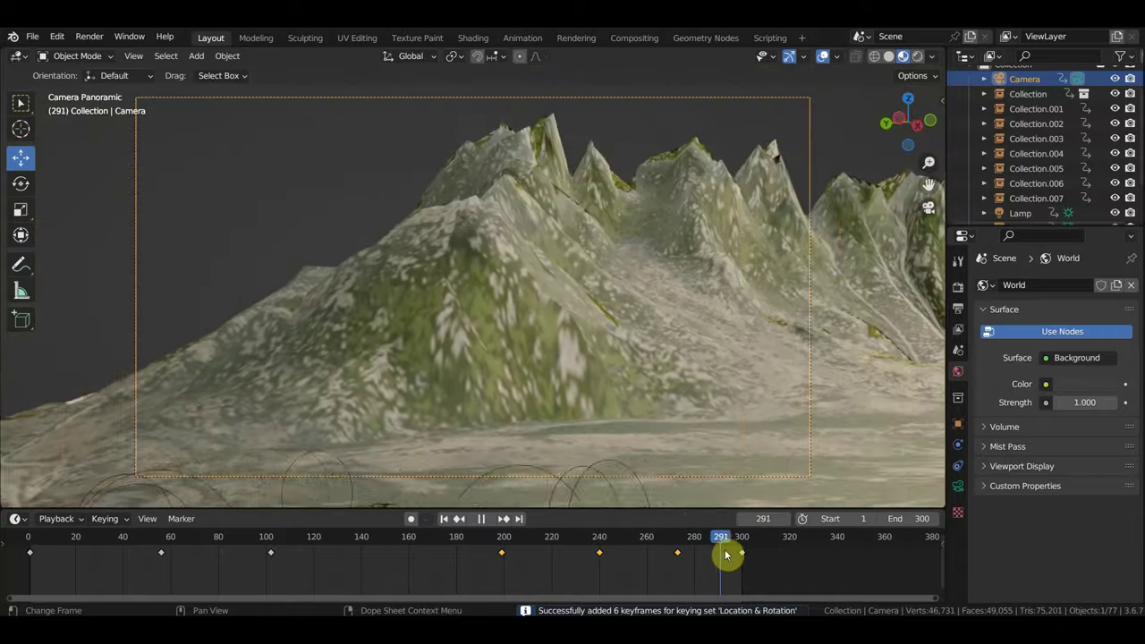
Step: Scrub back from frame 241 and key the camera's location and rotation at frame 161
mouse_move(724, 555)
left_mouse_down()
mouse_move(230, 533)
mouse_move(411, 569)
left_mouse_up()
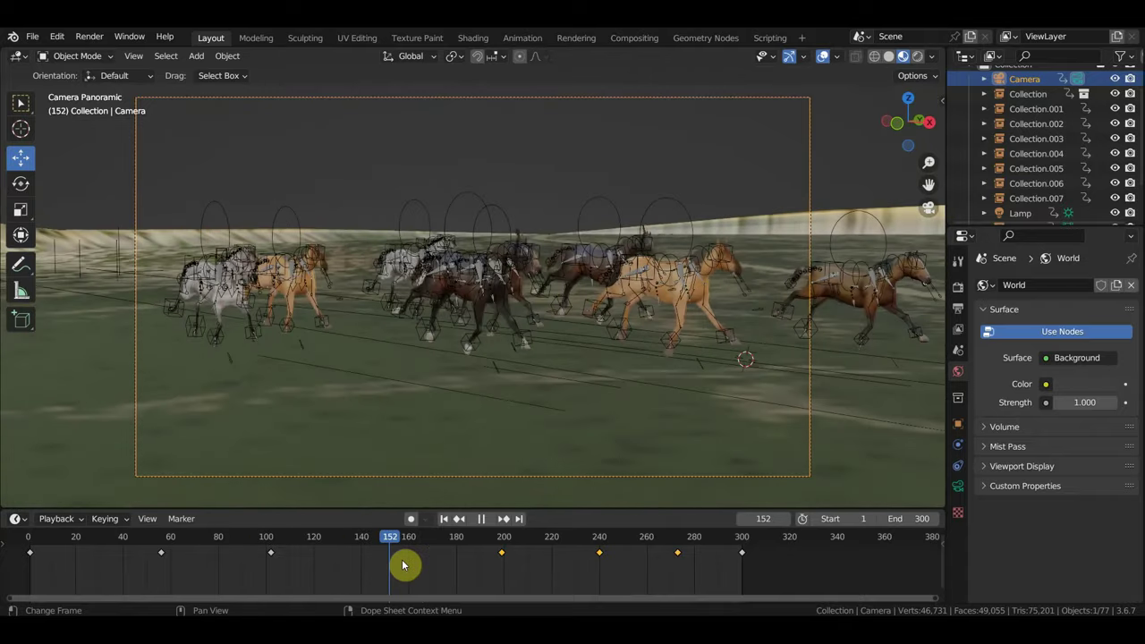
mouse_move(449, 542)
middle_mouse_down()
mouse_move(459, 567)
mouse_move(577, 587)
middle_mouse_up()
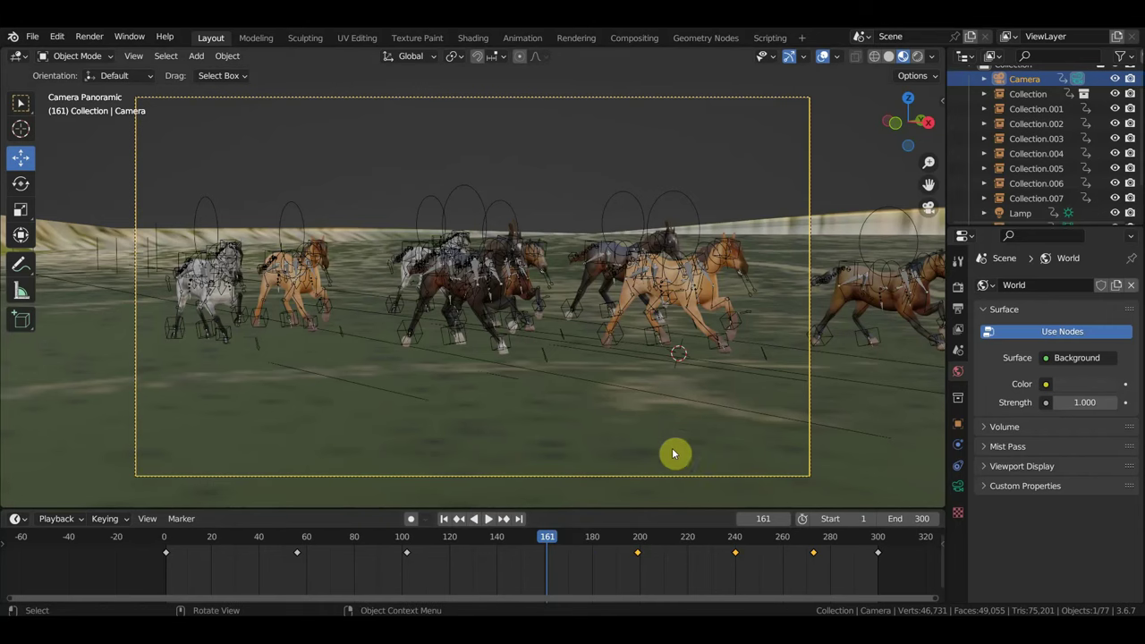
key("i")
Step: Check the camera at frames 180 through 291, then key its position at frame 191
left_click(592, 547)
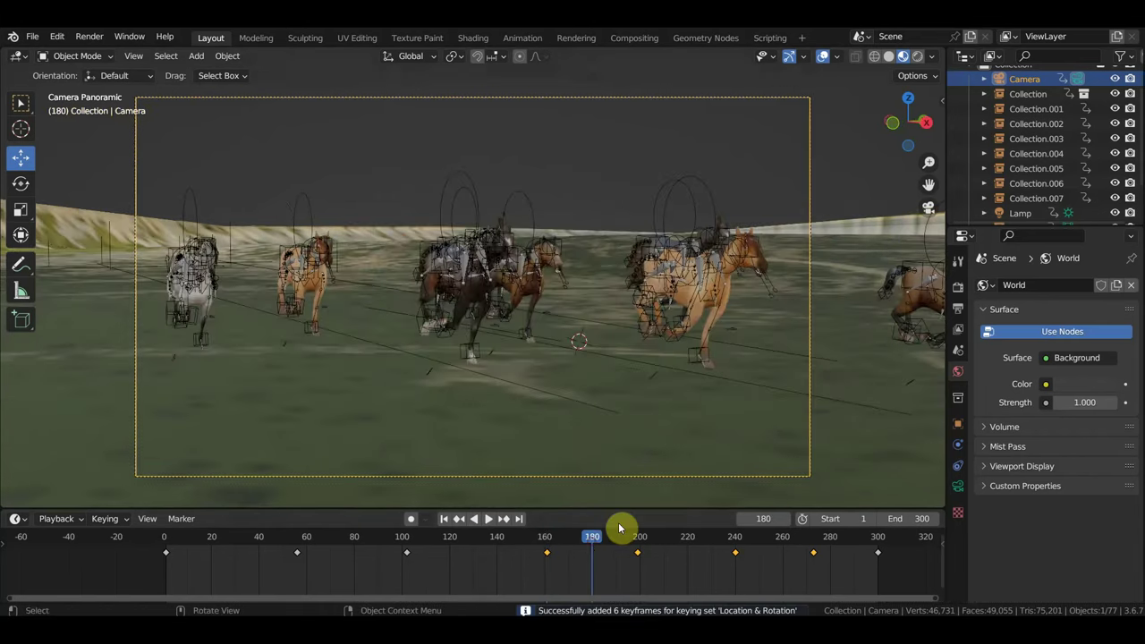
left_click(687, 541)
left_click(662, 547)
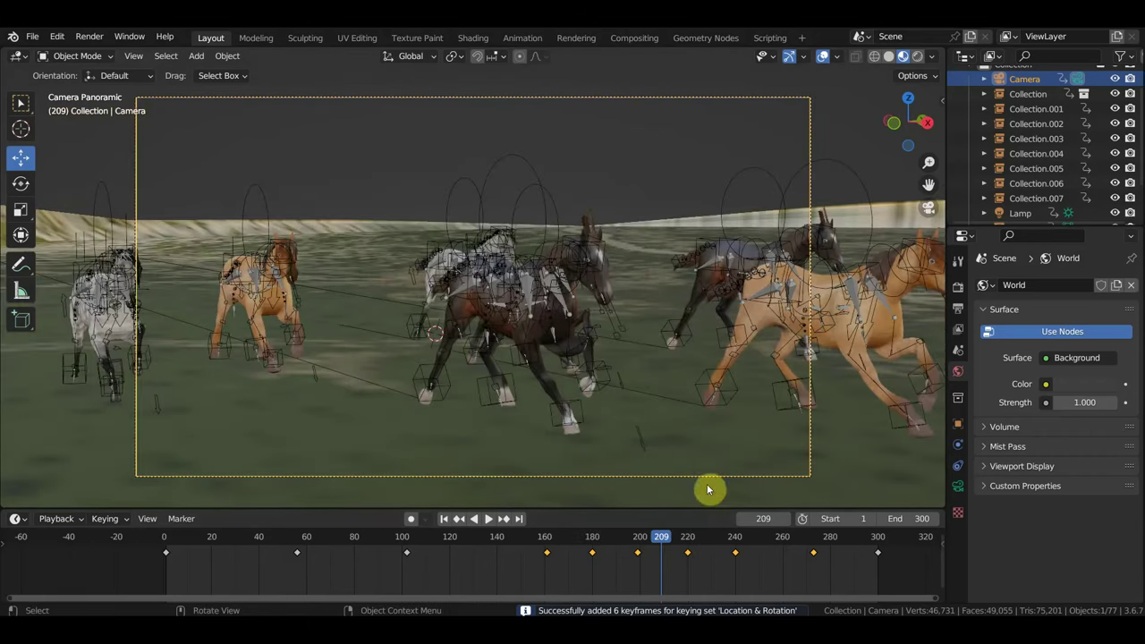
left_click(782, 545)
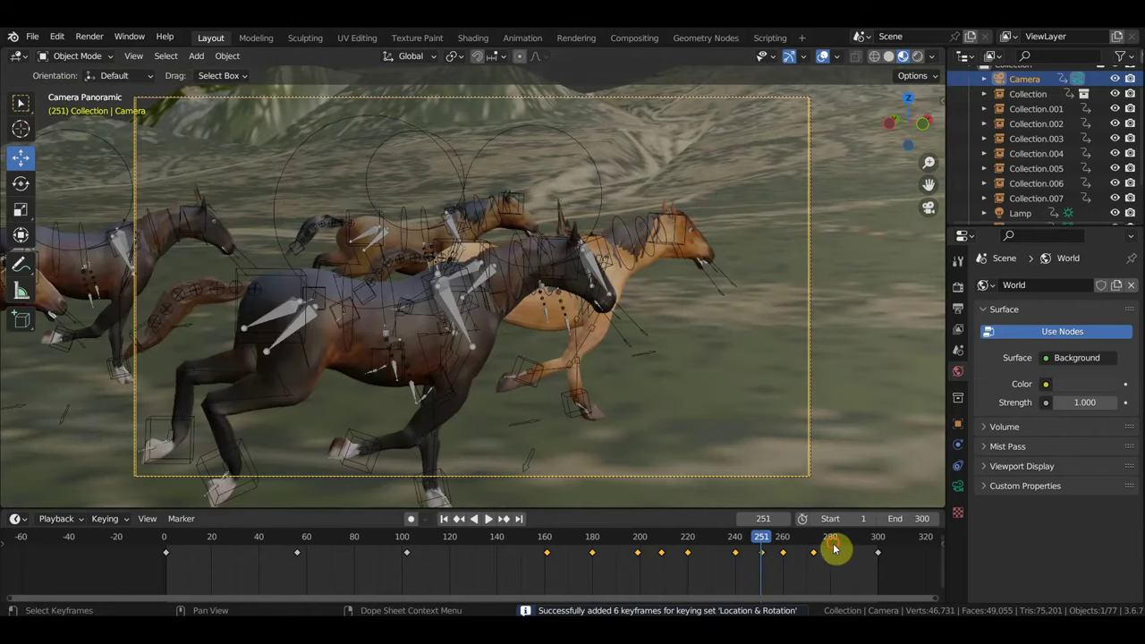
left_click(833, 541)
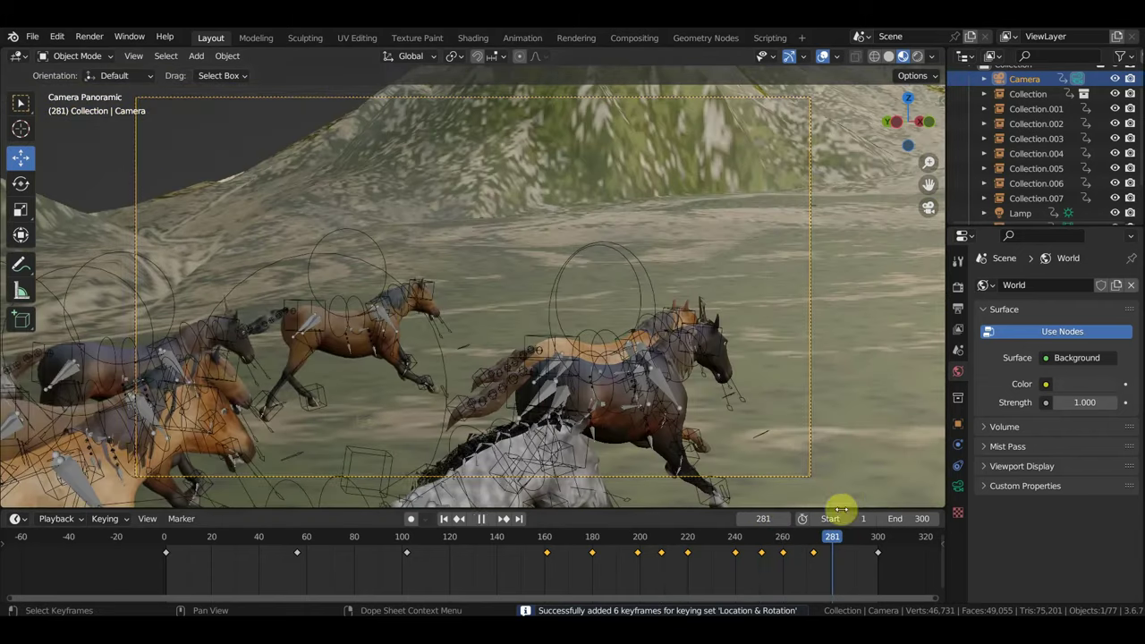
left_click(855, 544)
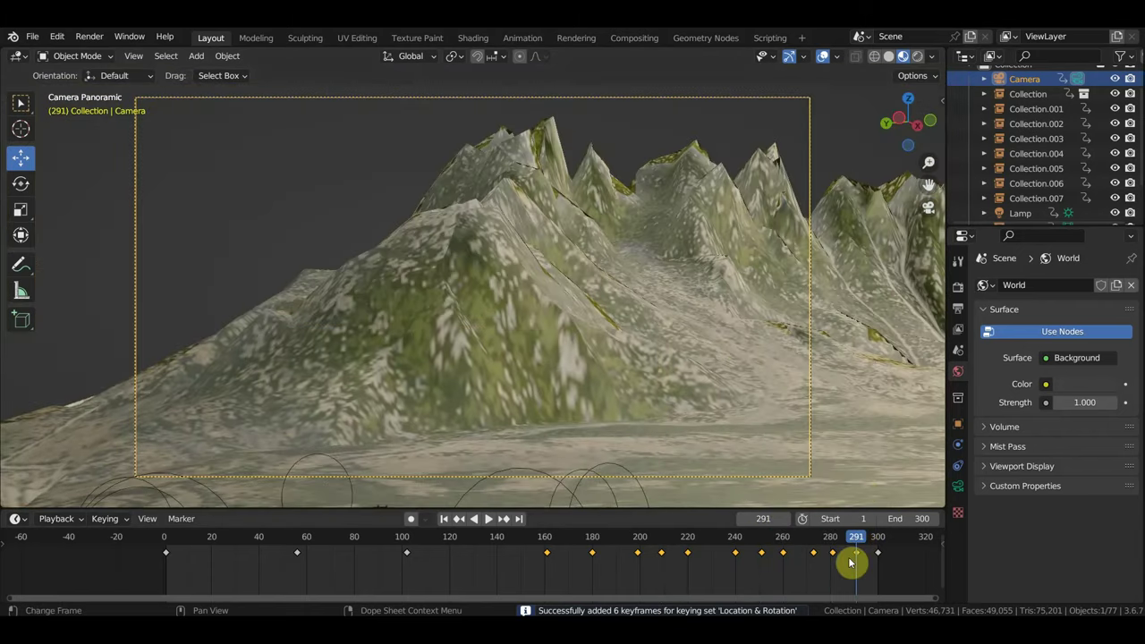
left_click(564, 546)
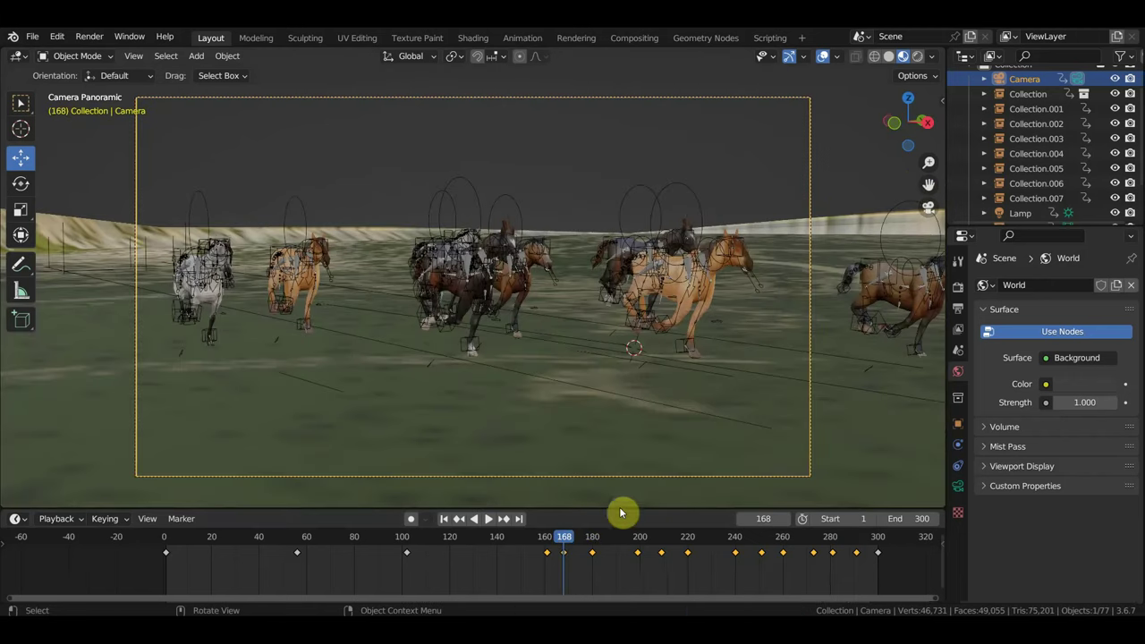
left_click(620, 537)
key("i")
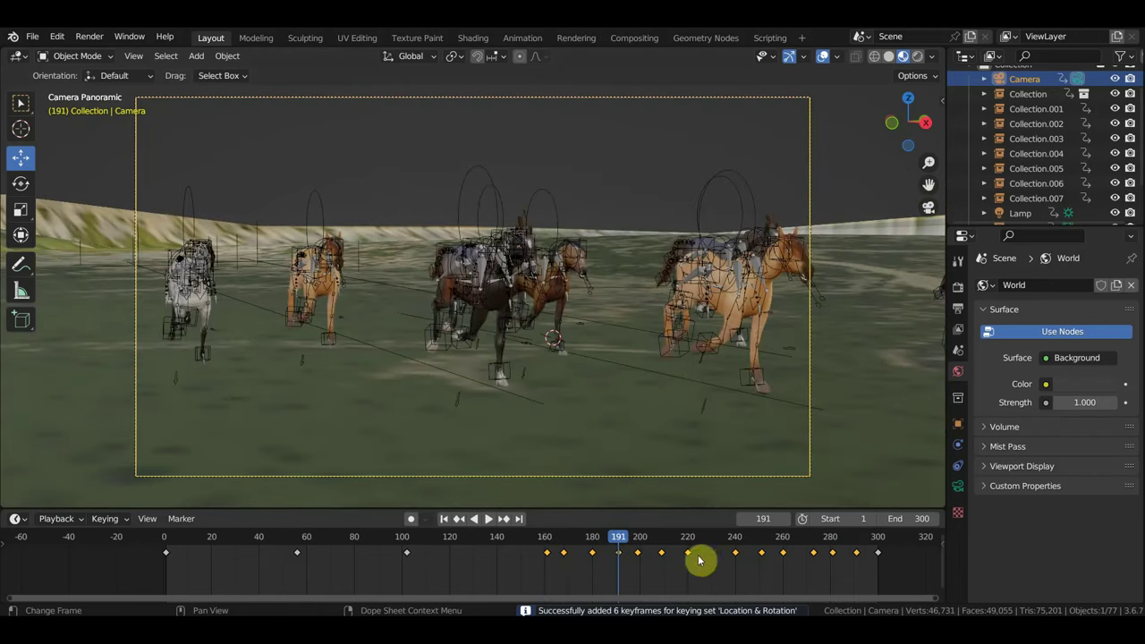
Step: Scrub back to frame 140, step through frames 80, 70 and 61, and key the camera at frame 48
left_click_drag(711, 544, 386, 537)
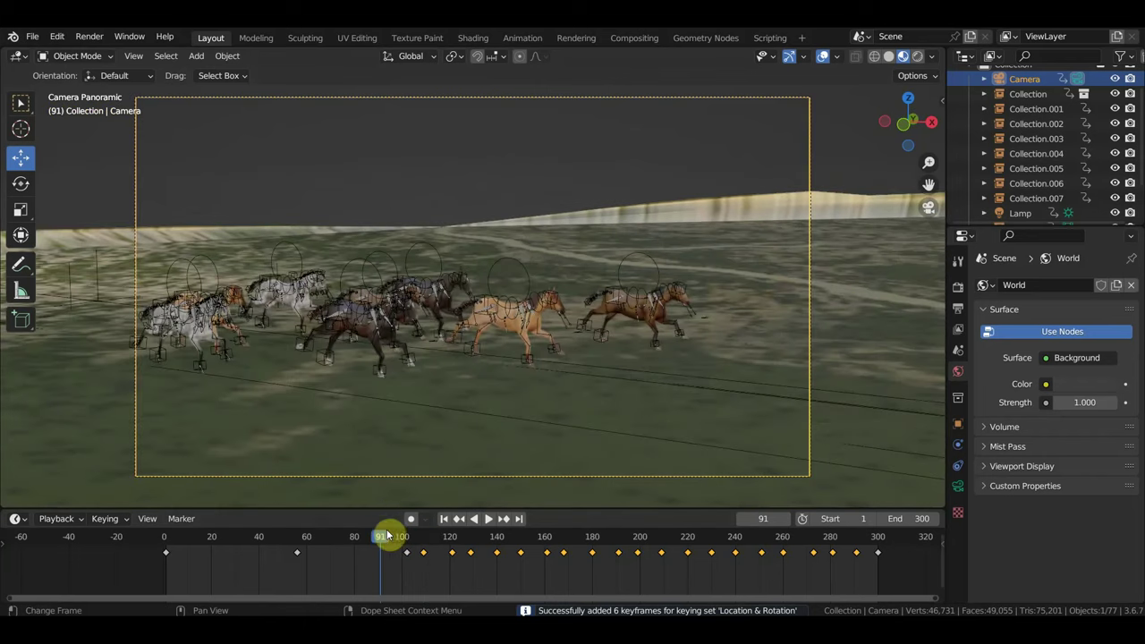
left_click(355, 544)
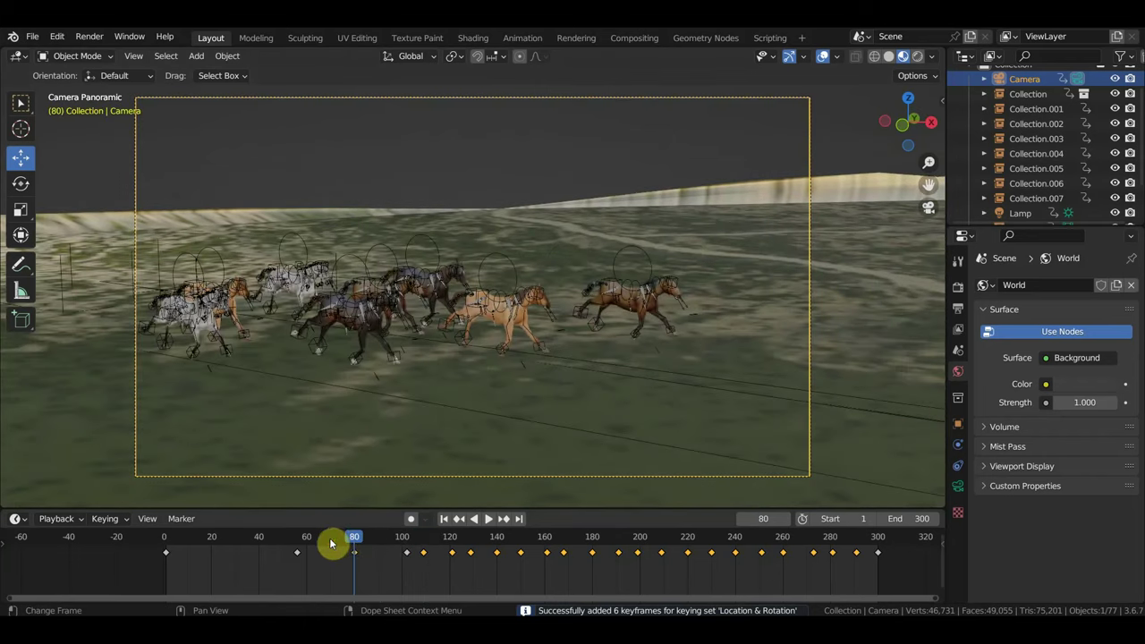
left_click(330, 542)
left_click(309, 537)
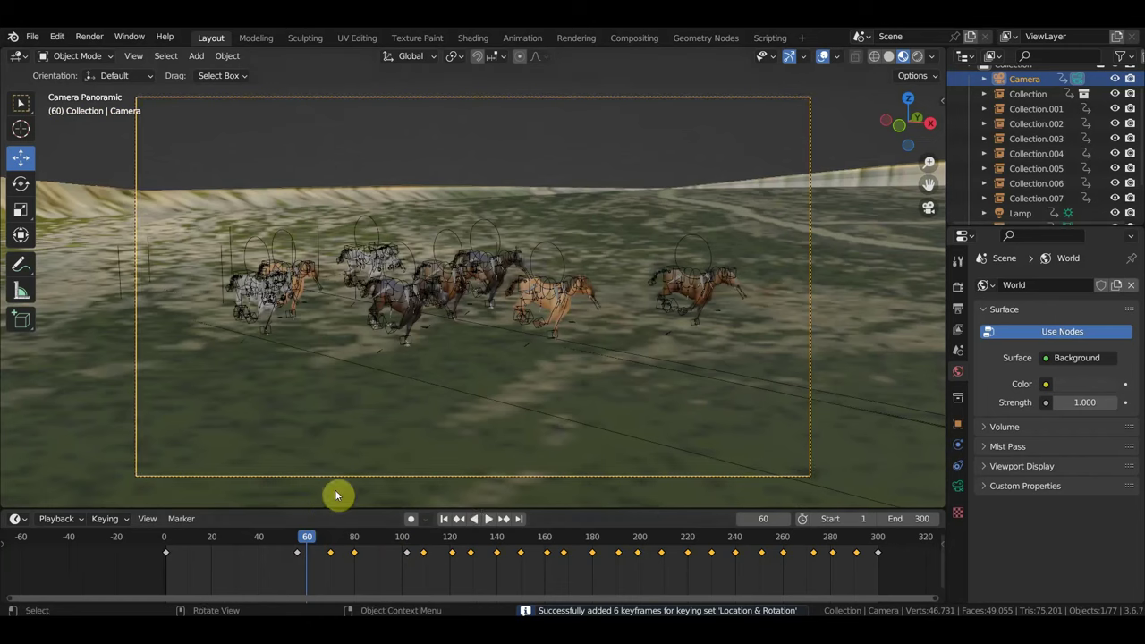
left_click(279, 542)
key("i")
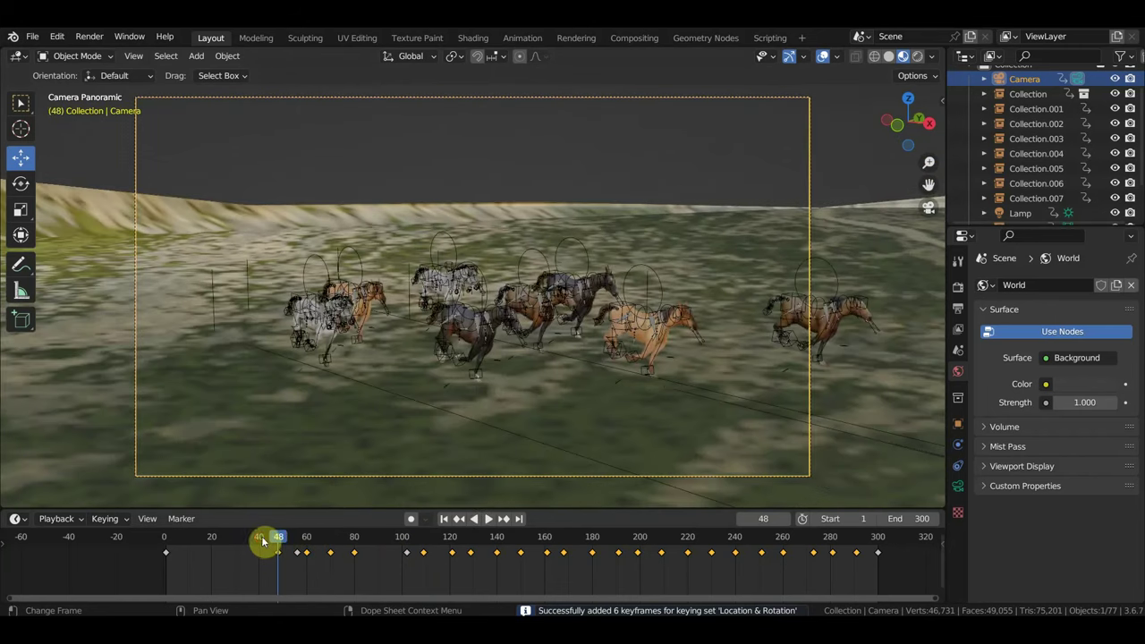
Step: Review frames 41 down to 8 and 174, 185, 65, 15, then play and stop at frame 38
left_click(260, 540)
left_click(238, 542)
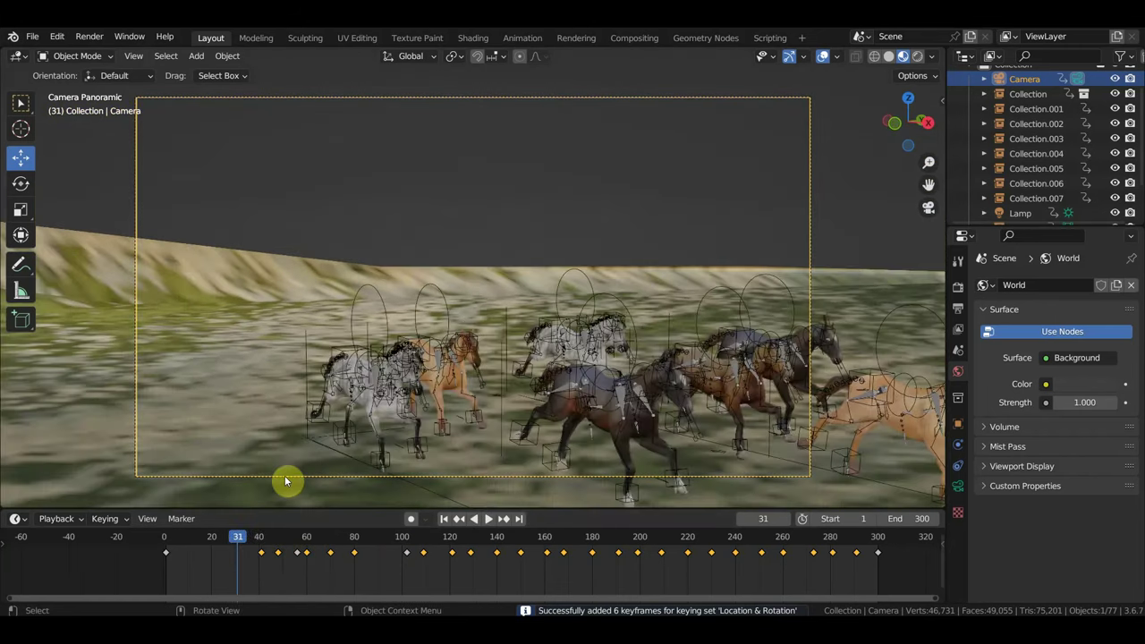
left_click(215, 543)
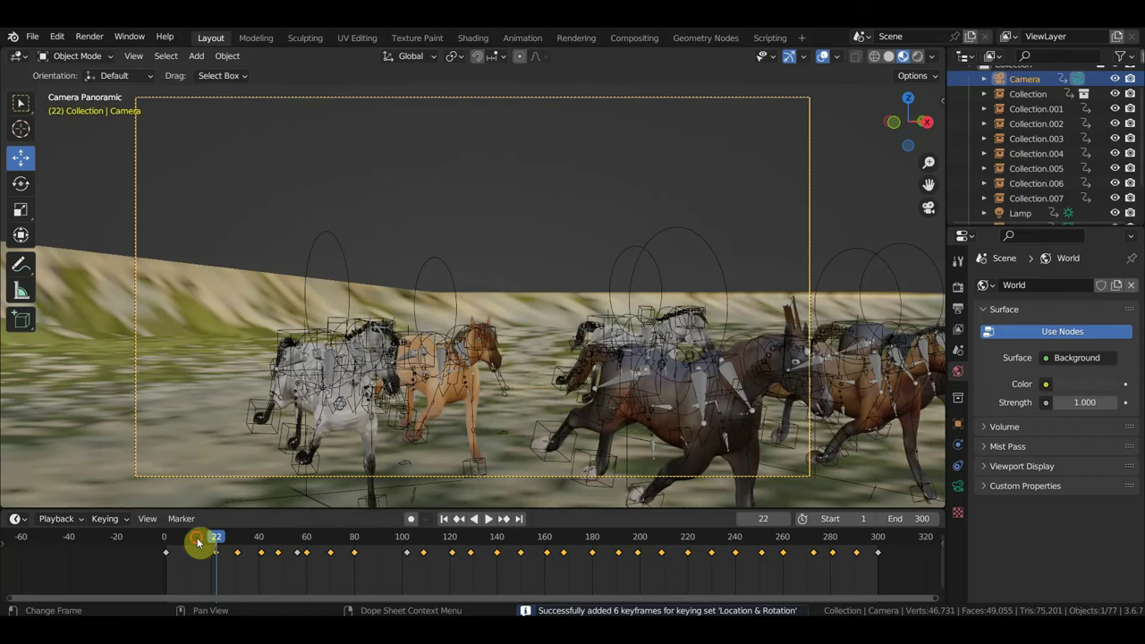
left_click(196, 541)
left_click(184, 546)
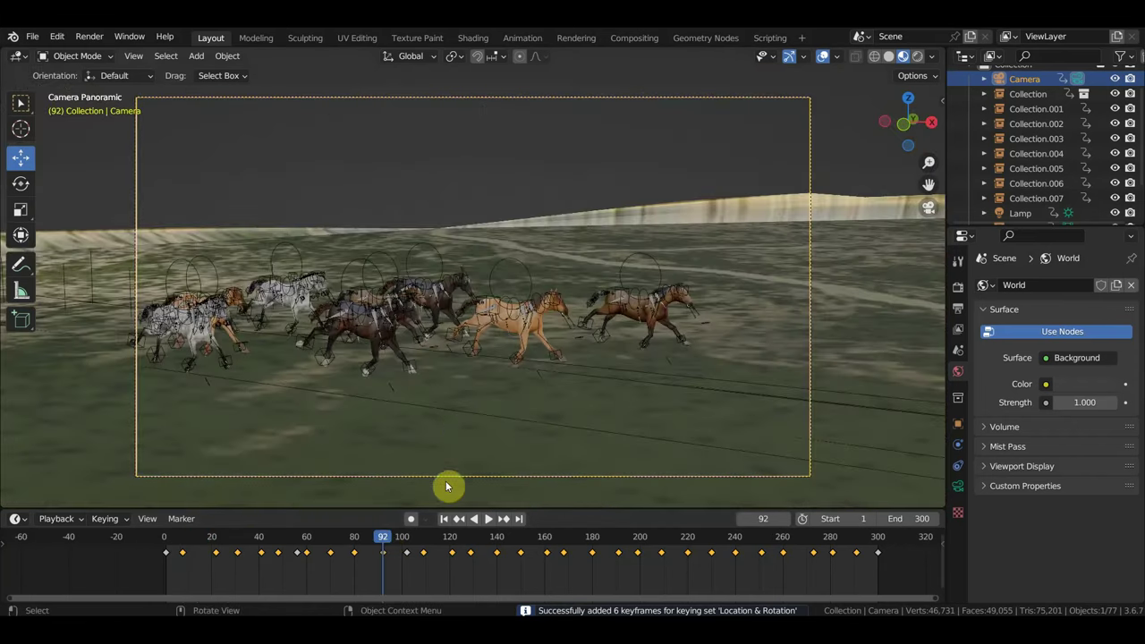
left_click(580, 547)
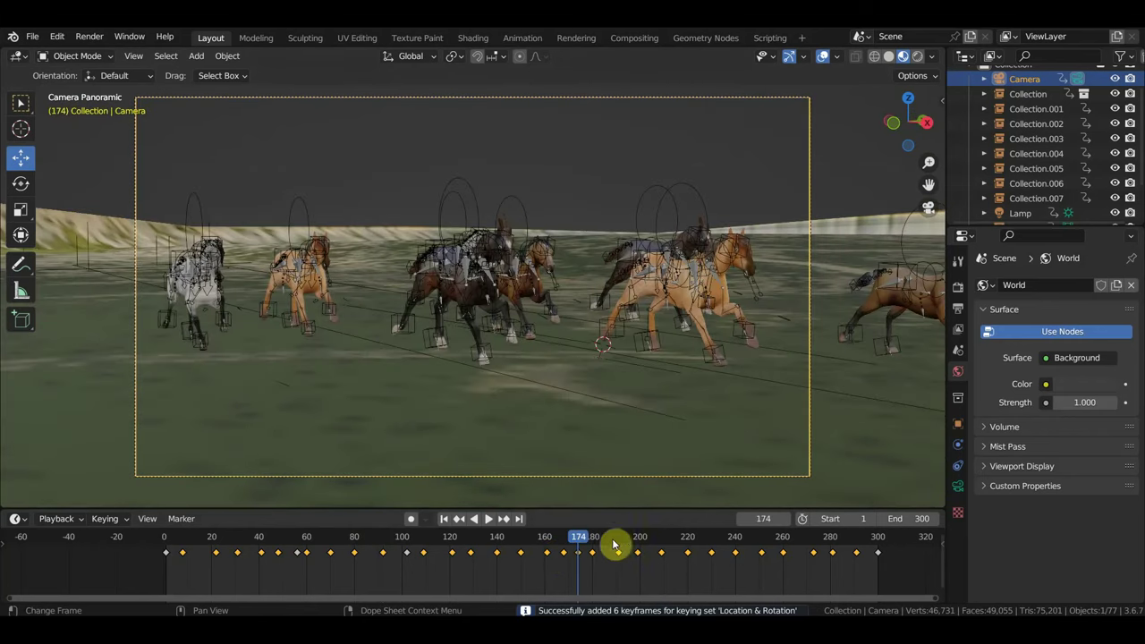
left_click(603, 545)
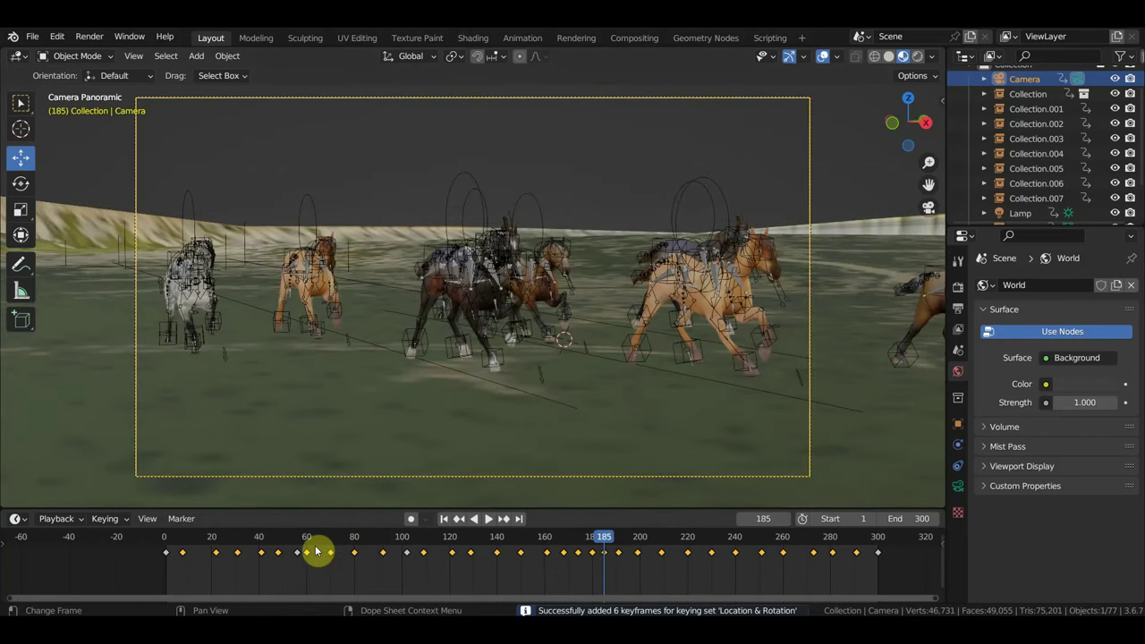
left_click(317, 548)
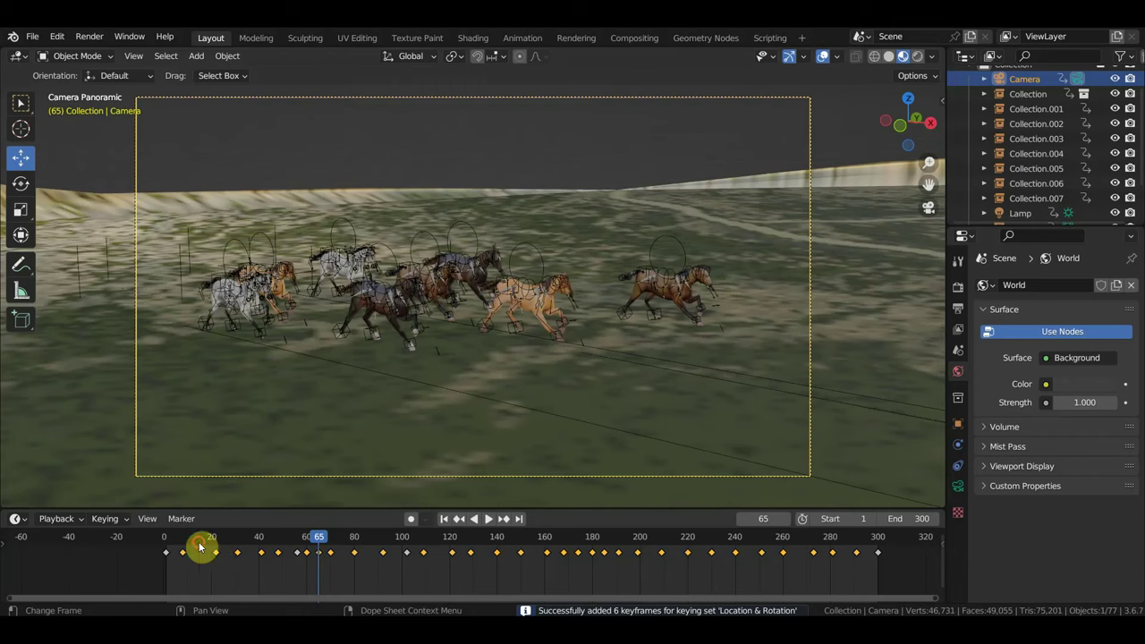
left_click(200, 548)
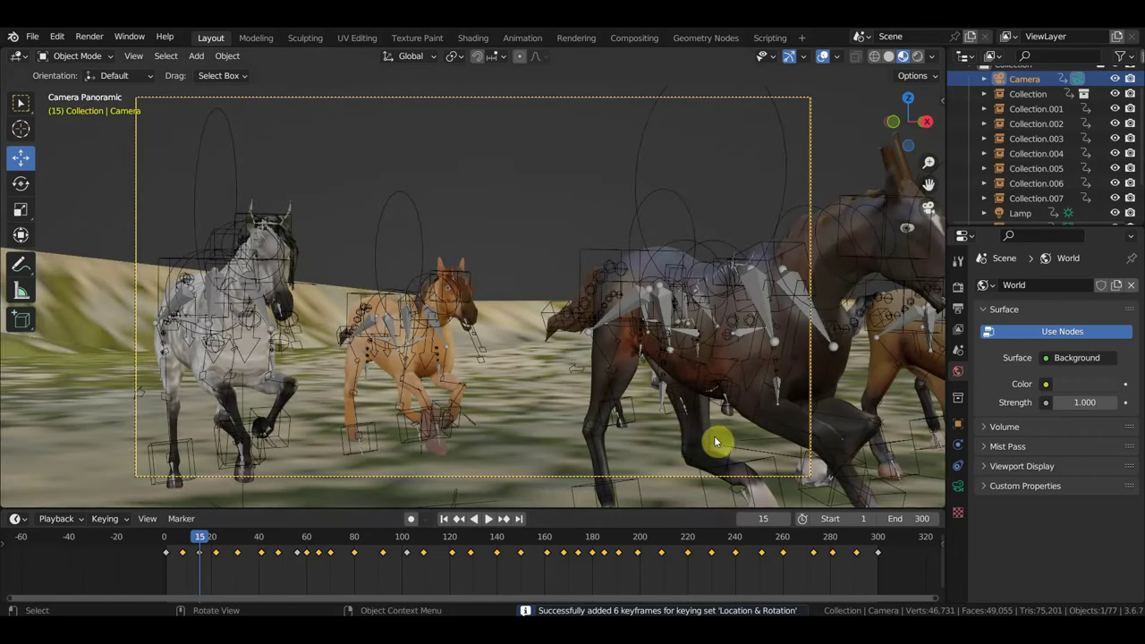
key("space")
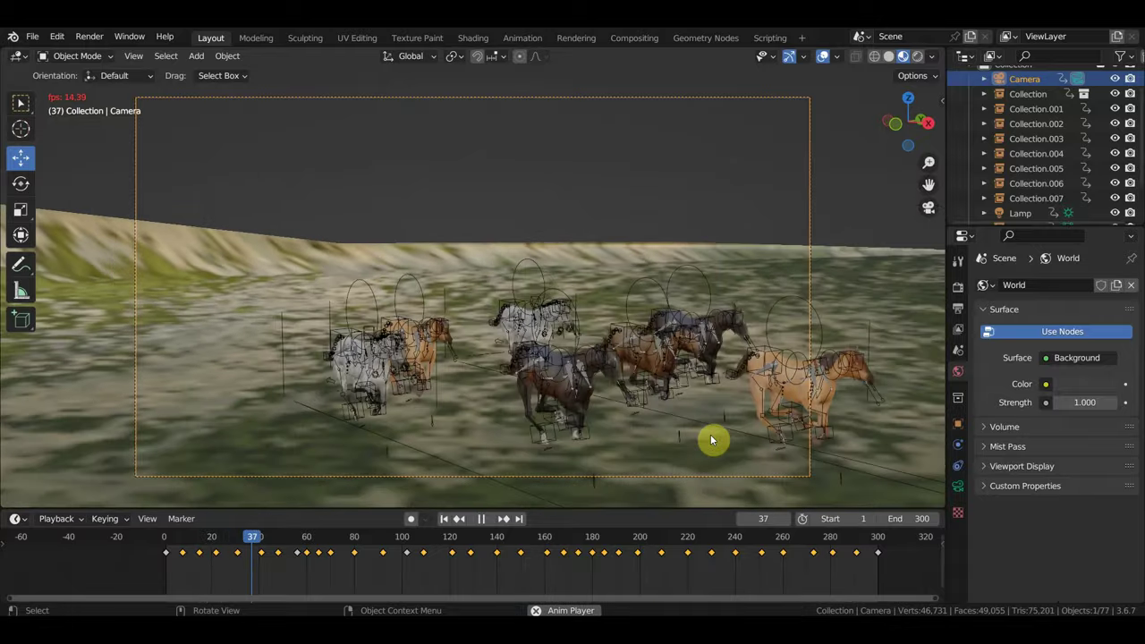
key("space")
Step: Make the Skydome and Sphere visible again in the Outliner
scroll(1094, 219, "down", 3)
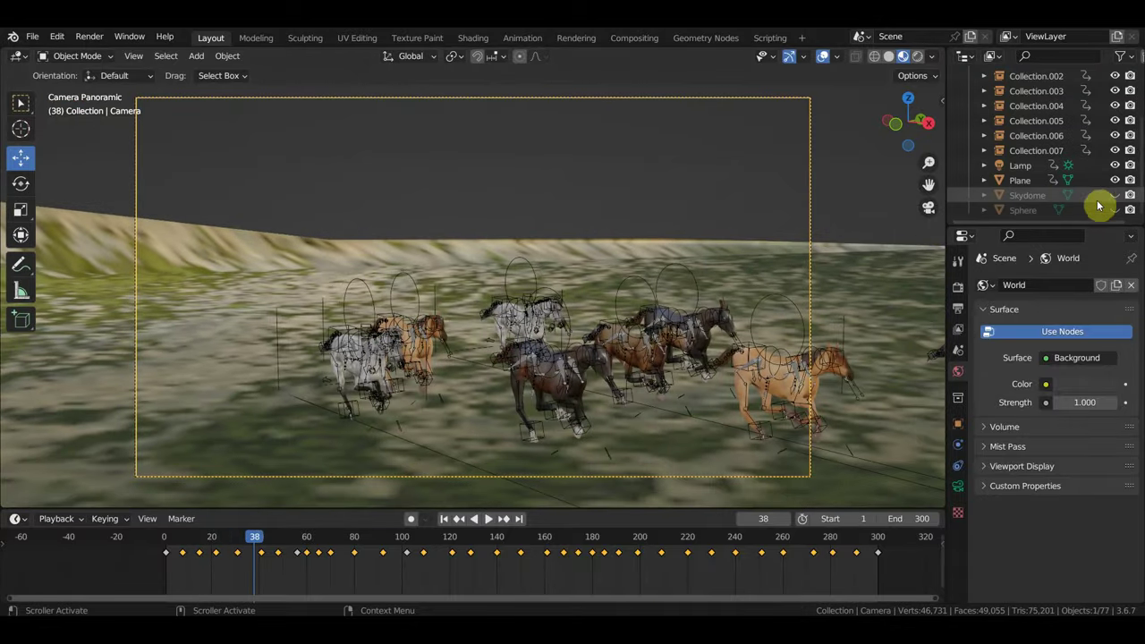
left_click(1115, 196)
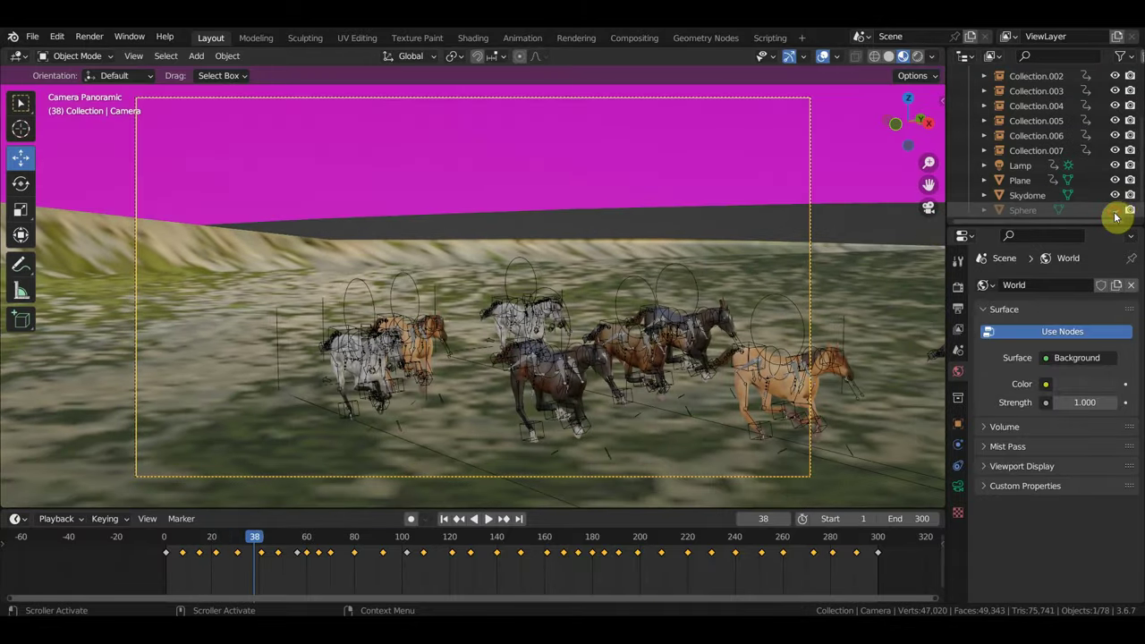
left_click(1114, 211)
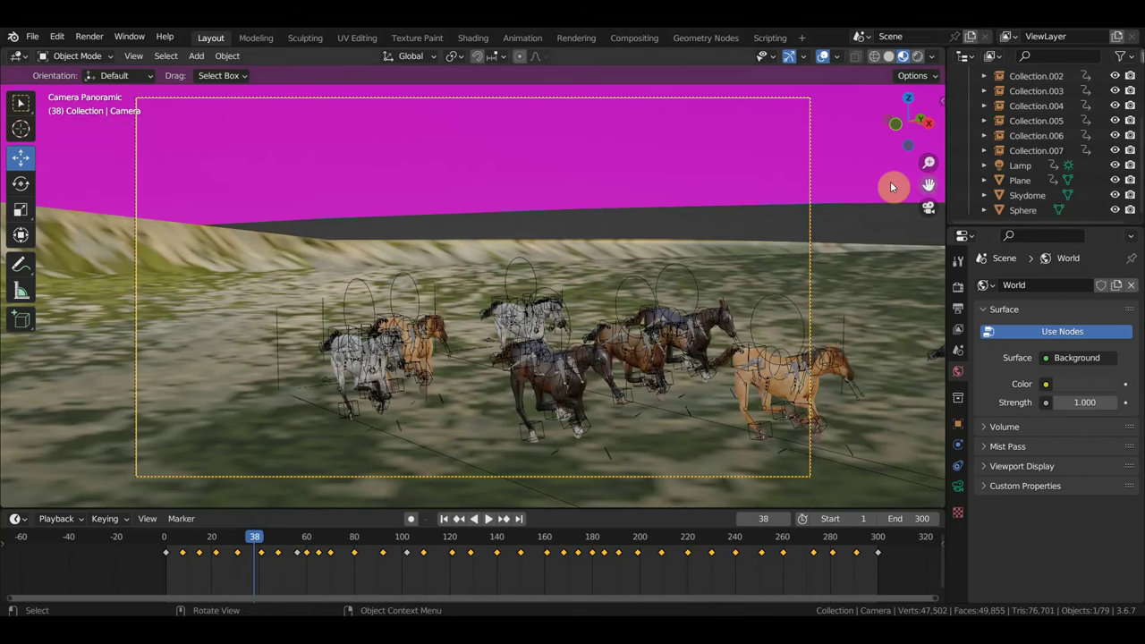
scroll(719, 237, "down", 3)
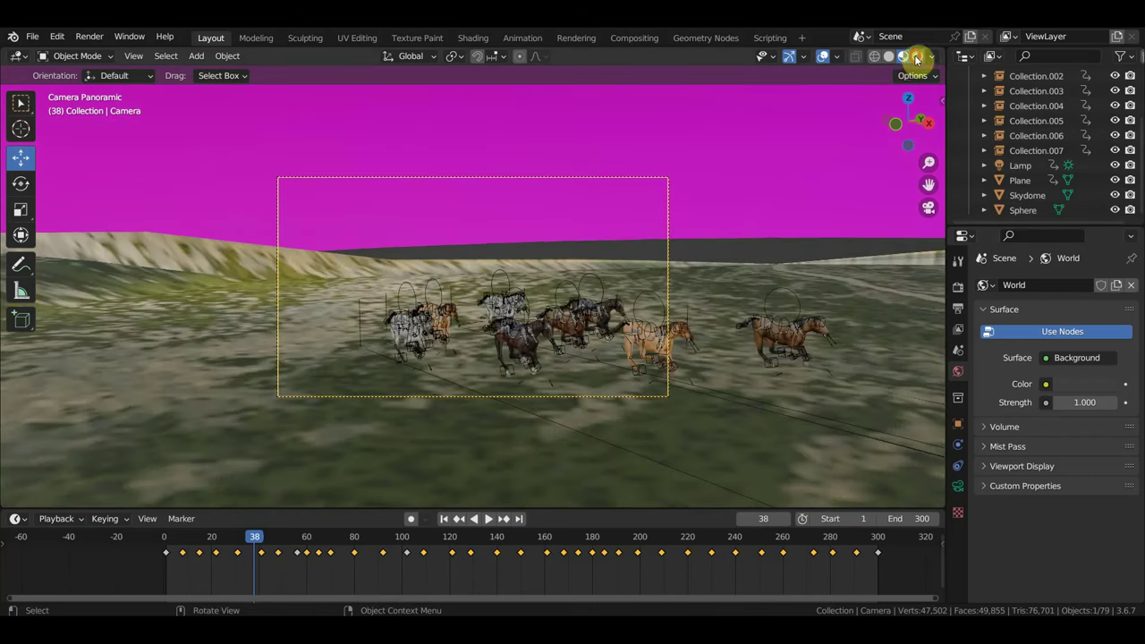
Step: Switch the viewport to Rendered shading, exposing the missing sky texture, and select the Skydome
key("z")
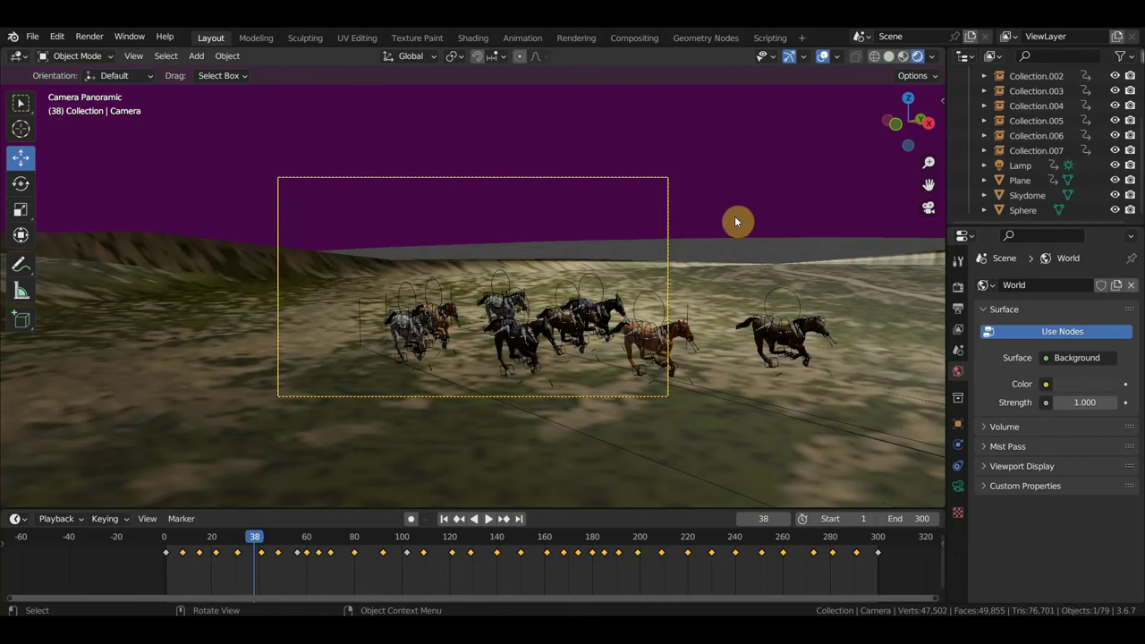
left_click(735, 192)
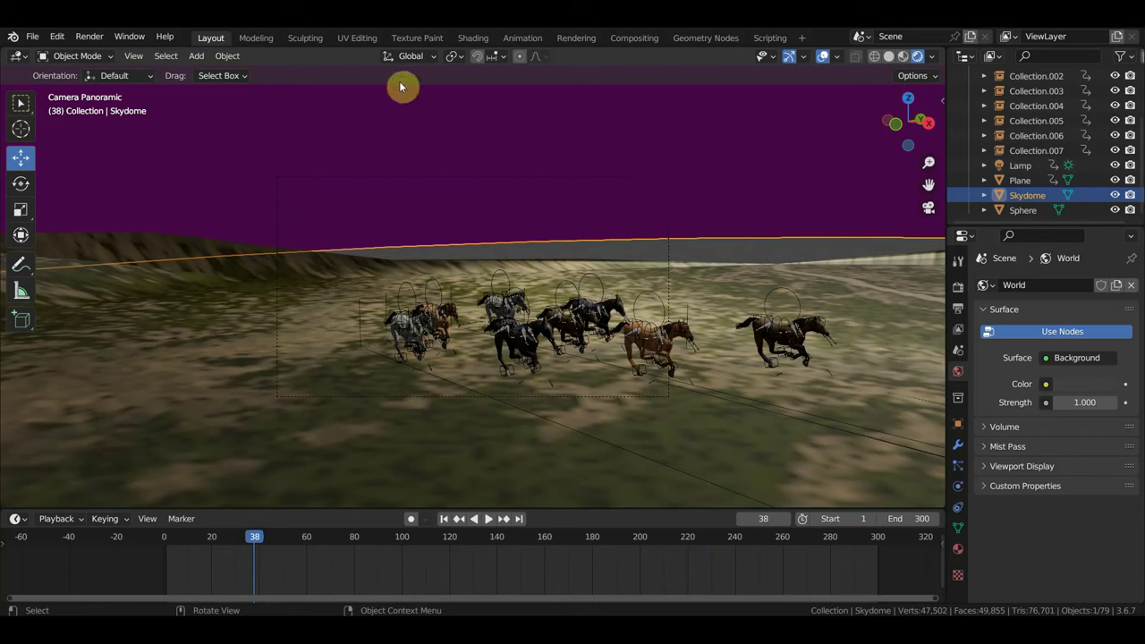
left_click(33, 37)
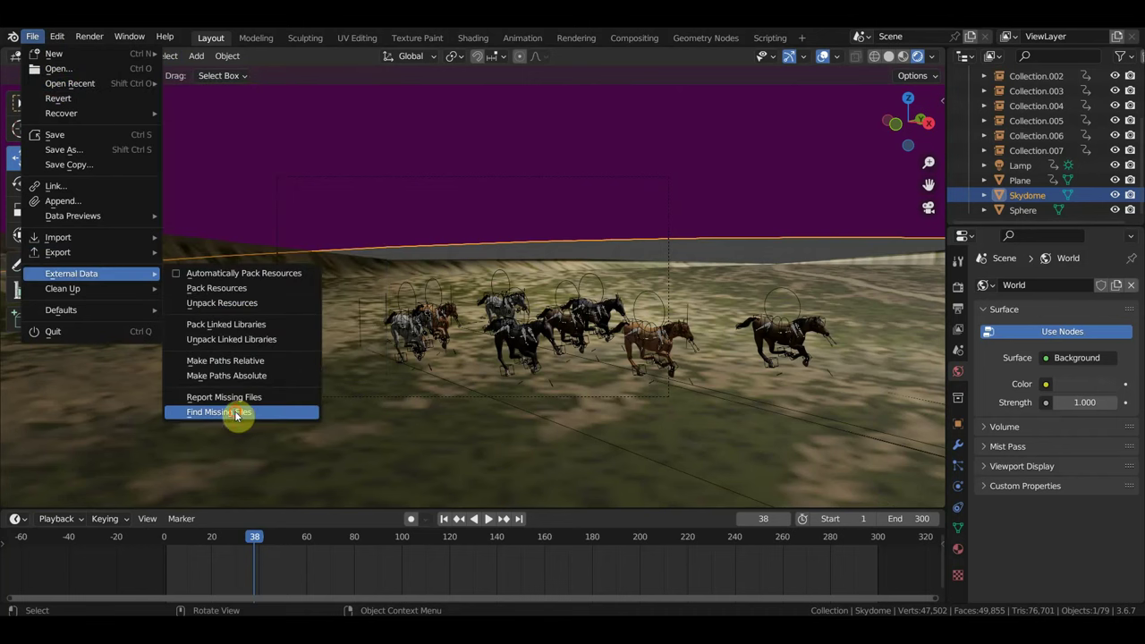
Step: Relink missing files from the project folder with Find Missing Files, then orbit and lower the Skydome along Z
mouse_move(71, 274)
left_click(238, 416)
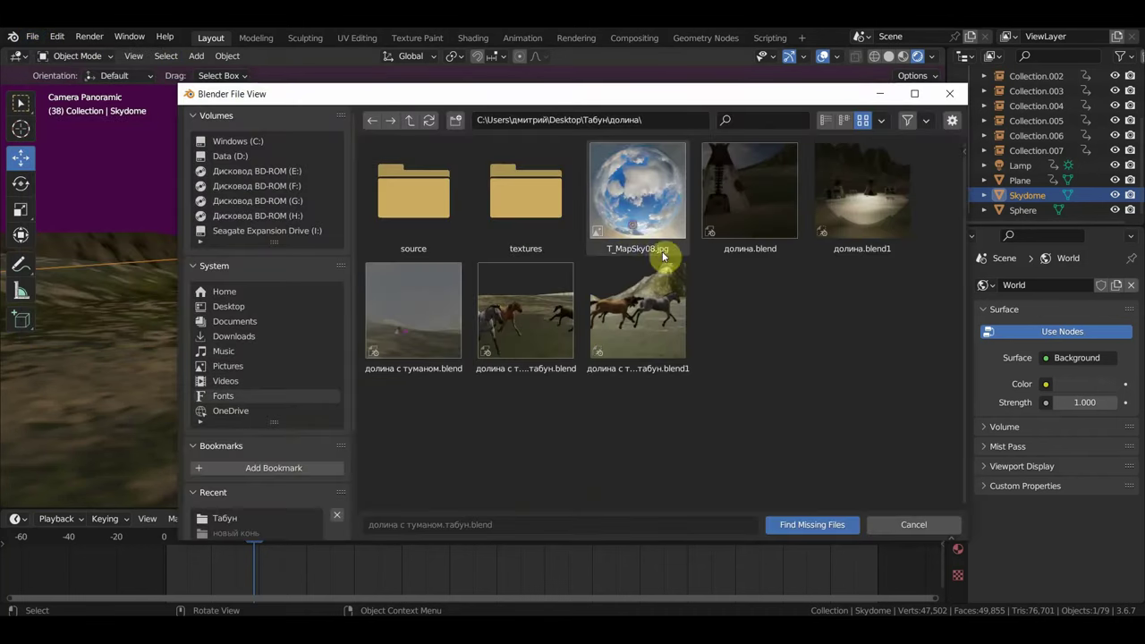
left_click(812, 524)
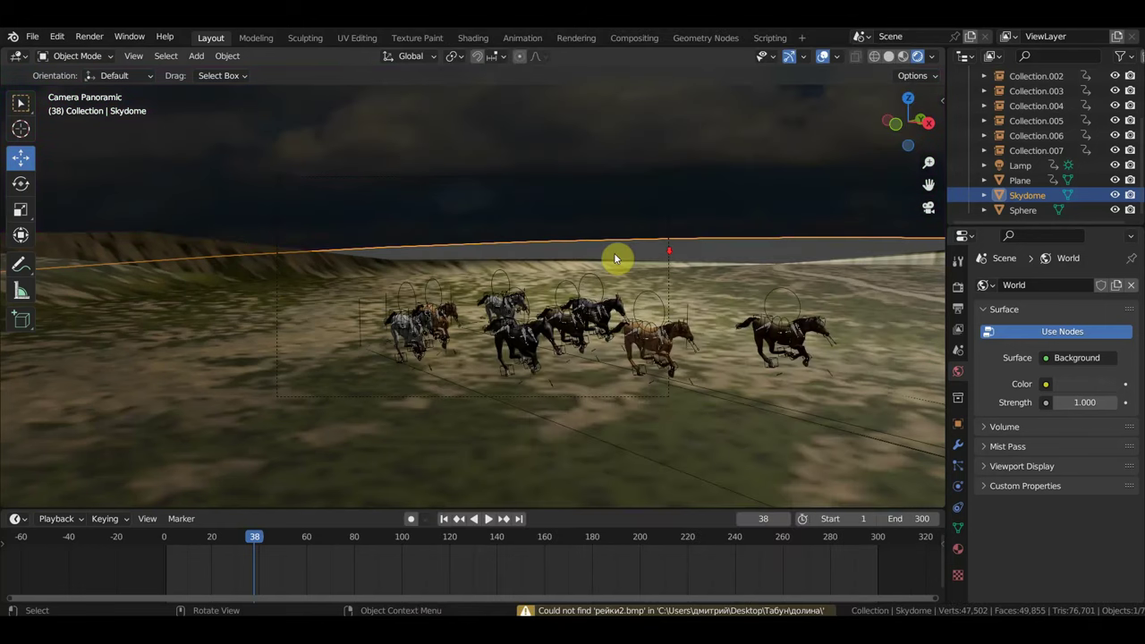
mouse_move(613, 252)
middle_mouse_down()
mouse_move(713, 261)
mouse_move(787, 244)
mouse_move(573, 238)
mouse_move(358, 191)
mouse_move(883, 235)
middle_mouse_up()
left_click_drag(817, 205, 843, 409)
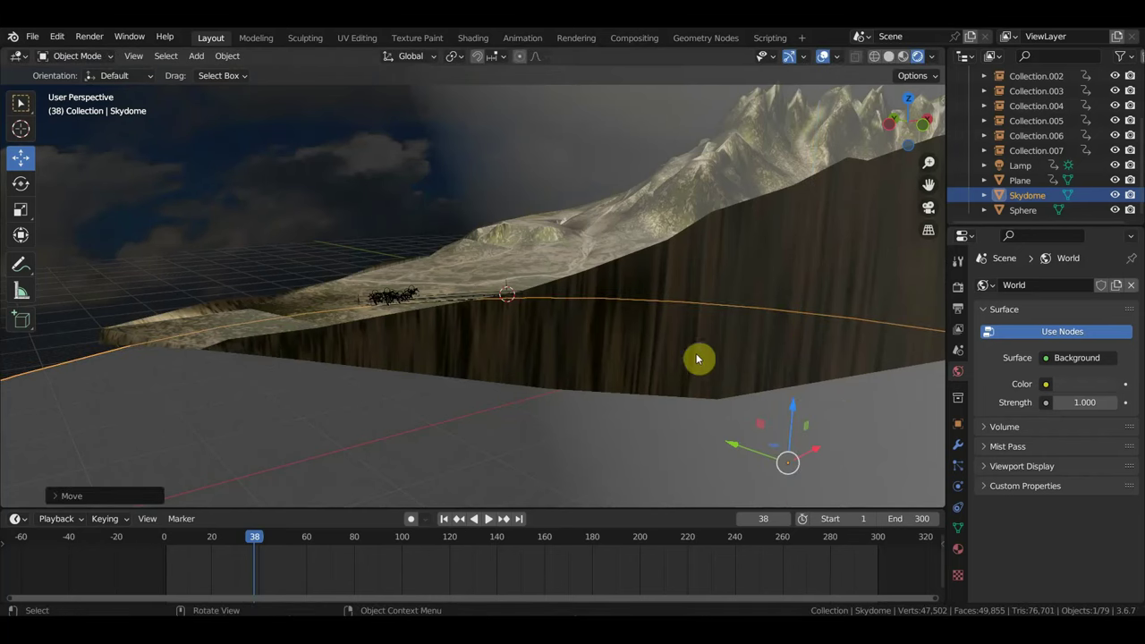
Step: Scale the Skydome down, then larger around the terrain, and check the sky through the camera view (Numpad 0)
key("s")
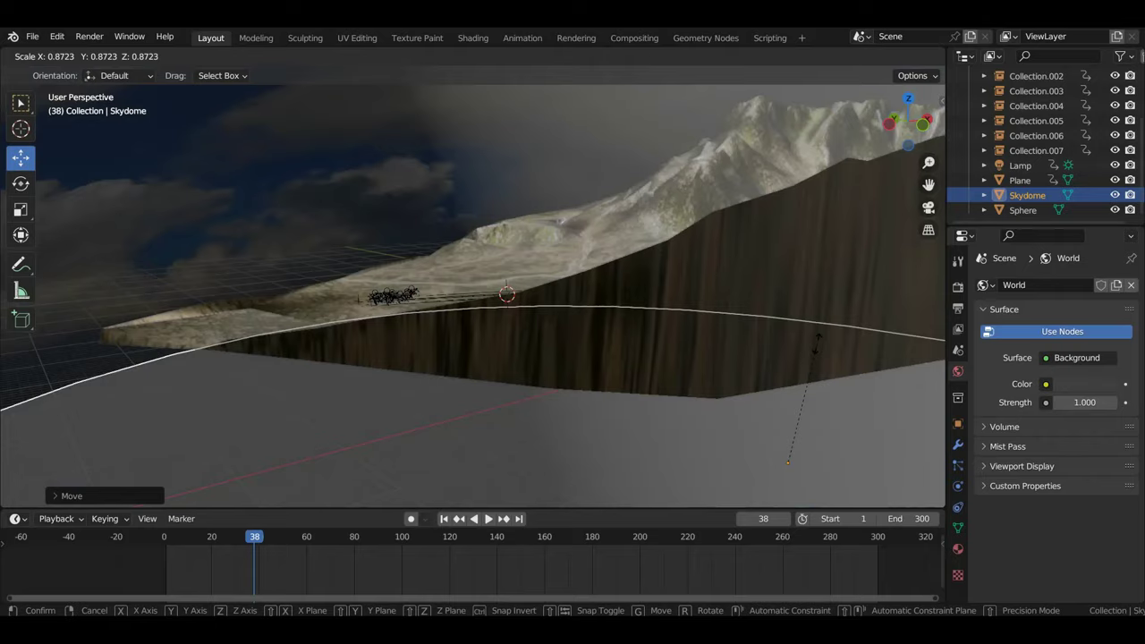
left_click(743, 301)
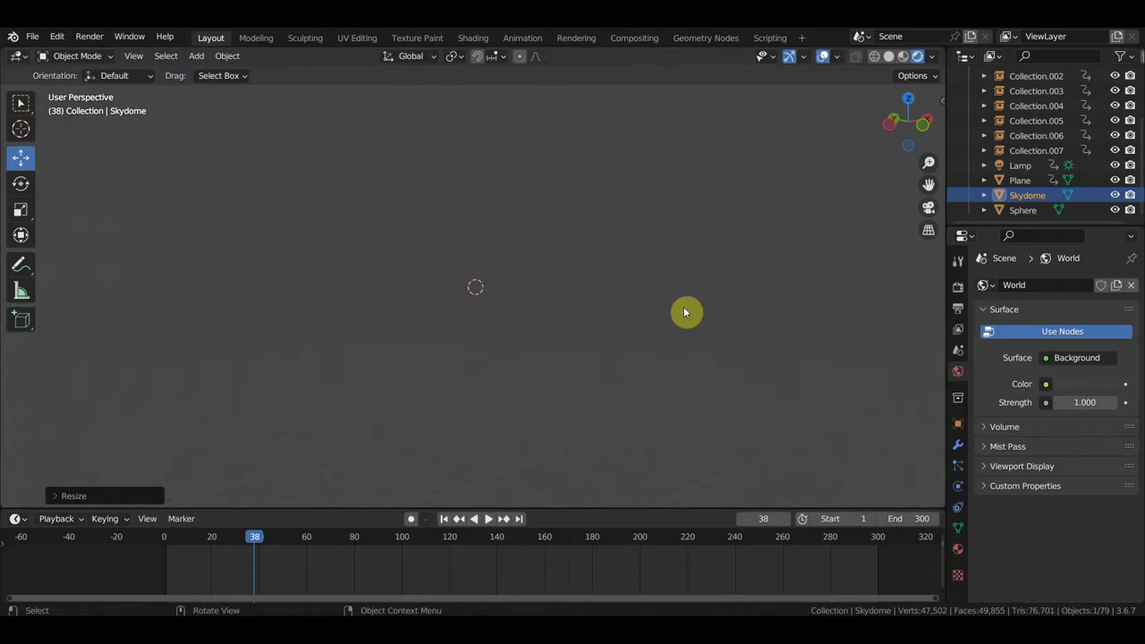
key("s")
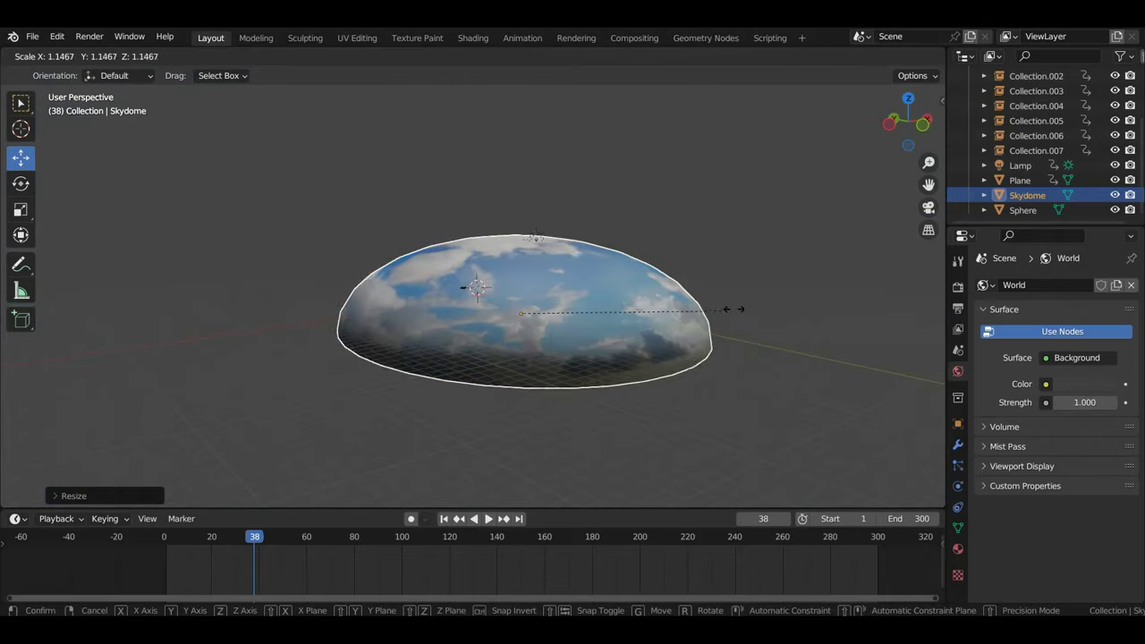
left_click(836, 295)
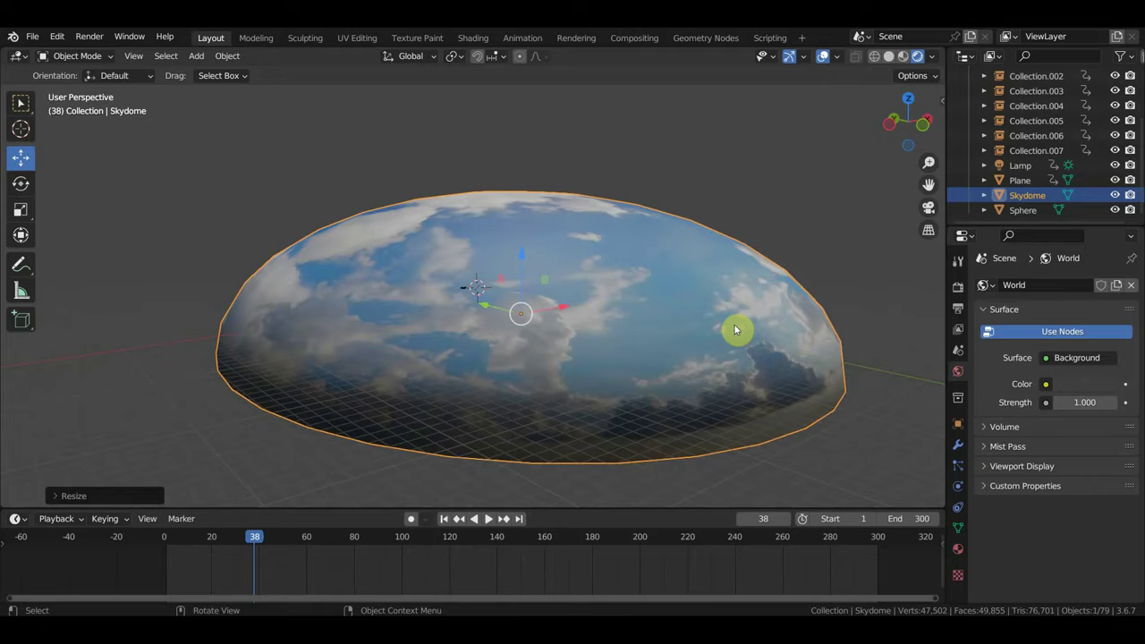
scroll(728, 321, "up", 5)
key("KP_0")
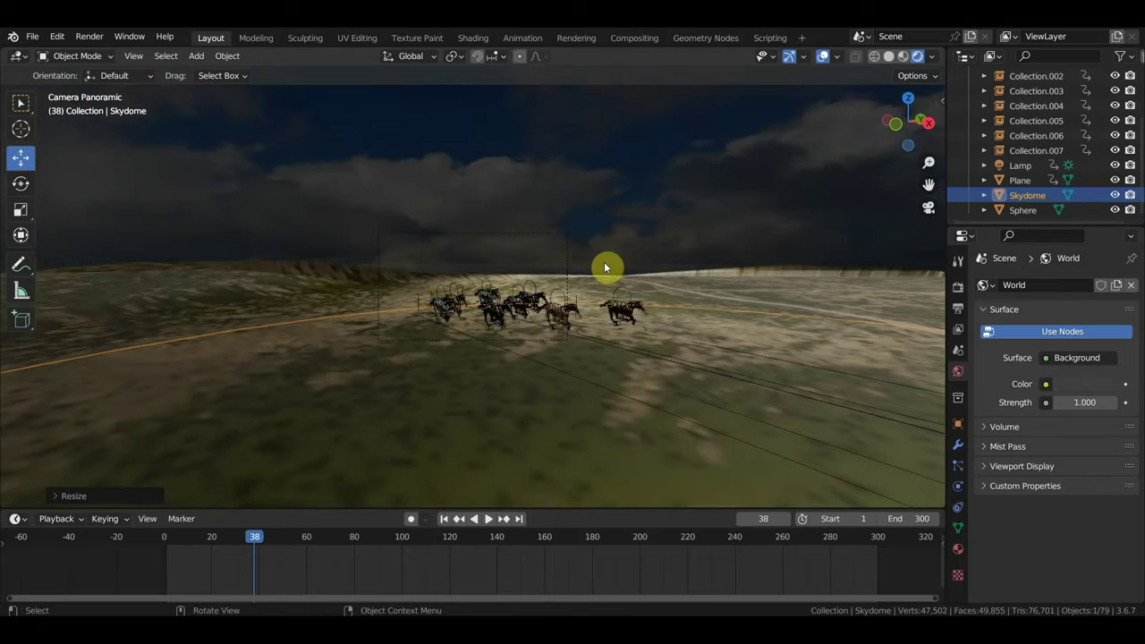
scroll(604, 262, "up", 4)
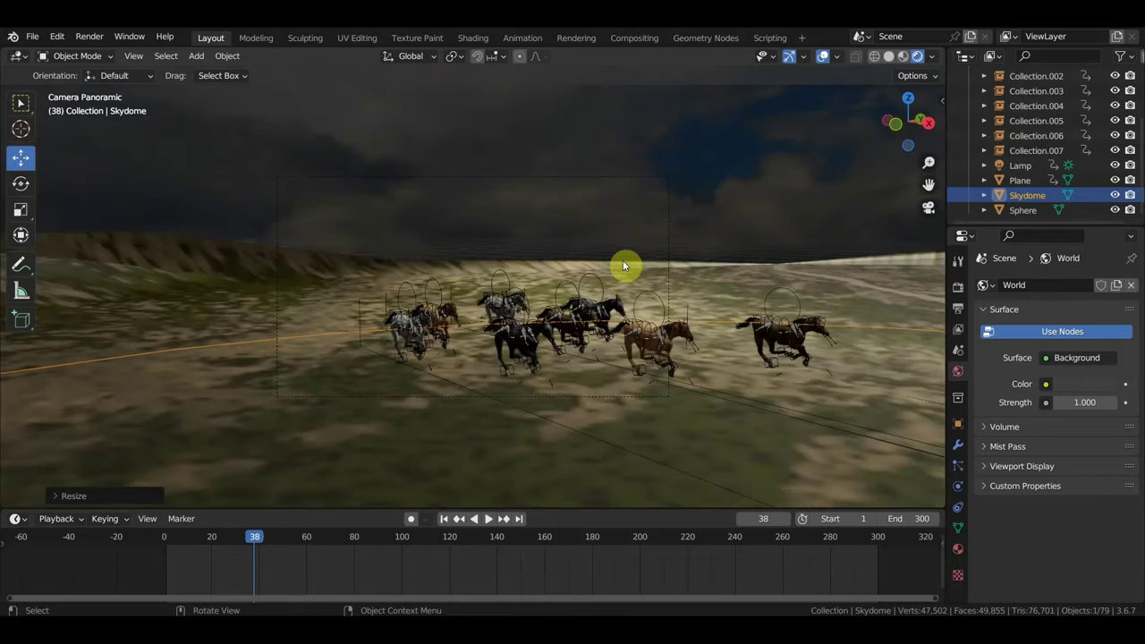
left_click(606, 198)
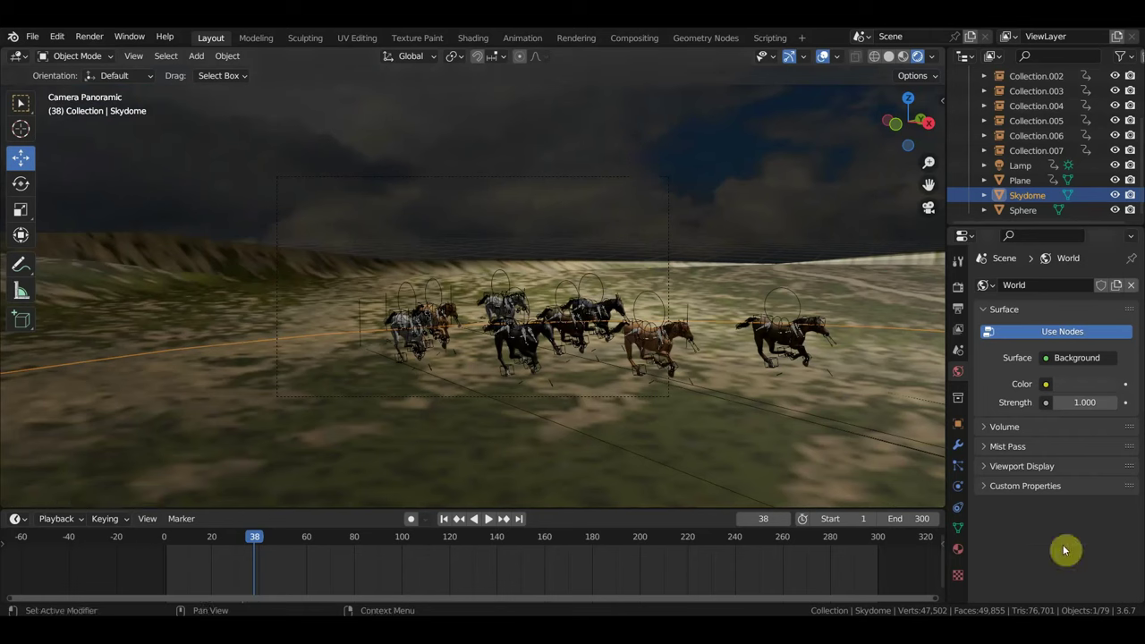
Step: Inspect the Skydome's Material and Object Data tabs and its shader nodes using the T_MapSky08.jpg image
left_click(958, 551)
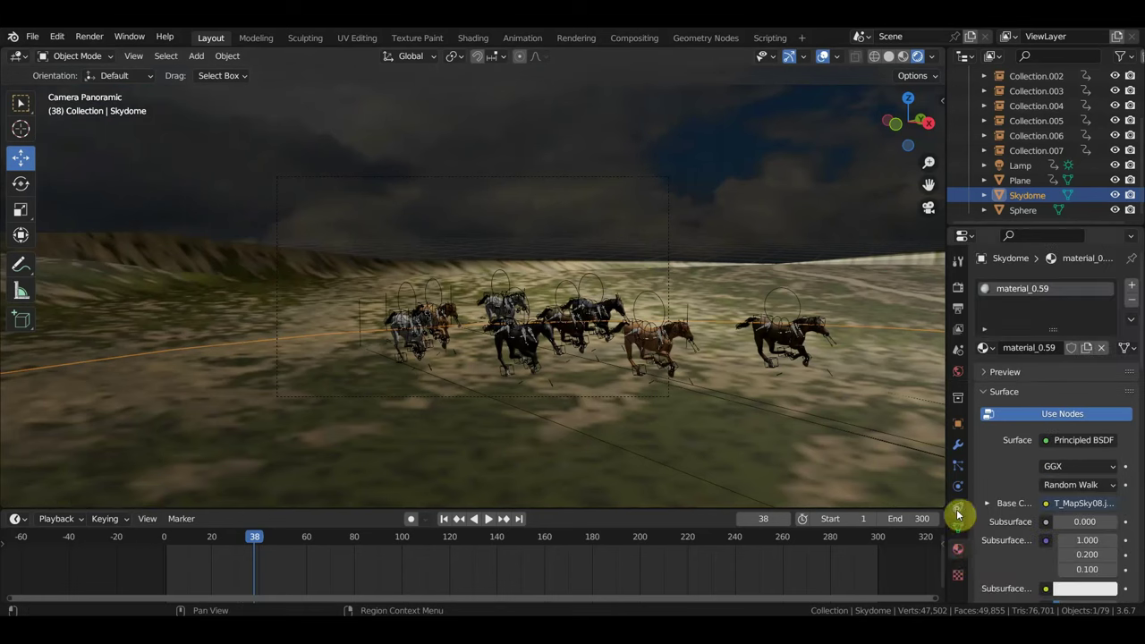
left_click(958, 529)
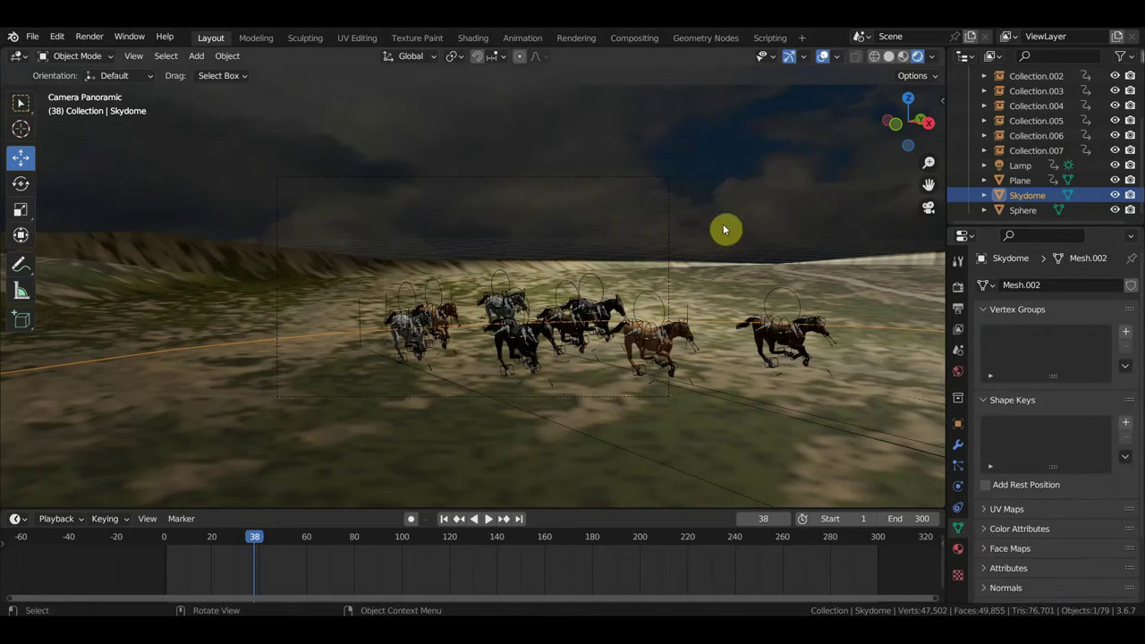
scroll(723, 230, "down", 3)
scroll(700, 225, "down", 2)
left_click(473, 41)
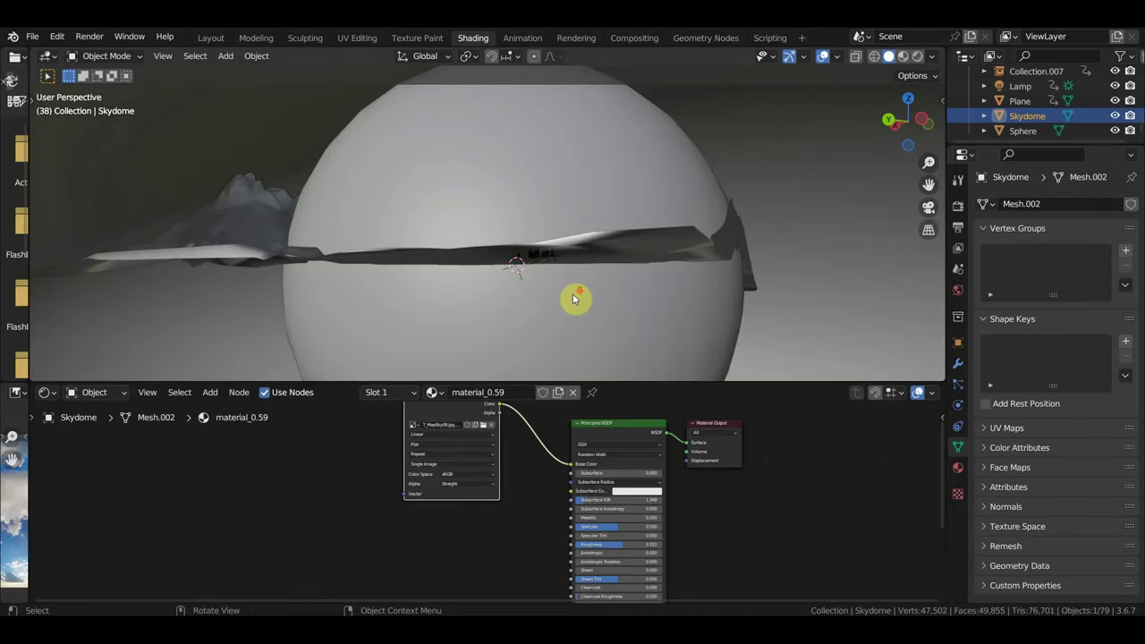
scroll(574, 300, "down", 4)
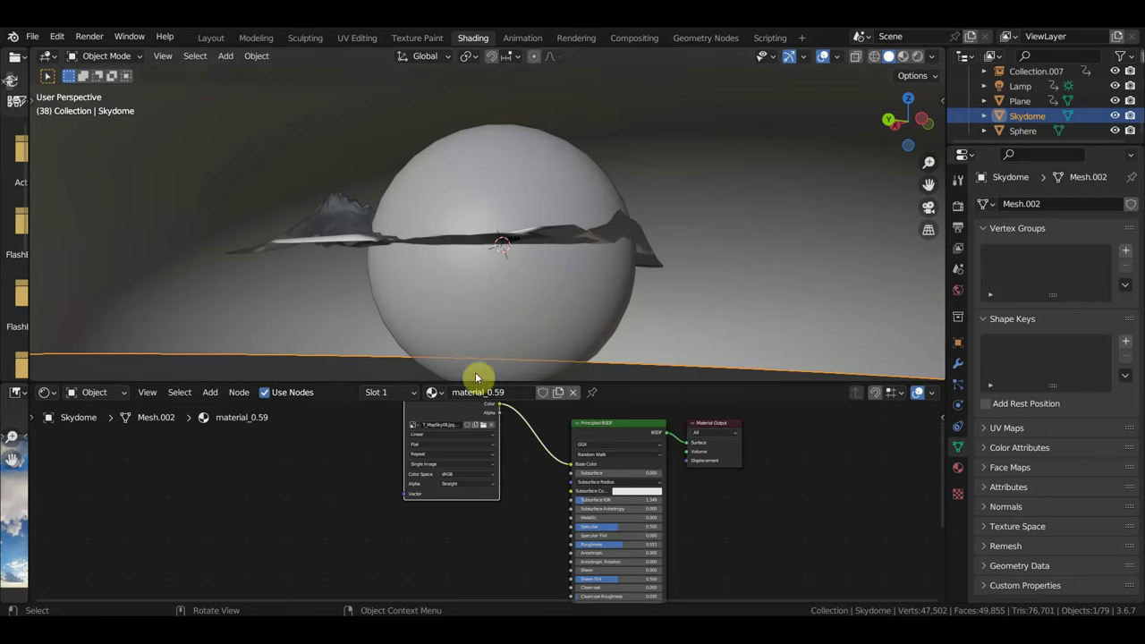
scroll(531, 489, "down", 2)
scroll(531, 489, "down", 2)
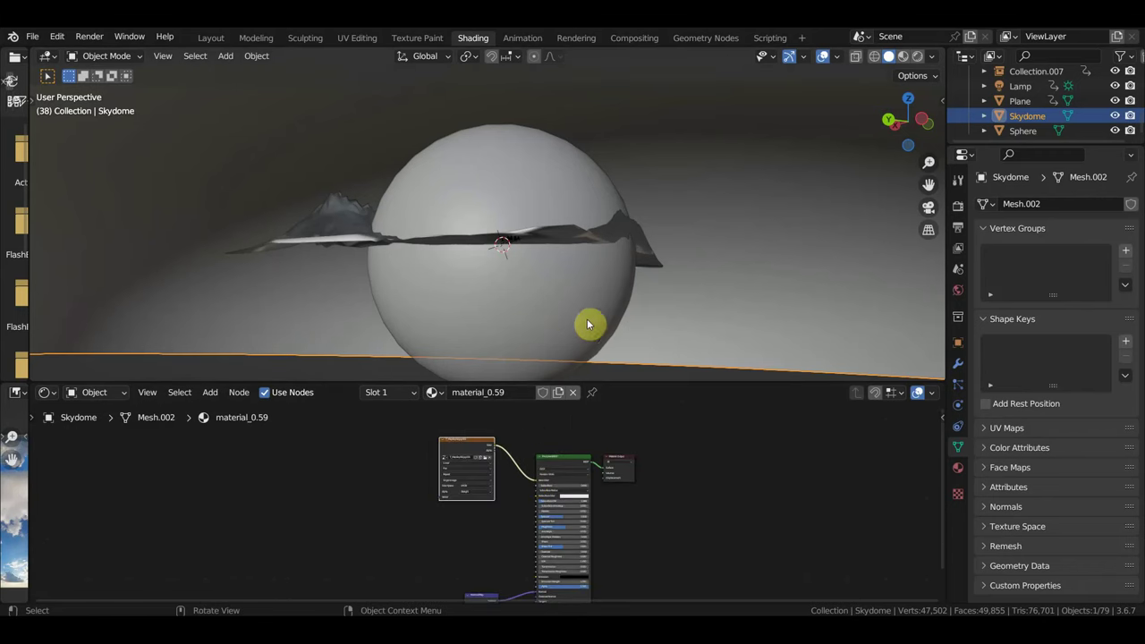
Step: Hide the Sphere object and orbit around the rendered horse scene under the cloudy skydome
left_click(1114, 128)
scroll(637, 302, "up", 3)
scroll(636, 301, "up", 1)
scroll(640, 298, "up", 2)
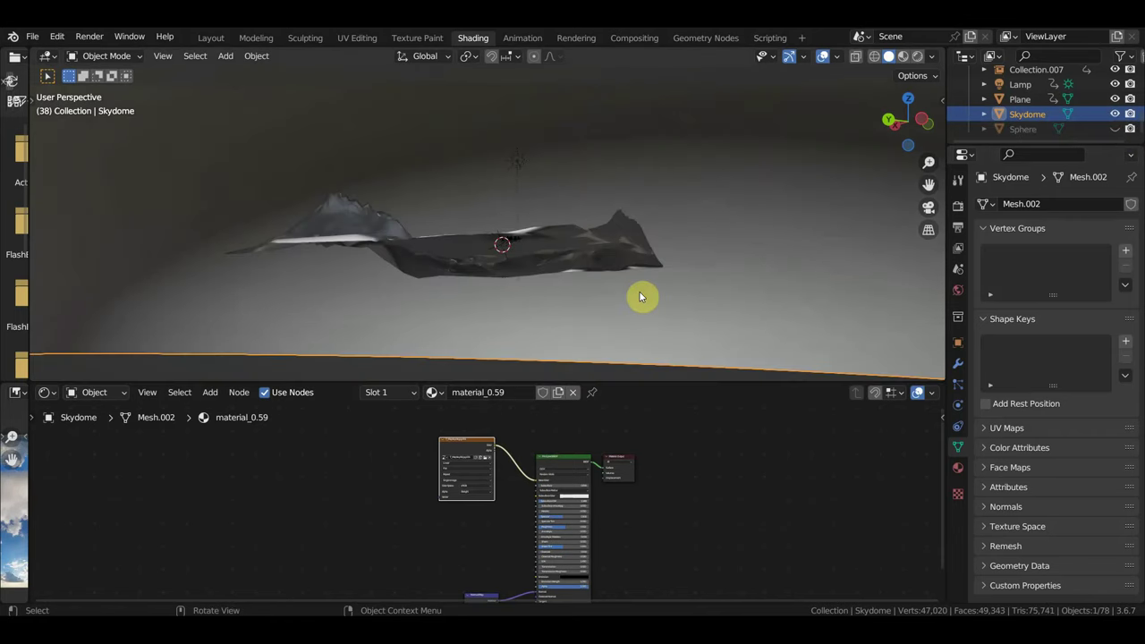
scroll(644, 295, "up", 2)
scroll(536, 542, "down", 1)
scroll(492, 527, "down", 1)
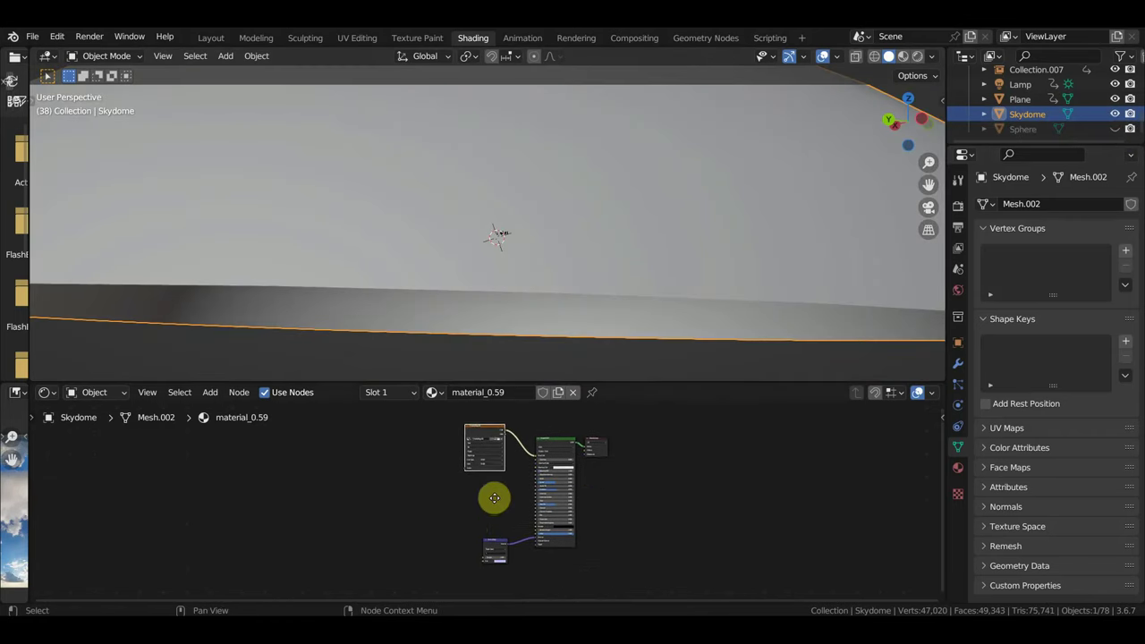
scroll(494, 514, "down", 1)
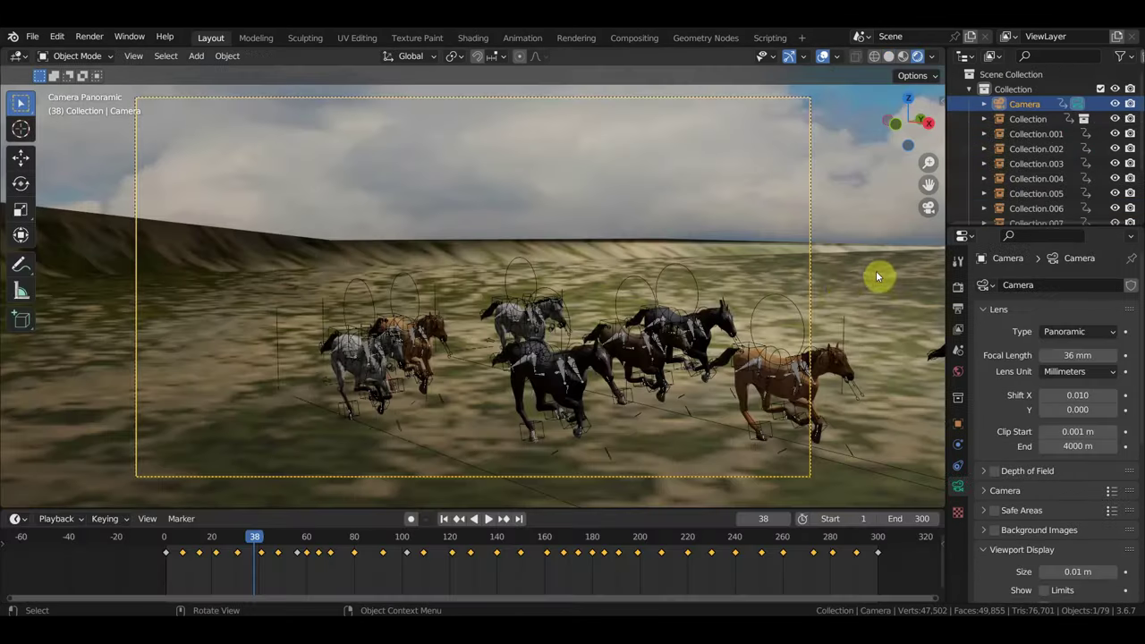
mouse_move(876, 273)
middle_mouse_down()
mouse_move(812, 254)
mouse_move(831, 277)
mouse_move(709, 273)
middle_mouse_up()
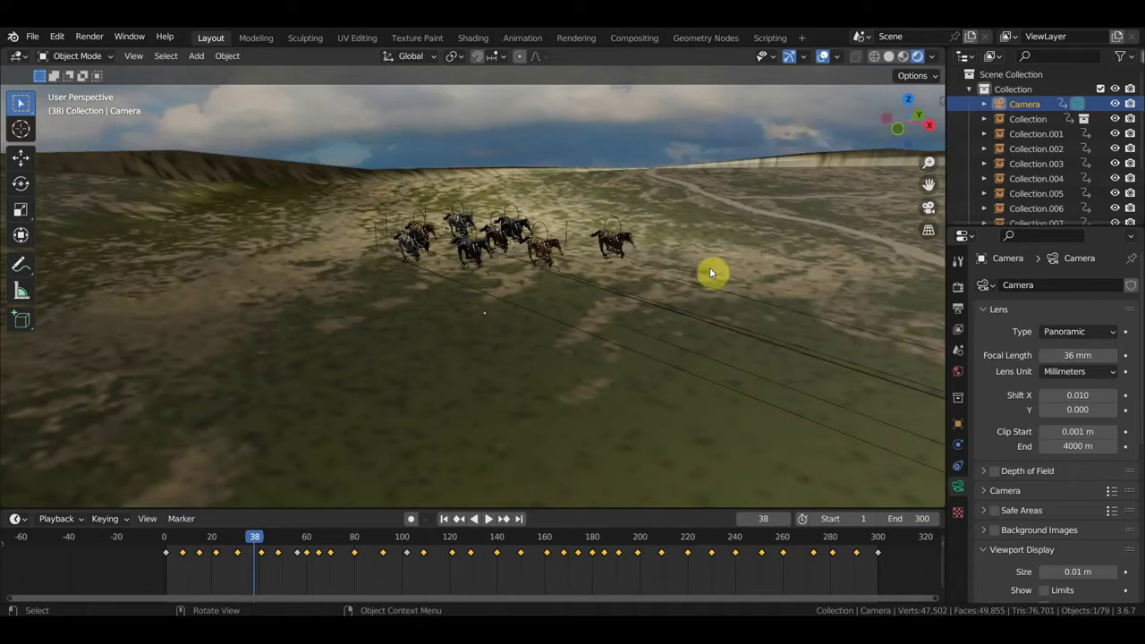
Step: In the Shading workspace, inspect the Skydome's emission sky material node tree
left_click(599, 139)
mouse_move(746, 161)
middle_mouse_down()
mouse_move(690, 201)
mouse_move(558, 198)
mouse_move(652, 200)
mouse_move(675, 230)
middle_mouse_up()
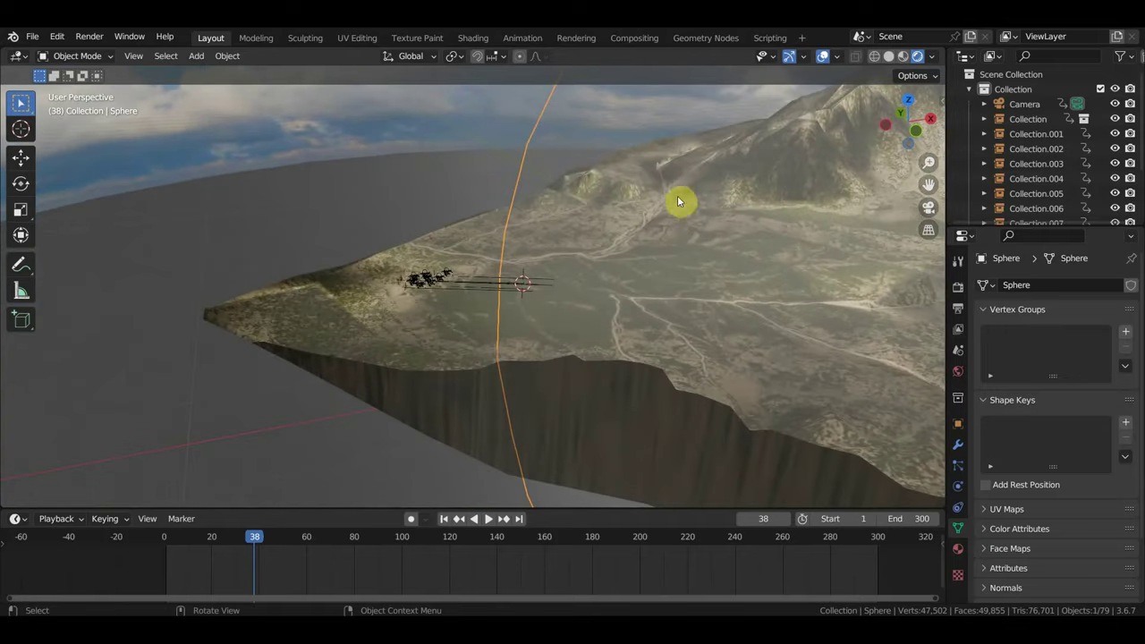
left_click(475, 39)
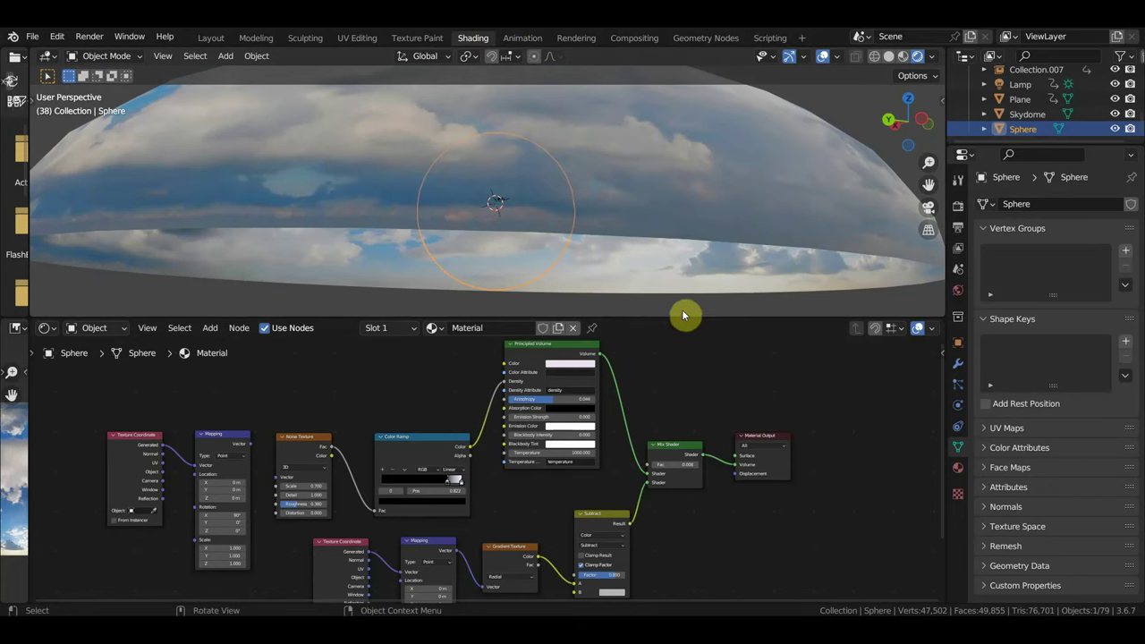
left_click_drag(677, 320, 697, 249)
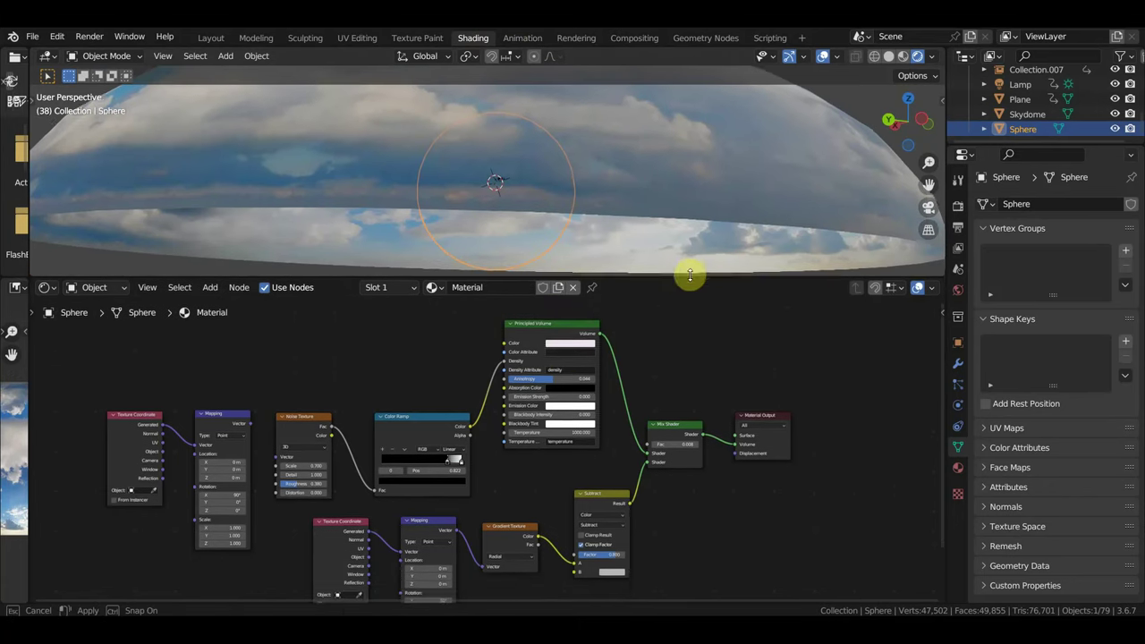
left_click(717, 156)
scroll(697, 359, "up", 4)
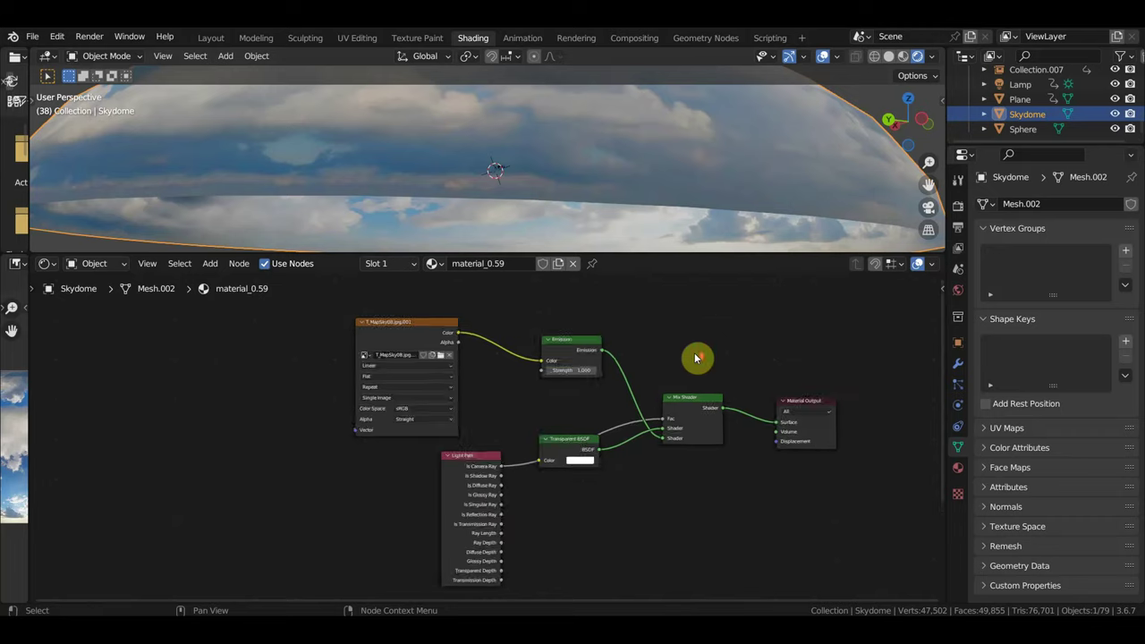
left_click_drag(721, 254, 733, 115)
scroll(812, 237, "down", 1)
mouse_move(812, 238)
middle_mouse_down()
mouse_move(705, 210)
mouse_move(670, 217)
middle_mouse_up()
scroll(687, 210, "up", 2)
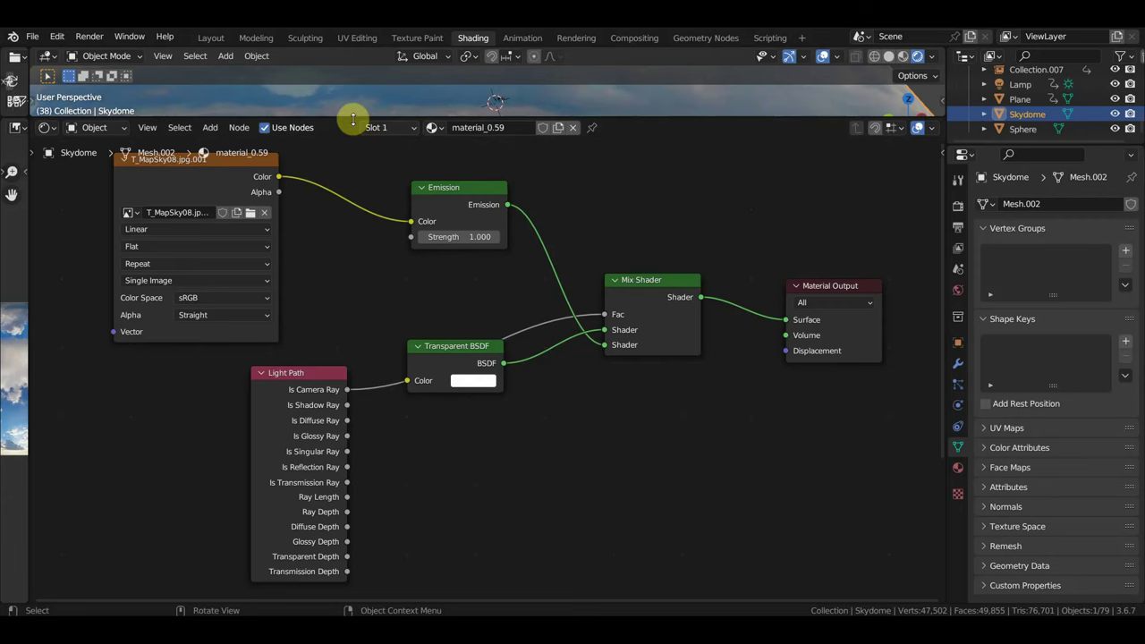
Step: Select the Sphere and frame its Principled Volume node tree with noise and gradient textures
left_click_drag(353, 126, 415, 528)
scroll(467, 412, "up", 5)
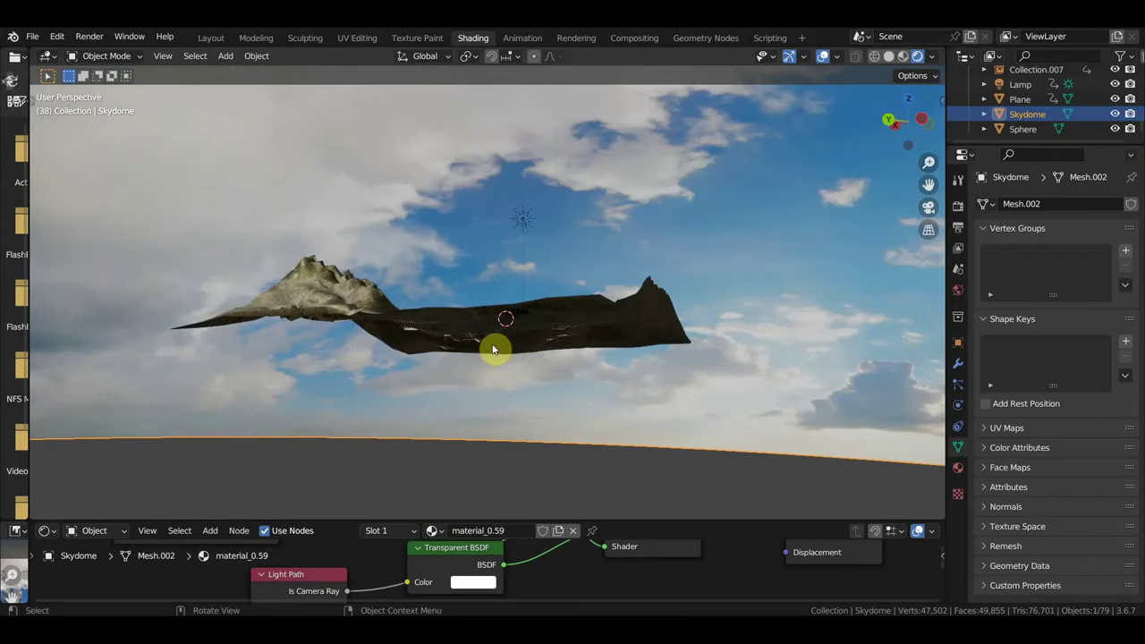
left_click(466, 330)
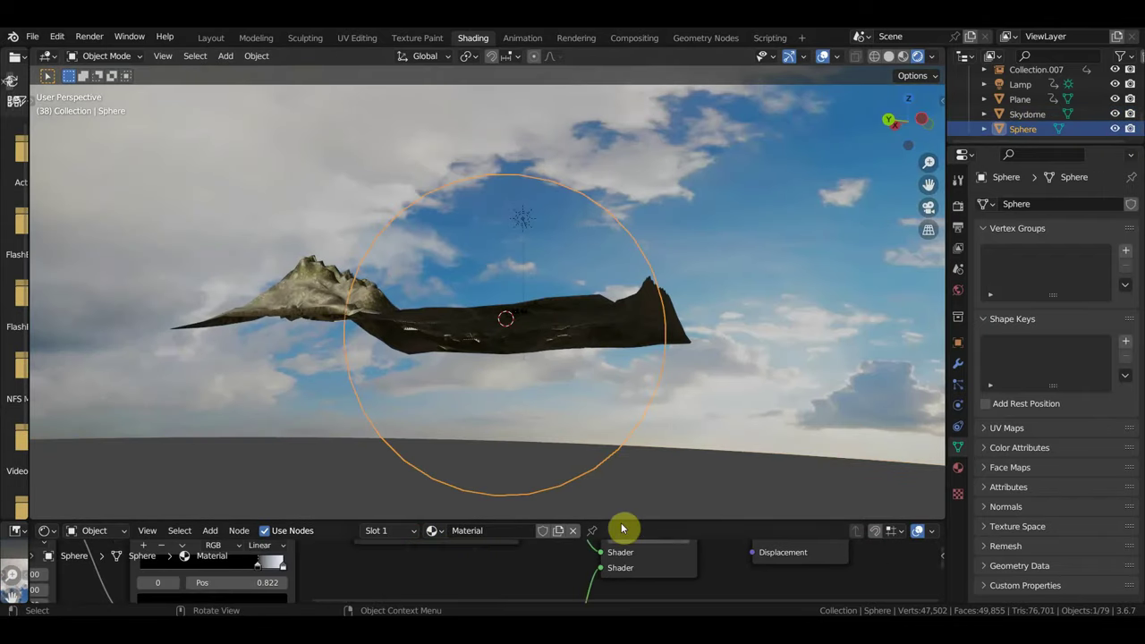
left_click_drag(621, 520, 673, 169)
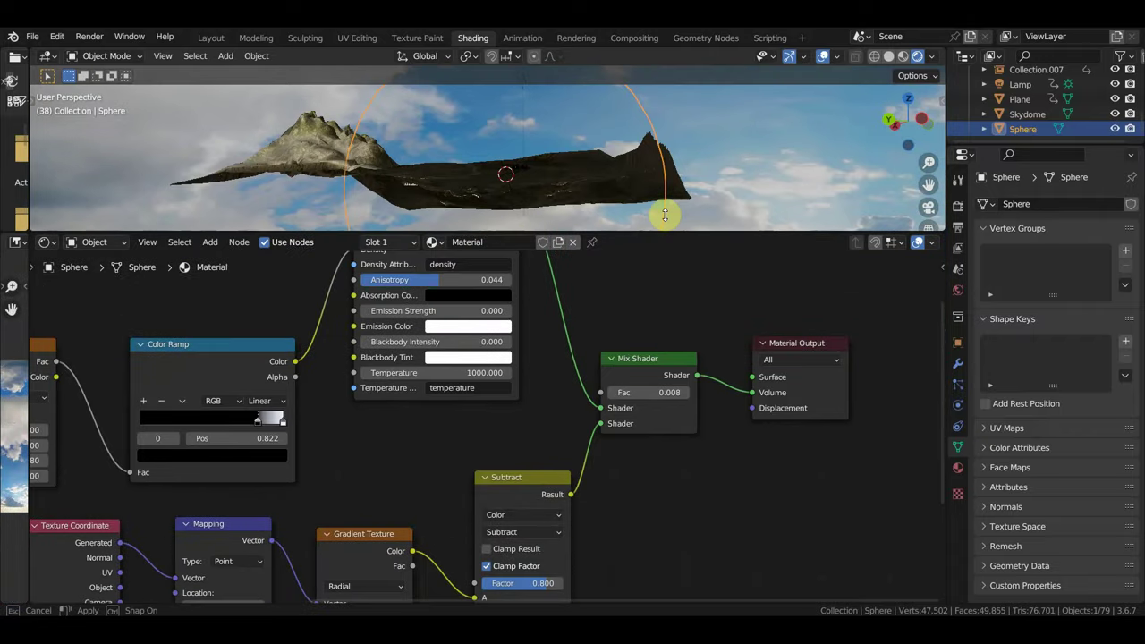
scroll(524, 353, "down", 4)
scroll(524, 352, "down", 2)
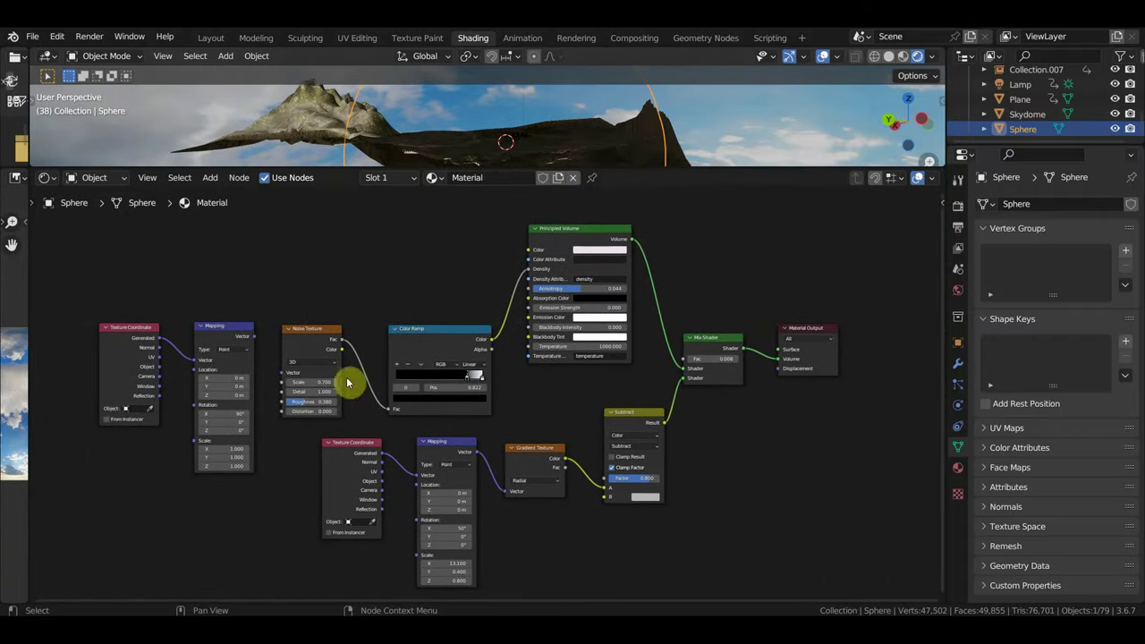
scroll(556, 288, "up", 1)
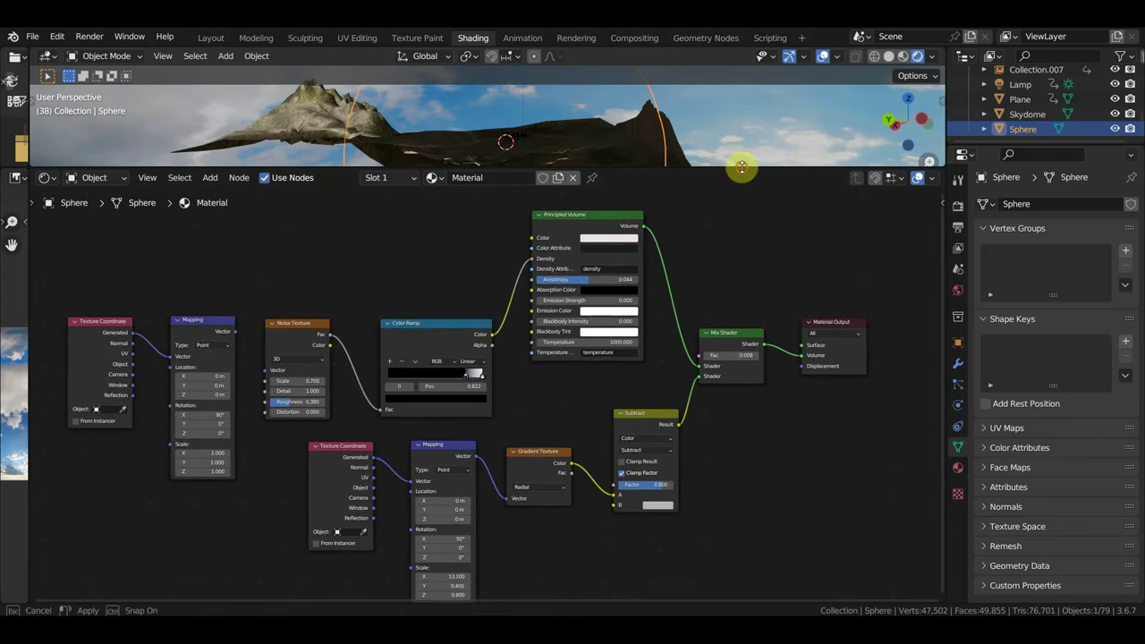
left_click_drag(740, 167, 756, 106)
scroll(705, 247, "up", 1)
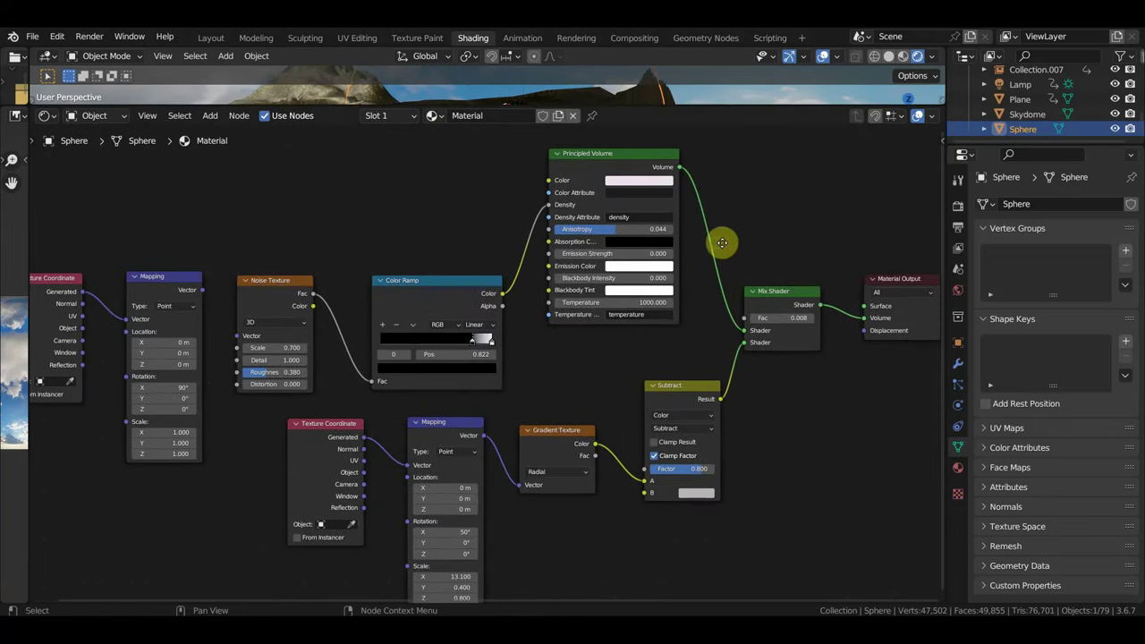
scroll(724, 243, "down", 1)
middle_click_drag(726, 249, 743, 221)
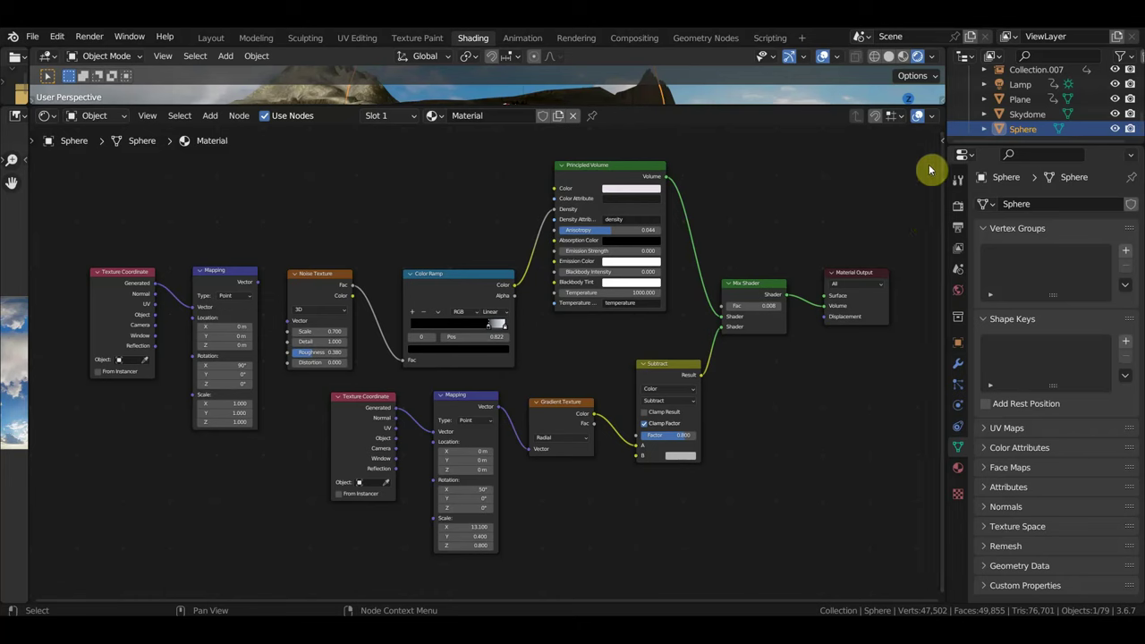
left_click_drag(805, 114, 835, 578)
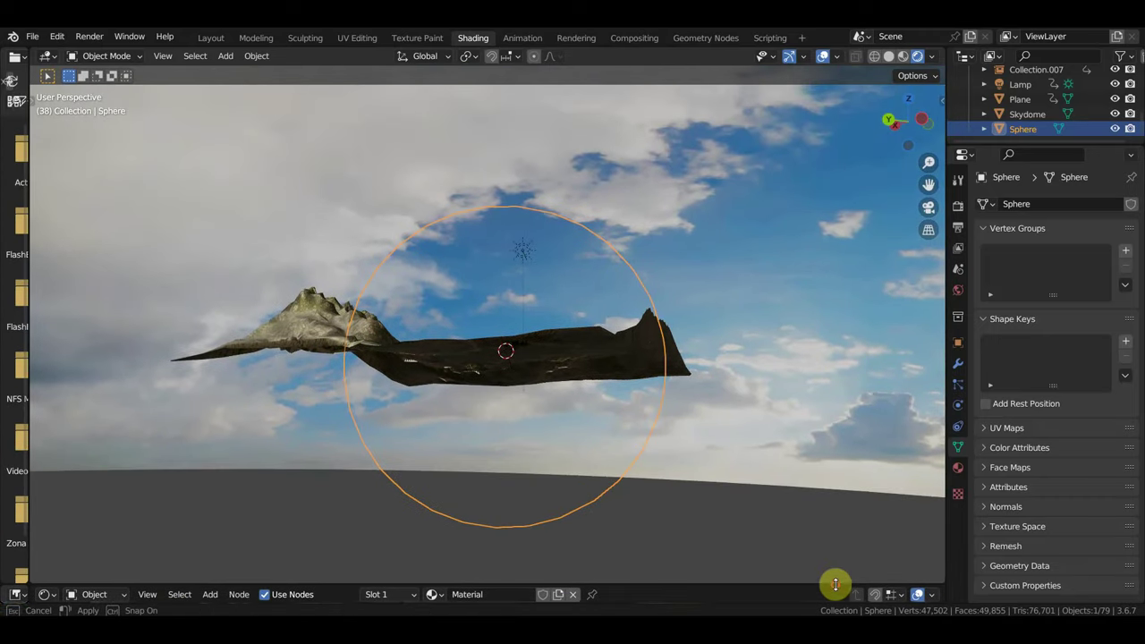
Step: Move the fog sphere further left and check it through the scene camera
scroll(678, 412, "up", 2)
middle_click_drag(678, 411, 578, 437)
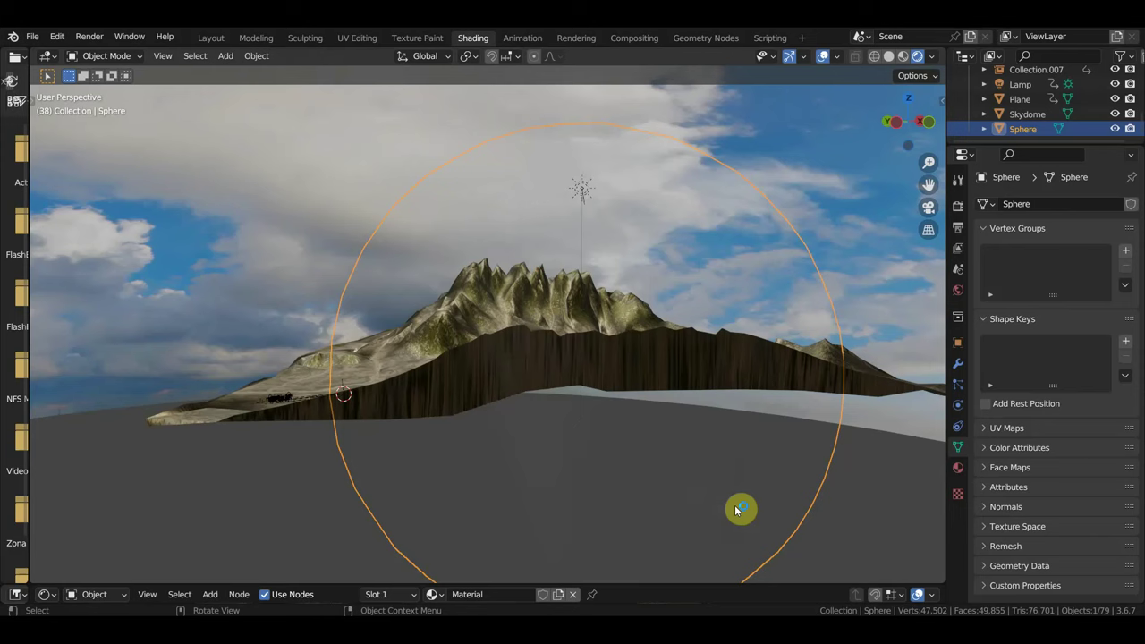
key("g")
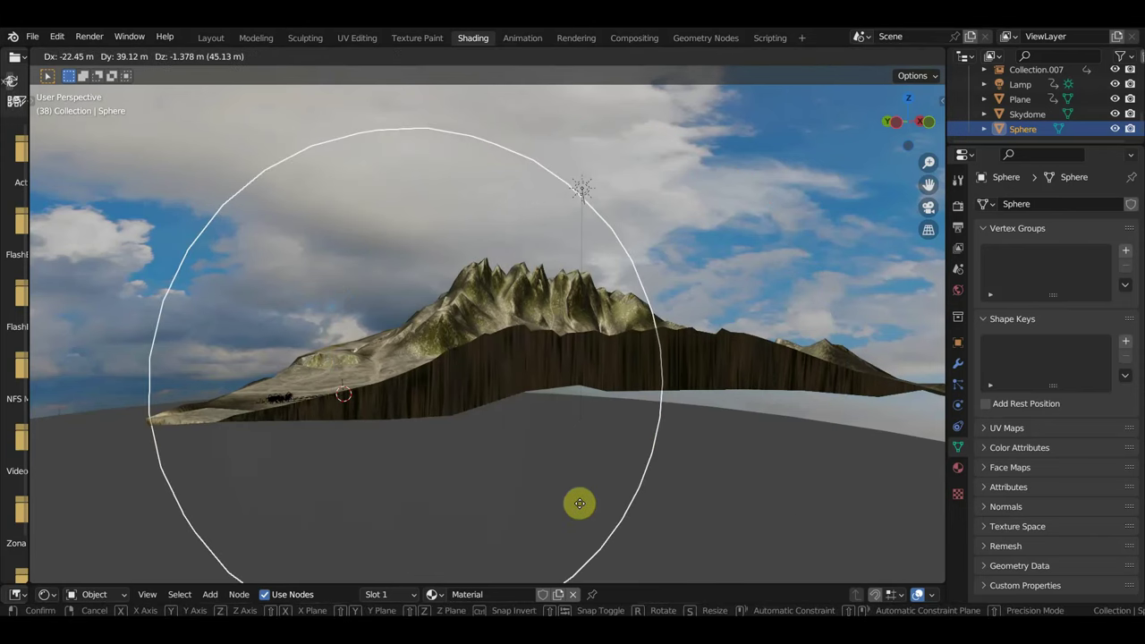
left_click(526, 515)
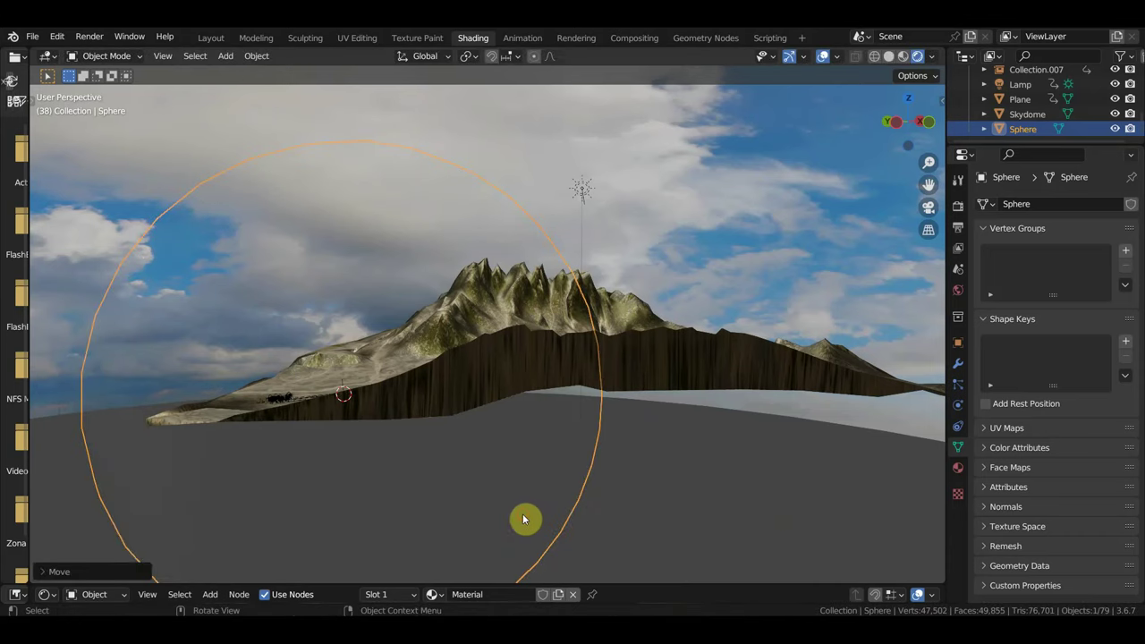
key("KP_0")
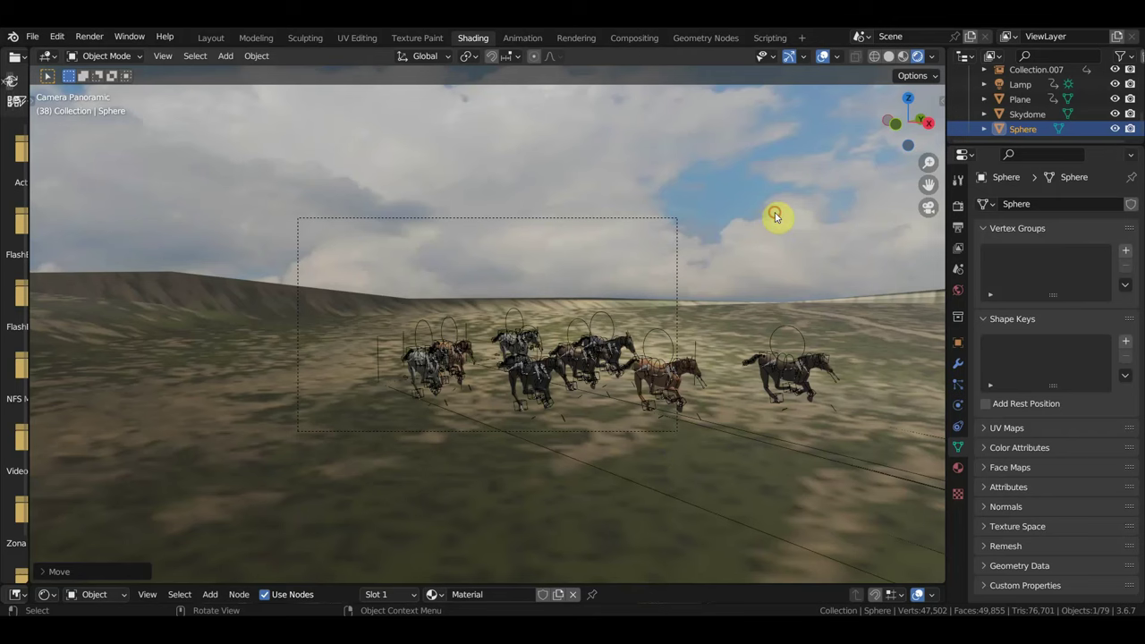
Step: Hide the Skydome in the viewport using its Outliner eye icon
left_click(1114, 113)
mouse_move(927, 189)
middle_mouse_down()
mouse_move(689, 306)
mouse_move(690, 361)
mouse_move(667, 374)
mouse_move(659, 420)
mouse_move(689, 443)
mouse_move(671, 409)
middle_mouse_up()
scroll(671, 410, "down", 3)
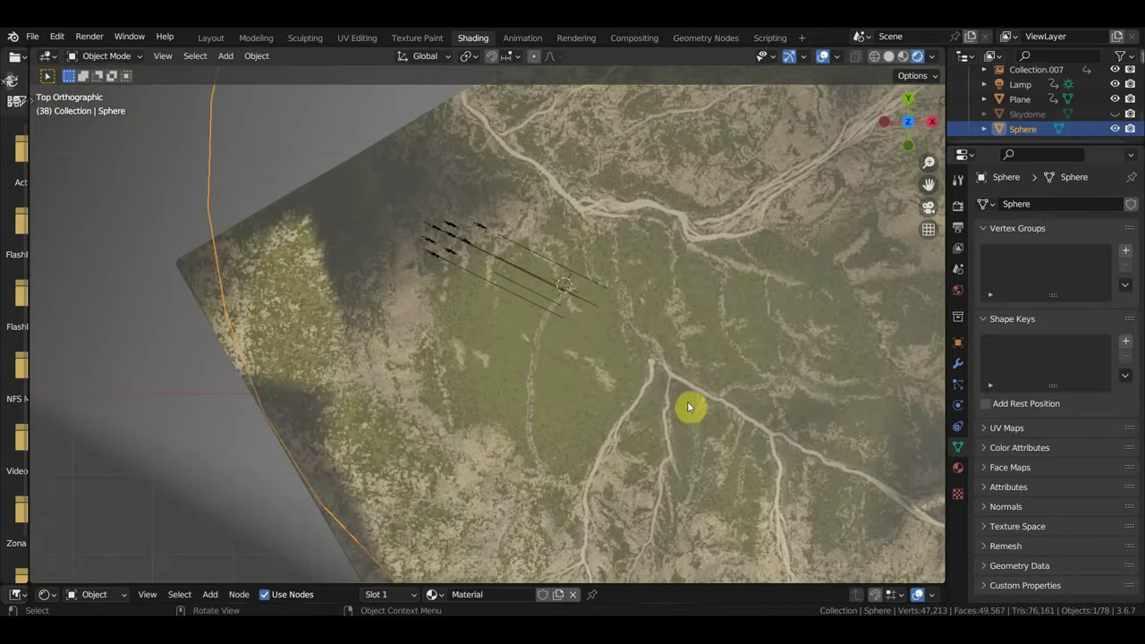
Step: Rotate the fog sphere and check the result through the scene camera
key("r")
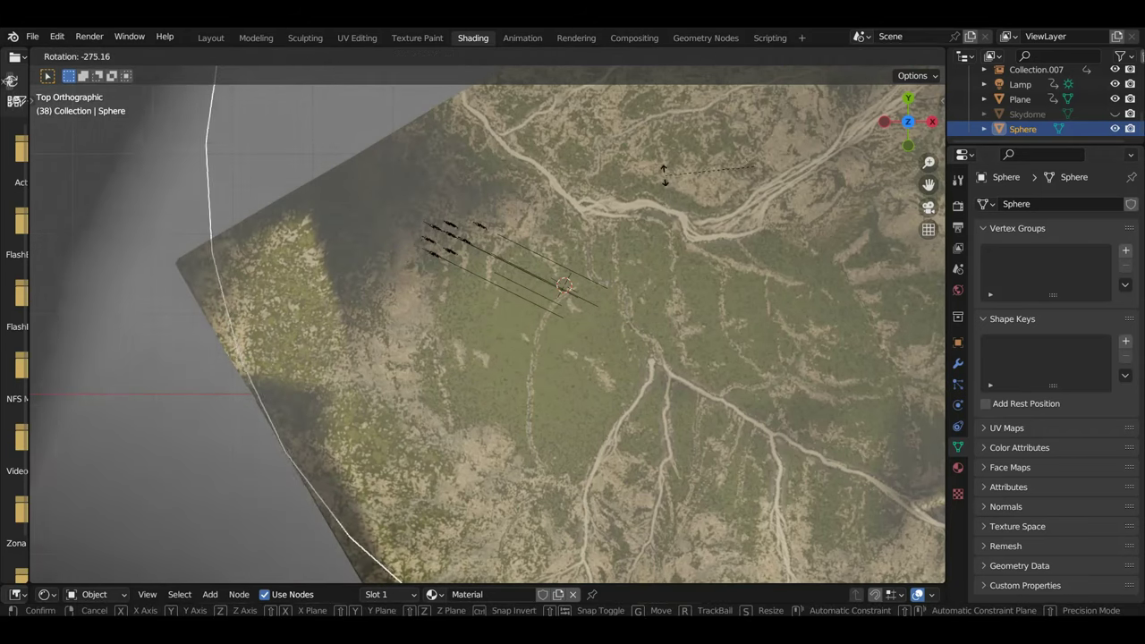
left_click(747, 241)
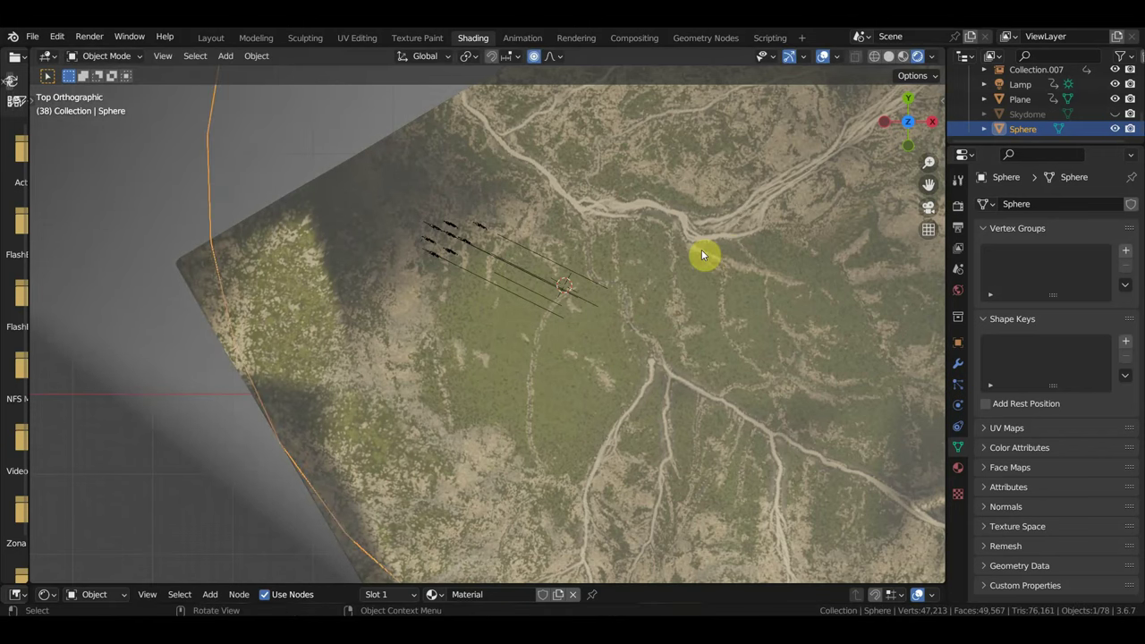
key("KP_0")
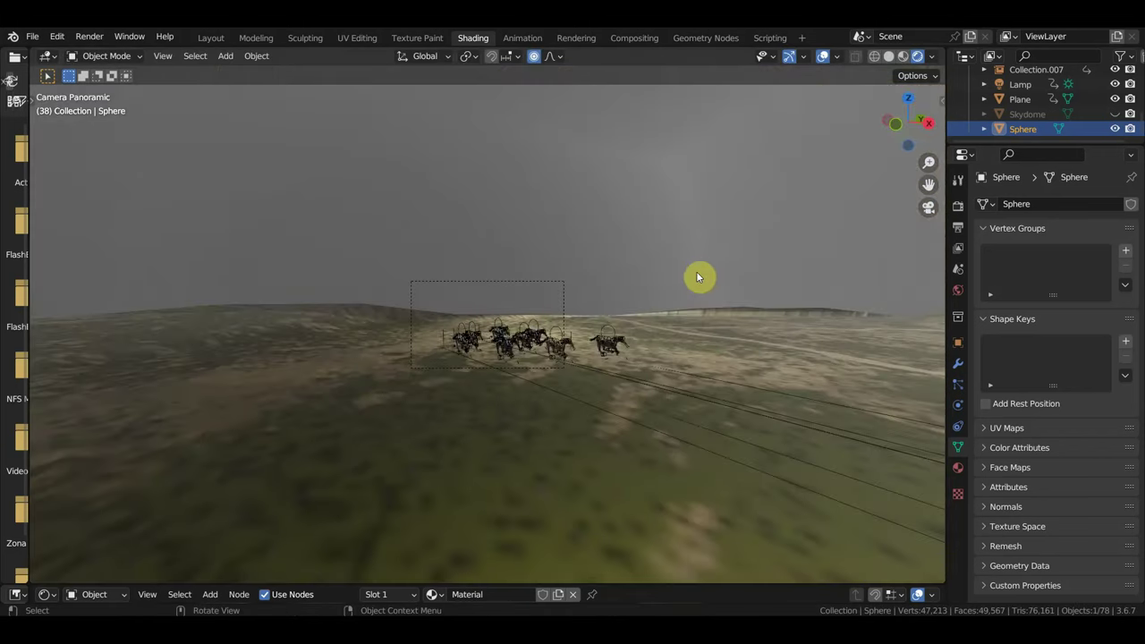
scroll(606, 329, "up", 5)
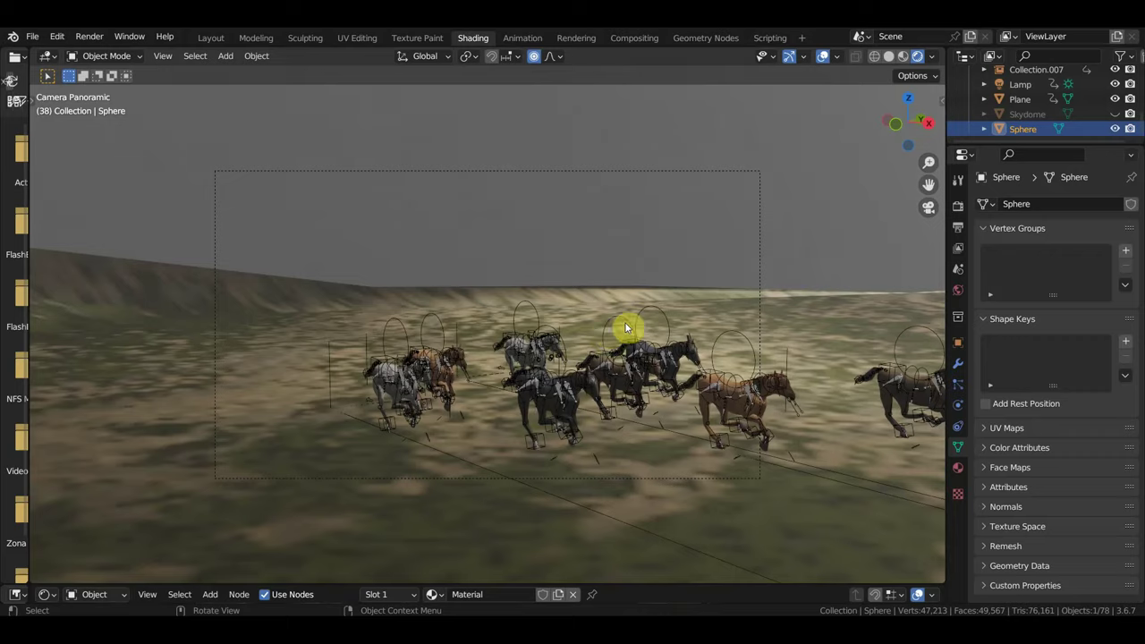
scroll(617, 327, "down", 3)
mouse_move(626, 327)
middle_mouse_down()
mouse_move(689, 351)
mouse_move(868, 357)
mouse_move(611, 324)
middle_mouse_up()
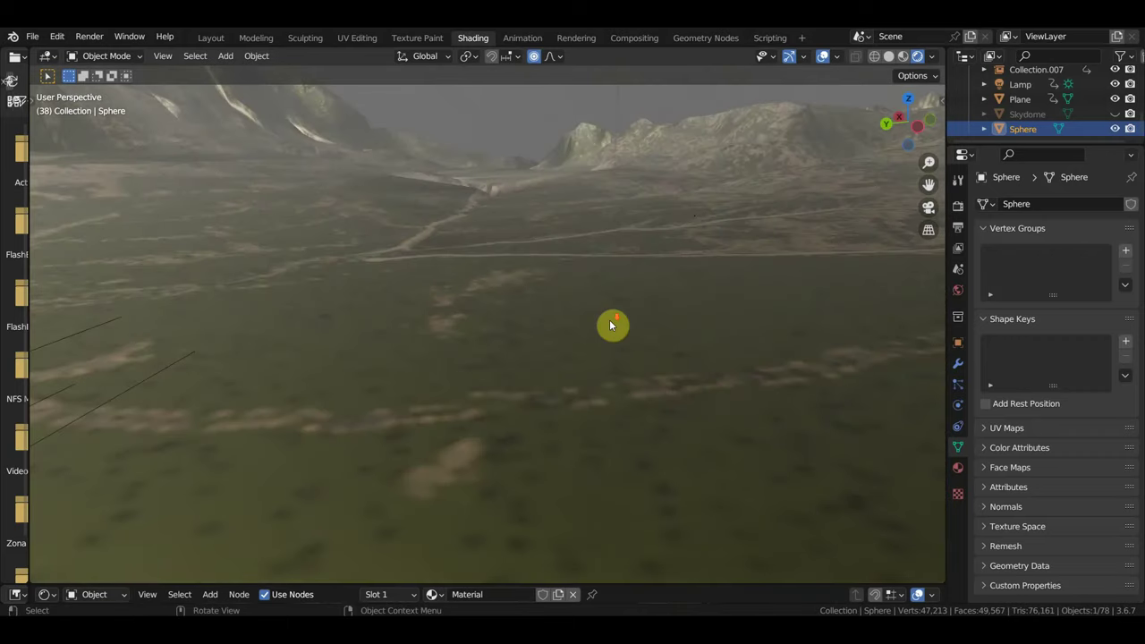
middle_click_drag(617, 217, 591, 289)
scroll(601, 263, "down", 3)
Step: Move the fog sphere twice to sit over the terrain near the running horses
key("g")
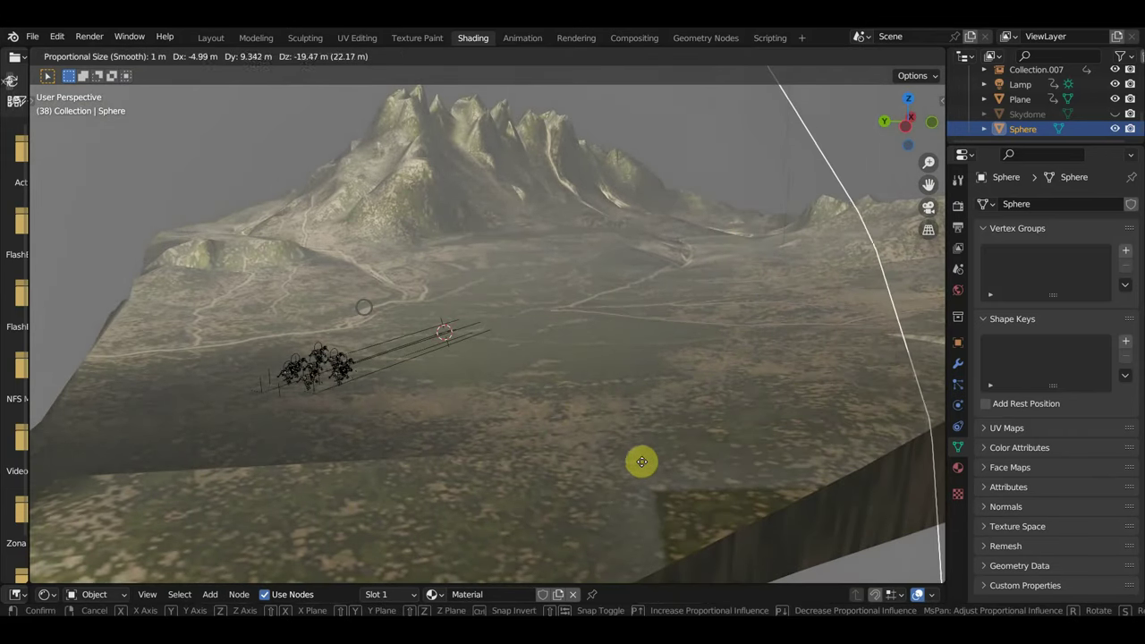
left_click(696, 541)
mouse_move(697, 541)
middle_mouse_down()
mouse_move(544, 439)
mouse_move(417, 414)
mouse_move(294, 417)
middle_mouse_up()
key("g")
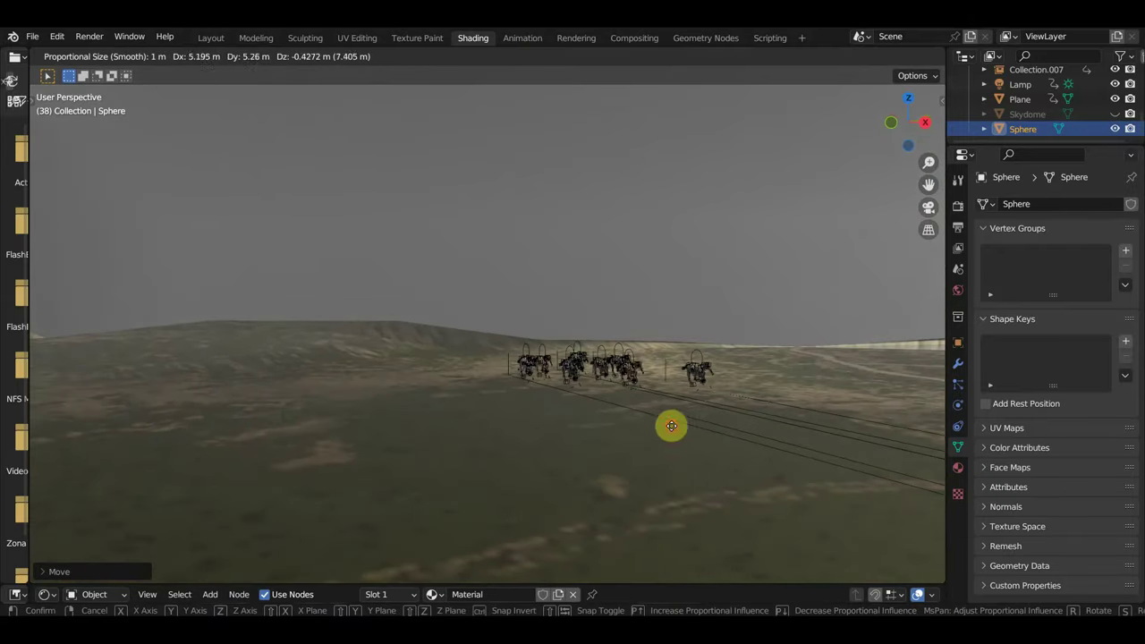
left_click(672, 426)
mouse_move(655, 421)
middle_mouse_down()
mouse_move(651, 403)
mouse_move(597, 429)
mouse_move(578, 408)
mouse_move(540, 406)
mouse_move(597, 396)
mouse_move(491, 393)
mouse_move(579, 379)
mouse_move(567, 364)
mouse_move(578, 365)
middle_mouse_up()
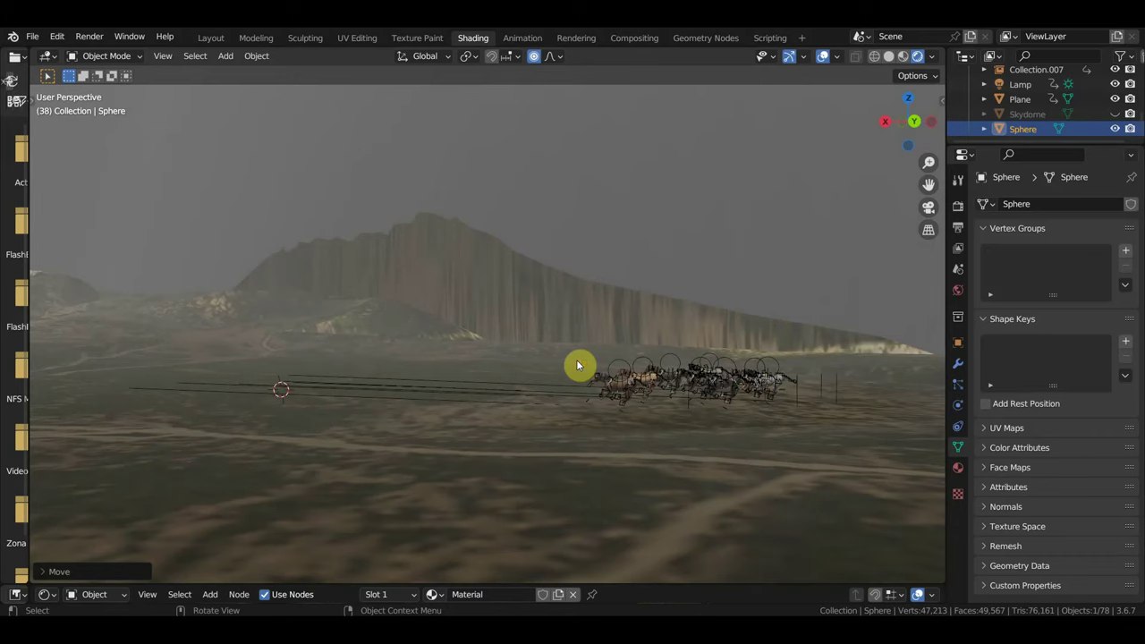
Step: From top view, rotate the fog sphere again and reposition it vertically
key("KP_7")
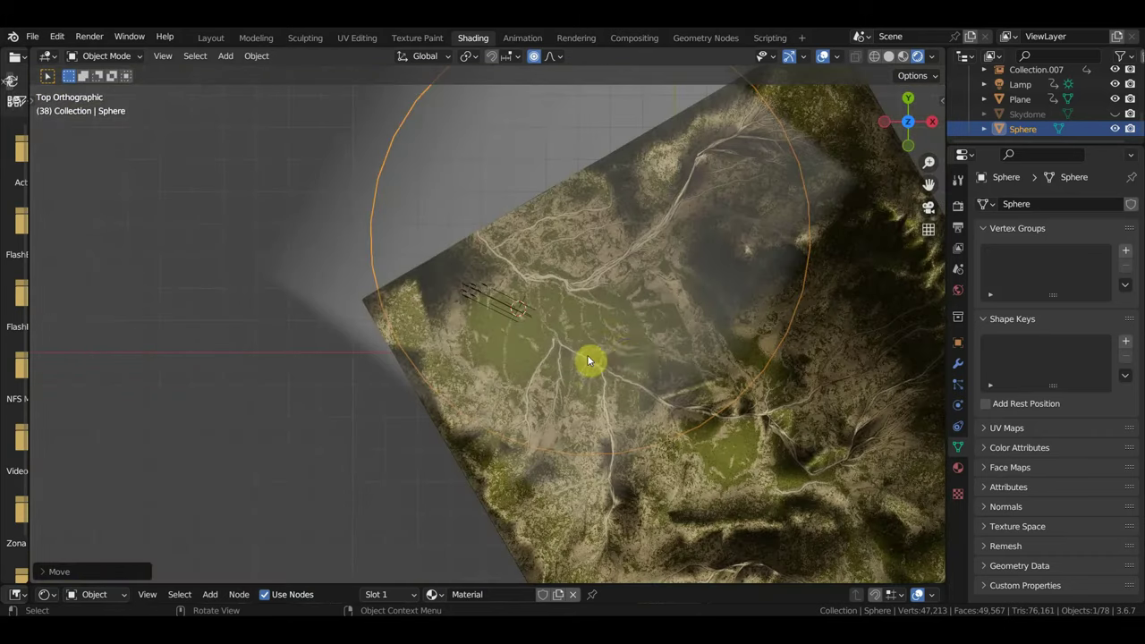
scroll(639, 361, "down", 3)
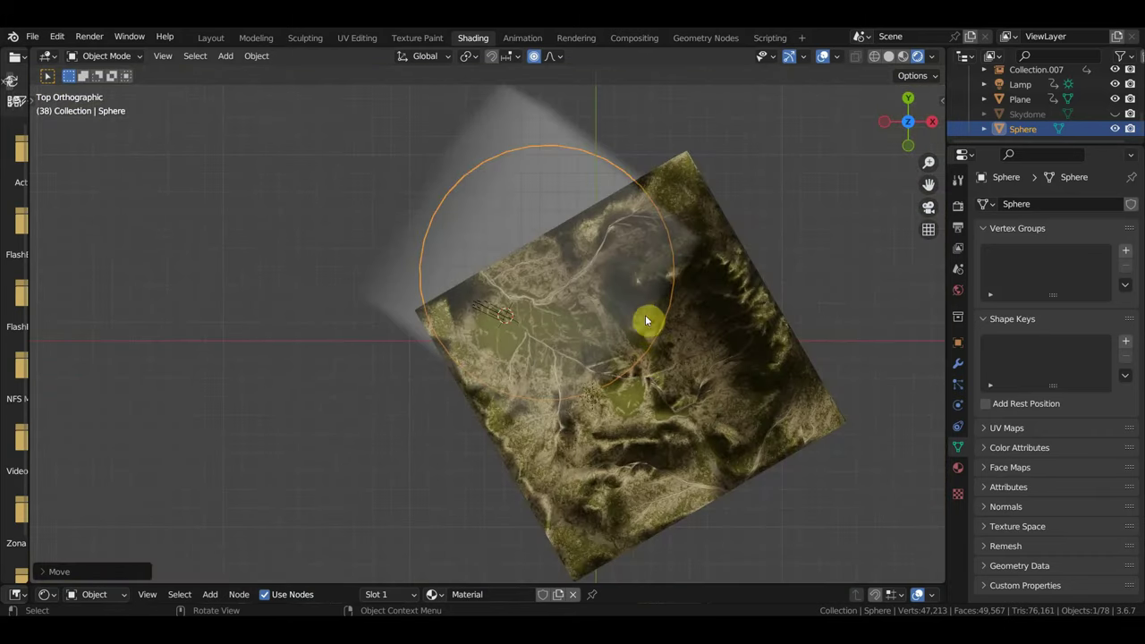
key("r")
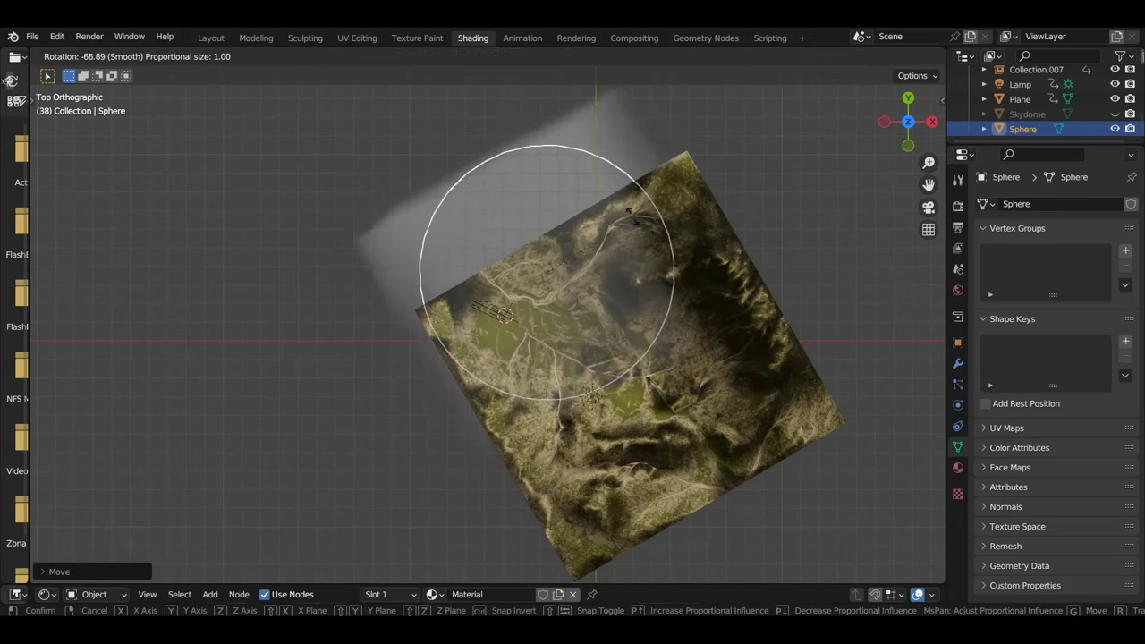
left_click(613, 245)
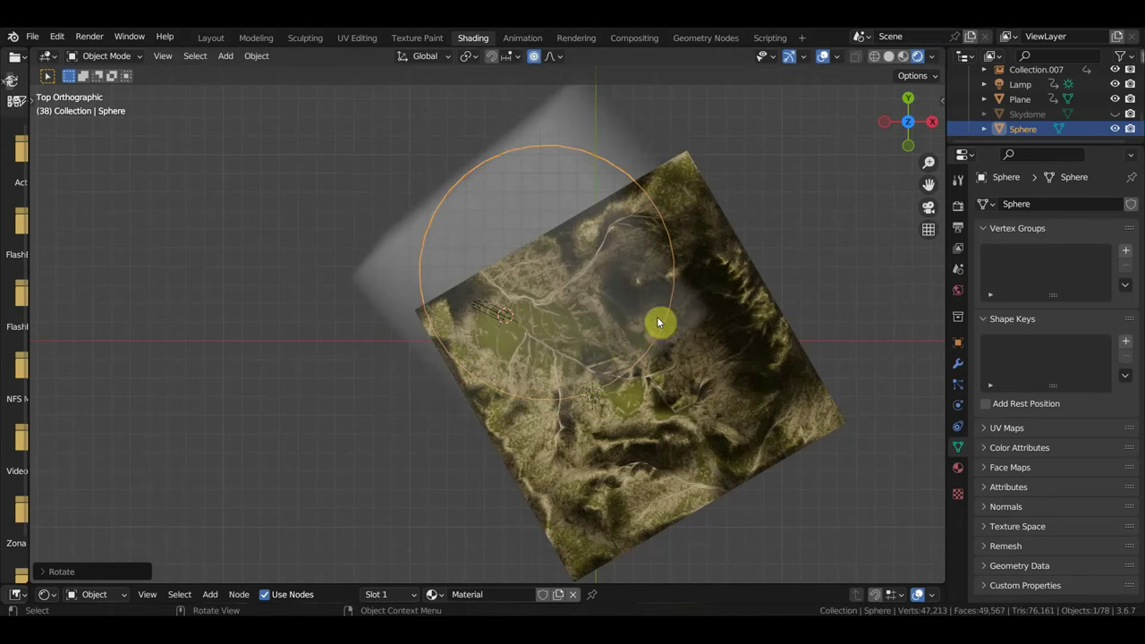
key("g")
left_click(663, 367)
Step: Shrink the fog sphere slightly and shift it across the terrain
key("s")
left_click(681, 389)
mouse_move(681, 389)
middle_mouse_down()
mouse_move(787, 273)
mouse_move(712, 285)
middle_mouse_up()
key("g")
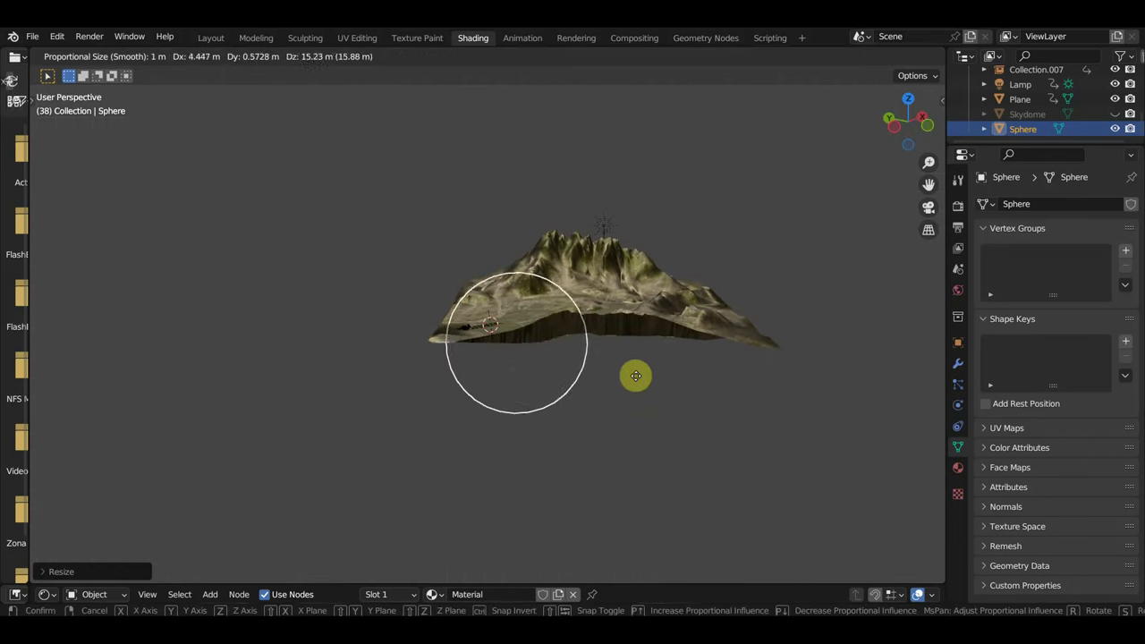
left_click(633, 332)
scroll(615, 356, "up", 3)
scroll(614, 357, "up", 2)
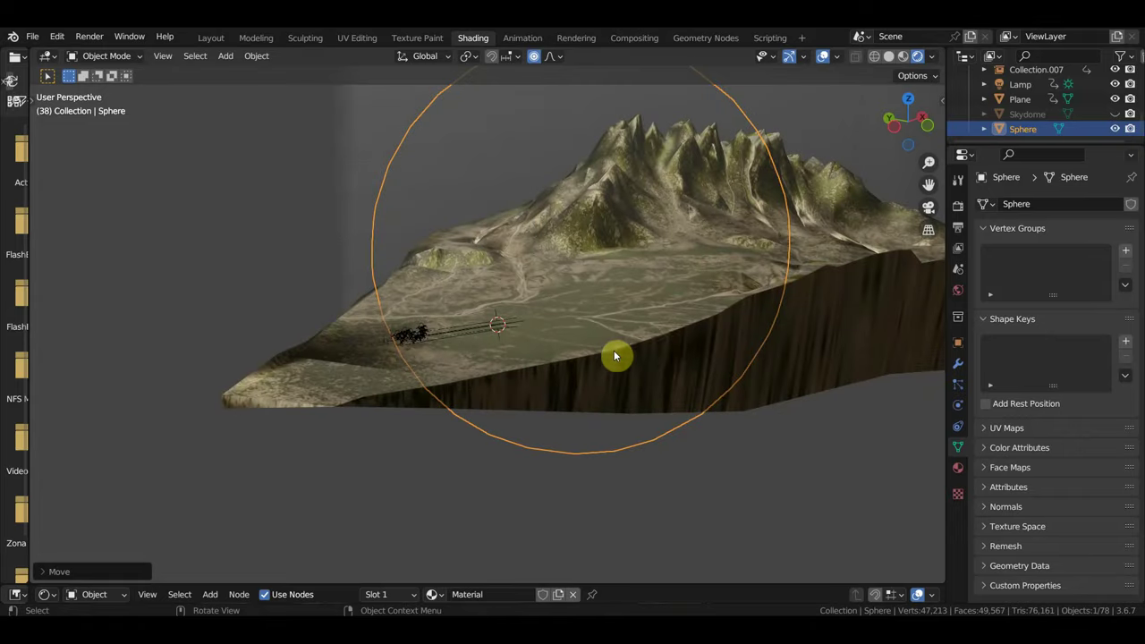
scroll(626, 354, "up", 4)
scroll(665, 353, "up", 1)
scroll(653, 354, "up", 1)
middle_click_drag(640, 356, 503, 357)
Step: Move the sphere again and check it against the herd through the scene camera
key("g")
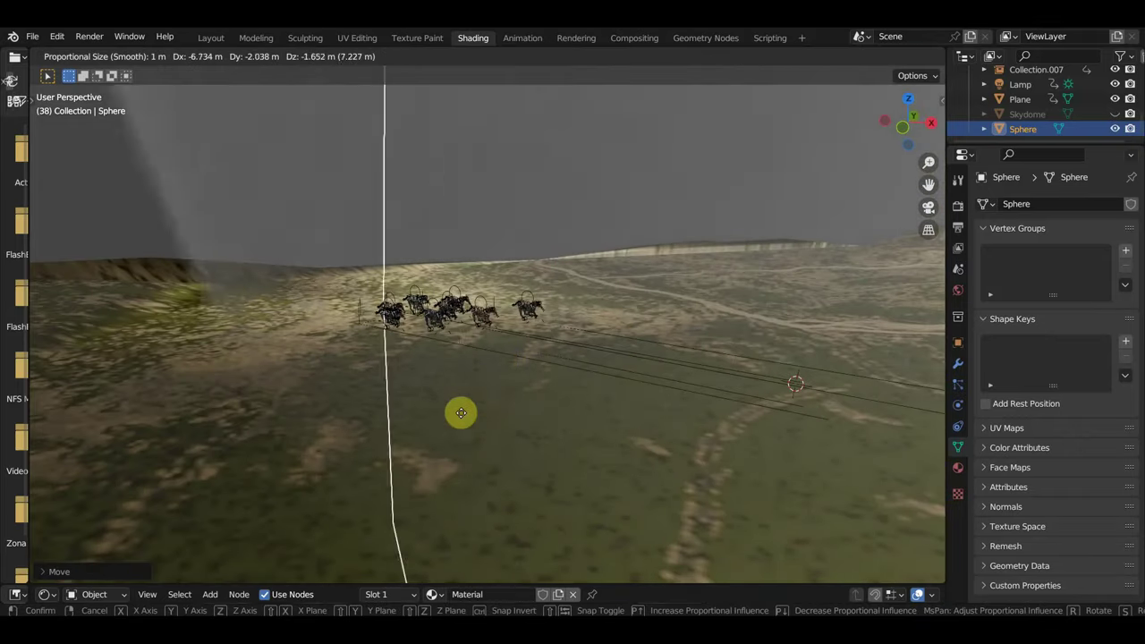
left_click(371, 459)
scroll(573, 429, "up", 1)
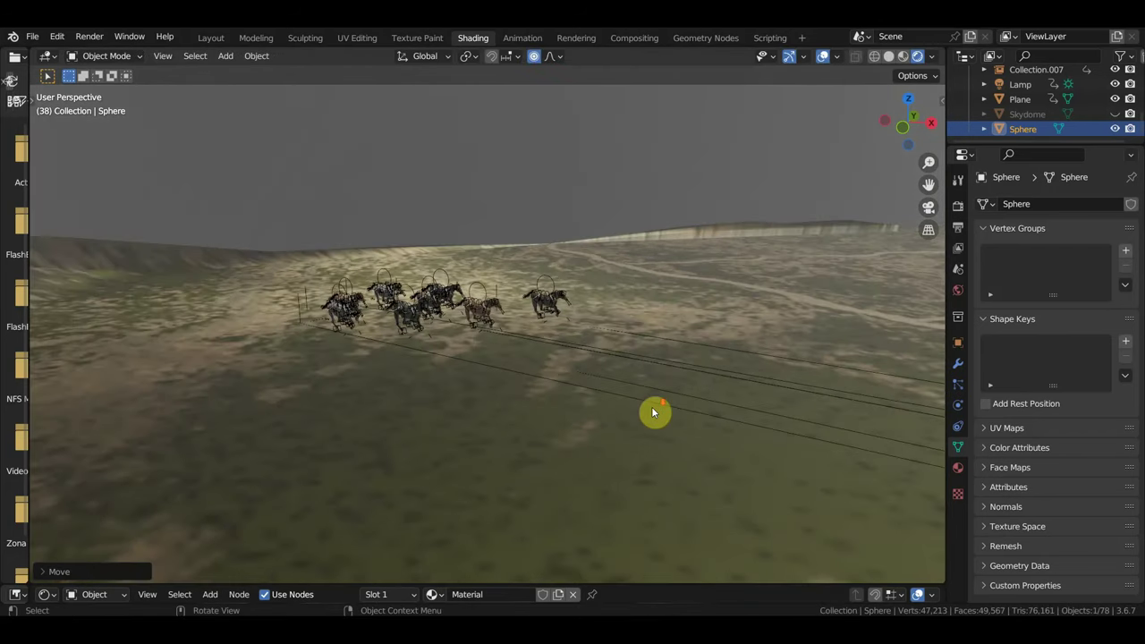
scroll(662, 405, "down", 5)
scroll(706, 396, "down", 2)
mouse_move(740, 393)
middle_mouse_down()
mouse_move(636, 392)
mouse_move(684, 382)
middle_mouse_up()
scroll(626, 393, "down", 1)
scroll(624, 394, "up", 4)
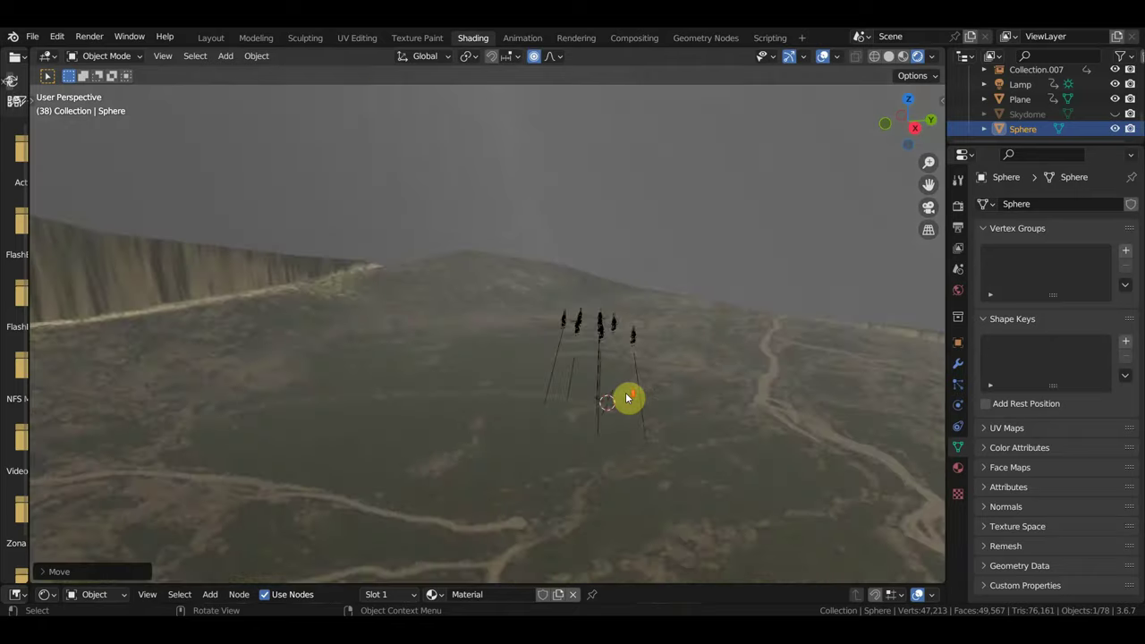
key("KP_0")
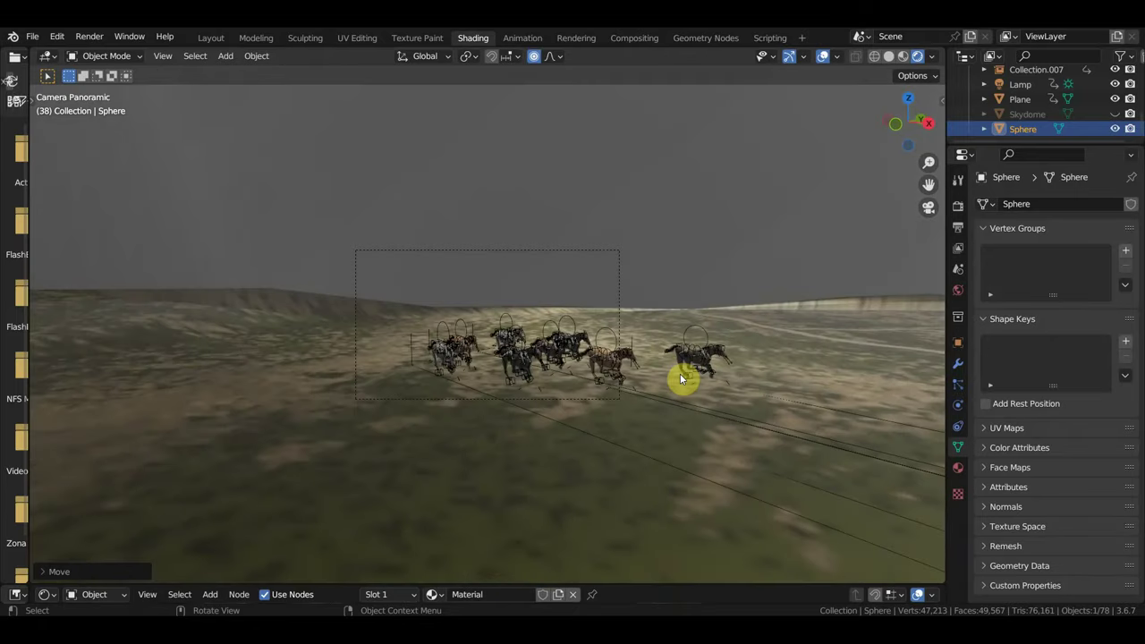
scroll(688, 372, "up", 1)
scroll(652, 371, "up", 2)
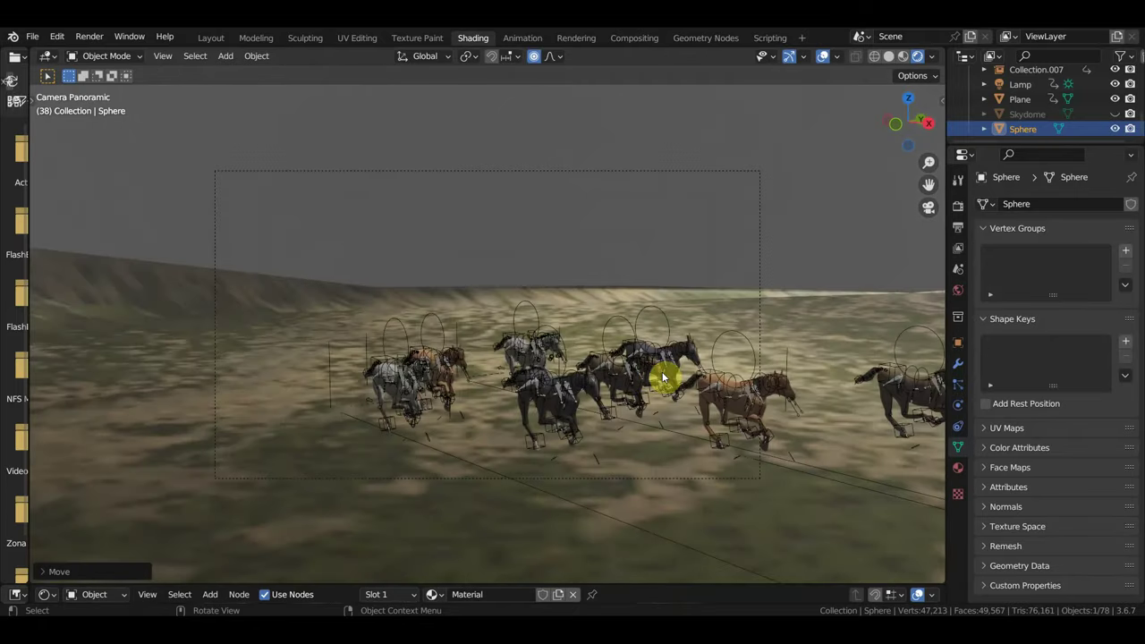
scroll(663, 377, "down", 3)
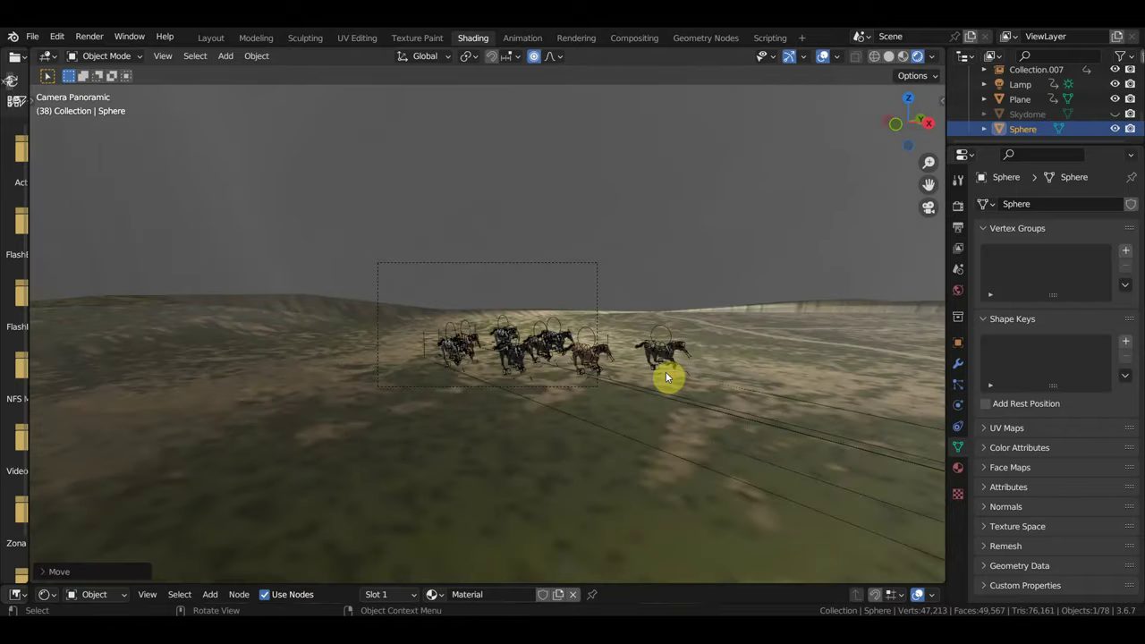
scroll(665, 374, "down", 1)
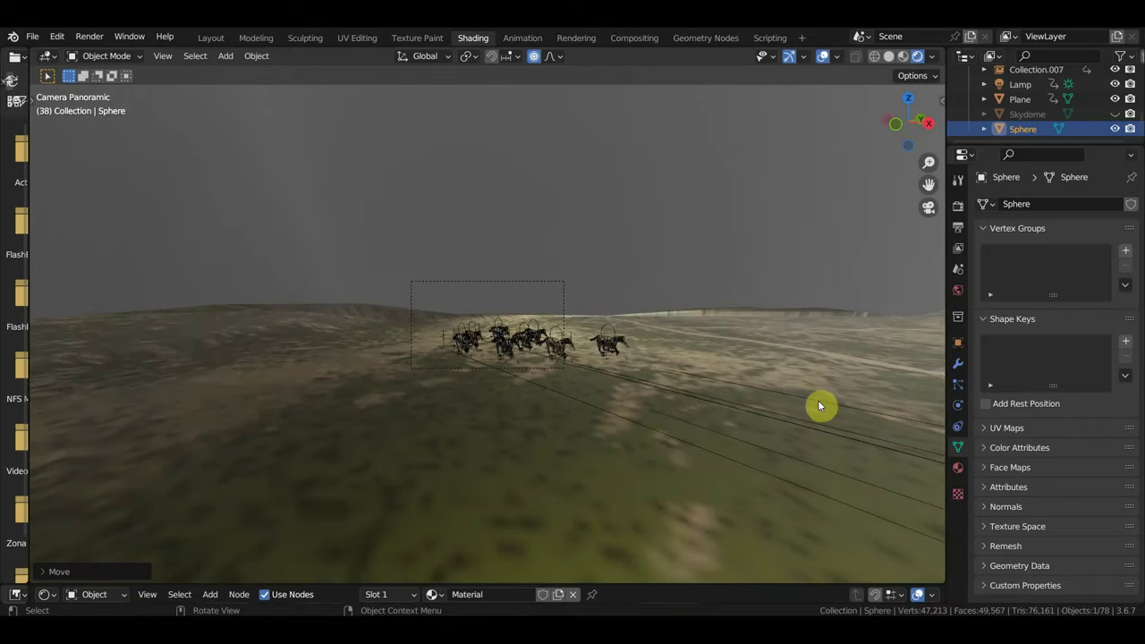
Step: Rescale, move and rotate the sphere, lifting it about 30 m, then return to camera view
key("s")
left_click(672, 386)
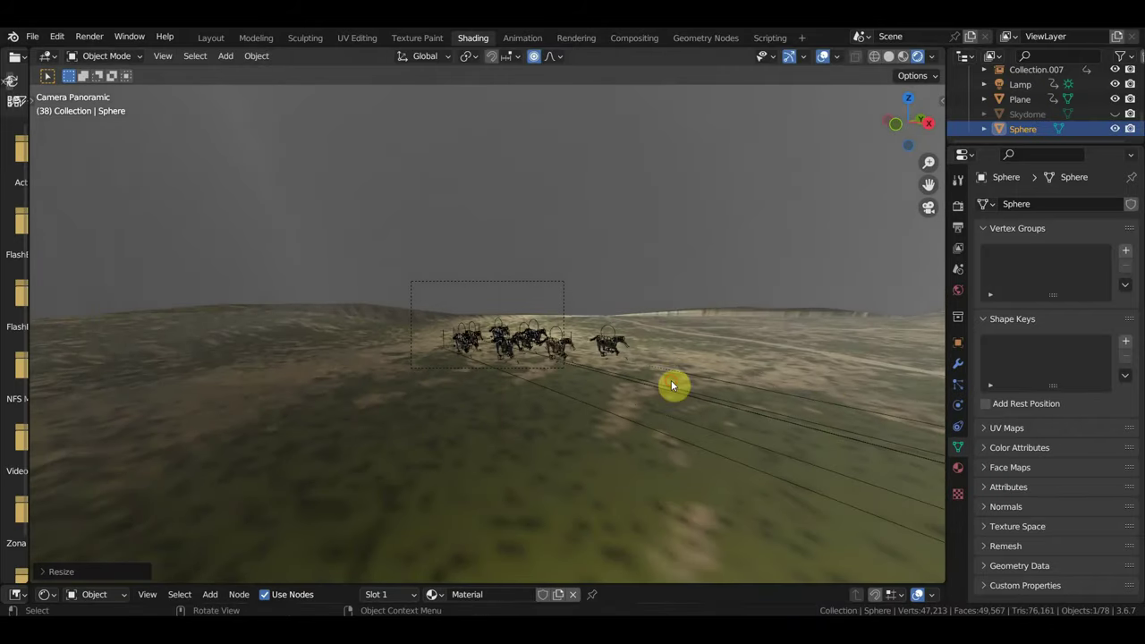
mouse_move(709, 389)
middle_mouse_down()
mouse_move(742, 403)
mouse_move(725, 391)
mouse_move(832, 358)
mouse_move(891, 364)
middle_mouse_up()
scroll(733, 391, "down", 5)
scroll(739, 389, "down", 3)
key("g")
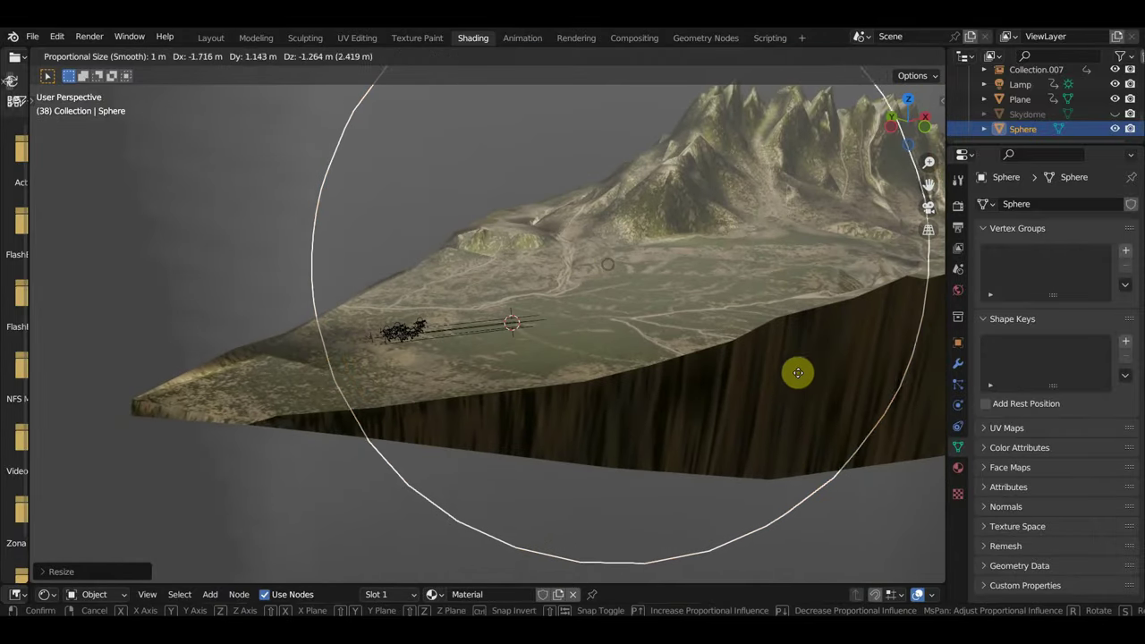
left_click(789, 379)
key("r")
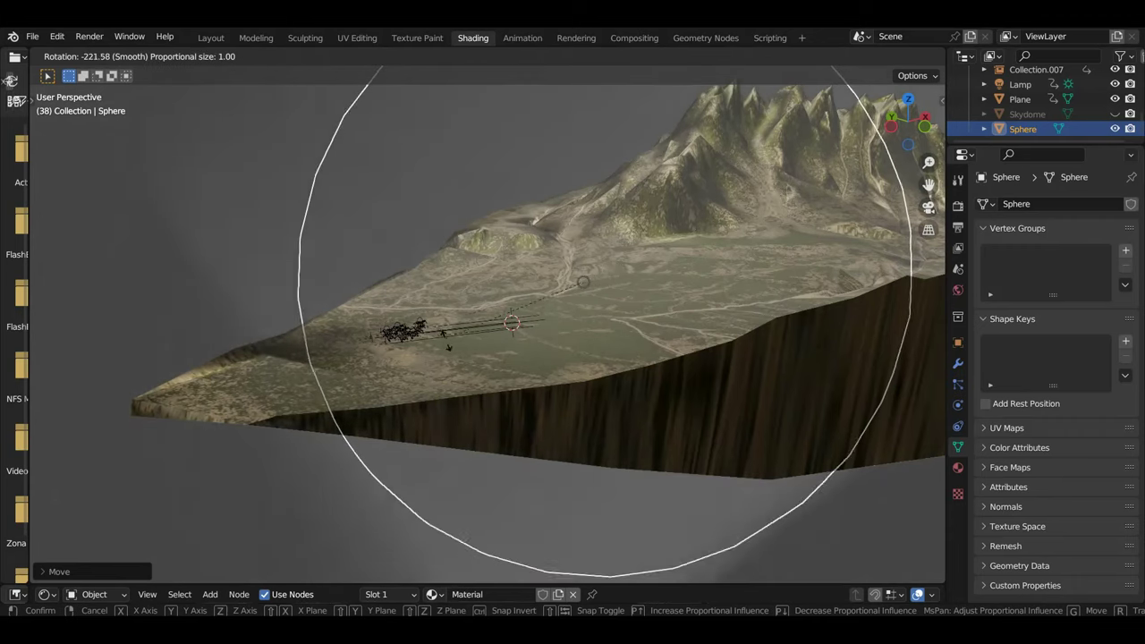
left_click(569, 395)
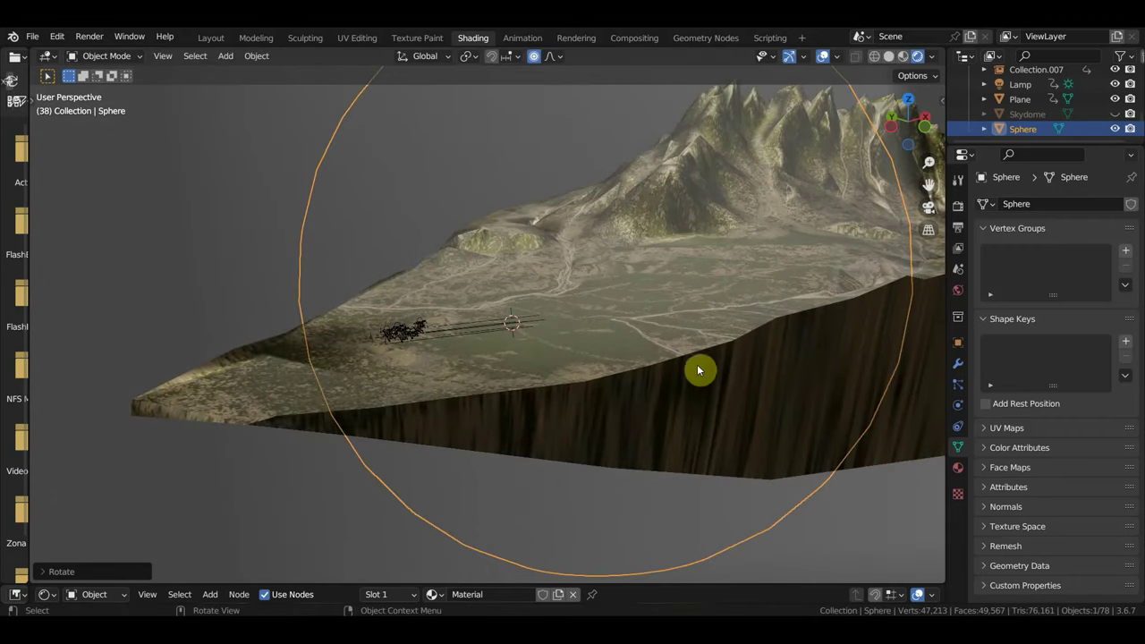
key("g")
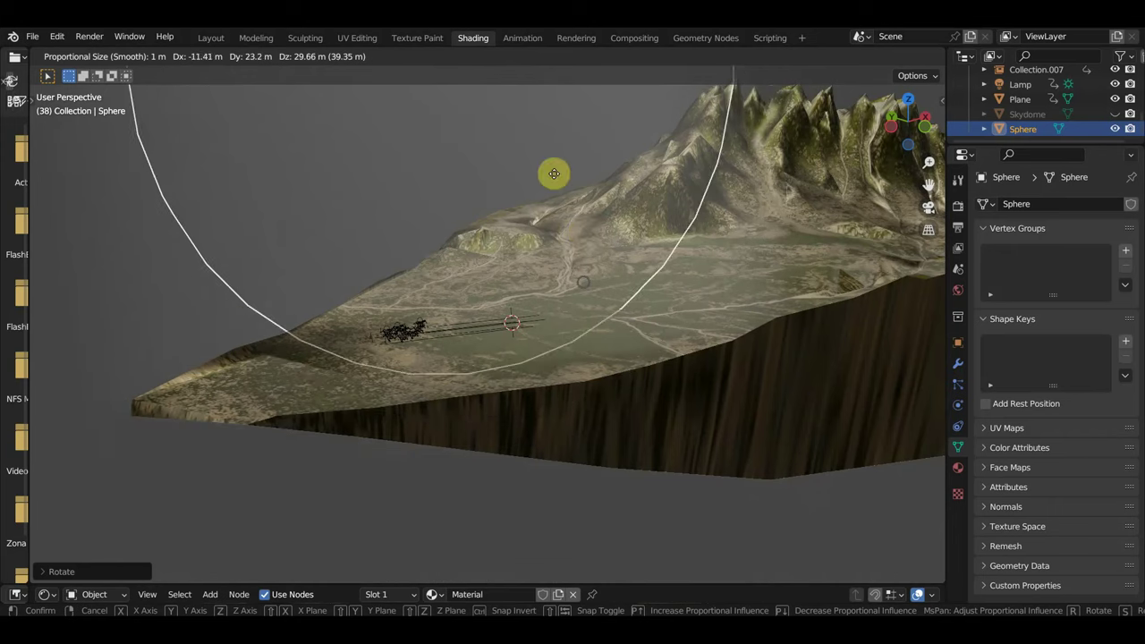
left_click(572, 233)
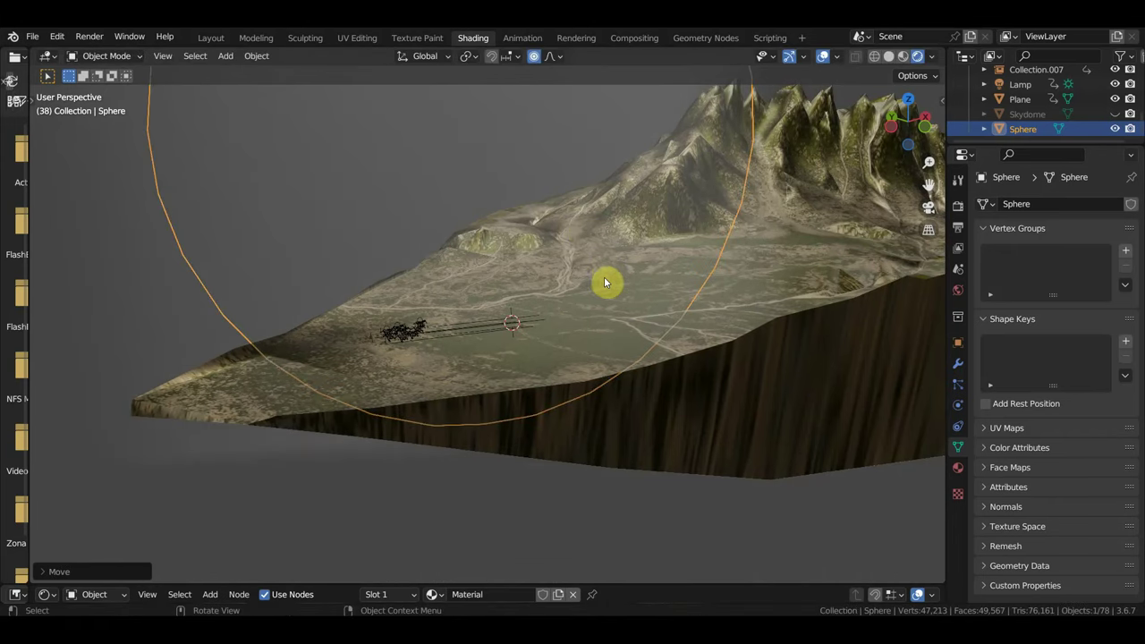
key("KP_0")
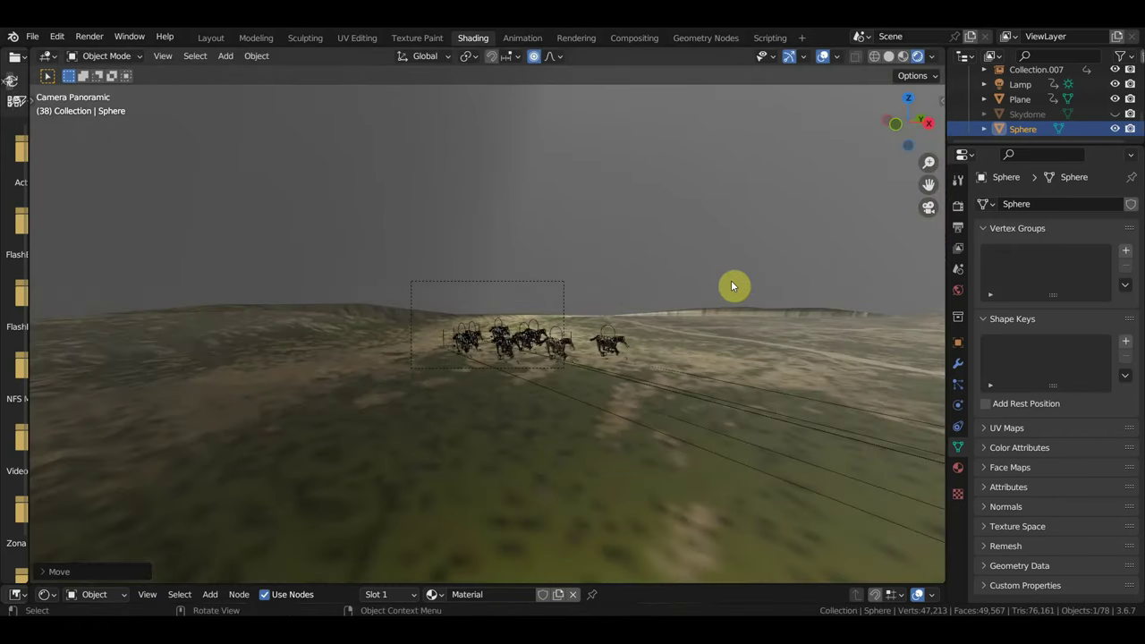
Step: Shift the fog Sphere about 10 m across the terrain, dropping it roughly 5 m
key("g")
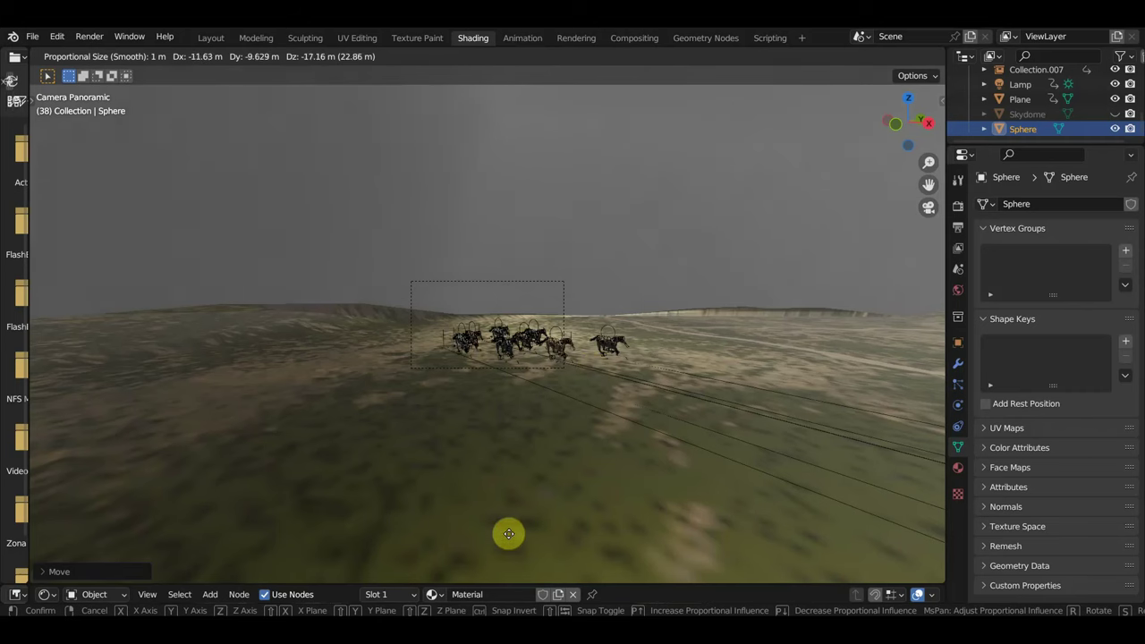
left_click(237, 553)
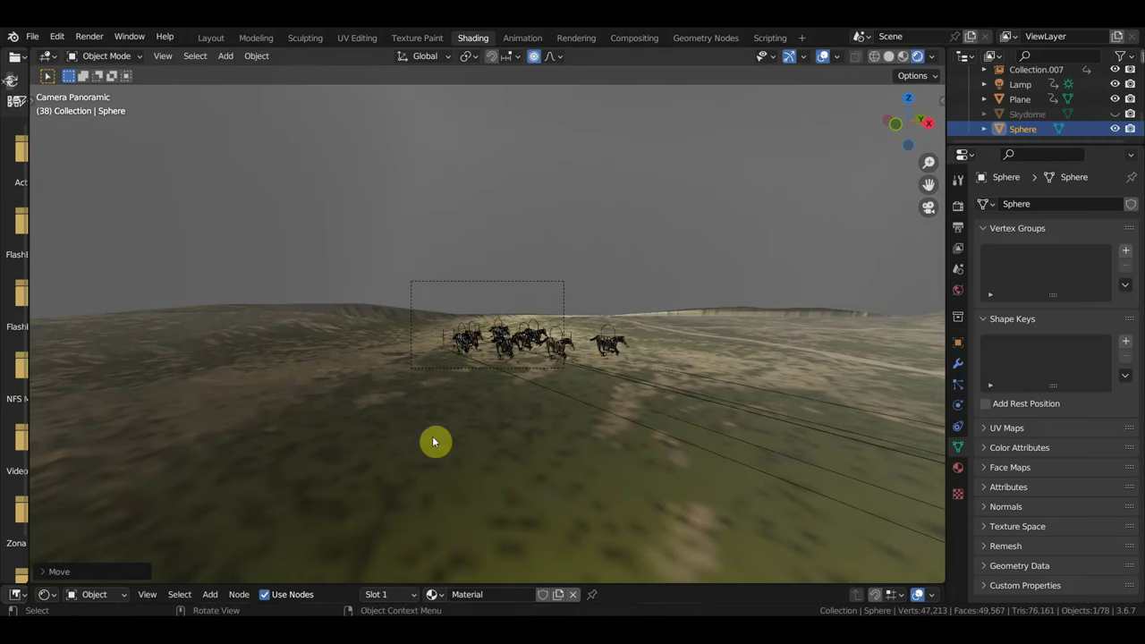
scroll(484, 413, "up", 5)
mouse_move(501, 409)
middle_mouse_down()
mouse_move(703, 438)
mouse_move(746, 458)
mouse_move(807, 420)
middle_mouse_up()
scroll(575, 415, "down", 5)
key("g")
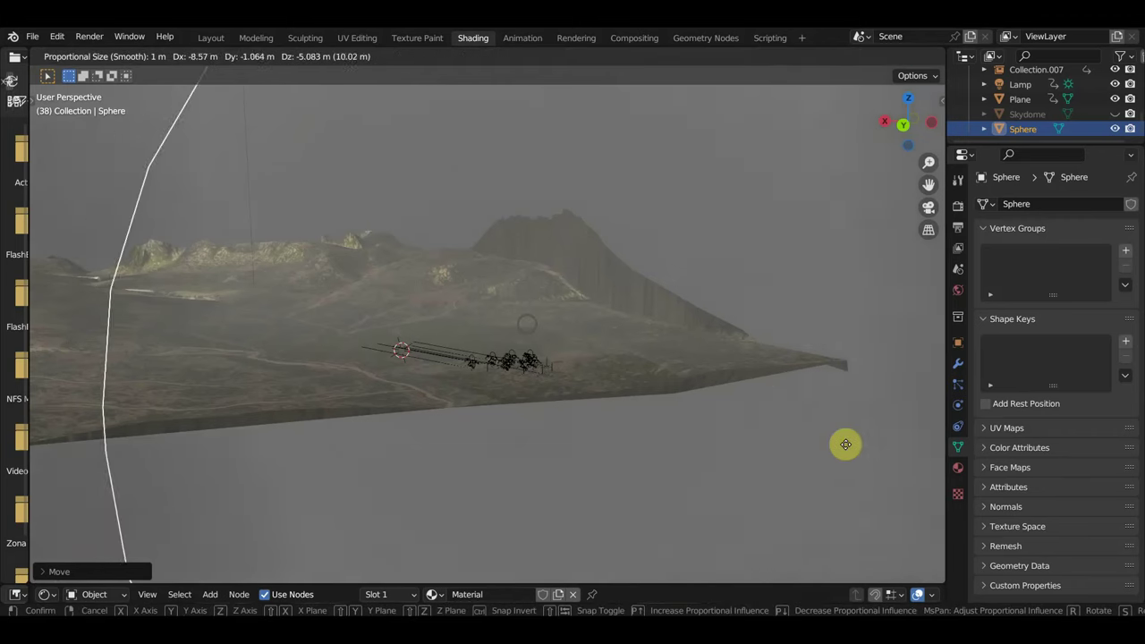
scroll(778, 450, "down", 5)
left_click(753, 447)
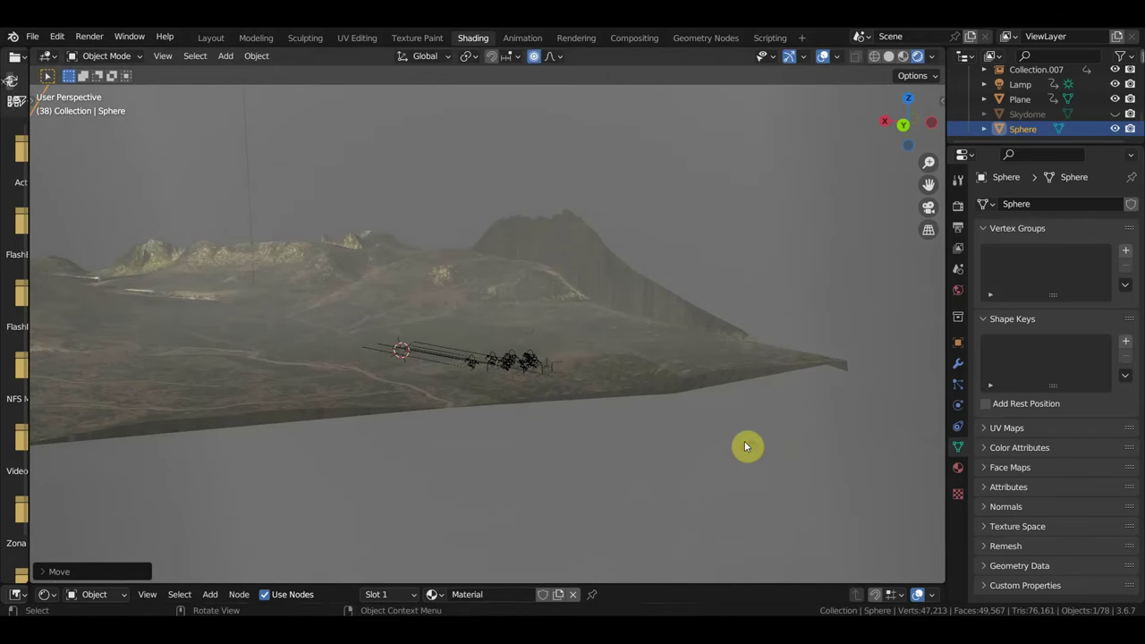
Step: In top view, spin the Sphere about 101° around its vertical axis
key("KP_7")
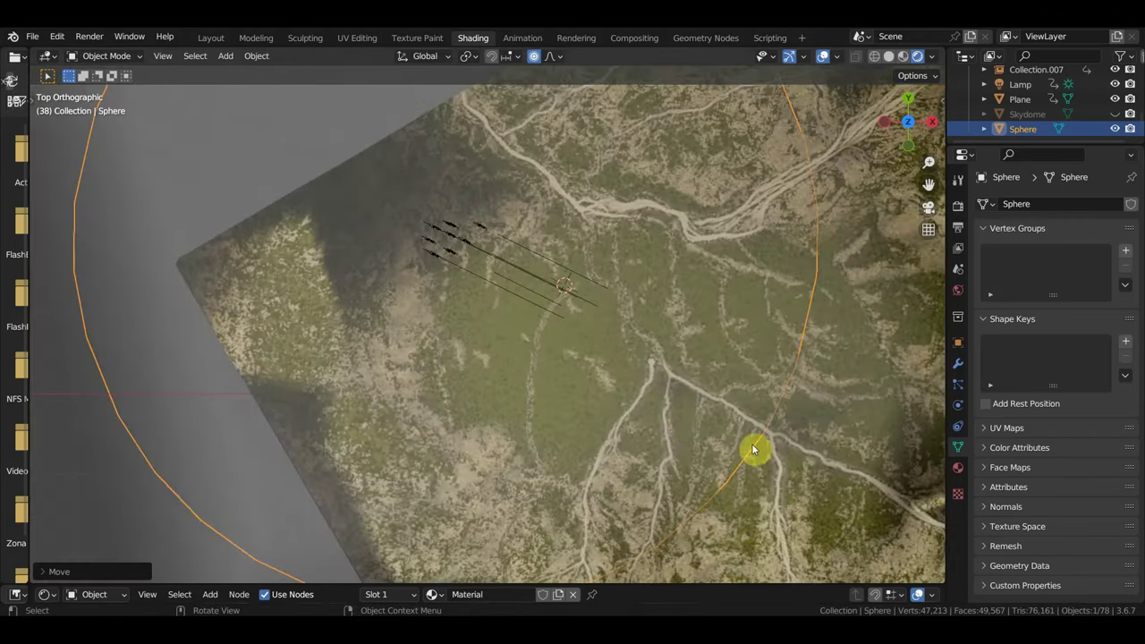
key("r")
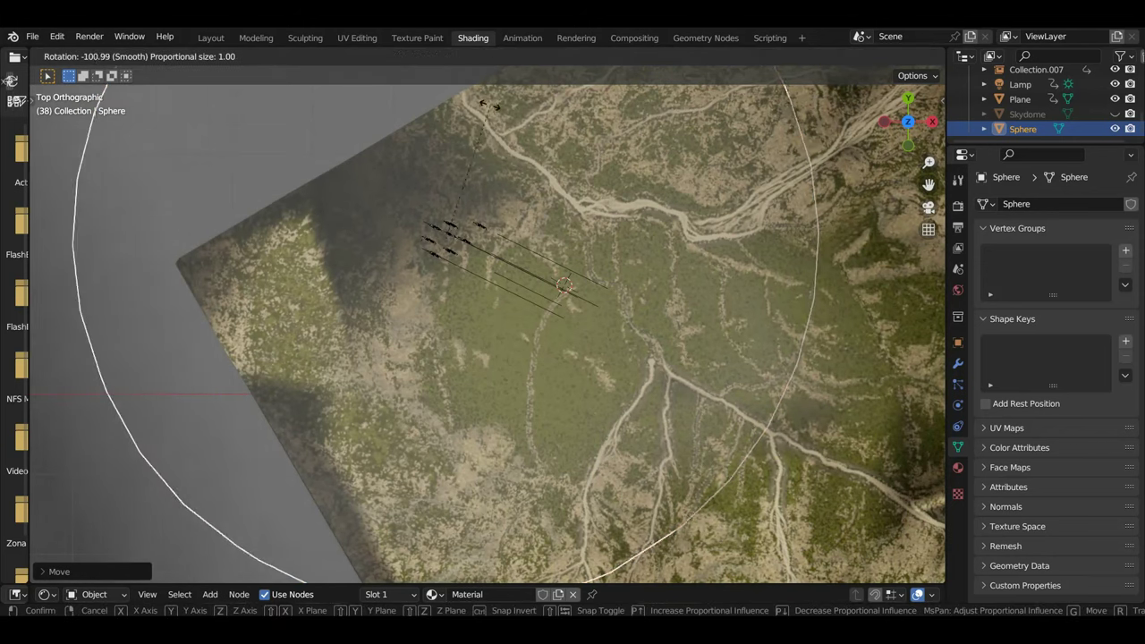
left_click(430, 94)
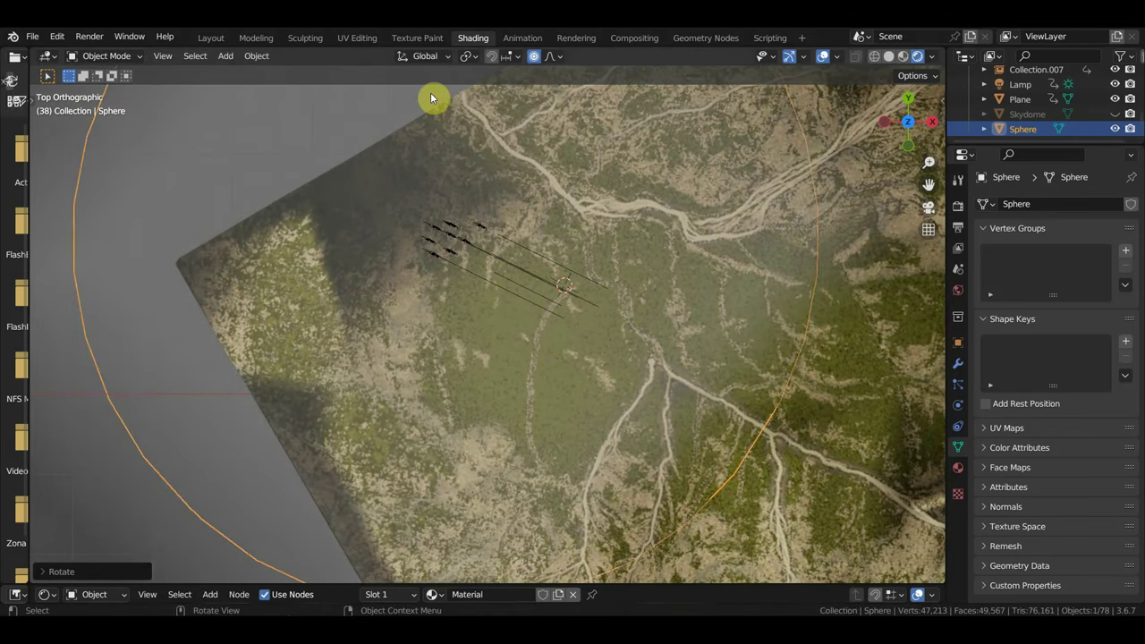
Step: Back in camera view, unhide the Skydome so the cloudy sky returns behind the herd
key("KP_8")
key("KP_0")
scroll(580, 263, "up", 4)
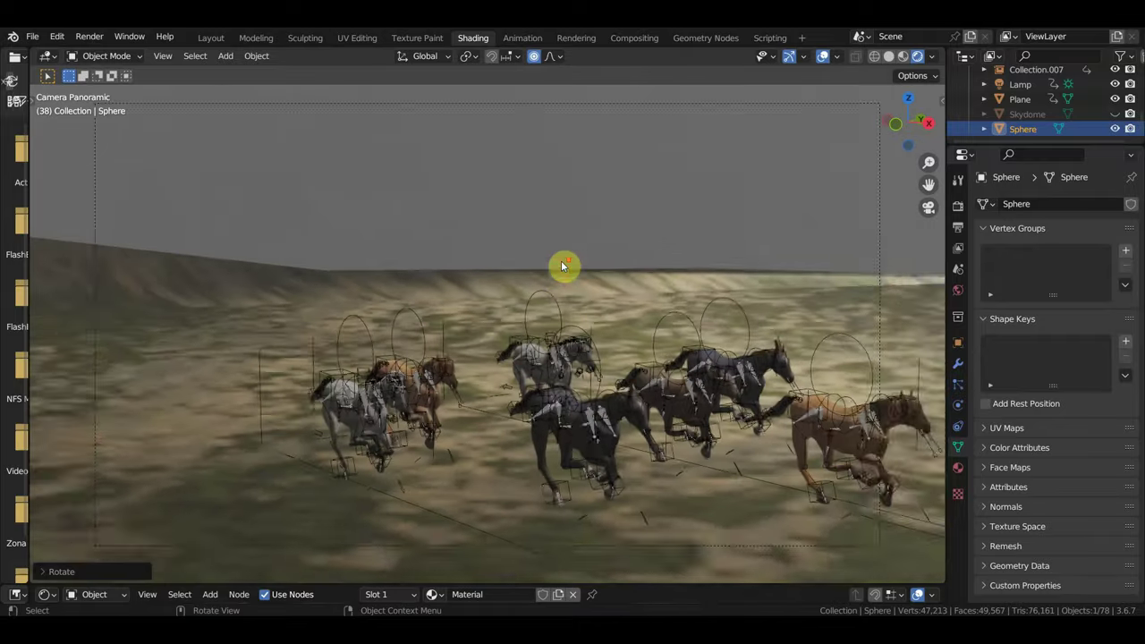
scroll(581, 268, "down", 3)
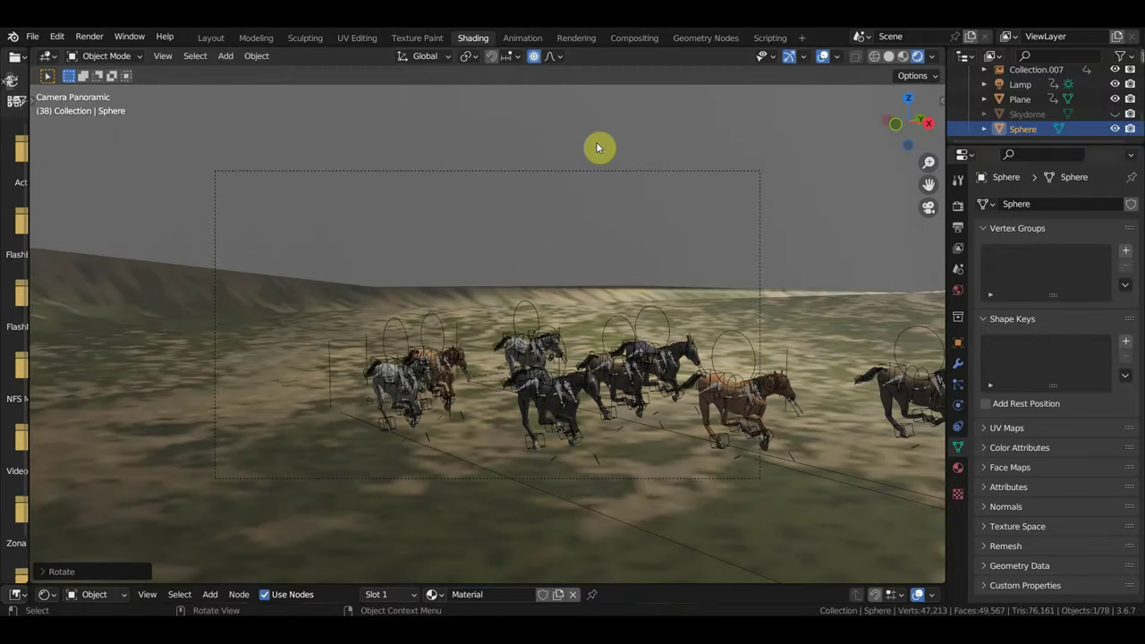
left_click(1114, 114)
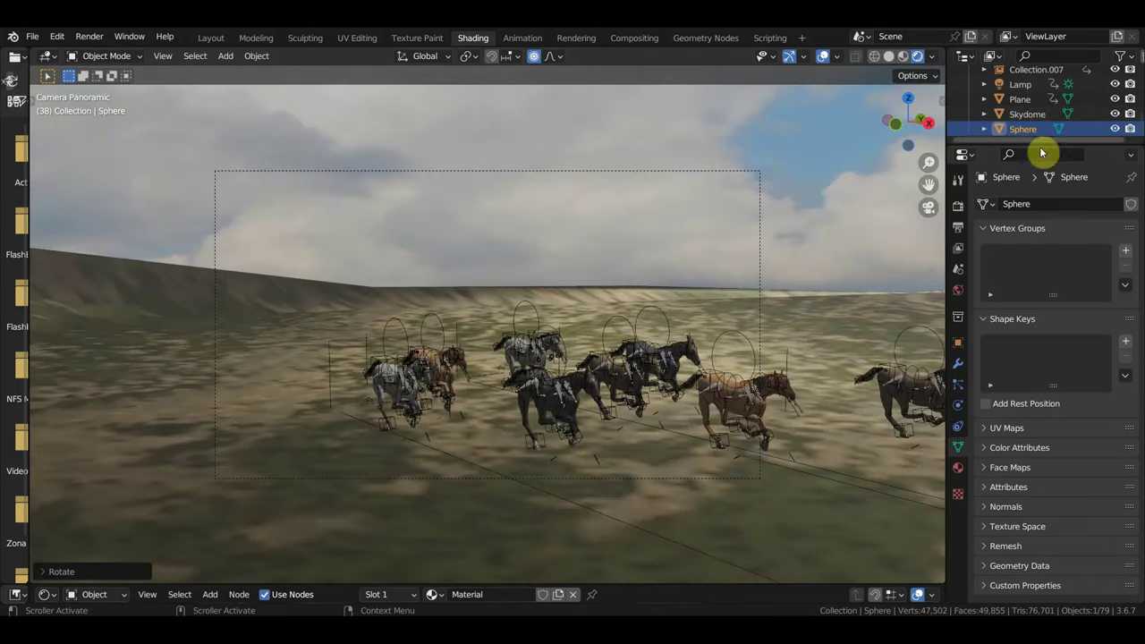
Step: Select the Lamp in the Outliner to show its Sun light settings
scroll(1043, 136, "up", 3)
scroll(1045, 131, "up", 5)
scroll(1044, 133, "down", 5)
scroll(1044, 134, "down", 2)
scroll(1037, 125, "up", 1)
left_click(1021, 109)
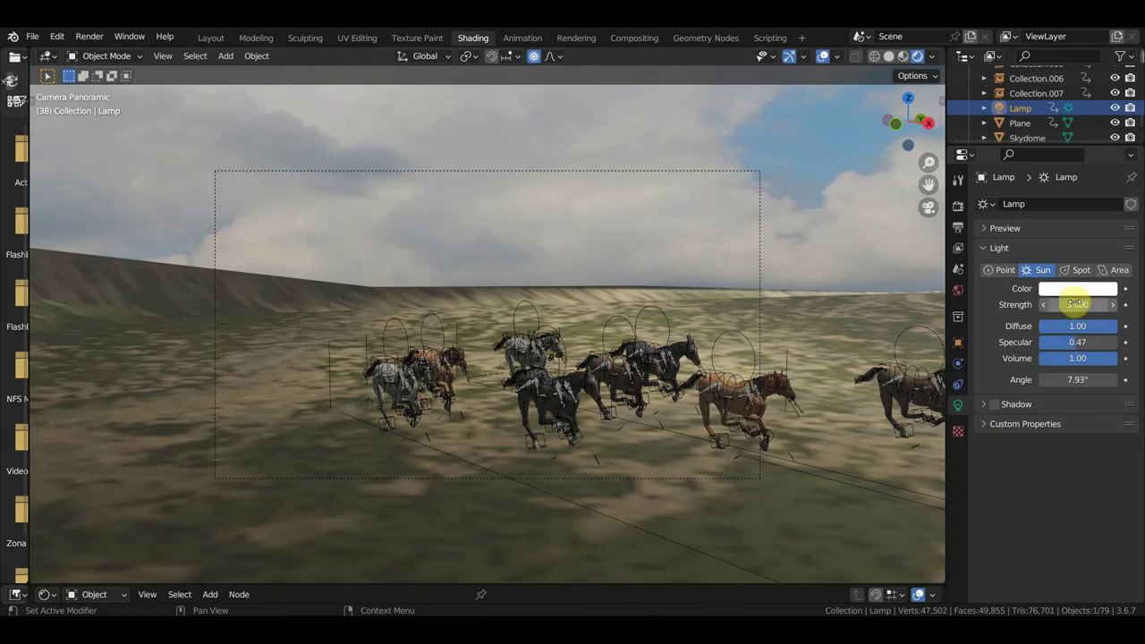
Step: From an overview of the terrain, tilt the sun lamp to a new angle
scroll(778, 304, "down", 5)
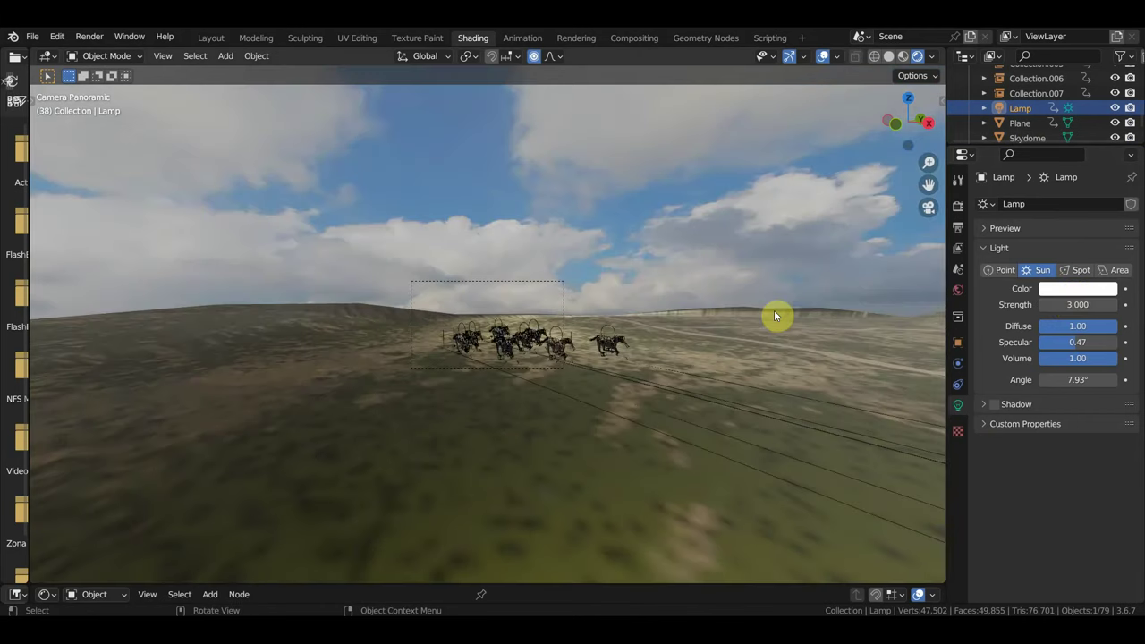
key("KP_0")
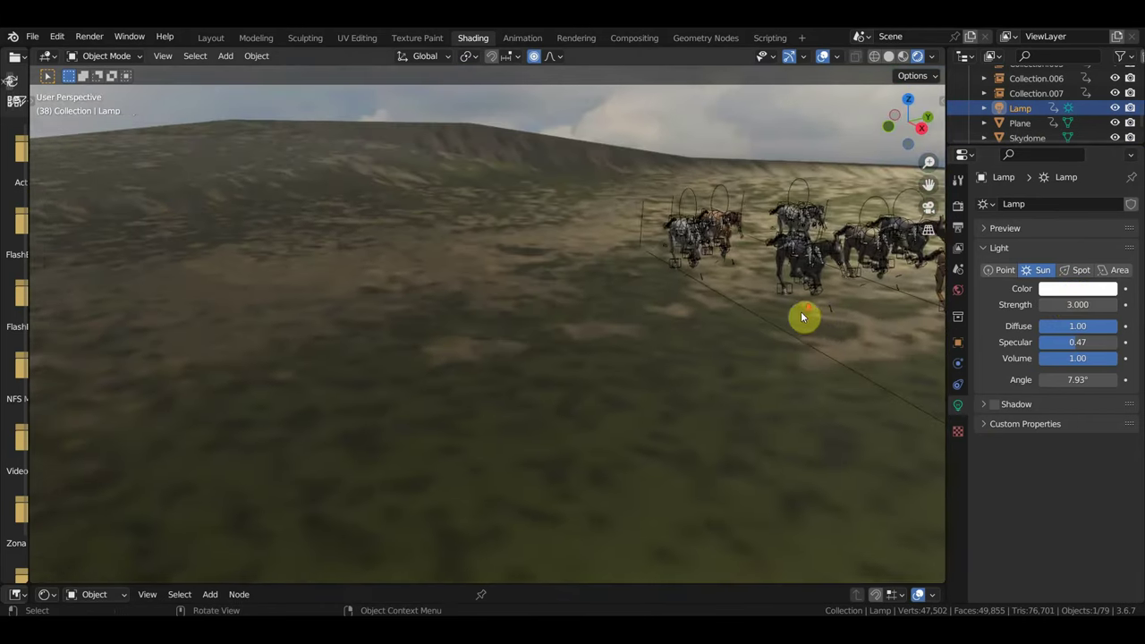
key("shift+f")
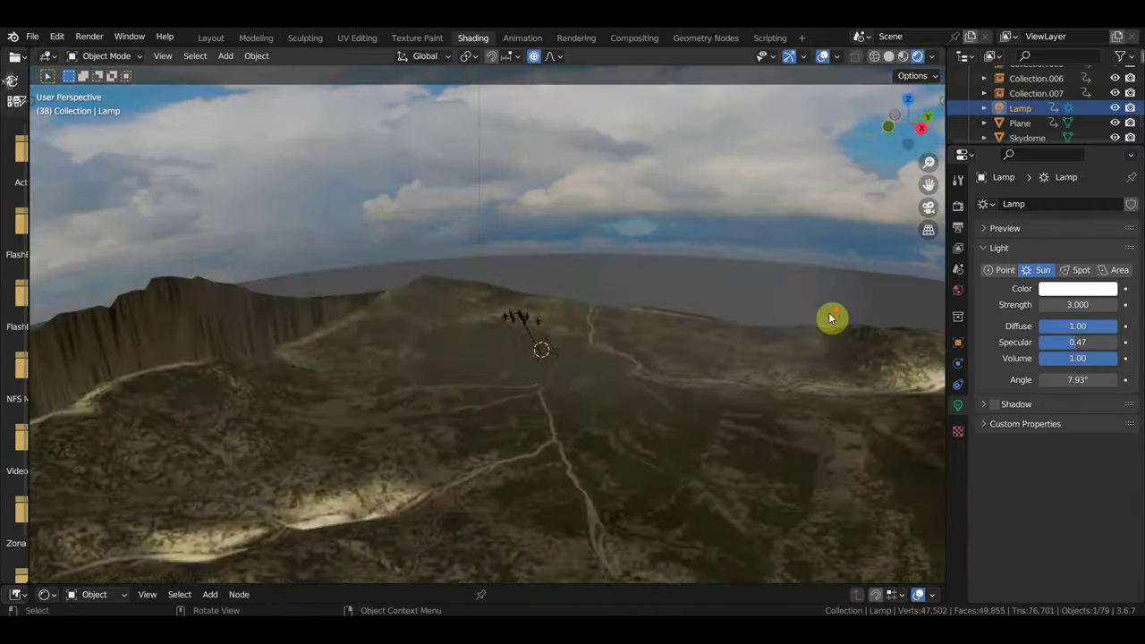
right_click(771, 293)
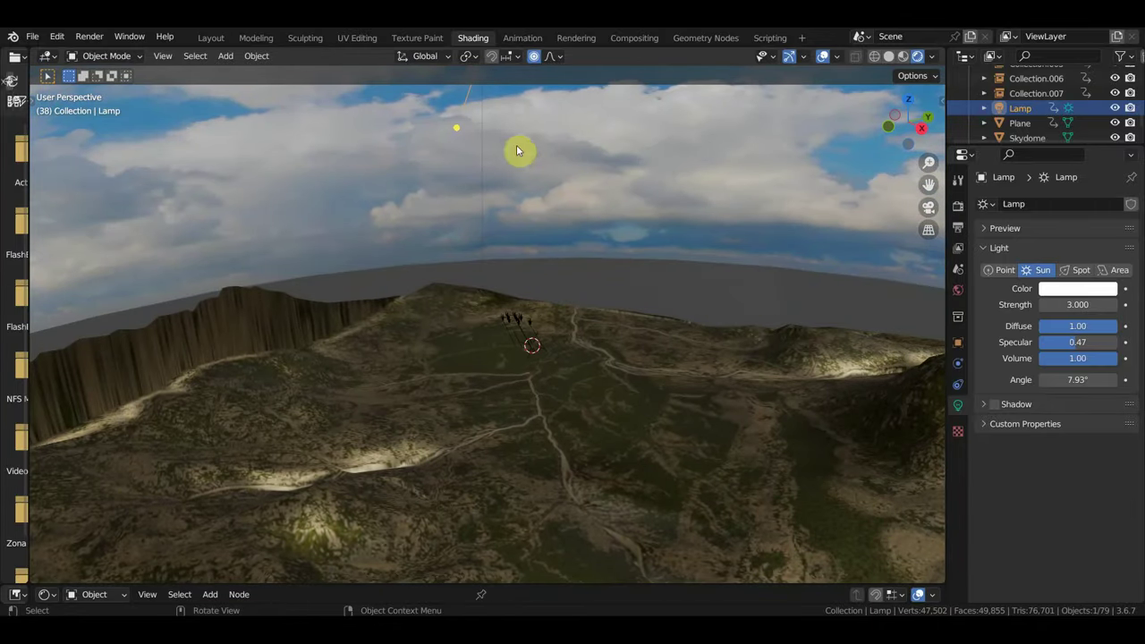
key("r")
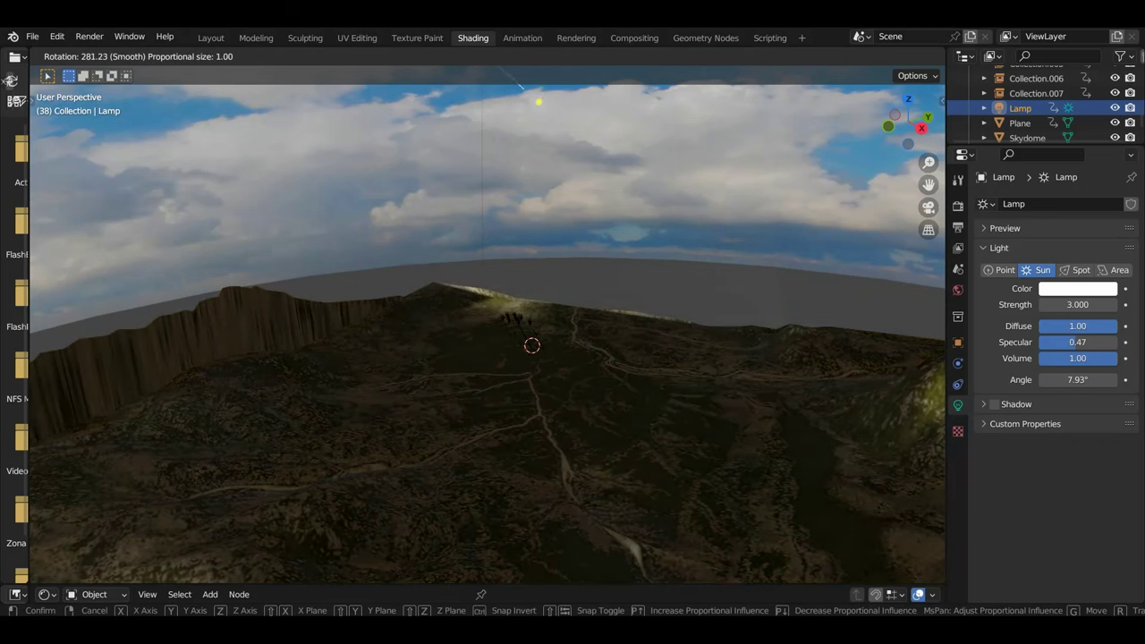
left_click(817, 282)
key("r")
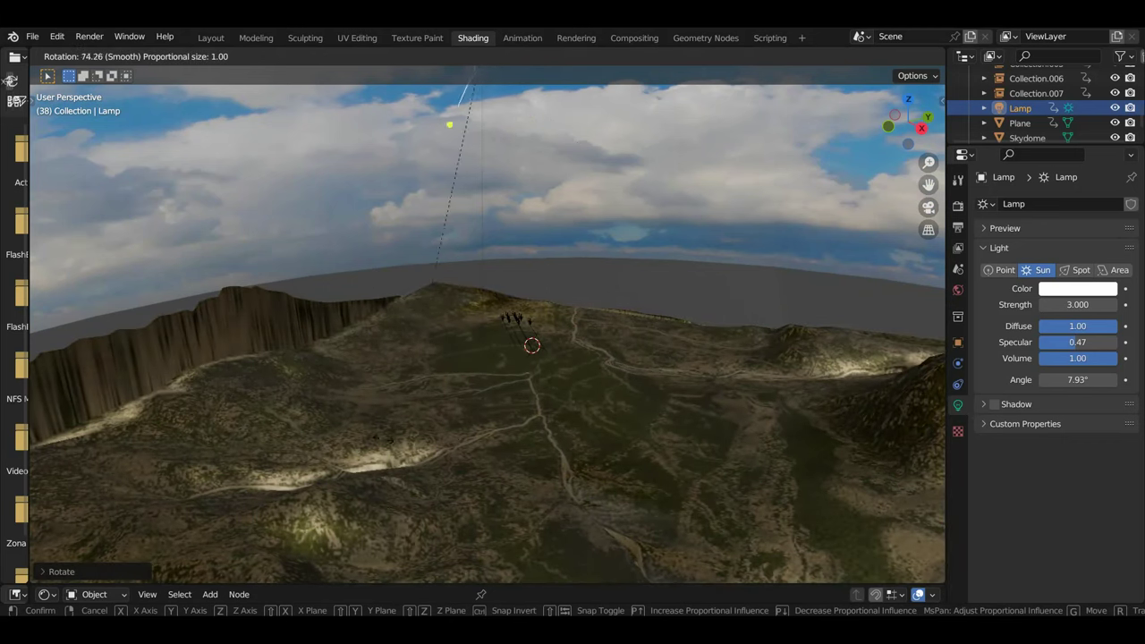
left_click(726, 306)
Step: Move the sun lamp lower over the terrain and rotate it further
key("g")
left_click(670, 547)
key("r")
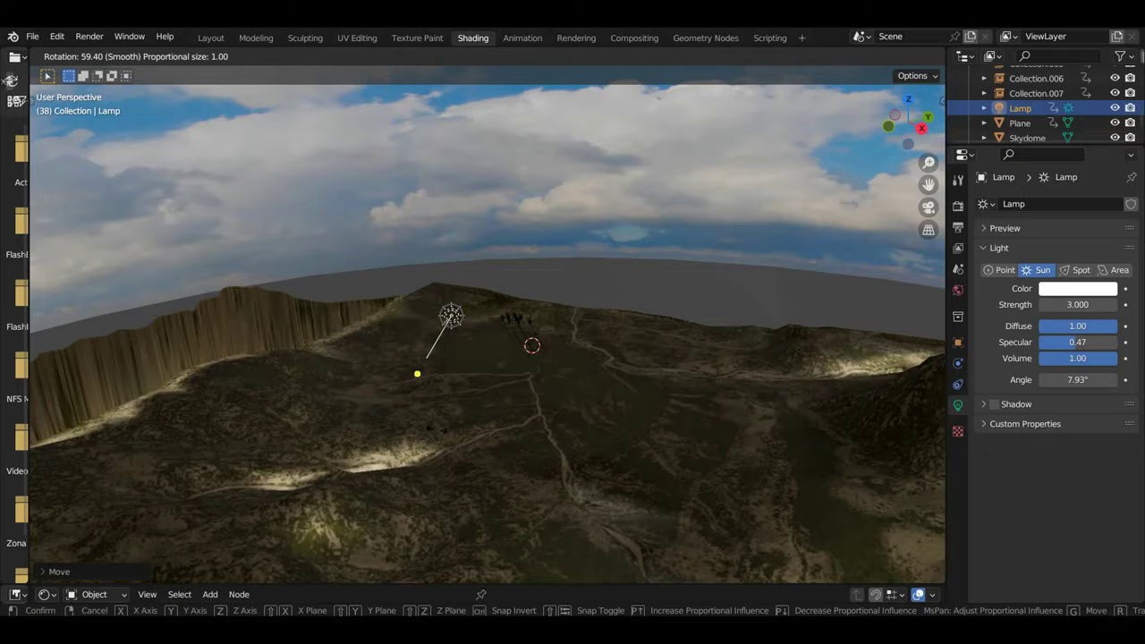
left_click(490, 427)
middle_click_drag(494, 429, 711, 415)
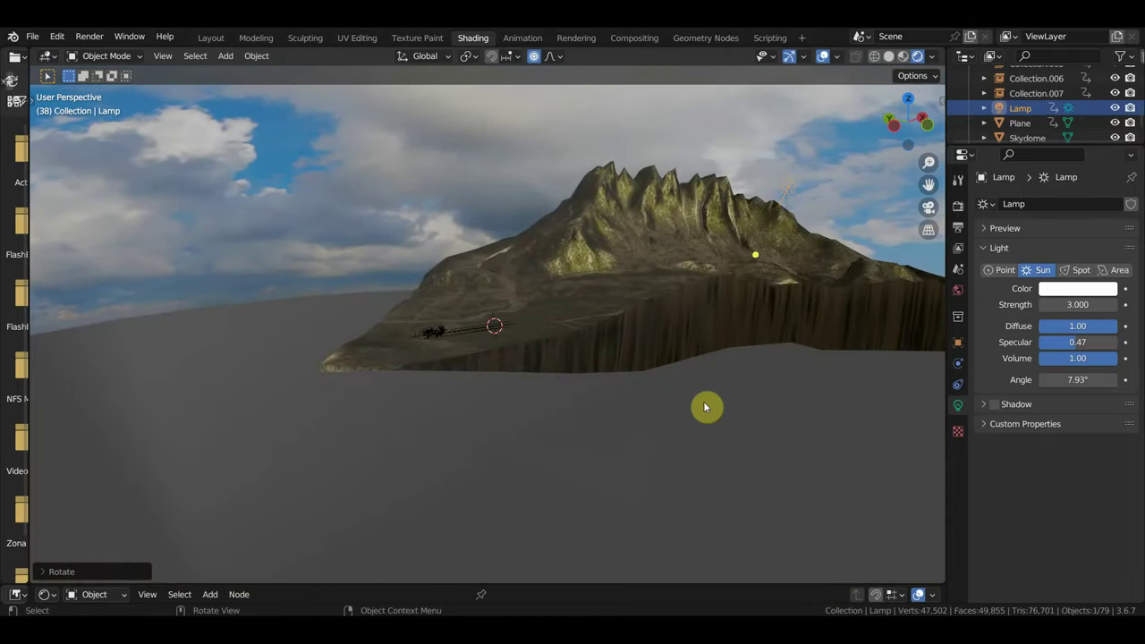
key("r")
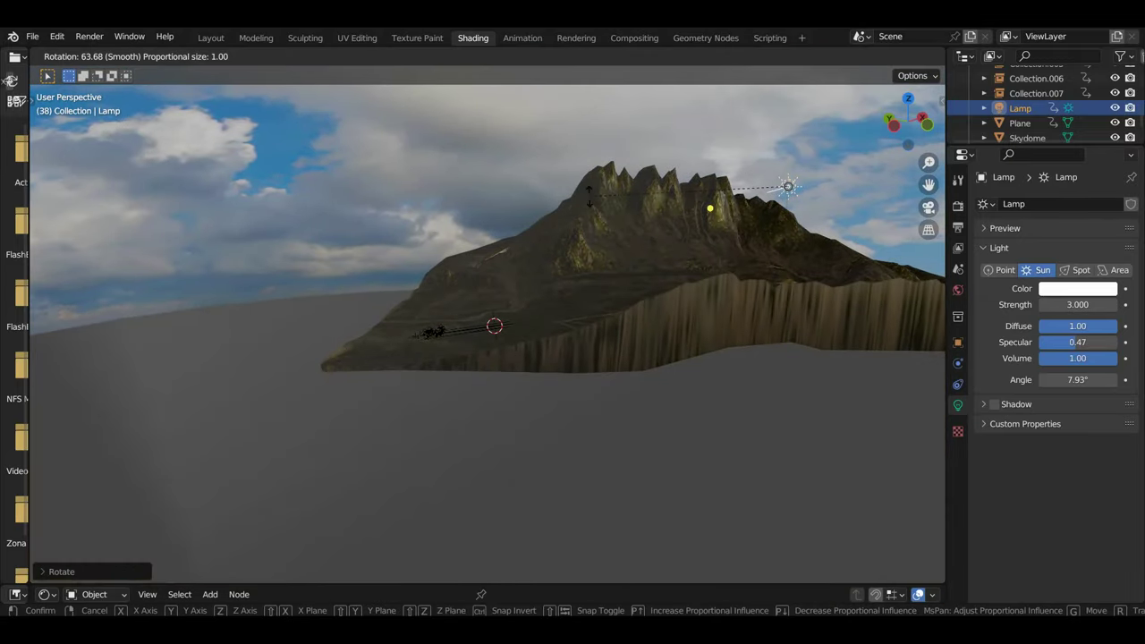
left_click(586, 195)
Step: Fine-tune the sun lamp's position and angle, about 16.6°, then view the herd through the camera
key("g")
left_click(624, 252)
key("r")
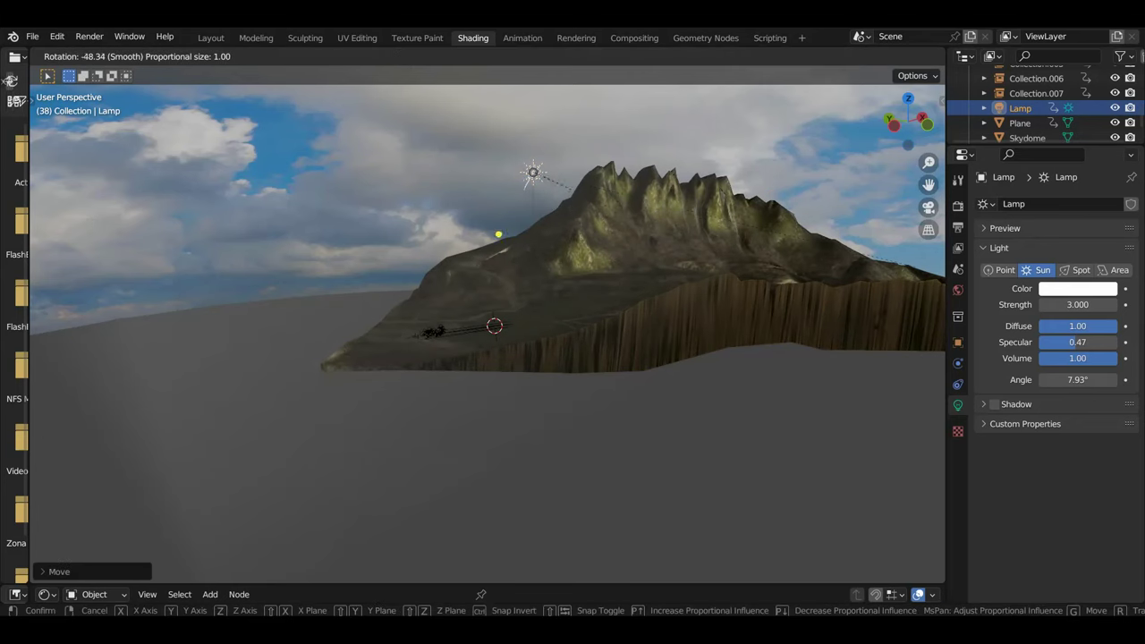
left_click(158, 592)
mouse_move(650, 320)
middle_mouse_down()
mouse_move(487, 358)
mouse_move(501, 331)
mouse_move(483, 307)
middle_mouse_up()
key("r")
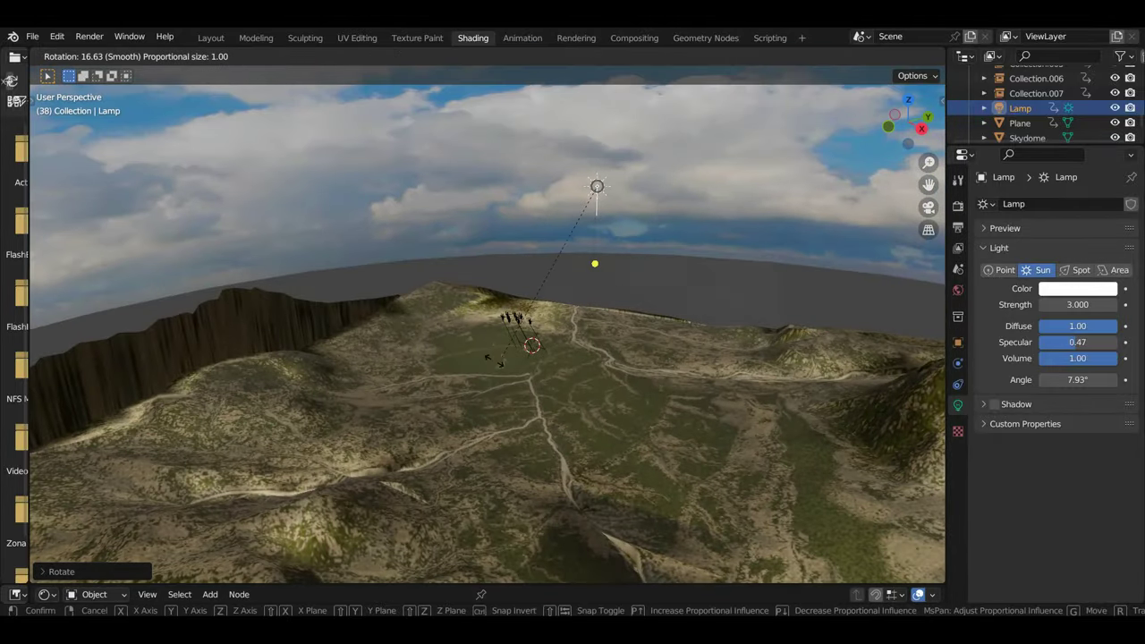
left_click(476, 367)
mouse_move(477, 368)
middle_mouse_down()
mouse_move(503, 384)
mouse_move(638, 383)
mouse_move(601, 380)
middle_mouse_up()
key("KP_0")
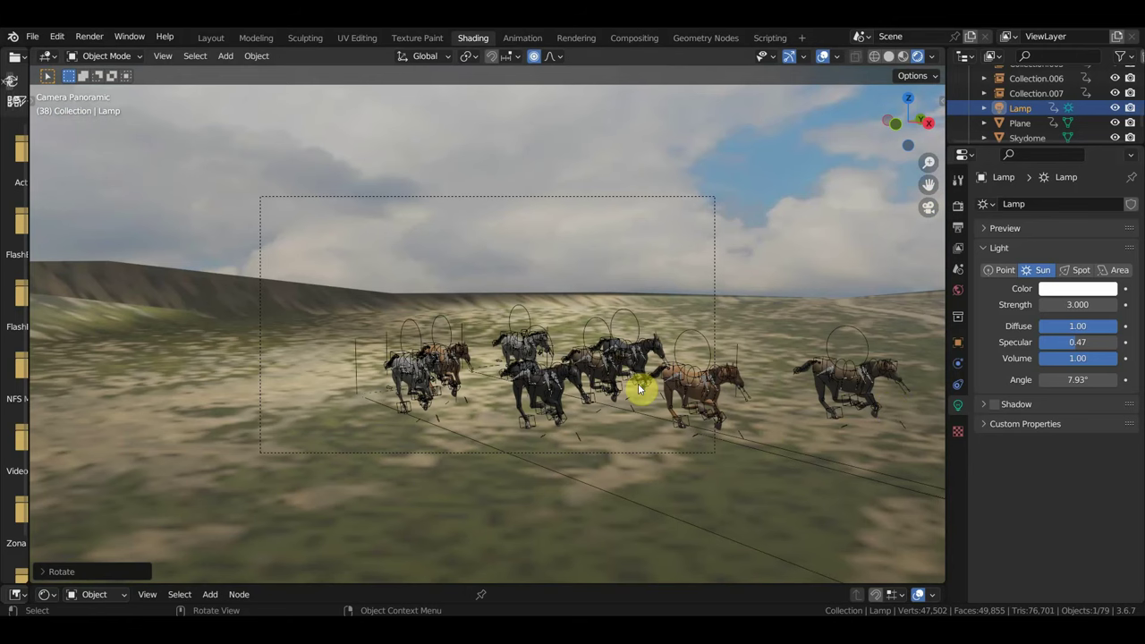
Step: Move the sun lamp to a new position and rotate it to a new angle over the terrain
scroll(640, 389, "up", 2)
scroll(645, 390, "up", 2)
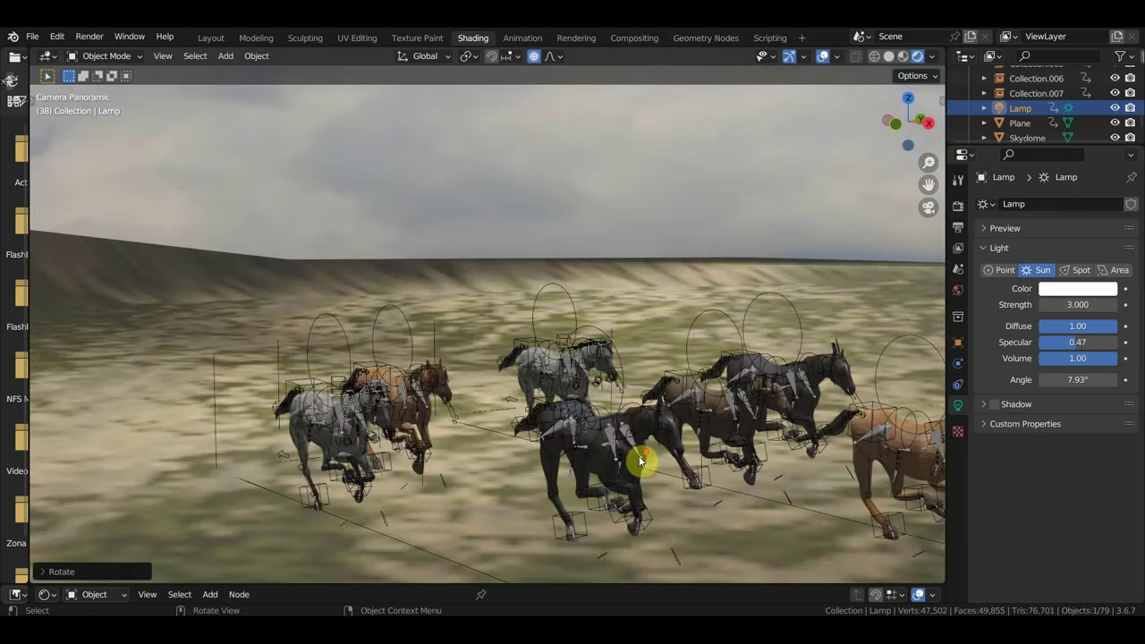
middle_click_drag(641, 461, 761, 435)
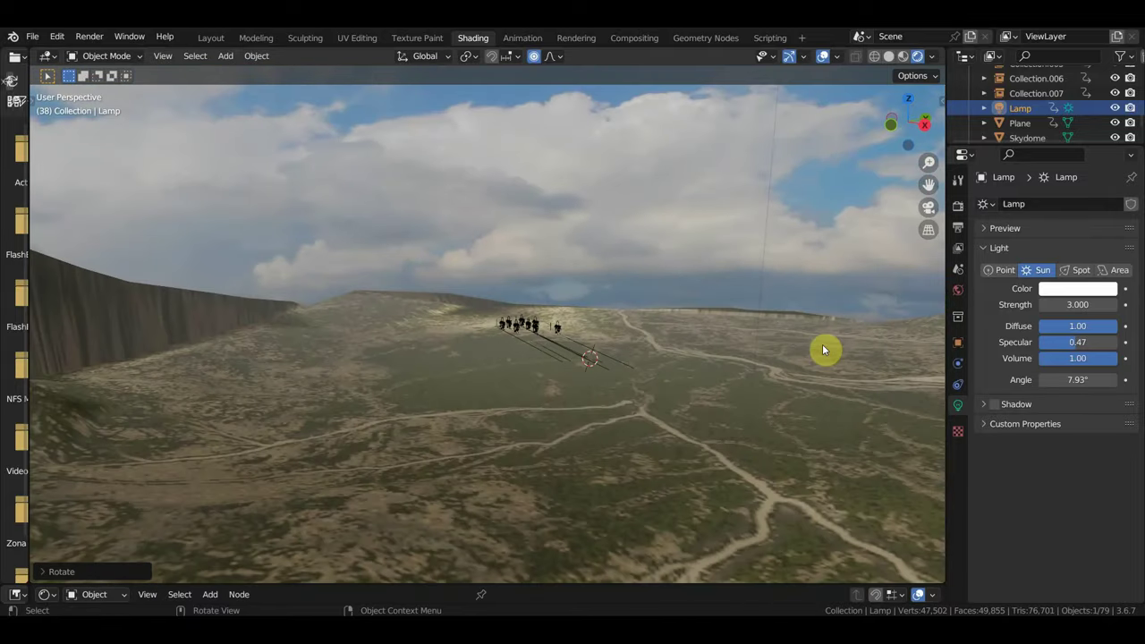
key("g")
left_click(464, 412)
key("r")
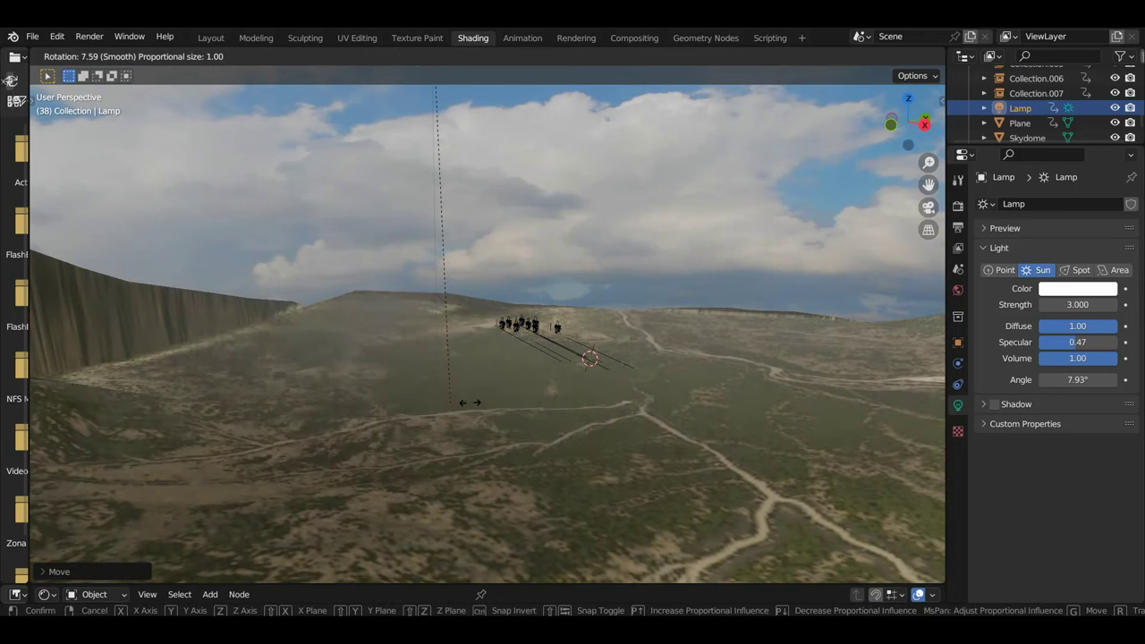
left_click(599, 384)
Step: Inspect the lit herd through the camera with overlays hidden, selecting the Collection.006 horse group
middle_click_drag(599, 384, 588, 386)
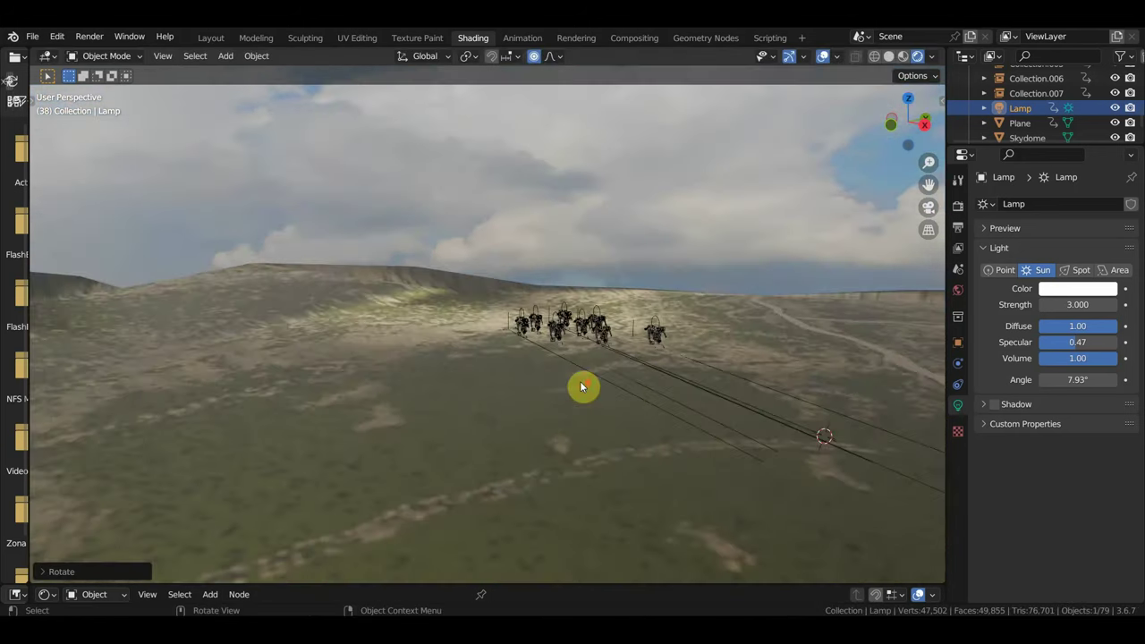
scroll(617, 379, "up", 2)
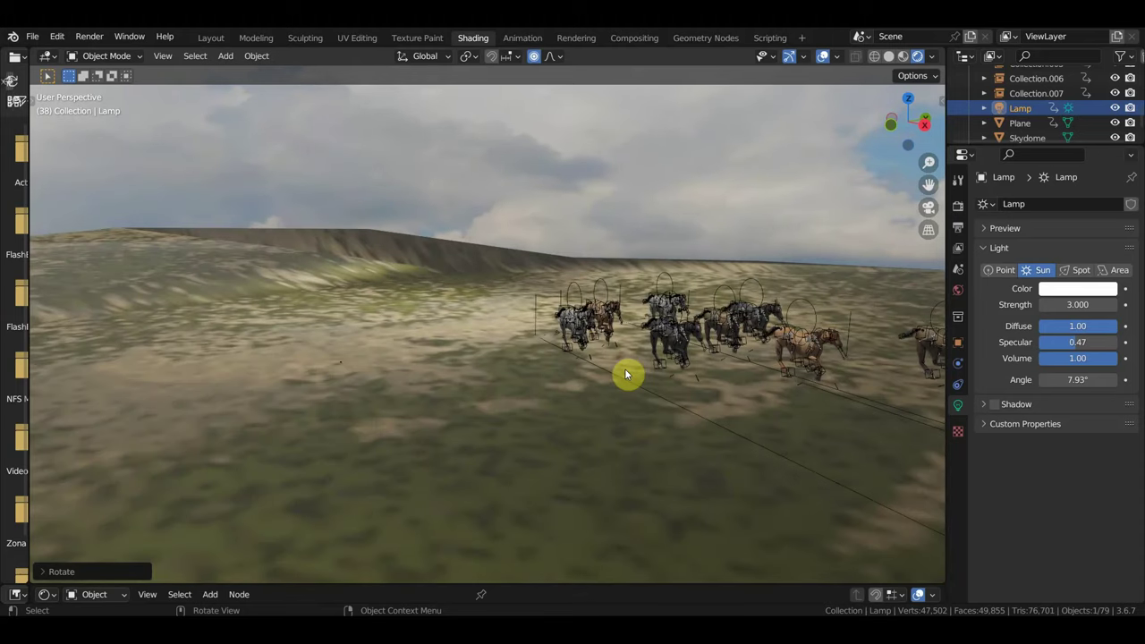
key("KP_0")
left_click(823, 56)
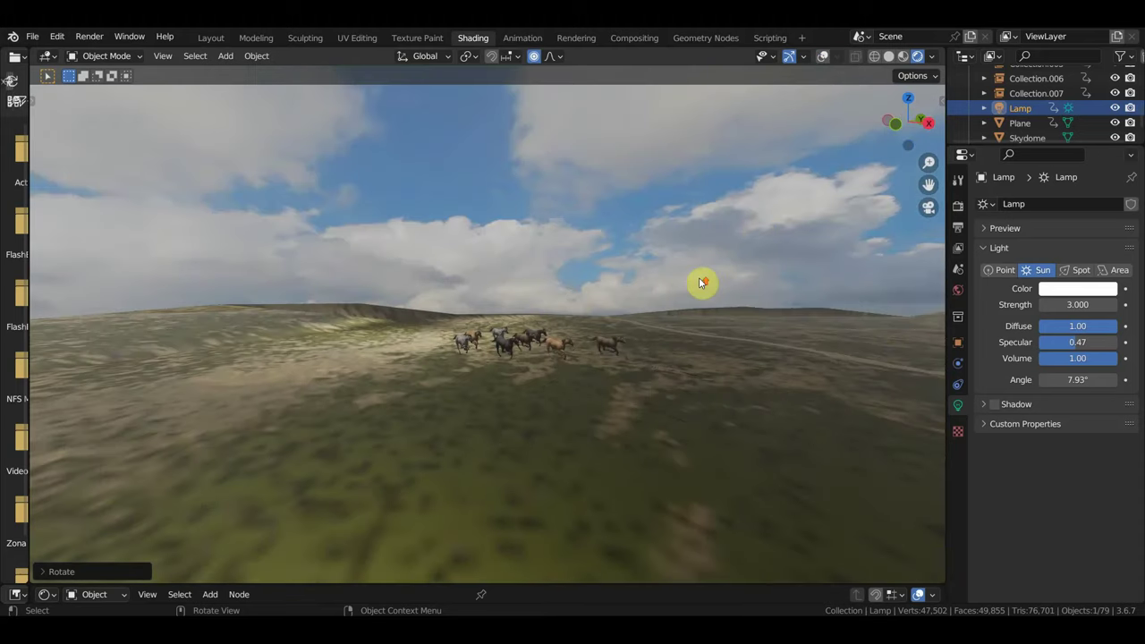
middle_click_drag(682, 372, 474, 291)
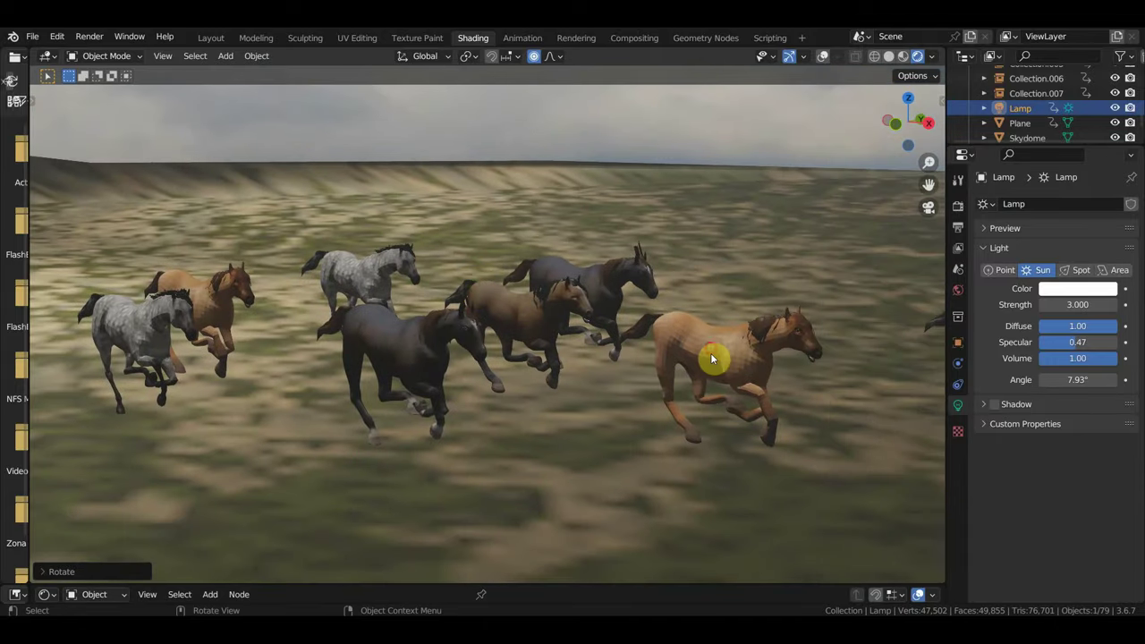
left_click(712, 359)
right_click(713, 357)
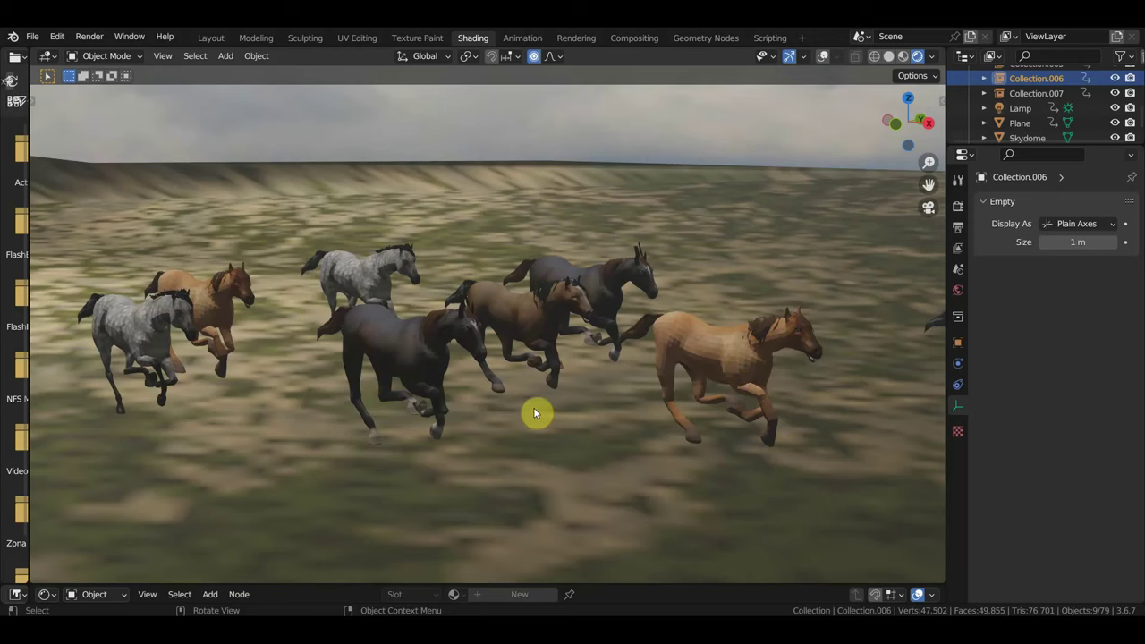
mouse_move(512, 431)
middle_mouse_down()
mouse_move(579, 417)
mouse_move(725, 417)
mouse_move(644, 454)
mouse_move(603, 453)
middle_mouse_up()
mouse_move(599, 451)
middle_mouse_down()
mouse_move(631, 437)
mouse_move(296, 417)
mouse_move(282, 400)
mouse_move(305, 408)
mouse_move(391, 388)
mouse_move(242, 391)
mouse_move(352, 376)
mouse_move(605, 391)
middle_mouse_up()
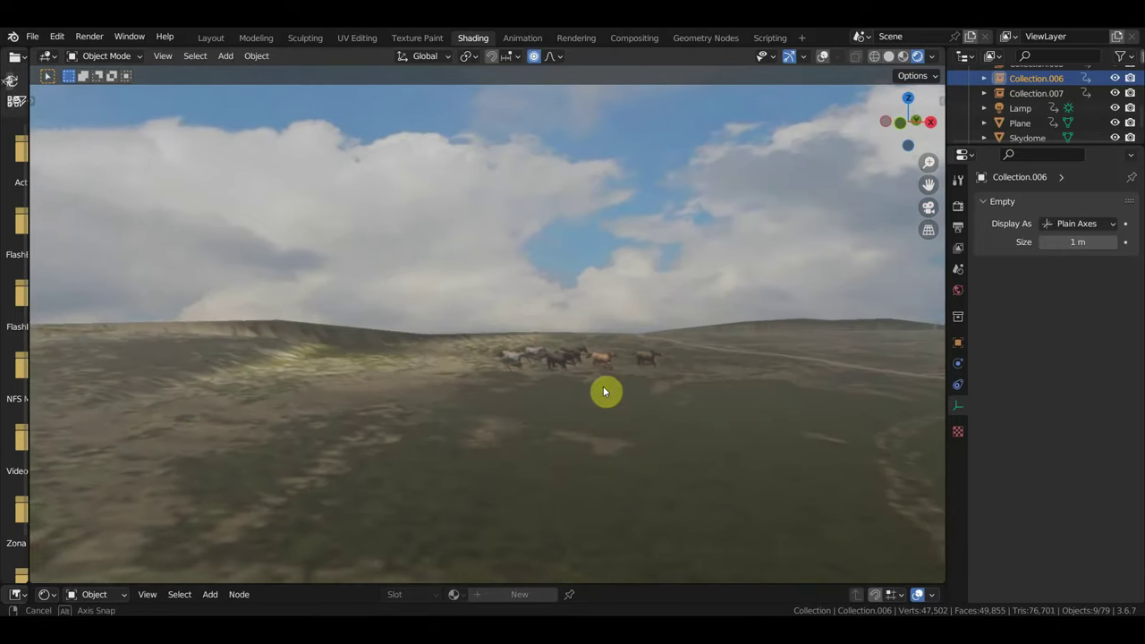
Step: Reselect the sun lamp in the Outliner and check the distant herd from the camera view
left_click(1019, 107)
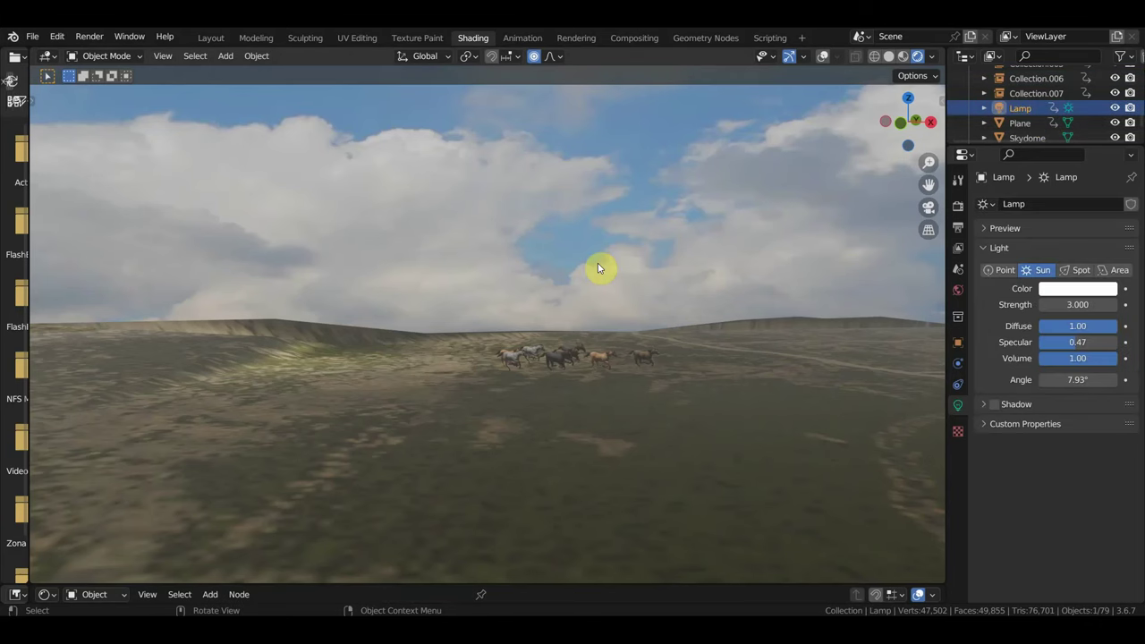
key("KP_0")
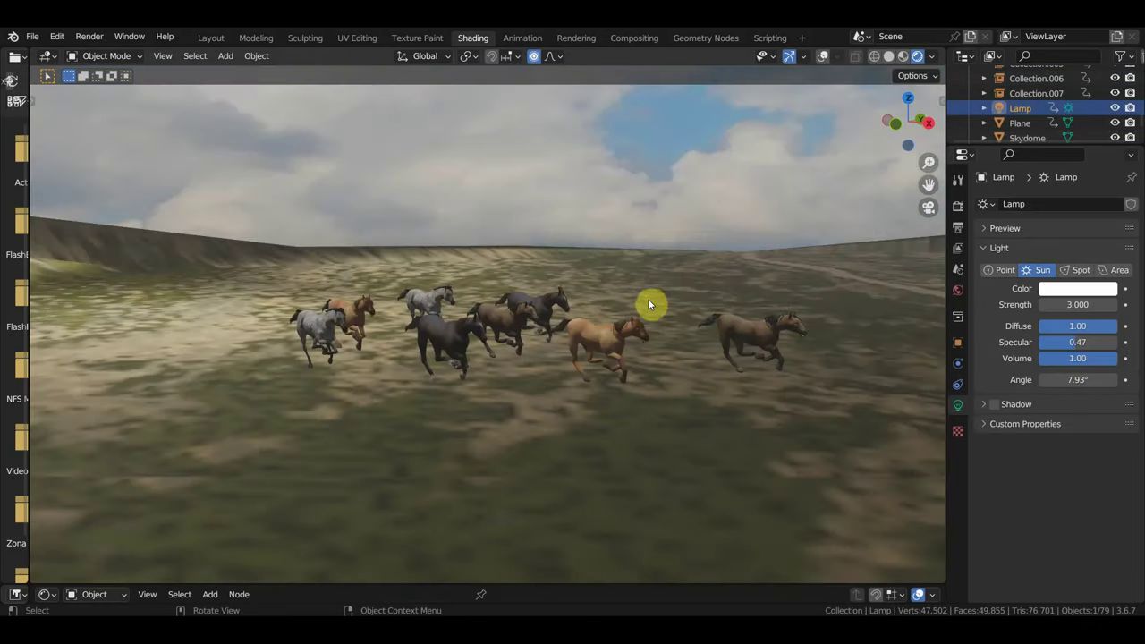
key("shift+Left")
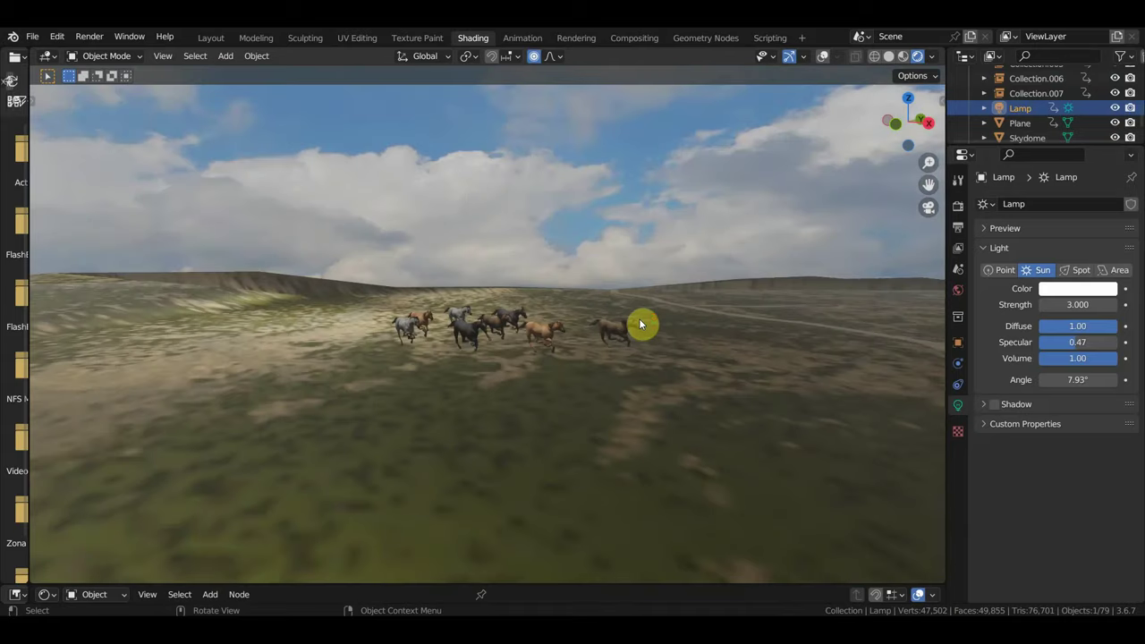
middle_click_drag(659, 321, 700, 326)
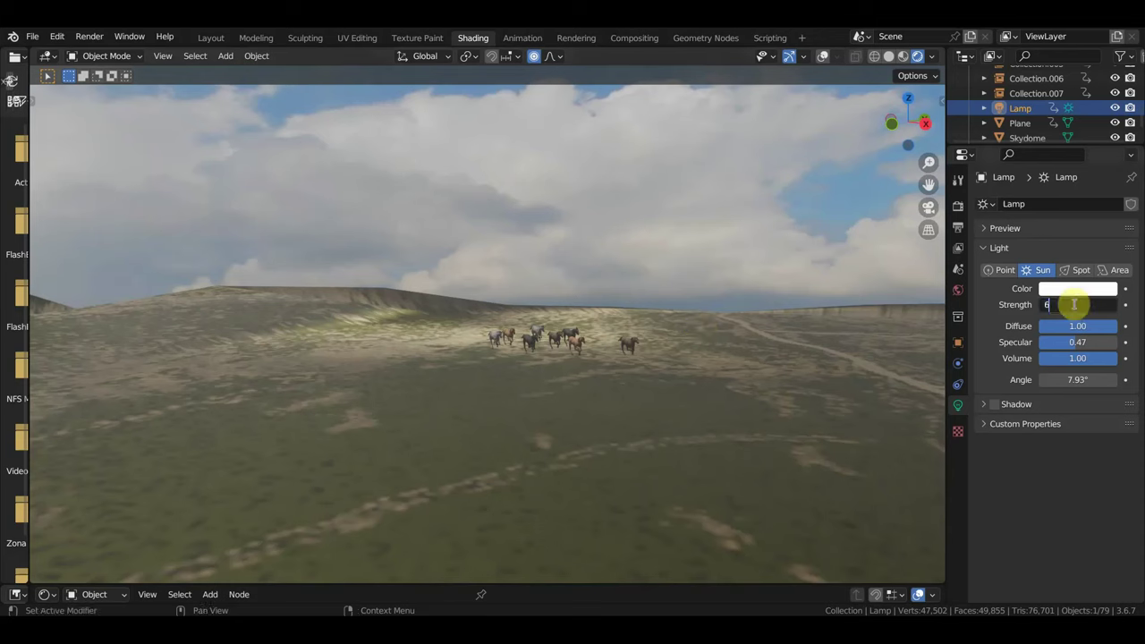
Step: Confirm sun lamp Strength 6.000 and rotate the lamp twice
key("Return")
scroll(675, 374, "up", 3)
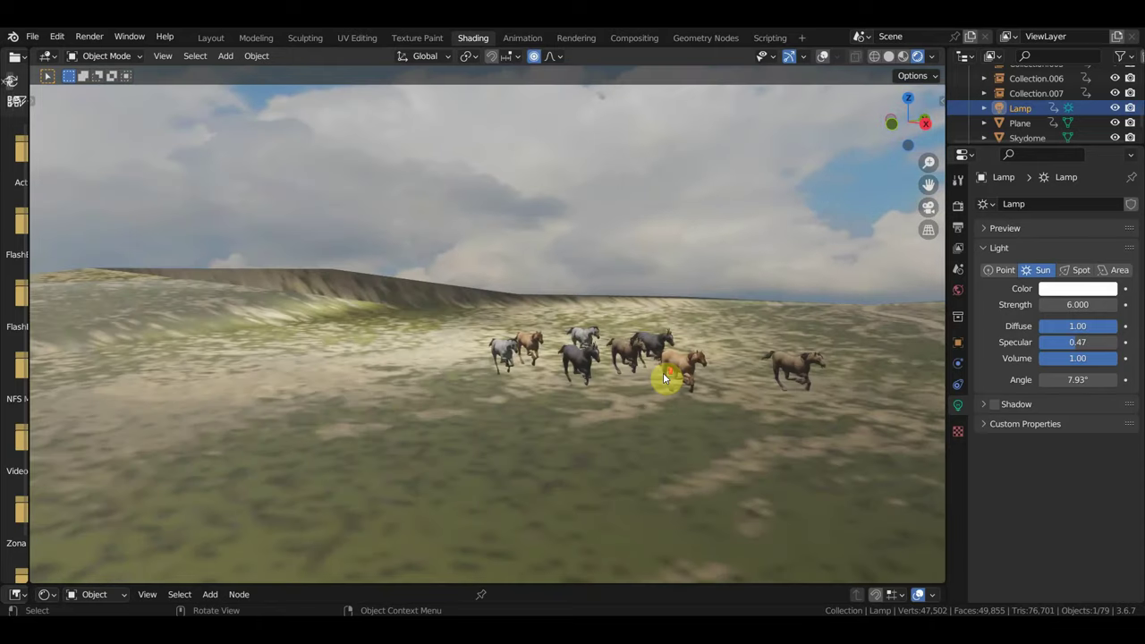
key("r")
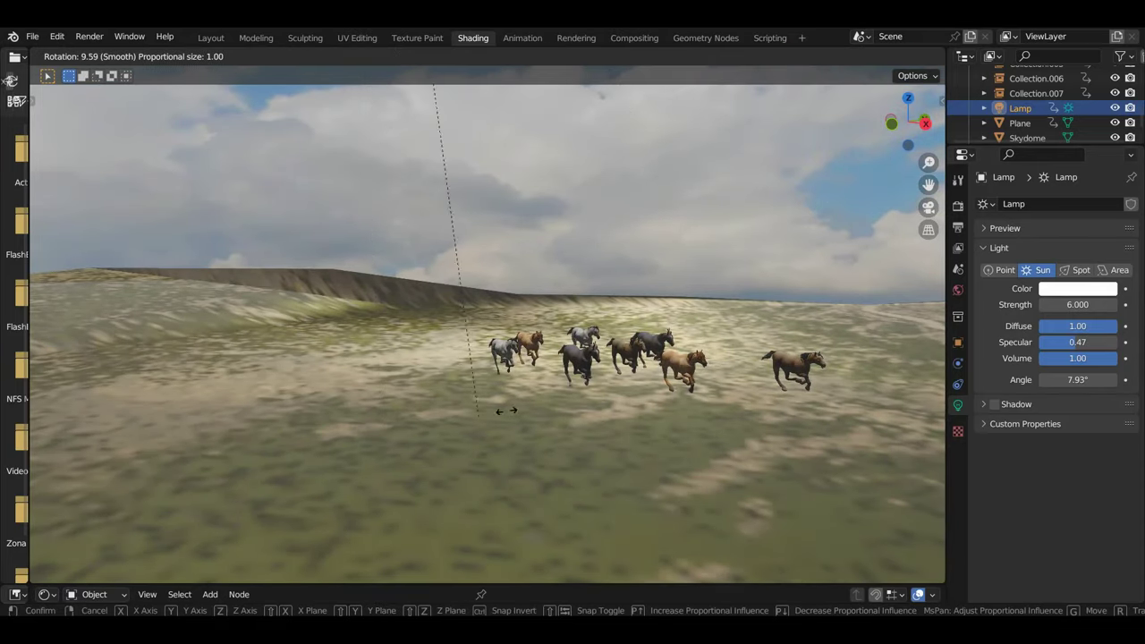
left_click(657, 380)
middle_click_drag(673, 385, 819, 381)
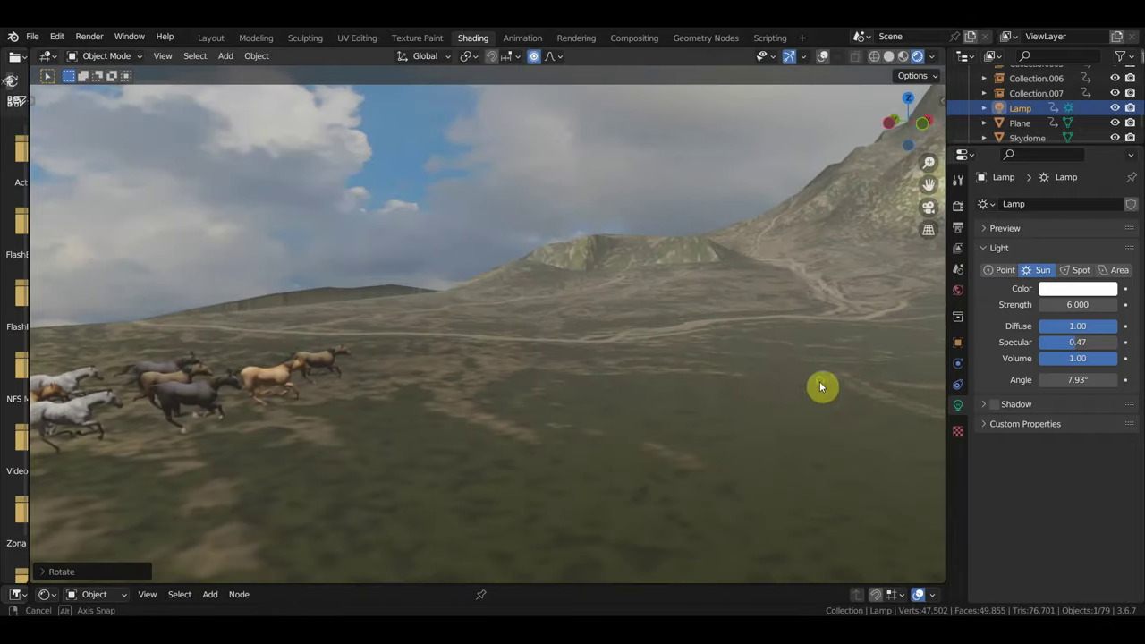
key("r")
left_click(626, 350)
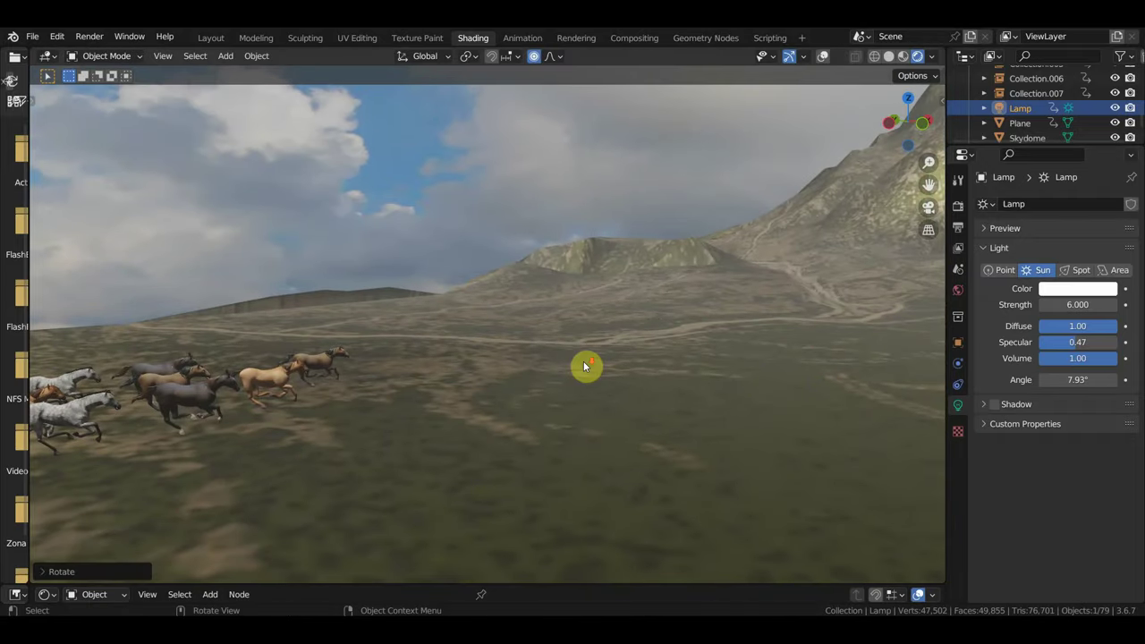
Step: Rotate the sun lamp, move it to a new position, and rotate it again
scroll(585, 369, "up", 5)
middle_click_drag(618, 347, 661, 360)
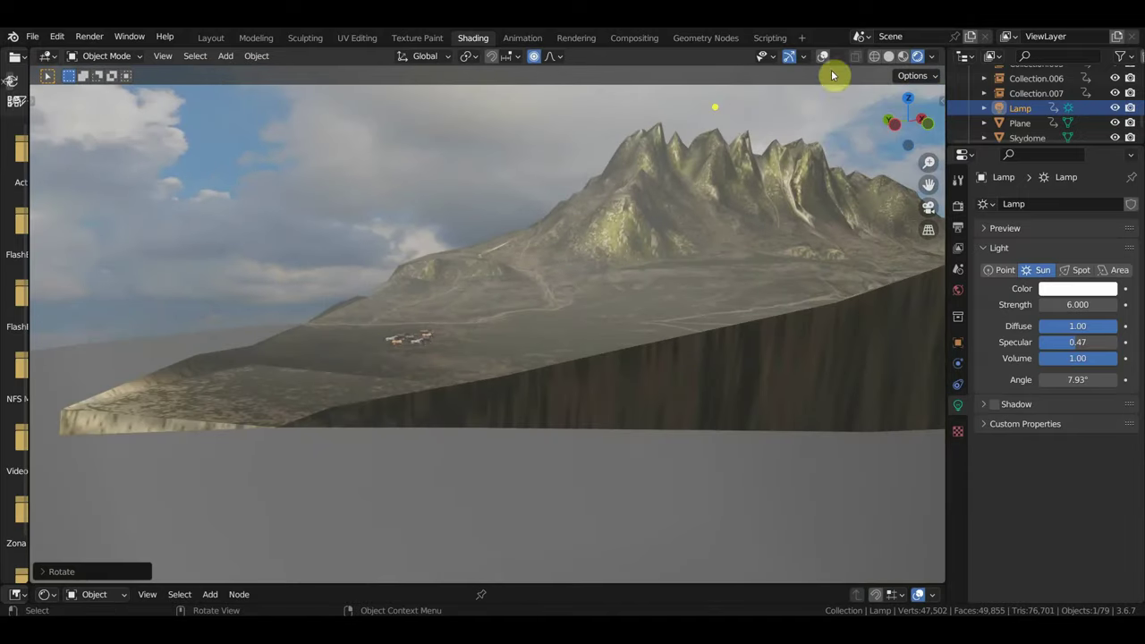
key("r")
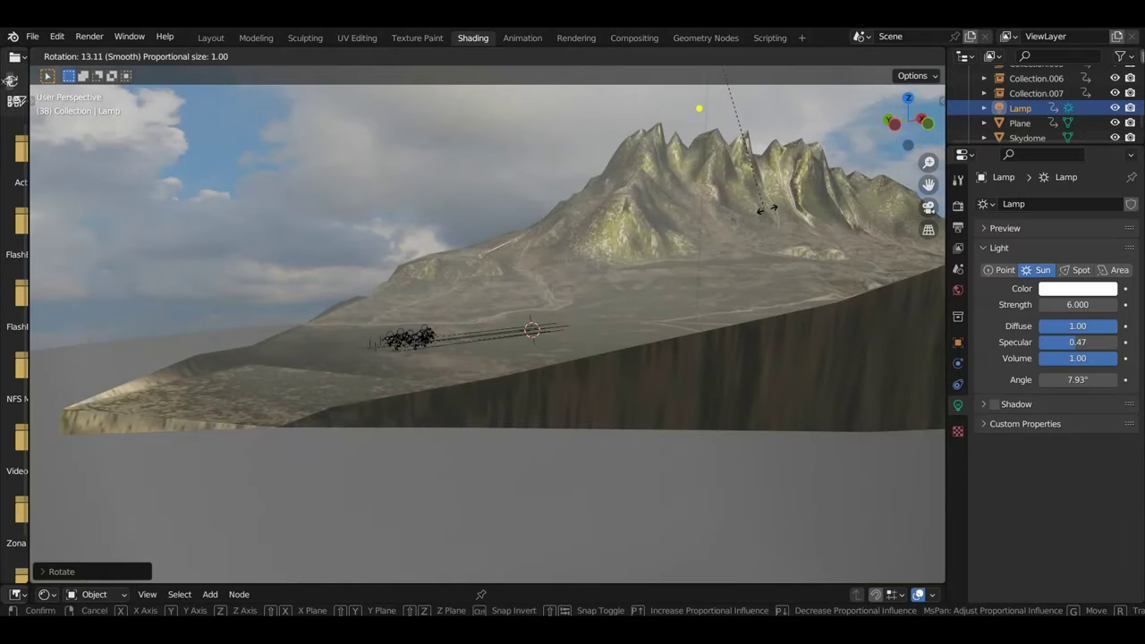
left_click(791, 205)
key("g")
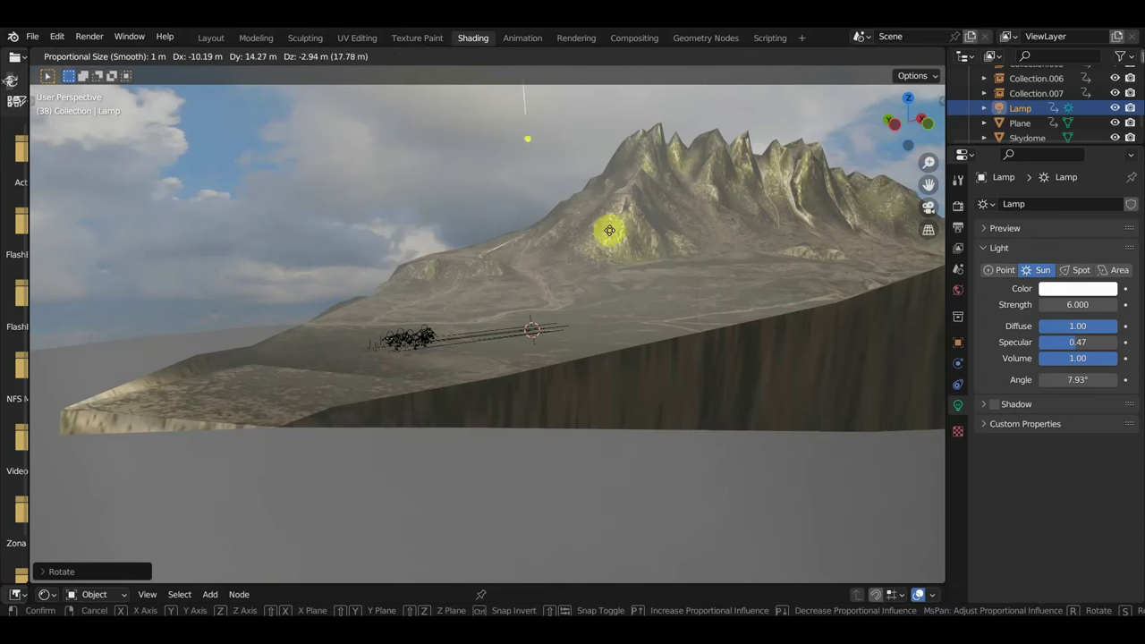
left_click(432, 250)
key("r")
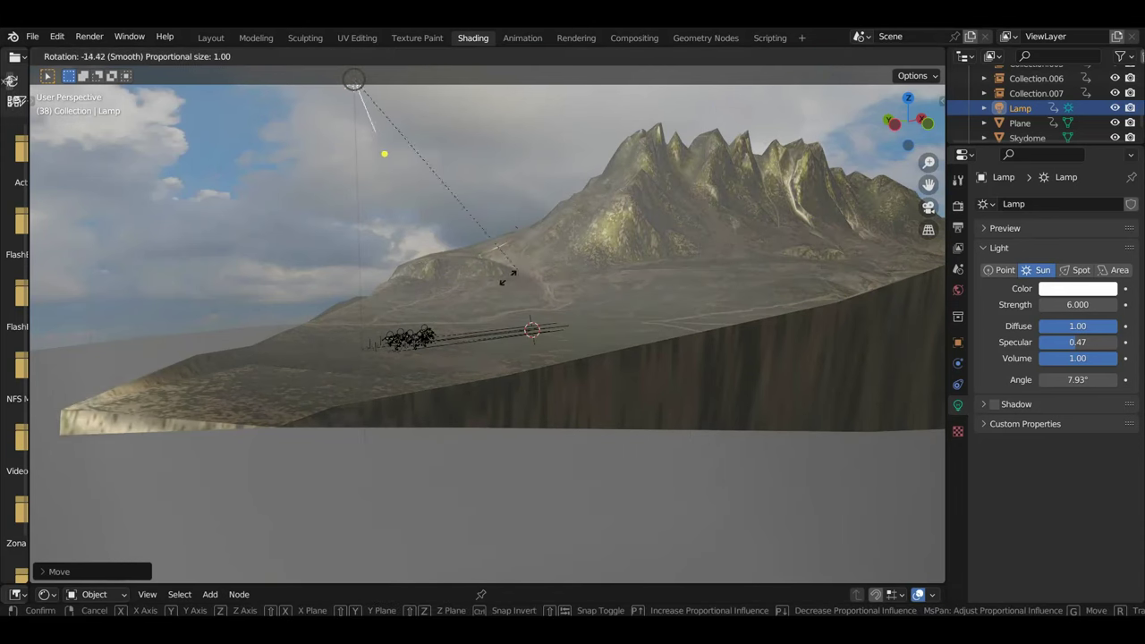
left_click(441, 352)
Step: From a low side view of the herd, re-angle the sun lamp once more
mouse_move(442, 352)
middle_mouse_down()
mouse_move(465, 347)
mouse_move(312, 338)
middle_mouse_up()
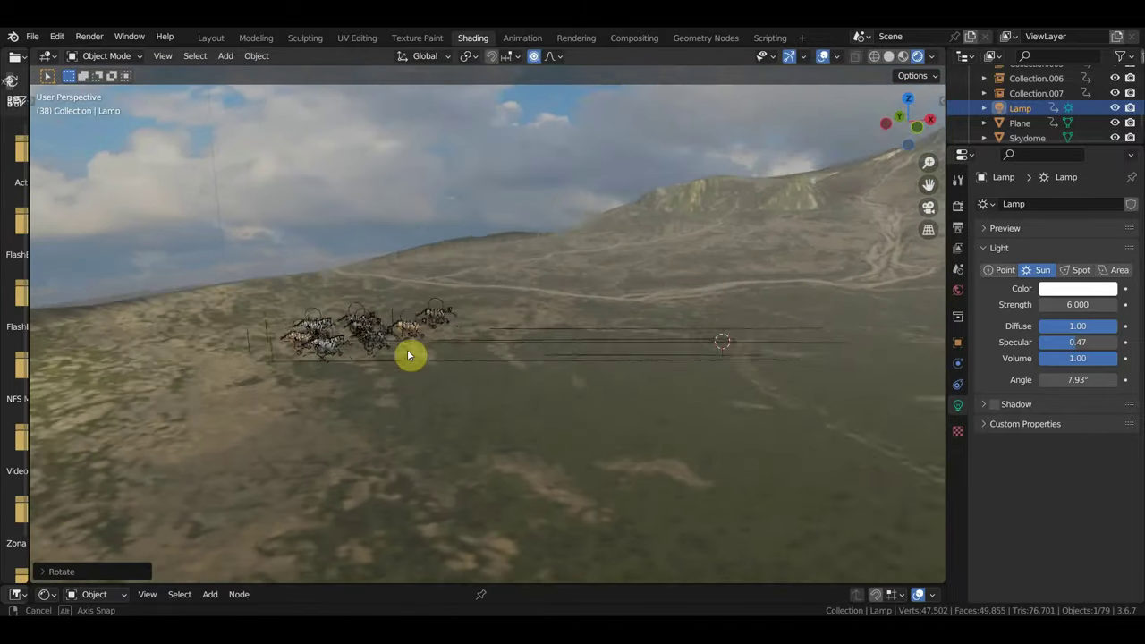
middle_click_drag(312, 338, 421, 339)
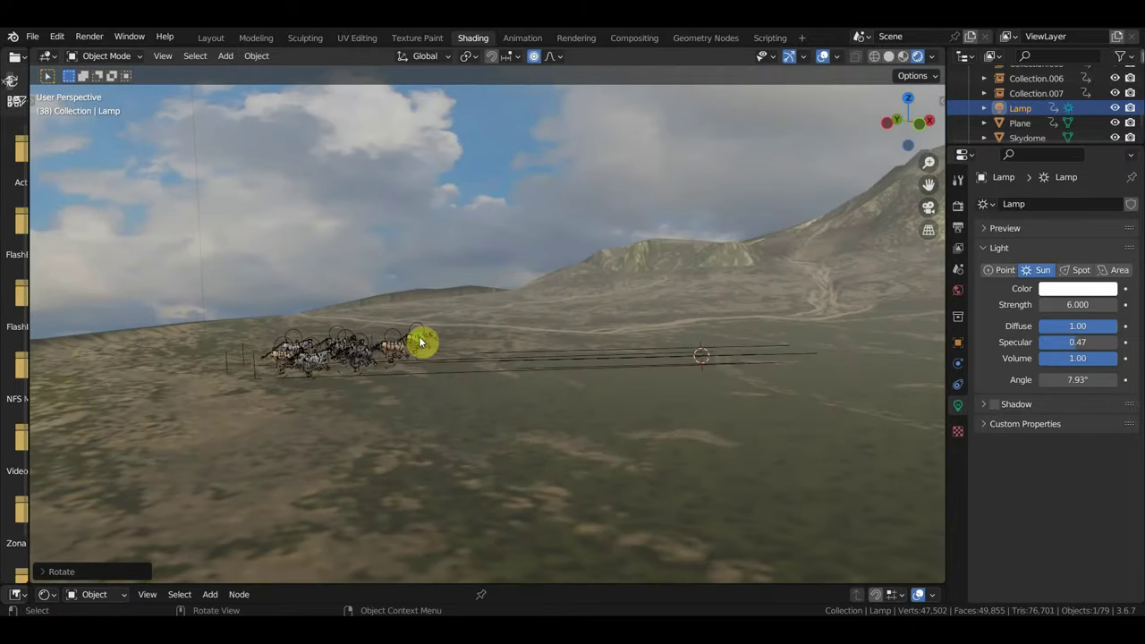
key("r")
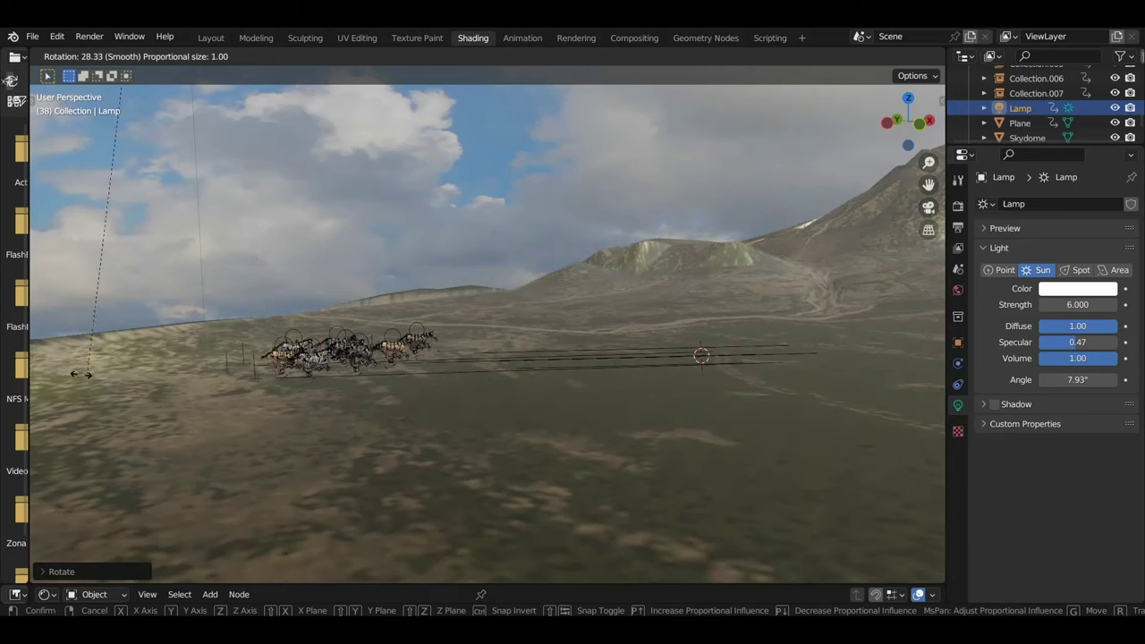
left_click(335, 358)
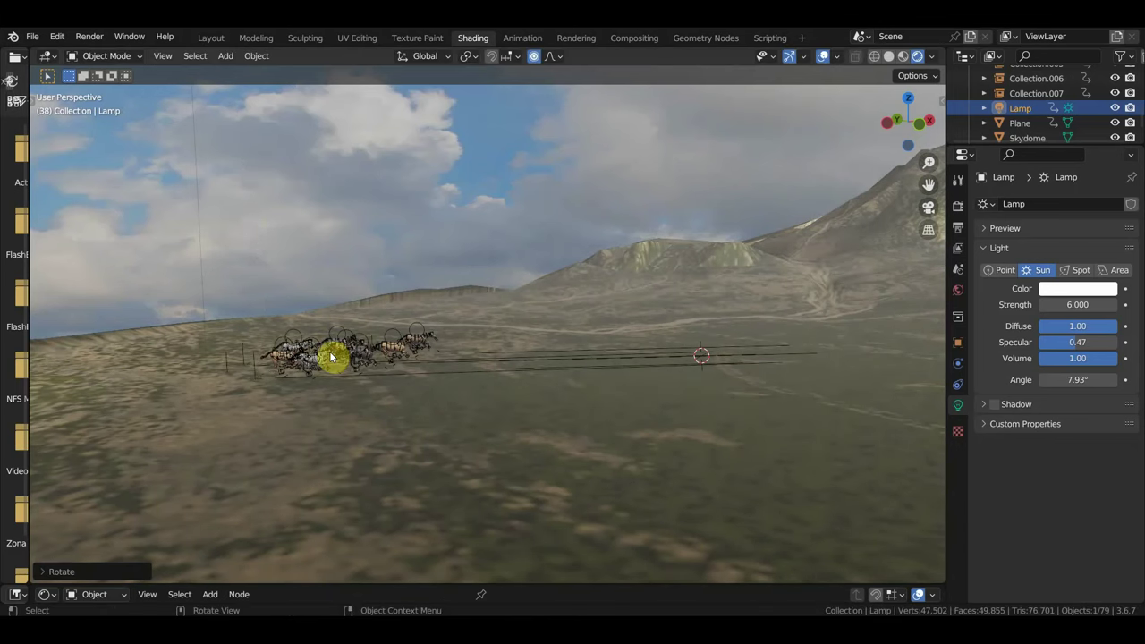
Step: Play the running-horses animation through the camera with viewport overlays hidden
key("KP_0")
scroll(340, 354, "up", 4)
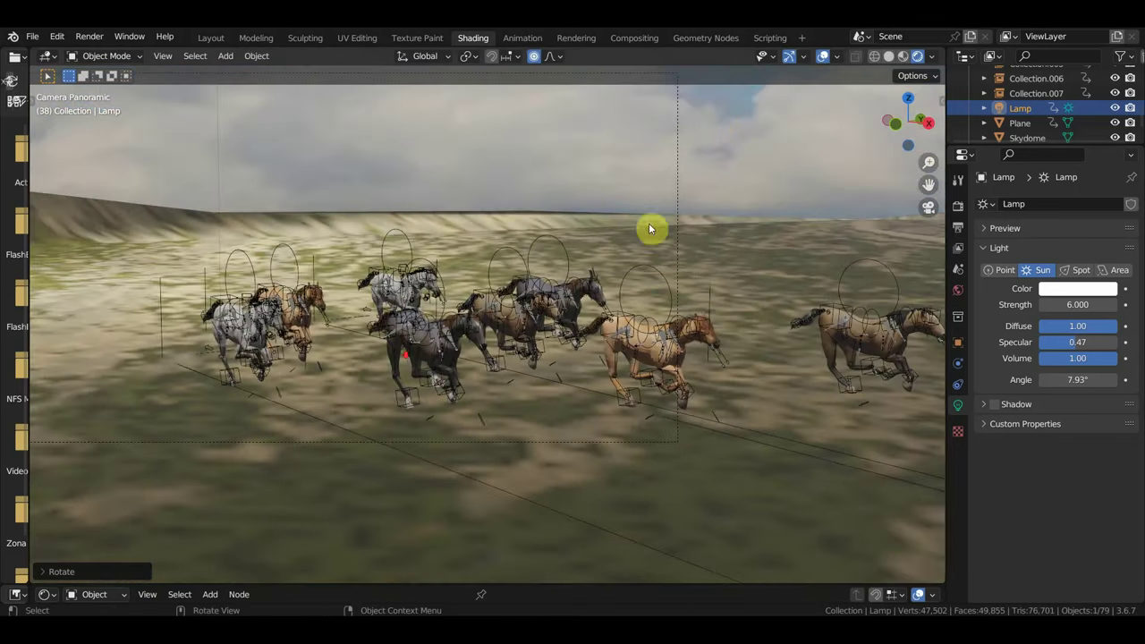
left_click(824, 57)
key("space")
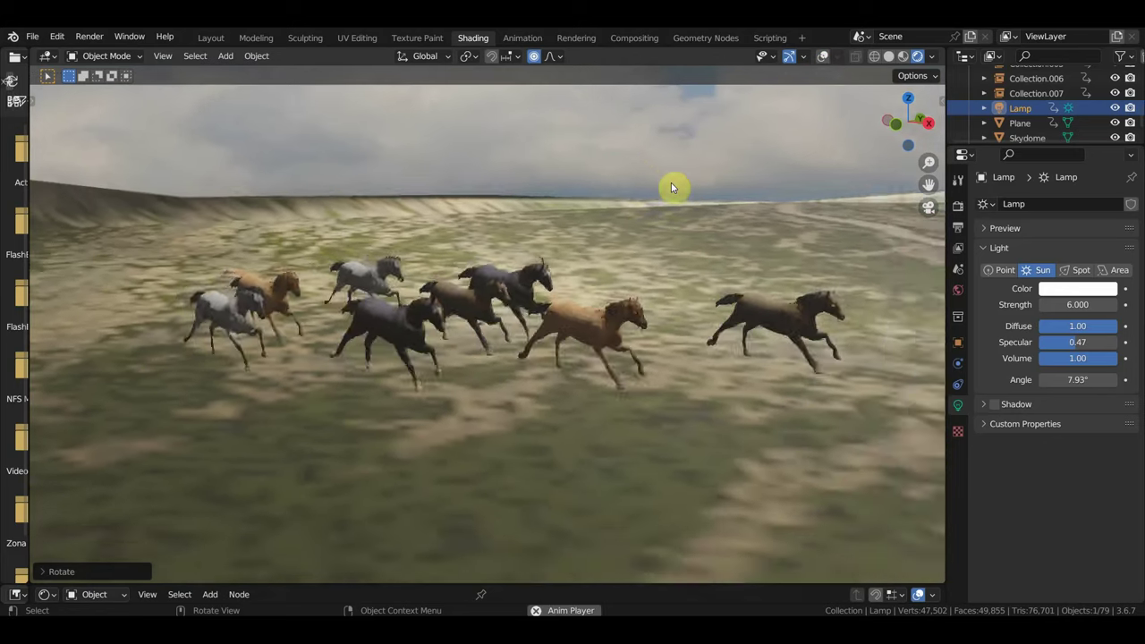
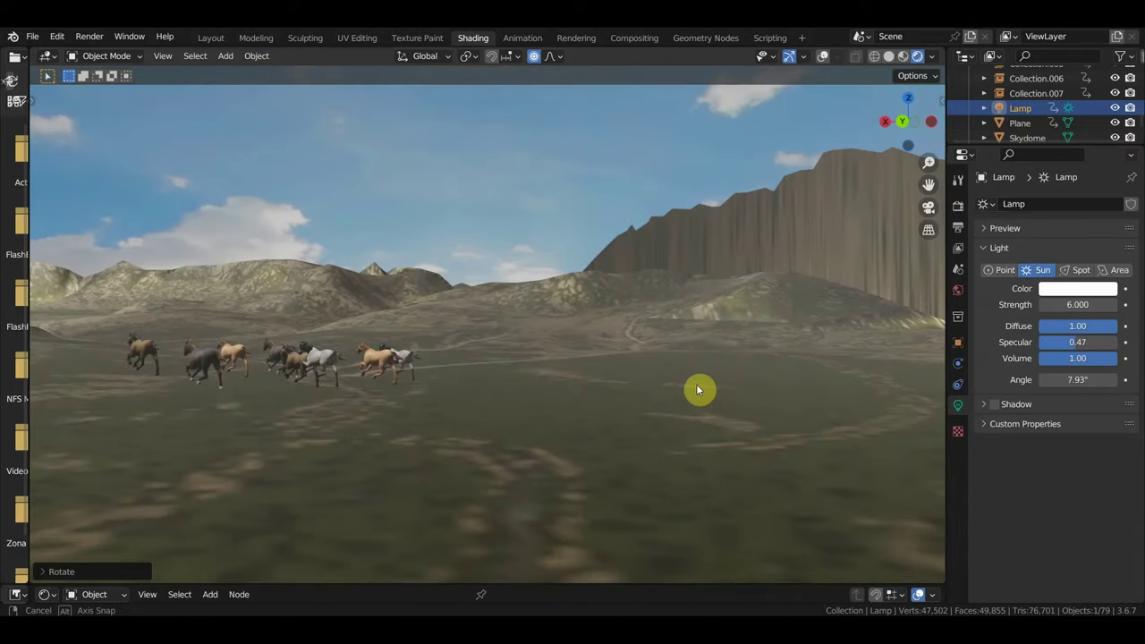
Step: Turn on the viewport overlays and rotate the sun lamp to shift the terrain lighting
left_click(823, 58)
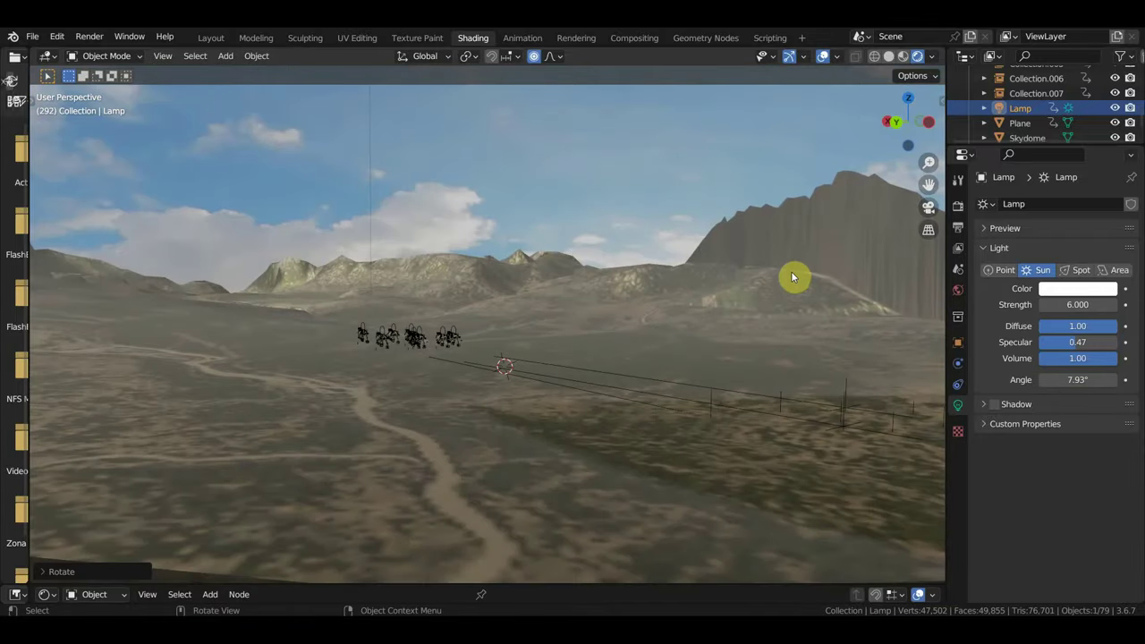
key("r")
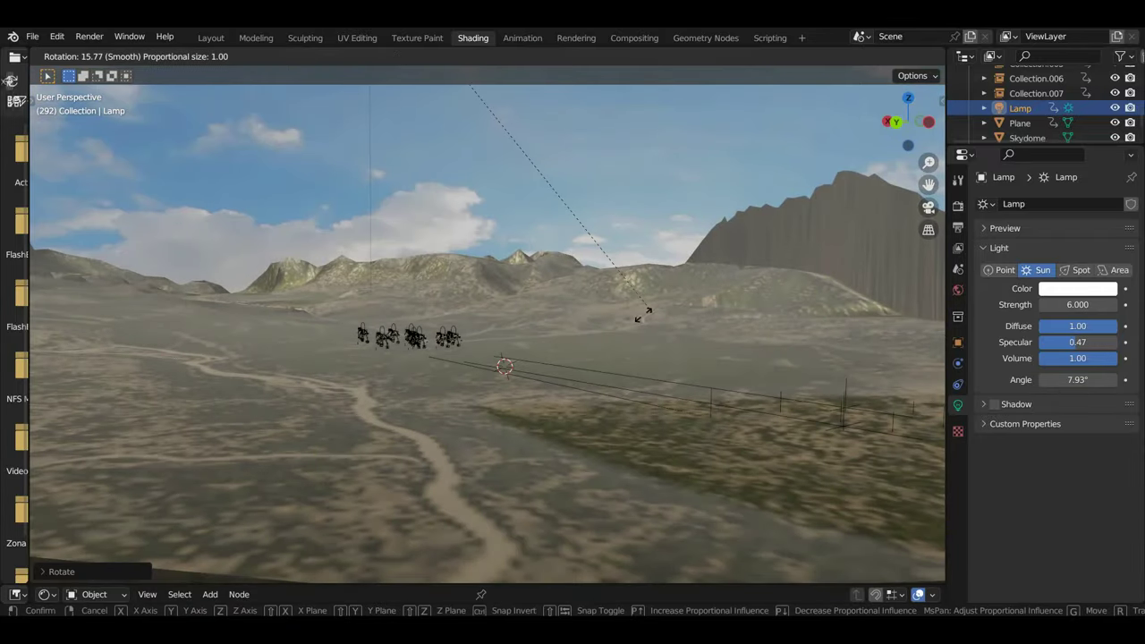
left_click(598, 324)
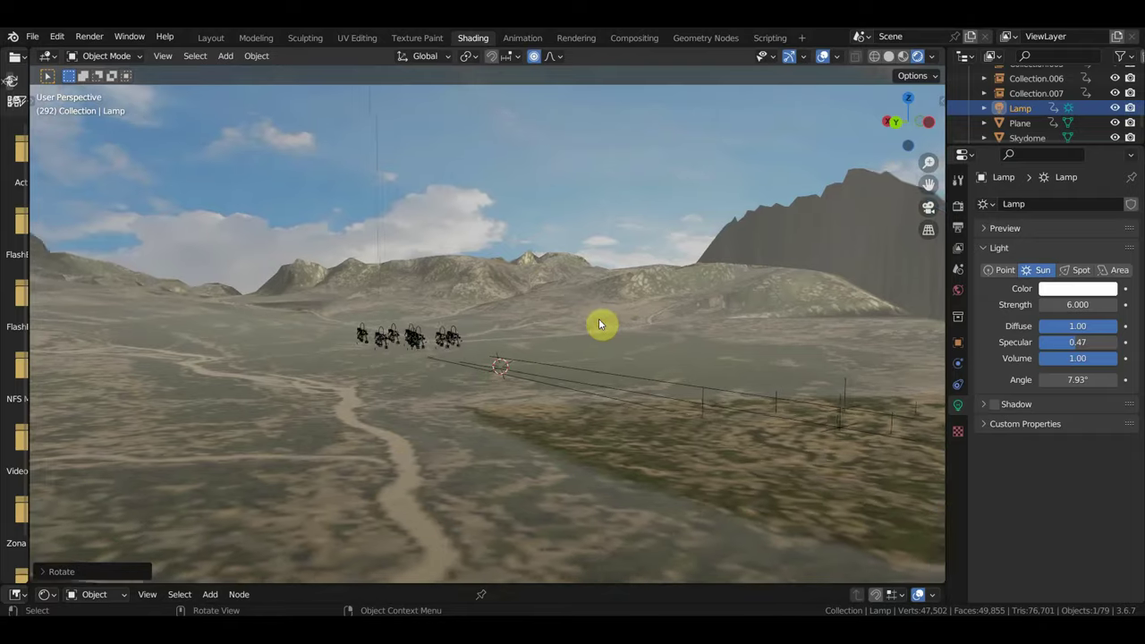
Step: Look through the panoramic camera, orbit out of it, and select the Camera object
key("KP_0")
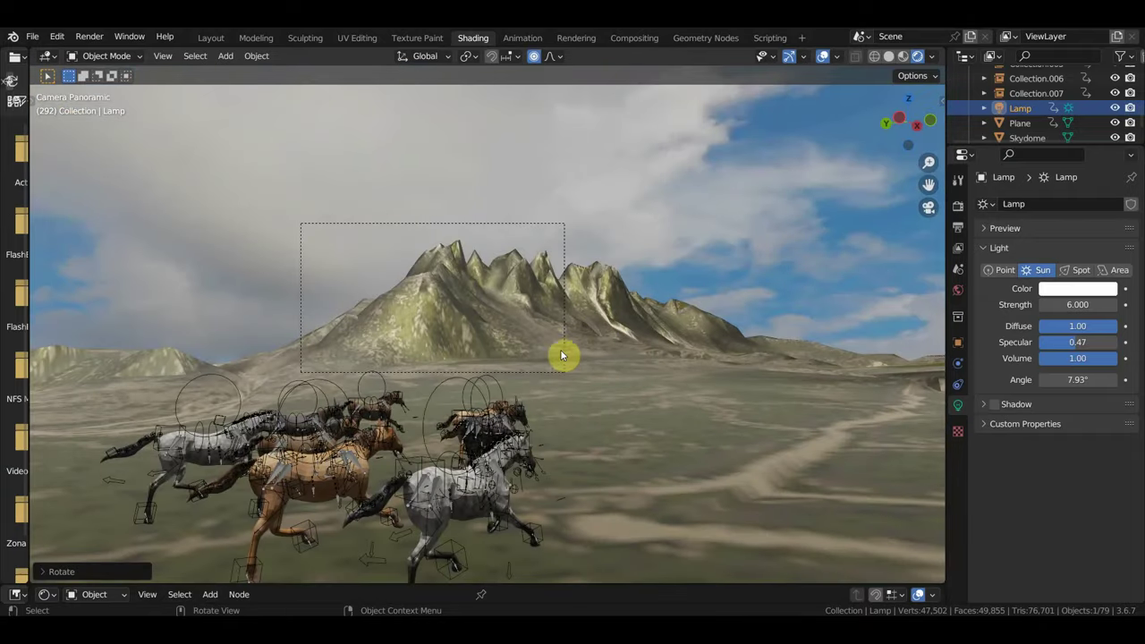
middle_click_drag(540, 355, 436, 360)
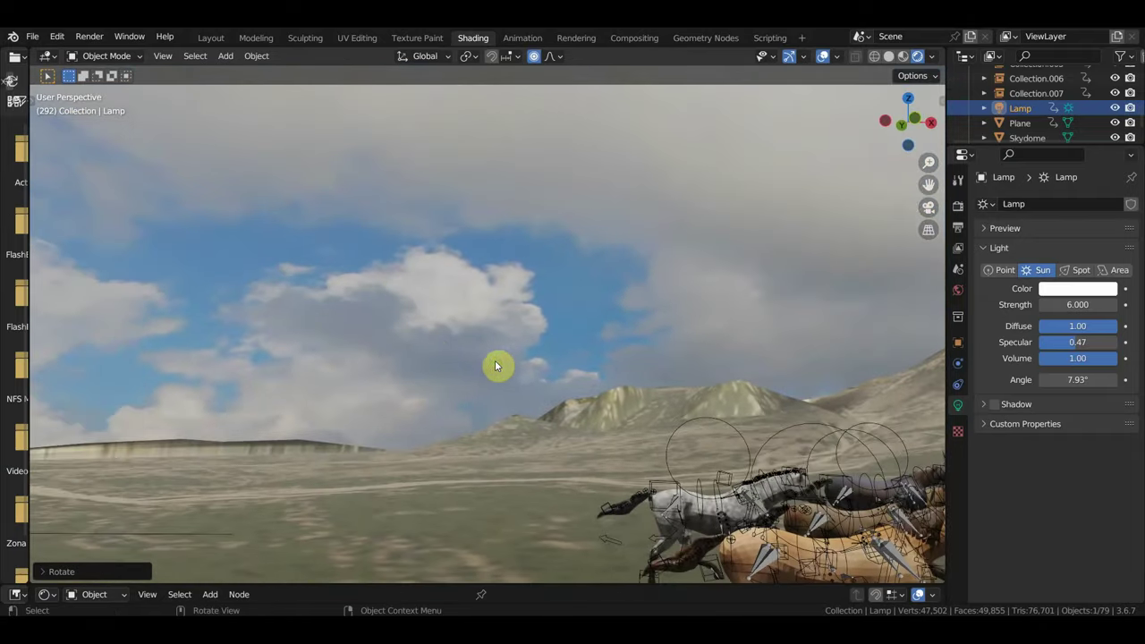
scroll(1026, 116, "up", 5)
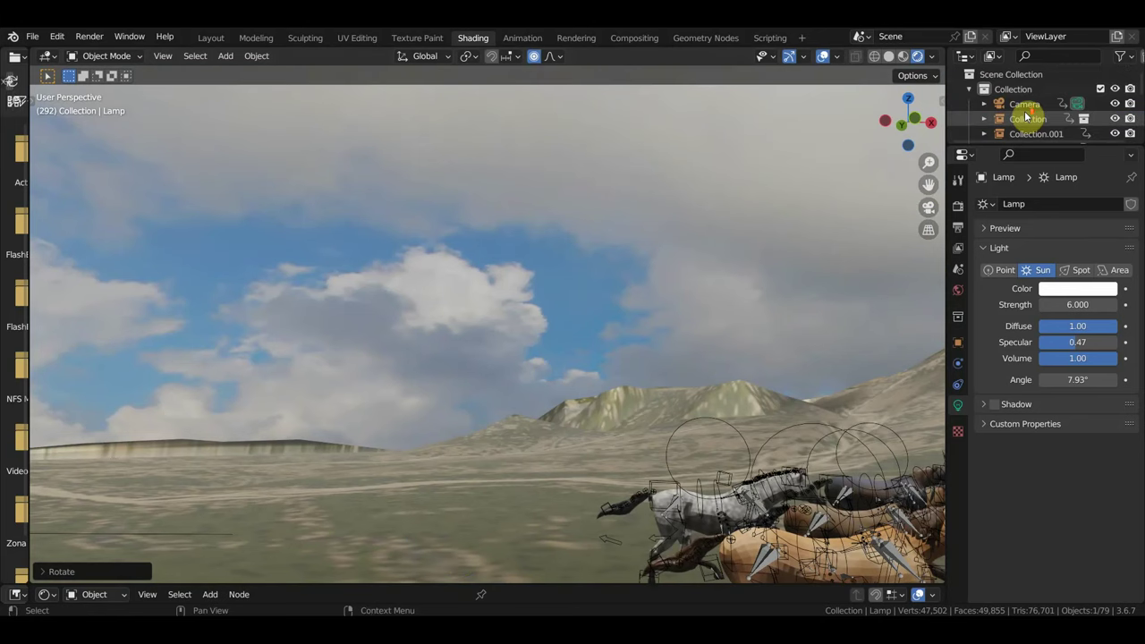
left_click(1024, 104)
Step: Frame the selected Camera and look through it, fitting the mountains inside the camera view
key("KP_Decimal")
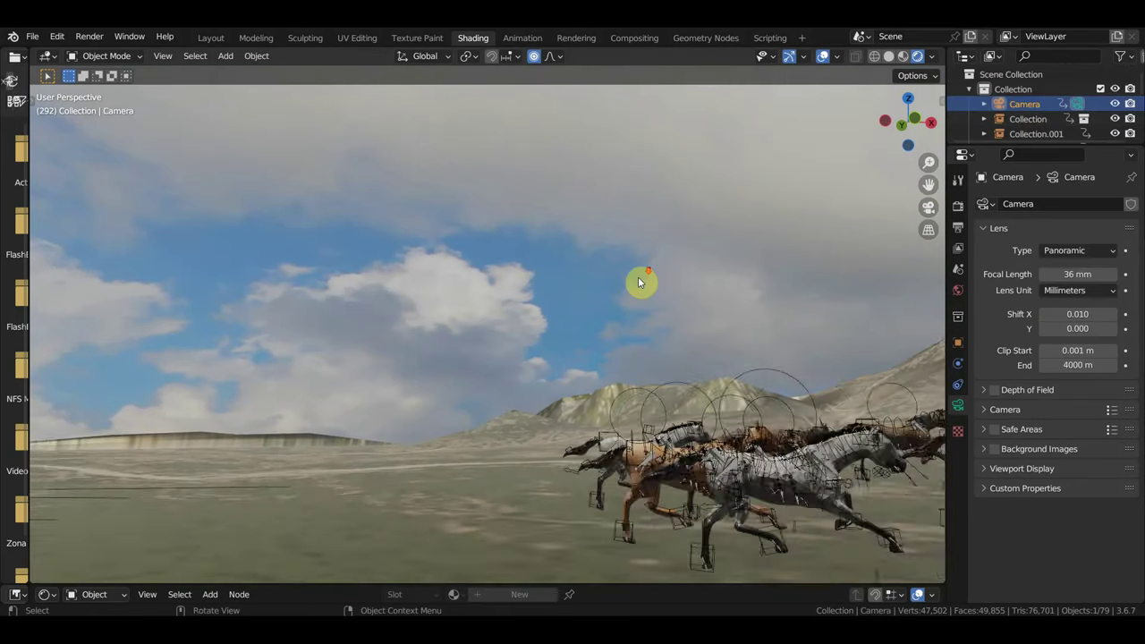
key("KP_0")
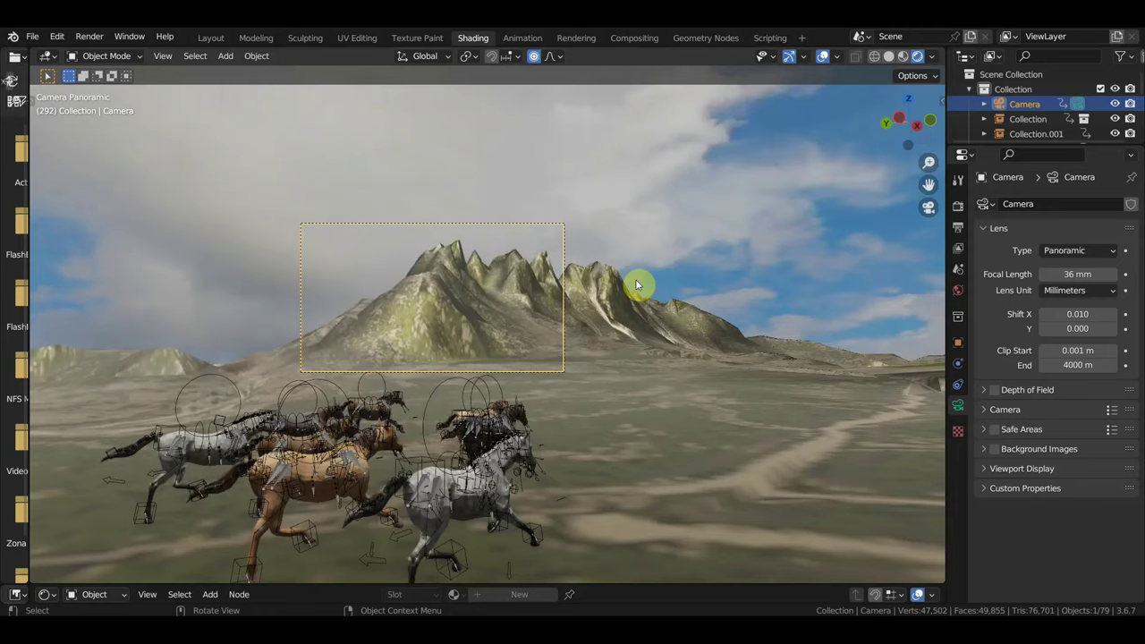
scroll(631, 284, "up", 3)
scroll(632, 285, "up", 2)
scroll(631, 286, "down", 3)
mouse_move(631, 286)
middle_mouse_down("shift")
mouse_move(723, 334)
mouse_move(786, 407)
mouse_move(807, 401)
middle_mouse_up("shift")
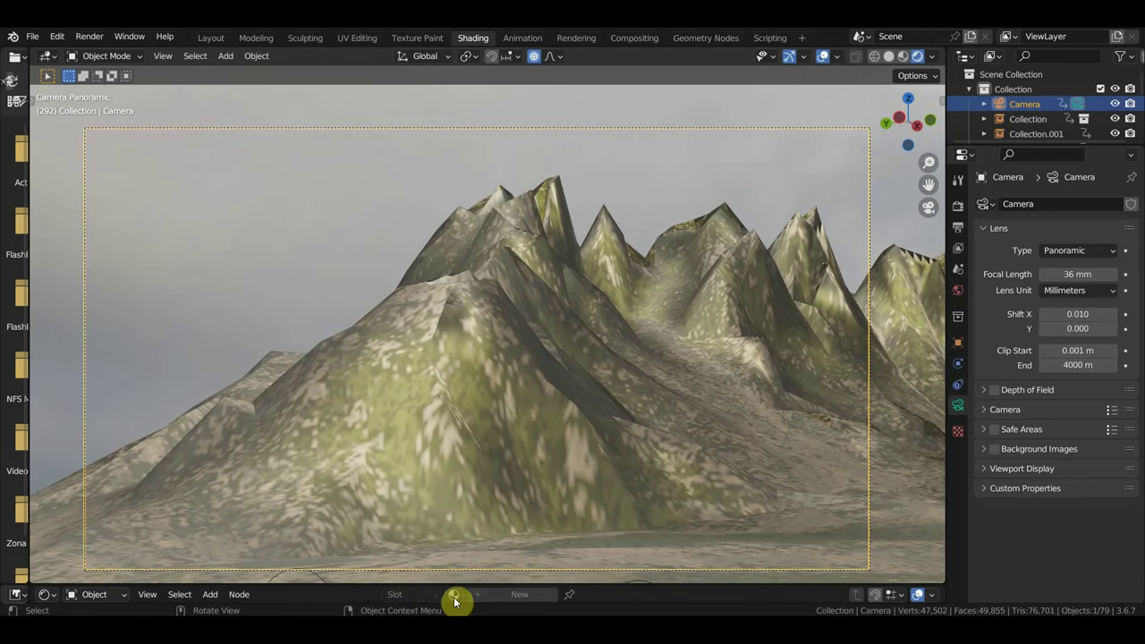
Step: Move the animation to frame 23 and orbit out to see the herd from afar
key("space")
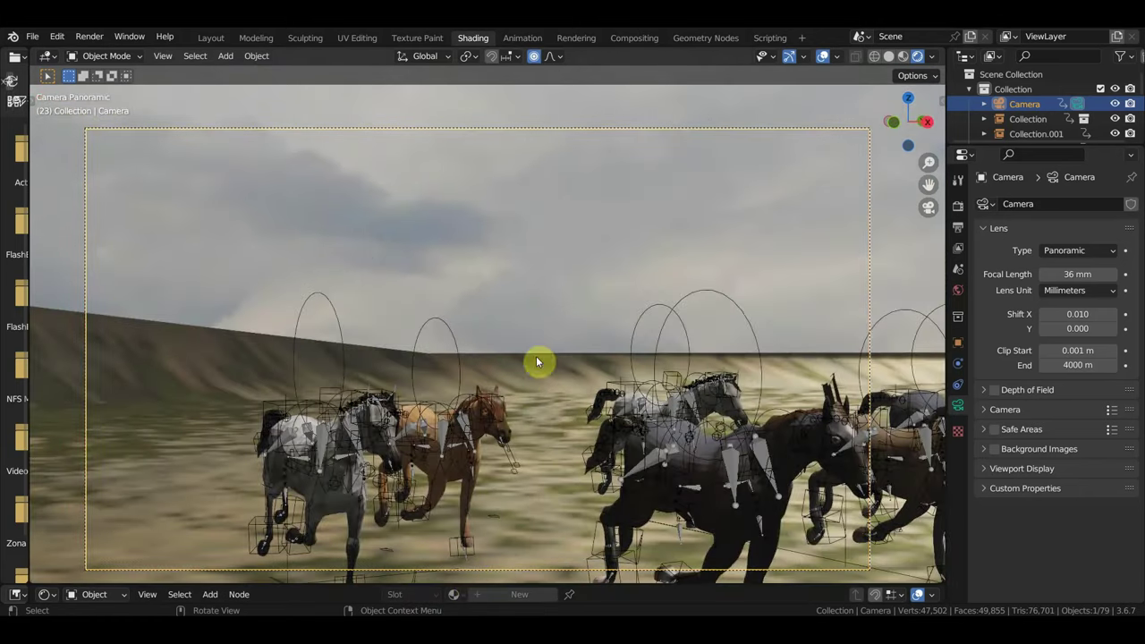
middle_click_drag(599, 430, 604, 428)
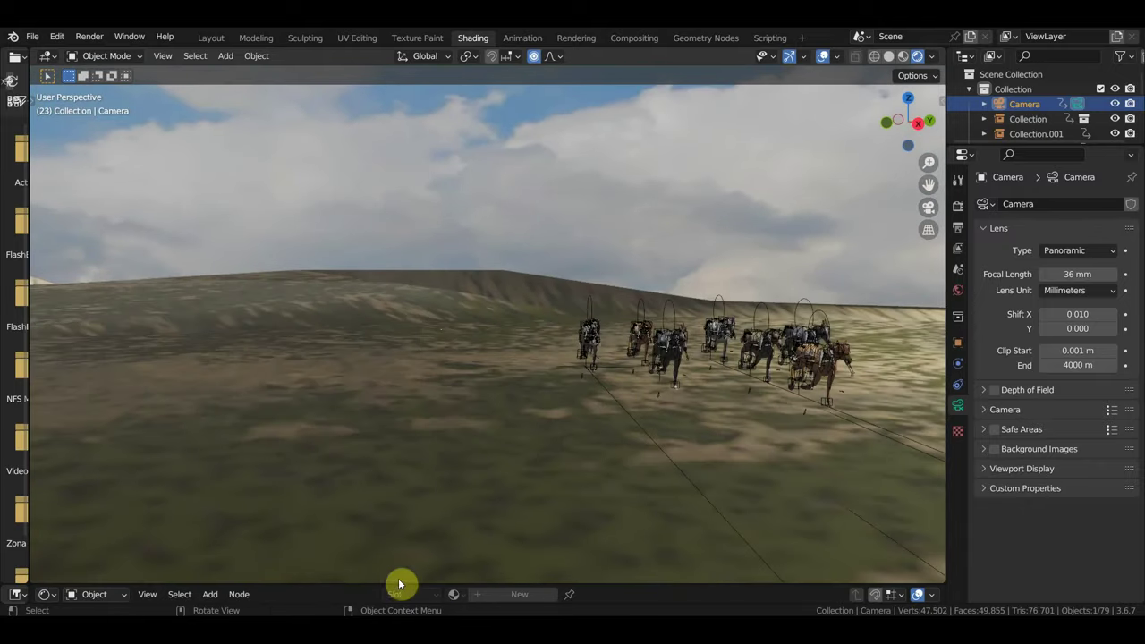
mouse_move(349, 586)
left_mouse_down()
mouse_move(380, 519)
mouse_move(377, 572)
left_mouse_up()
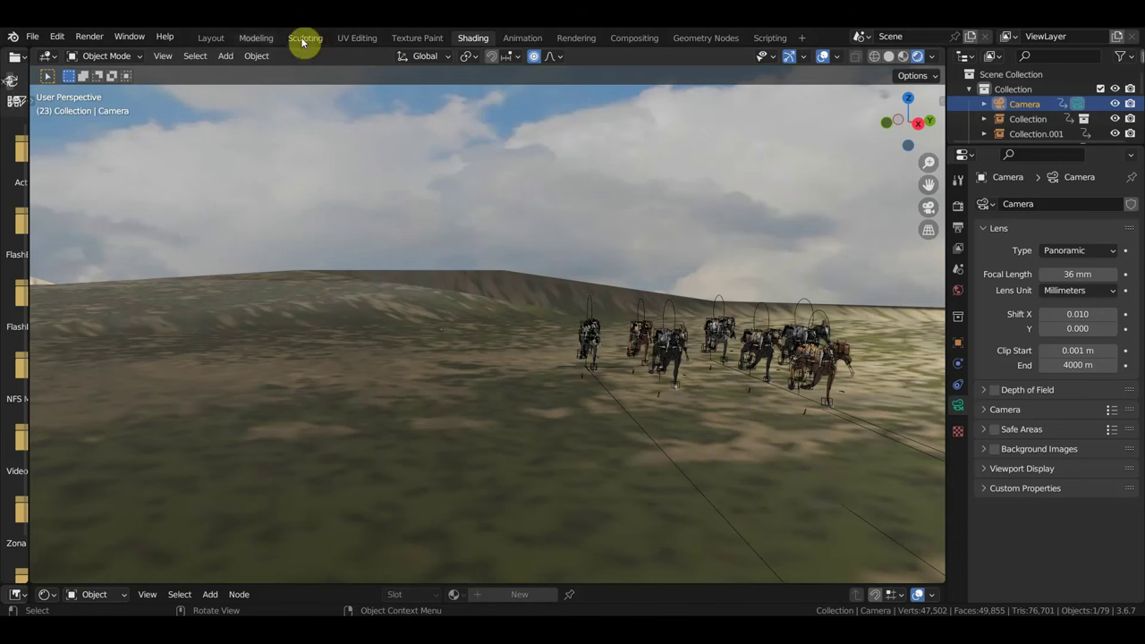
left_click(211, 37)
Step: Select the Lamp, rotate it, and insert location and rotation keyframes at frame 23
mouse_move(575, 239)
middle_mouse_down()
mouse_move(337, 293)
mouse_move(810, 119)
middle_mouse_up()
key("KP_0")
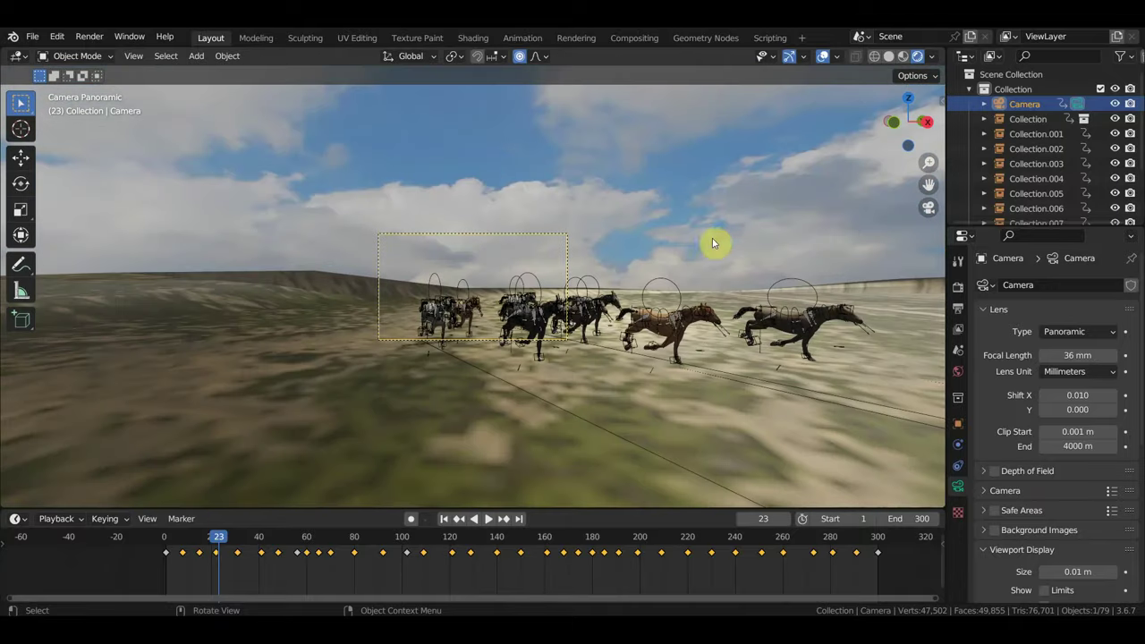
scroll(1024, 161, "down", 3)
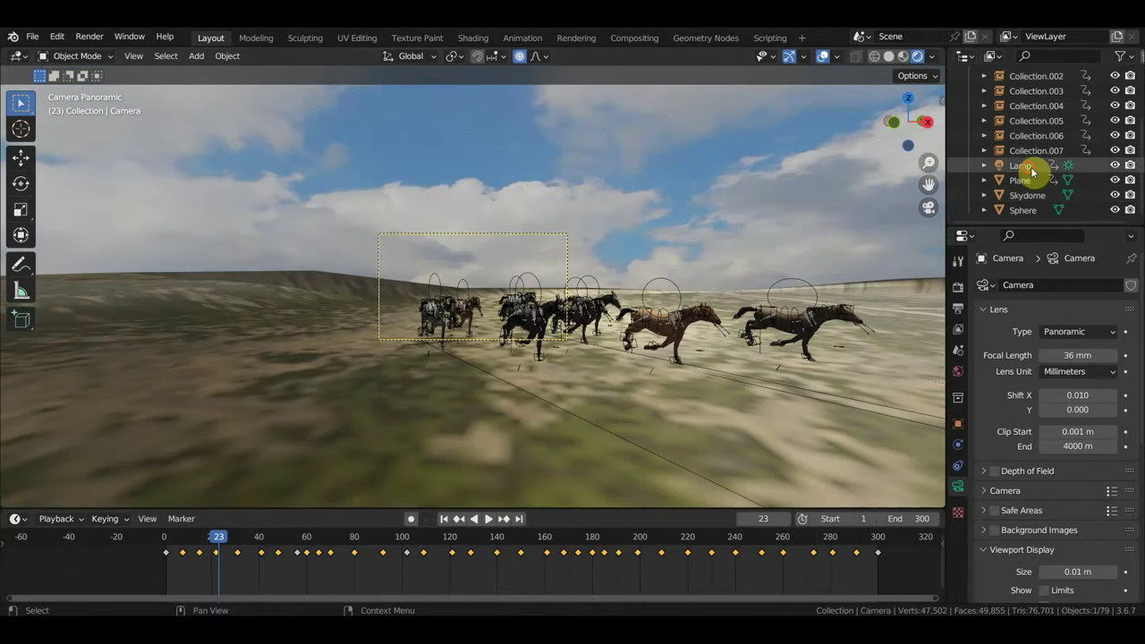
left_click(1024, 165)
key("r")
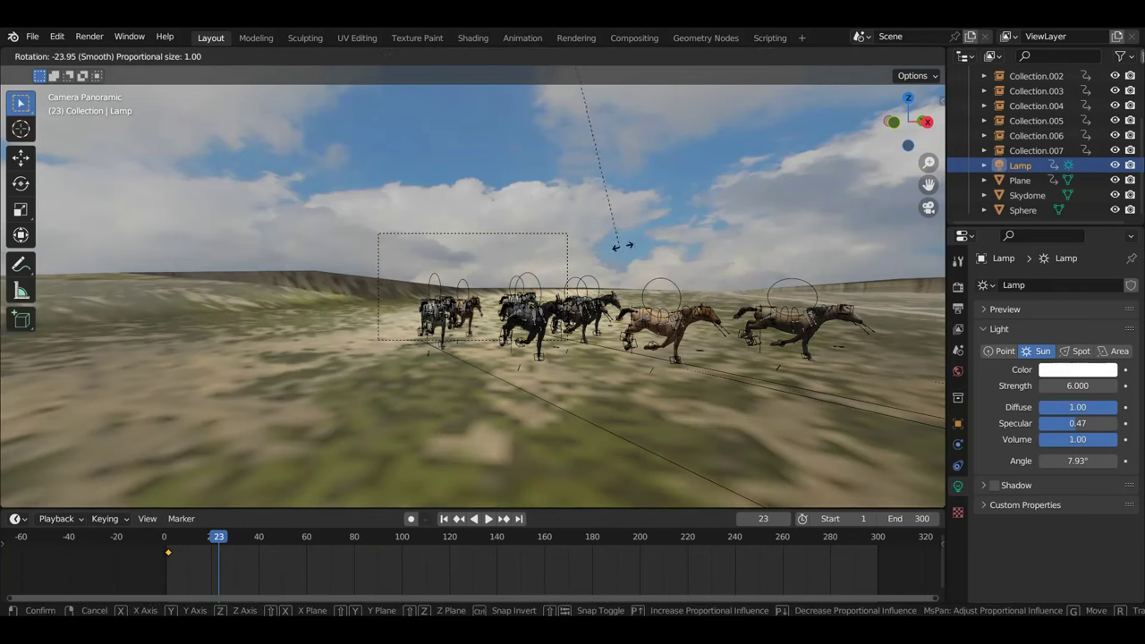
left_click(661, 237)
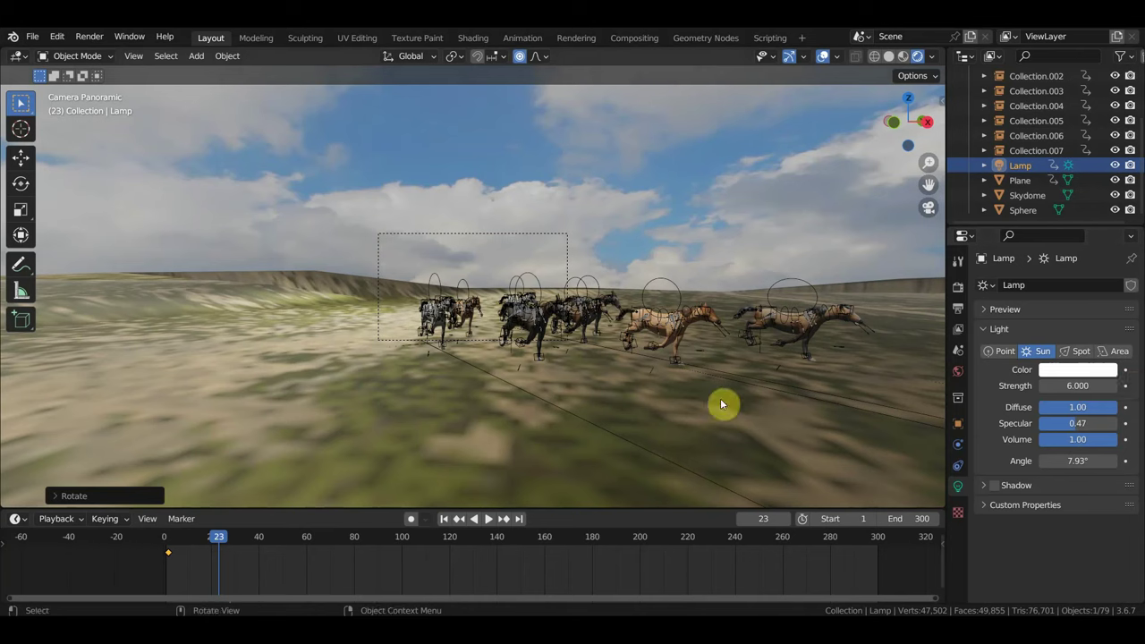
key("i")
left_click_drag(195, 572, 155, 546)
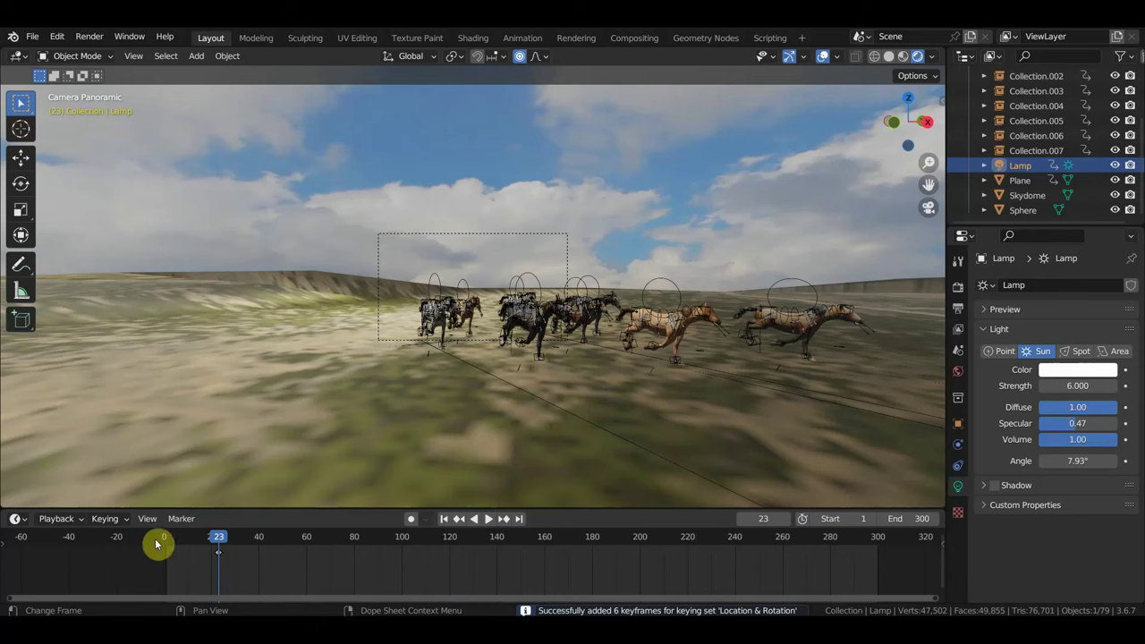
Step: Rotate the sun lamp twice while orbiting around the mountain and herd
scroll(543, 398, "up", 5)
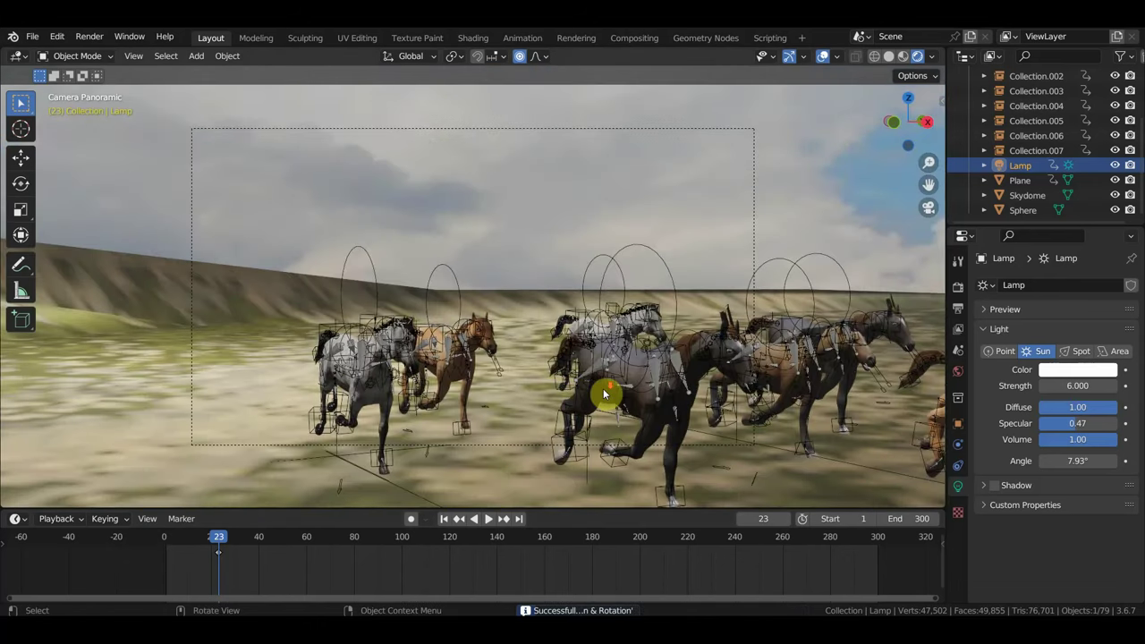
scroll(603, 390, "down", 4)
mouse_move(618, 393)
middle_mouse_down()
mouse_move(744, 394)
mouse_move(445, 373)
mouse_move(345, 390)
middle_mouse_up()
key("r")
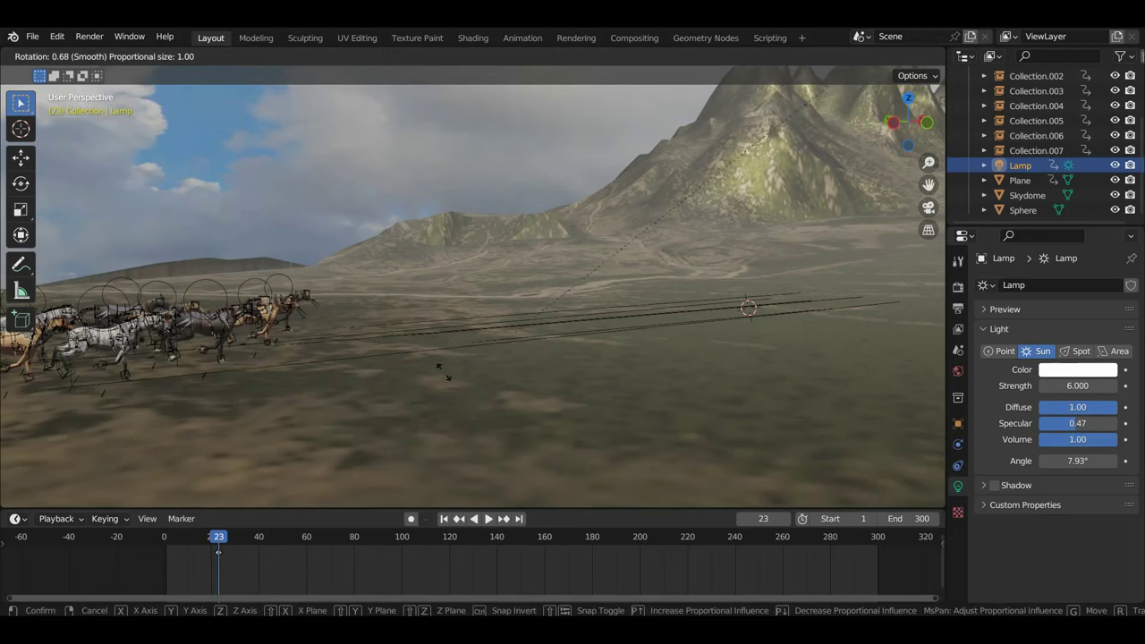
left_click(598, 297)
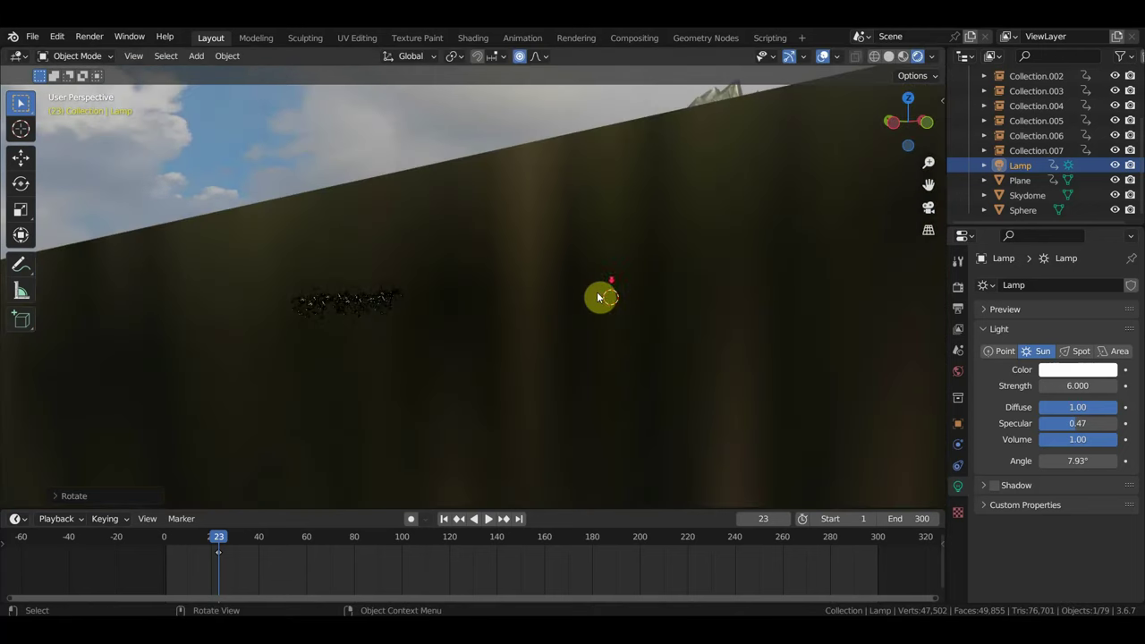
middle_click_drag(658, 282, 789, 296)
key("r")
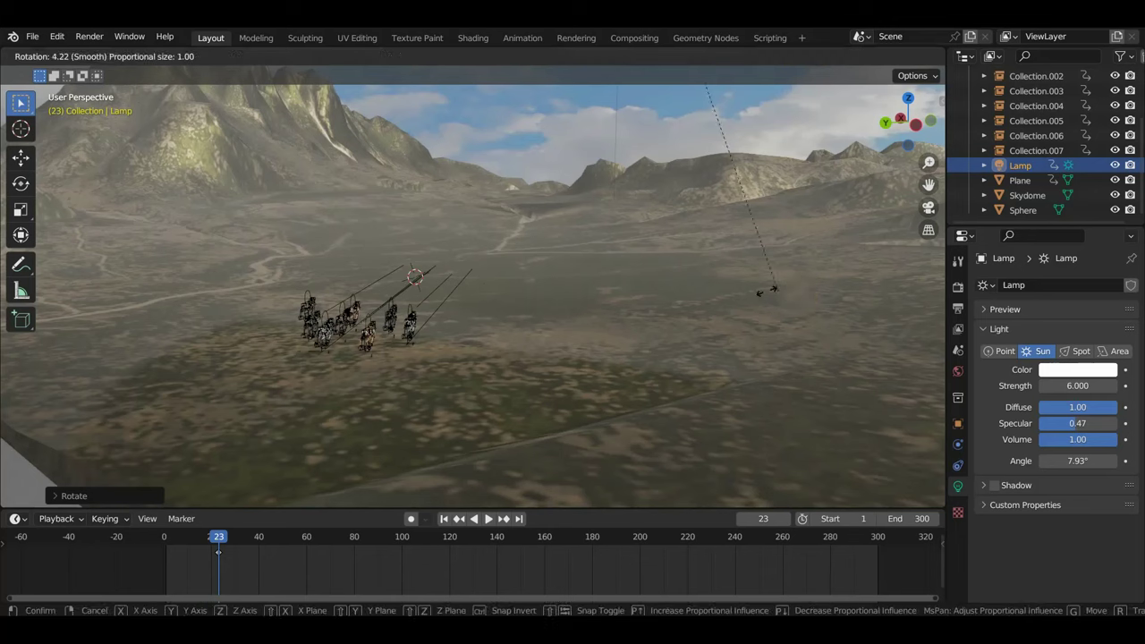
left_click(724, 286)
Step: Give the sun lamp one more rotation and move the animation ahead to frame 154
mouse_move(724, 286)
middle_mouse_down()
mouse_move(735, 288)
mouse_move(593, 291)
middle_mouse_up()
key("r")
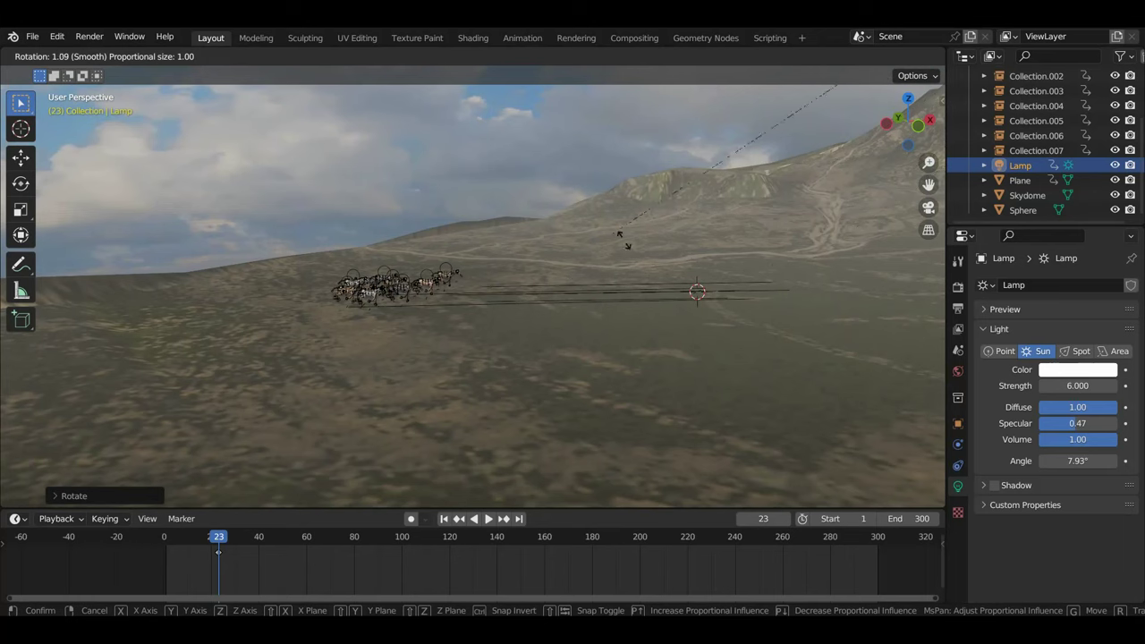
left_click(659, 253)
middle_click_drag(658, 253, 596, 263)
mouse_move(342, 482)
middle_mouse_down()
mouse_move(465, 347)
mouse_move(322, 483)
middle_mouse_up()
left_click_drag(218, 537, 539, 565)
middle_click_drag(759, 441, 704, 415)
Step: Rotate the sun lamp from the panoramic camera view, then cancel a second rotation
key("KP_0")
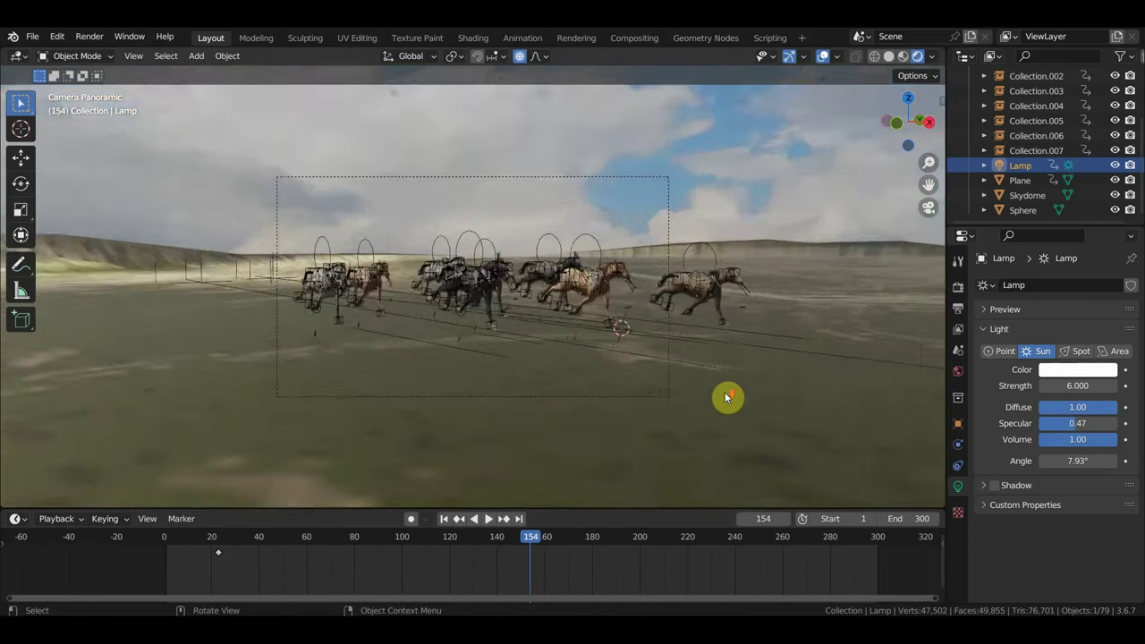
scroll(726, 397, "down", 4)
key("r")
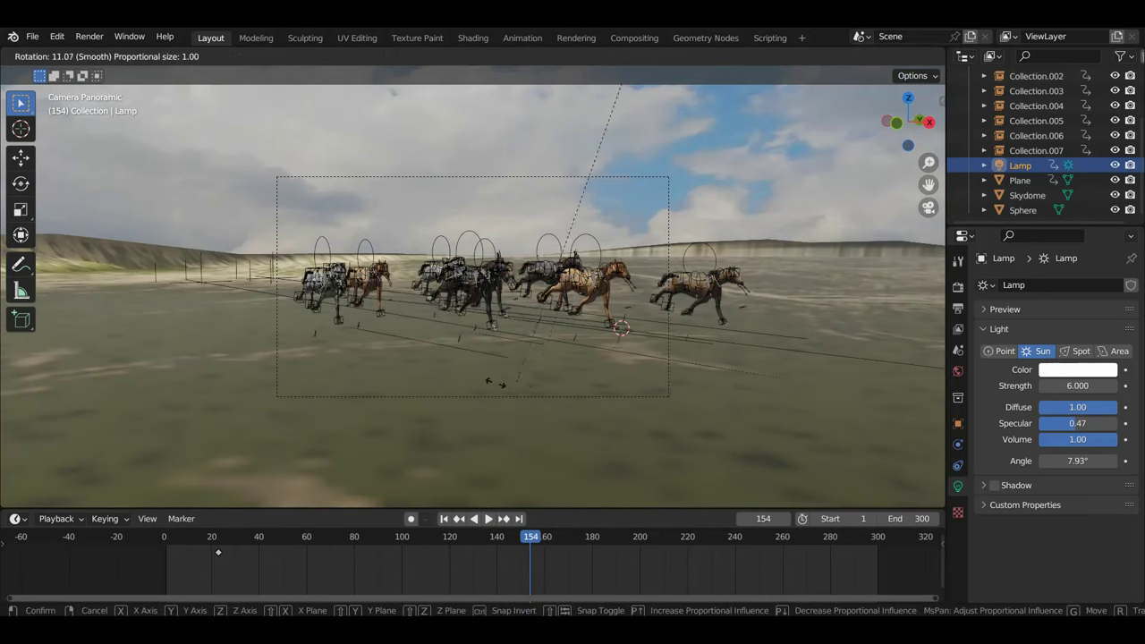
left_click(558, 382)
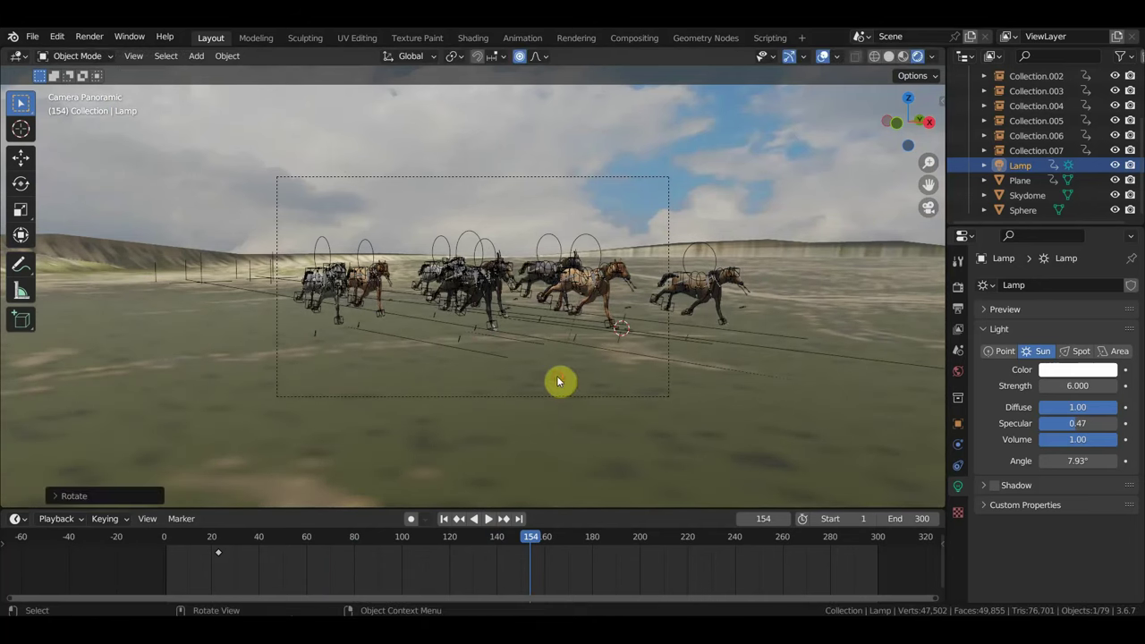
mouse_move(577, 383)
middle_mouse_down()
mouse_move(636, 391)
mouse_move(874, 355)
mouse_move(700, 370)
mouse_move(765, 364)
middle_mouse_up()
key("r")
key("Escape")
Step: Move the sun lamp to a new spot and rotate it twice to relight the terrain
key("g")
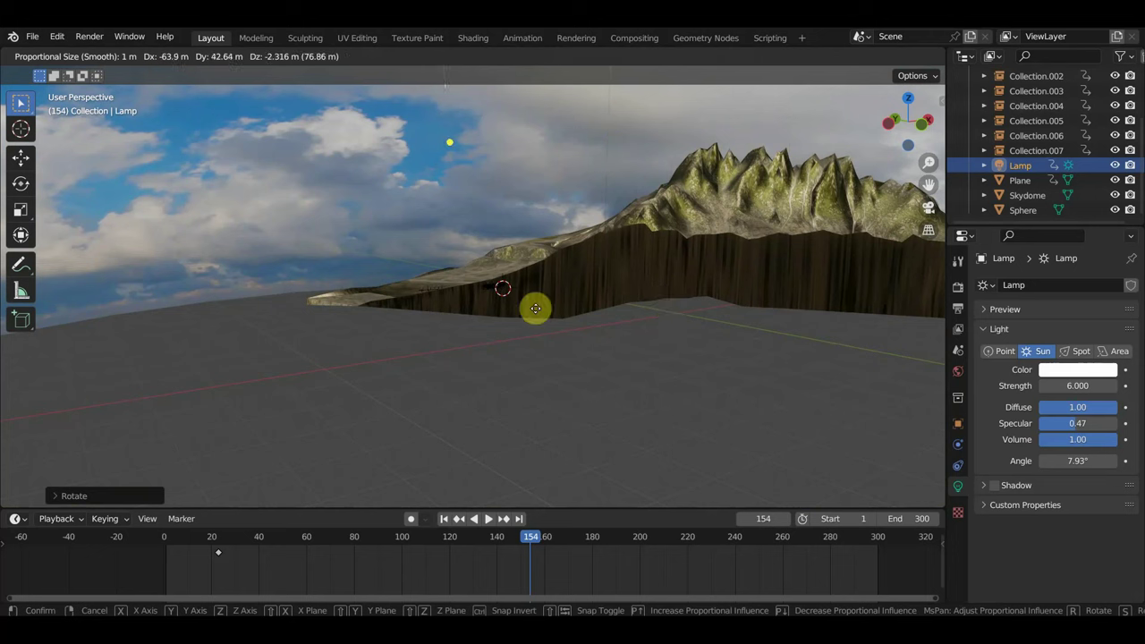
left_click(314, 85)
key("r")
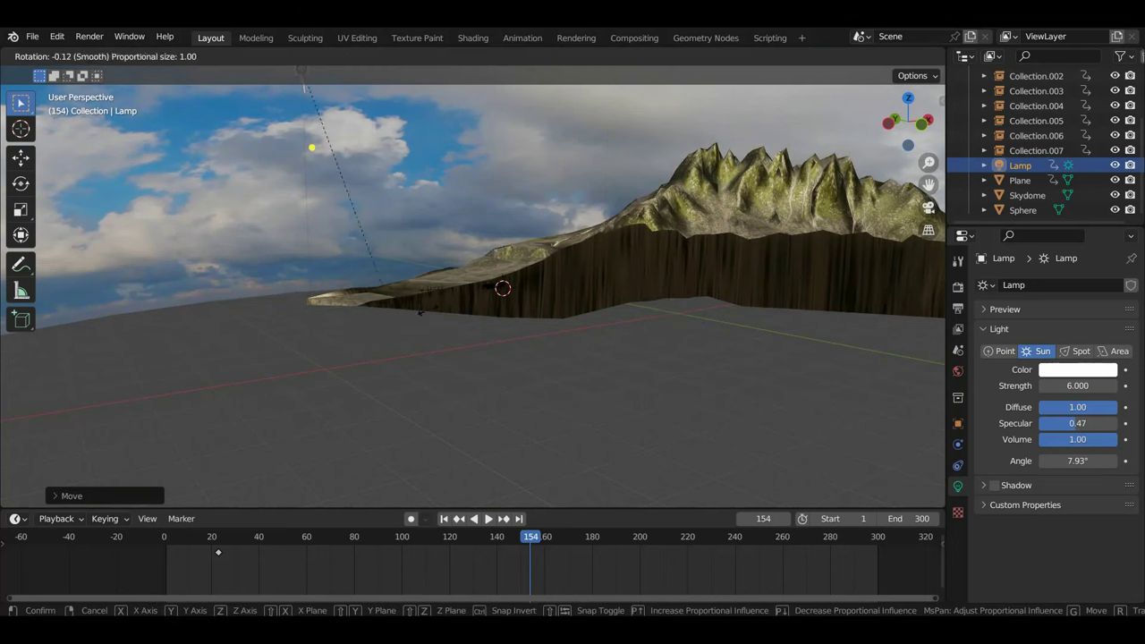
left_click(304, 72)
middle_click_drag(583, 294, 673, 340)
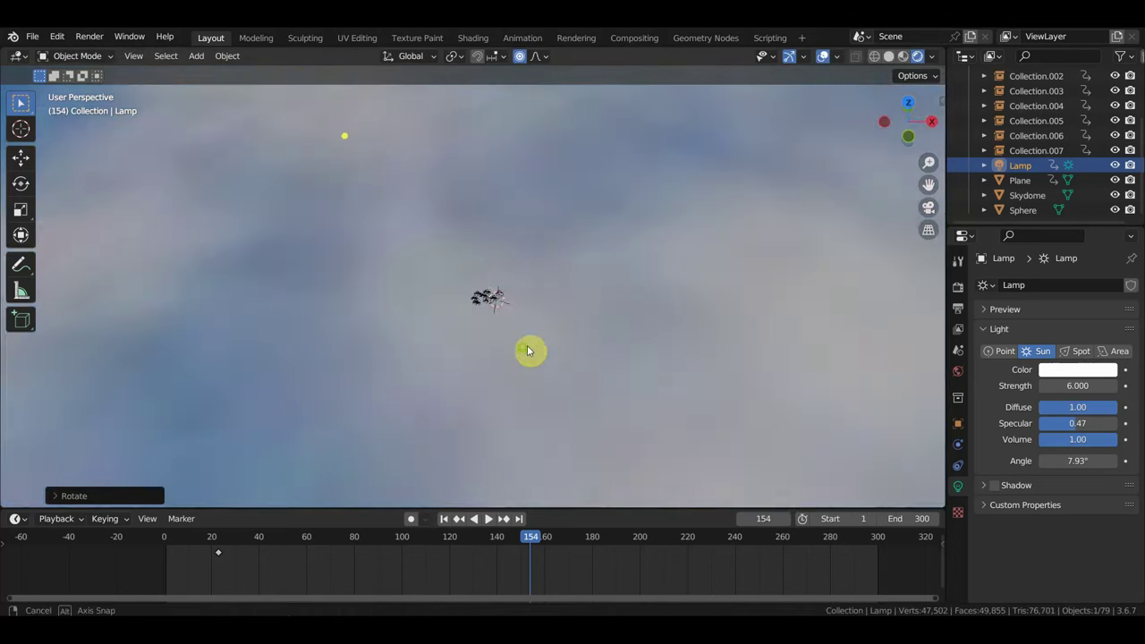
key("r")
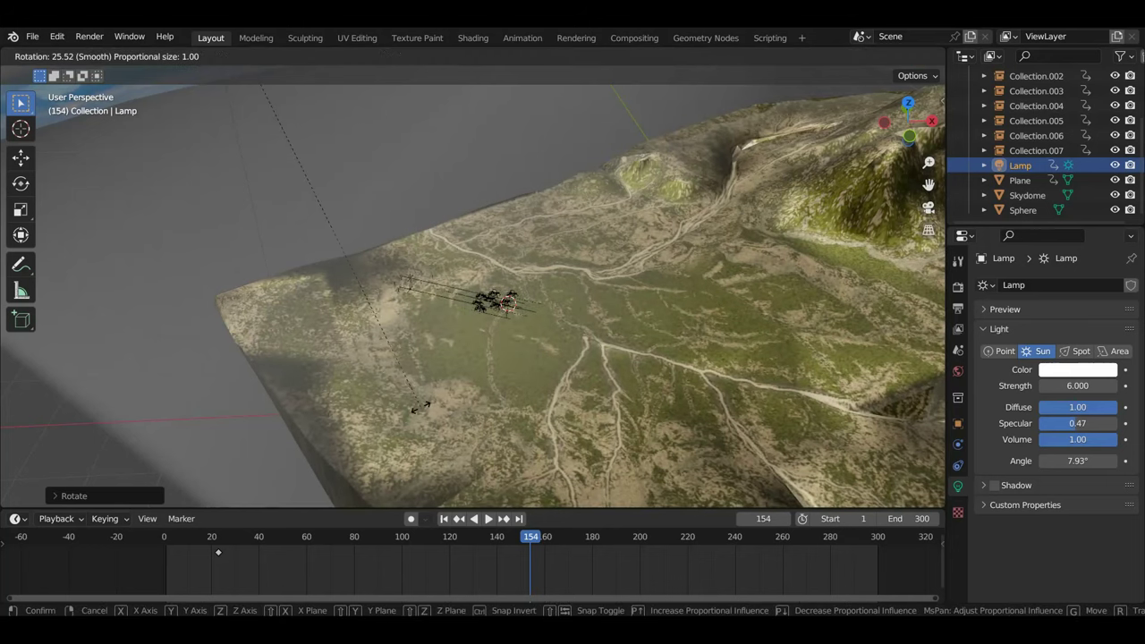
left_click(421, 409)
key("KP_0")
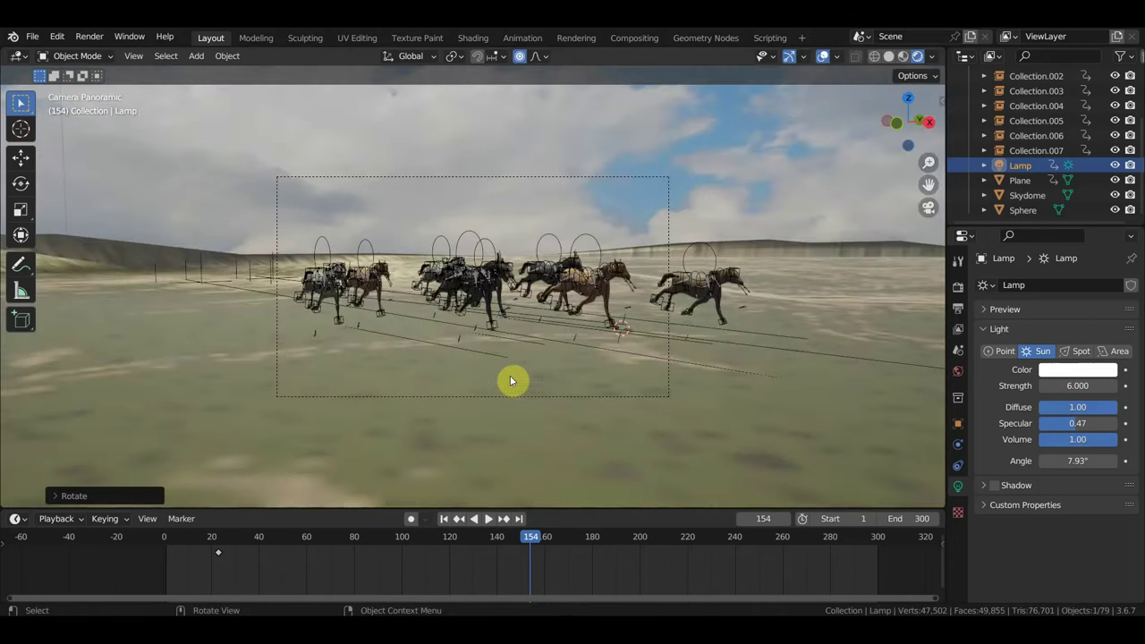
Step: Reposition the sun lamp and rotate it while viewing the whole mountain
scroll(526, 374, "up", 3)
scroll(525, 374, "up", 1)
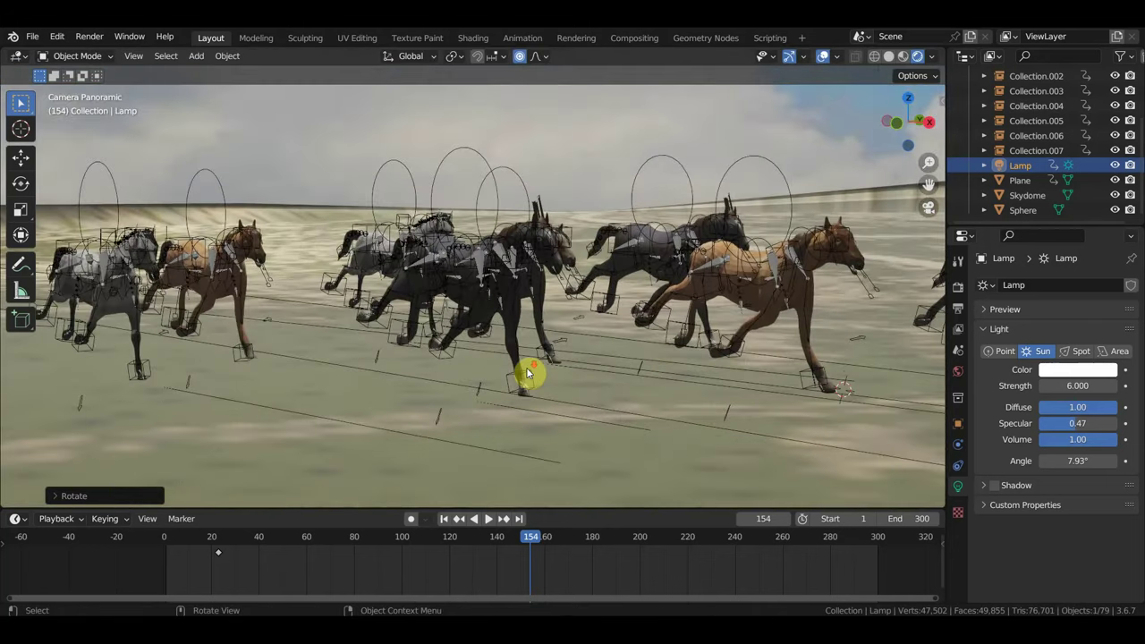
scroll(526, 374, "down", 5)
scroll(526, 374, "down", 3)
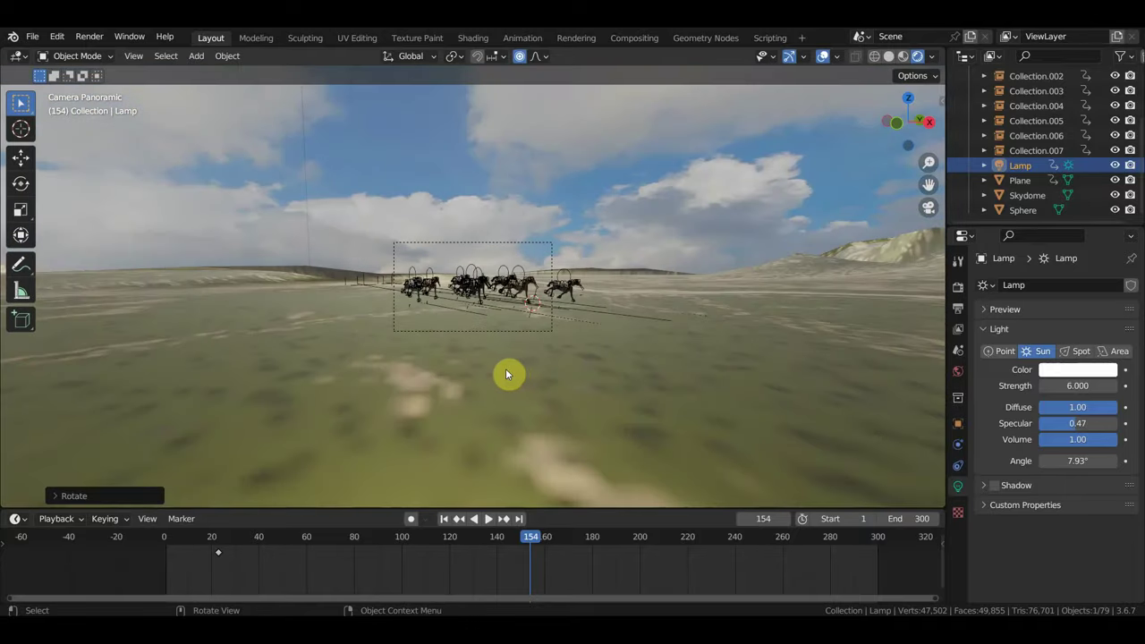
mouse_move(505, 374)
middle_mouse_down()
mouse_move(615, 381)
mouse_move(614, 366)
mouse_move(596, 368)
middle_mouse_up()
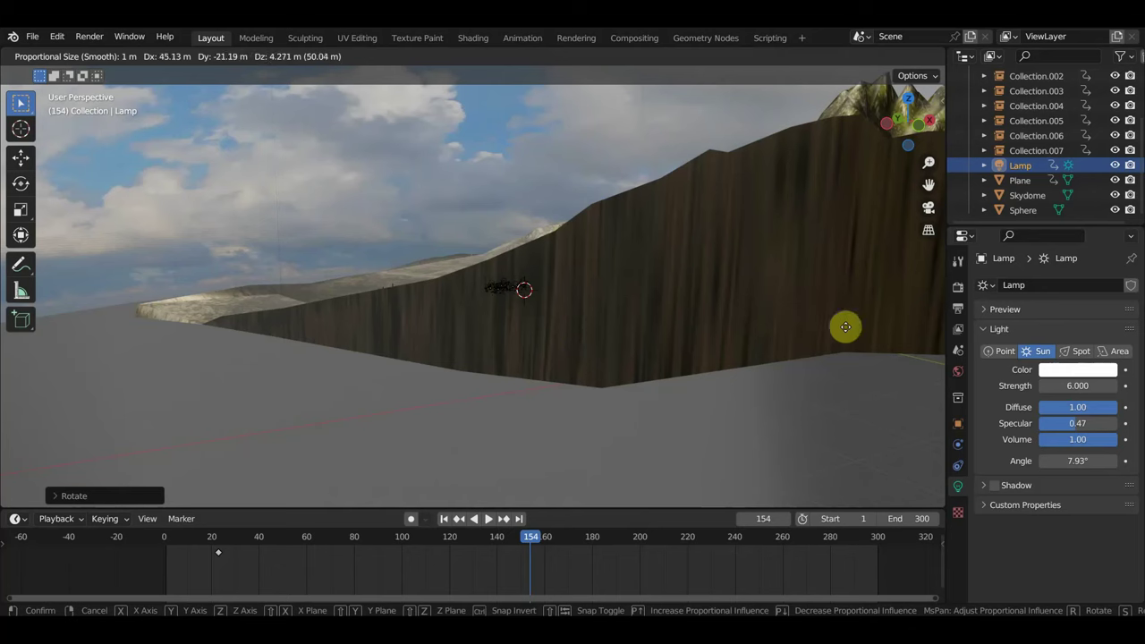
left_click(944, 341)
mouse_move(489, 230)
middle_mouse_down()
mouse_move(587, 260)
mouse_move(616, 253)
middle_mouse_up()
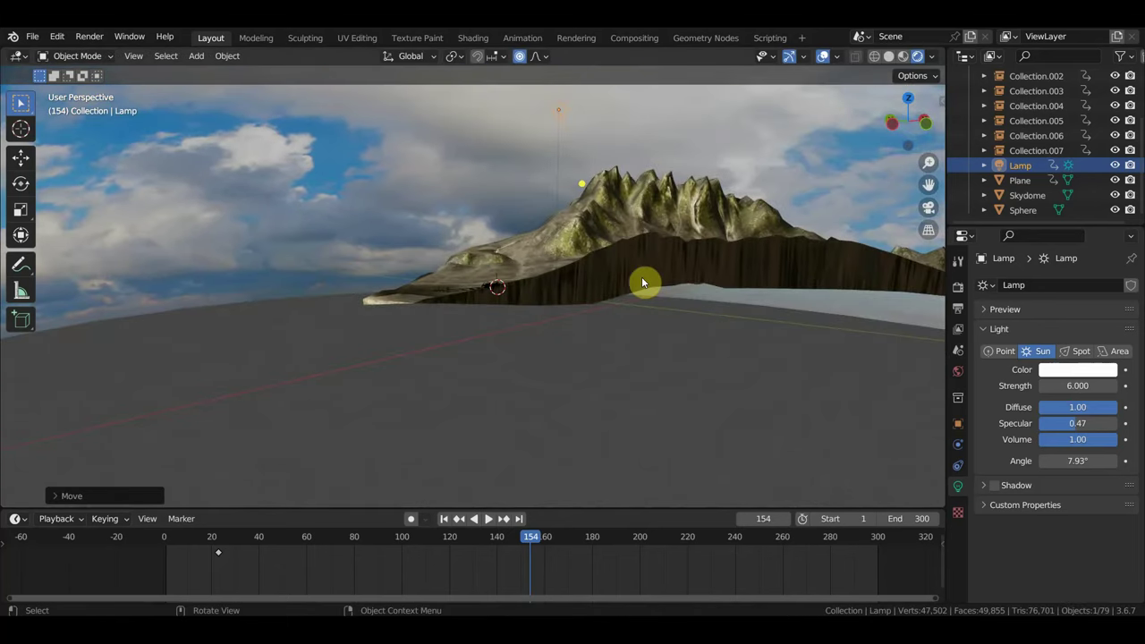
key("r")
left_click(584, 324)
Step: Rotate the skydome to change the lighting direction
mouse_move(593, 330)
middle_mouse_down()
mouse_move(718, 358)
mouse_move(611, 348)
mouse_move(653, 333)
middle_mouse_up()
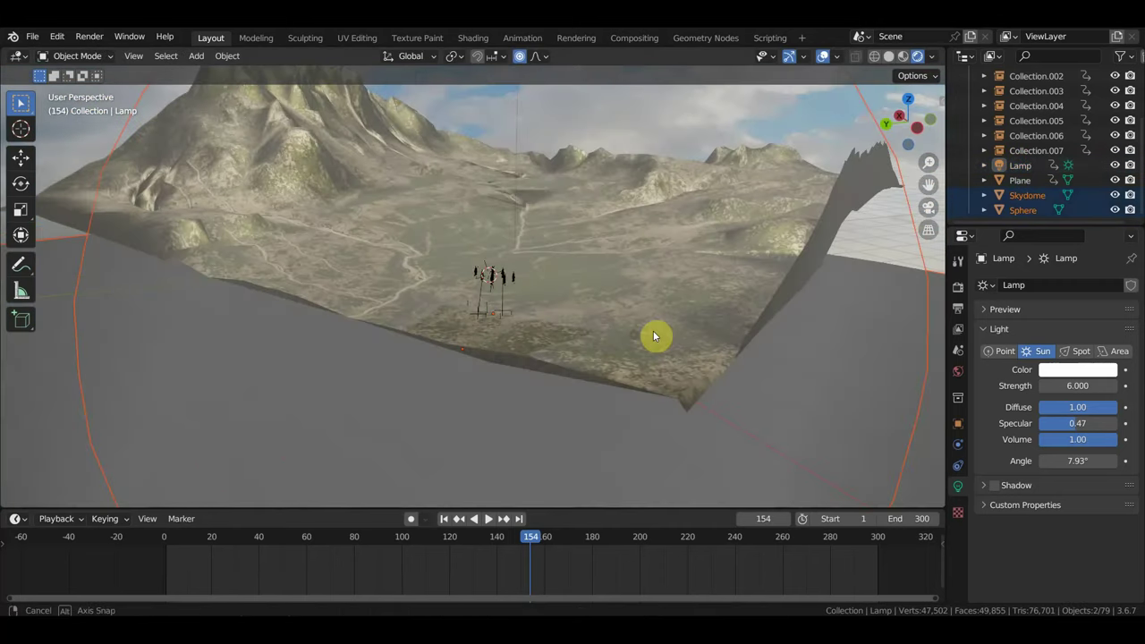
key("r")
left_click(721, 317)
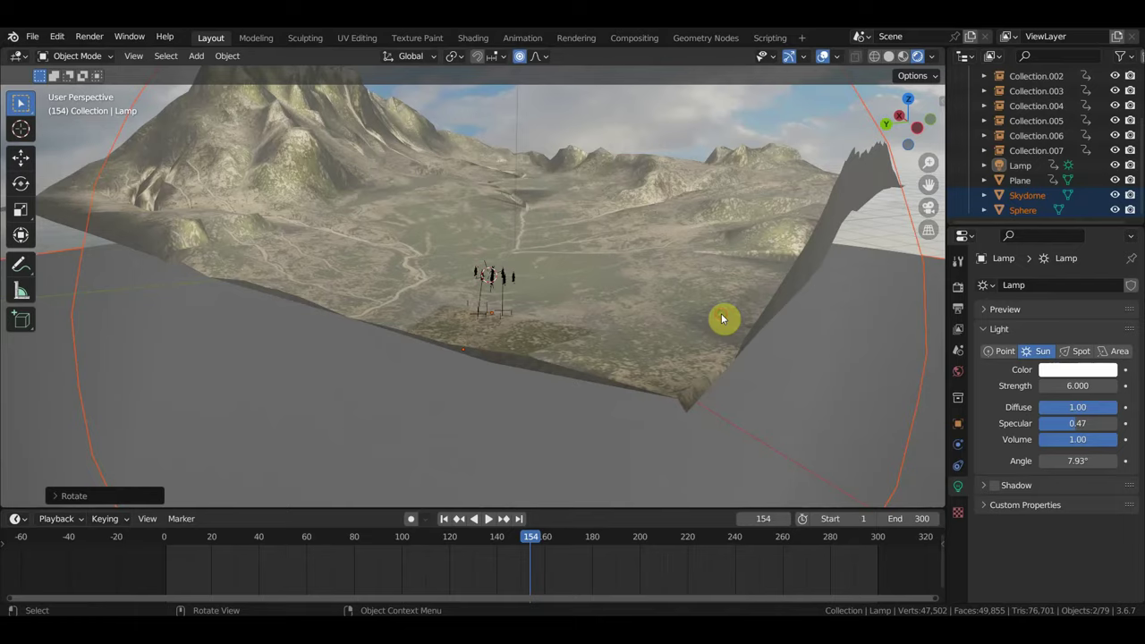
mouse_move(665, 314)
middle_mouse_down()
mouse_move(539, 309)
mouse_move(769, 259)
middle_mouse_up()
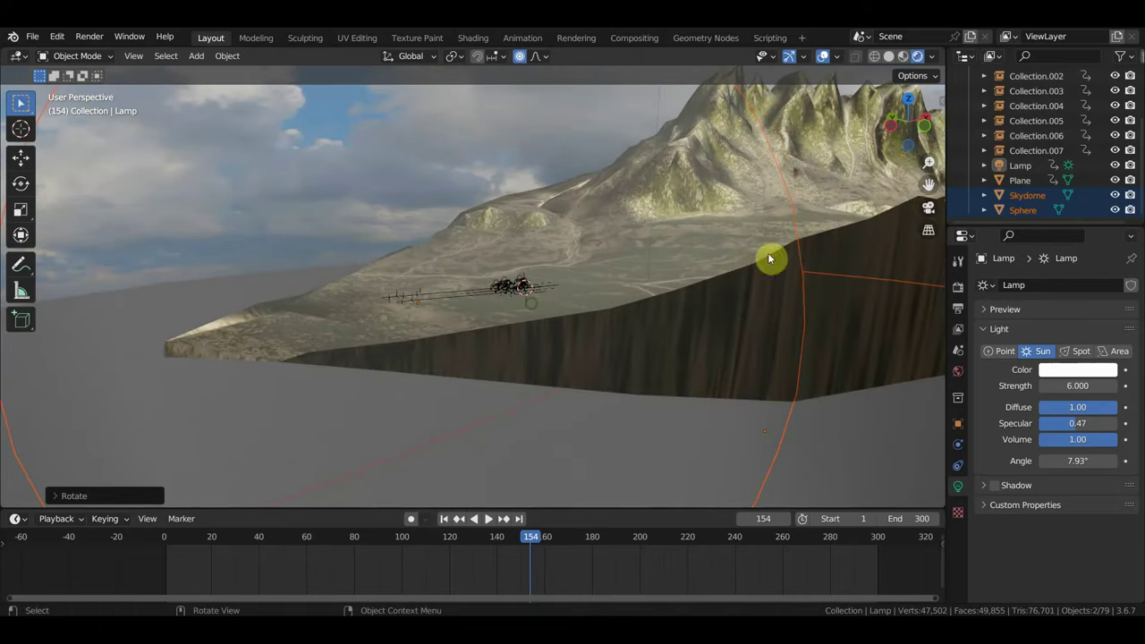
Step: Reselect the sun lamp, rotate it twice more, and return to the panoramic camera view
left_click(1029, 168)
middle_click_drag(662, 274, 787, 268)
key("r")
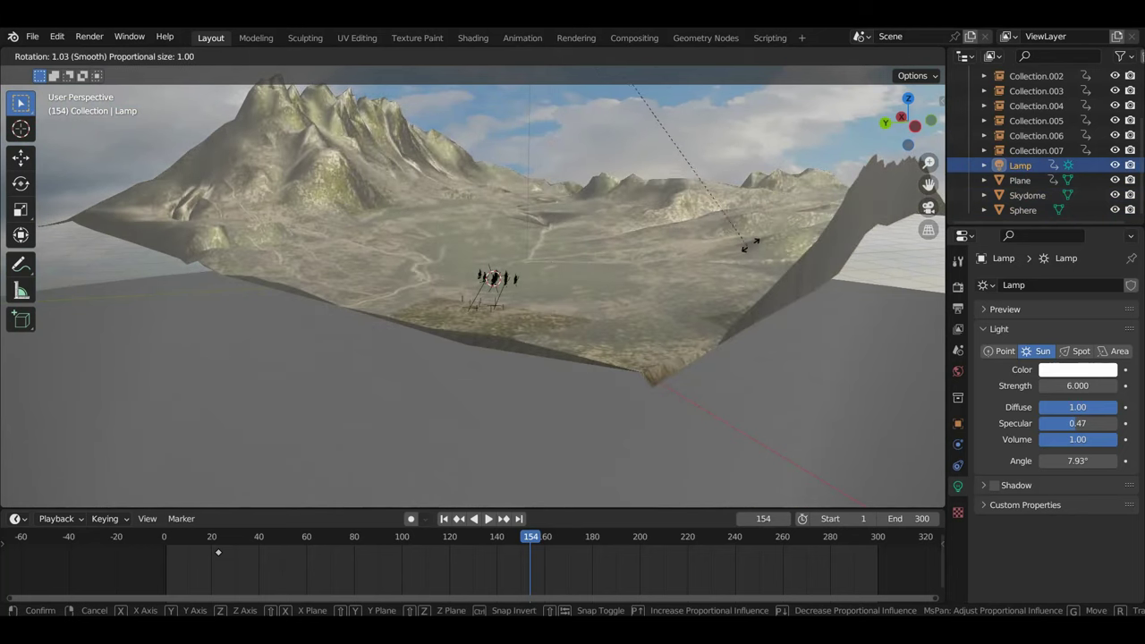
left_click(772, 230)
middle_click_drag(772, 231, 626, 349)
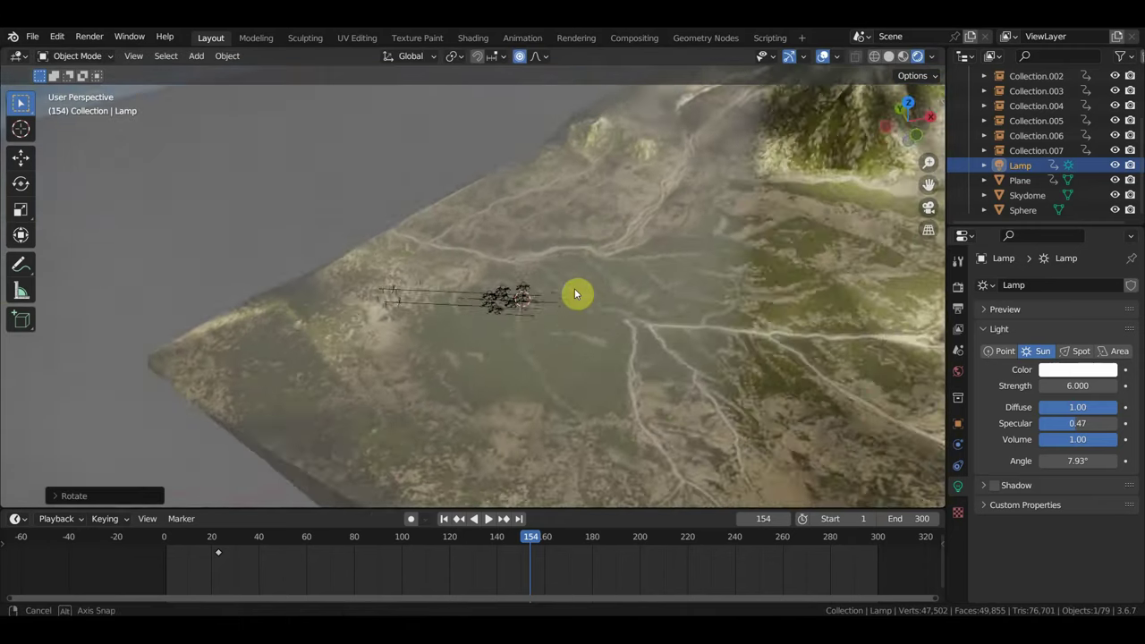
key("r")
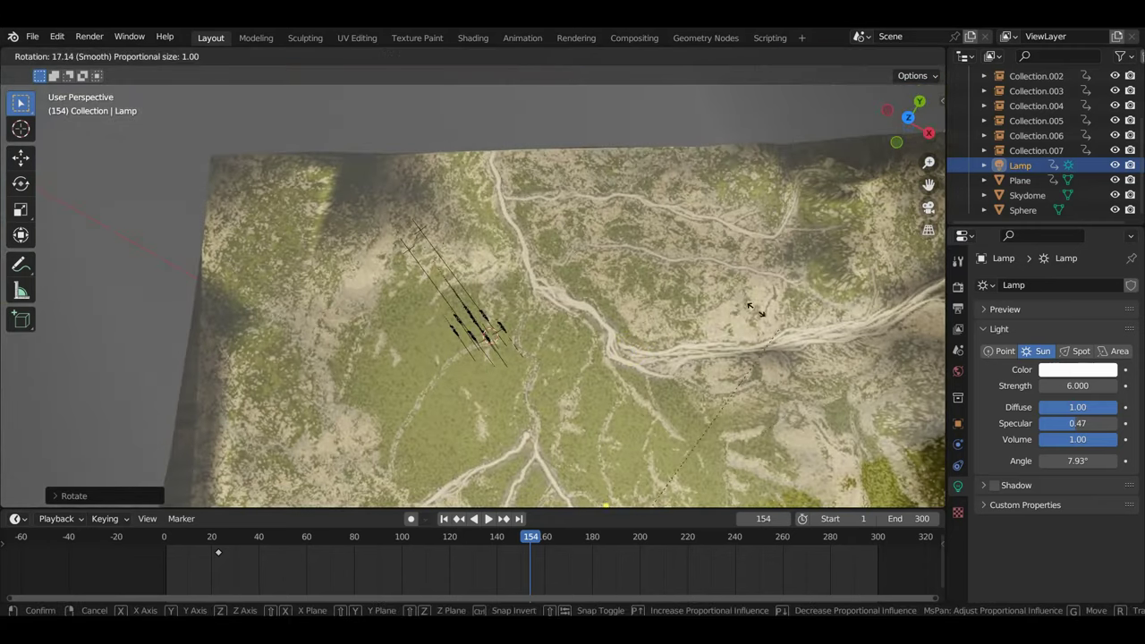
left_click(414, 232)
key("KP_0")
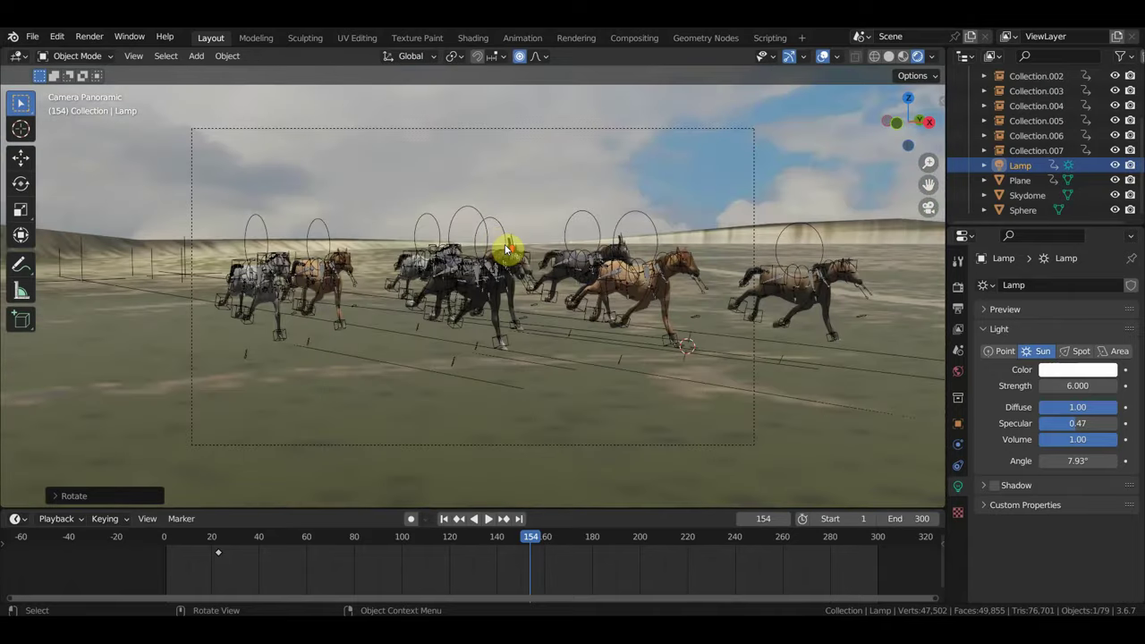
Step: Play the animation, turn off the viewport overlays, and stop playback
scroll(506, 250, "up", 3)
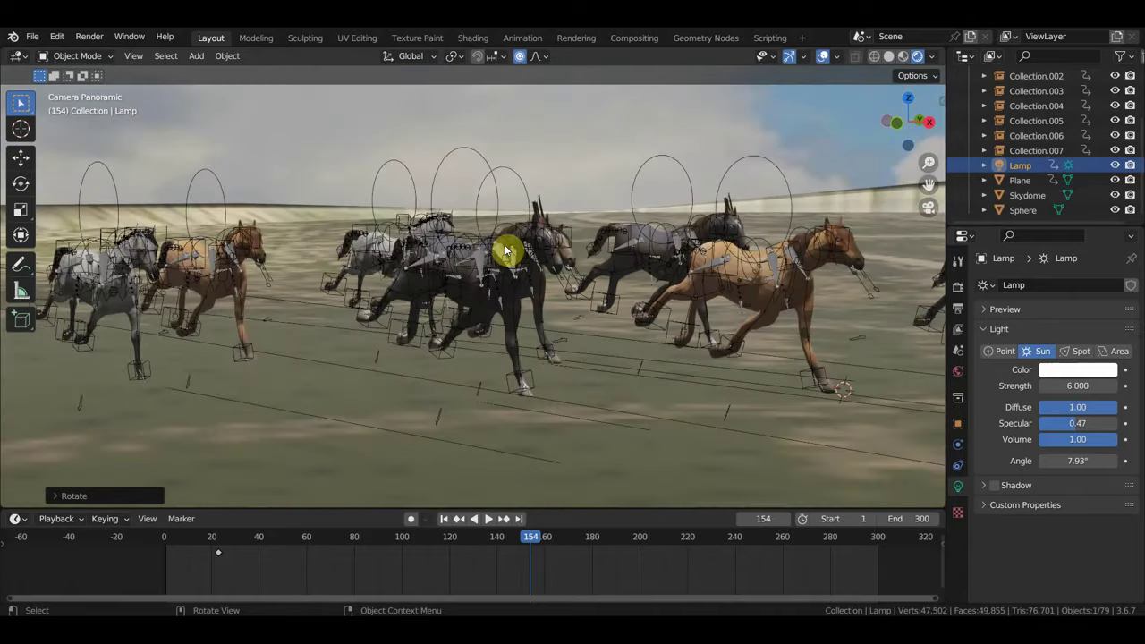
key("space")
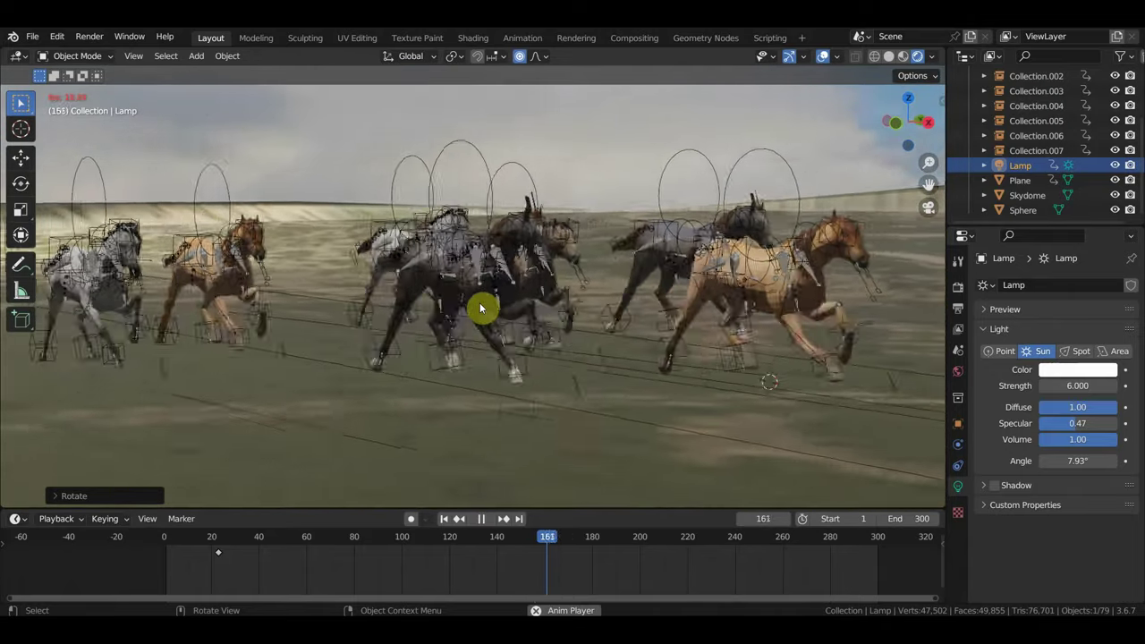
left_click(824, 57)
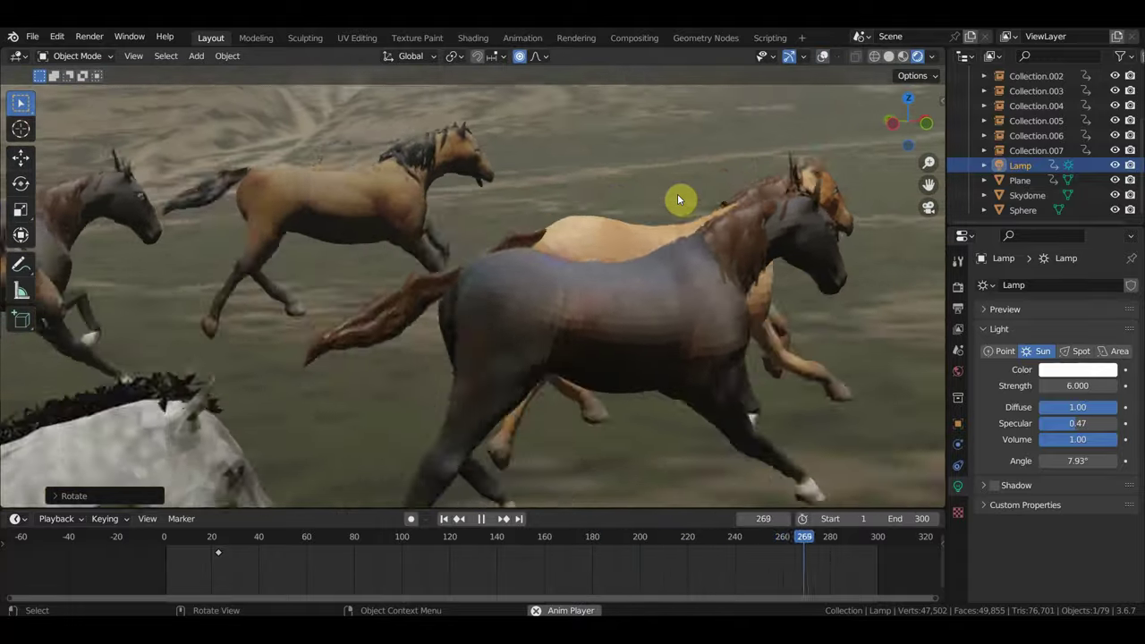
key("space")
Step: Orbit for a side-on view of the herd and select the Collection.003 empty
middle_click_drag(758, 215, 801, 286)
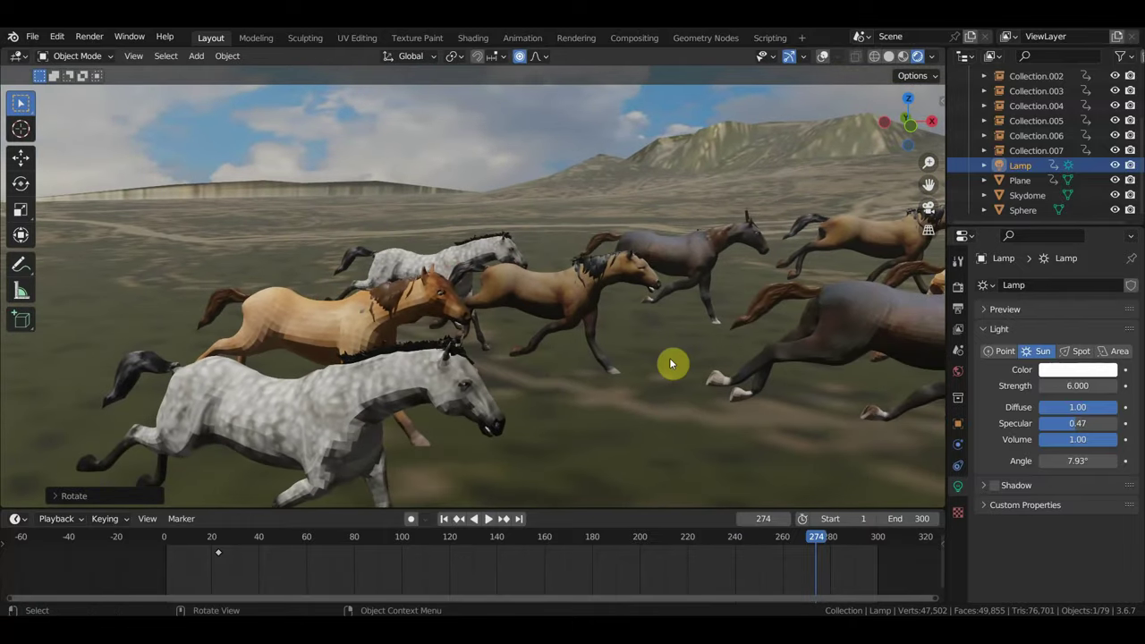
scroll(360, 336, "down", 2)
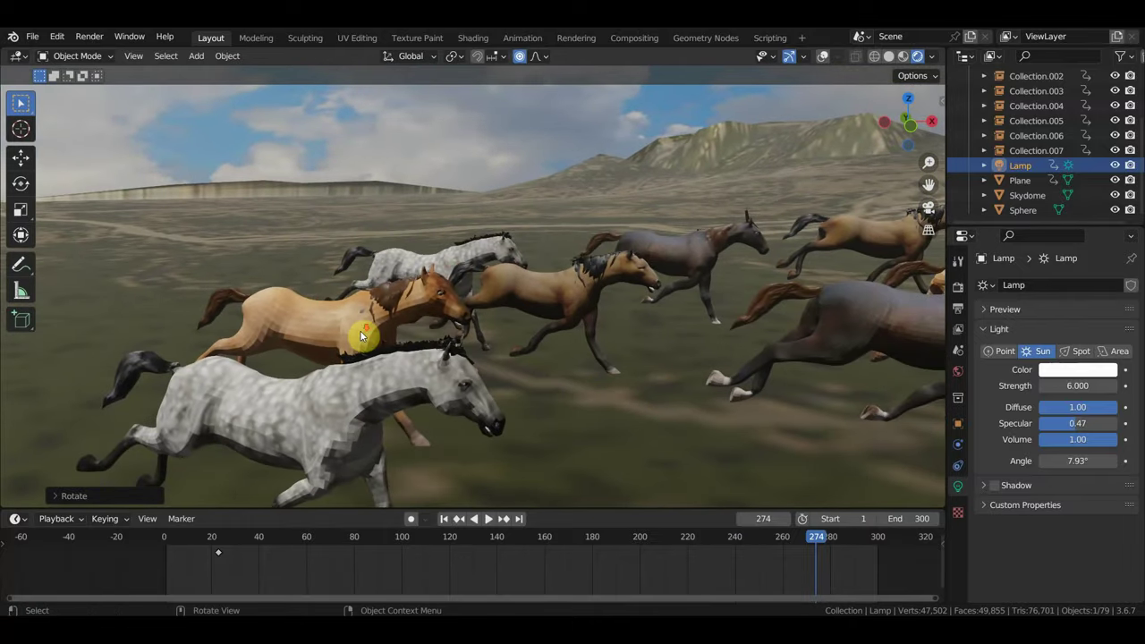
scroll(357, 332, "down", 1)
scroll(384, 328, "down", 1)
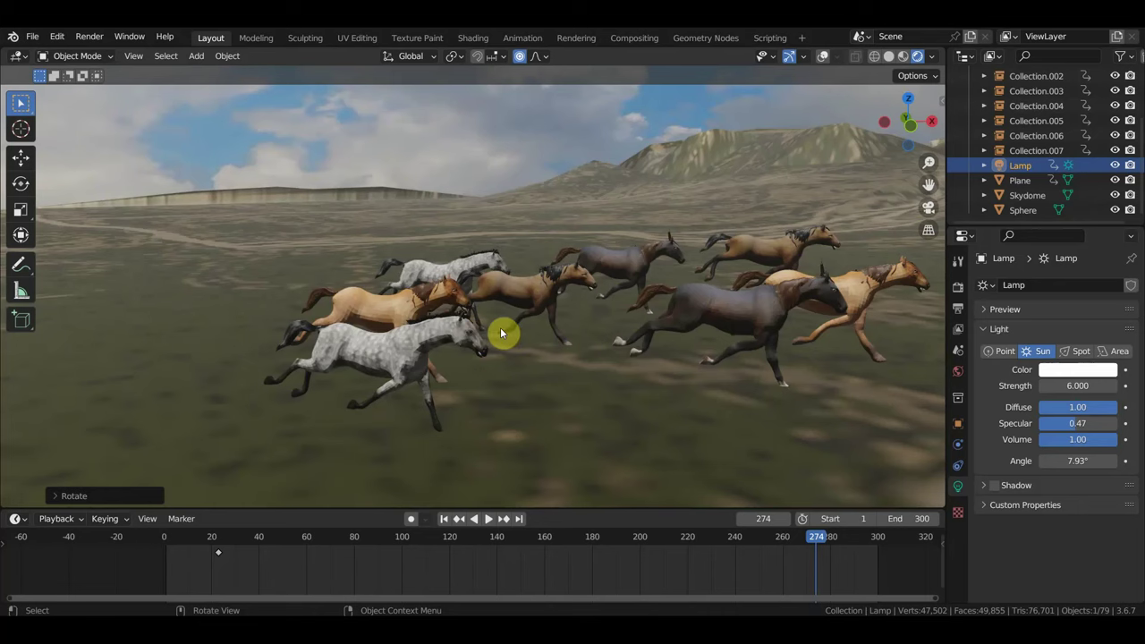
mouse_move(508, 341)
middle_mouse_down()
mouse_move(528, 334)
mouse_move(515, 337)
middle_mouse_up()
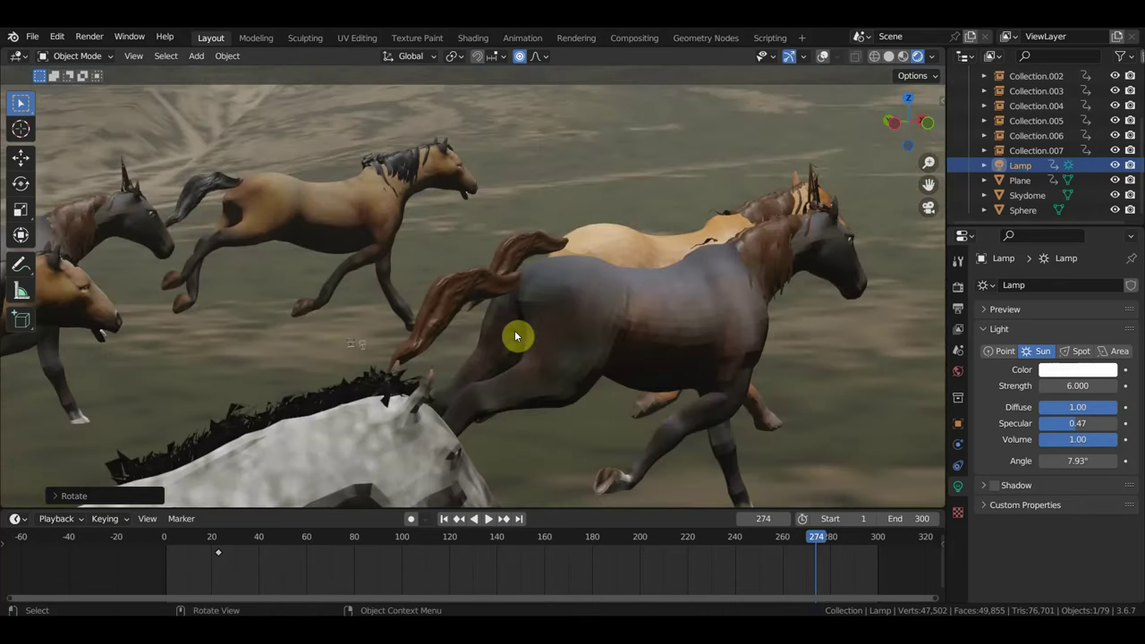
left_click(819, 193)
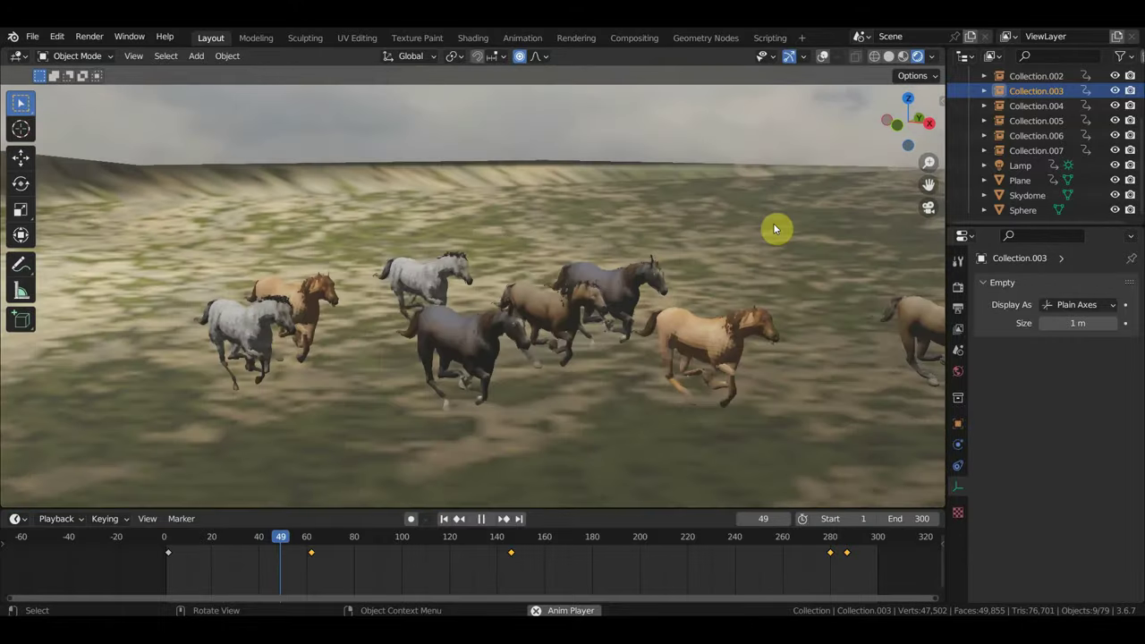
Step: Replay the herd animation from frame 2, then from frame 0, and stop it
key("space")
left_click(168, 548)
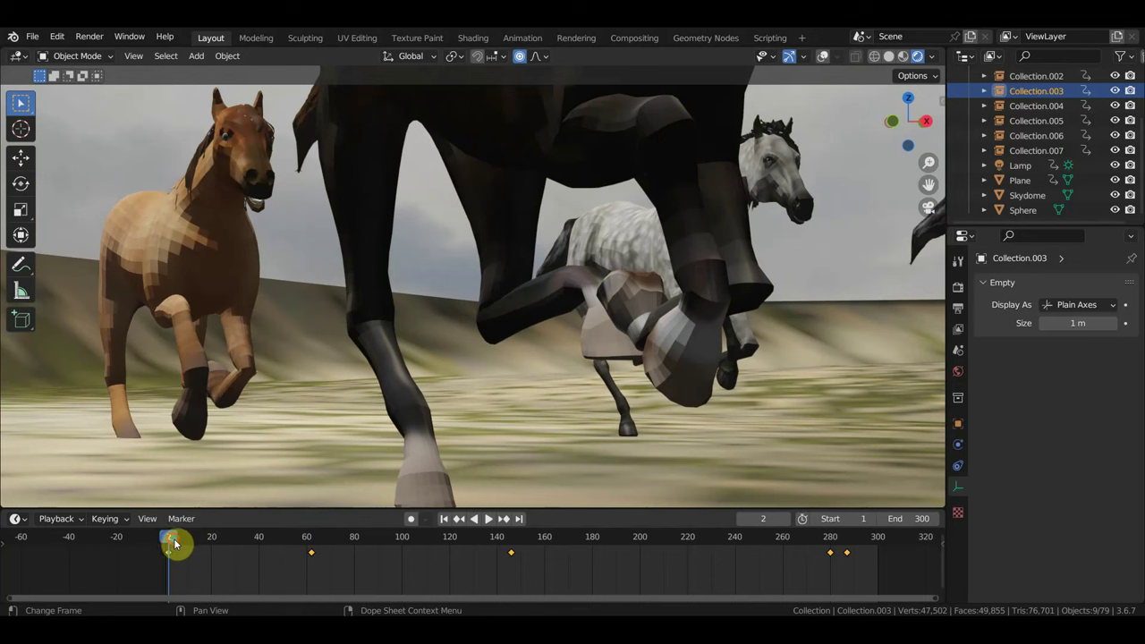
key("space")
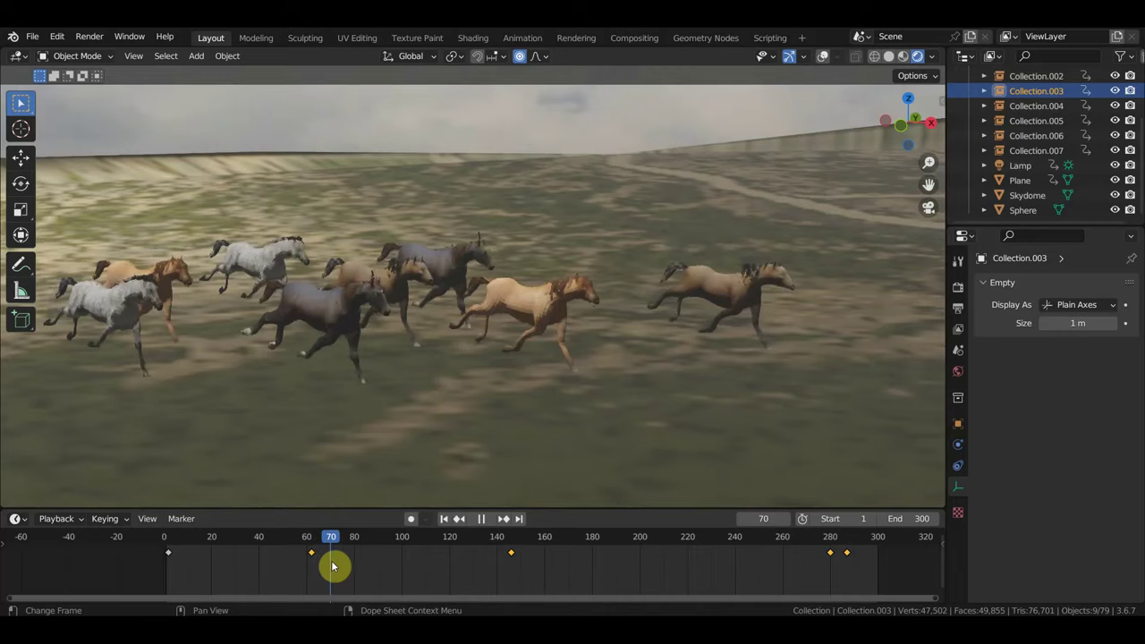
left_click_drag(358, 560, 161, 561)
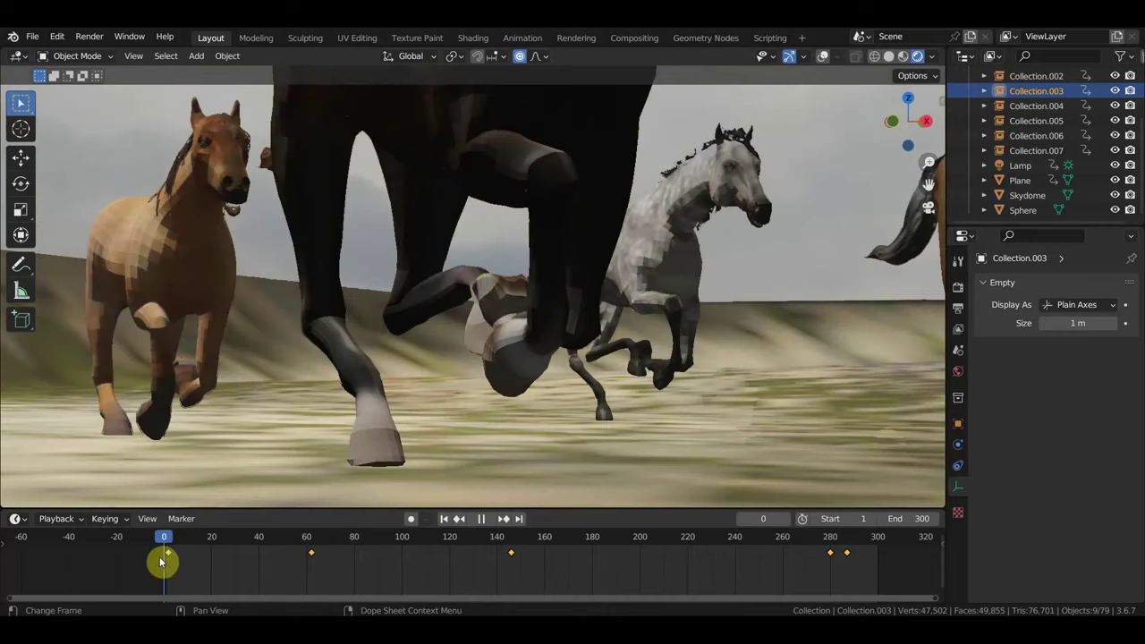
key("space")
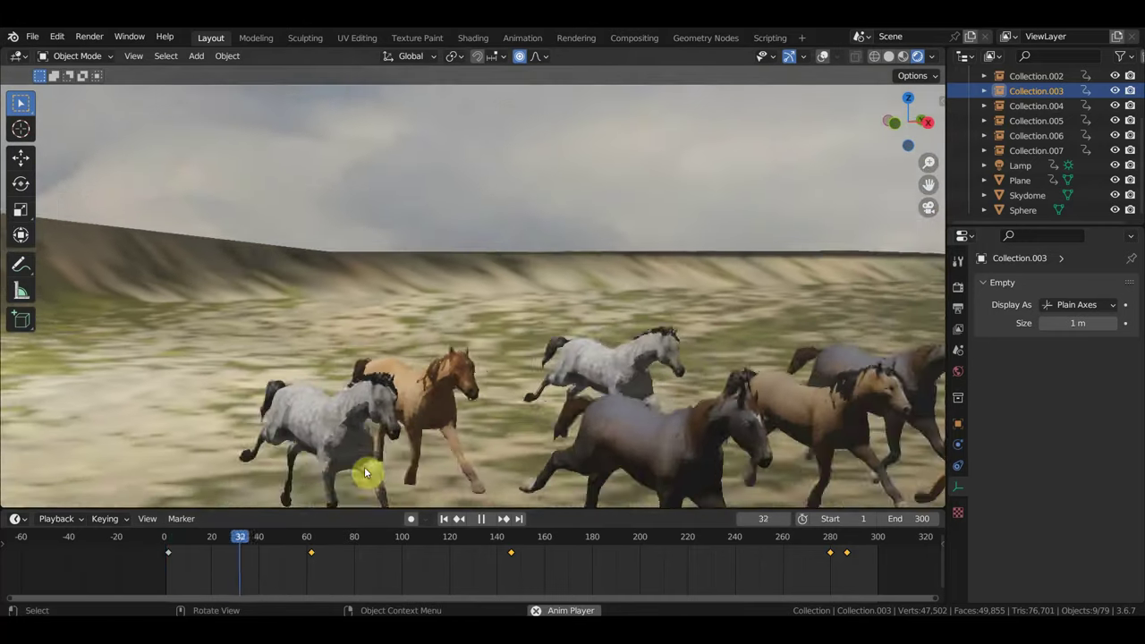
key("space")
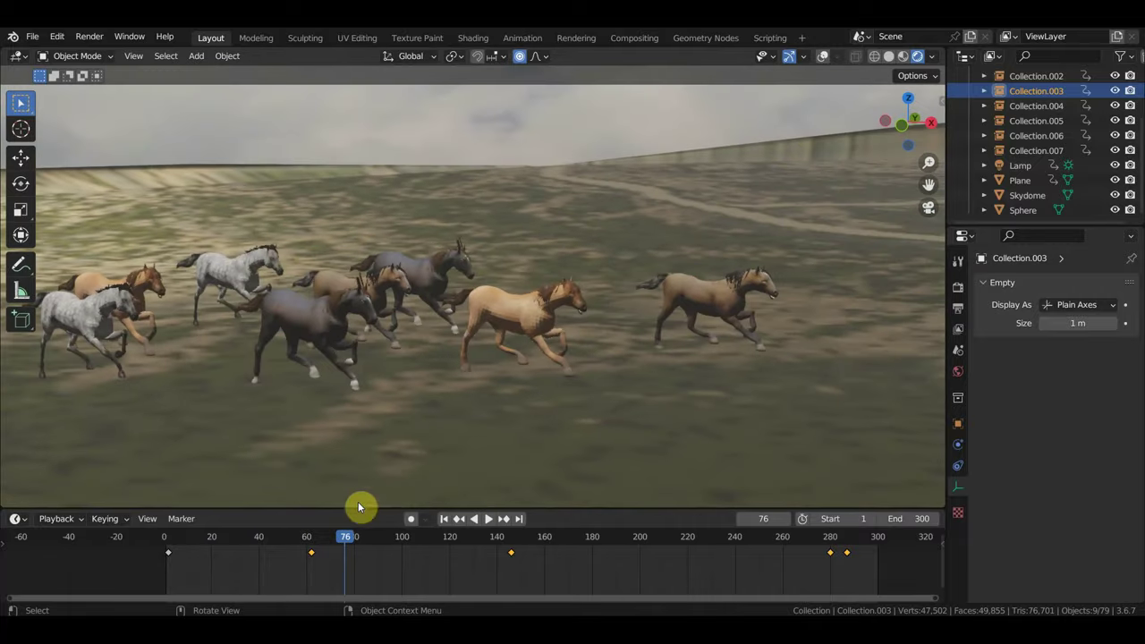
Step: Play again from frame 1 and pan the herd left, leaving the animation at frame 59
left_click_drag(170, 555, 166, 546)
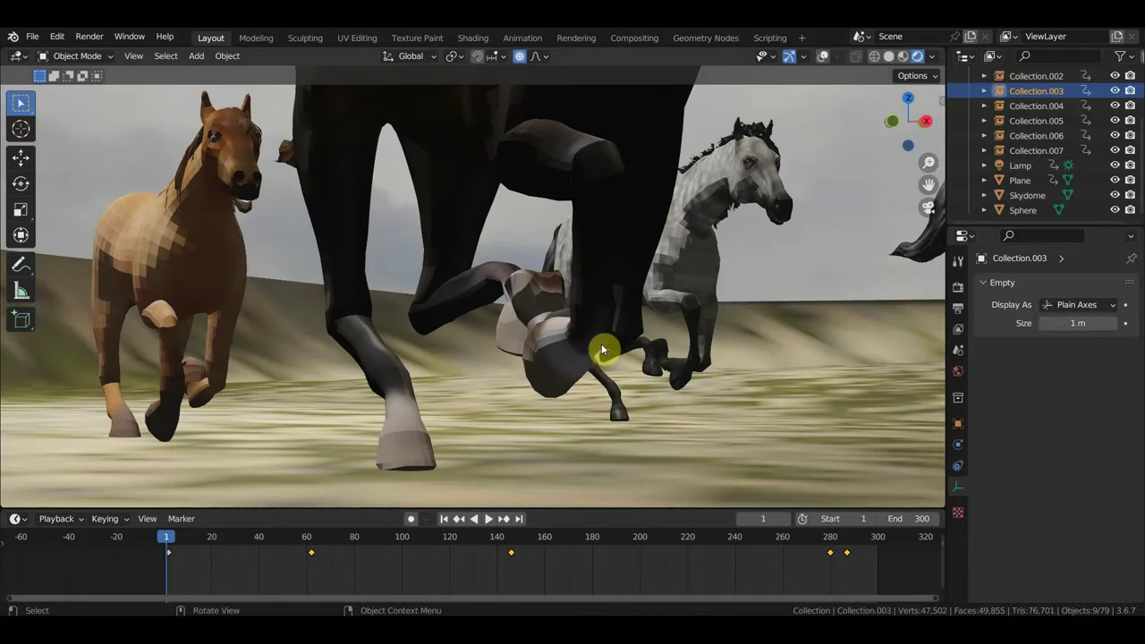
scroll(664, 332, "down", 3)
scroll(659, 328, "down", 3)
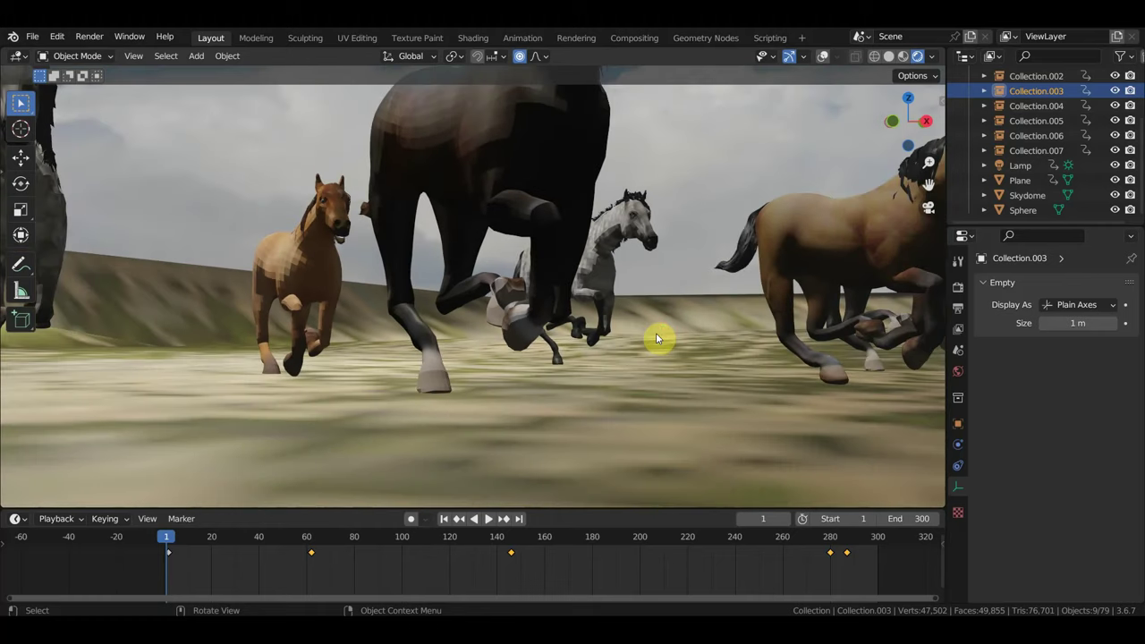
scroll(656, 333, "down", 3)
key("space")
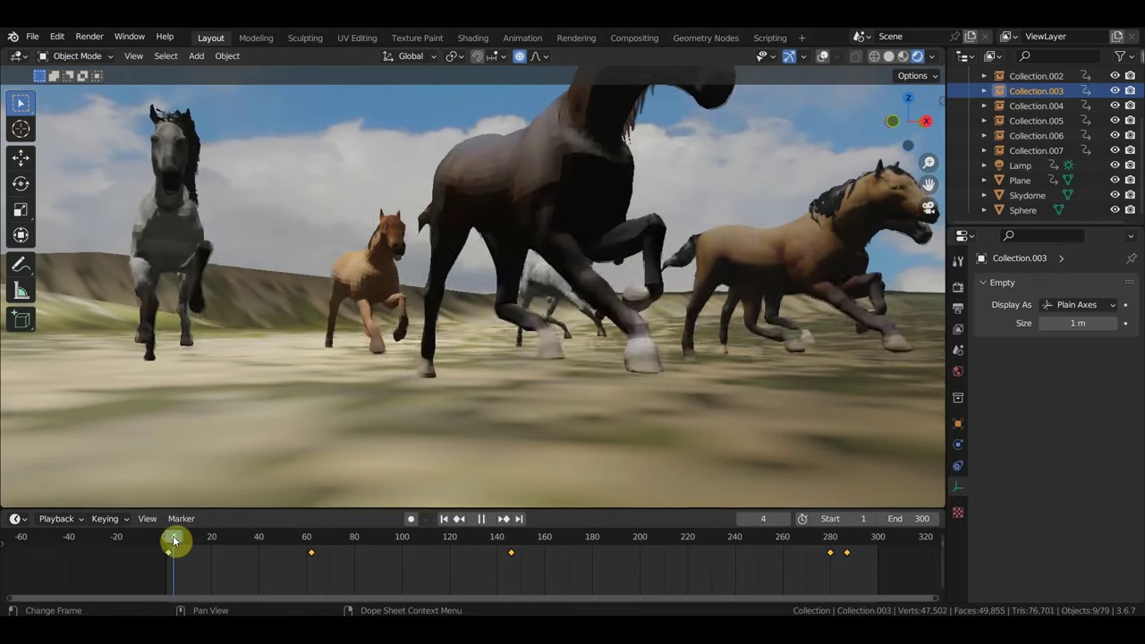
mouse_move(176, 539)
left_mouse_down()
mouse_move(166, 540)
mouse_move(287, 556)
mouse_move(313, 542)
left_mouse_up()
scroll(407, 436, "up", 4)
middle_click_drag(405, 429, 287, 425, "shift")
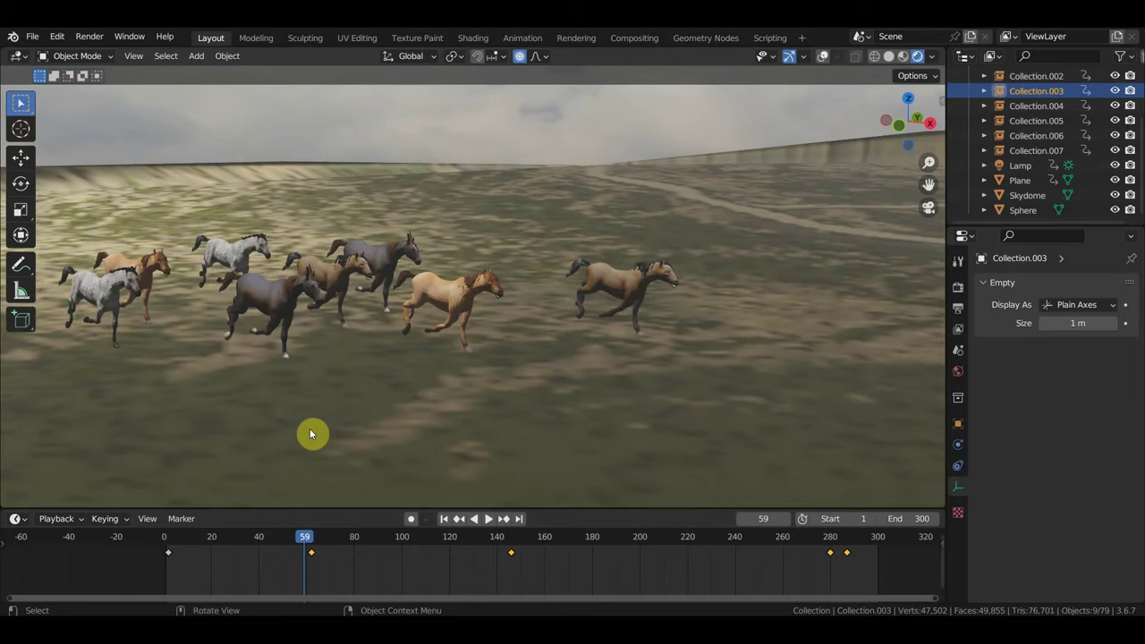